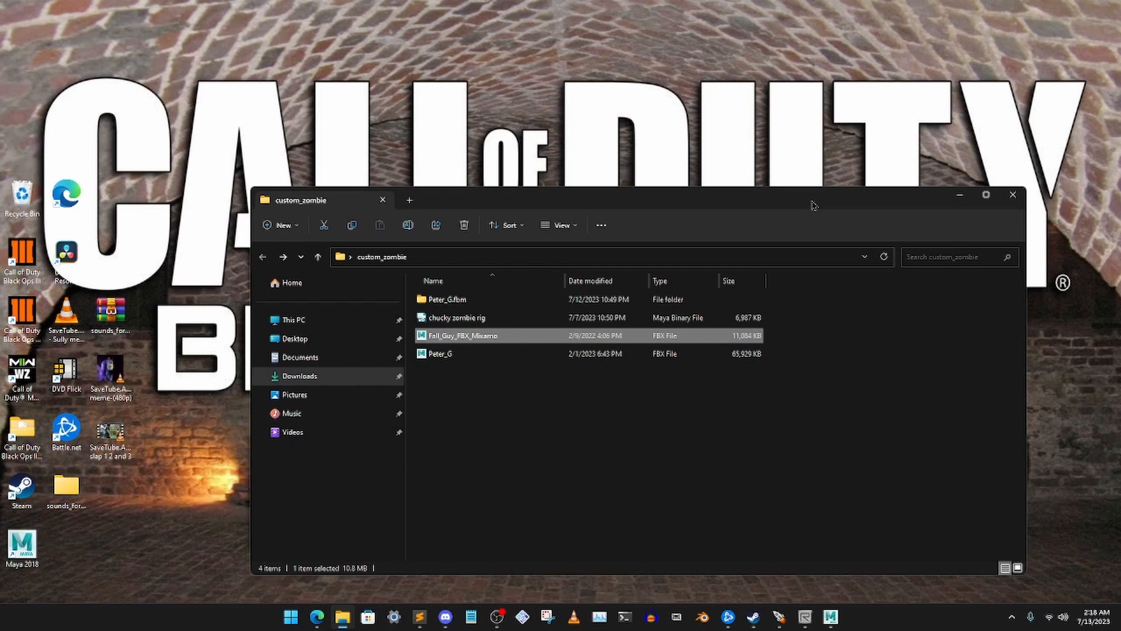
# Review the Fall_Guy_FBX_Mixamo, Peter_G and chucky zombie rig files in the custom_zombie folder
pyautogui.click(470, 356)
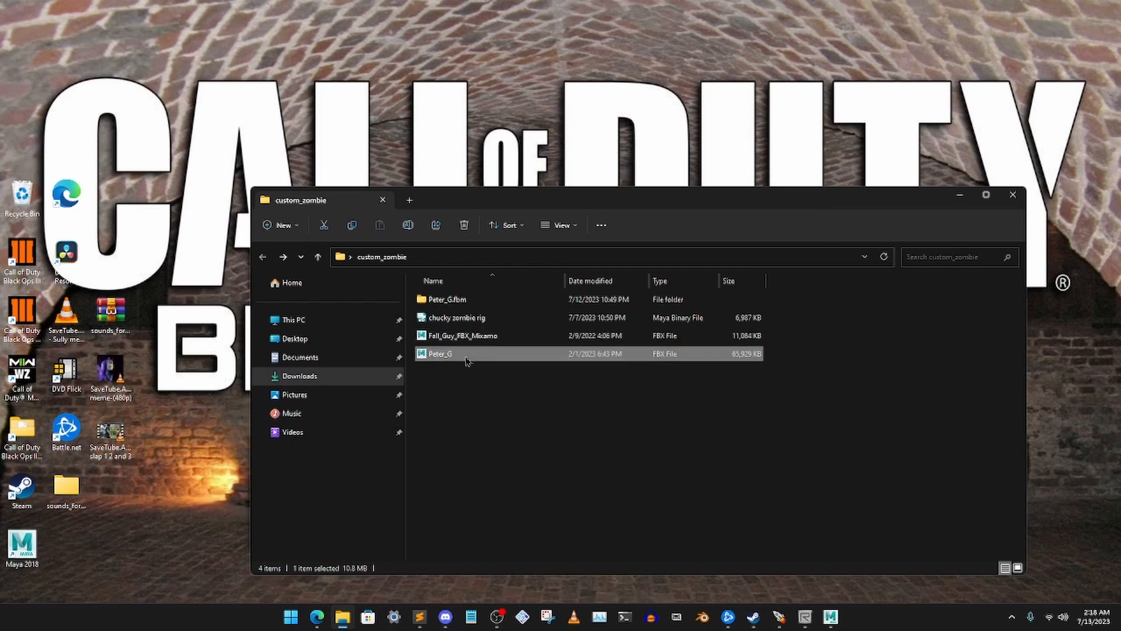
pyautogui.click(465, 337)
pyautogui.click(473, 354)
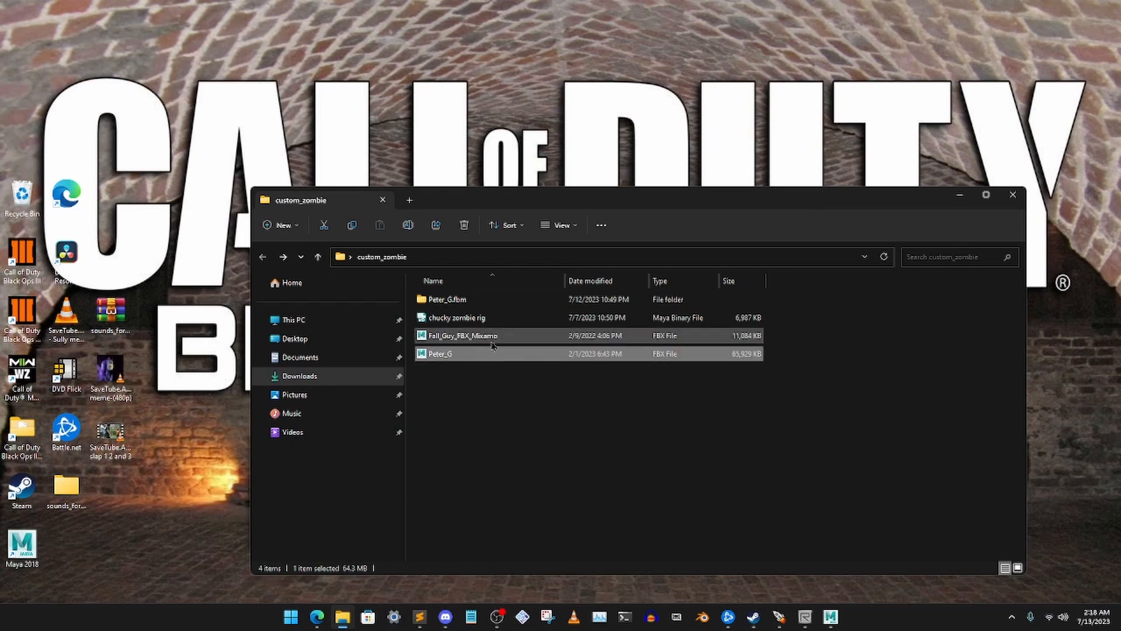
pyautogui.click(467, 342)
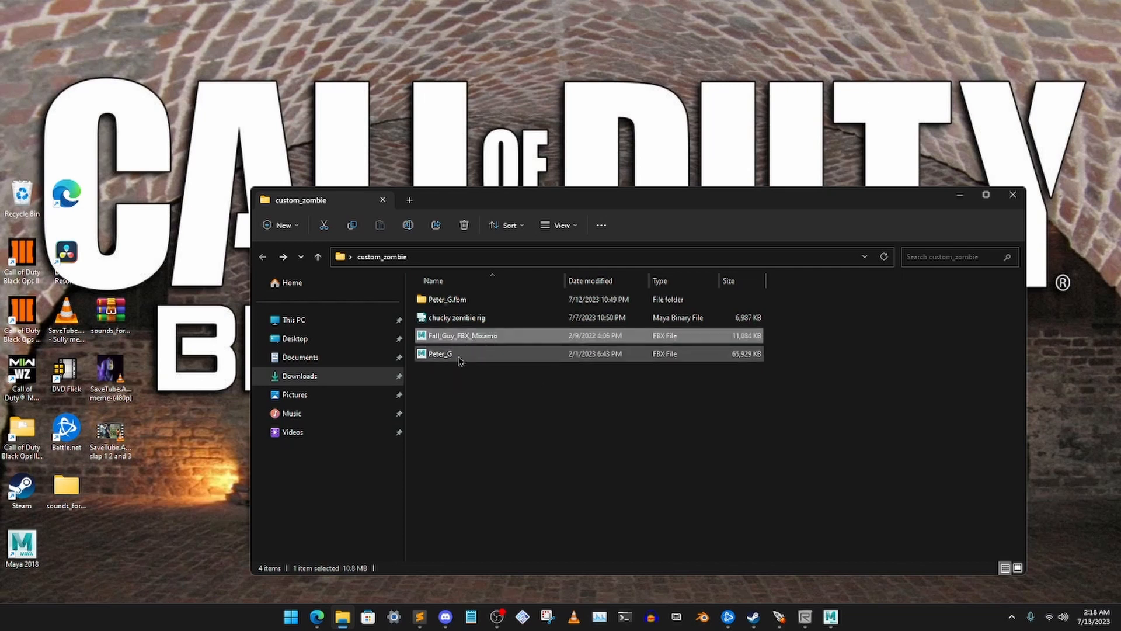
pyautogui.click(430, 356)
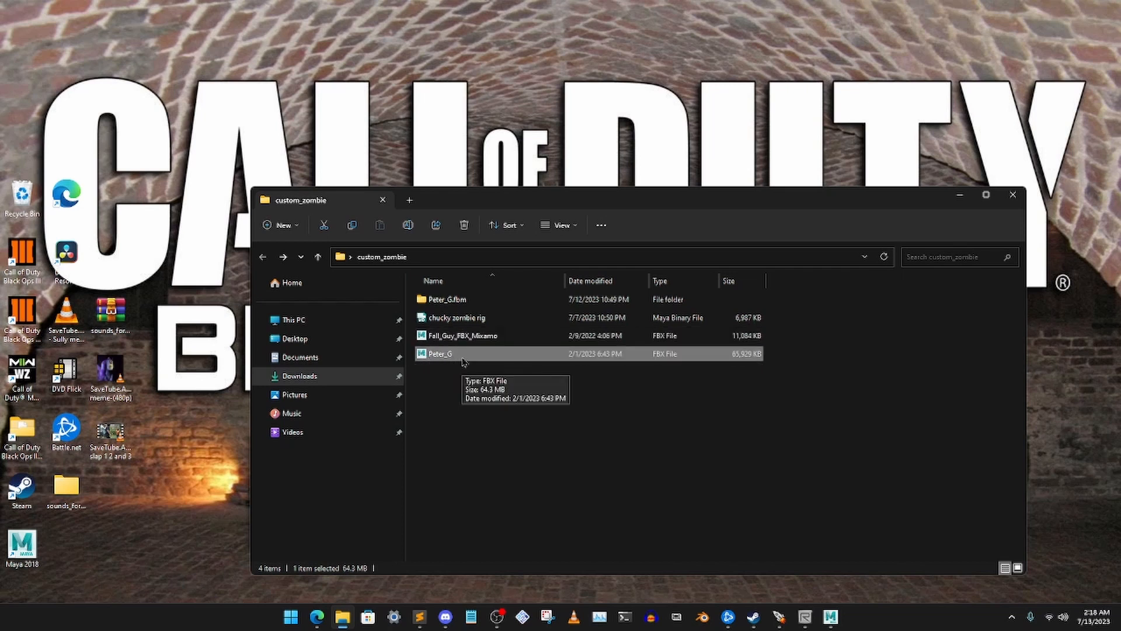
pyautogui.click(466, 320)
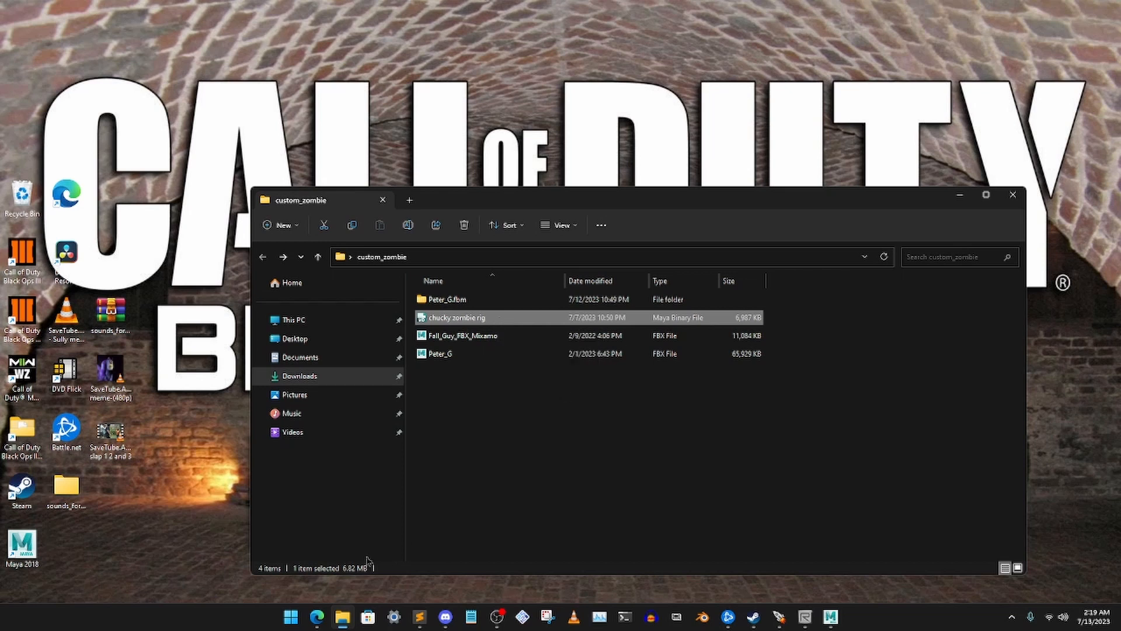
# Switch to the browser, examine the buff Fall Guy model and its page on Sketchfab, and minimise the browser
pyautogui.click(317, 616)
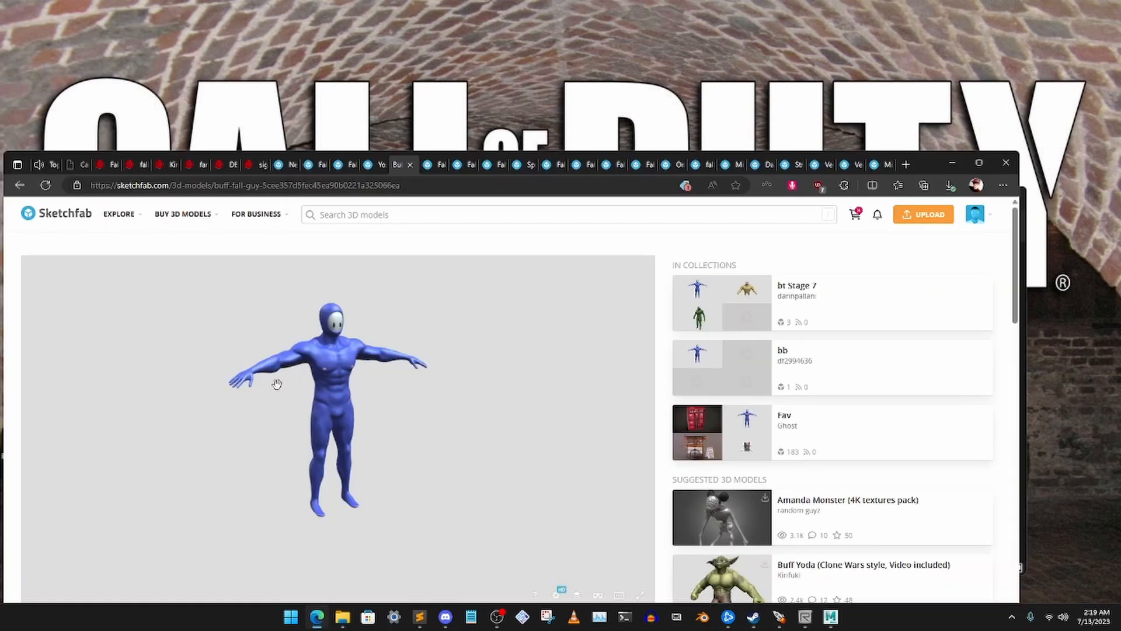
pyautogui.moveTo(370, 410)
pyautogui.mouseDown()
pyautogui.moveTo(244, 415)
pyautogui.moveTo(339, 397)
pyautogui.moveTo(461, 341)
pyautogui.mouseUp()
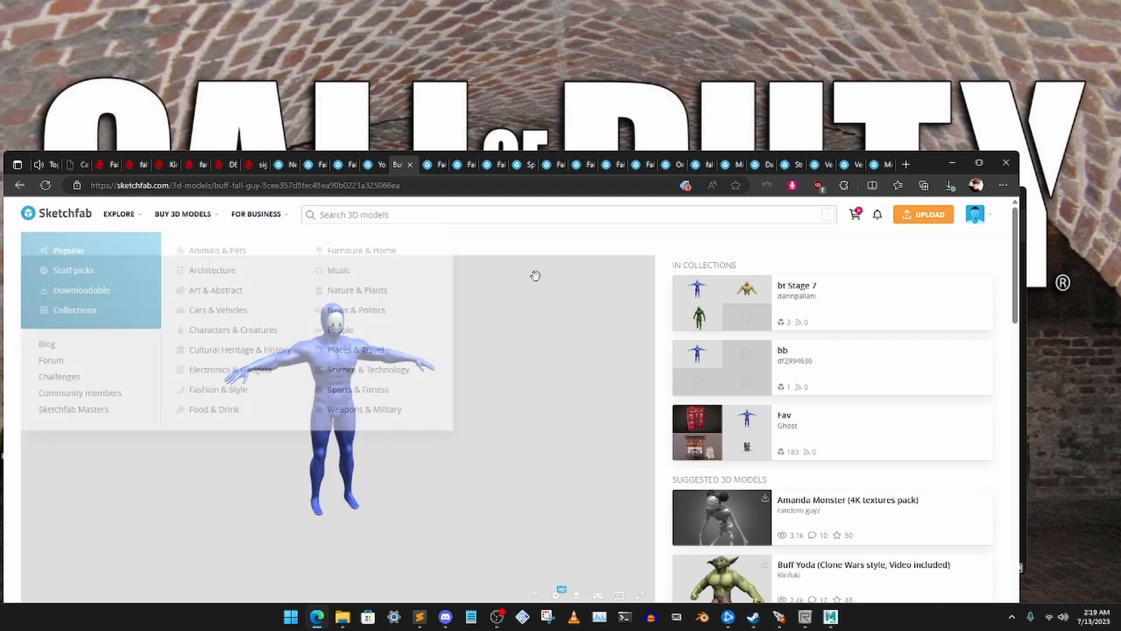
pyautogui.moveTo(970, 218)
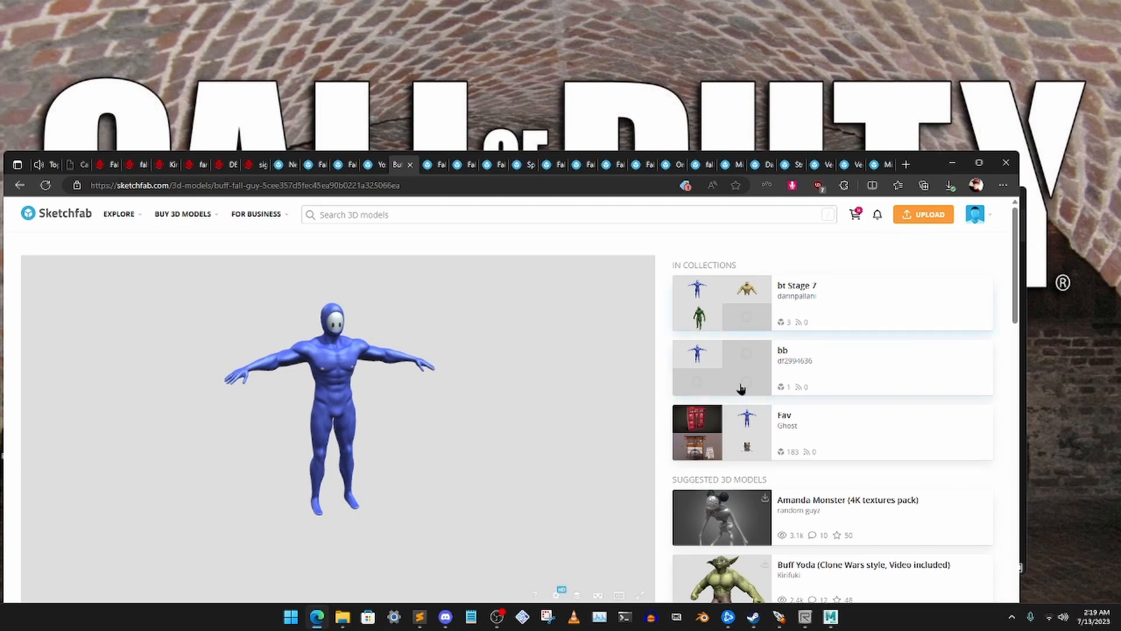
pyautogui.moveTo(181, 216)
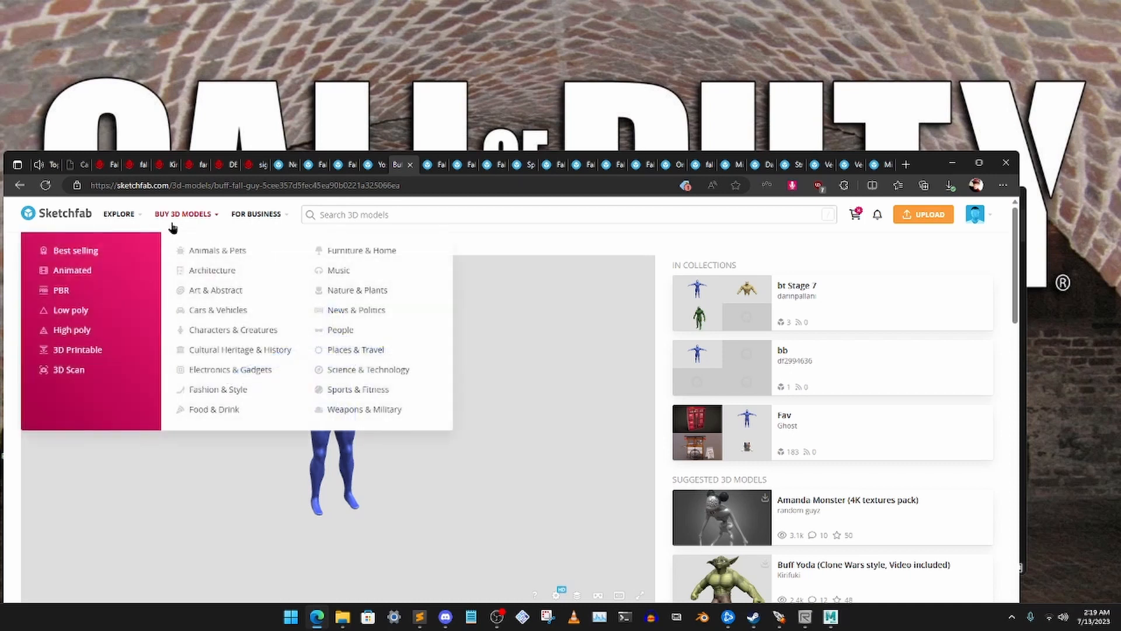
pyautogui.moveTo(125, 217)
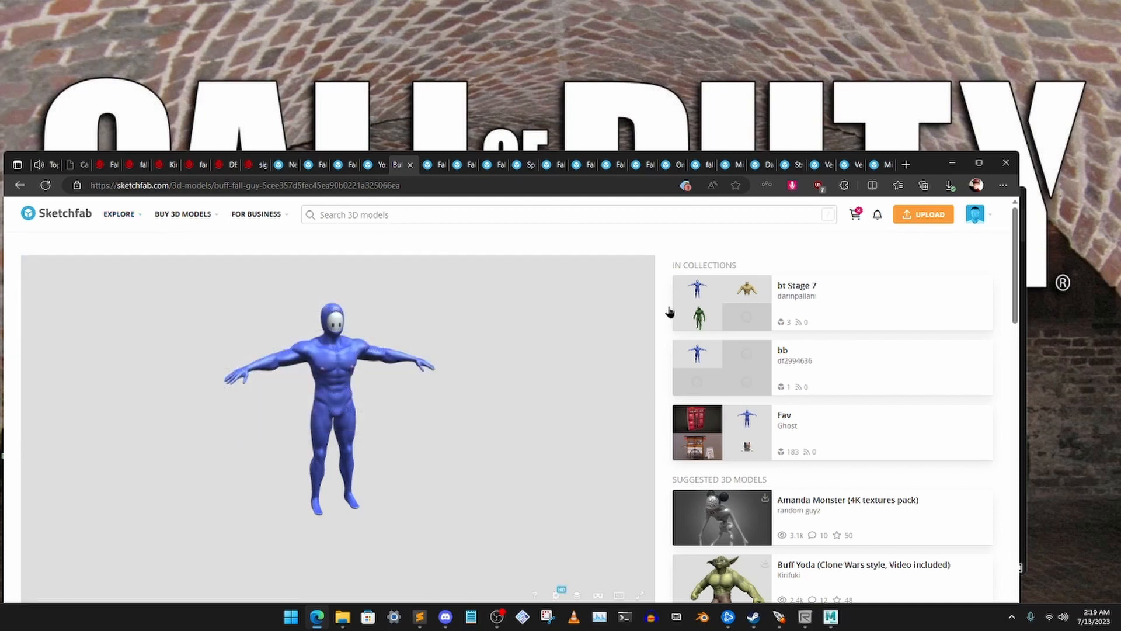
pyautogui.click(949, 166)
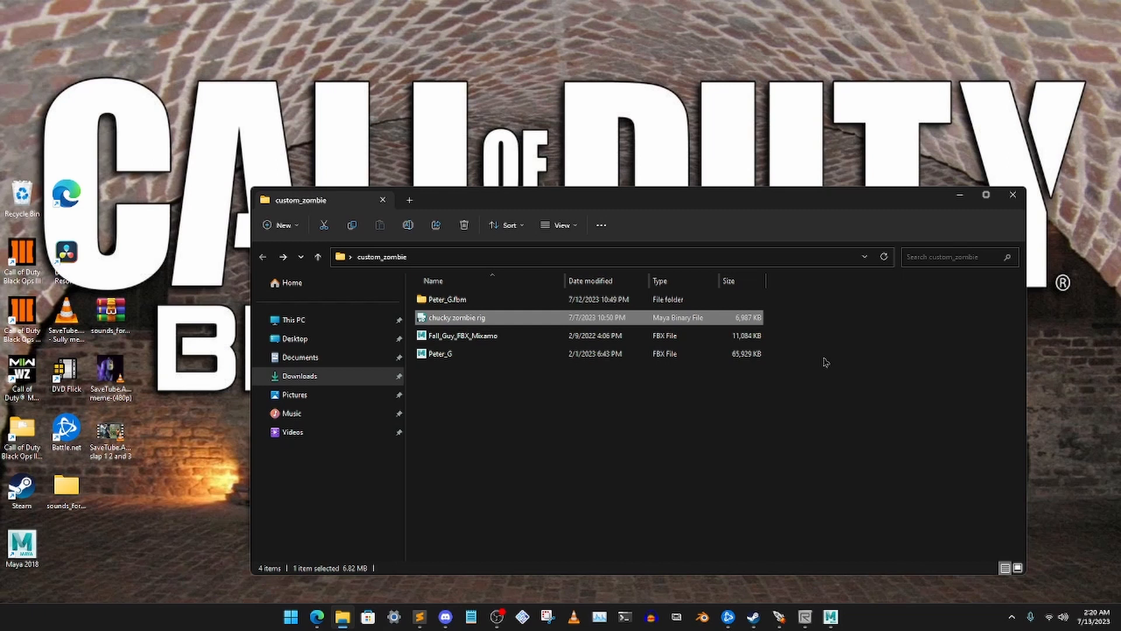
# Switch to Maya 2018 and check the available Call of Duty Tools commands
pyautogui.click(830, 616)
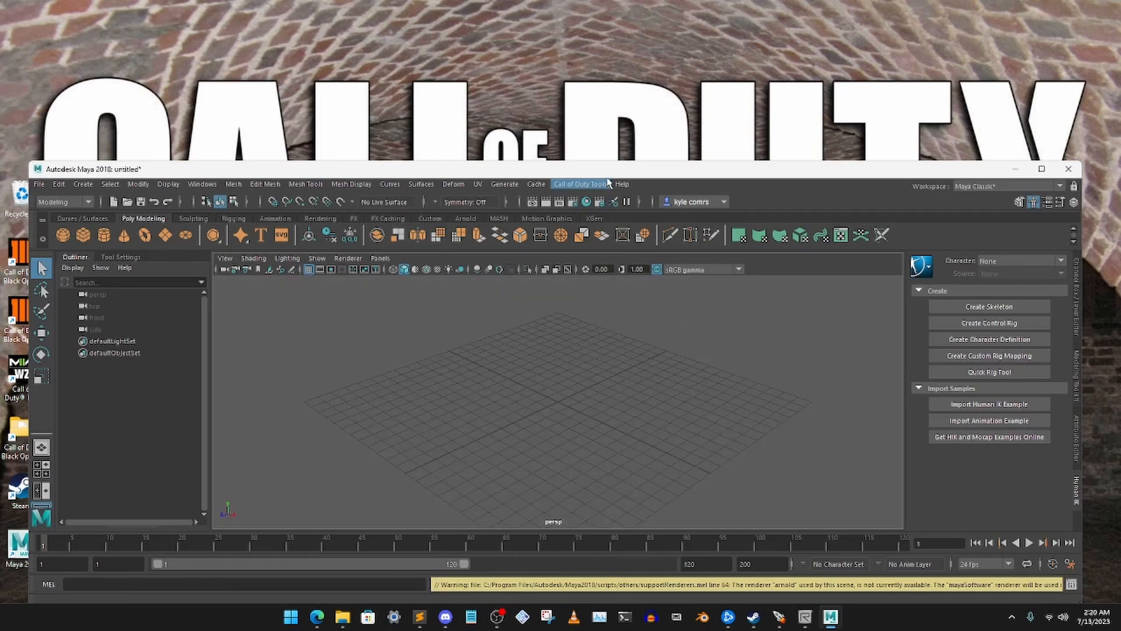
pyautogui.moveTo(610, 170); pyautogui.dragTo(600, 173)
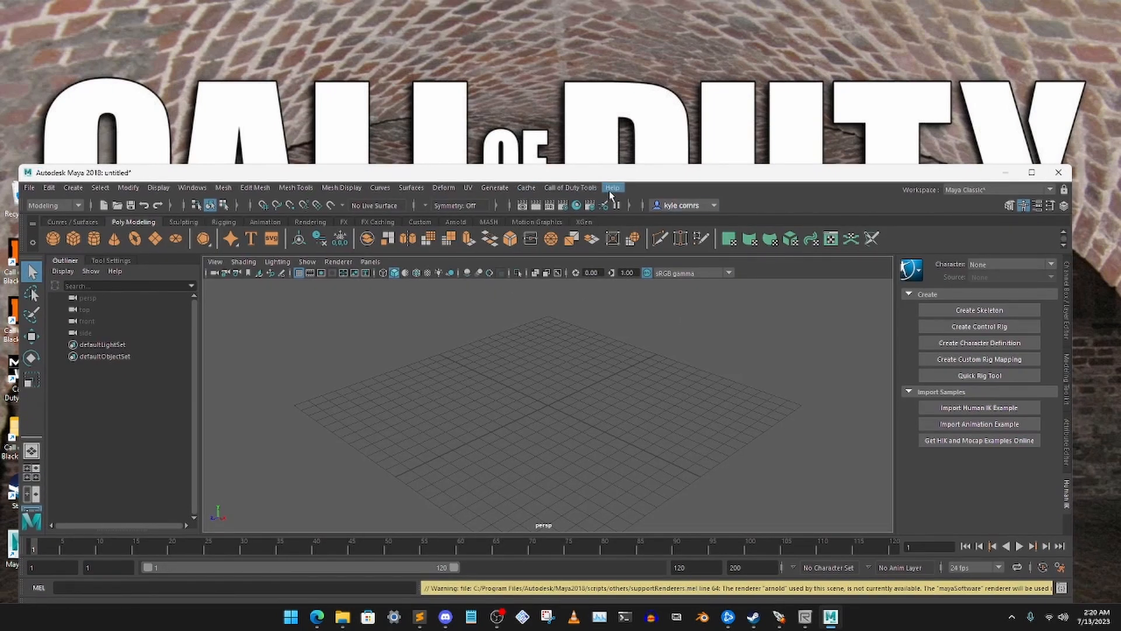
pyautogui.click(573, 188)
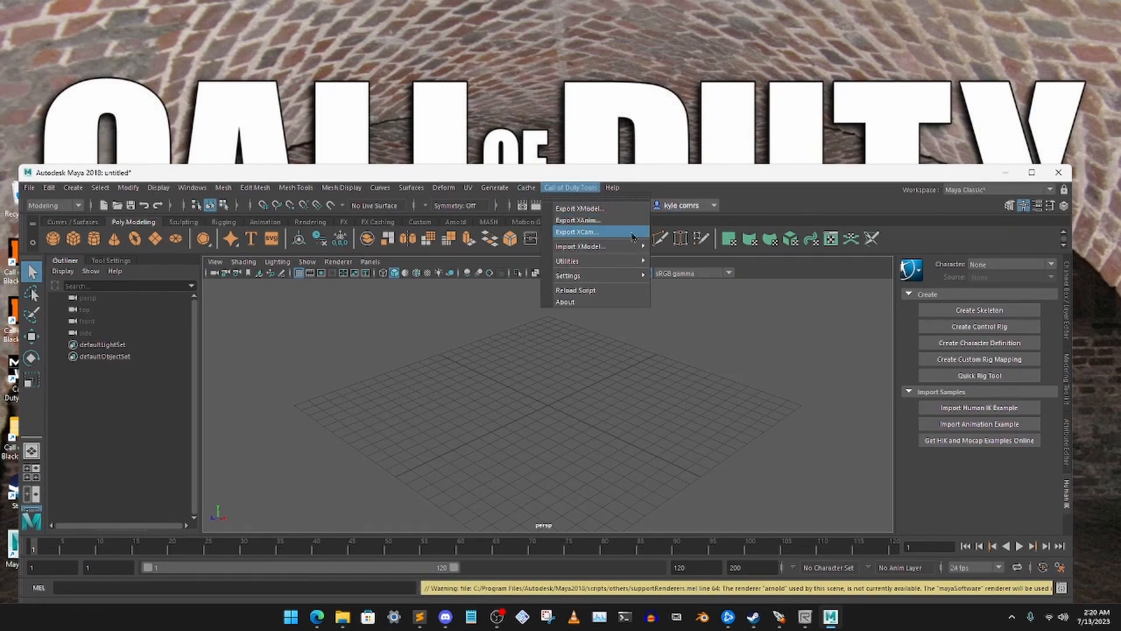
pyautogui.click(649, 180)
pyautogui.moveTo(646, 182); pyautogui.dragTo(632, 187)
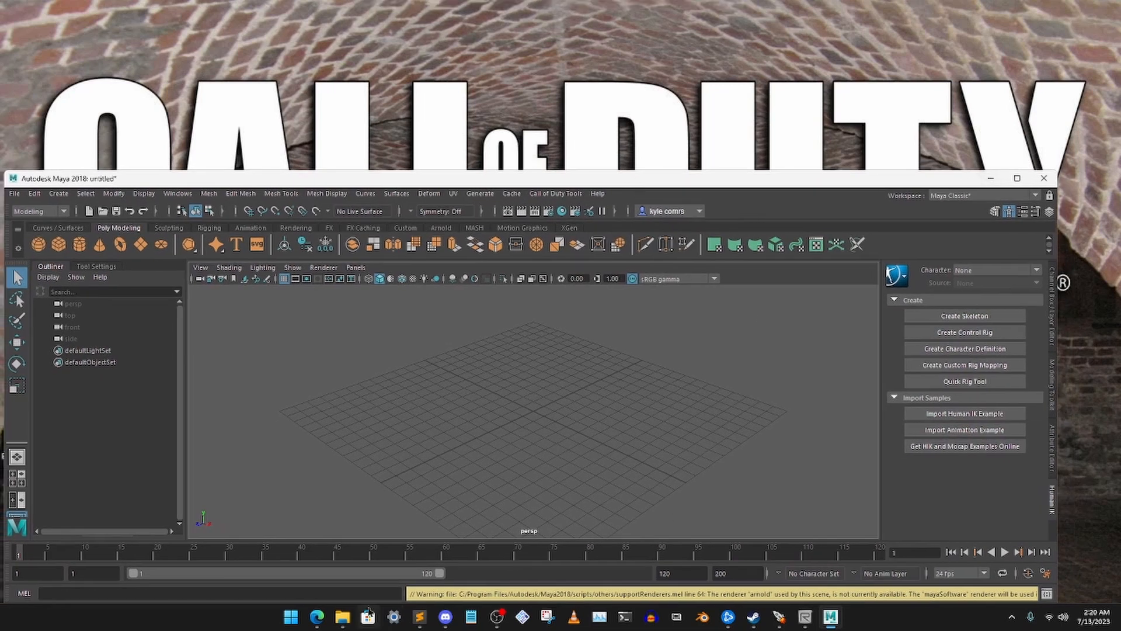
# Place the custom_zombie folder beside the Maya viewport and import the Fall_Guy_FBX_Mixamo file into the scene
pyautogui.click(342, 616)
pyautogui.moveTo(575, 203); pyautogui.dragTo(937, 210)
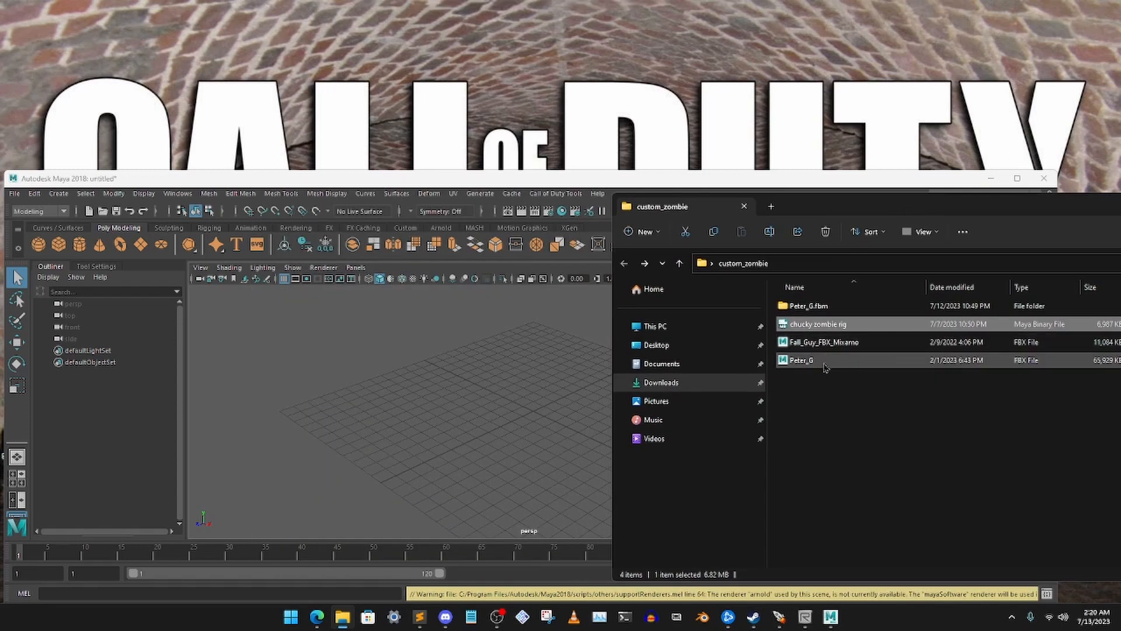
pyautogui.click(822, 344)
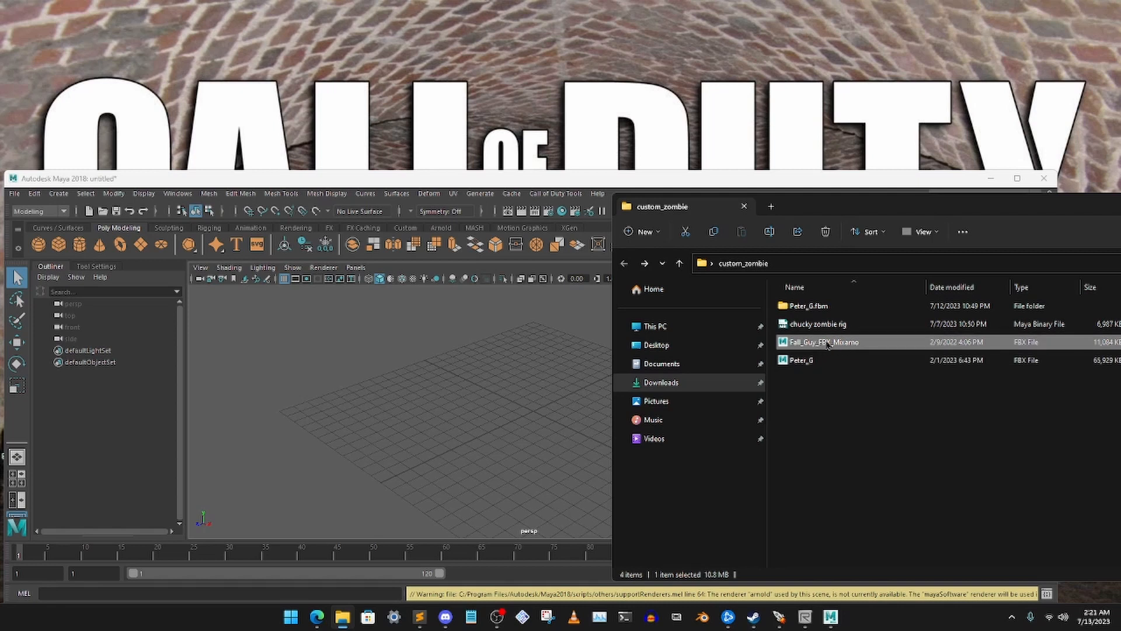
pyautogui.moveTo(826, 346); pyautogui.dragTo(489, 401)
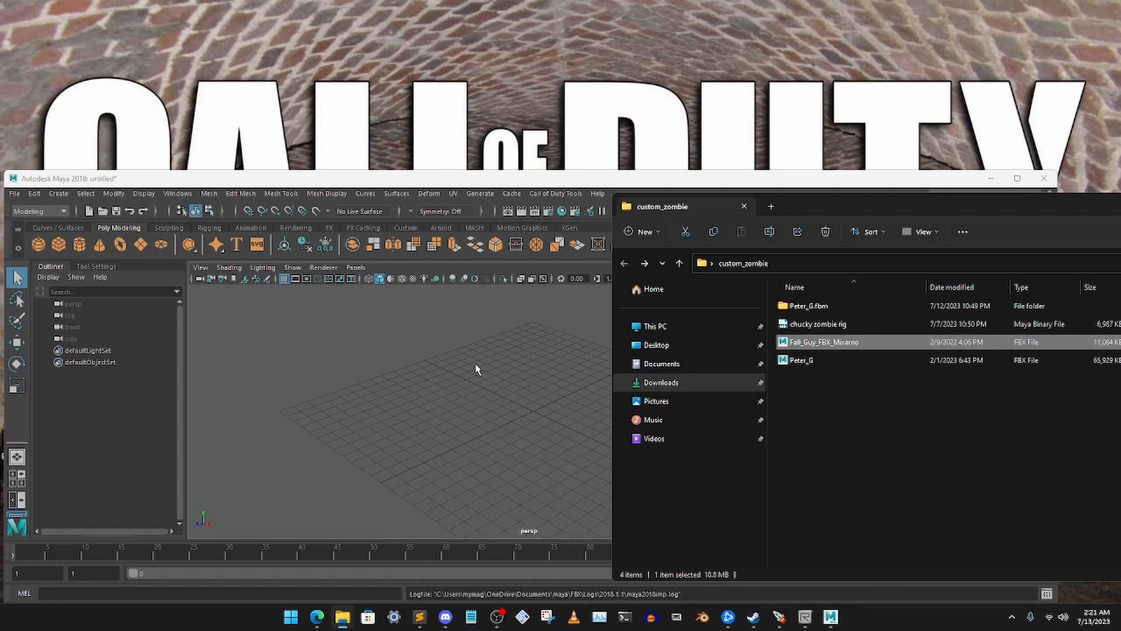
# Delete the CINEMA_4D_Editor camera that came in with the Fall Guy model
pyautogui.scroll(-4, 523, 370)
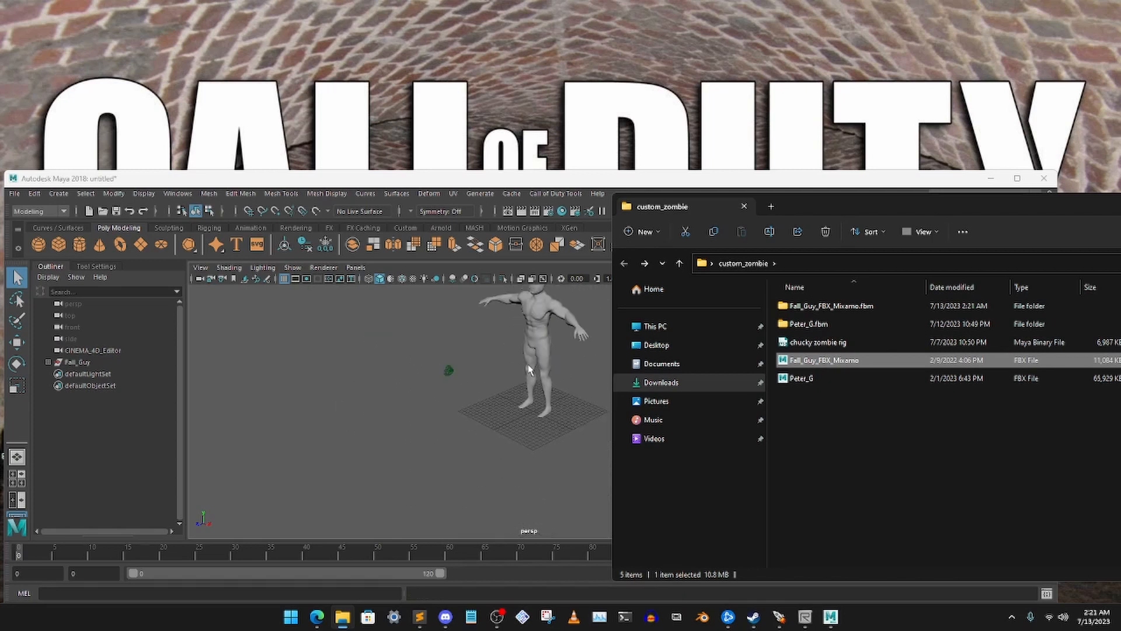
pyautogui.keyDown('alt'); pyautogui.moveTo(545, 368); pyautogui.dragTo(482, 413, button='middle'); pyautogui.keyUp('alt')
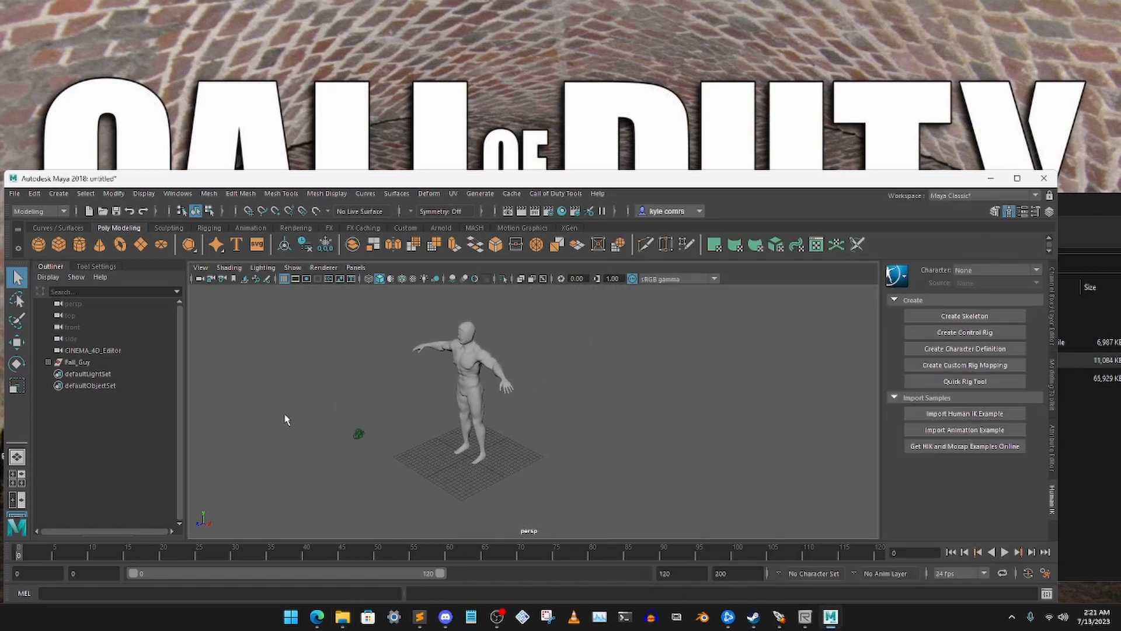
pyautogui.click(360, 435)
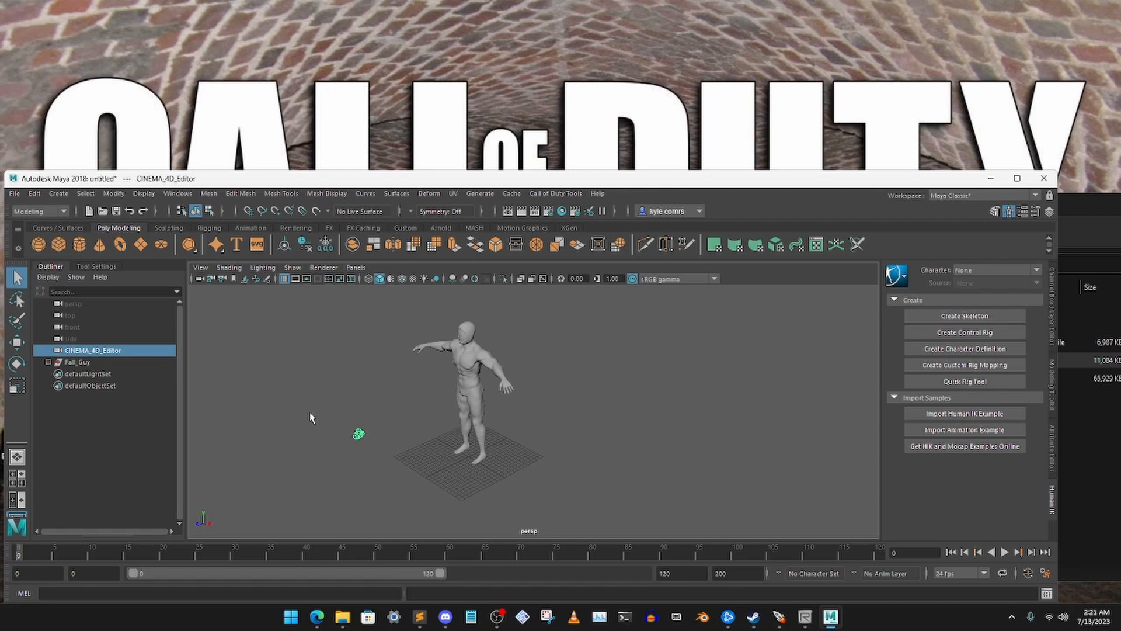
pyautogui.press('Delete')
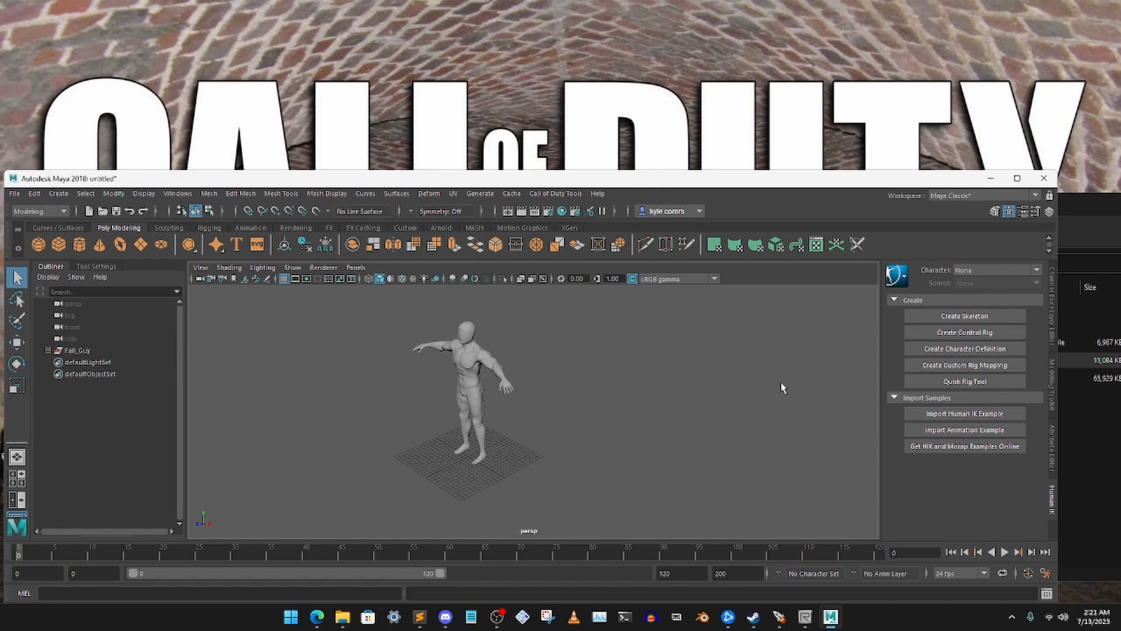
# Import the chucky zombie rig Maya file from the custom_zombie folder into the scene and minimise the folder window
pyautogui.click(1096, 439)
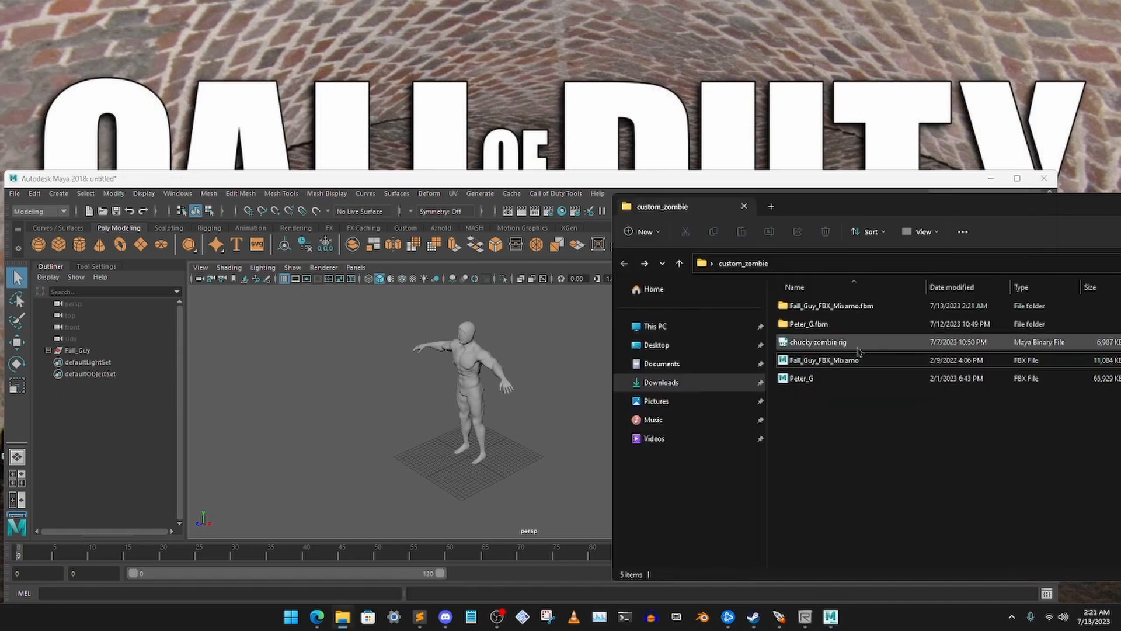
pyautogui.click(848, 349)
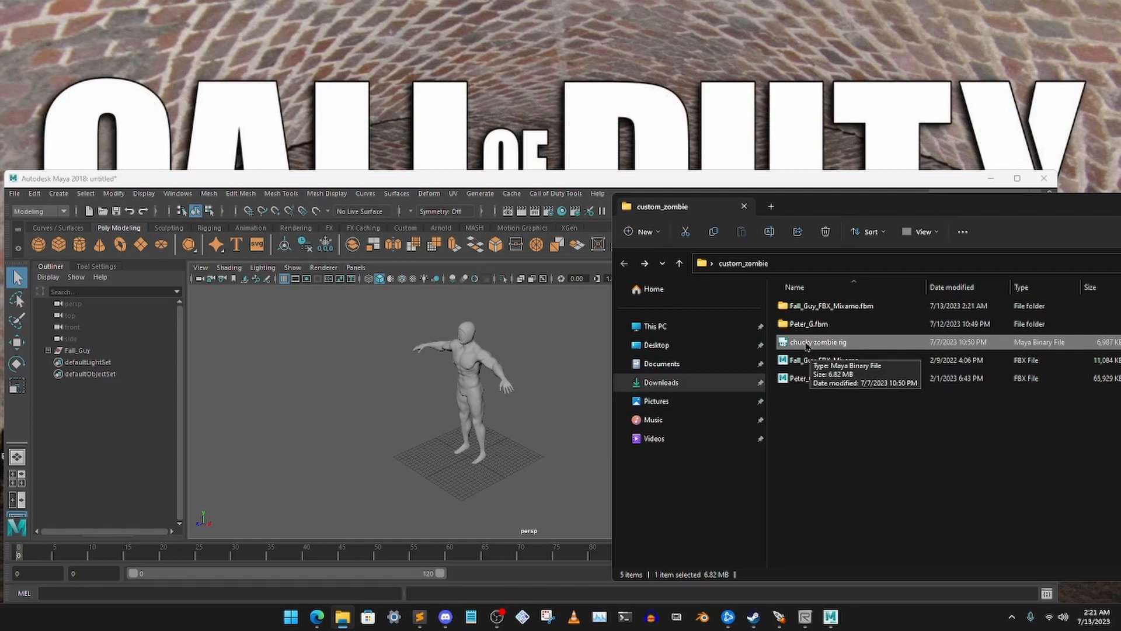
pyautogui.moveTo(848, 345); pyautogui.dragTo(384, 463)
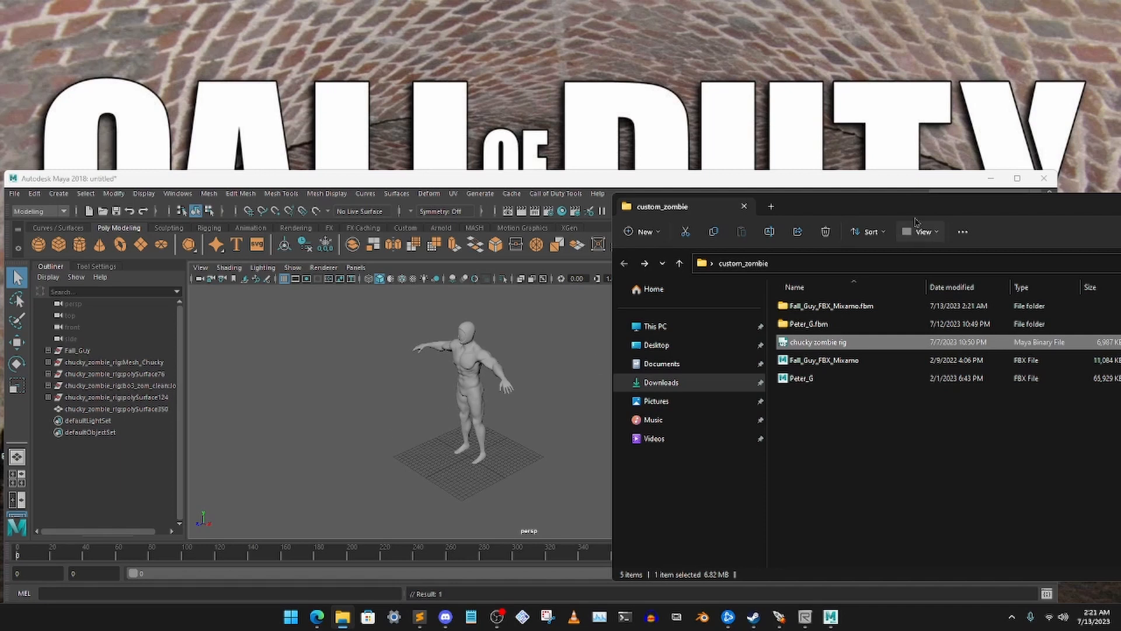
pyautogui.moveTo(1119, 208); pyautogui.dragTo(788, 210)
pyautogui.click(986, 209)
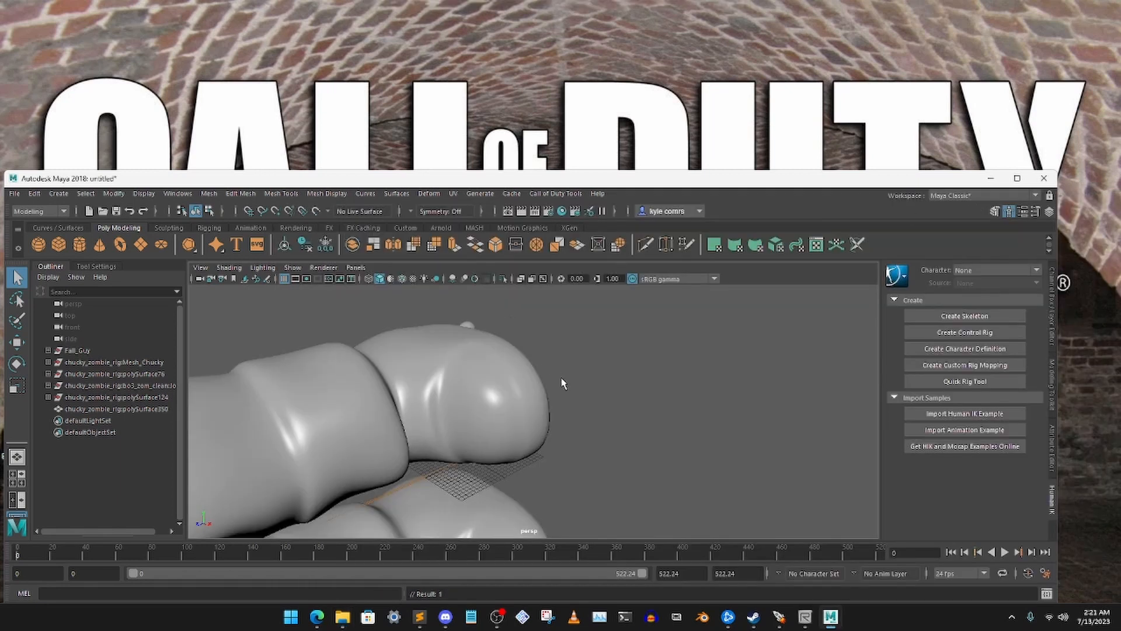
# Rotate the Fall Guy body so that it lies horizontally in the same direction as the Chucky model
pyautogui.scroll(-5, 559, 411)
pyautogui.keyDown('alt'); pyautogui.moveTo(559, 416); pyautogui.dragTo(541, 385); pyautogui.keyUp('alt')
pyautogui.scroll(2, 535, 397)
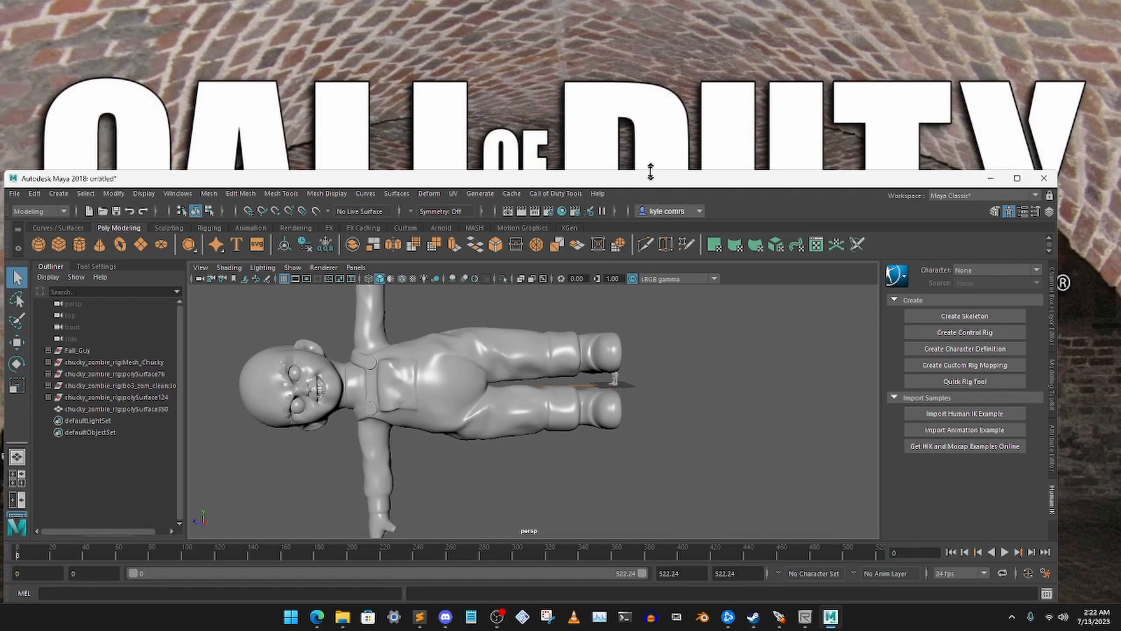
pyautogui.moveTo(650, 170); pyautogui.dragTo(665, 142)
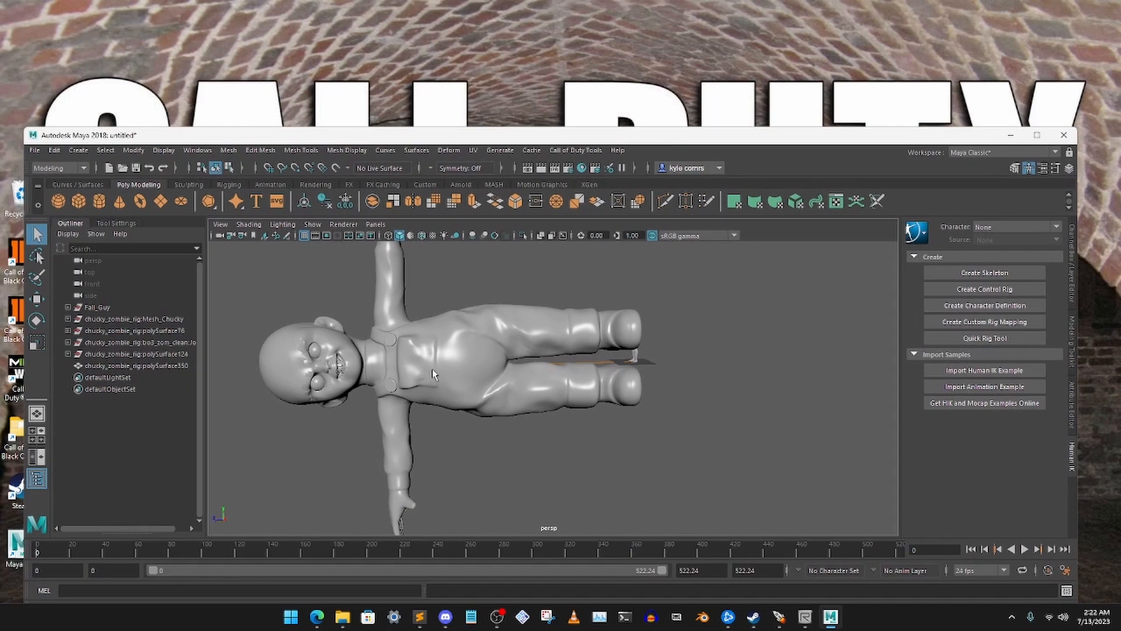
pyautogui.keyDown('alt'); pyautogui.moveTo(486, 376); pyautogui.dragTo(584, 360); pyautogui.keyUp('alt')
pyautogui.click(641, 347)
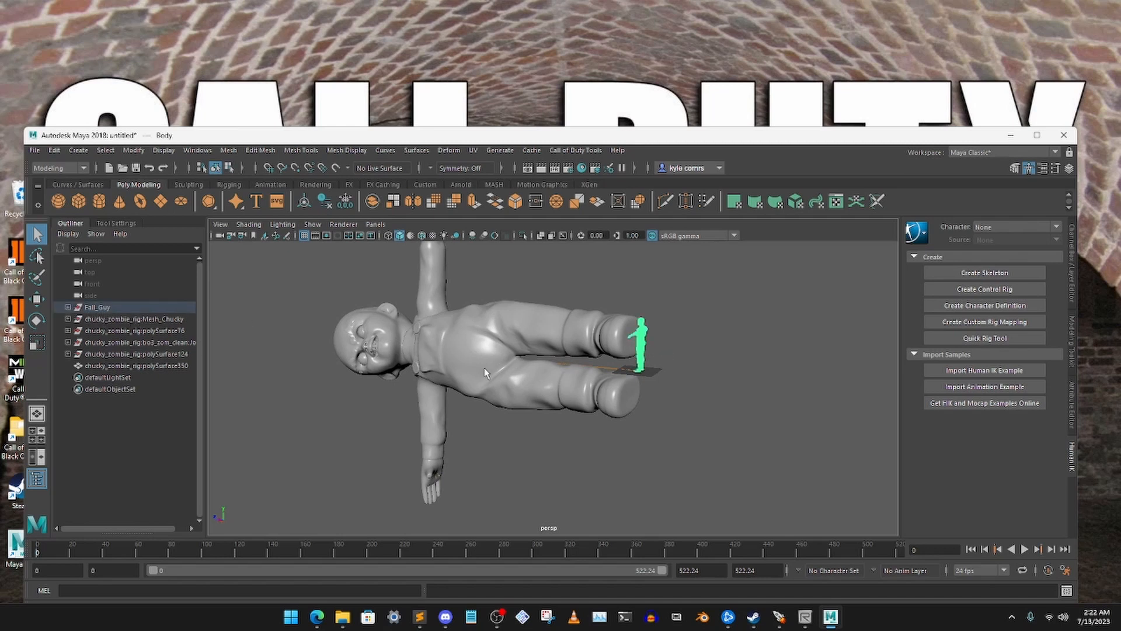
pyautogui.keyDown('alt'); pyautogui.moveTo(490, 369); pyautogui.dragTo(523, 362); pyautogui.keyUp('alt')
pyautogui.click(36, 320)
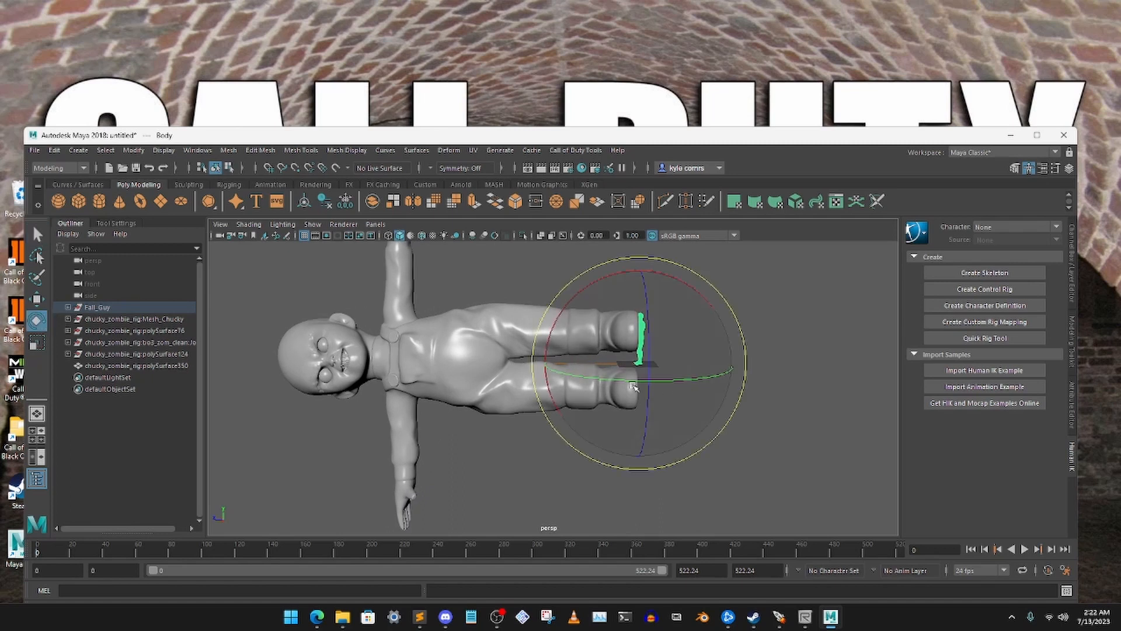
pyautogui.moveTo(615, 383); pyautogui.dragTo(549, 331)
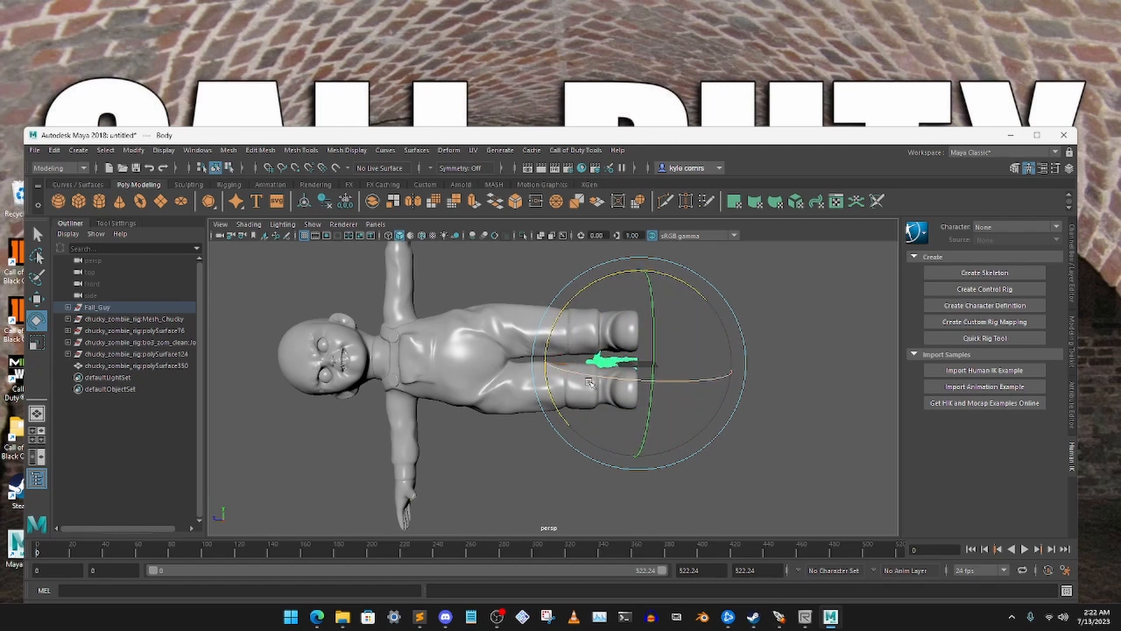
# Scale the Fall Guy body up to roughly Chucky's height and slide it lengthwise toward Chucky's feet
pyautogui.press('r')
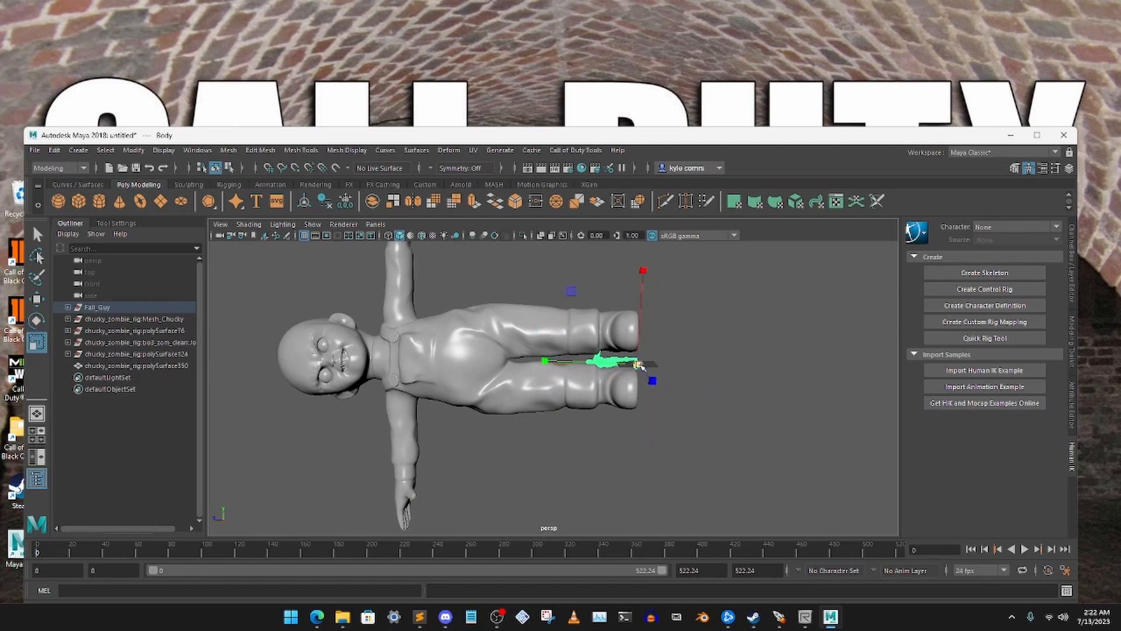
pyautogui.moveTo(639, 365); pyautogui.dragTo(768, 325)
pyautogui.press('w')
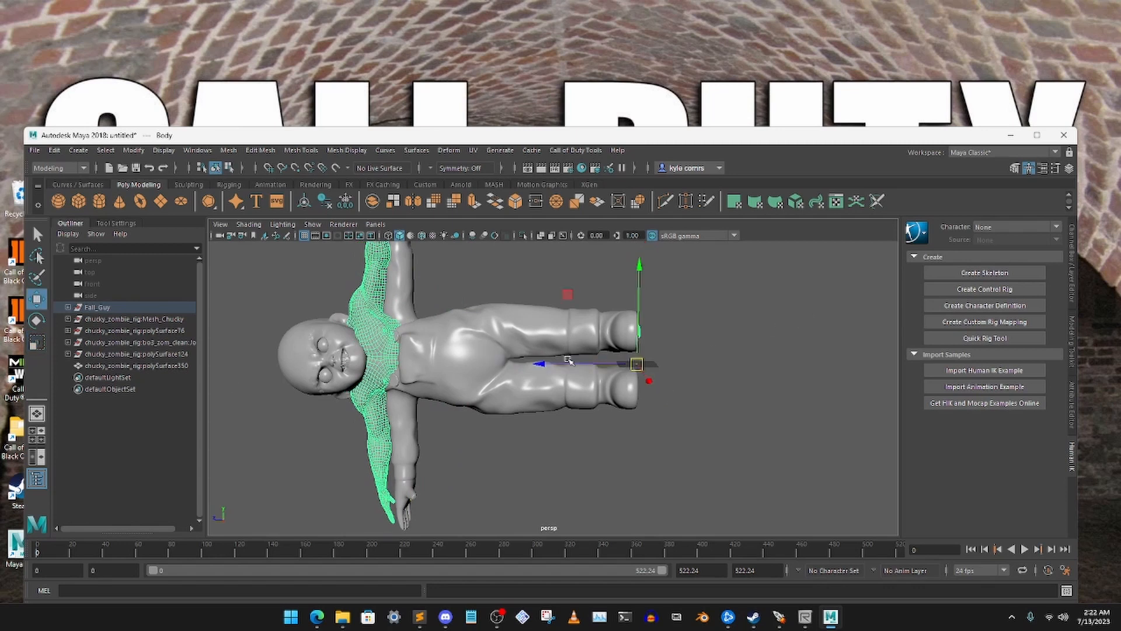
pyautogui.moveTo(538, 365); pyautogui.dragTo(562, 364)
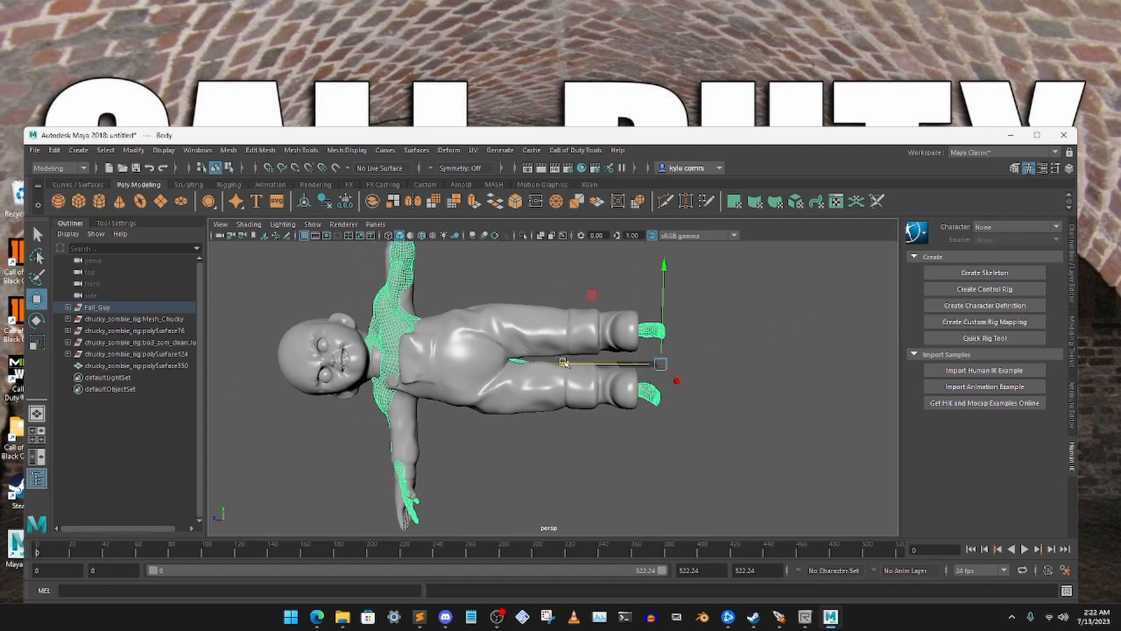
pyautogui.keyDown('alt'); pyautogui.moveTo(467, 366); pyautogui.dragTo(631, 365); pyautogui.keyUp('alt')
# Enlarge the Fall Guy body further and shift it lengthwise to bring its feet level with Chucky's
pyautogui.moveTo(695, 341); pyautogui.dragTo(712, 322)
pyautogui.press('r')
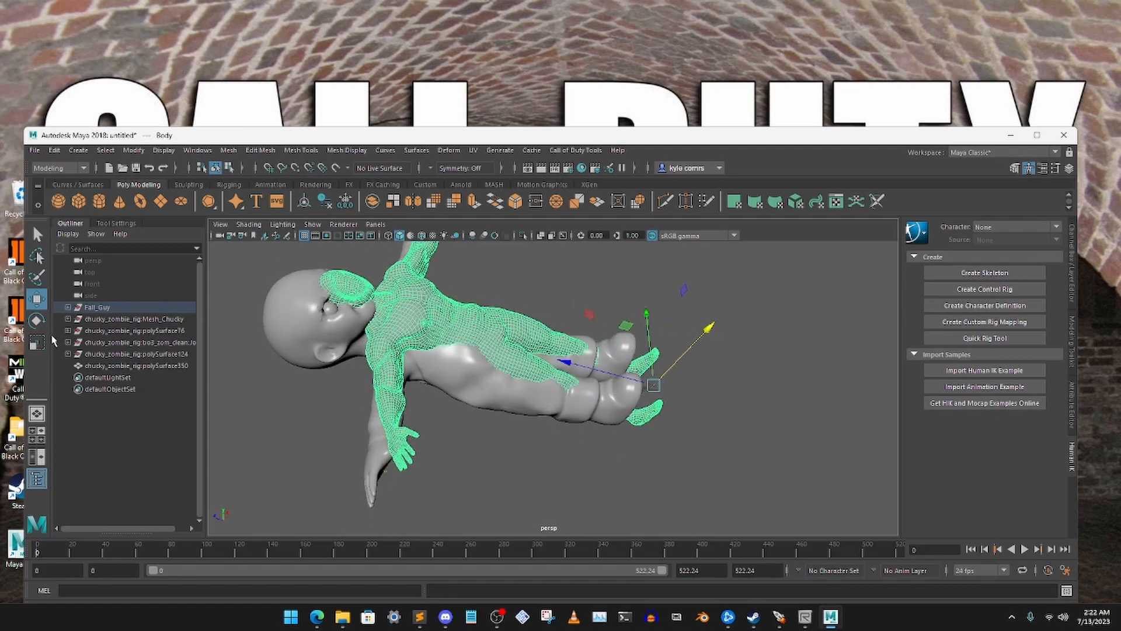
pyautogui.moveTo(655, 387); pyautogui.dragTo(701, 375)
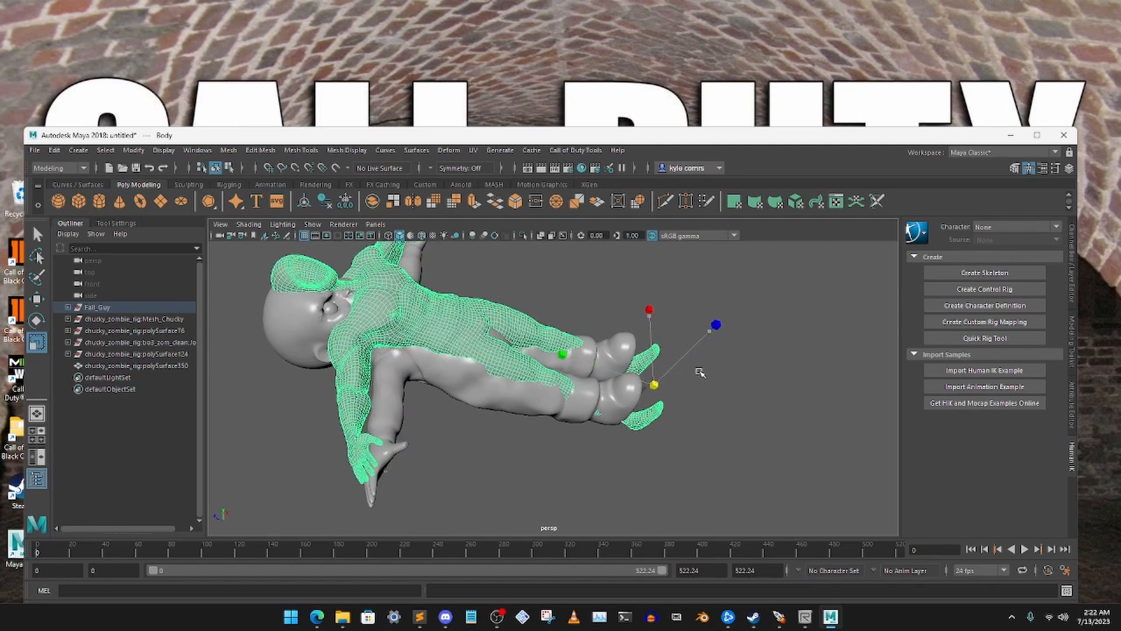
pyautogui.click(37, 299)
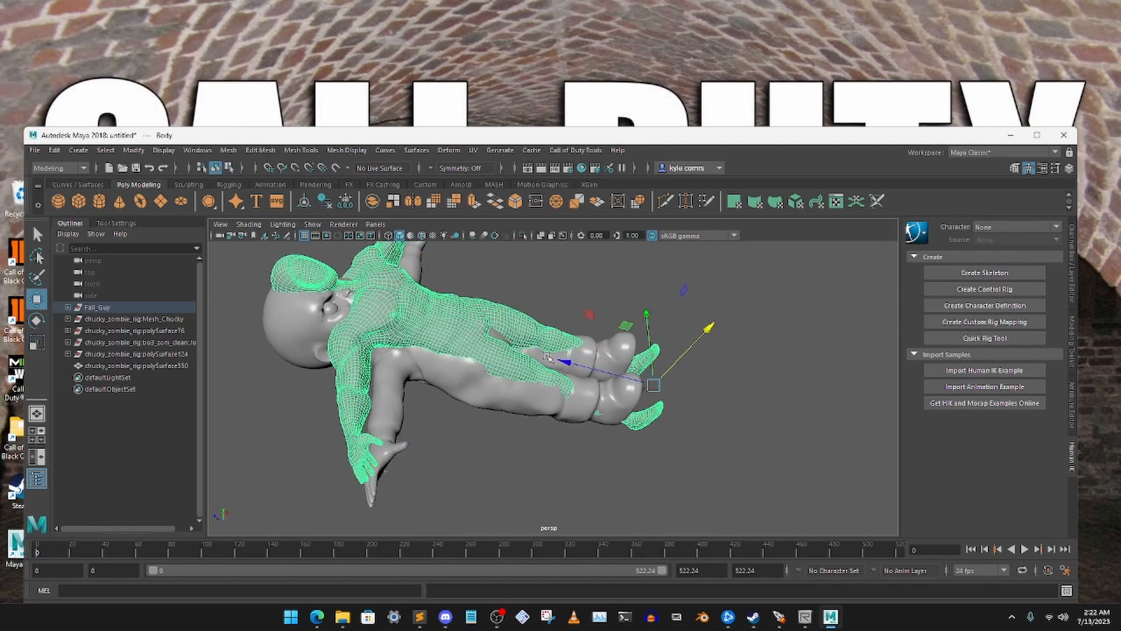
pyautogui.keyDown('alt'); pyautogui.moveTo(627, 369); pyautogui.dragTo(561, 362); pyautogui.keyUp('alt')
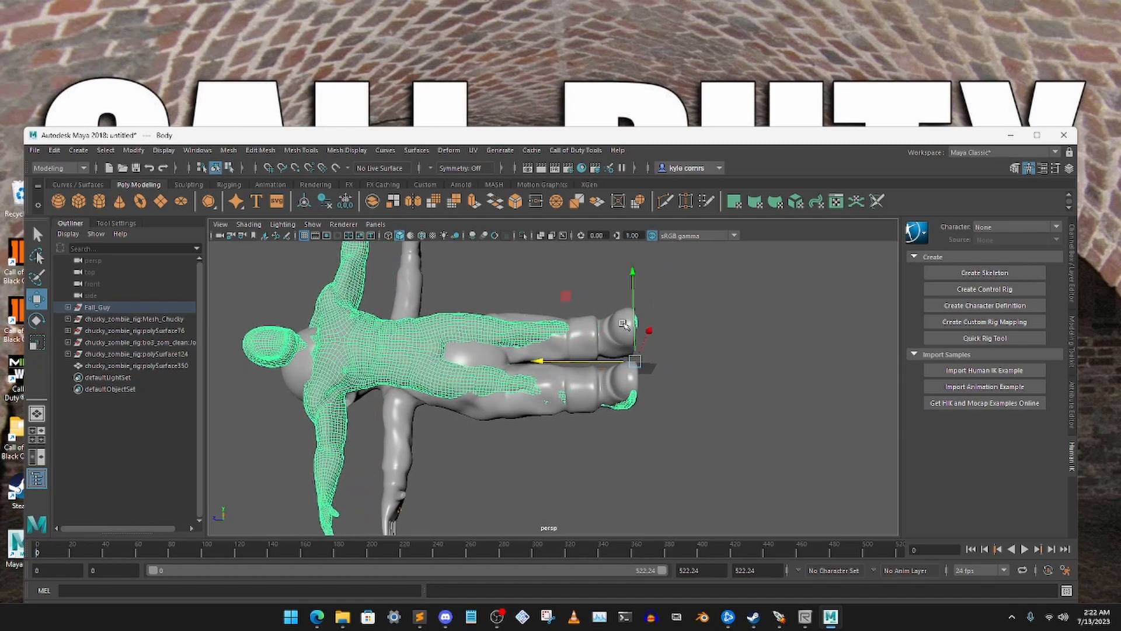
# Fine-tune the Fall Guy body's scale and position until its arms and feet line up with Chucky's, and clear the selection
pyautogui.moveTo(652, 337); pyautogui.dragTo(432, 351)
pyautogui.press('r')
pyautogui.press('w')
pyautogui.keyDown('alt'); pyautogui.moveTo(417, 352); pyautogui.dragTo(512, 358, button='middle'); pyautogui.keyUp('alt')
pyautogui.click(412, 292)
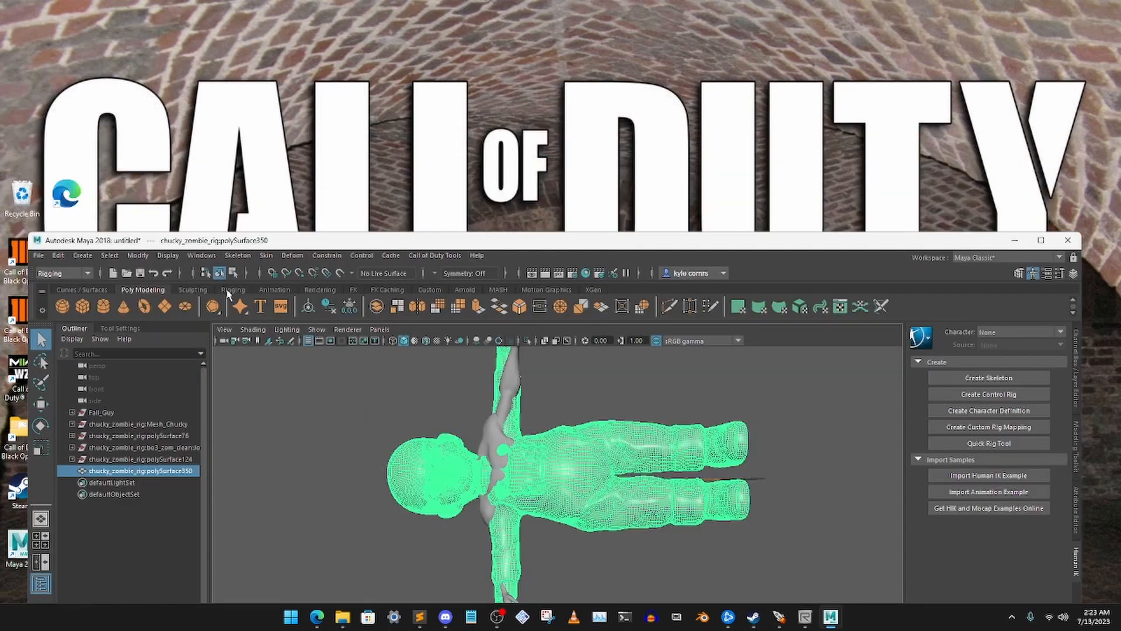
# Unbind the skin of the Chucky body mesh chucky_zombie_rig:polySurface350 and delete that mesh from the scene
pyautogui.click(265, 255)
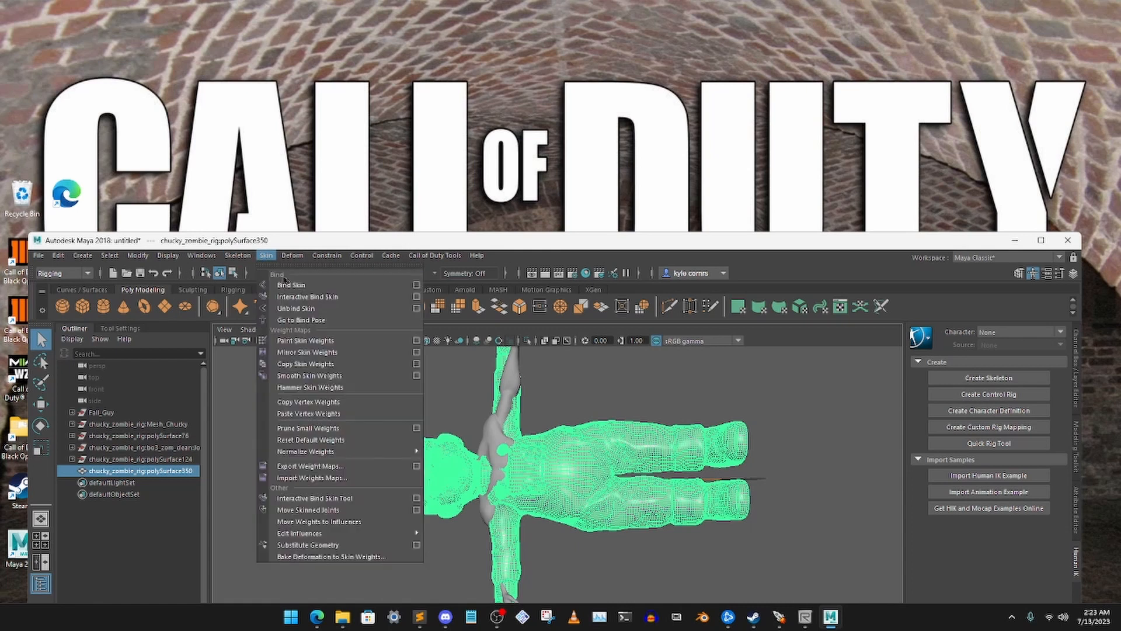
pyautogui.click(300, 309)
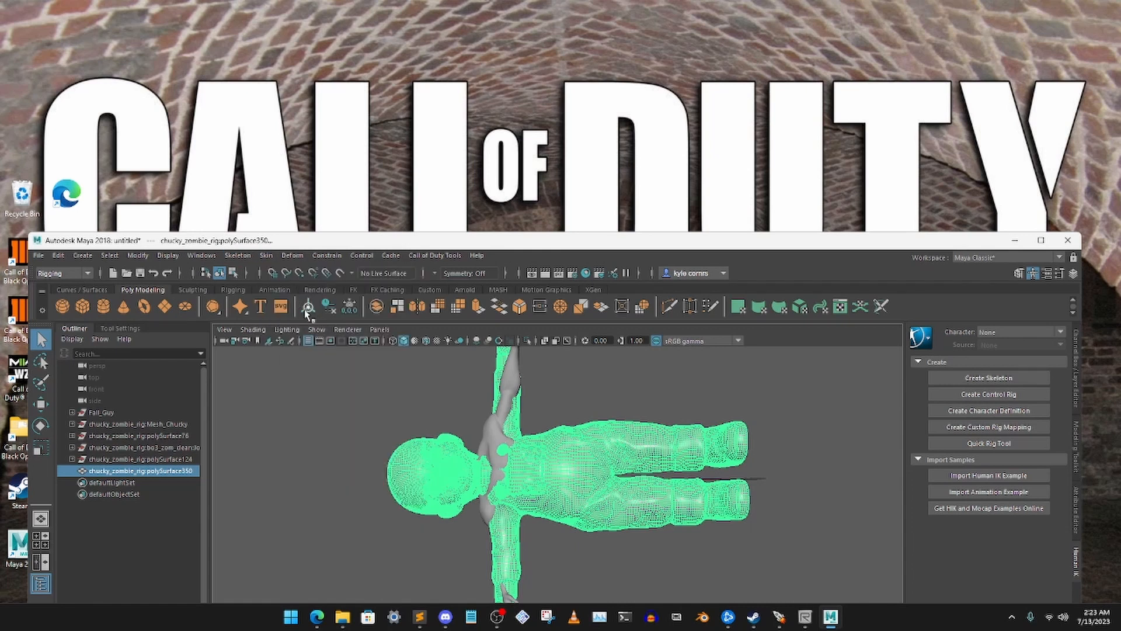
pyautogui.moveTo(460, 245); pyautogui.dragTo(456, 166)
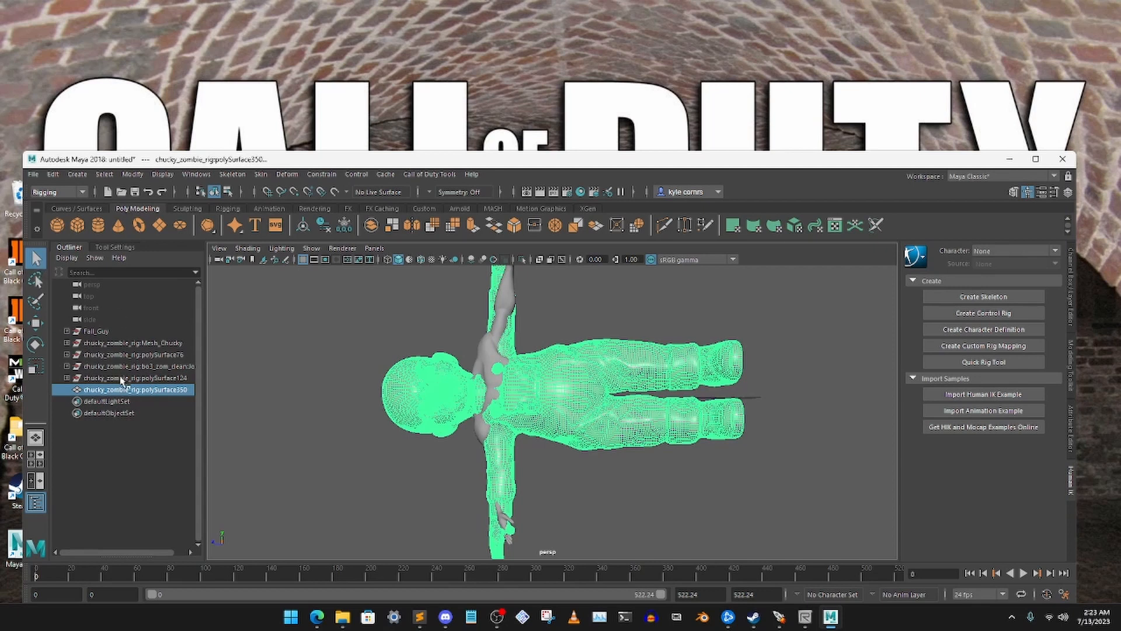
pyautogui.click(270, 387)
pyautogui.click(147, 389)
pyautogui.press('Delete')
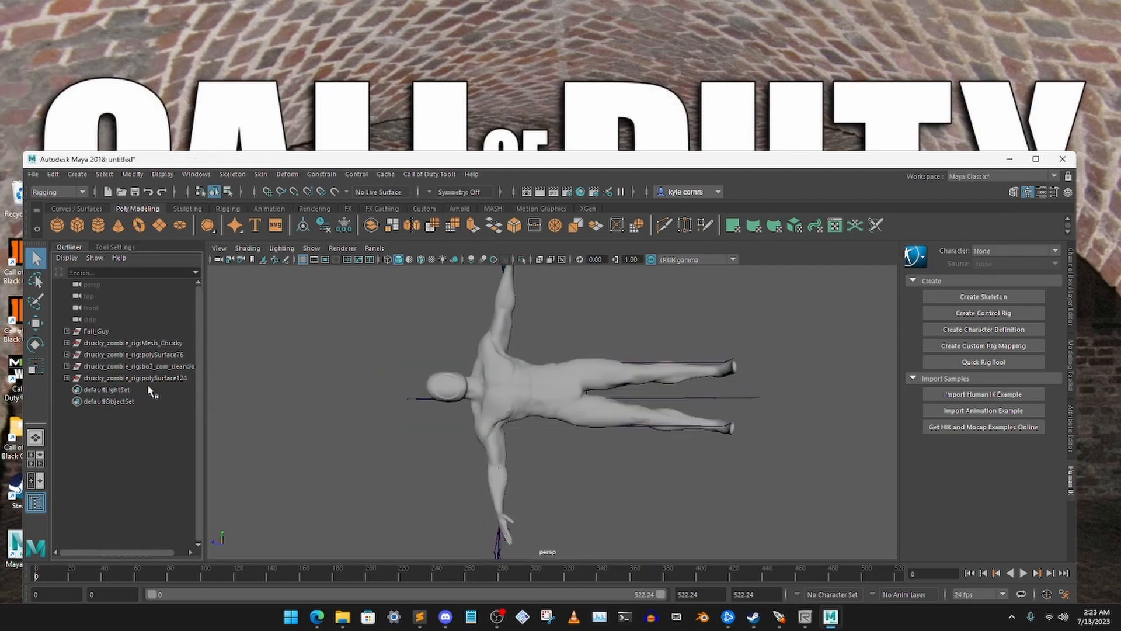
# Set the viewport to wireframe display to expose the rig's joints inside the Fall Guy body
pyautogui.keyDown('alt'); pyautogui.moveTo(457, 363); pyautogui.dragTo(466, 360); pyautogui.keyUp('alt')
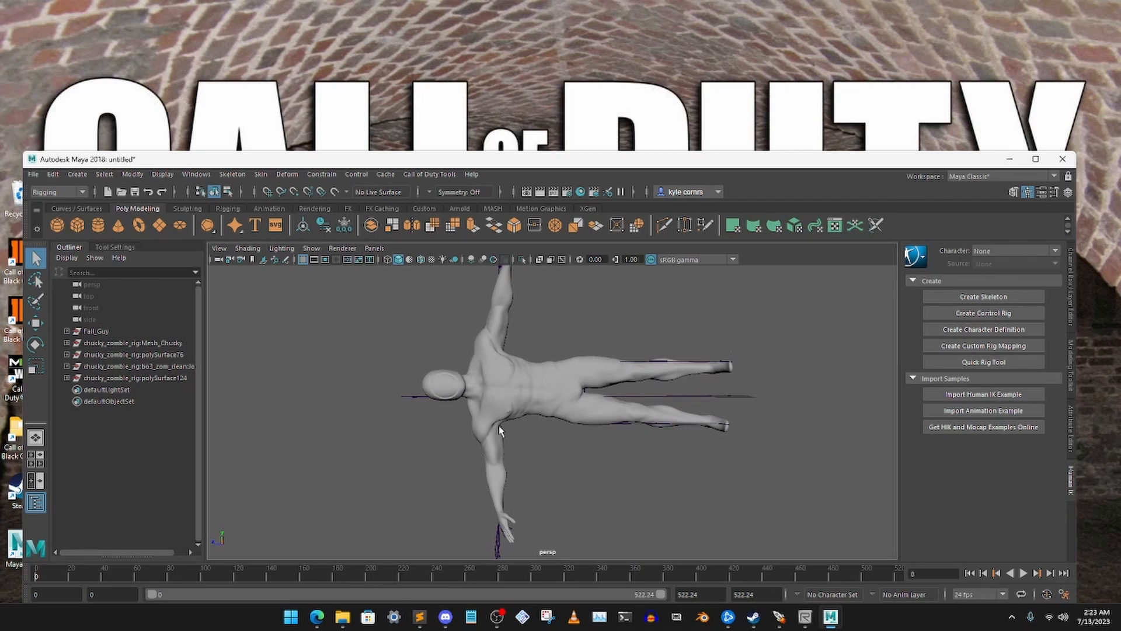
pyautogui.click(479, 349)
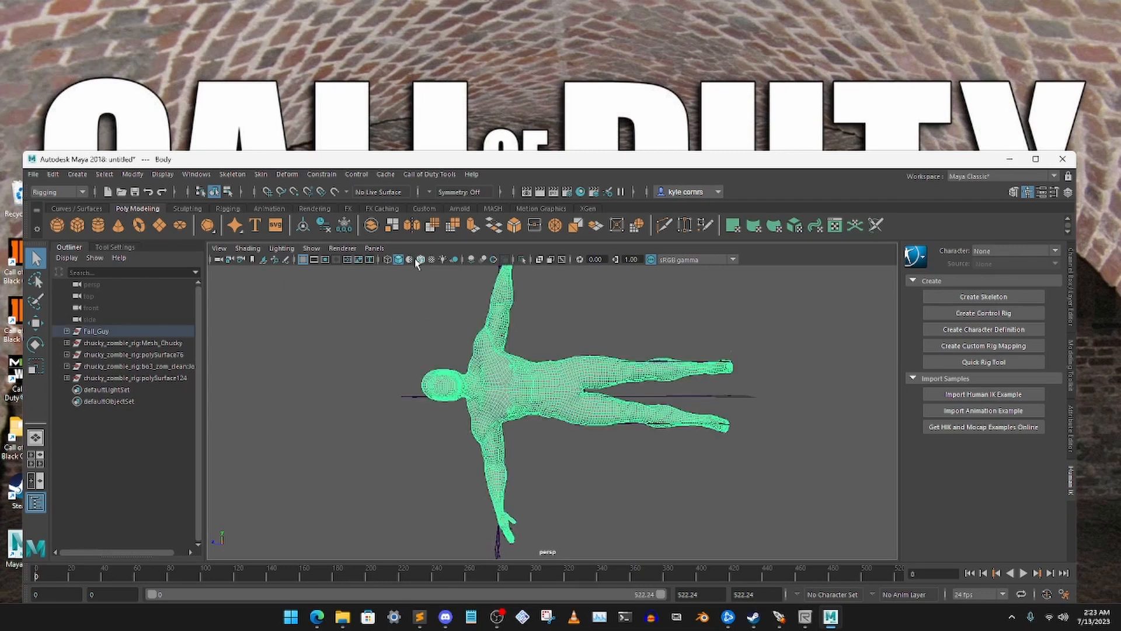
pyautogui.click(387, 259)
pyautogui.click(399, 300)
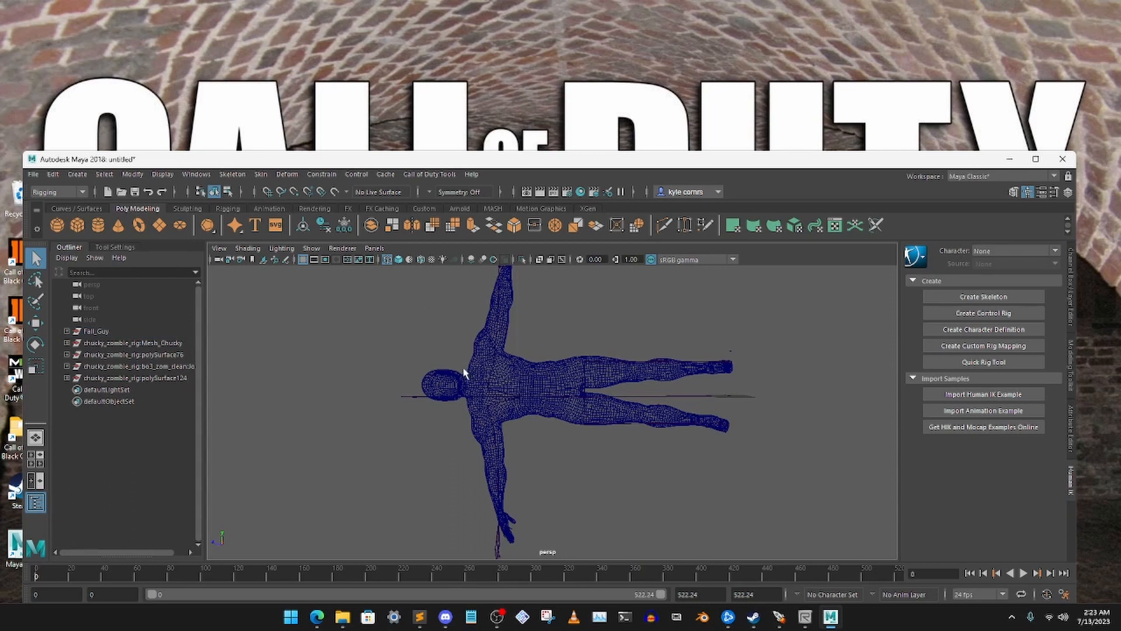
pyautogui.keyDown('alt'); pyautogui.moveTo(463, 369); pyautogui.dragTo(466, 365); pyautogui.keyUp('alt')
pyautogui.click(399, 261)
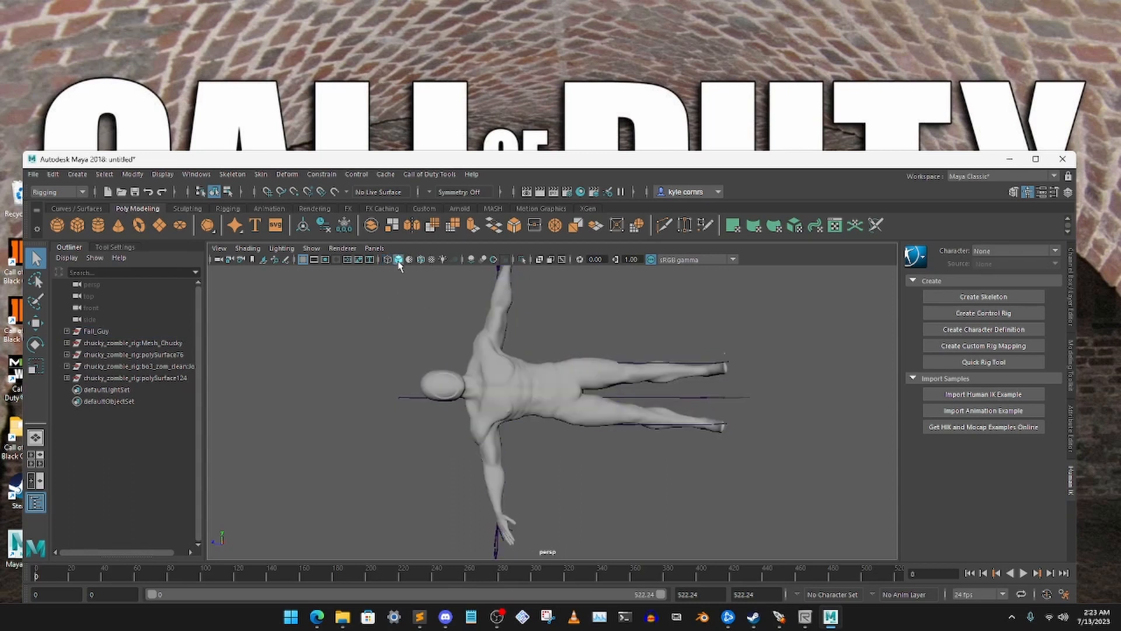
pyautogui.click(386, 261)
# Rotate the rig's left elbow joint so that the forearm bones follow the direction of the Fall Guy's forearm
pyautogui.moveTo(486, 374)
pyautogui.keyDown('alt'); pyautogui.mouseDown()
pyautogui.moveTo(498, 373)
pyautogui.moveTo(488, 369)
pyautogui.mouseUp(); pyautogui.keyUp('alt')
pyautogui.keyDown('alt'); pyautogui.moveTo(500, 354); pyautogui.dragTo(505, 448, button='right'); pyautogui.keyUp('alt')
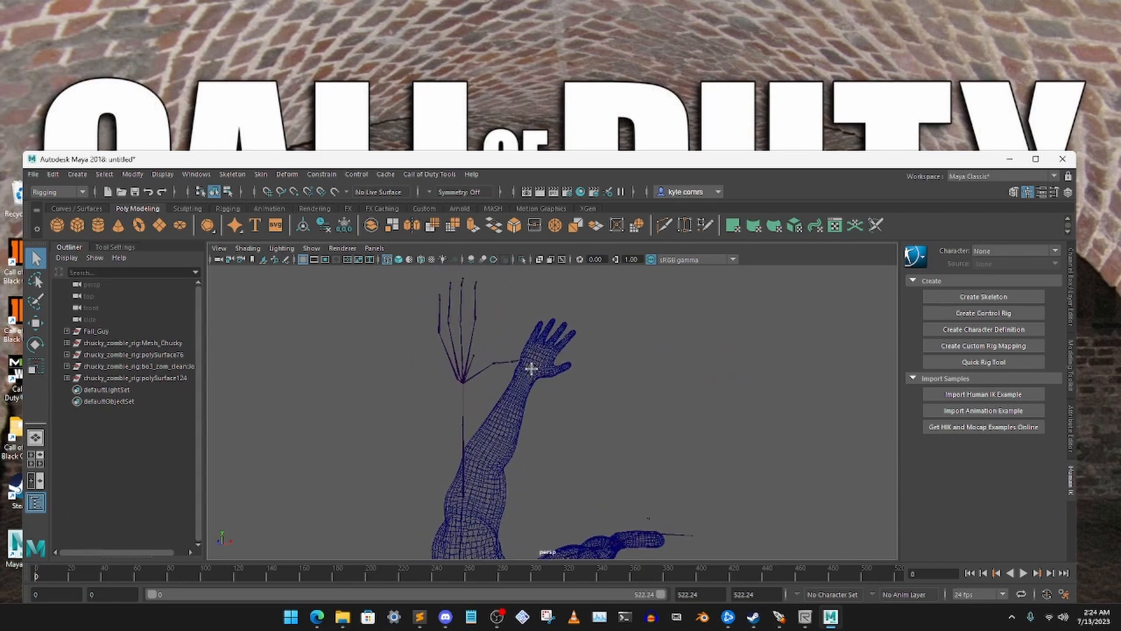
pyautogui.keyDown('alt'); pyautogui.moveTo(531, 368); pyautogui.dragTo(526, 369); pyautogui.keyUp('alt')
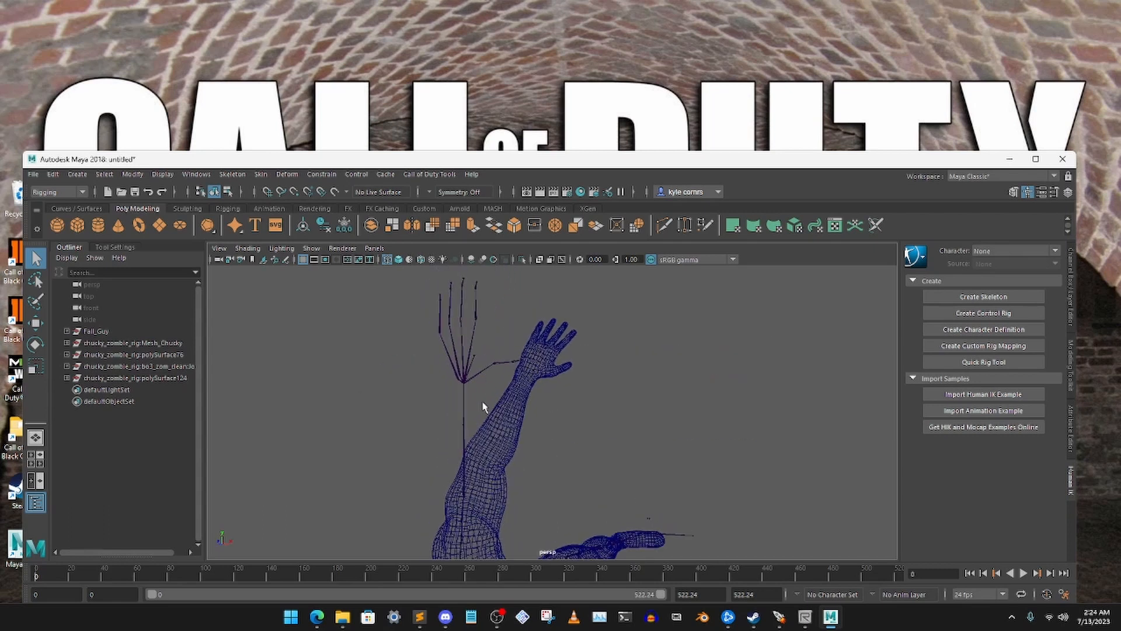
pyautogui.moveTo(436, 392); pyautogui.dragTo(584, 374)
pyautogui.click(34, 345)
pyautogui.moveTo(615, 330); pyautogui.dragTo(633, 346)
pyautogui.keyDown('alt'); pyautogui.moveTo(633, 347); pyautogui.dragTo(575, 377); pyautogui.keyUp('alt')
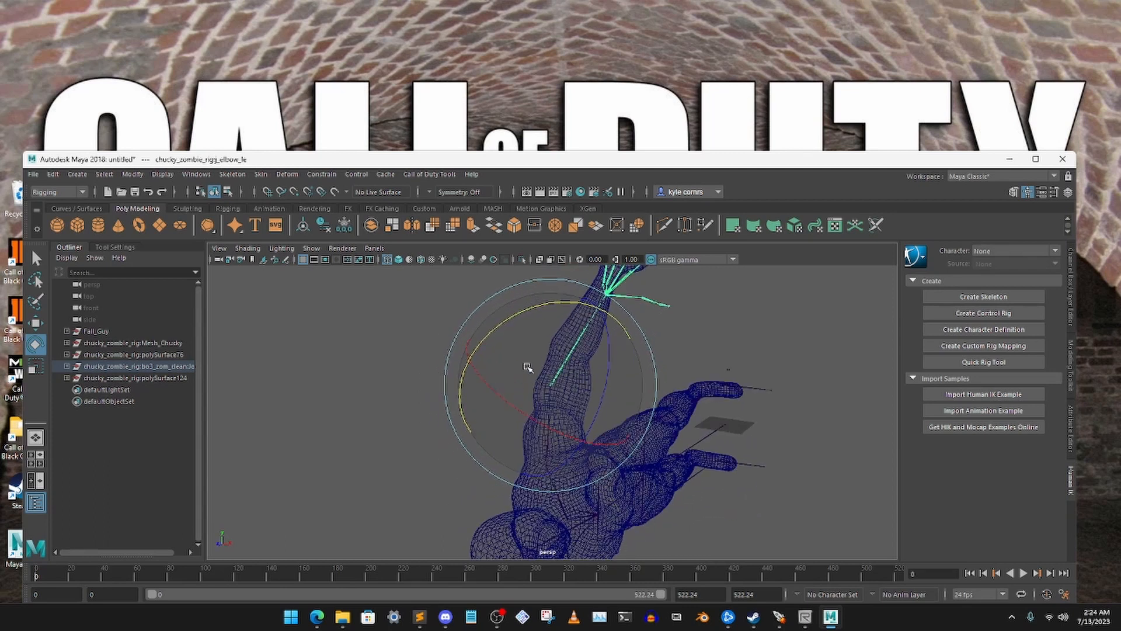
# Move the left elbow joint into the middle of the Fall Guy mesh's elbow
pyautogui.press('w')
pyautogui.keyDown('alt'); pyautogui.moveTo(451, 359); pyautogui.dragTo(639, 350); pyautogui.keyUp('alt')
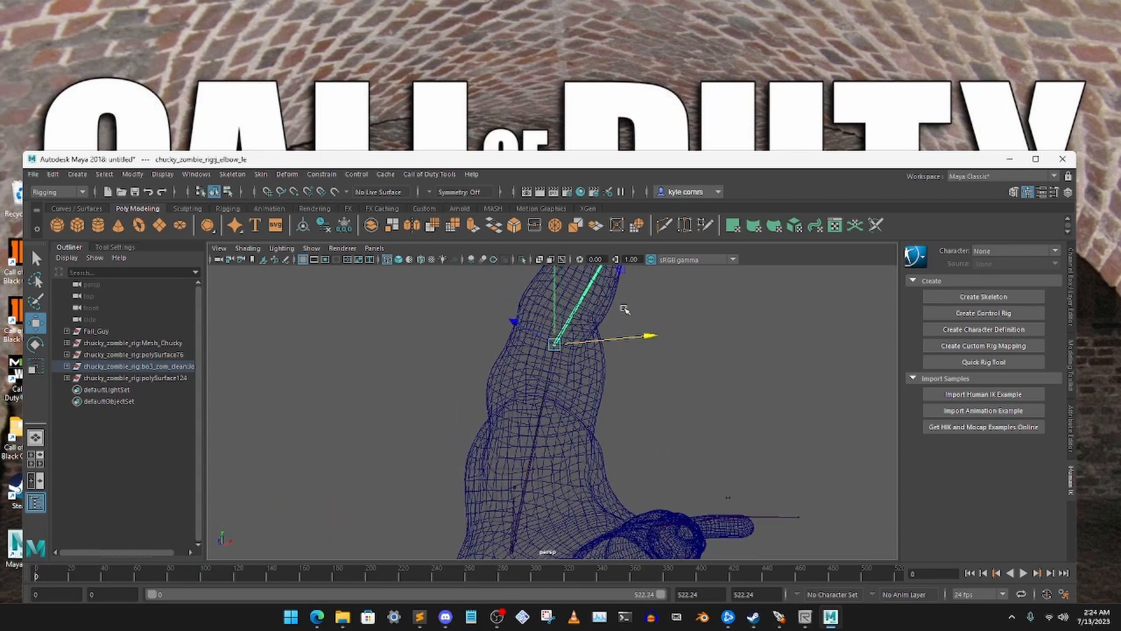
pyautogui.keyDown('alt'); pyautogui.moveTo(624, 309); pyautogui.dragTo(593, 422, button='middle'); pyautogui.keyUp('alt')
pyautogui.moveTo(586, 372); pyautogui.dragTo(599, 431)
pyautogui.click(596, 351)
pyautogui.click(575, 399)
# Rotate the left elbow joint again to bring the wrist and hand bones over the mesh's wrist
pyautogui.click(39, 348)
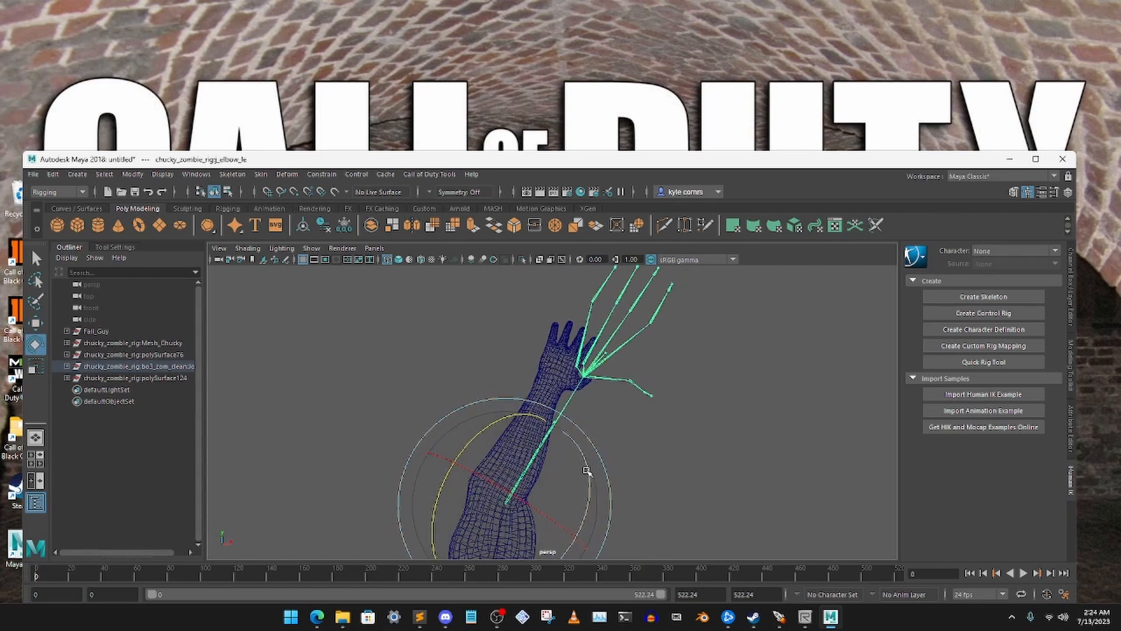
pyautogui.keyDown('alt'); pyautogui.moveTo(600, 475); pyautogui.dragTo(610, 439); pyautogui.keyUp('alt')
pyautogui.click(637, 388)
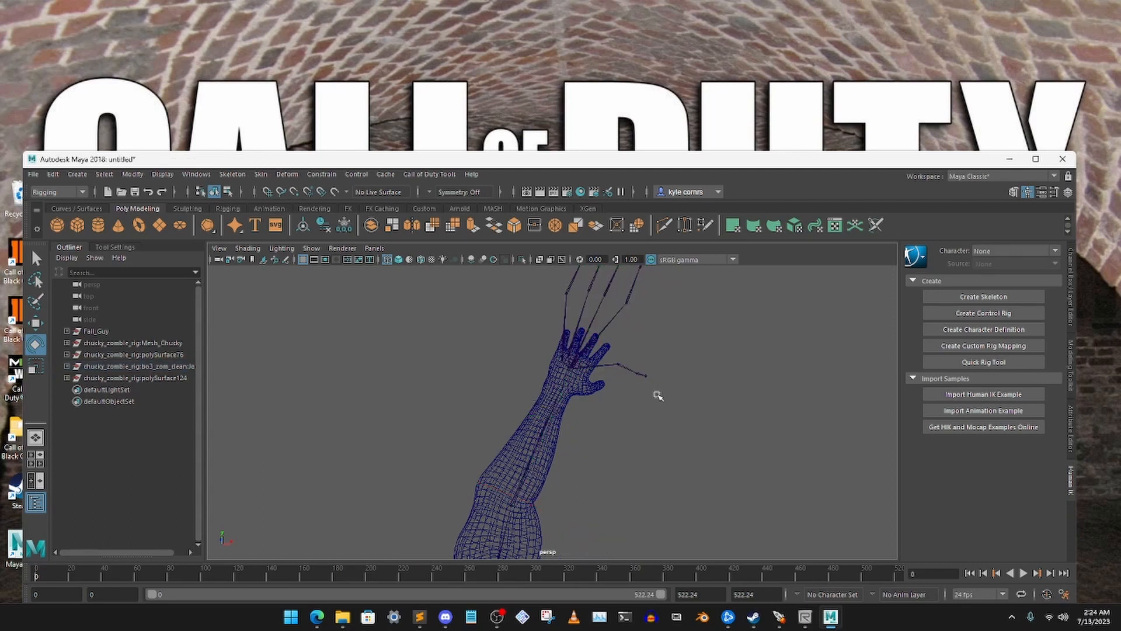
# Reselect the left elbow joint and adjust its position within the arm mesh using the Move tool
pyautogui.click(561, 378)
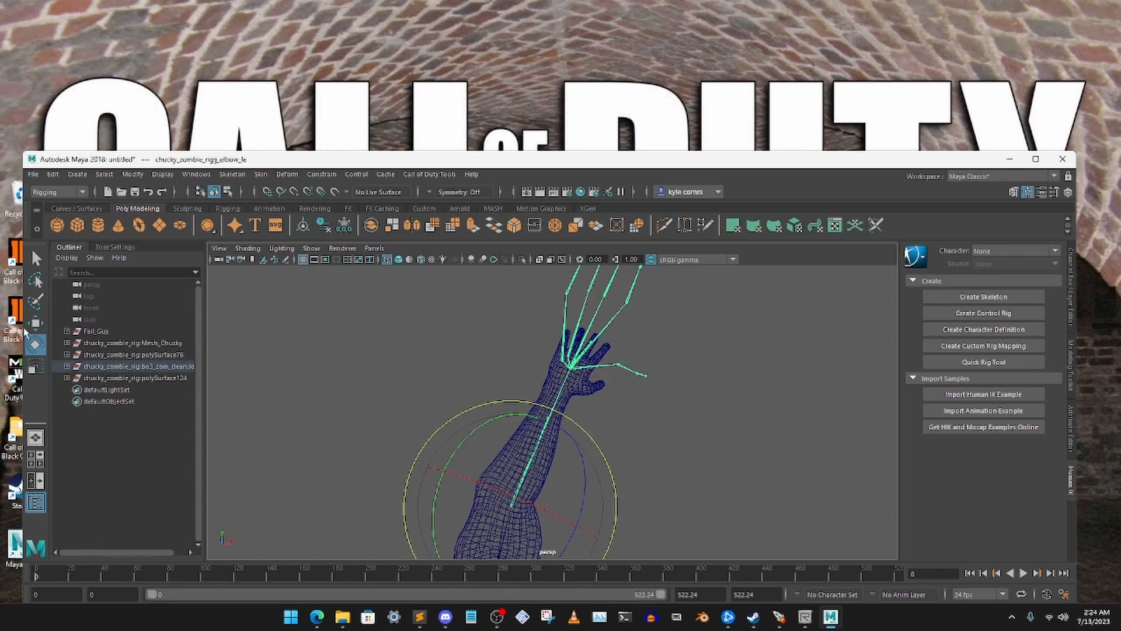
pyautogui.click(35, 366)
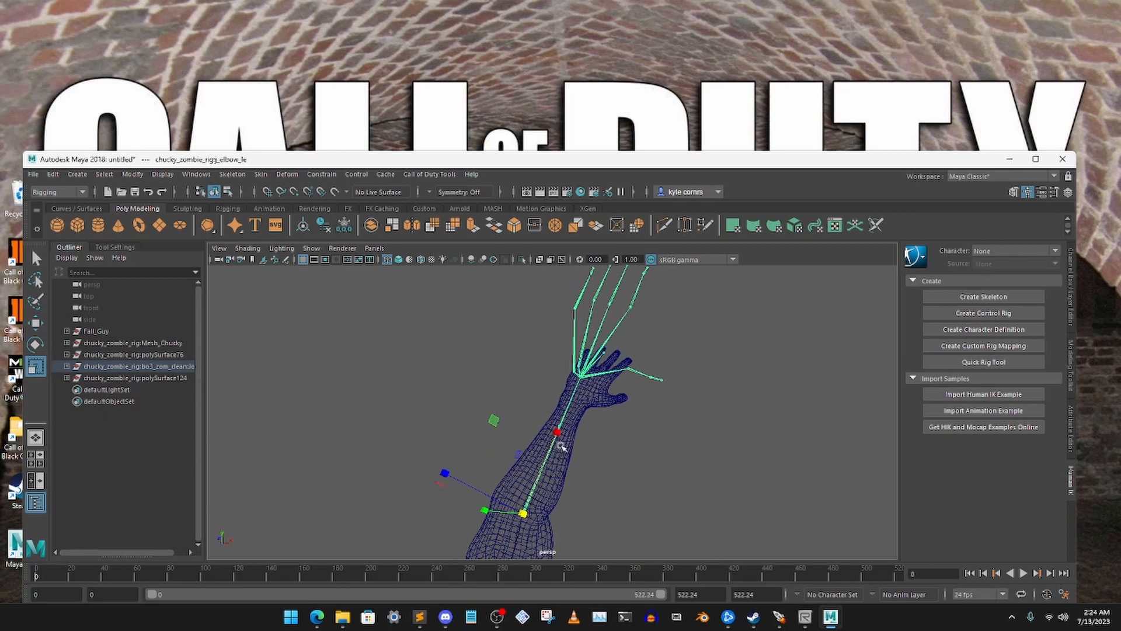
pyautogui.click(35, 322)
pyautogui.moveTo(569, 444)
pyautogui.keyDown('alt'); pyautogui.mouseDown()
pyautogui.moveTo(600, 437)
pyautogui.moveTo(565, 465)
pyautogui.moveTo(575, 449)
pyautogui.mouseUp(); pyautogui.keyUp('alt')
pyautogui.click(658, 415)
pyautogui.moveTo(519, 332); pyautogui.dragTo(655, 403)
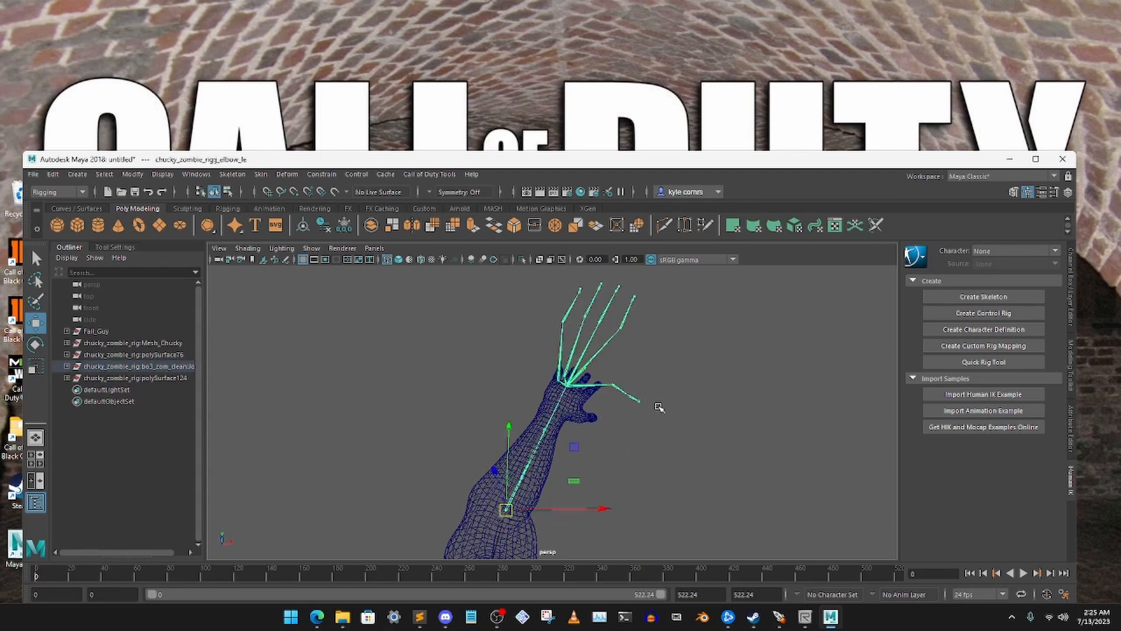
pyautogui.click(639, 408)
# Reposition the left wrist joint to sit inside the wrist of the Fall Guy mesh
pyautogui.click(593, 357)
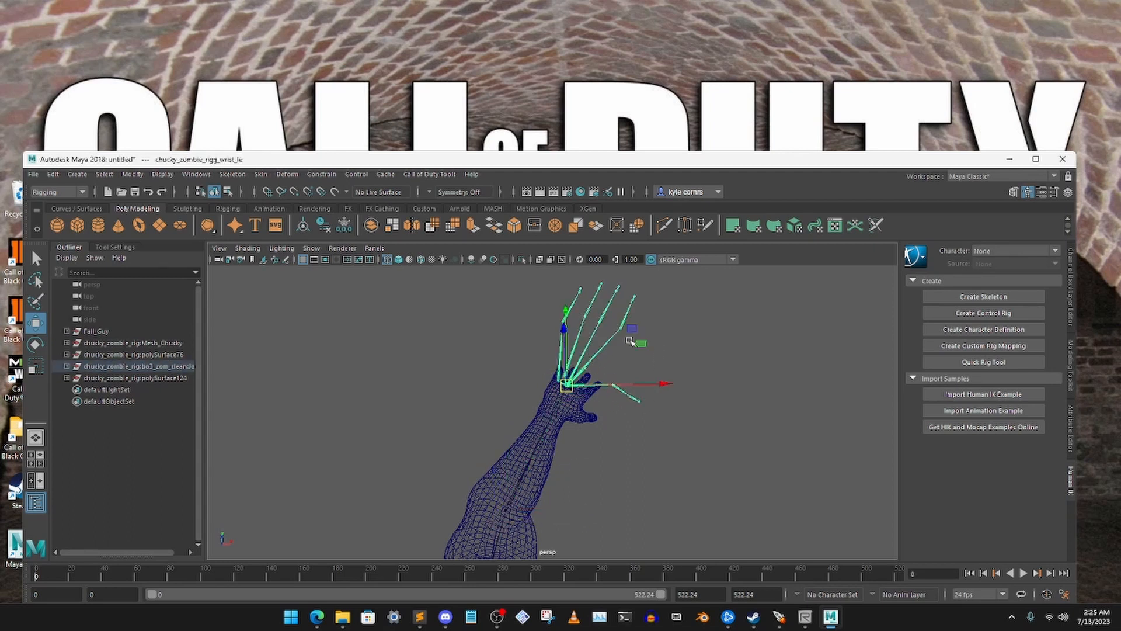
pyautogui.keyDown('alt'); pyautogui.moveTo(632, 328); pyautogui.dragTo(635, 419); pyautogui.keyUp('alt')
pyautogui.click(594, 416)
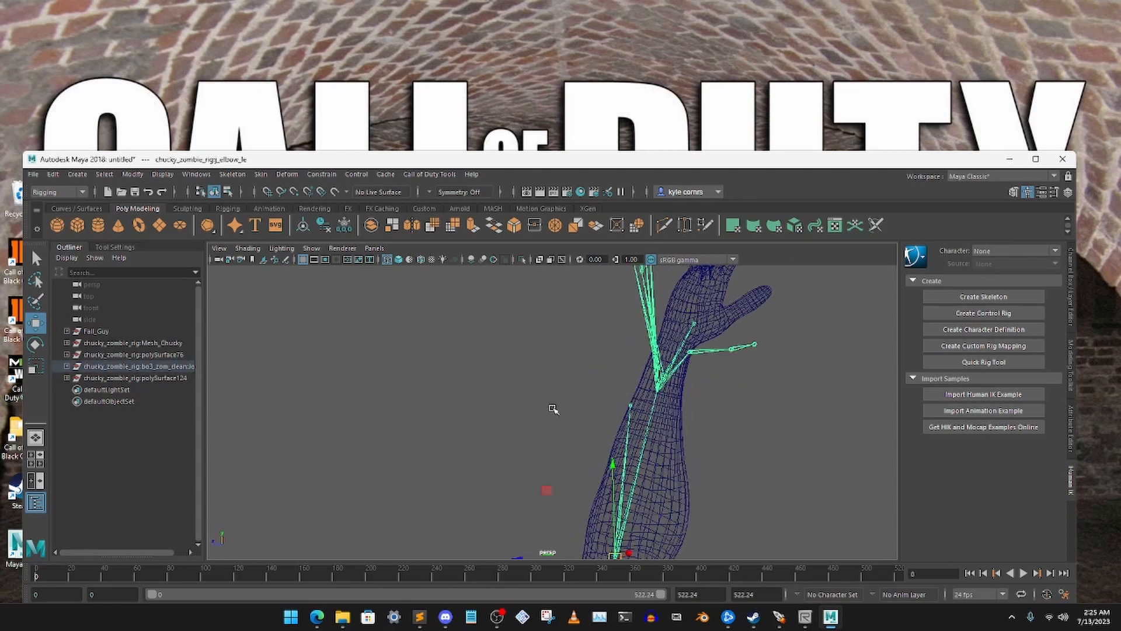
# Nudge the left elbow joint sideways to centre the forearm bones in the arm mesh from both viewing angles
pyautogui.keyDown('alt'); pyautogui.moveTo(609, 471); pyautogui.dragTo(598, 304); pyautogui.keyUp('alt')
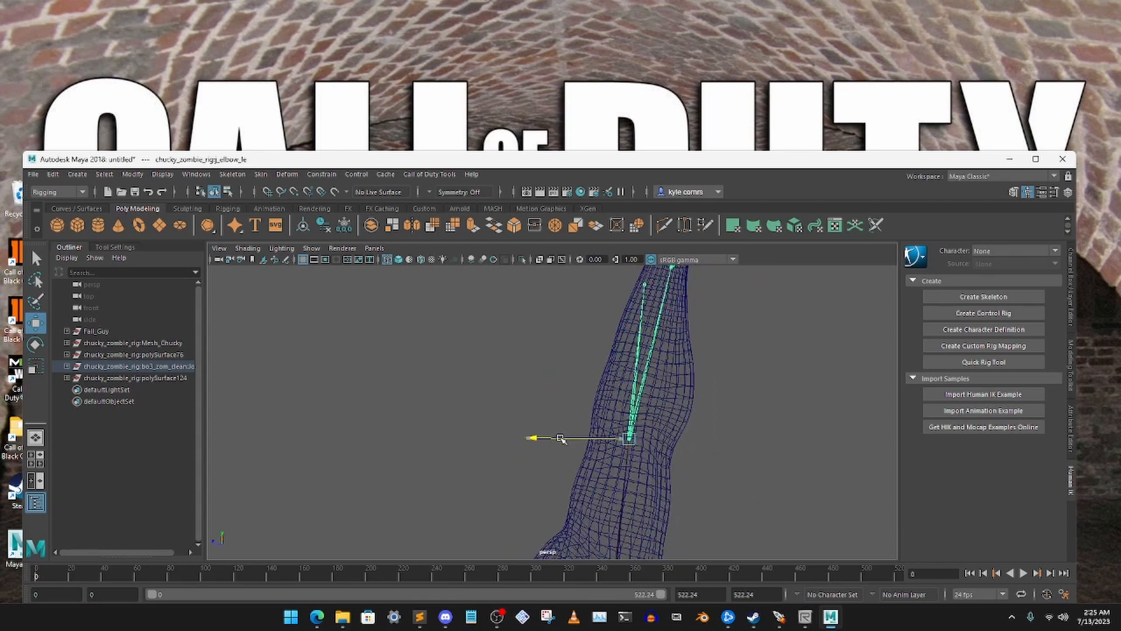
pyautogui.click(574, 353)
pyautogui.keyDown('alt'); pyautogui.moveTo(677, 323); pyautogui.dragTo(607, 462, button='middle'); pyautogui.keyUp('alt')
pyautogui.keyDown('alt'); pyautogui.moveTo(607, 461); pyautogui.dragTo(580, 415); pyautogui.keyUp('alt')
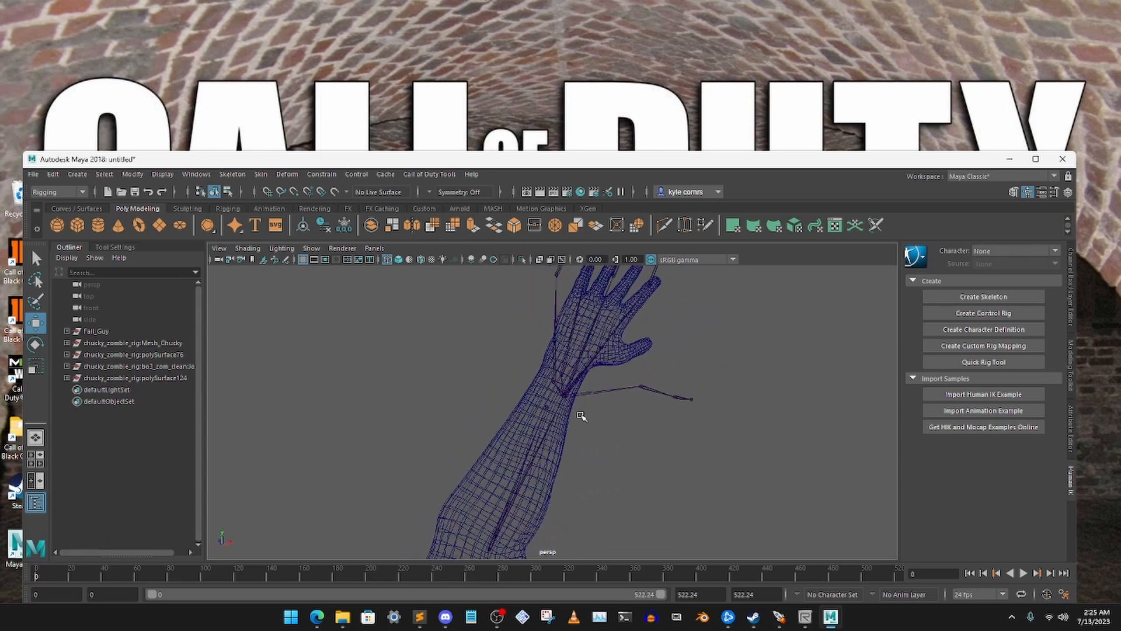
pyautogui.click(556, 397)
pyautogui.moveTo(556, 544); pyautogui.dragTo(557, 551)
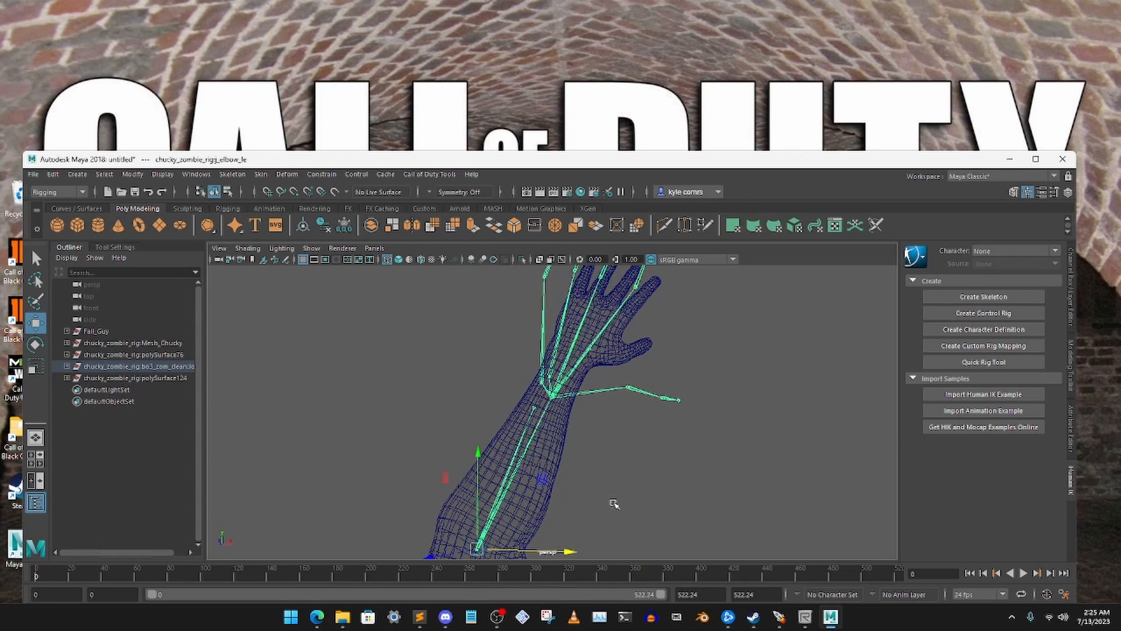
pyautogui.click(613, 500)
# Select the left thumb's base joint, thumb_le_1, and move it up beside the thumb of the Fall Guy's hand
pyautogui.keyDown('alt'); pyautogui.moveTo(621, 442); pyautogui.dragTo(566, 330); pyautogui.keyUp('alt')
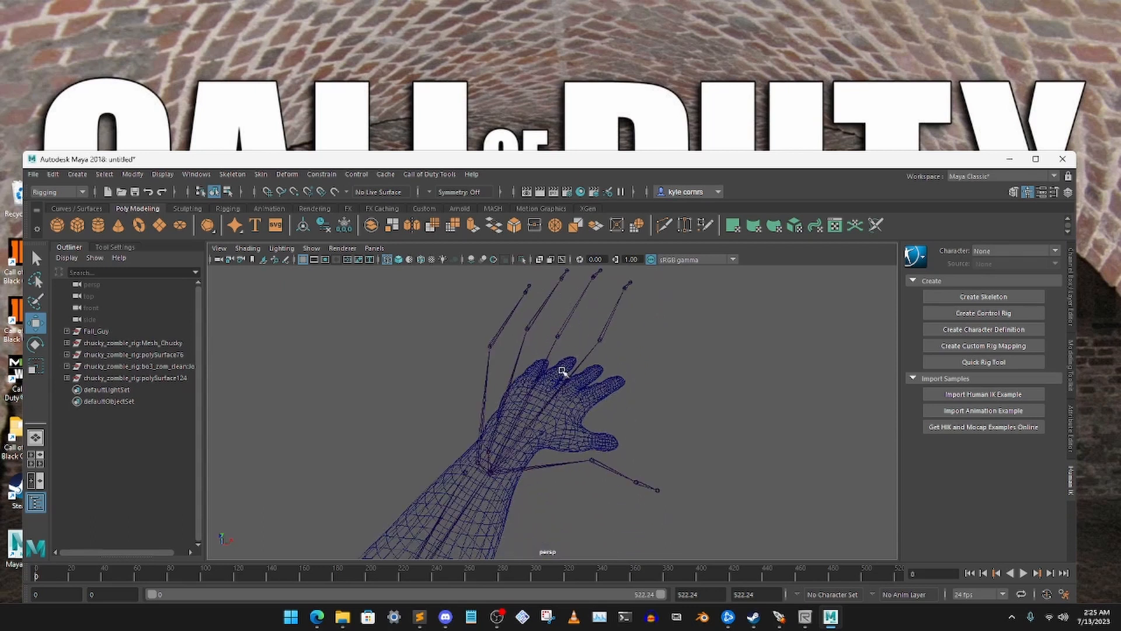
pyautogui.keyDown('alt'); pyautogui.moveTo(503, 495); pyautogui.dragTo(555, 472); pyautogui.keyUp('alt')
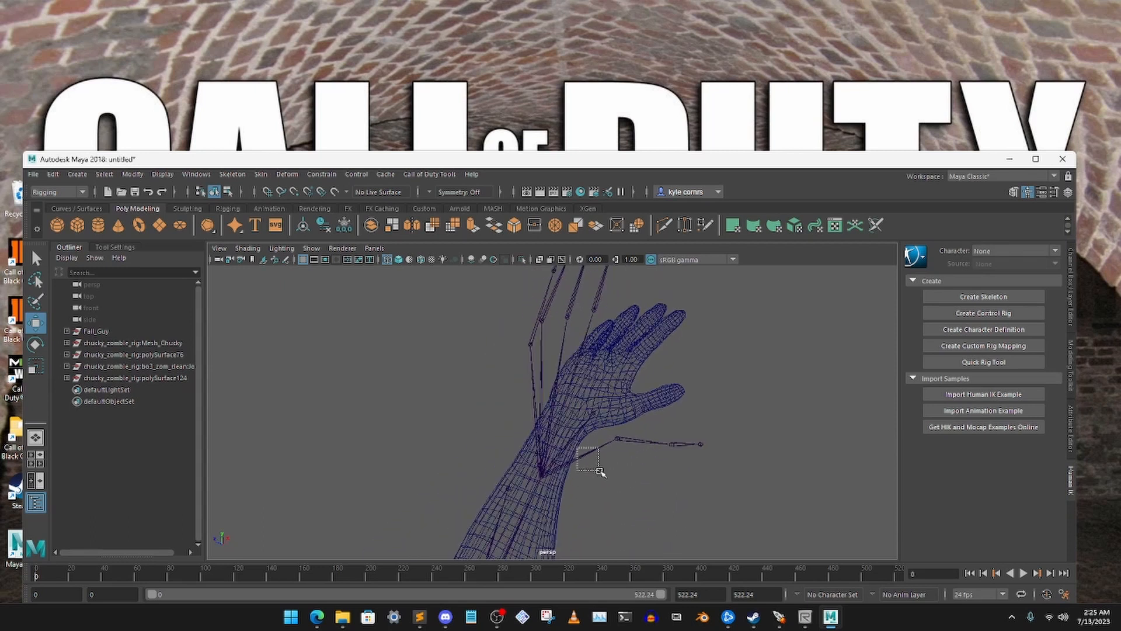
pyautogui.click(540, 475)
pyautogui.click(642, 471)
pyautogui.moveTo(629, 433); pyautogui.dragTo(643, 469)
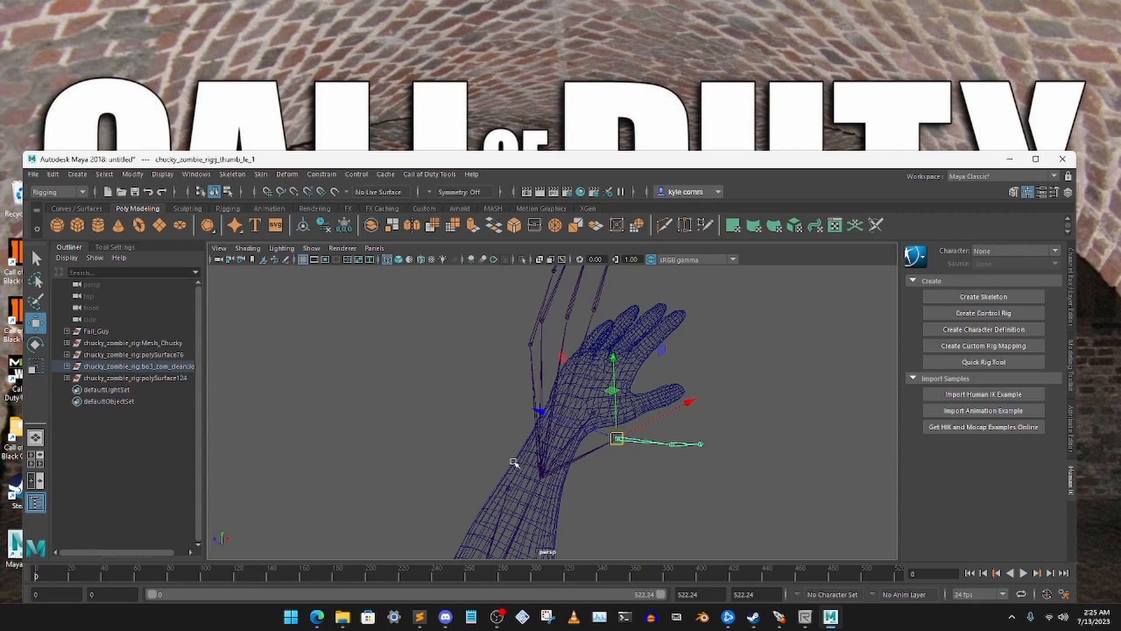
pyautogui.keyDown('alt'); pyautogui.moveTo(677, 430); pyautogui.dragTo(641, 434); pyautogui.keyUp('alt')
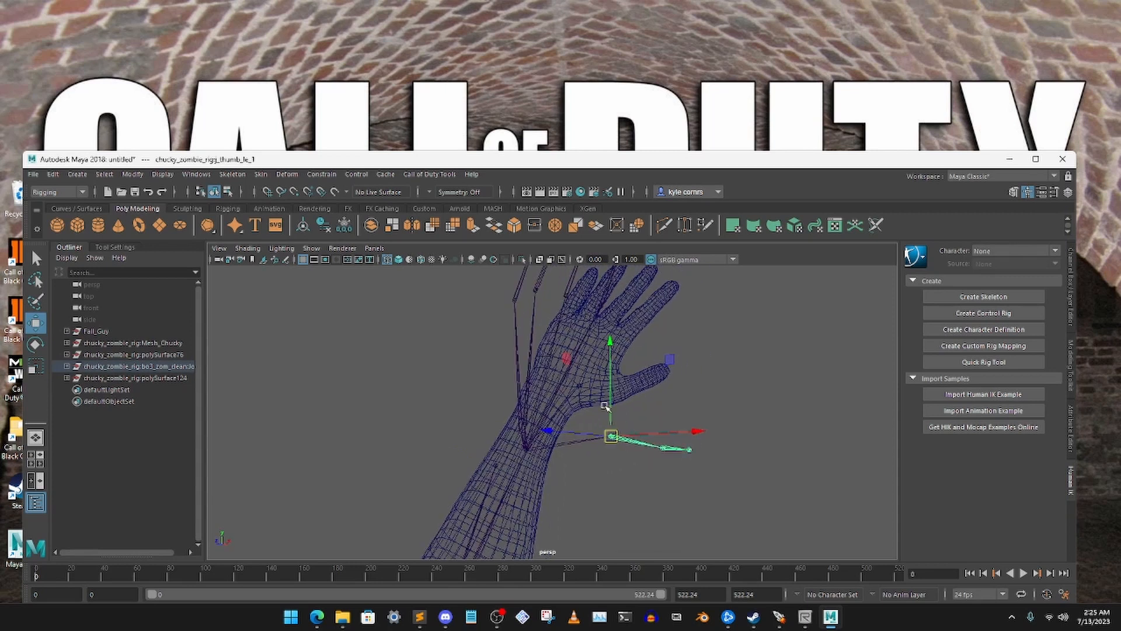
pyautogui.click(612, 406)
pyautogui.click(625, 426)
pyautogui.keyDown('alt'); pyautogui.moveTo(613, 408); pyautogui.dragTo(506, 363); pyautogui.keyUp('alt')
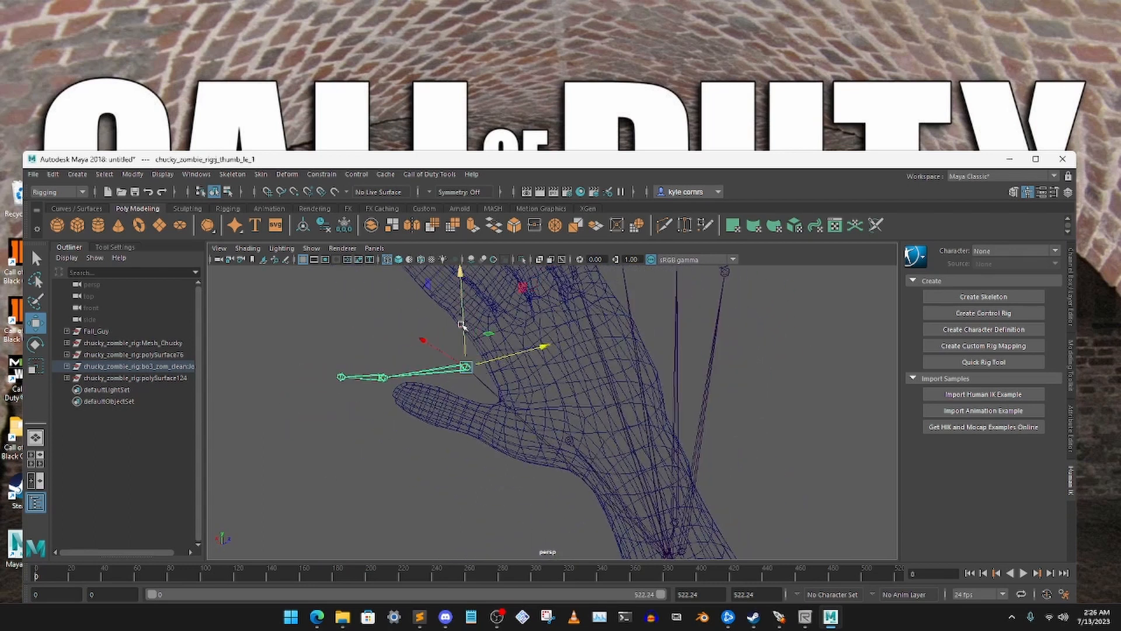
# Lower the left thumb's base joint to the mesh thumb and shift it sideways into the hand mesh
pyautogui.moveTo(462, 325); pyautogui.dragTo(536, 401)
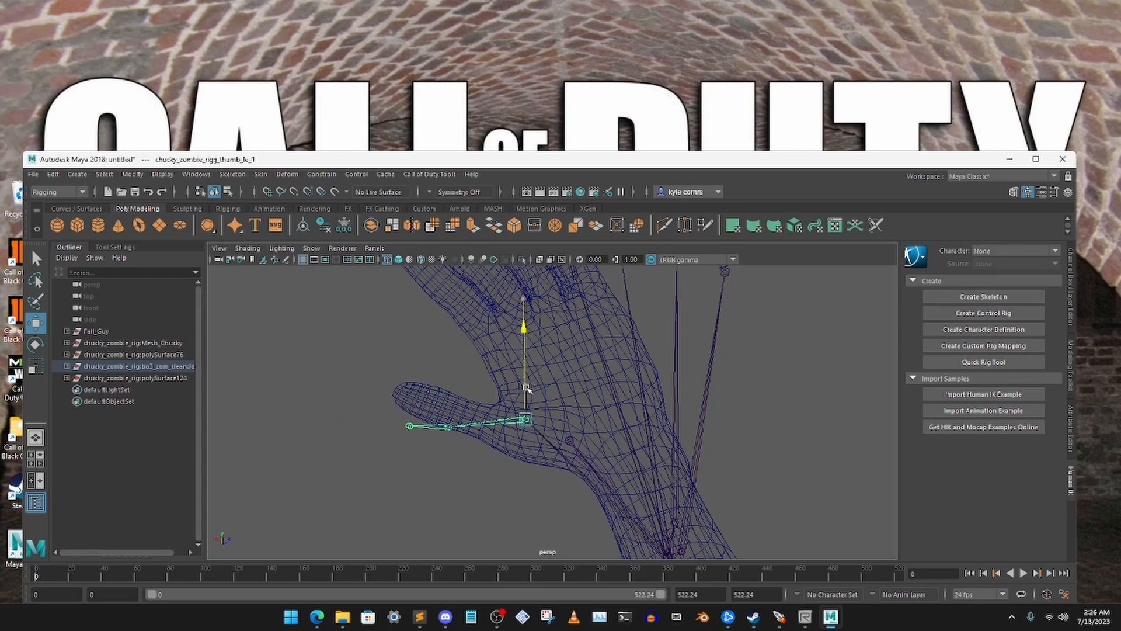
pyautogui.keyDown('alt'); pyautogui.moveTo(524, 355); pyautogui.dragTo(648, 368); pyautogui.keyUp('alt')
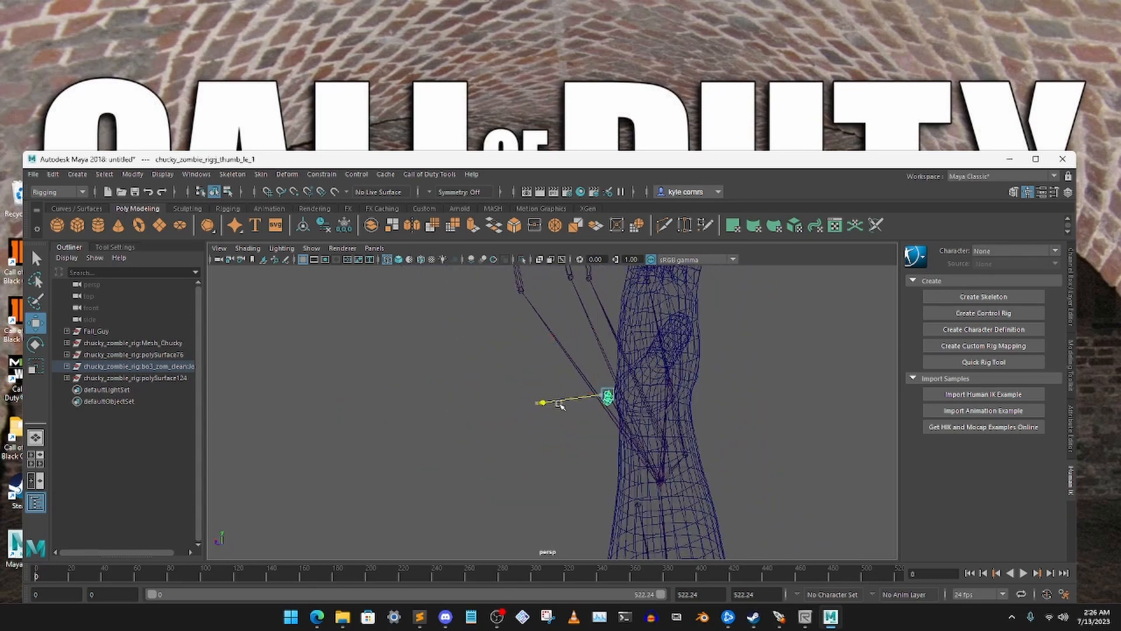
pyautogui.keyDown('alt'); pyautogui.moveTo(590, 403); pyautogui.dragTo(697, 430); pyautogui.keyUp('alt')
# Rotate the left thumb's base joint so the thumb bones run along the mesh thumb
pyautogui.click(631, 428)
pyautogui.click(689, 490)
pyautogui.moveTo(691, 494); pyautogui.dragTo(713, 358)
pyautogui.click(35, 345)
pyautogui.click(776, 380)
pyautogui.keyDown('alt'); pyautogui.moveTo(775, 380); pyautogui.dragTo(398, 388); pyautogui.keyUp('alt')
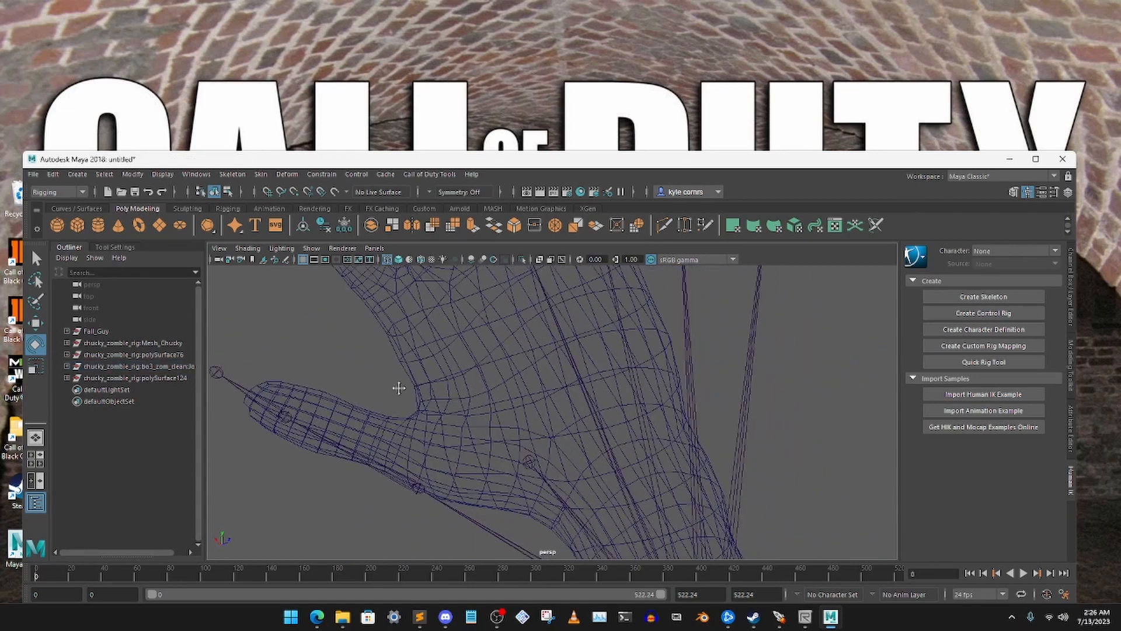
# Reselect the left thumb's base joint and move it inward to where the mesh thumb meets the palm
pyautogui.keyDown('alt'); pyautogui.moveTo(397, 388); pyautogui.dragTo(455, 352, button='right'); pyautogui.keyUp('alt')
pyautogui.keyDown('alt'); pyautogui.moveTo(505, 410); pyautogui.dragTo(520, 380, button='middle'); pyautogui.keyUp('alt')
pyautogui.scroll(3, 490, 398)
pyautogui.scroll(-6, 535, 405)
pyautogui.moveTo(537, 468); pyautogui.dragTo(549, 454)
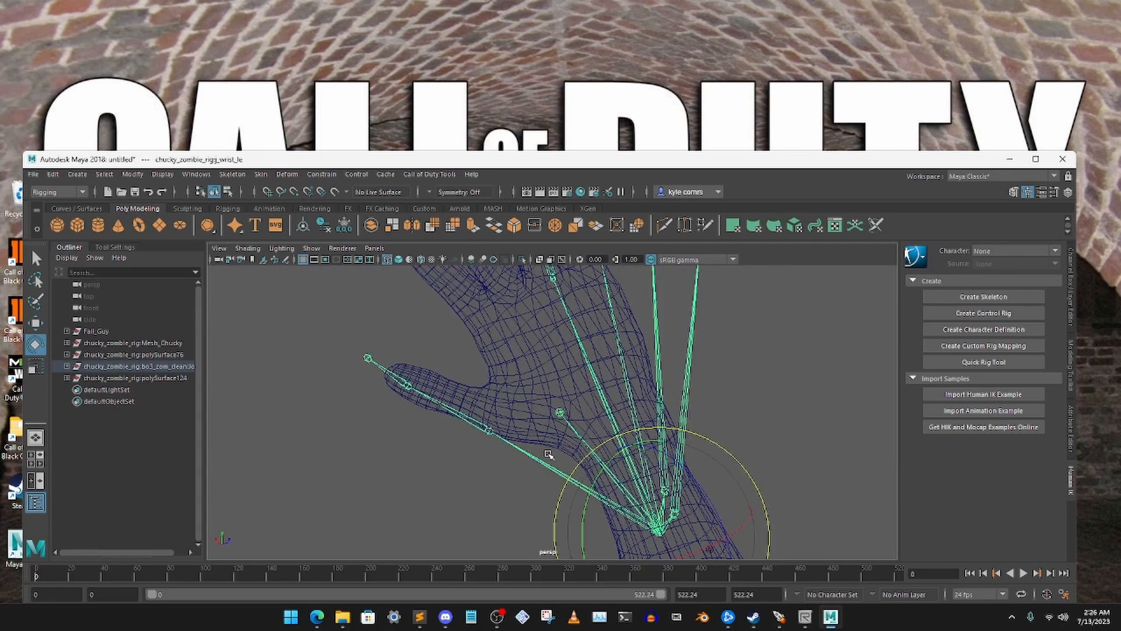
pyautogui.click(473, 452)
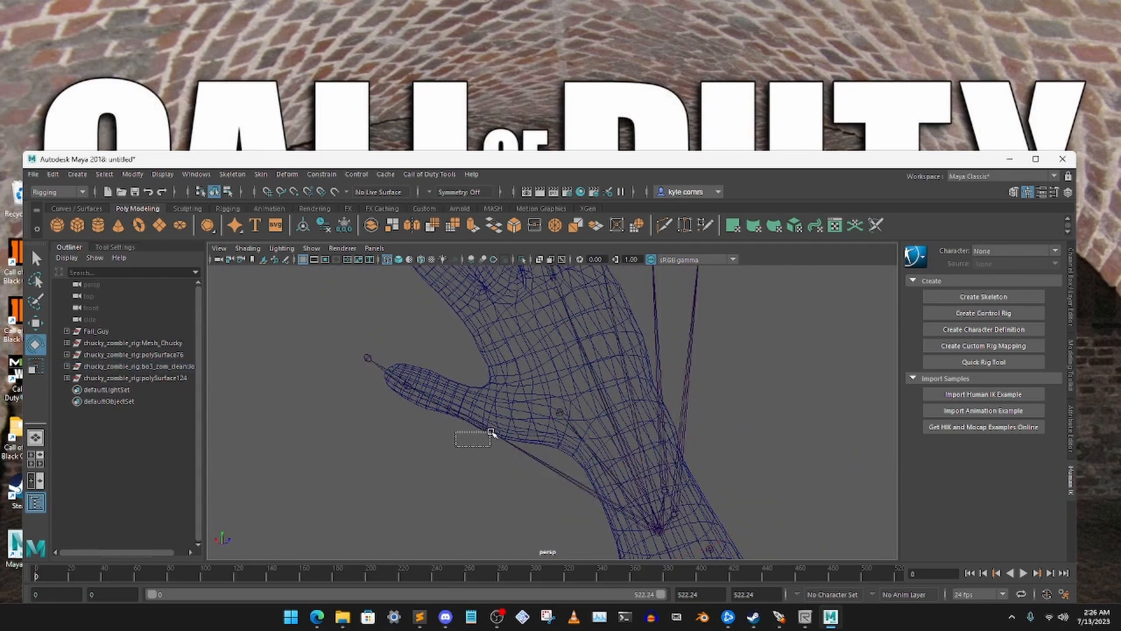
pyautogui.moveTo(491, 432); pyautogui.dragTo(498, 429)
pyautogui.click(474, 456)
pyautogui.click(481, 422)
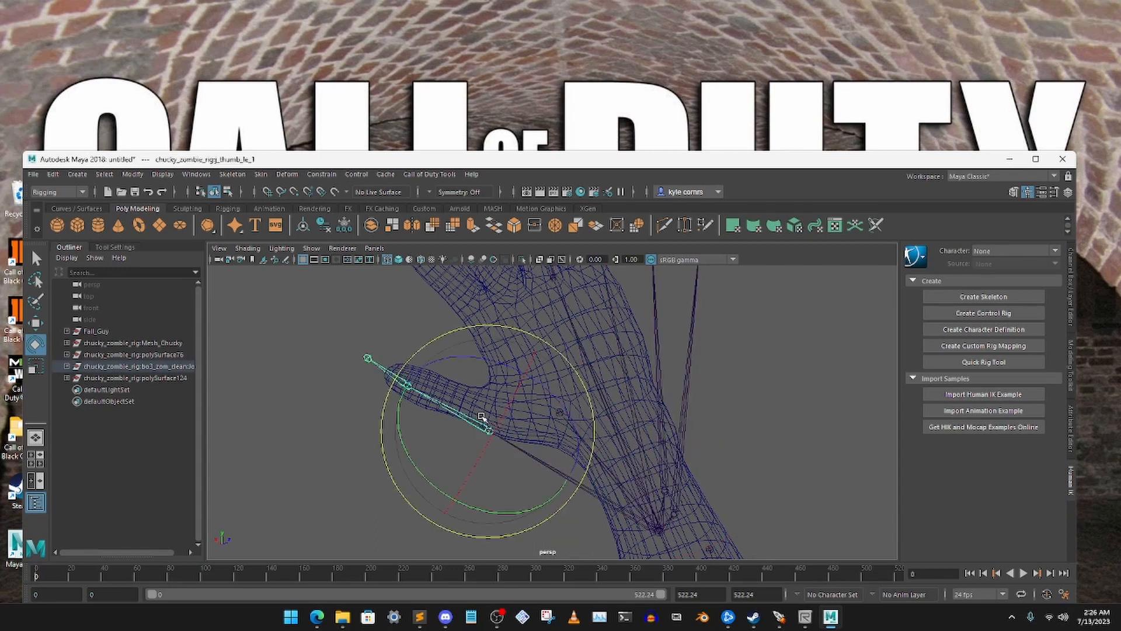
pyautogui.click(32, 325)
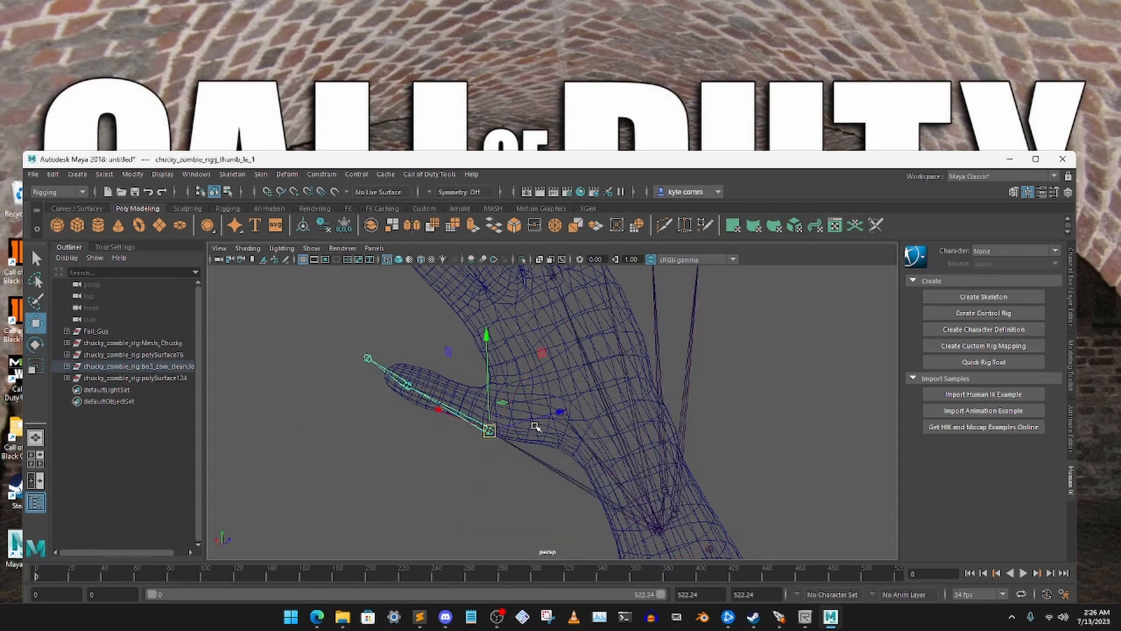
pyautogui.moveTo(535, 426); pyautogui.dragTo(604, 401)
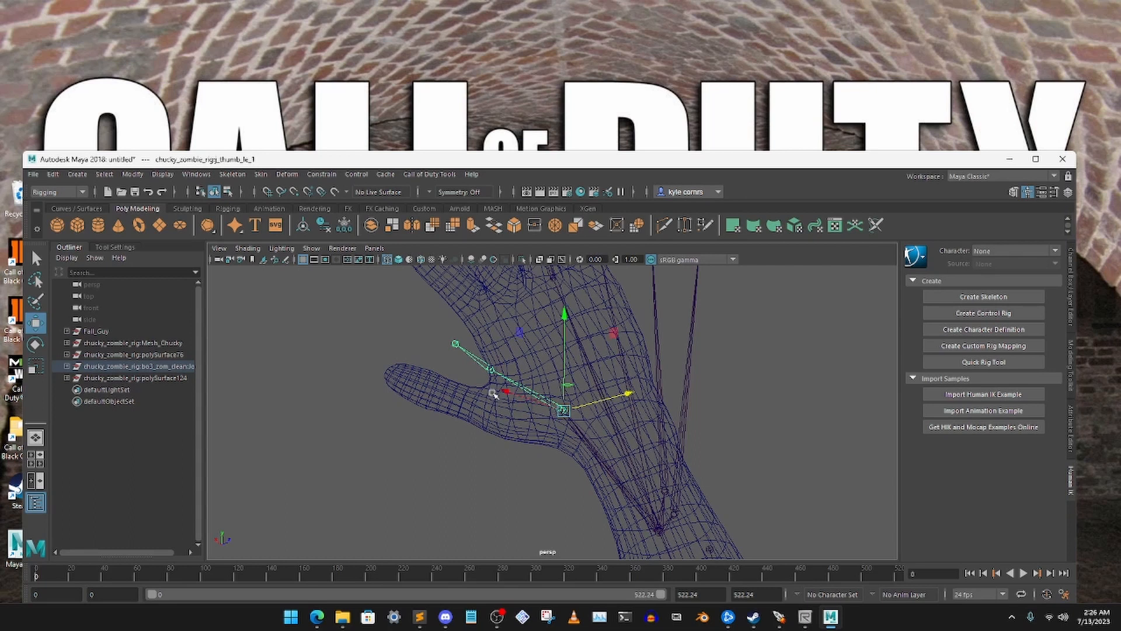
# Rotate the left thumb's base joint downward so the bones lie inside the mesh thumb
pyautogui.click(35, 343)
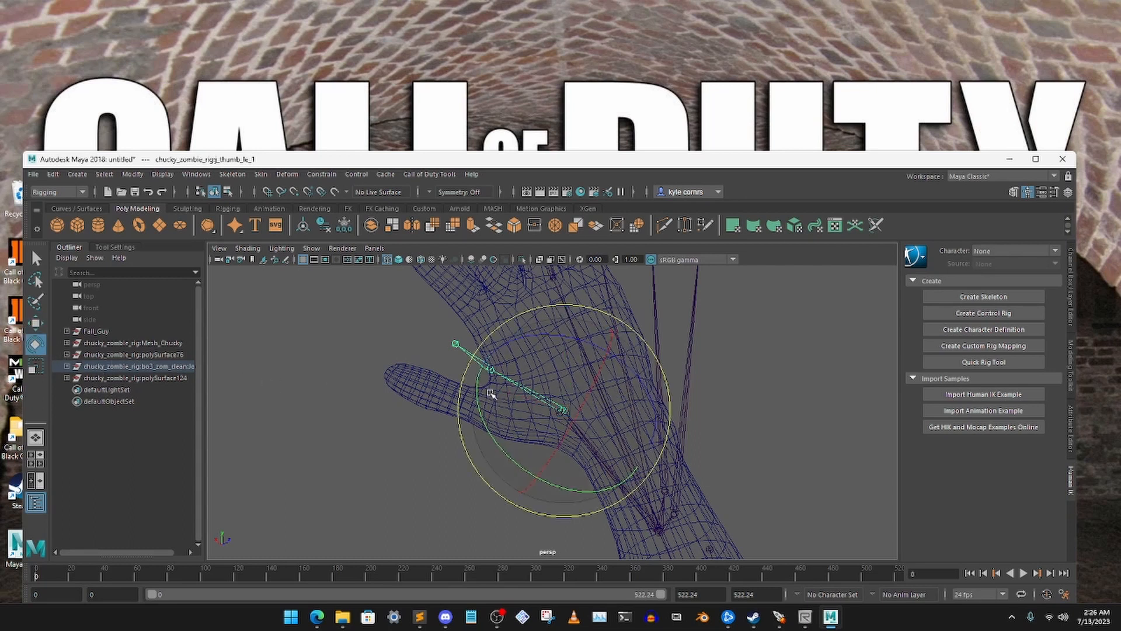
pyautogui.moveTo(463, 374); pyautogui.dragTo(453, 425)
pyautogui.click(447, 444)
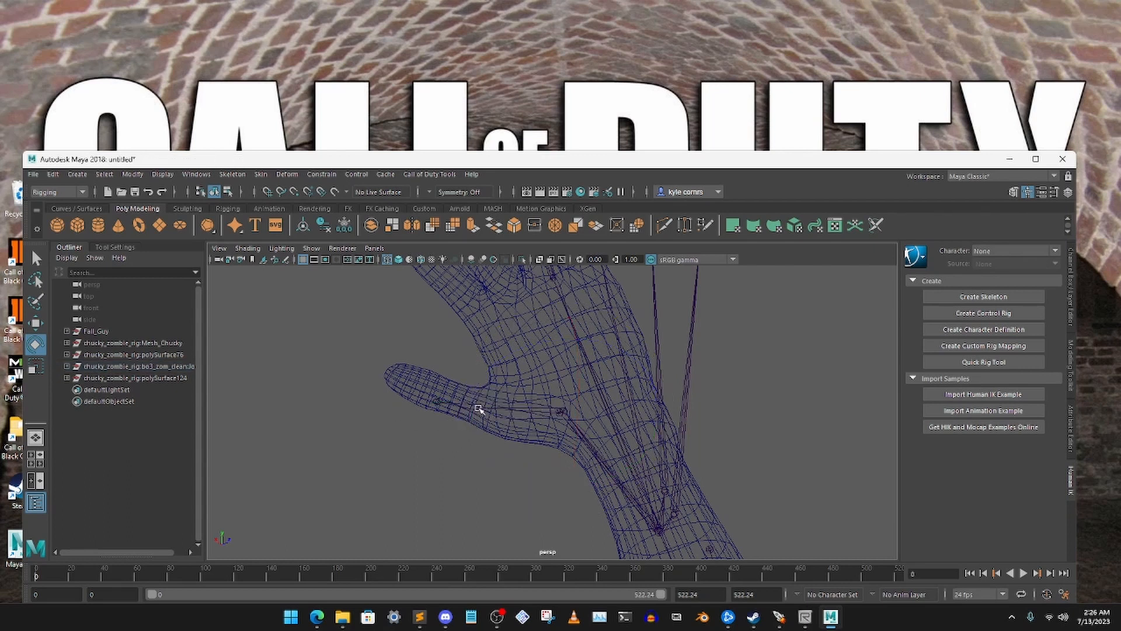
# Check the second thumb joint from the side and move the thumb's base joint sideways into the hand mesh
pyautogui.click(478, 408)
pyautogui.press('w')
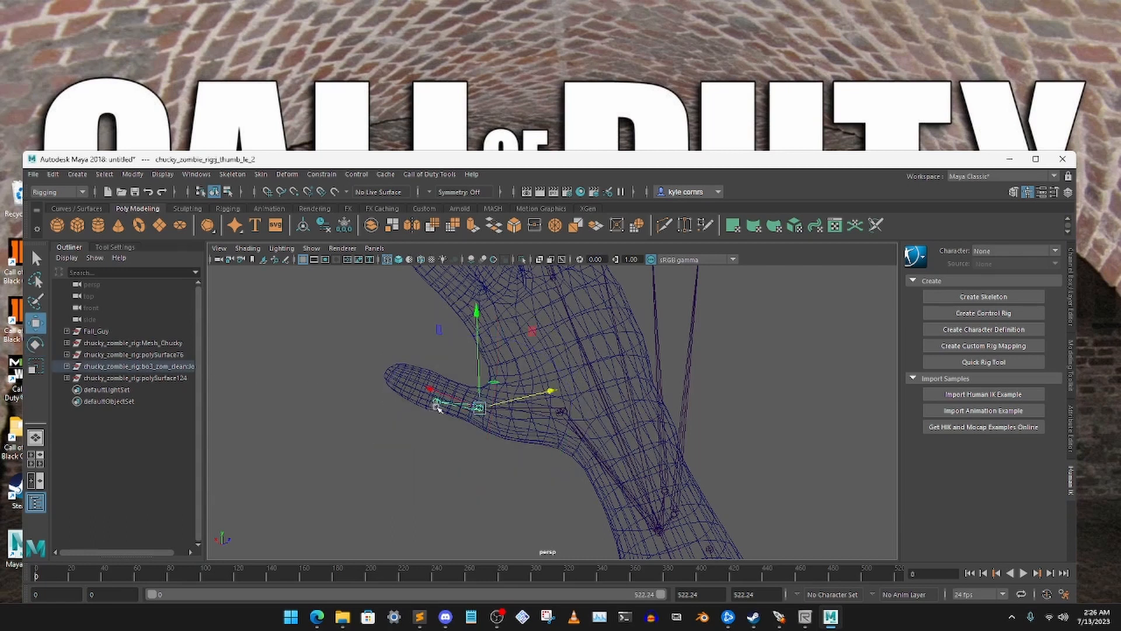
pyautogui.keyDown('alt'); pyautogui.moveTo(437, 395); pyautogui.dragTo(314, 375); pyautogui.keyUp('alt')
pyautogui.keyDown('alt'); pyautogui.moveTo(325, 397); pyautogui.dragTo(334, 399); pyautogui.keyUp('alt')
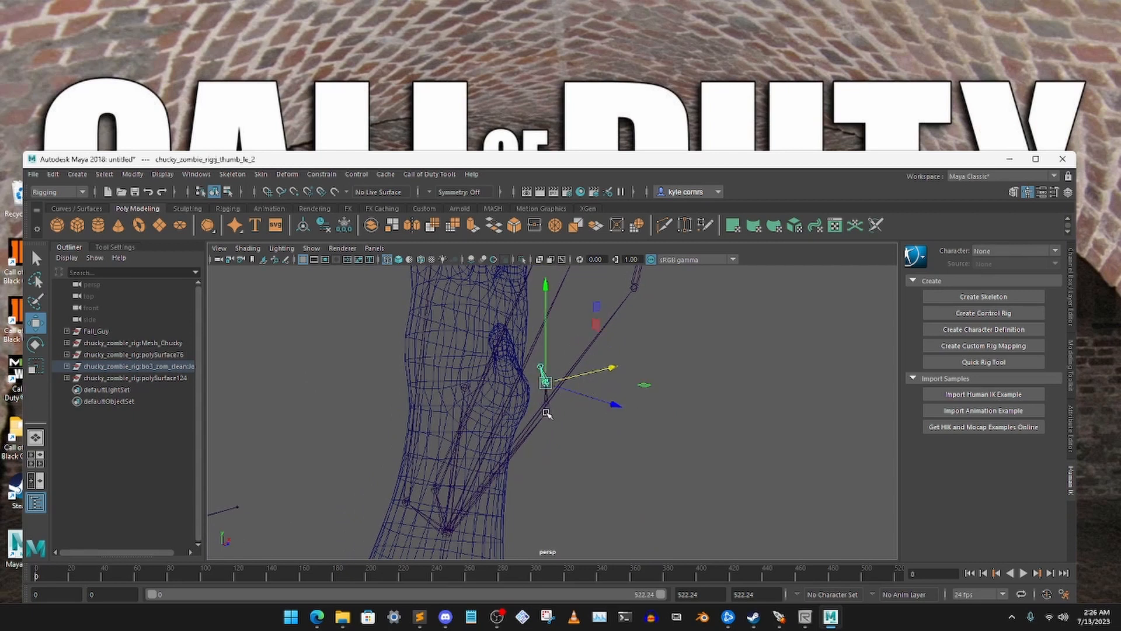
pyautogui.moveTo(591, 399); pyautogui.dragTo(555, 406)
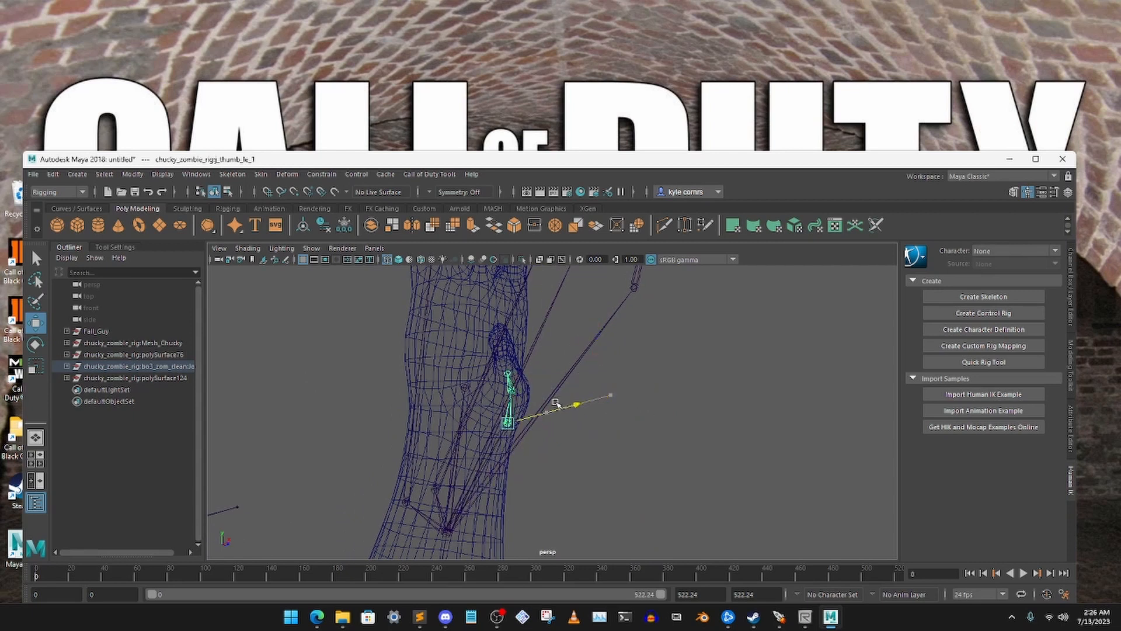
# Reselect the left thumb's base joint, move it further into the palm and rotate it toward the mesh thumb
pyautogui.keyDown('alt'); pyautogui.moveTo(605, 380); pyautogui.dragTo(299, 383); pyautogui.keyUp('alt')
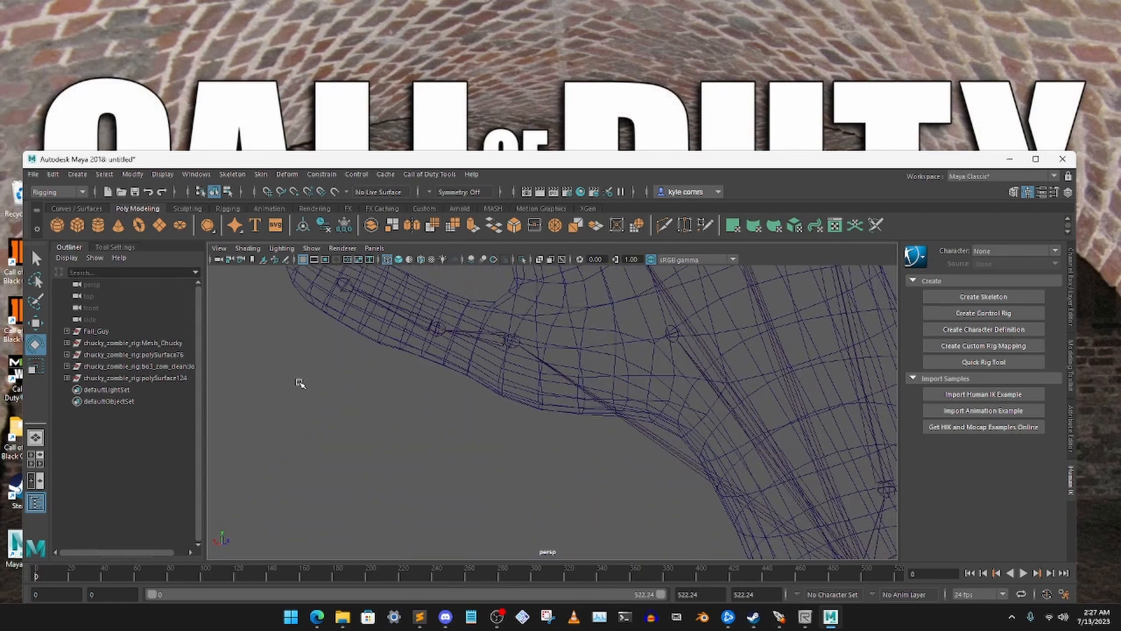
pyautogui.keyDown('alt'); pyautogui.moveTo(648, 451); pyautogui.dragTo(600, 424, button='middle'); pyautogui.keyUp('alt')
pyautogui.scroll(-6, 633, 395)
pyautogui.click(594, 431)
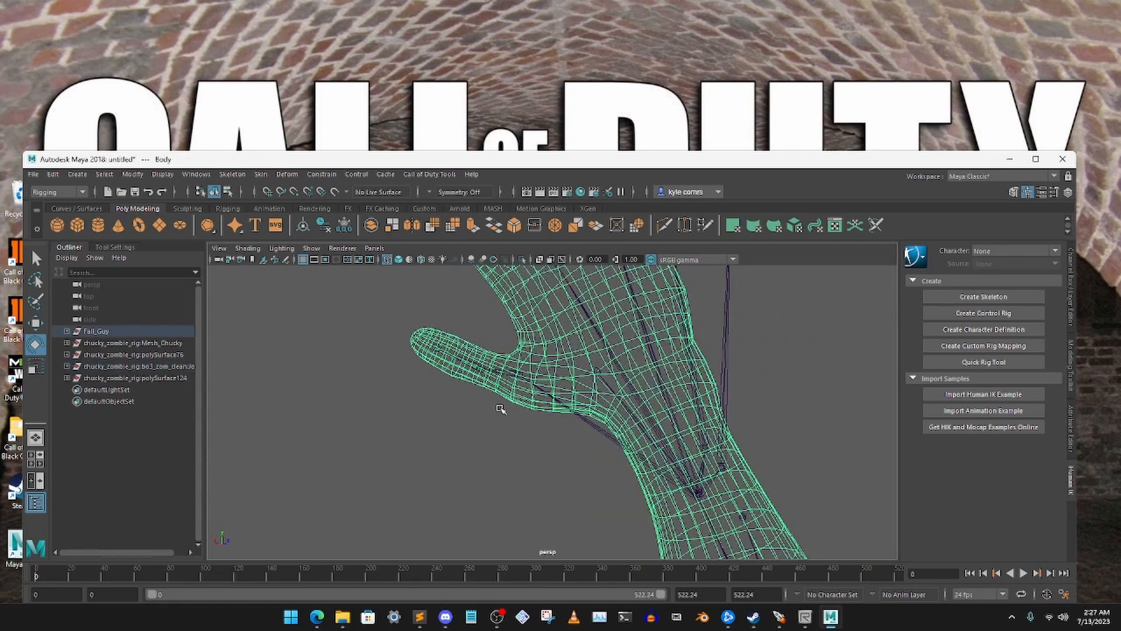
pyautogui.click(517, 374)
pyautogui.click(38, 327)
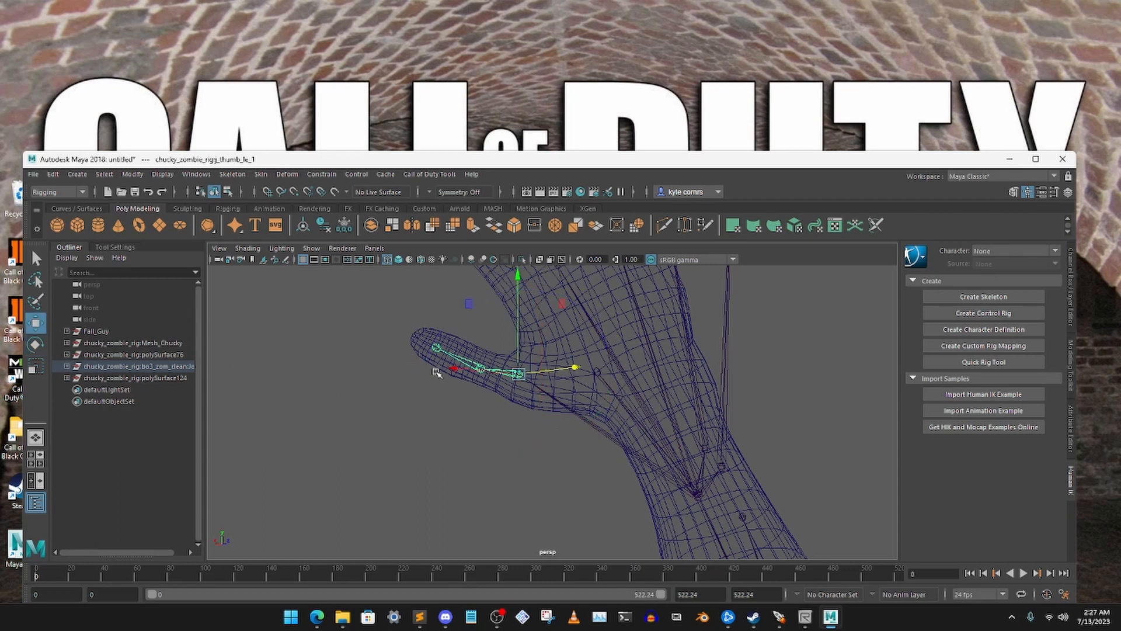
pyautogui.keyDown('alt'); pyautogui.moveTo(433, 370); pyautogui.dragTo(638, 368); pyautogui.keyUp('alt')
pyautogui.click(39, 344)
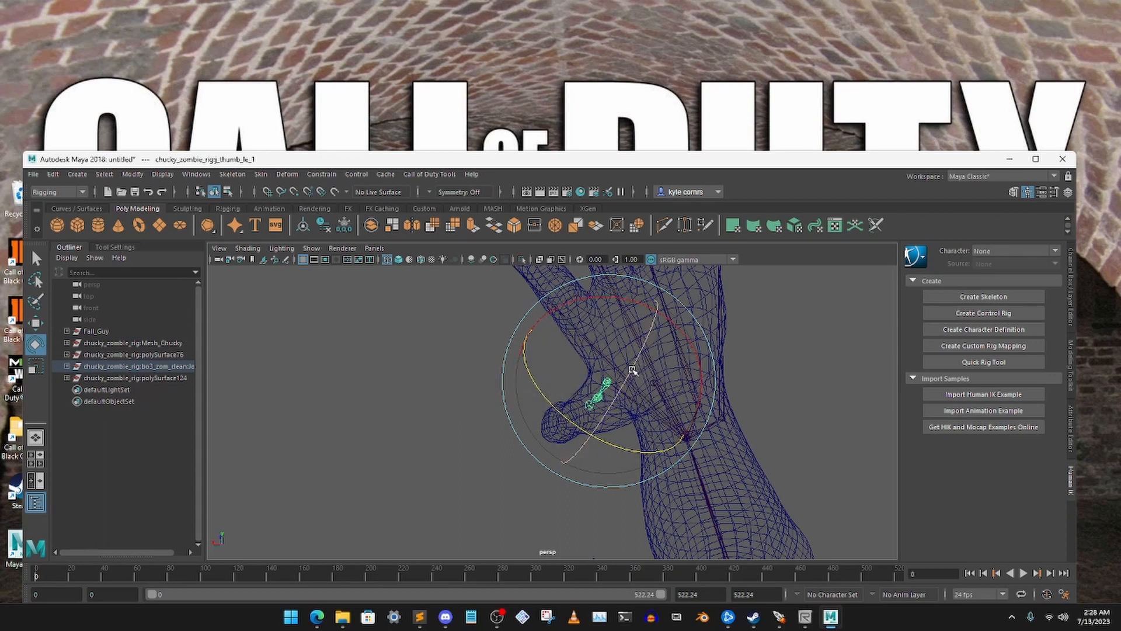
pyautogui.keyDown('alt'); pyautogui.moveTo(420, 375); pyautogui.dragTo(489, 370); pyautogui.keyUp('alt')
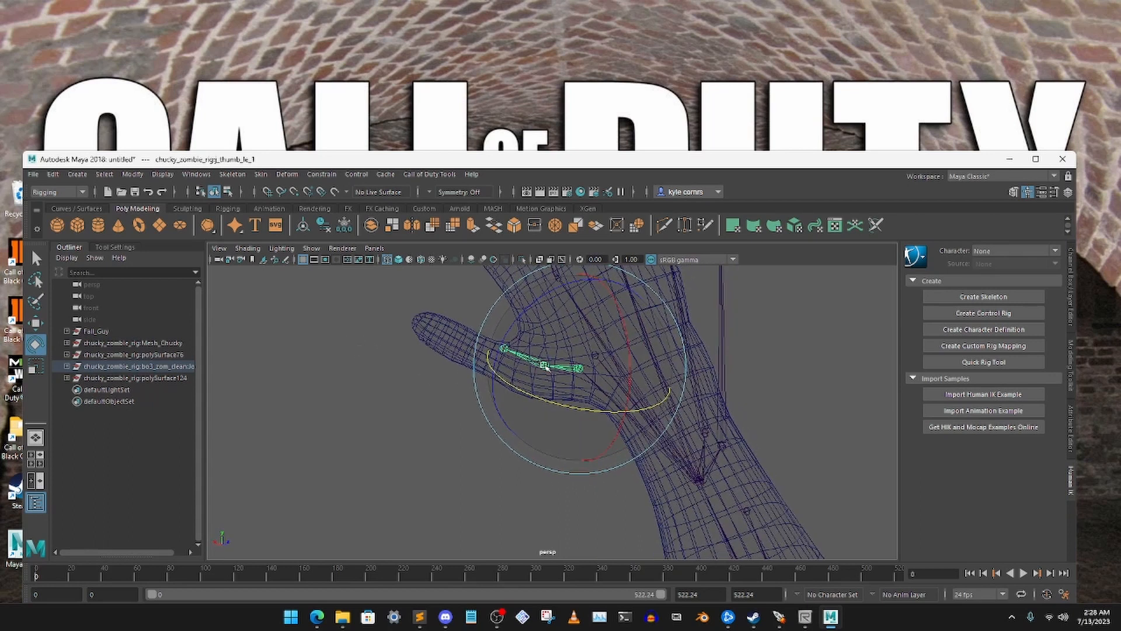
# Move the left thumb's second joint, thumb_le_2, down and outward into the mesh thumb, adjusting it from several angles
pyautogui.click(381, 343)
pyautogui.click(545, 364)
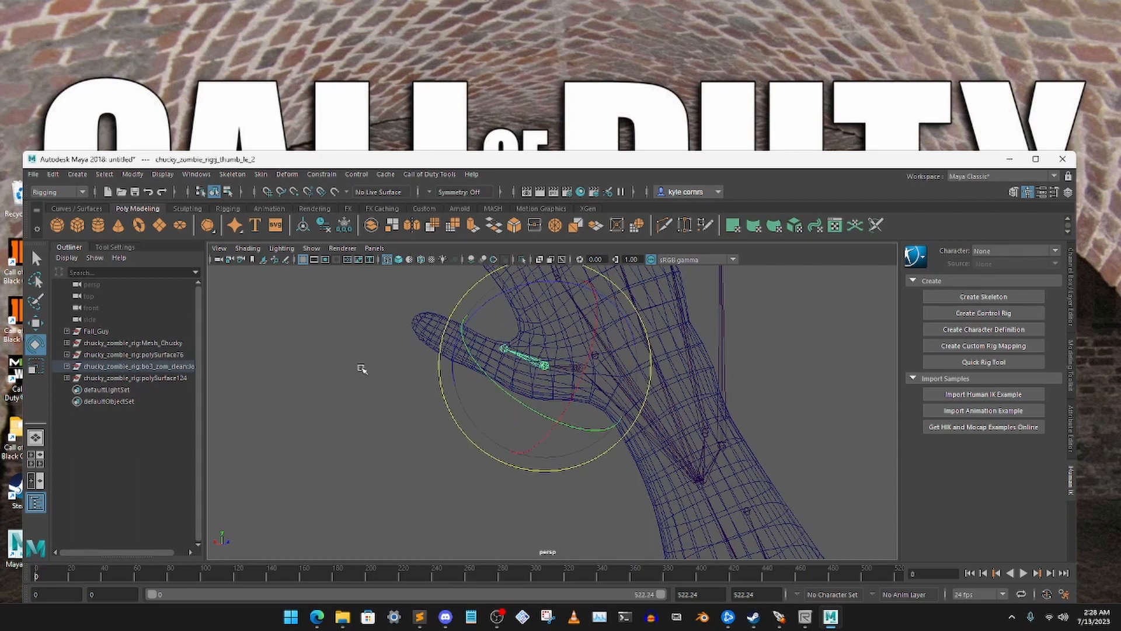
pyautogui.click(41, 324)
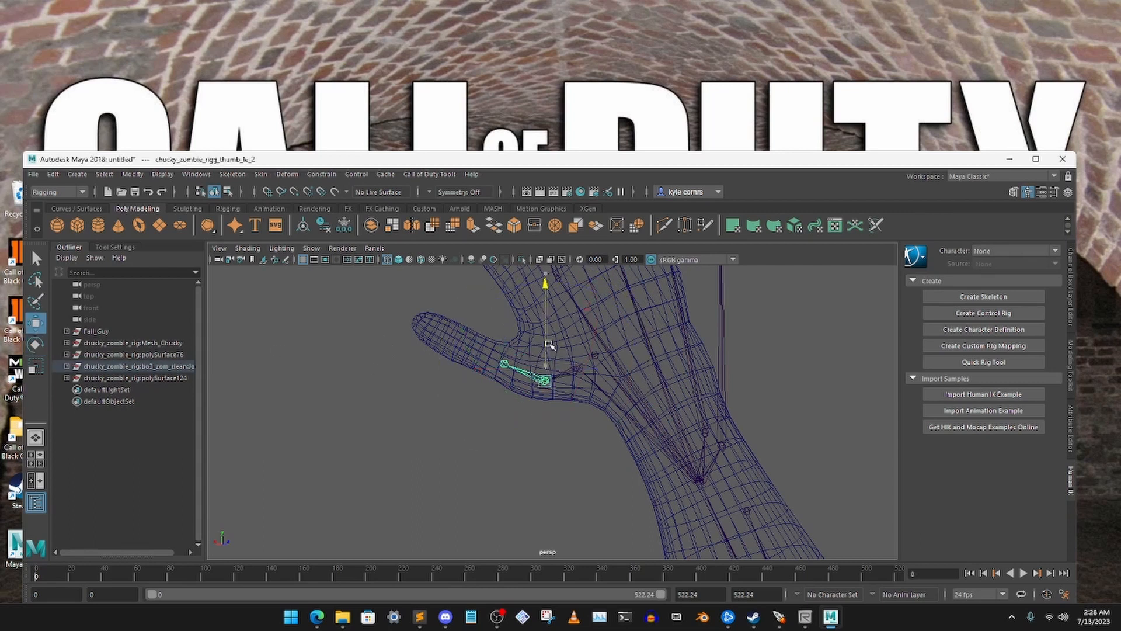
pyautogui.moveTo(545, 318); pyautogui.dragTo(664, 411)
pyautogui.keyDown('alt'); pyautogui.moveTo(665, 411); pyautogui.dragTo(705, 419, button='right'); pyautogui.keyUp('alt')
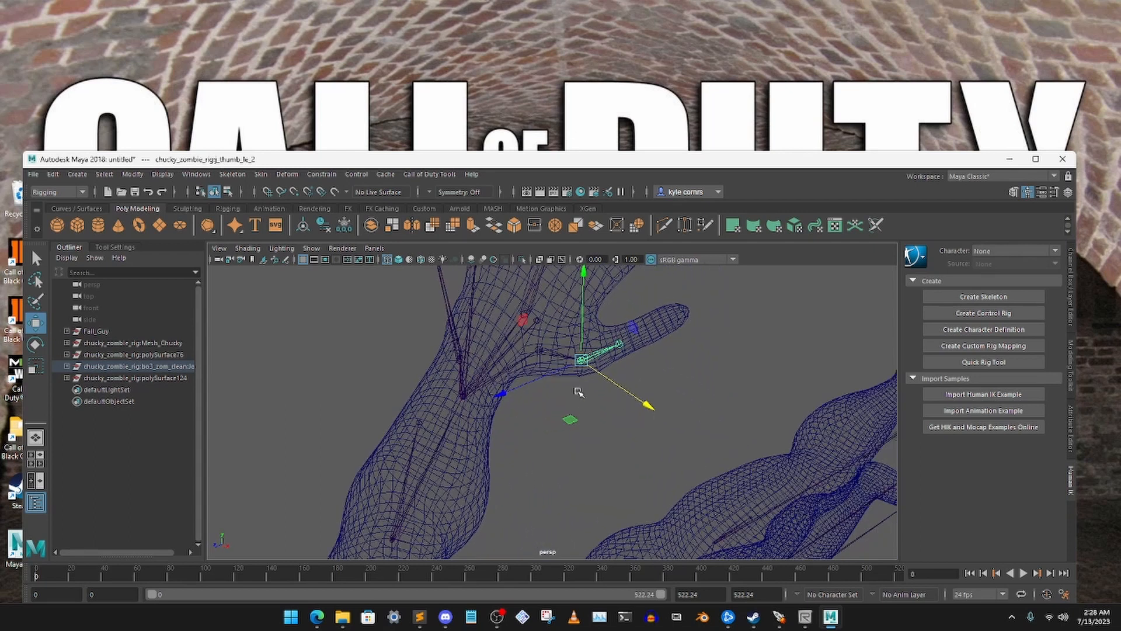
pyautogui.moveTo(575, 419); pyautogui.dragTo(603, 402)
pyautogui.keyDown('alt'); pyautogui.moveTo(612, 399); pyautogui.dragTo(531, 422); pyautogui.keyUp('alt')
pyautogui.moveTo(578, 386); pyautogui.dragTo(578, 379)
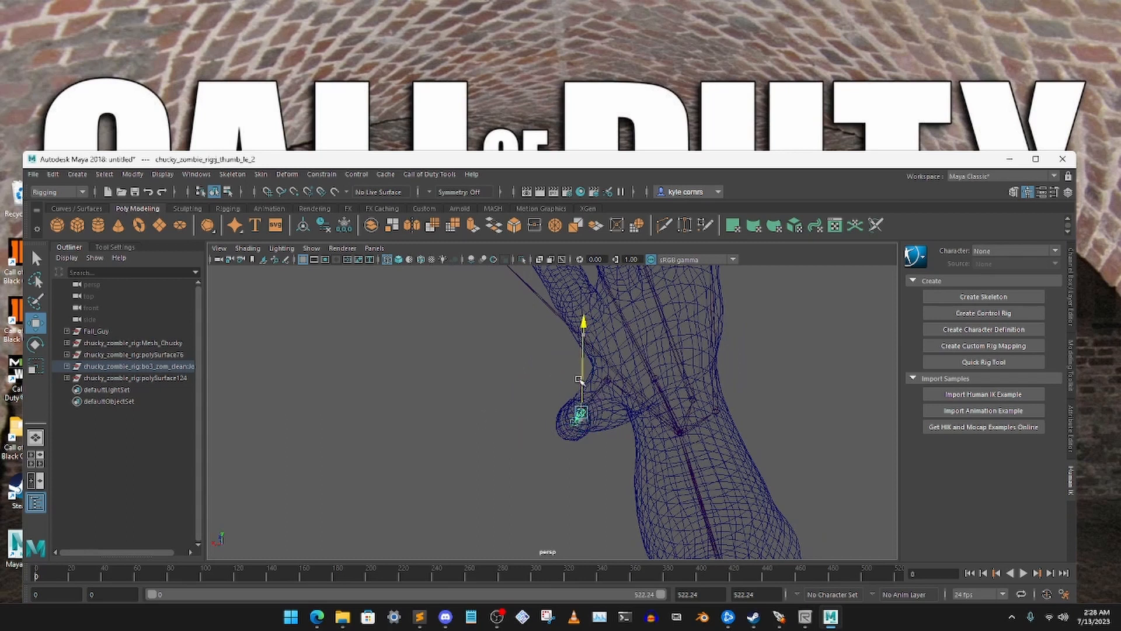
# Reselect the left thumb's second joint and move it outward along the mesh thumb to lengthen the base bone
pyautogui.click(436, 403)
pyautogui.moveTo(437, 403)
pyautogui.keyDown('alt'); pyautogui.mouseDown()
pyautogui.moveTo(476, 395)
pyautogui.moveTo(449, 401)
pyautogui.mouseUp(); pyautogui.keyUp('alt')
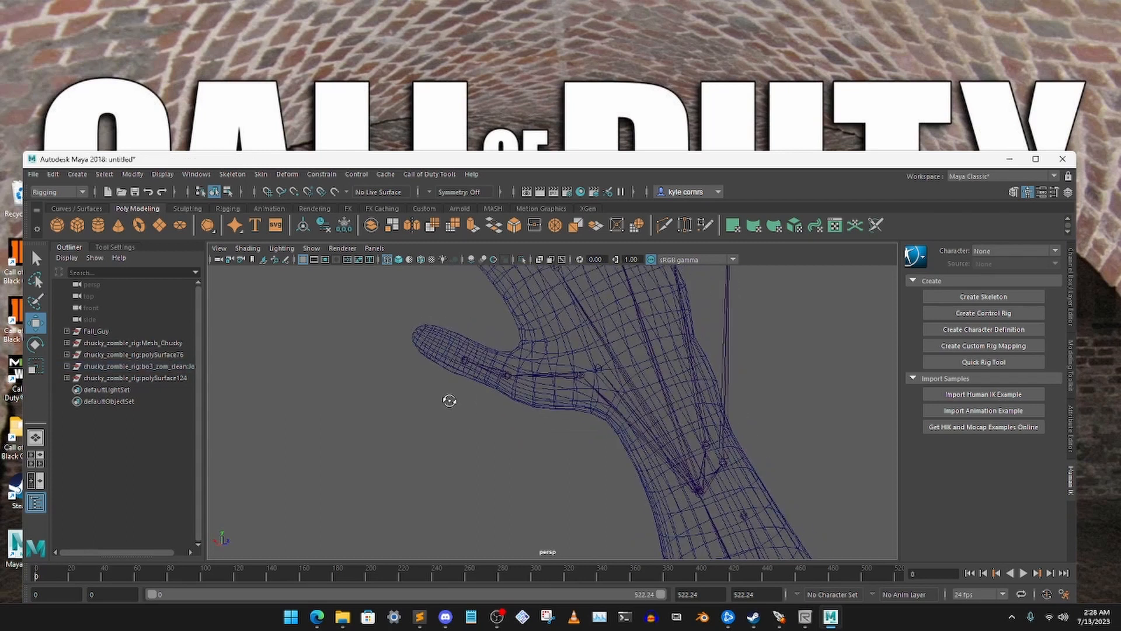
pyautogui.click(481, 368)
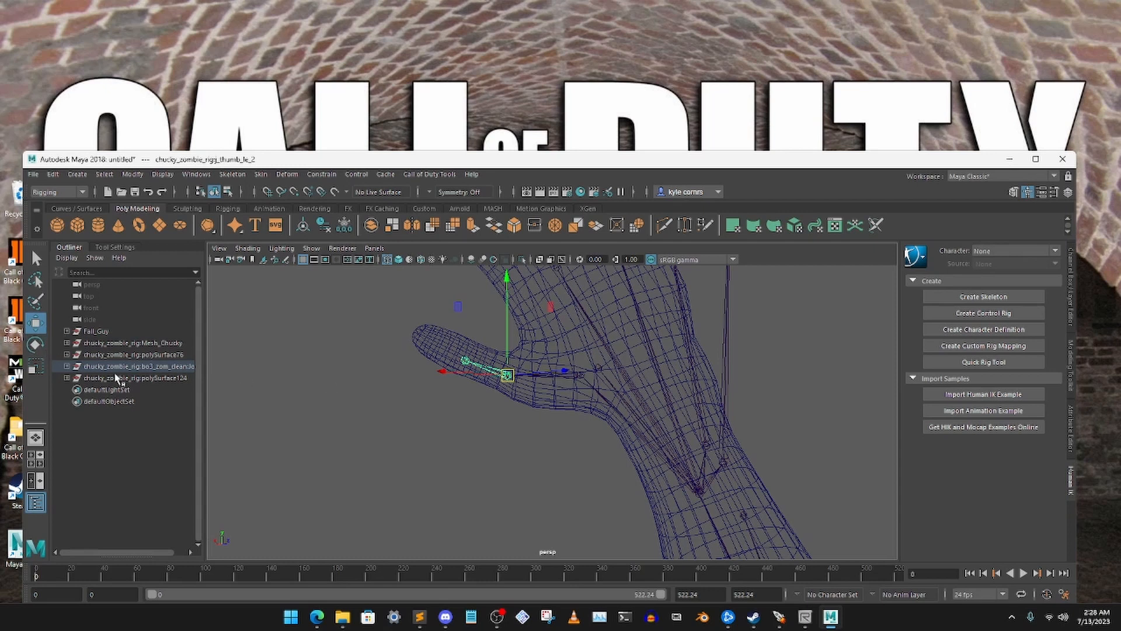
pyautogui.click(467, 377)
pyautogui.moveTo(458, 307); pyautogui.dragTo(424, 294)
pyautogui.keyDown('alt'); pyautogui.moveTo(423, 294); pyautogui.dragTo(492, 376); pyautogui.keyUp('alt')
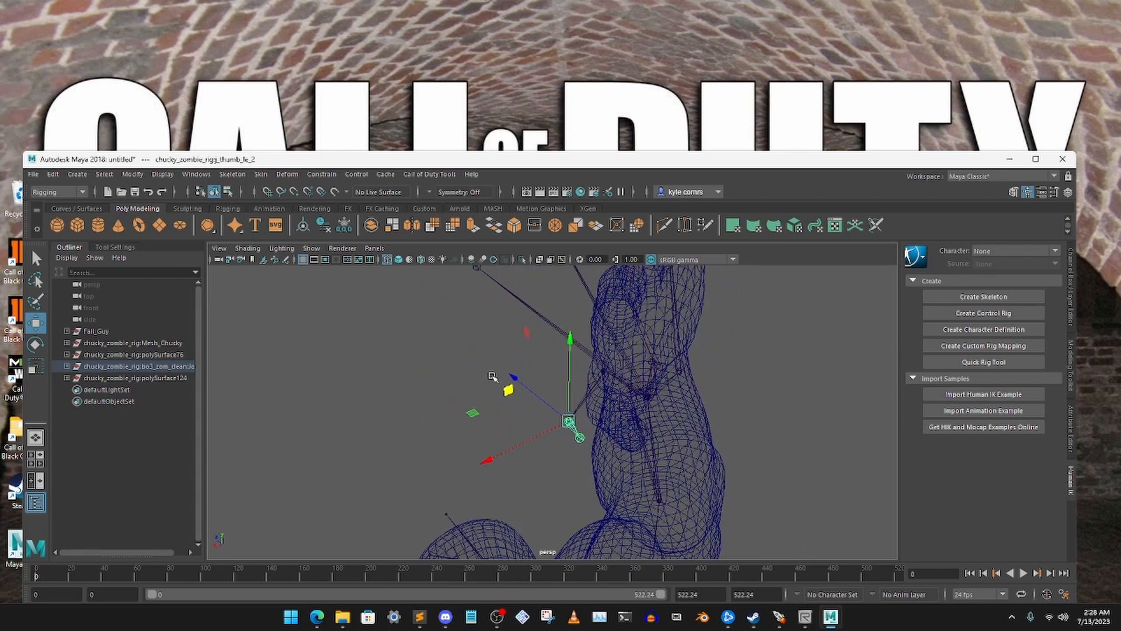
# Rotate the left thumb's base joint to swing the outer thumb joints back inside the mesh thumb
pyautogui.click(578, 406)
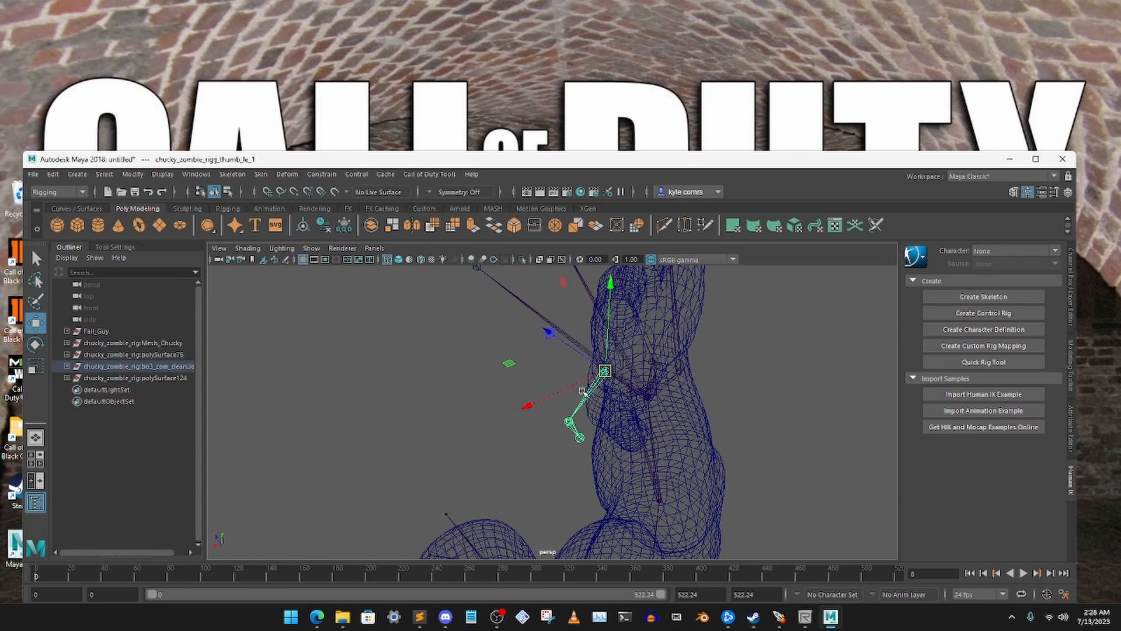
pyautogui.moveTo(513, 365); pyautogui.dragTo(523, 366)
pyautogui.hotkey('ctrl', 'z')
pyautogui.click(36, 346)
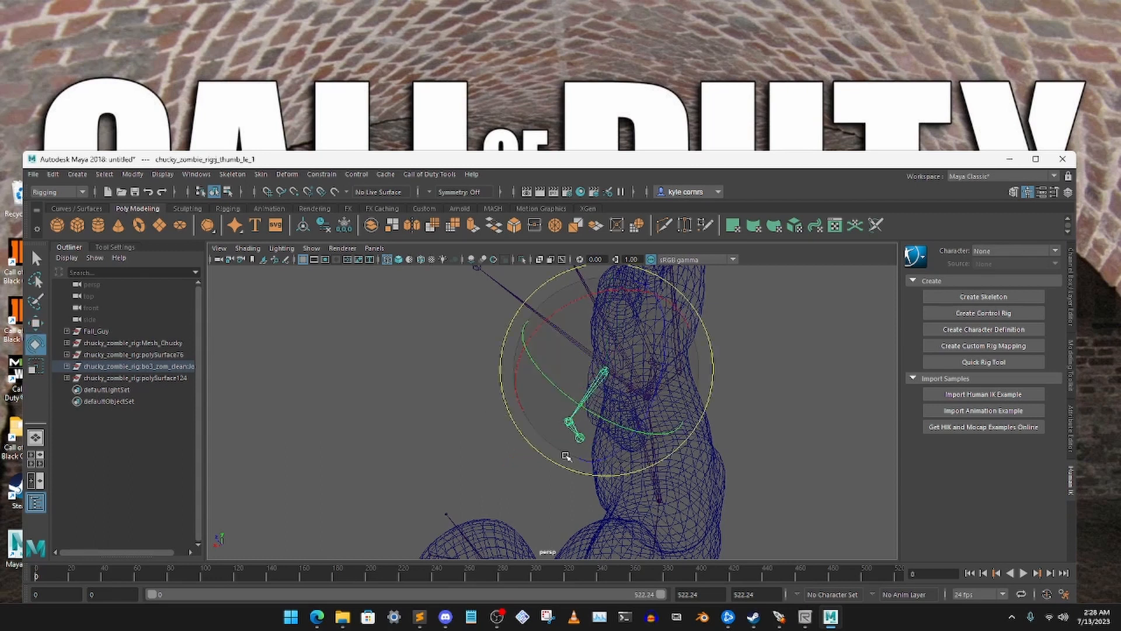
pyautogui.moveTo(573, 407); pyautogui.dragTo(614, 416)
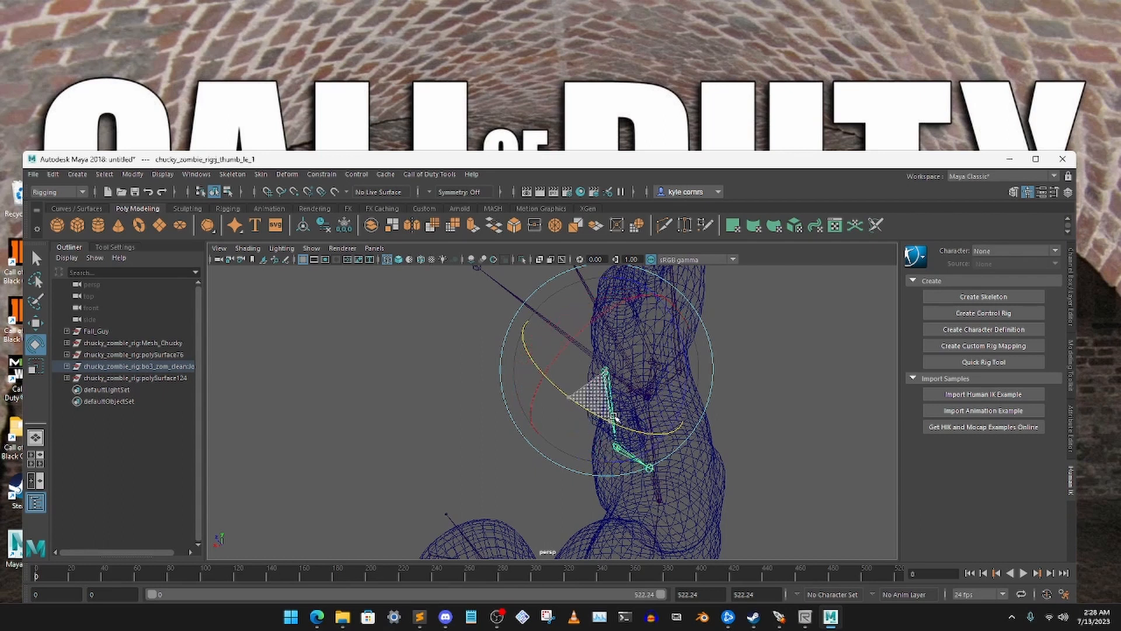
pyautogui.moveTo(689, 377); pyautogui.dragTo(637, 395)
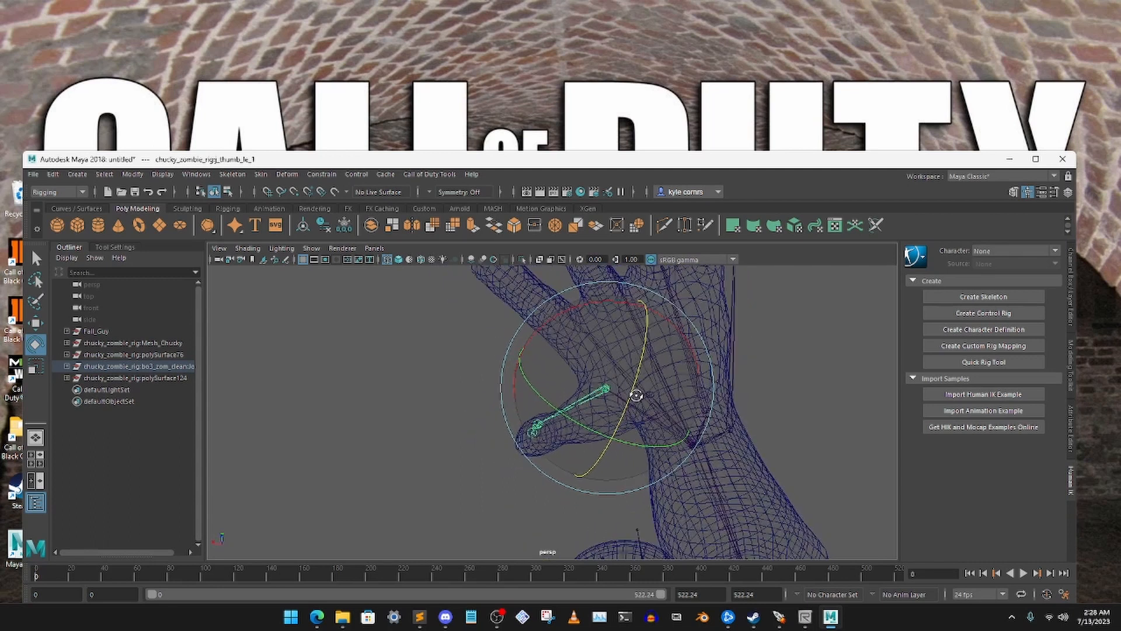
# Select the left thumb's second joint, thumb_le_2, and move it back toward the palm within the mesh thumb
pyautogui.scroll(4, 609, 397)
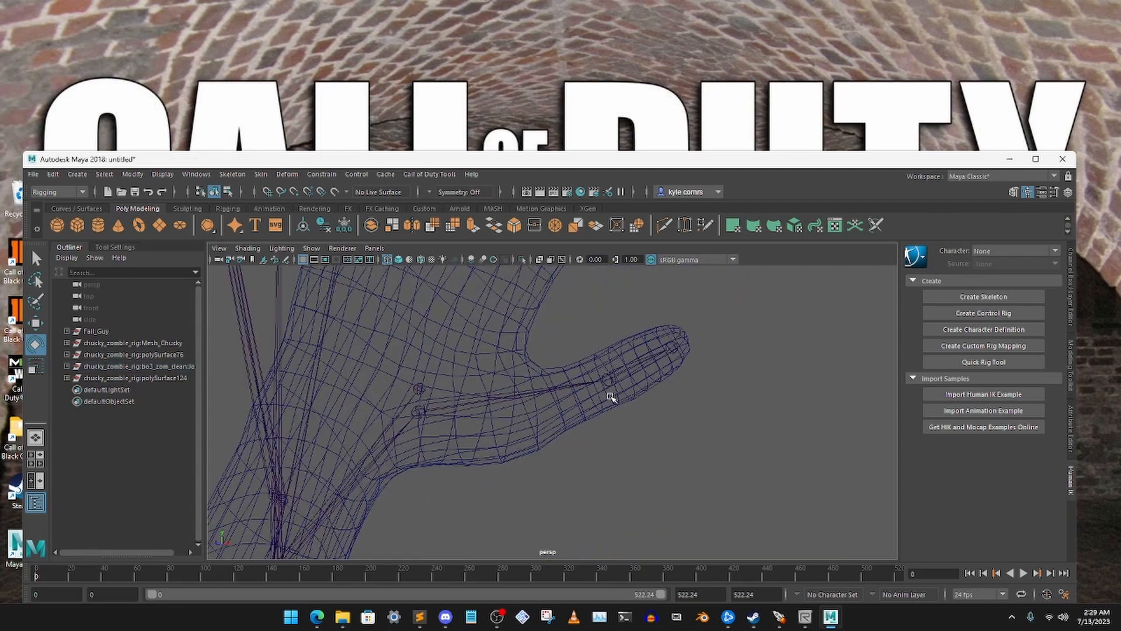
pyautogui.scroll(-4, 609, 398)
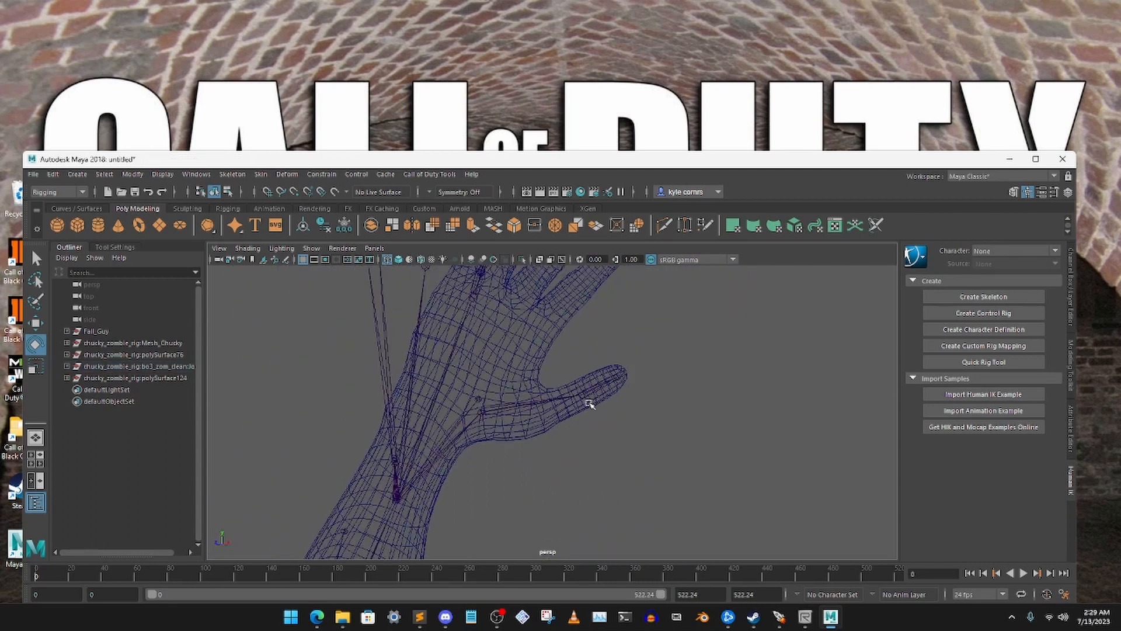
pyautogui.scroll(4, 590, 403)
pyautogui.click(607, 381)
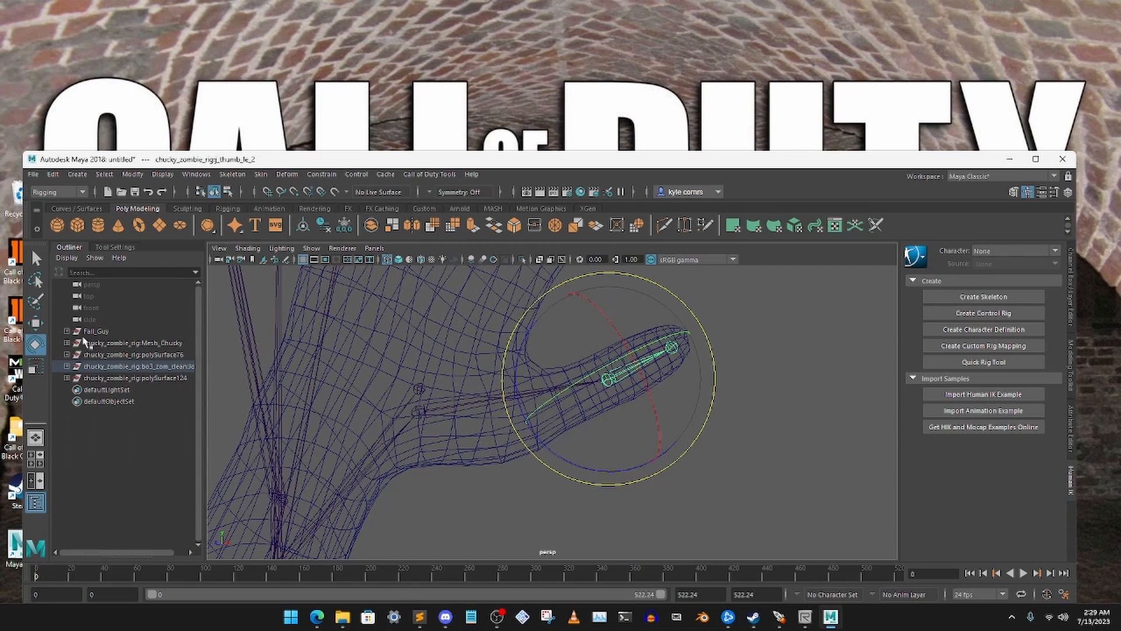
pyautogui.click(36, 324)
pyautogui.keyDown('alt'); pyautogui.moveTo(576, 385); pyautogui.dragTo(606, 404); pyautogui.keyUp('alt')
pyautogui.moveTo(665, 337); pyautogui.dragTo(623, 347, button='middle')
pyautogui.keyDown('alt'); pyautogui.moveTo(720, 377); pyautogui.dragTo(588, 400); pyautogui.keyUp('alt')
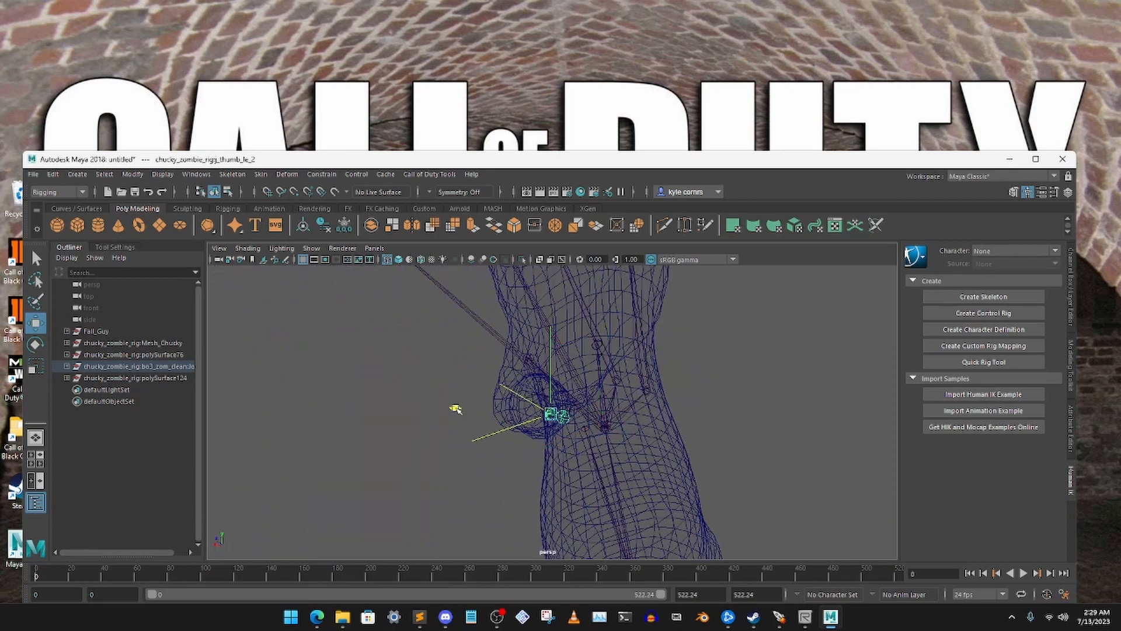
# Fine-tune the left thumb's second joint in height and depth to centre the outer thumb bone inside the mesh thumb
pyautogui.keyDown('alt'); pyautogui.moveTo(440, 407); pyautogui.dragTo(559, 403); pyautogui.keyUp('alt')
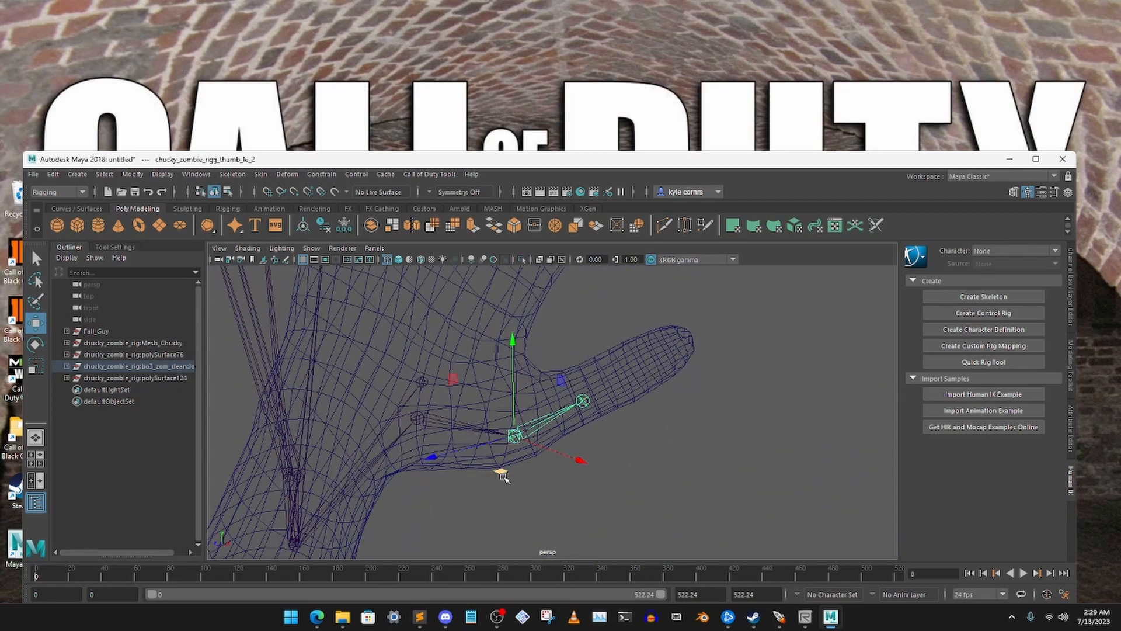
pyautogui.keyDown('alt'); pyautogui.moveTo(527, 447); pyautogui.dragTo(489, 437); pyautogui.keyUp('alt')
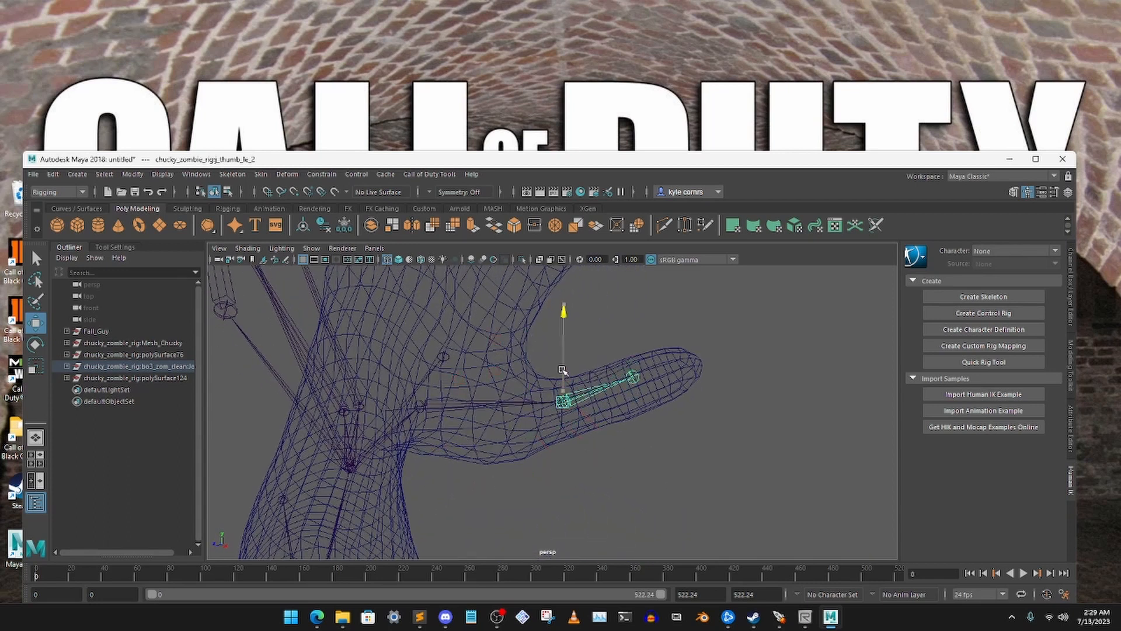
pyautogui.keyDown('alt'); pyautogui.moveTo(560, 375); pyautogui.dragTo(586, 359); pyautogui.keyUp('alt')
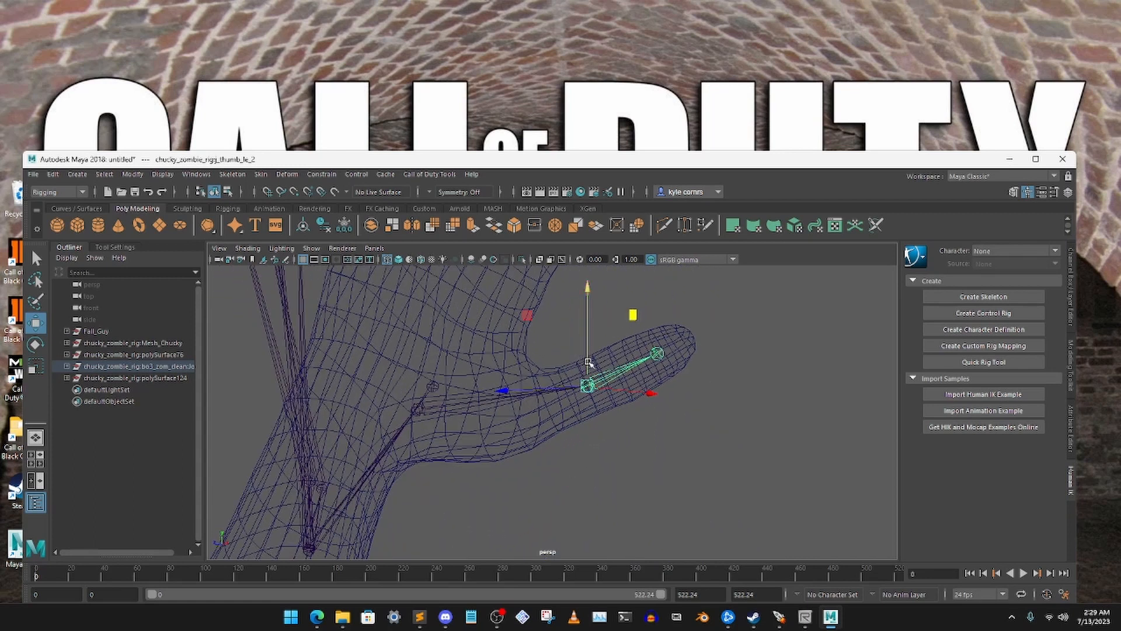
pyautogui.click(726, 415)
pyautogui.scroll(-10, 643, 402)
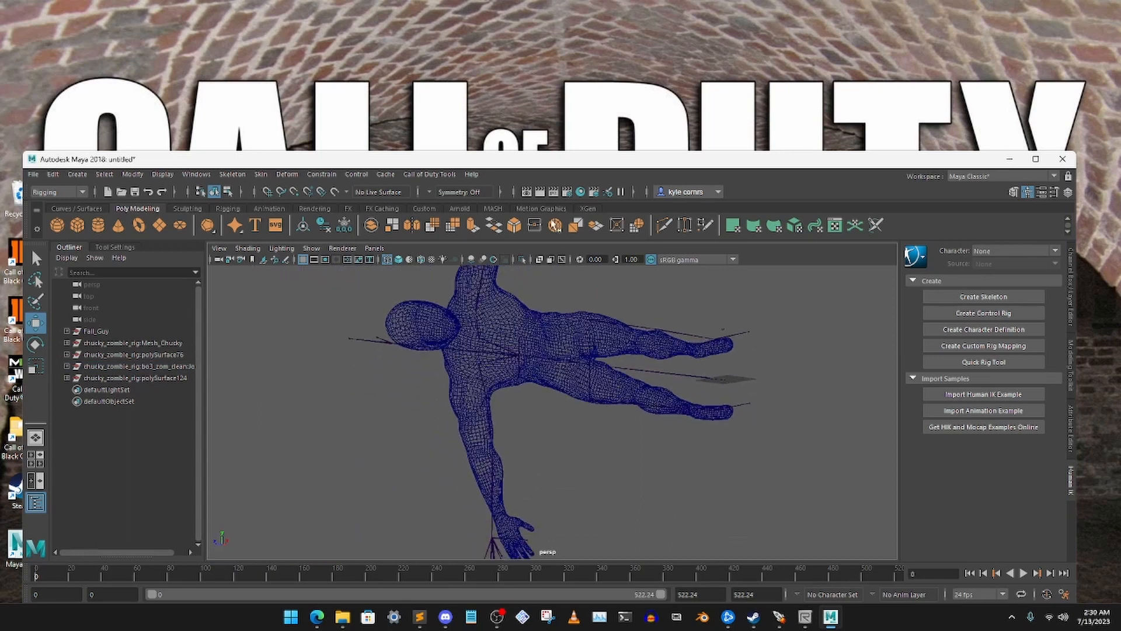
# Examine how the skeleton's spine, shoulder and hip joints line up with the whole body mesh
pyautogui.keyDown('alt'); pyautogui.moveTo(534, 382); pyautogui.dragTo(550, 370); pyautogui.keyUp('alt')
pyautogui.keyDown('alt'); pyautogui.moveTo(551, 371); pyautogui.dragTo(561, 325, button='middle'); pyautogui.keyUp('alt')
pyautogui.keyDown('alt'); pyautogui.moveTo(559, 325); pyautogui.dragTo(395, 395); pyautogui.keyUp('alt')
pyautogui.keyDown('alt'); pyautogui.moveTo(394, 395); pyautogui.dragTo(551, 401, button='middle'); pyautogui.keyUp('alt')
pyautogui.scroll(3, 561, 432)
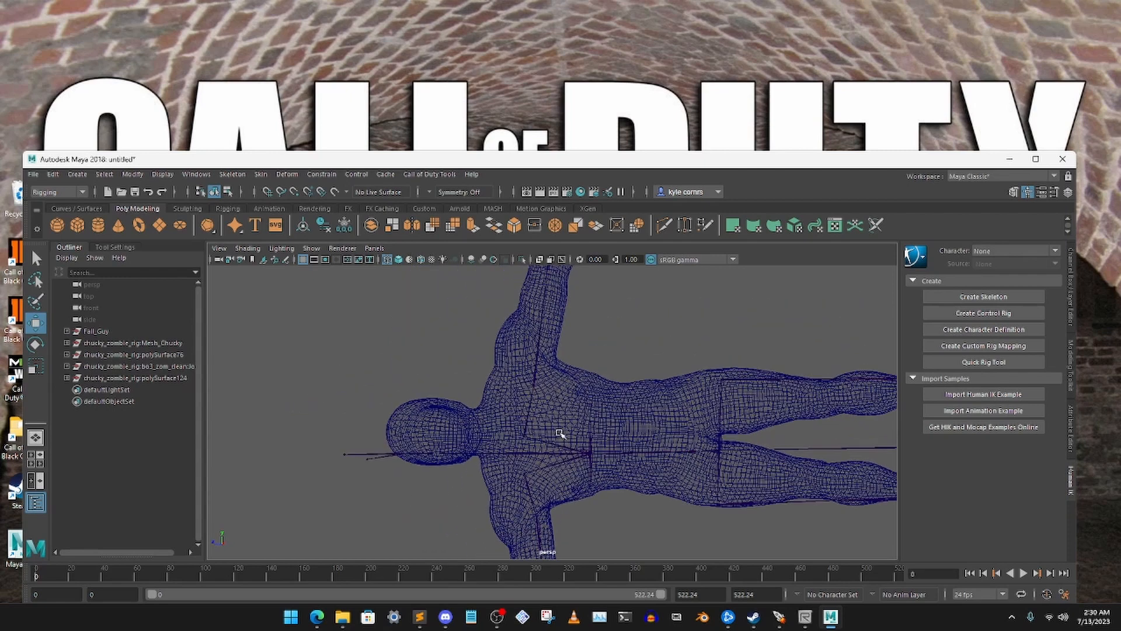
pyautogui.keyDown('alt'); pyautogui.moveTo(545, 353); pyautogui.dragTo(556, 385, button='middle'); pyautogui.keyUp('alt')
pyautogui.scroll(3, 555, 387)
pyautogui.keyDown('alt'); pyautogui.moveTo(561, 470); pyautogui.dragTo(584, 368, button='middle'); pyautogui.keyUp('alt')
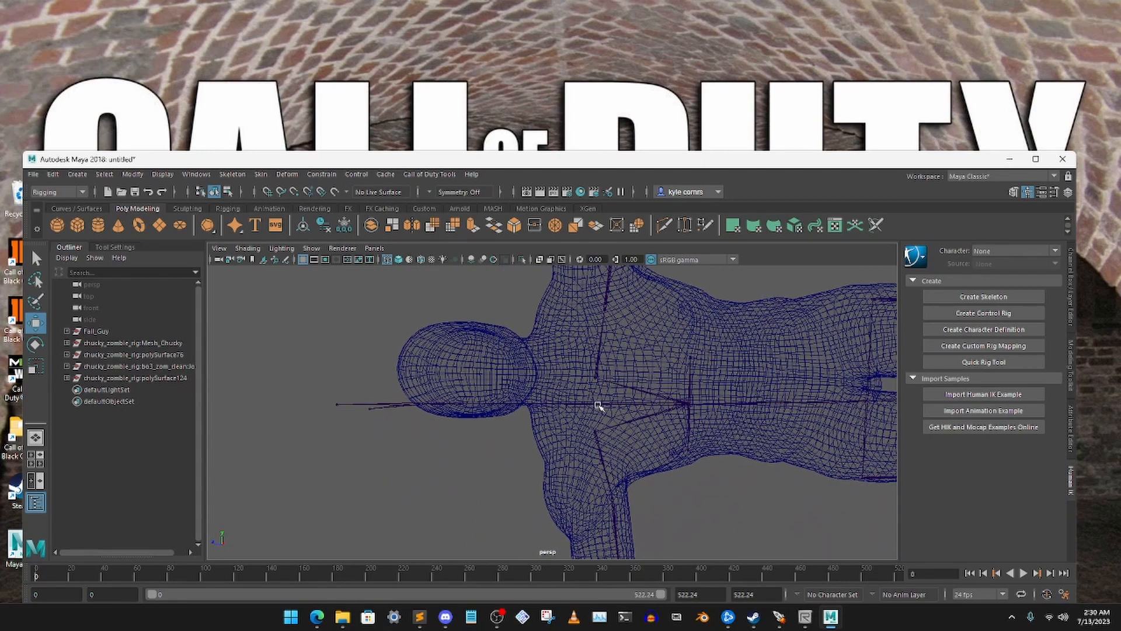
pyautogui.scroll(-3, 646, 395)
pyautogui.scroll(3, 632, 401)
pyautogui.scroll(-5, 577, 363)
# Try to shift the whole skeleton sideways toward the model's left by moving its root joint, tag_origin
pyautogui.click(713, 454)
pyautogui.scroll(2, 712, 442)
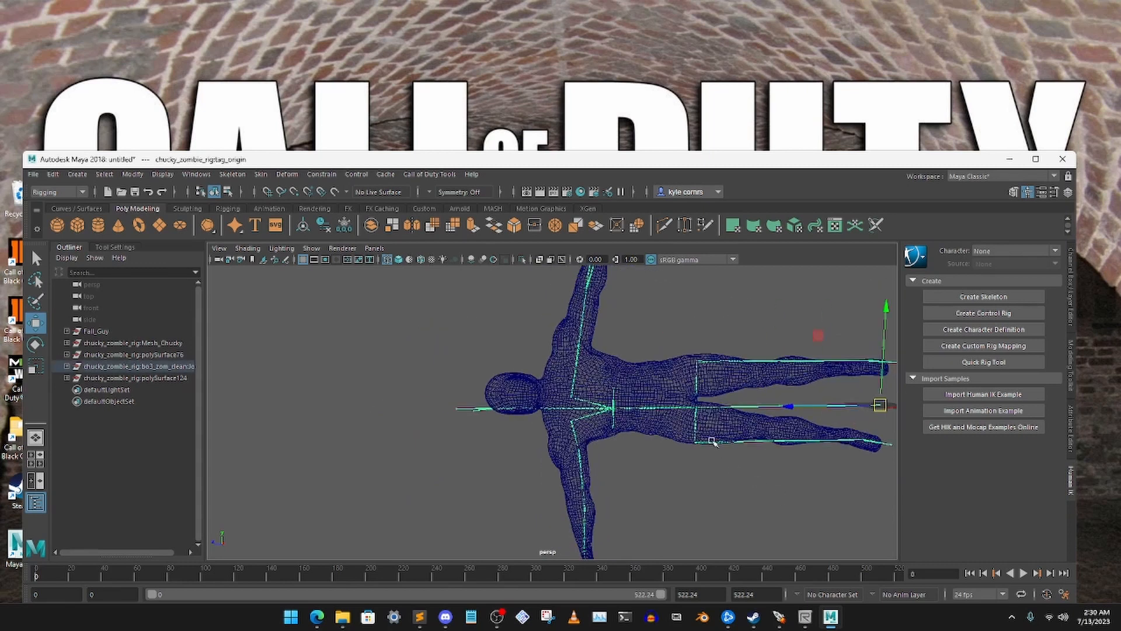
pyautogui.keyDown('alt'); pyautogui.moveTo(796, 431); pyautogui.dragTo(760, 437, button='middle'); pyautogui.keyUp('alt')
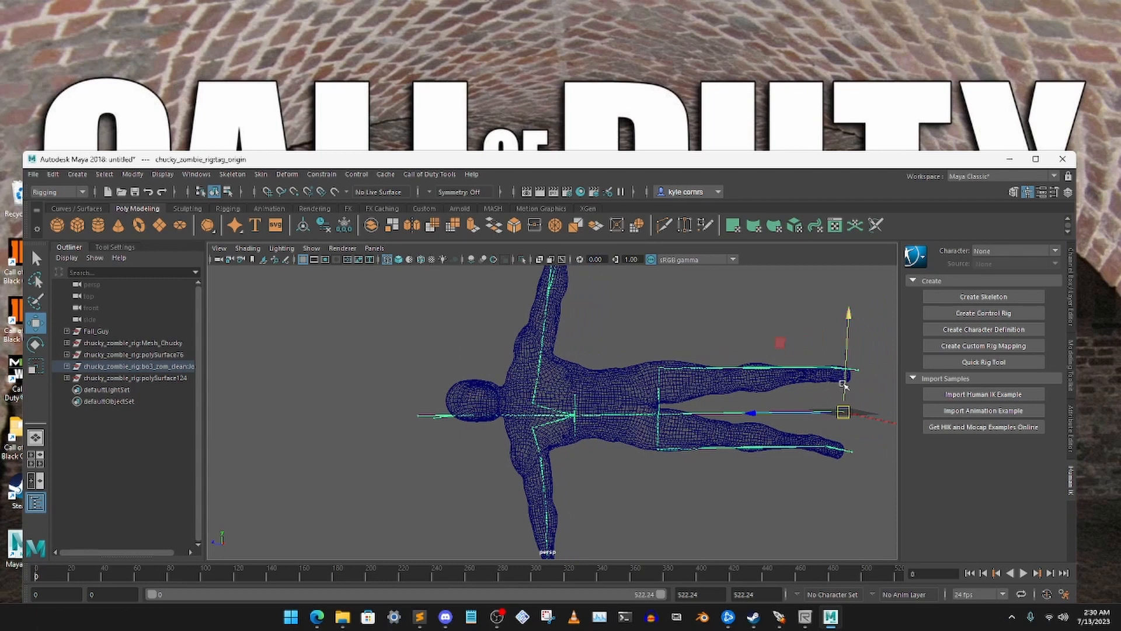
pyautogui.moveTo(847, 382); pyautogui.dragTo(852, 370)
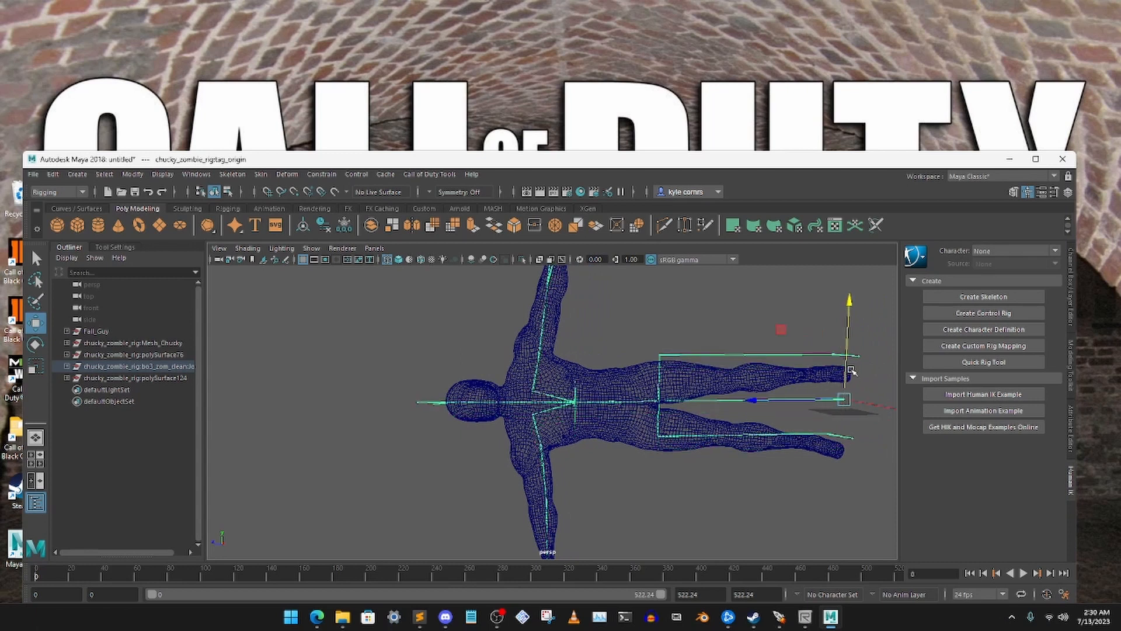
# Move the Fall Guy Body mesh slightly toward its right side to centre the head and torso on the spine joints
pyautogui.click(512, 390)
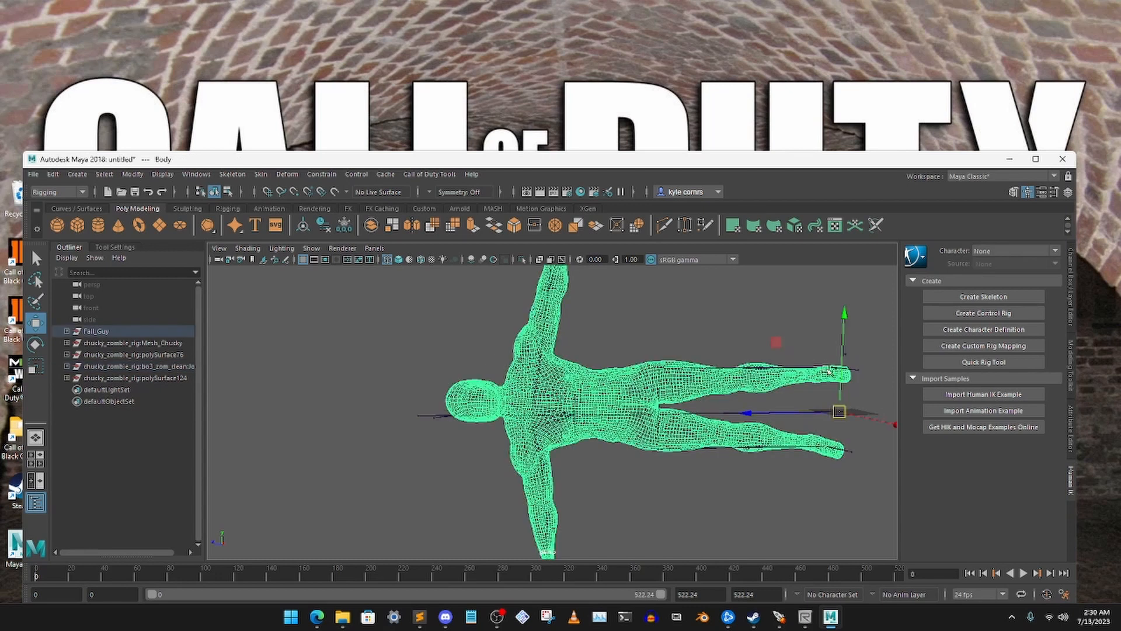
pyautogui.moveTo(843, 349); pyautogui.dragTo(847, 365)
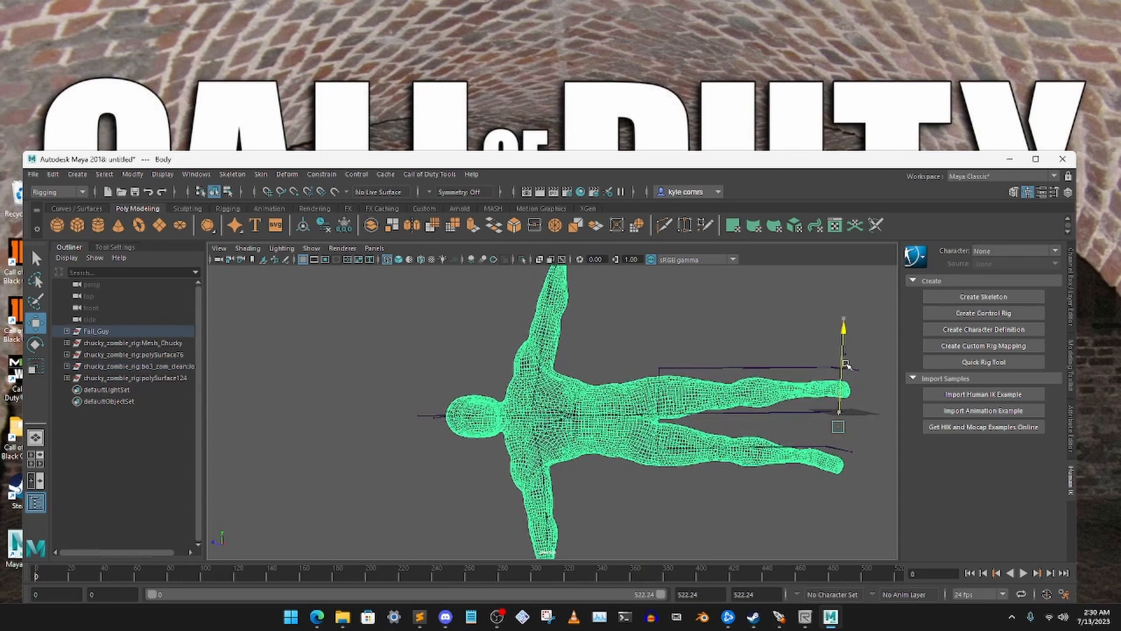
pyautogui.click(560, 369)
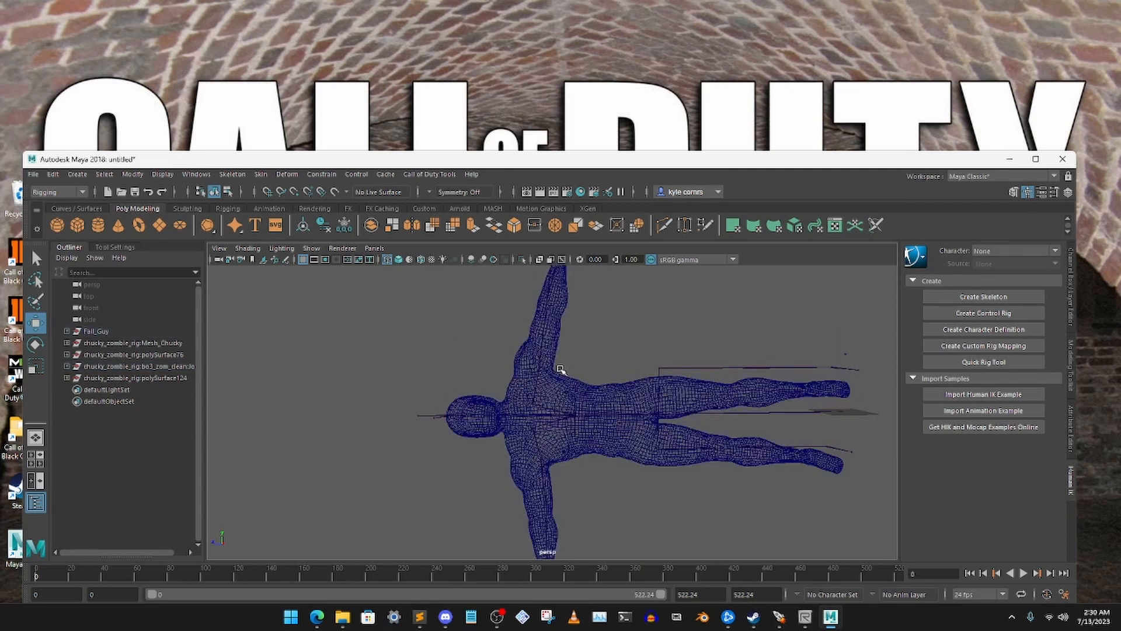
pyautogui.keyDown('alt'); pyautogui.moveTo(594, 366); pyautogui.dragTo(600, 313, button='middle'); pyautogui.keyUp('alt')
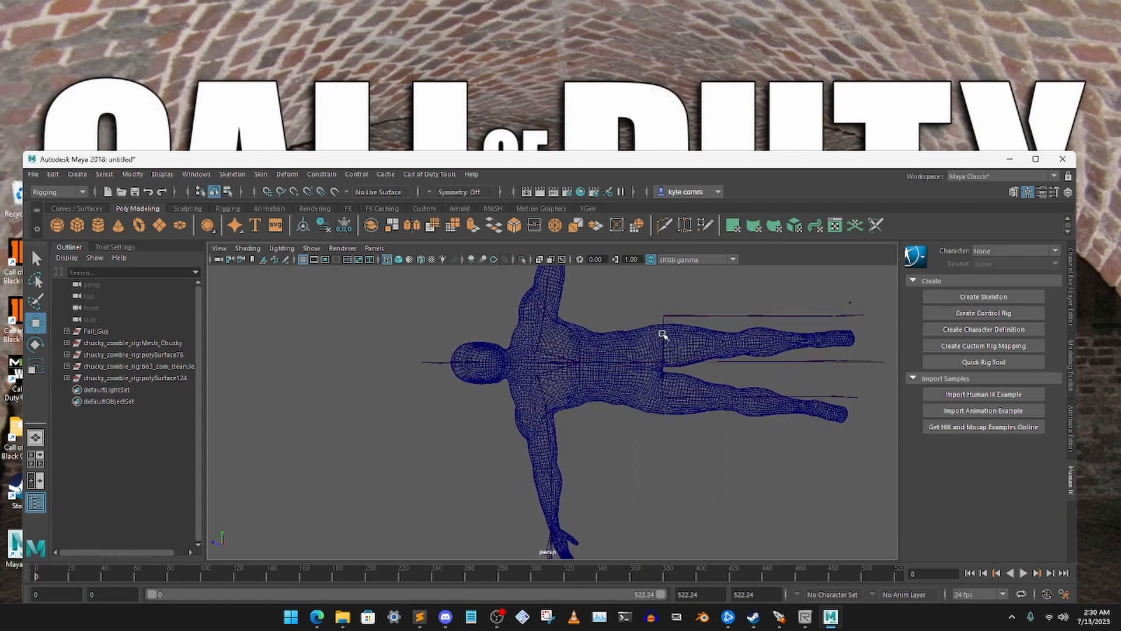
# Select the left hip joint, hip_le, and move it inward to place the leg bones inside the mesh's left leg
pyautogui.scroll(3, 672, 332)
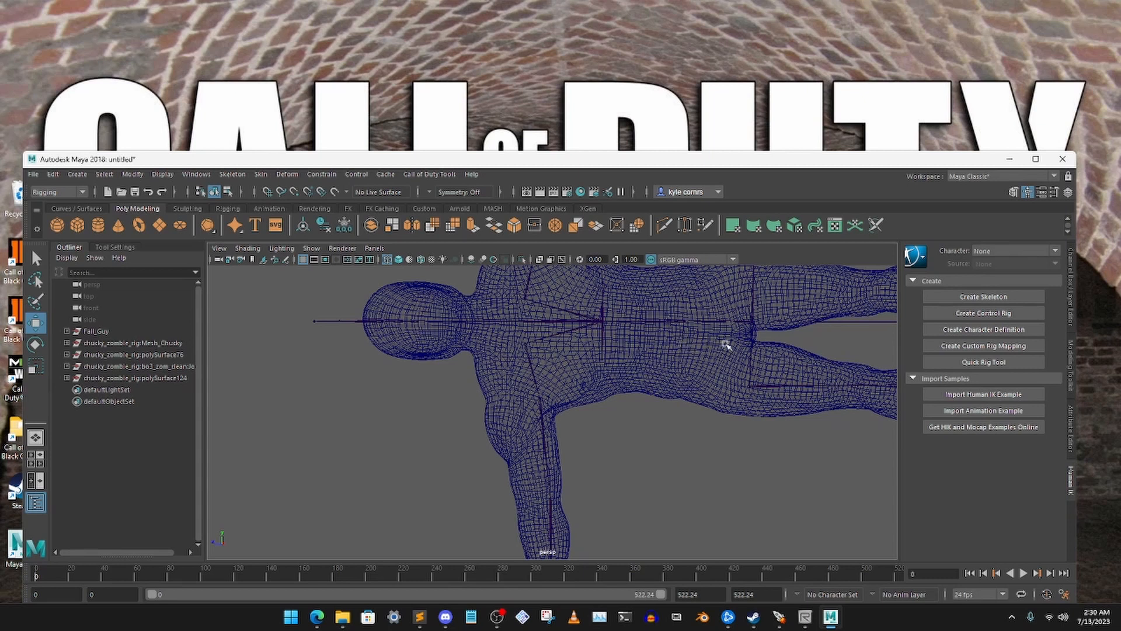
pyautogui.keyDown('alt'); pyautogui.moveTo(725, 344); pyautogui.dragTo(565, 445, button='middle'); pyautogui.keyUp('alt')
pyautogui.moveTo(550, 336); pyautogui.dragTo(619, 373)
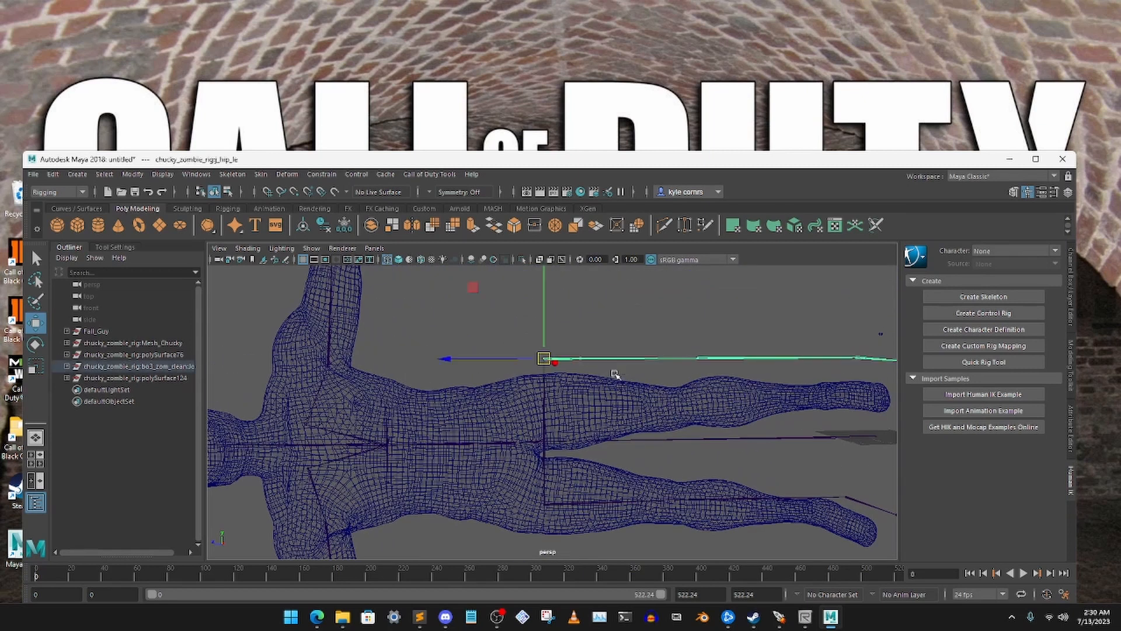
pyautogui.moveTo(542, 324); pyautogui.dragTo(534, 372)
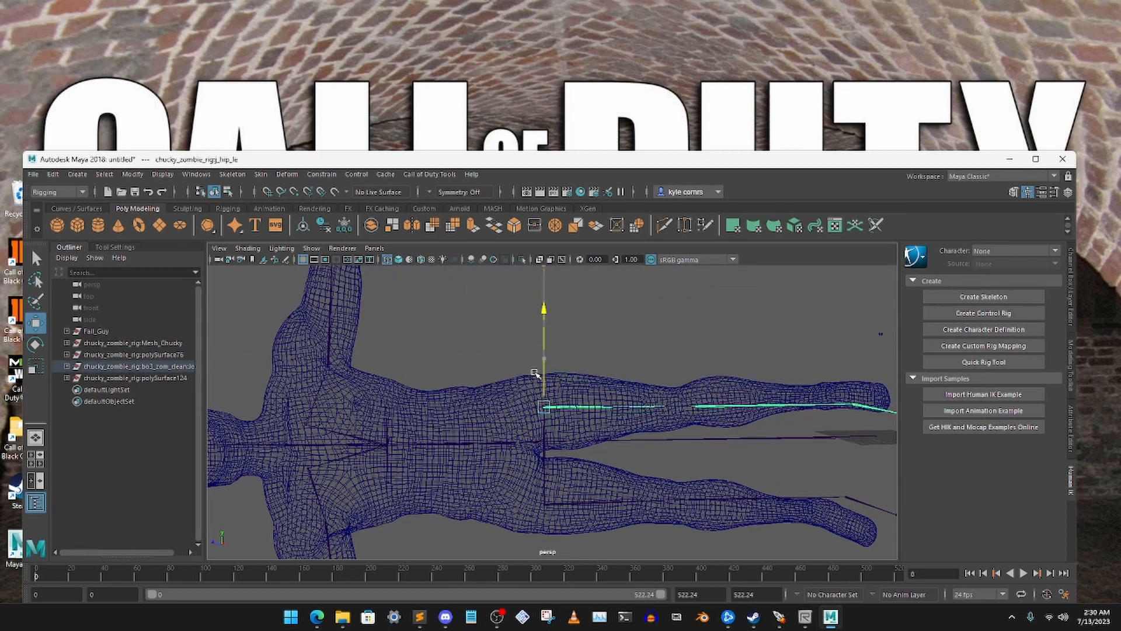
# Select the right hip joint and adjust its sideways position within the mesh's right thigh
pyautogui.click(732, 362)
pyautogui.keyDown('alt'); pyautogui.moveTo(731, 362); pyautogui.dragTo(643, 270, button='middle'); pyautogui.keyUp('alt')
pyautogui.moveTo(519, 406); pyautogui.dragTo(536, 435)
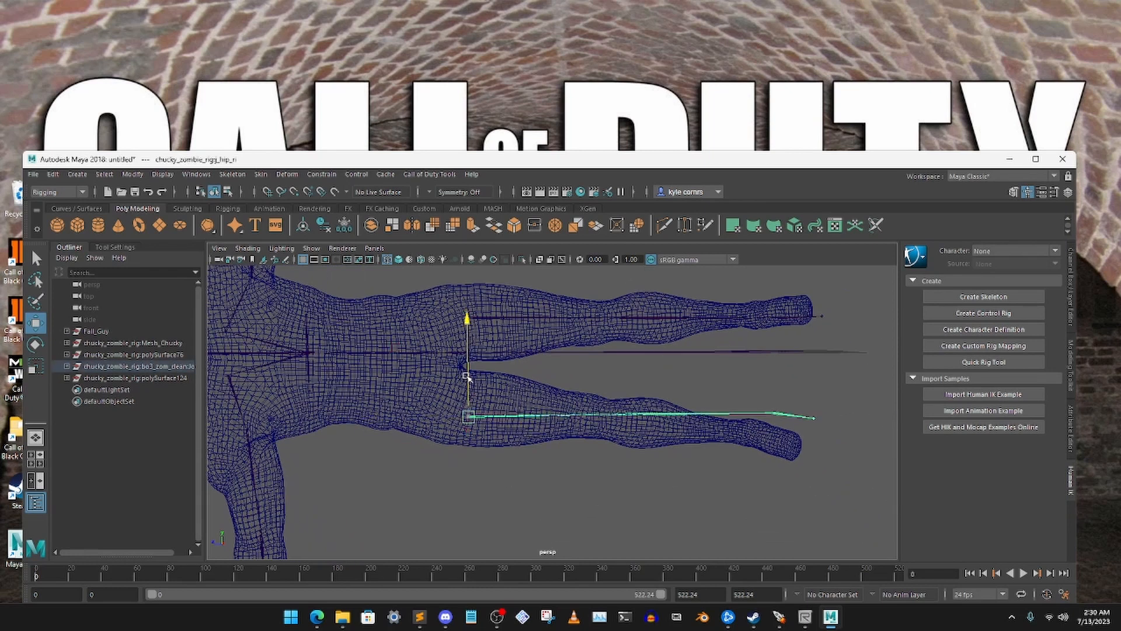
pyautogui.moveTo(465, 377); pyautogui.dragTo(466, 368)
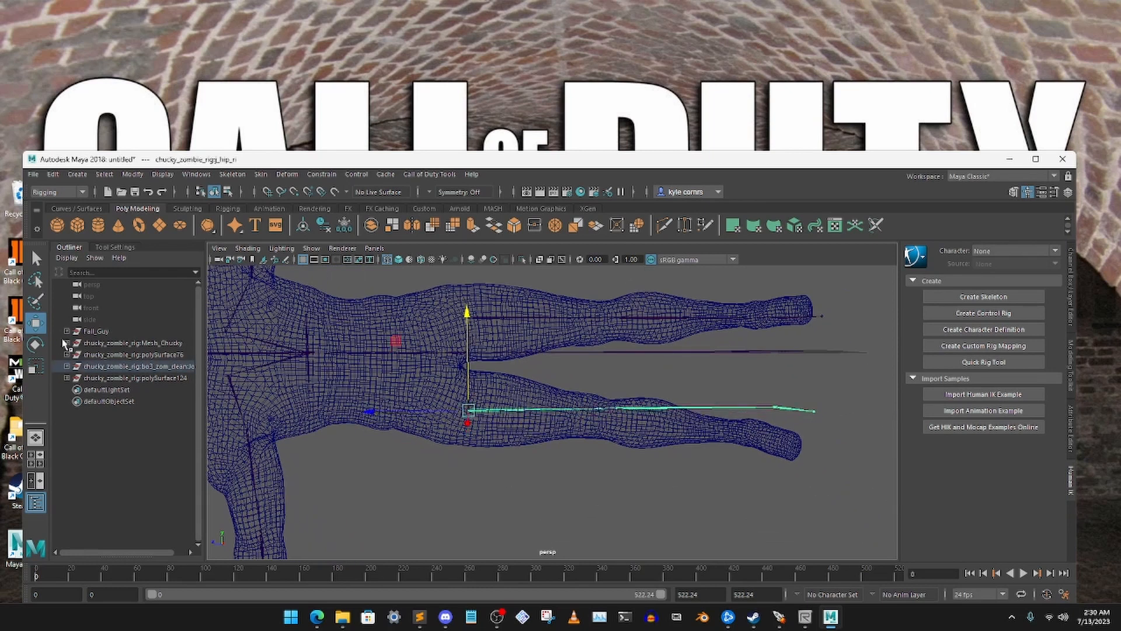
# Rotate the right and left hip joints outward to align both leg chains with the mesh legs
pyautogui.click(36, 343)
pyautogui.moveTo(563, 388); pyautogui.dragTo(570, 385)
pyautogui.click(655, 367)
pyautogui.moveTo(564, 307); pyautogui.dragTo(606, 338)
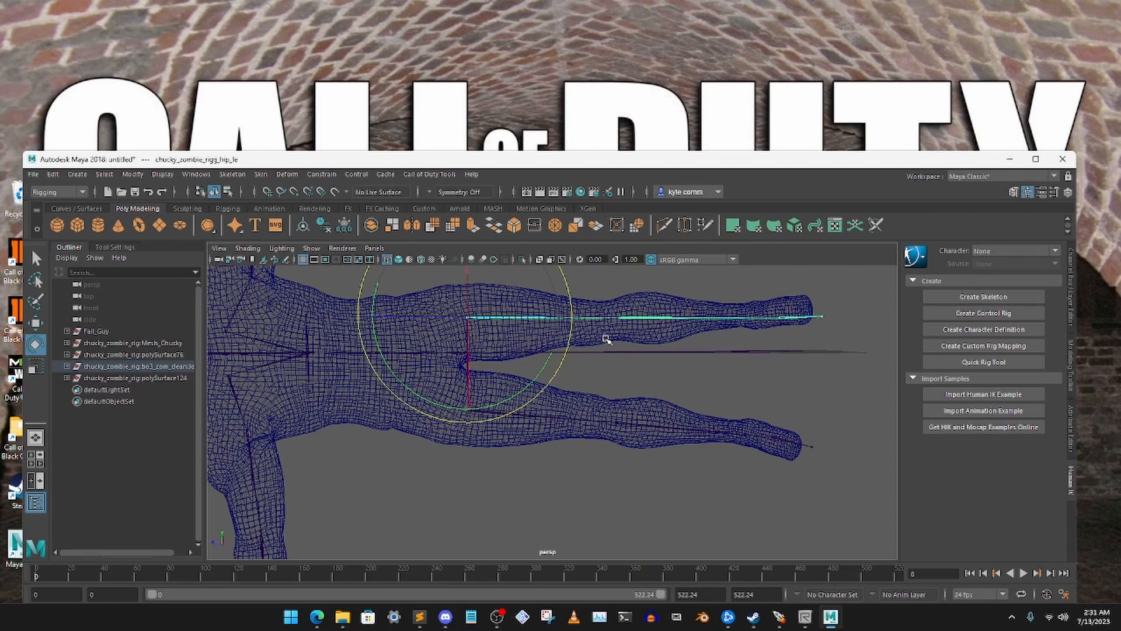
pyautogui.moveTo(358, 300); pyautogui.dragTo(533, 307)
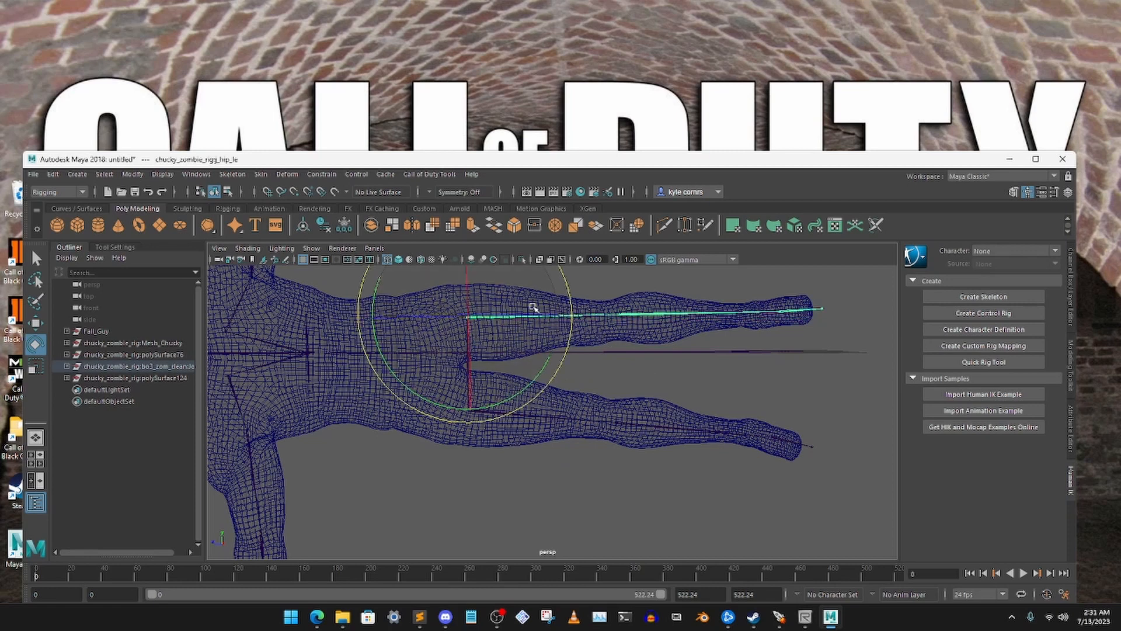
pyautogui.click(593, 283)
# Examine the torso, left arm and left hand joints against the repositioned mesh
pyautogui.keyDown('alt'); pyautogui.moveTo(525, 336); pyautogui.dragTo(692, 351, button='middle'); pyautogui.keyUp('alt')
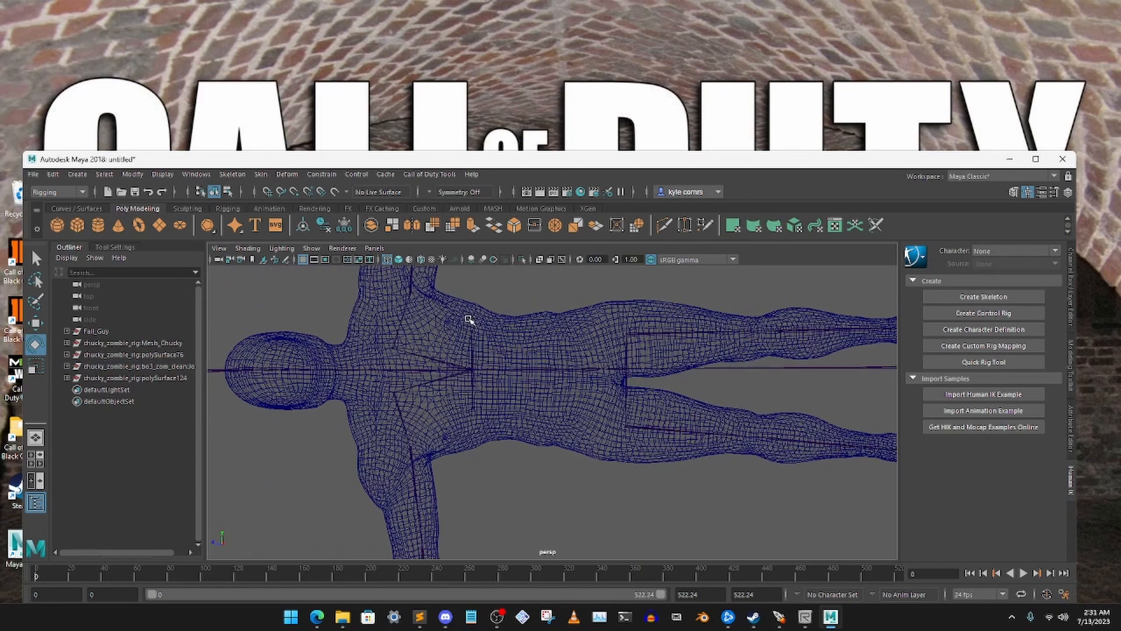
pyautogui.keyDown('alt'); pyautogui.moveTo(470, 320); pyautogui.dragTo(552, 311, button='middle'); pyautogui.keyUp('alt')
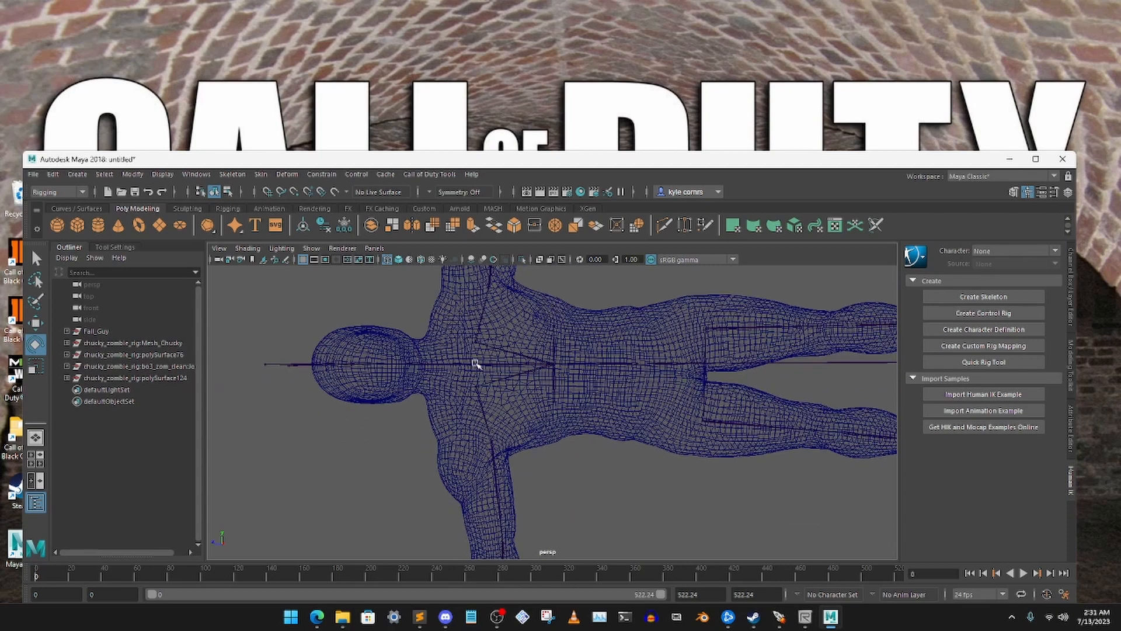
pyautogui.keyDown('alt'); pyautogui.moveTo(538, 409); pyautogui.dragTo(512, 490, button='middle'); pyautogui.keyUp('alt')
pyautogui.keyDown('alt'); pyautogui.moveTo(516, 333); pyautogui.dragTo(521, 505, button='middle'); pyautogui.keyUp('alt')
pyautogui.moveTo(561, 345)
pyautogui.keyDown('alt'); pyautogui.mouseDown(button='middle')
pyautogui.moveTo(561, 465)
pyautogui.moveTo(564, 340)
pyautogui.mouseUp(button='middle'); pyautogui.keyUp('alt')
pyautogui.scroll(7, 562, 411)
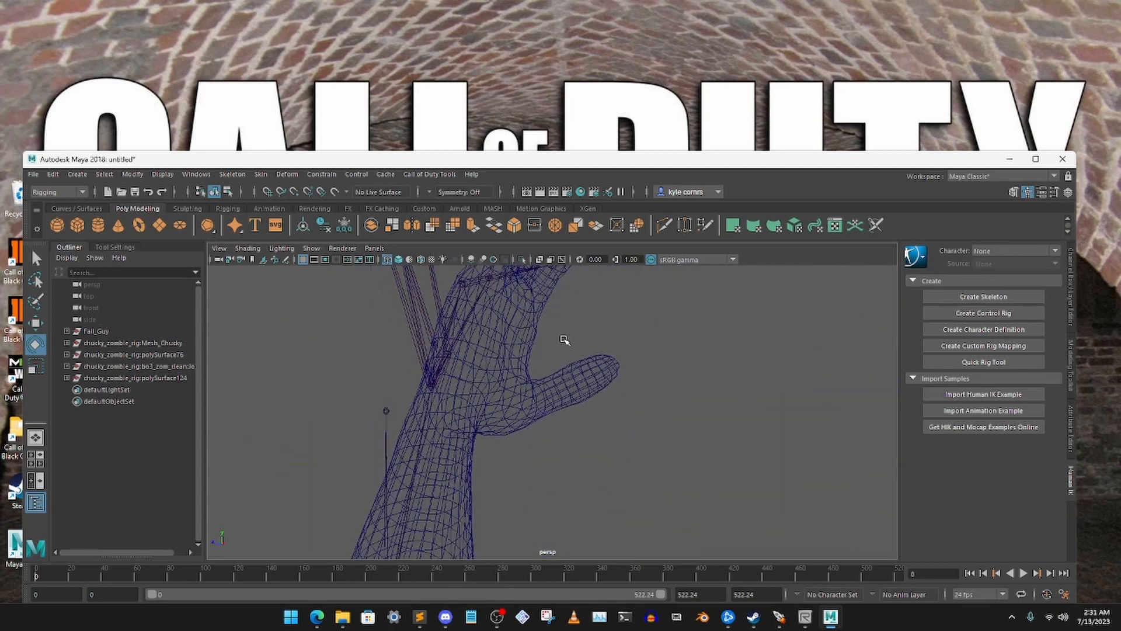
pyautogui.keyDown('alt'); pyautogui.moveTo(564, 340); pyautogui.dragTo(611, 341); pyautogui.keyUp('alt')
pyautogui.keyDown('alt'); pyautogui.moveTo(611, 341); pyautogui.dragTo(645, 388, button='middle'); pyautogui.keyUp('alt')
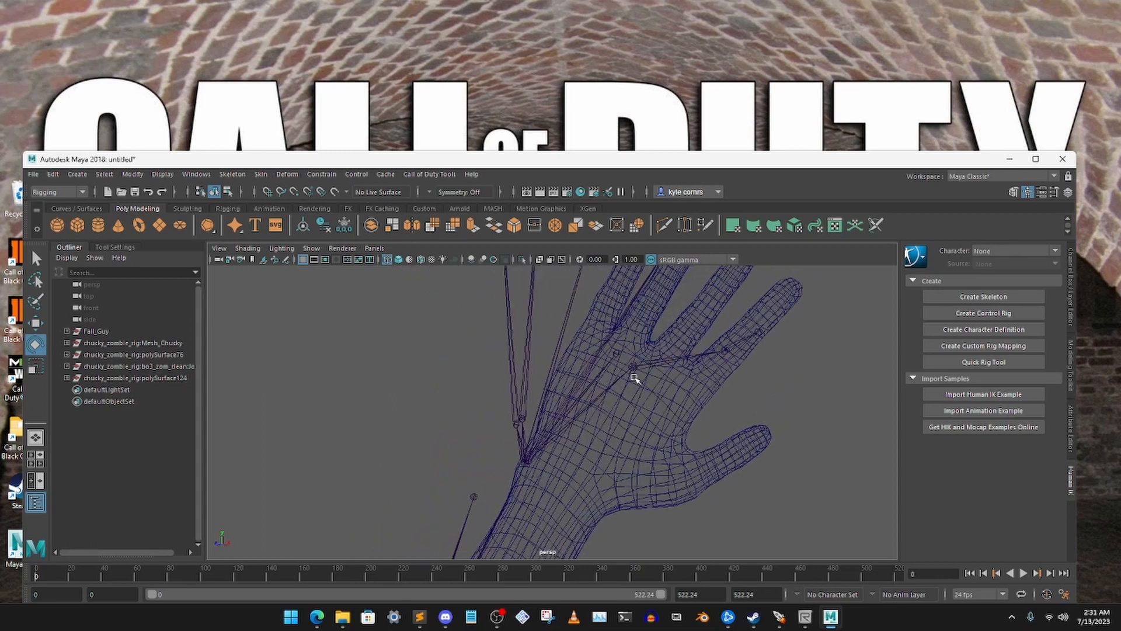
pyautogui.keyDown('alt'); pyautogui.moveTo(599, 373); pyautogui.dragTo(701, 375); pyautogui.keyUp('alt')
pyautogui.keyDown('alt'); pyautogui.moveTo(700, 375); pyautogui.dragTo(595, 335, button='middle'); pyautogui.keyUp('alt')
pyautogui.scroll(-3, 601, 372)
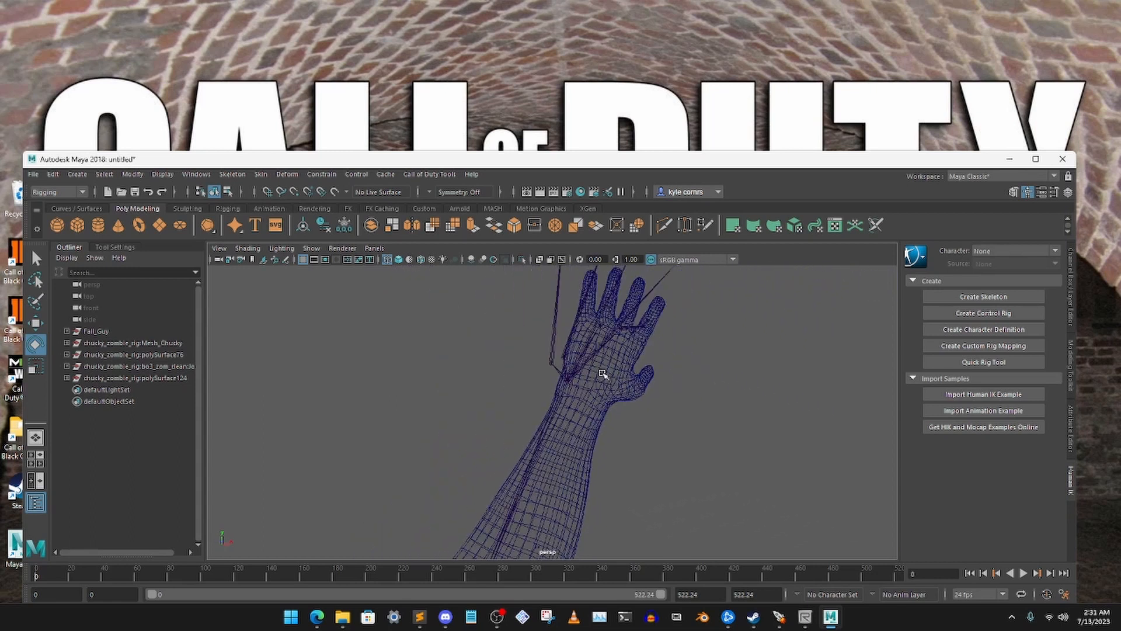
# Select the left elbow joint, elbow_le, and reposition it inside the mesh arm, adjusting it from several angles
pyautogui.scroll(-5, 603, 373)
pyautogui.moveTo(523, 414); pyautogui.dragTo(619, 438)
pyautogui.click(35, 322)
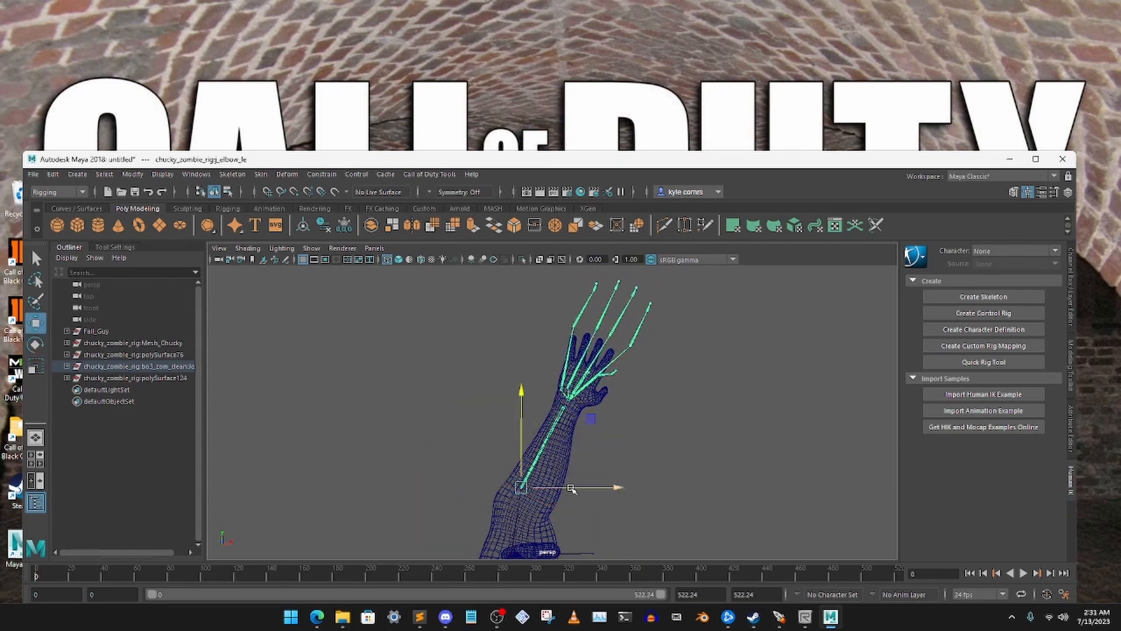
pyautogui.moveTo(572, 489); pyautogui.dragTo(438, 457)
pyautogui.keyDown('alt'); pyautogui.moveTo(495, 432); pyautogui.dragTo(510, 457); pyautogui.keyUp('alt')
pyautogui.click(571, 462)
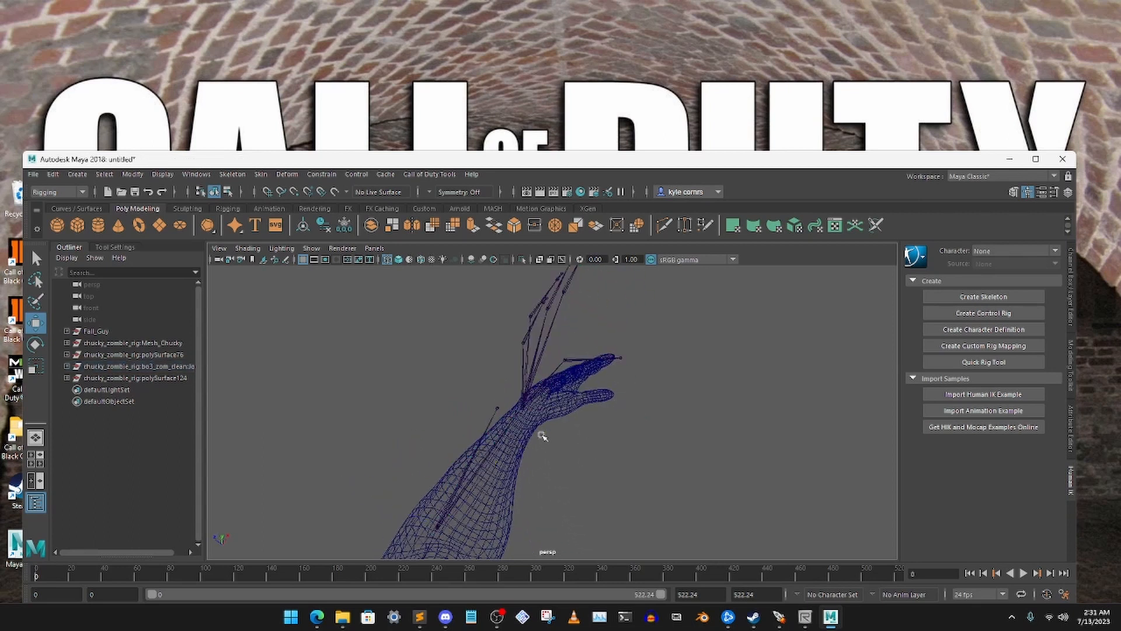
# Select the left thumb's base joint, thumb_le_1, and start moving it toward the root of the mesh thumb
pyautogui.keyDown('alt'); pyautogui.moveTo(541, 436); pyautogui.dragTo(458, 415); pyautogui.keyUp('alt')
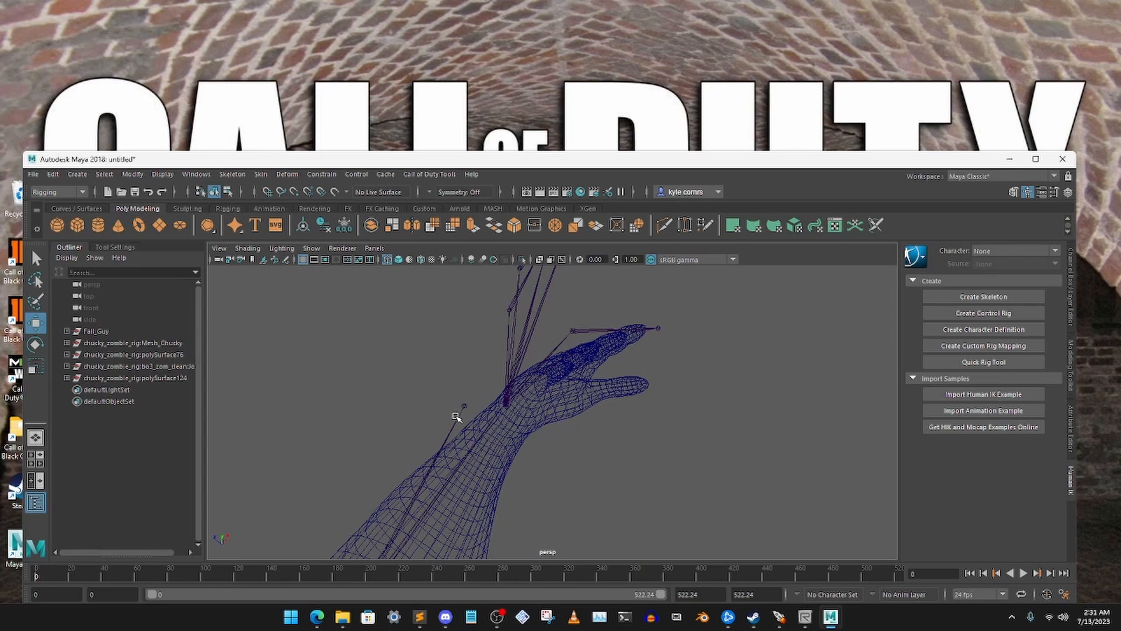
pyautogui.click(456, 417)
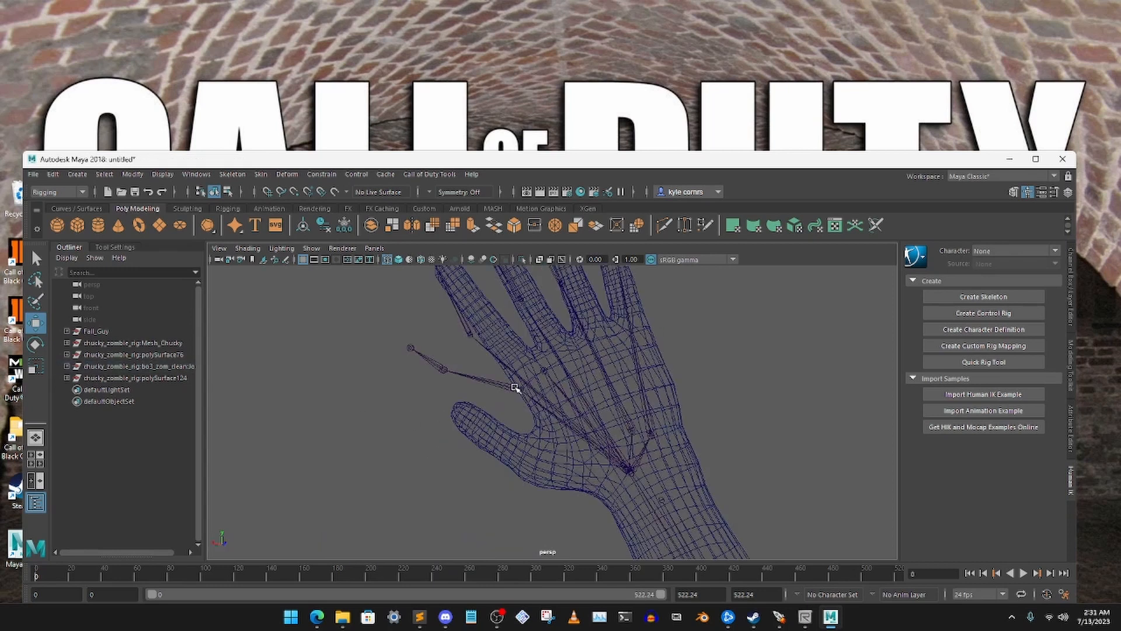
pyautogui.click(515, 387)
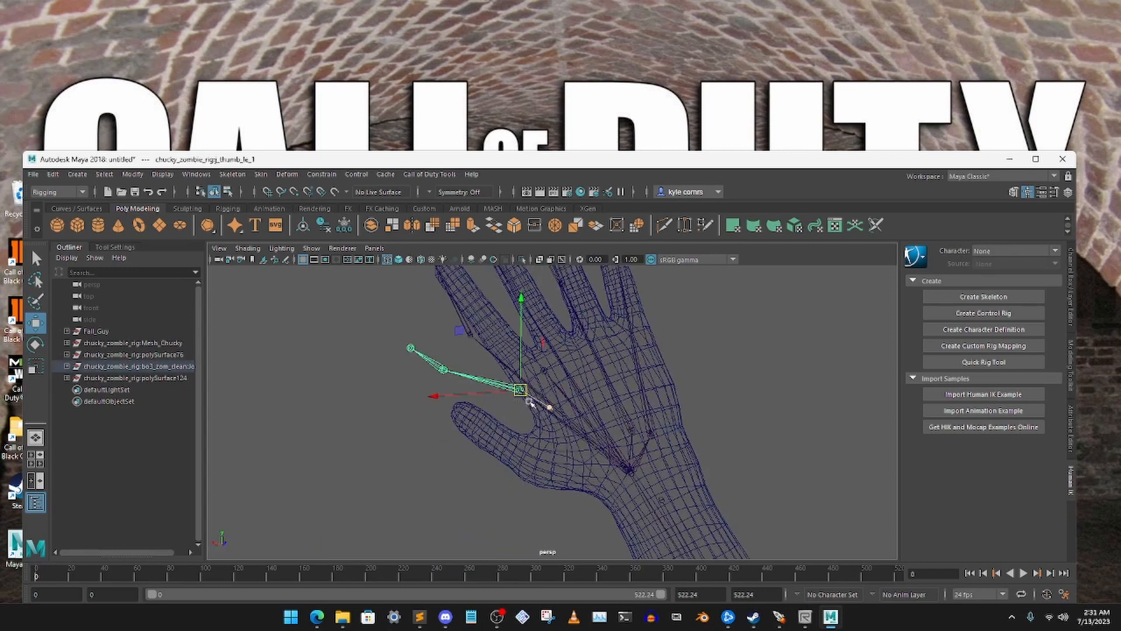
pyautogui.keyDown('alt'); pyautogui.moveTo(518, 348); pyautogui.dragTo(434, 368); pyautogui.keyUp('alt')
pyautogui.moveTo(236, 414); pyautogui.dragTo(290, 476, button='middle')
pyautogui.keyDown('alt'); pyautogui.moveTo(288, 442); pyautogui.dragTo(278, 446); pyautogui.keyUp('alt')
pyautogui.moveTo(274, 377); pyautogui.dragTo(388, 370)
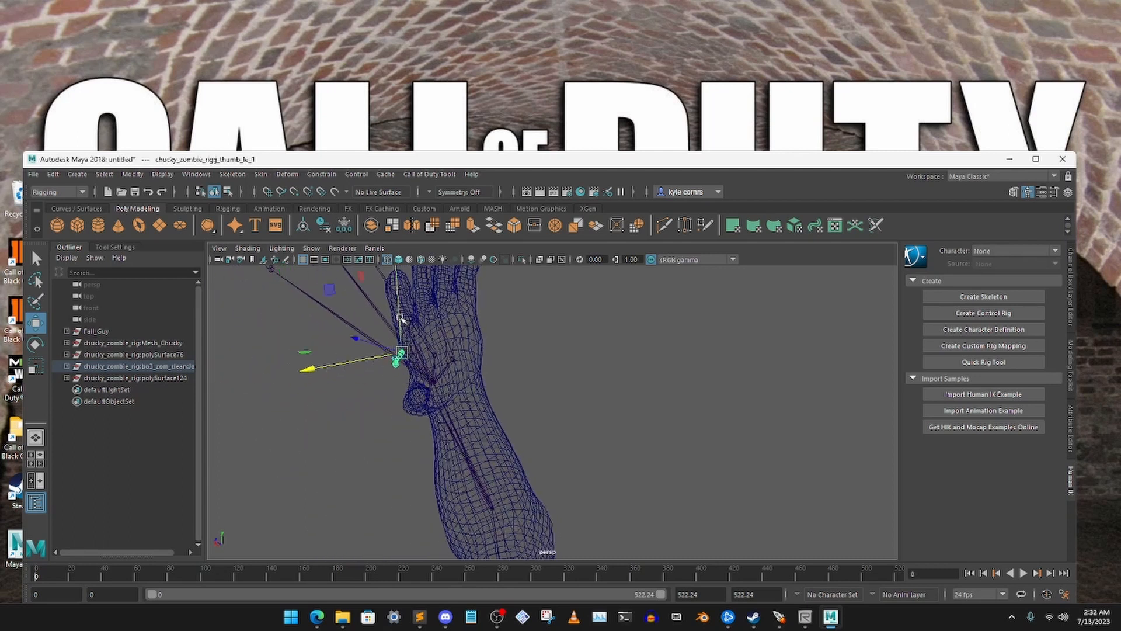
# Lower the left thumb's base joint into the palm and adjust its depth to sit inside the hand mesh
pyautogui.moveTo(401, 318); pyautogui.dragTo(531, 477)
pyautogui.keyDown('alt'); pyautogui.moveTo(531, 547); pyautogui.dragTo(371, 506); pyautogui.keyUp('alt')
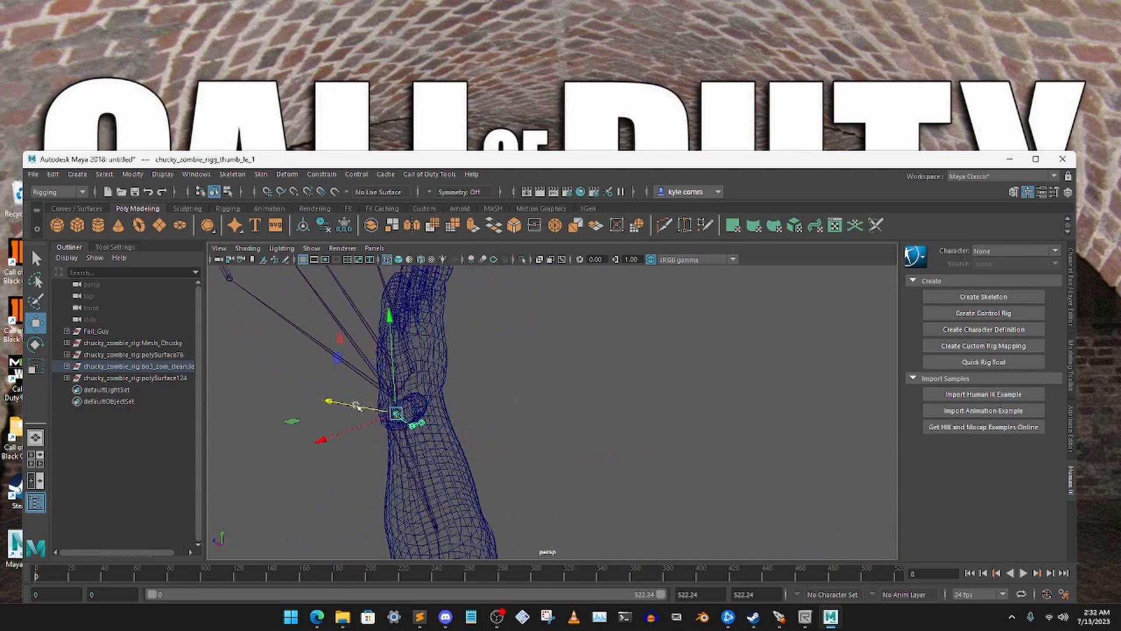
pyautogui.keyDown('alt'); pyautogui.moveTo(357, 406); pyautogui.dragTo(470, 424); pyautogui.keyUp('alt')
# Rotate the left thumb's base joint to bring the outer thumb joints inside the mesh thumb
pyautogui.press('e')
pyautogui.click(540, 410)
pyautogui.keyDown('alt'); pyautogui.moveTo(540, 410); pyautogui.dragTo(563, 393); pyautogui.keyUp('alt')
pyautogui.click(558, 396)
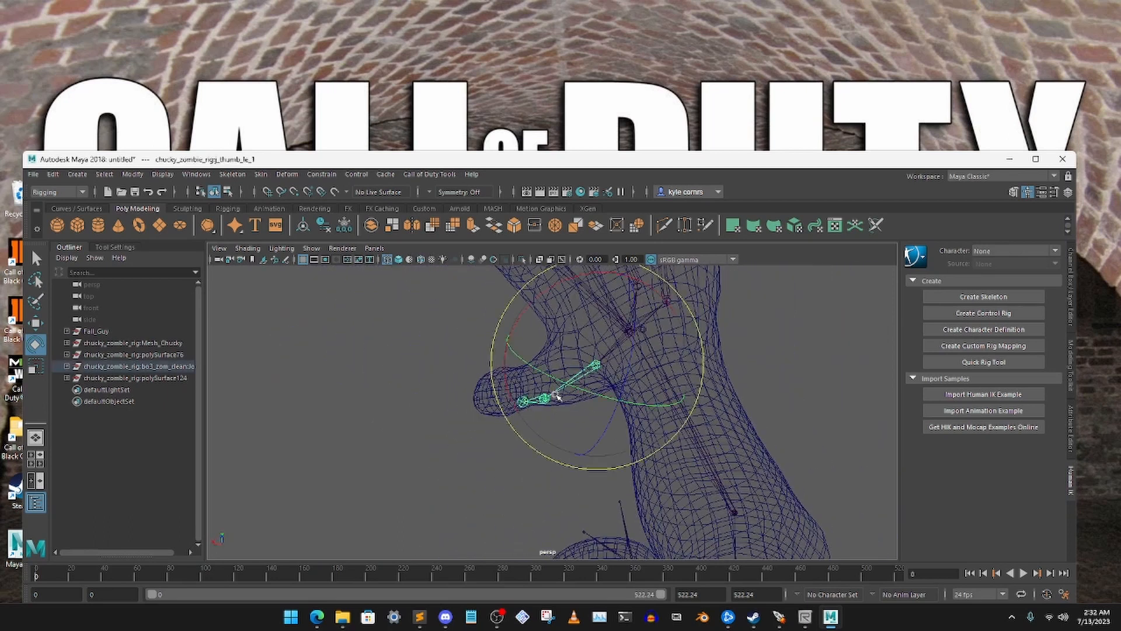
# Select the left thumb's second joint, thumb_le_2, and move it to sit inside the mesh thumb
pyautogui.click(546, 402)
pyautogui.click(548, 402)
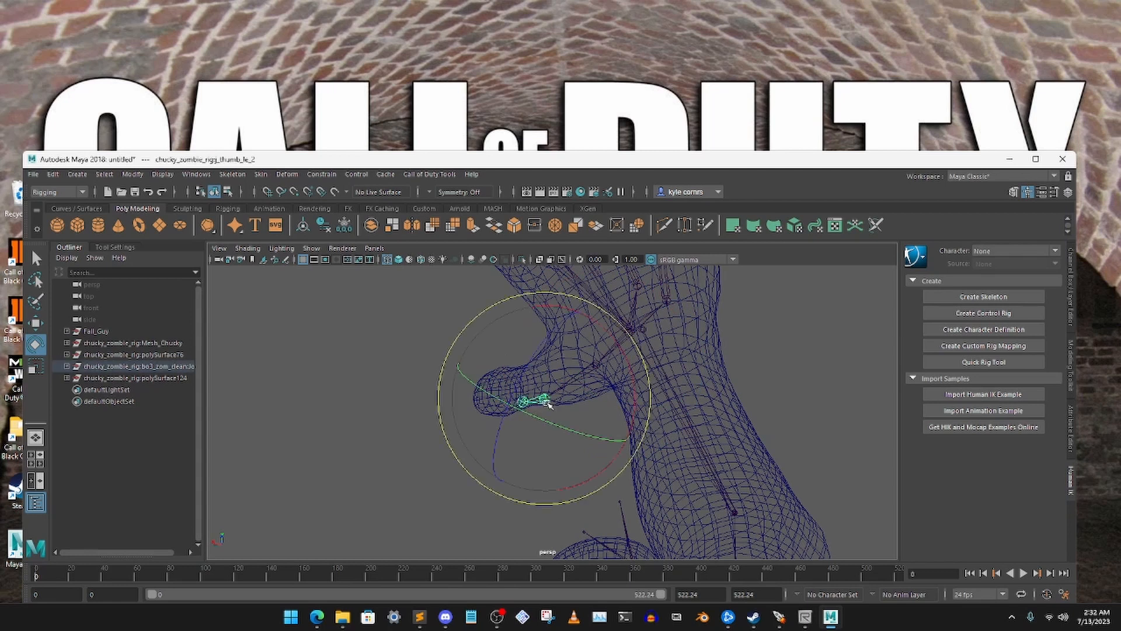
pyautogui.click(38, 324)
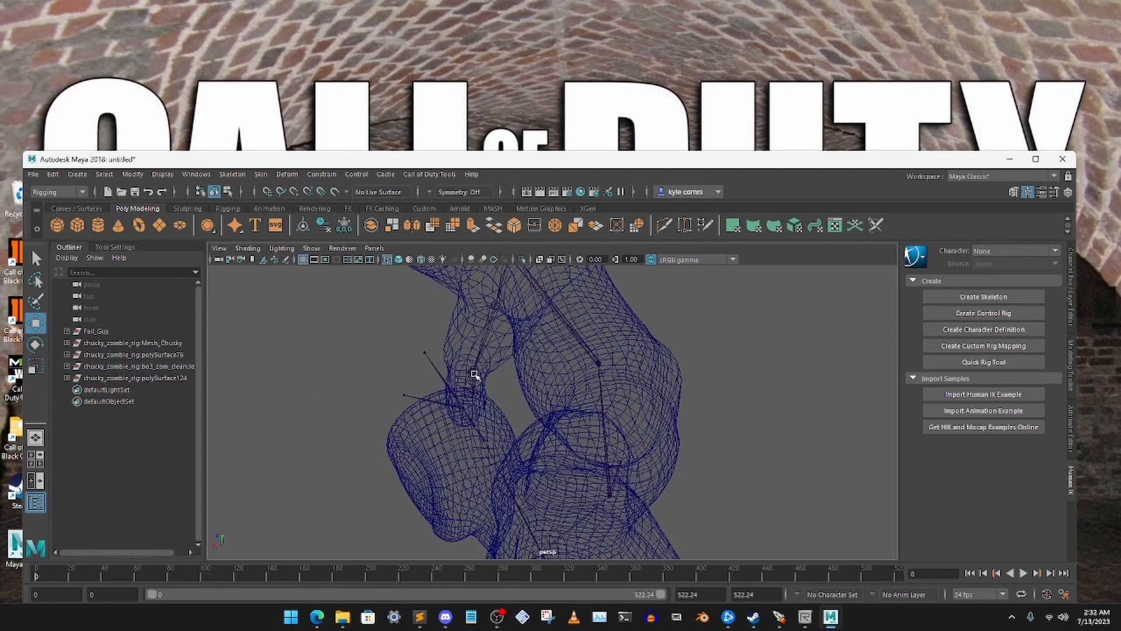
pyautogui.click(475, 373)
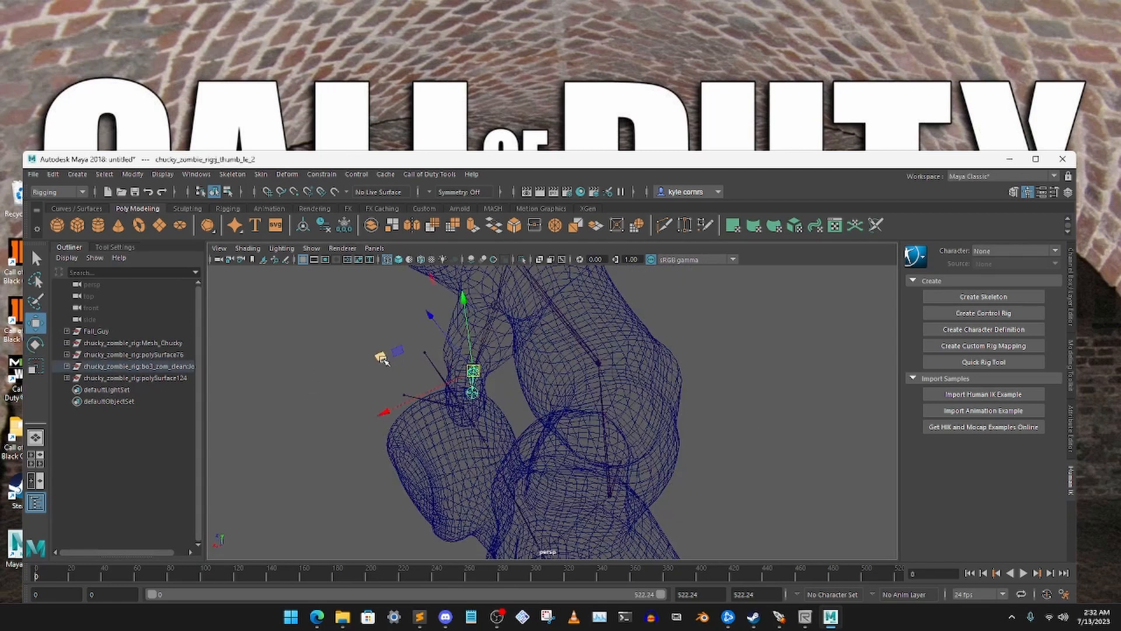
pyautogui.moveTo(382, 359); pyautogui.dragTo(538, 333)
pyautogui.click(413, 346)
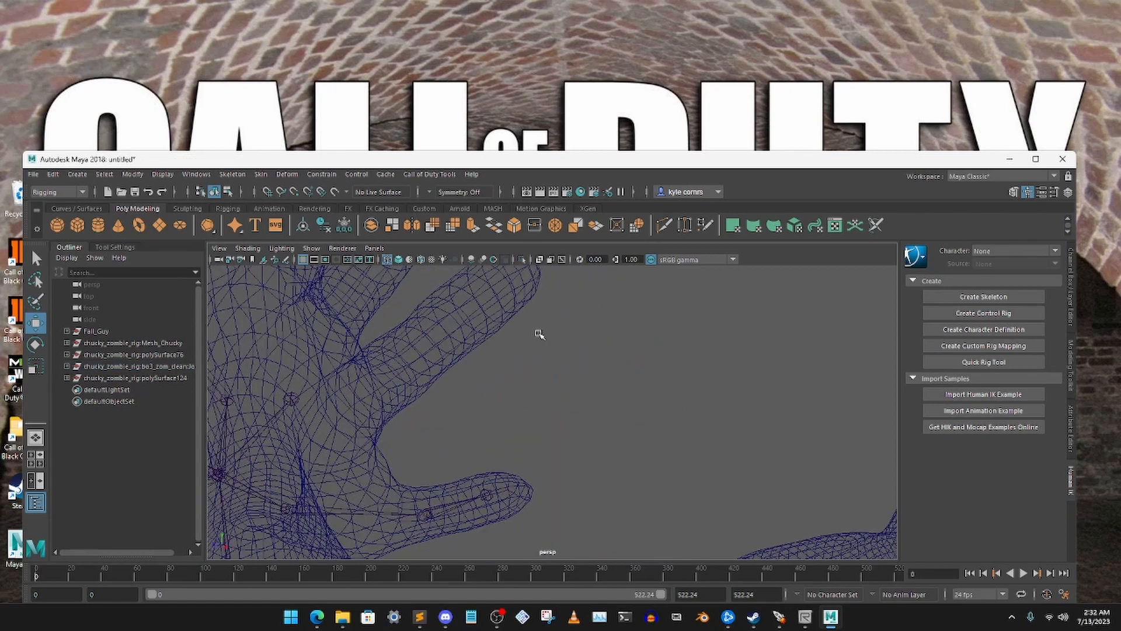
pyautogui.keyDown('alt'); pyautogui.moveTo(483, 360); pyautogui.dragTo(545, 365); pyautogui.keyUp('alt')
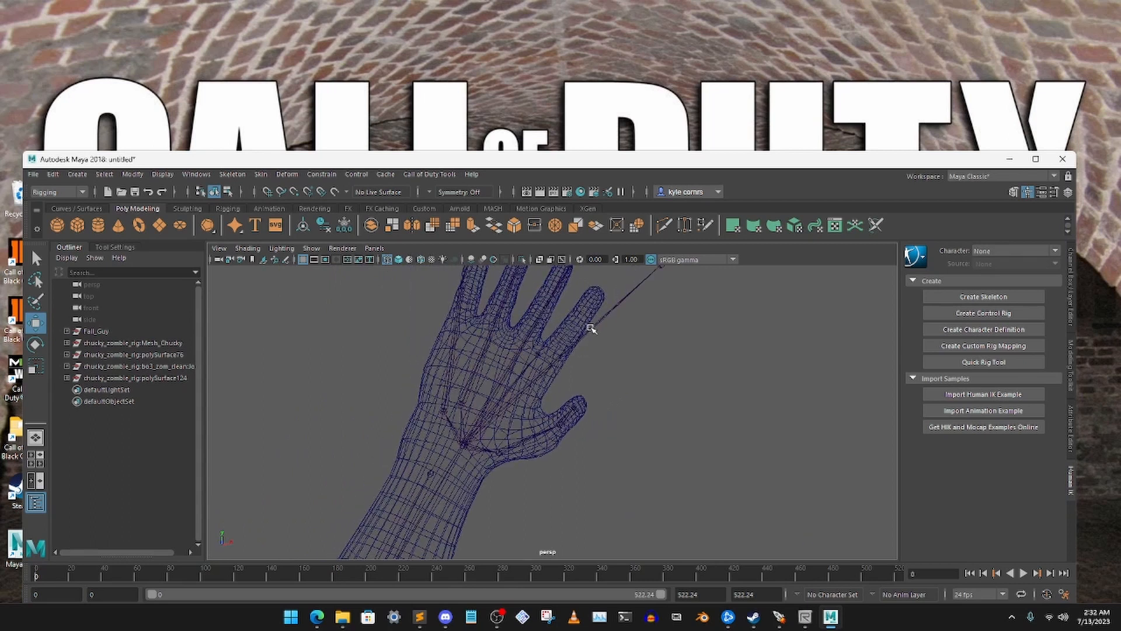
# Select the left index finger's base joint, index_le_1, and move it down into the hand mesh near the index knuckle
pyautogui.click(613, 319)
pyautogui.keyDown('alt'); pyautogui.moveTo(650, 330); pyautogui.dragTo(587, 408, button='middle'); pyautogui.keyUp('alt')
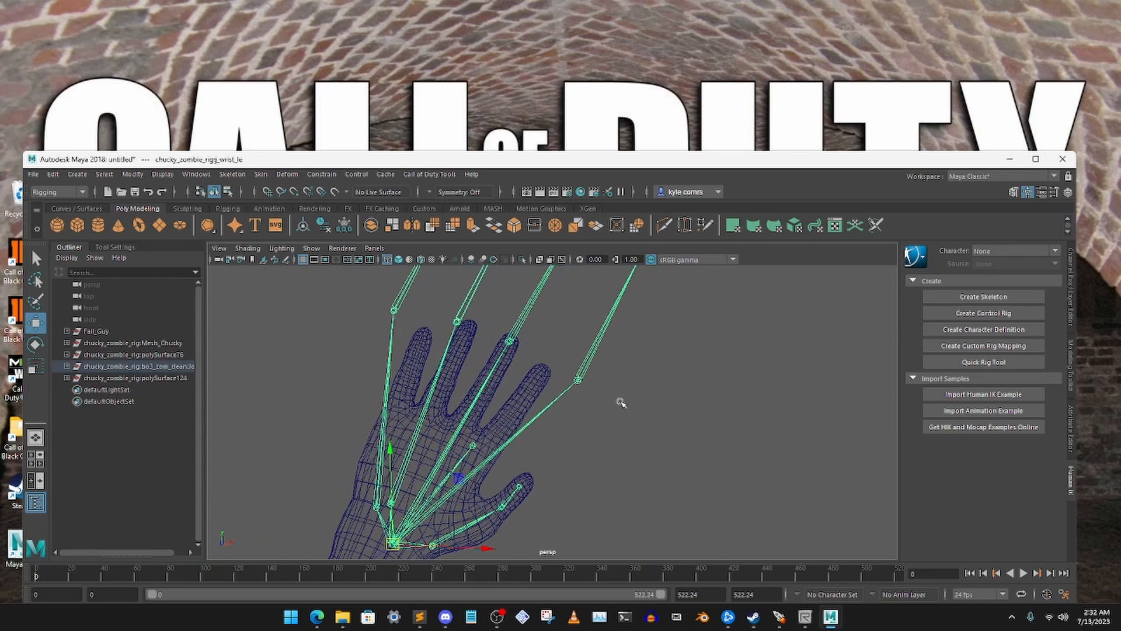
pyautogui.click(620, 401)
pyautogui.click(573, 375)
pyautogui.keyDown('alt'); pyautogui.moveTo(634, 333); pyautogui.dragTo(413, 461); pyautogui.keyUp('alt')
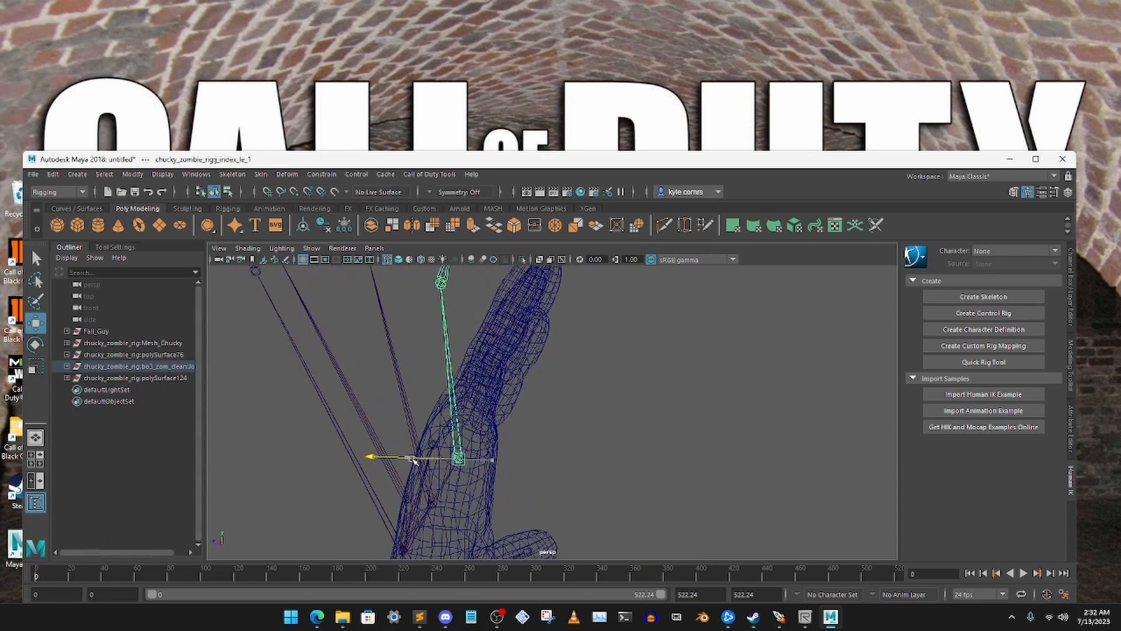
# Rotate the left index finger's base joint to tilt the finger chain along the mesh finger in side view
pyautogui.click(40, 347)
pyautogui.moveTo(520, 373); pyautogui.dragTo(572, 407)
pyautogui.click(618, 383)
# Select the second left index joint, index_le_2, and adjust its depth relative to the mesh finger
pyautogui.click(549, 304)
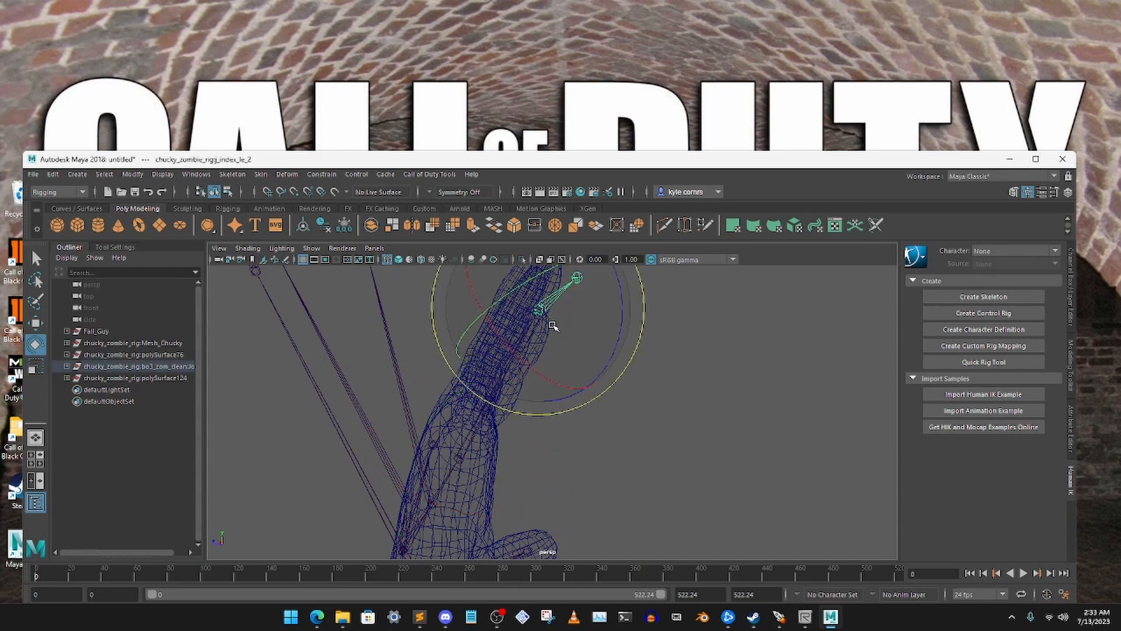
pyautogui.click(38, 324)
pyautogui.keyDown('alt'); pyautogui.moveTo(394, 355); pyautogui.dragTo(529, 367); pyautogui.keyUp('alt')
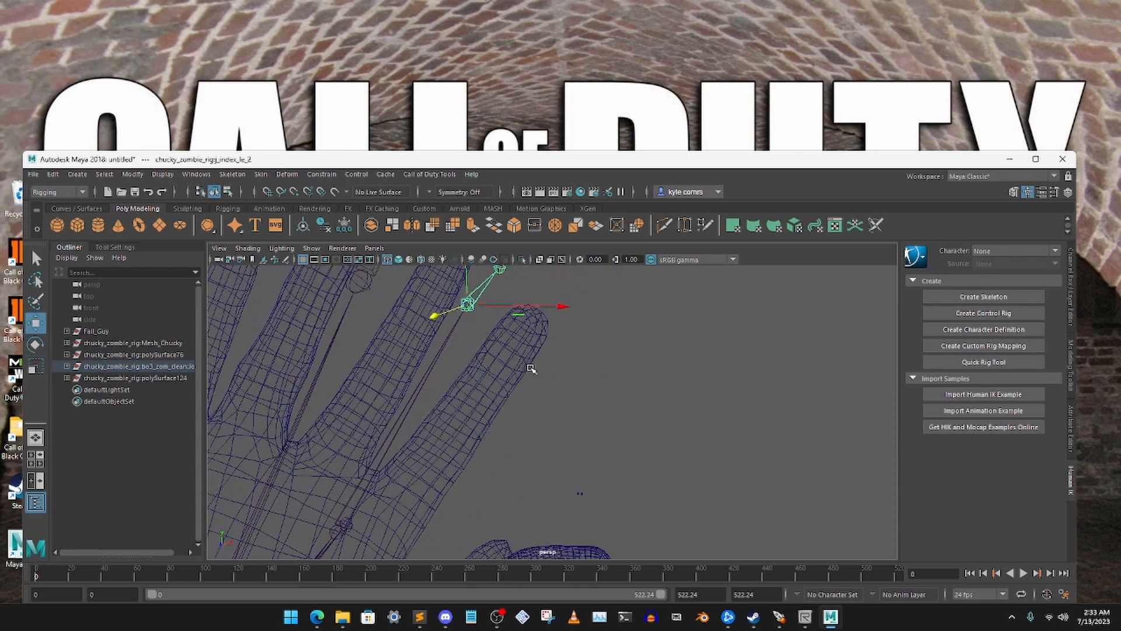
pyautogui.scroll(-2, 485, 376)
pyautogui.click(609, 408)
# Shift the left index base joint sideways under the mesh index finger and lower index_le_2 into the finger's outer end
pyautogui.click(401, 476)
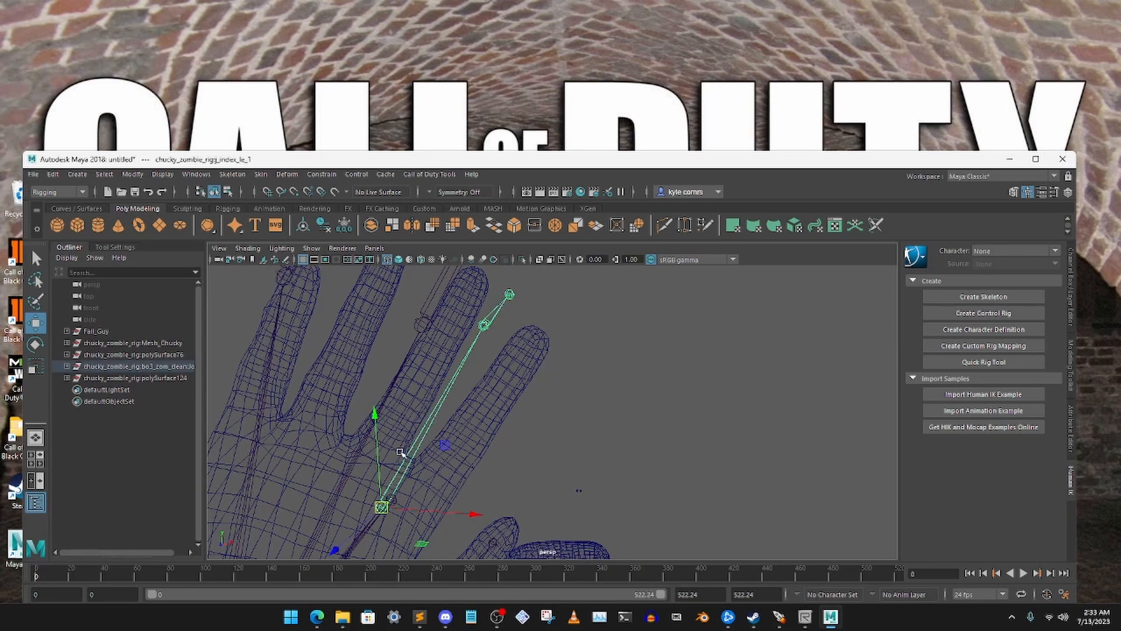
pyautogui.moveTo(443, 514); pyautogui.dragTo(478, 515)
pyautogui.click(556, 465)
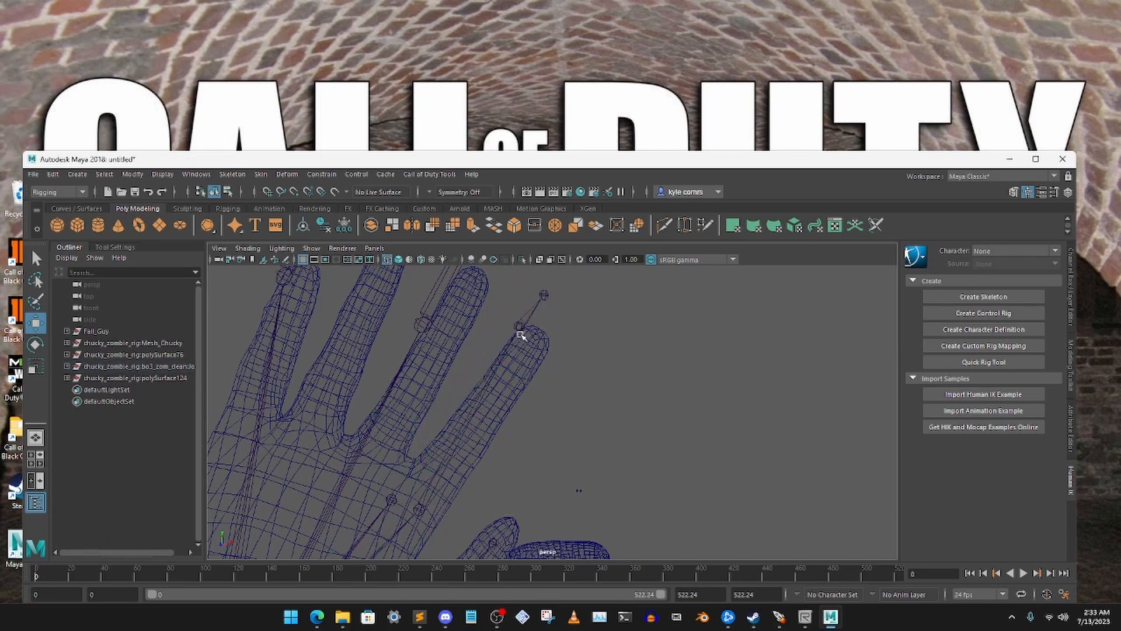
pyautogui.click(519, 330)
pyautogui.moveTo(523, 292); pyautogui.dragTo(525, 325)
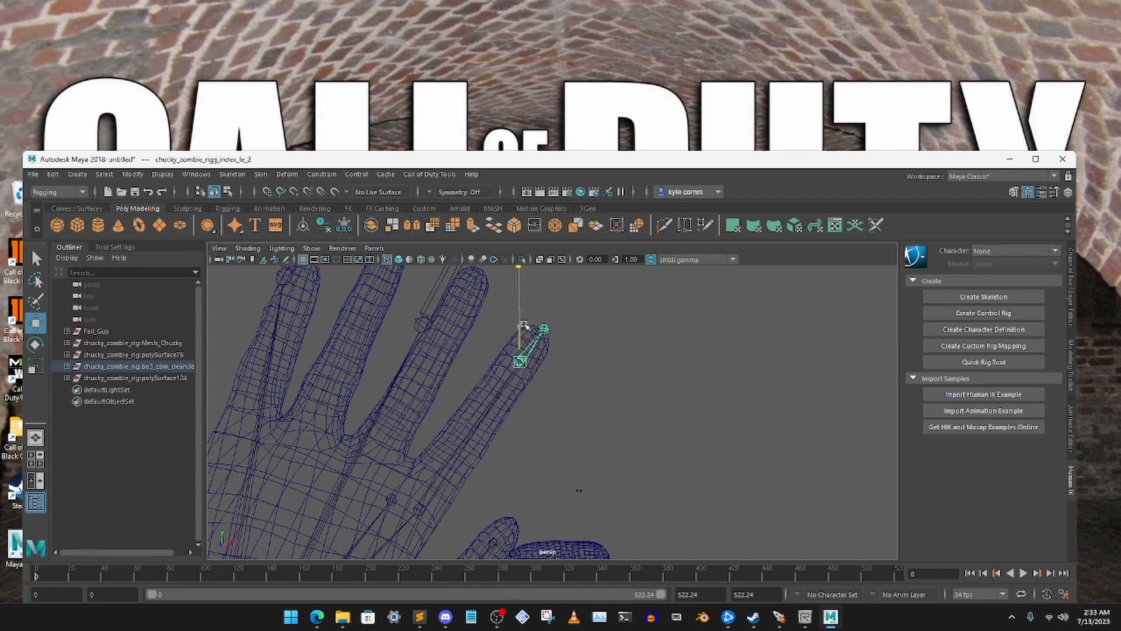
pyautogui.moveTo(589, 303); pyautogui.dragTo(578, 313)
# Rotate the second left index joint to align the fingertip bone with the mesh finger
pyautogui.keyDown('alt'); pyautogui.moveTo(610, 349); pyautogui.dragTo(497, 354); pyautogui.keyUp('alt')
pyautogui.press('e')
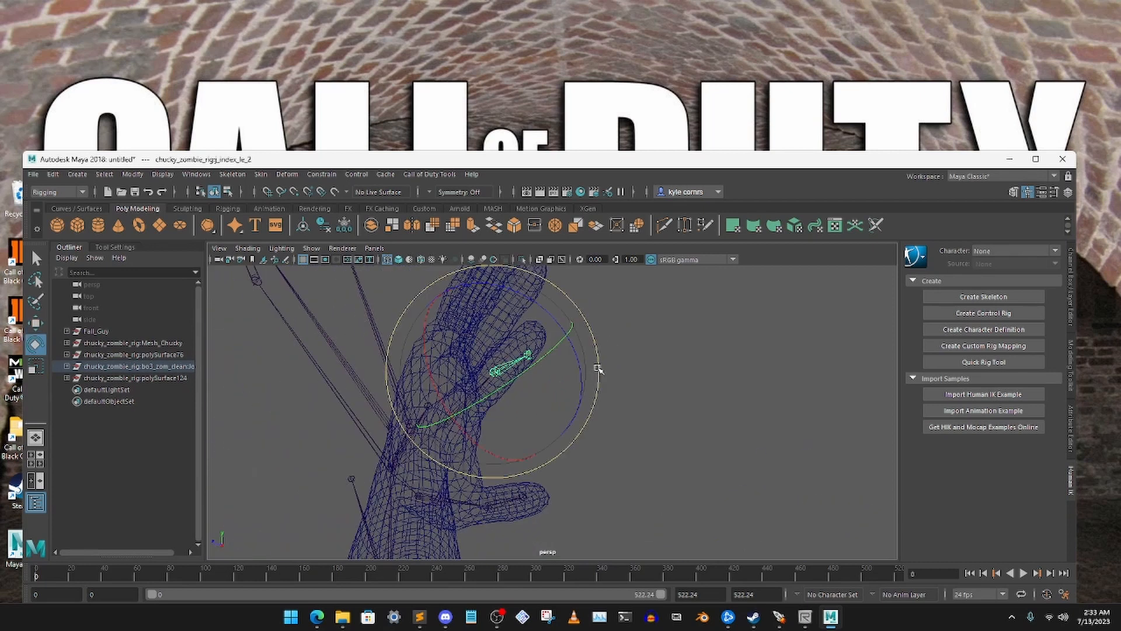
pyautogui.moveTo(599, 368); pyautogui.dragTo(597, 337)
pyautogui.click(625, 337)
# Move the second left index joint sideways to the centre of the mesh index finger
pyautogui.keyDown('alt'); pyautogui.moveTo(533, 358); pyautogui.dragTo(637, 360); pyautogui.keyUp('alt')
pyautogui.click(466, 411)
pyautogui.press('w')
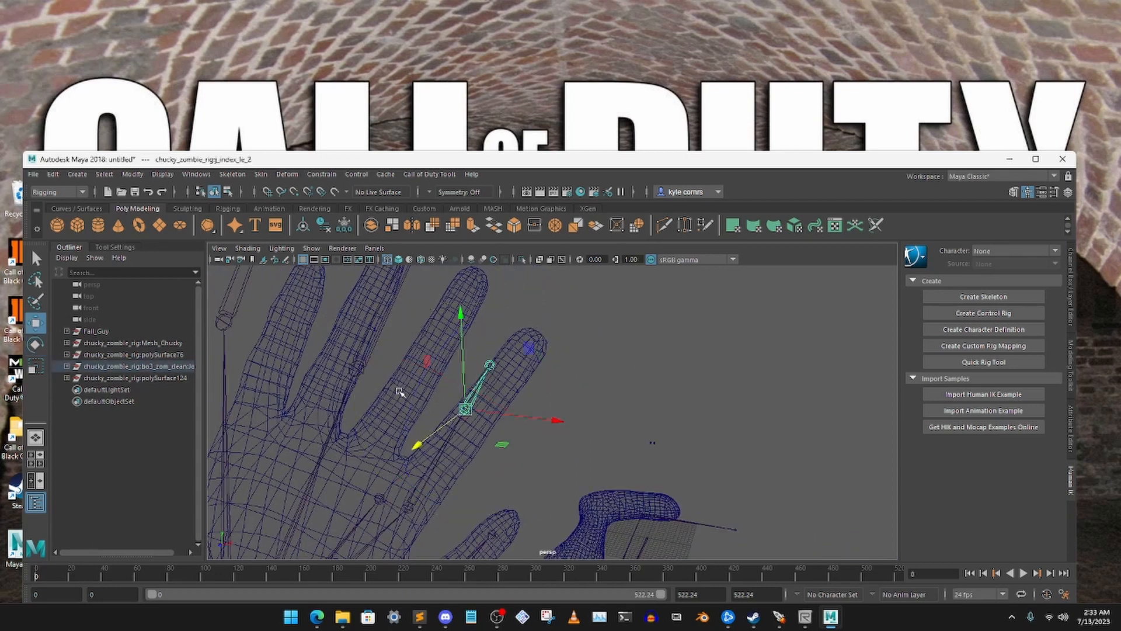
pyautogui.moveTo(520, 417); pyautogui.dragTo(551, 422)
pyautogui.moveTo(551, 422); pyautogui.dragTo(554, 422)
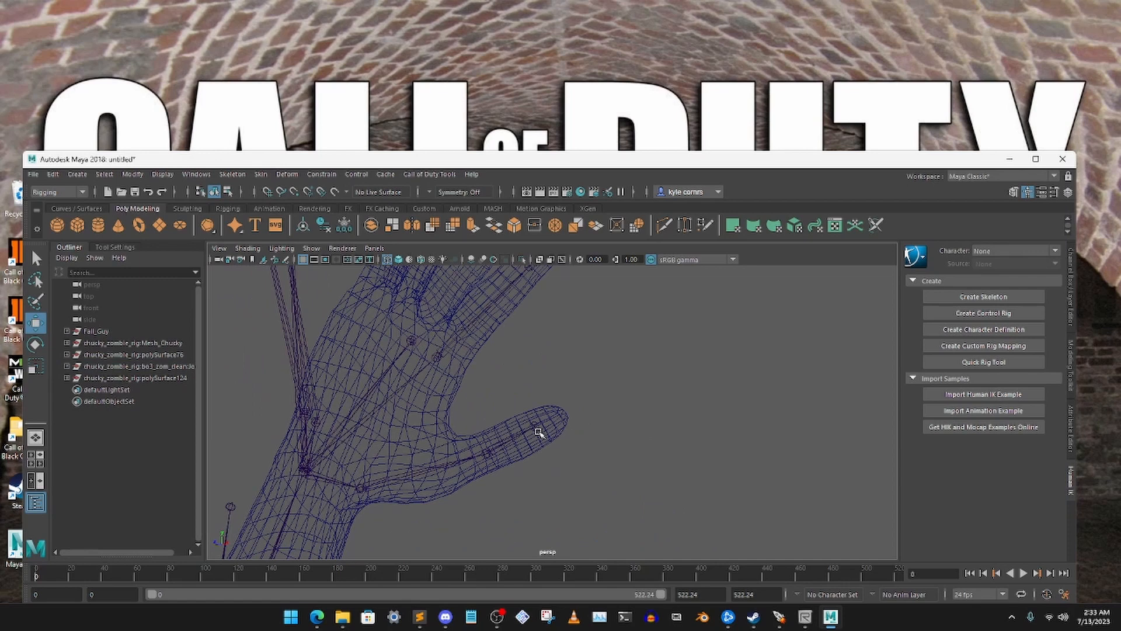
# Select the base joints of the left middle, ring and pinky fingers and move them together down over the hand mesh
pyautogui.click(493, 450)
pyautogui.click(630, 407)
pyautogui.keyDown('alt'); pyautogui.moveTo(630, 407); pyautogui.dragTo(601, 389); pyautogui.keyUp('alt')
pyautogui.press('q')
pyautogui.click(36, 323)
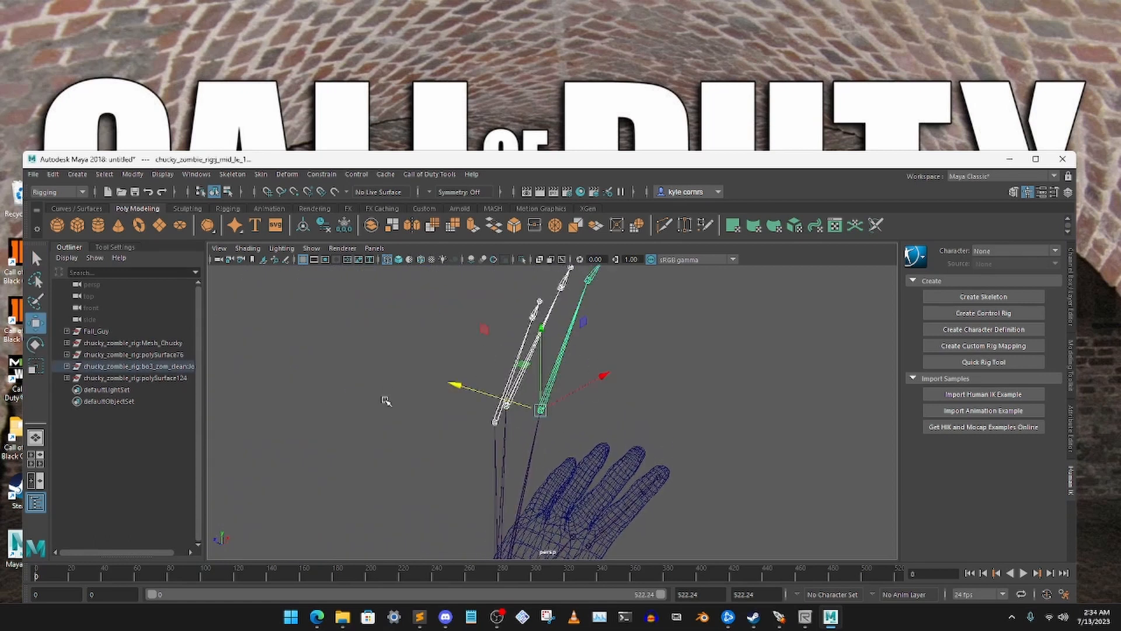
pyautogui.keyDown('alt'); pyautogui.moveTo(572, 424); pyautogui.dragTo(620, 455); pyautogui.keyUp('alt')
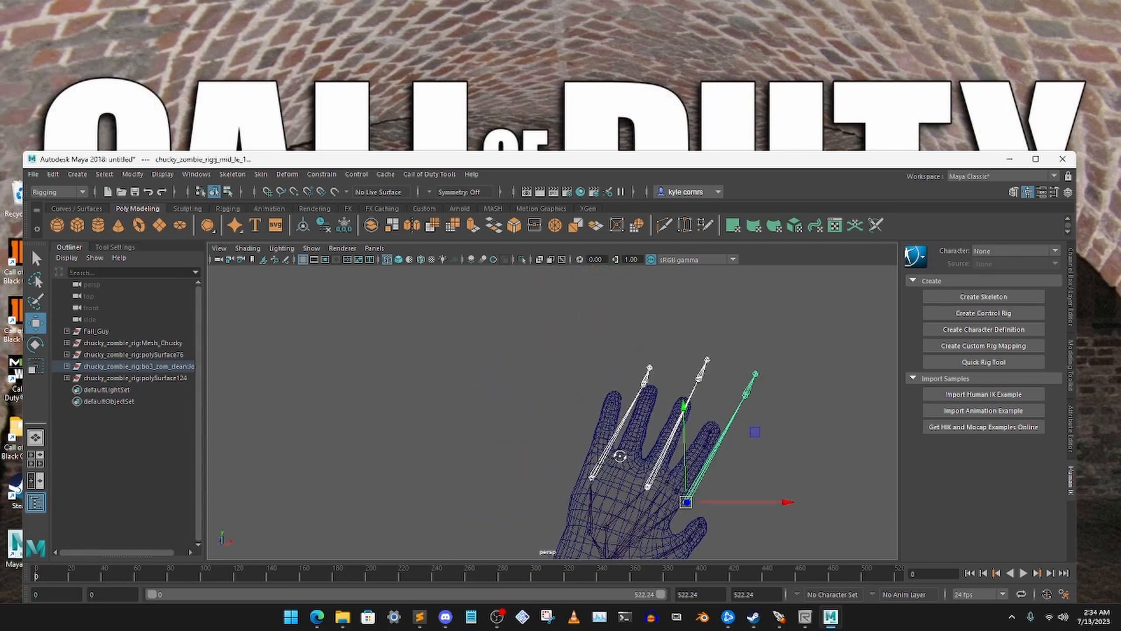
pyautogui.keyDown('alt'); pyautogui.moveTo(635, 421); pyautogui.dragTo(656, 530, button='right'); pyautogui.keyUp('alt')
pyautogui.keyDown('alt'); pyautogui.moveTo(656, 530); pyautogui.dragTo(500, 402, button='middle'); pyautogui.keyUp('alt')
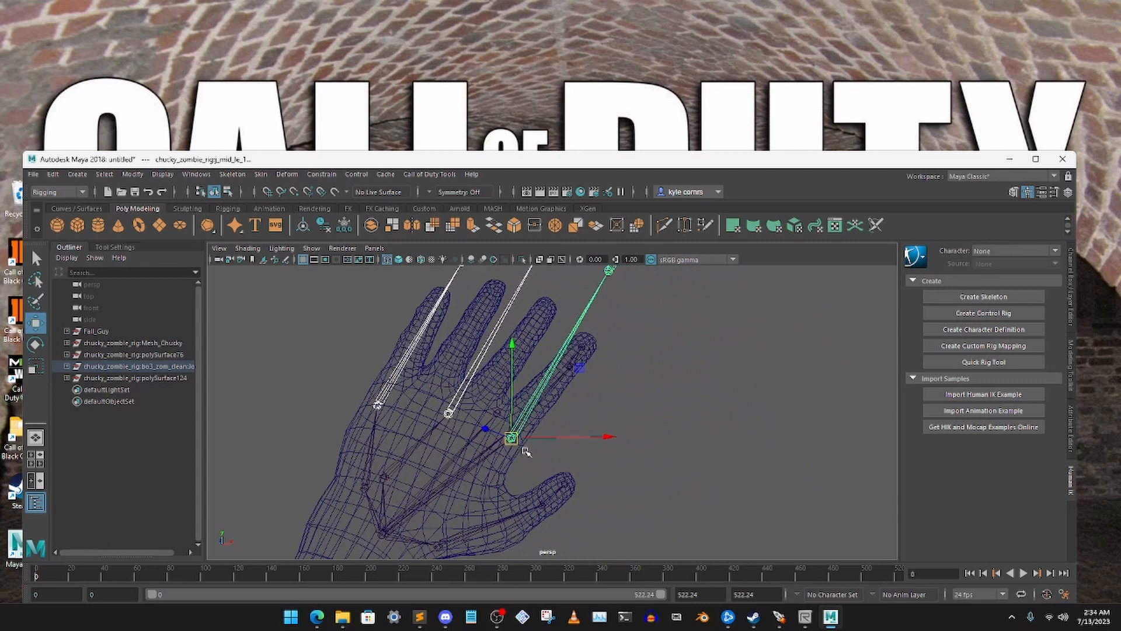
pyautogui.moveTo(512, 437); pyautogui.dragTo(471, 416)
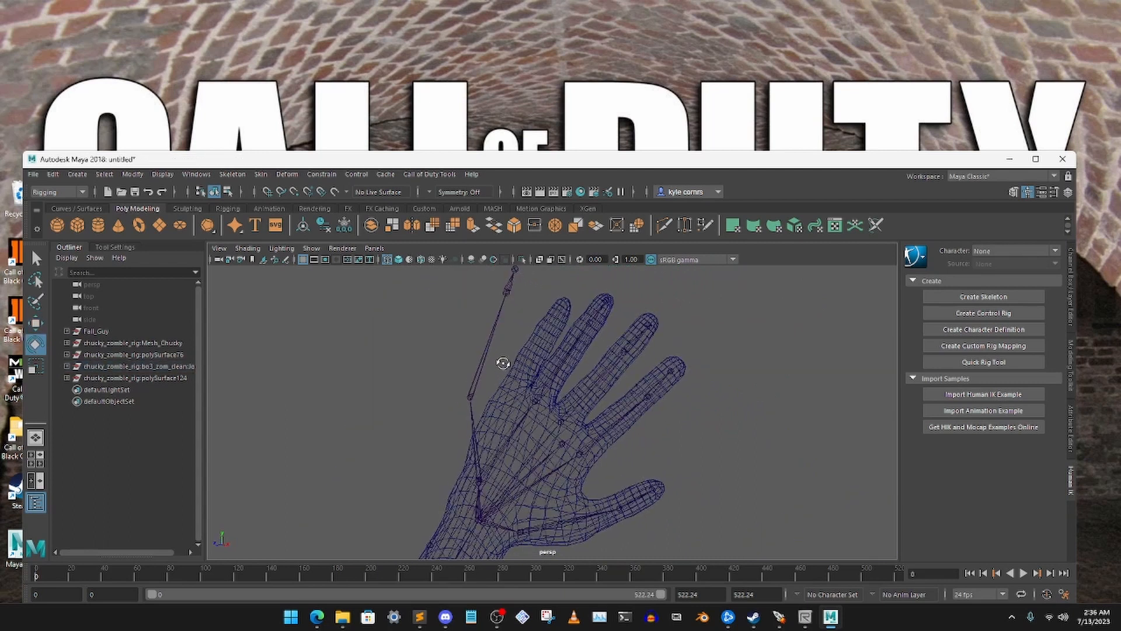
# Select the left pinky's base joint, pinky_le_1, and move it inside the hand at the root of the mesh pinky
pyautogui.scroll(2, 501, 354)
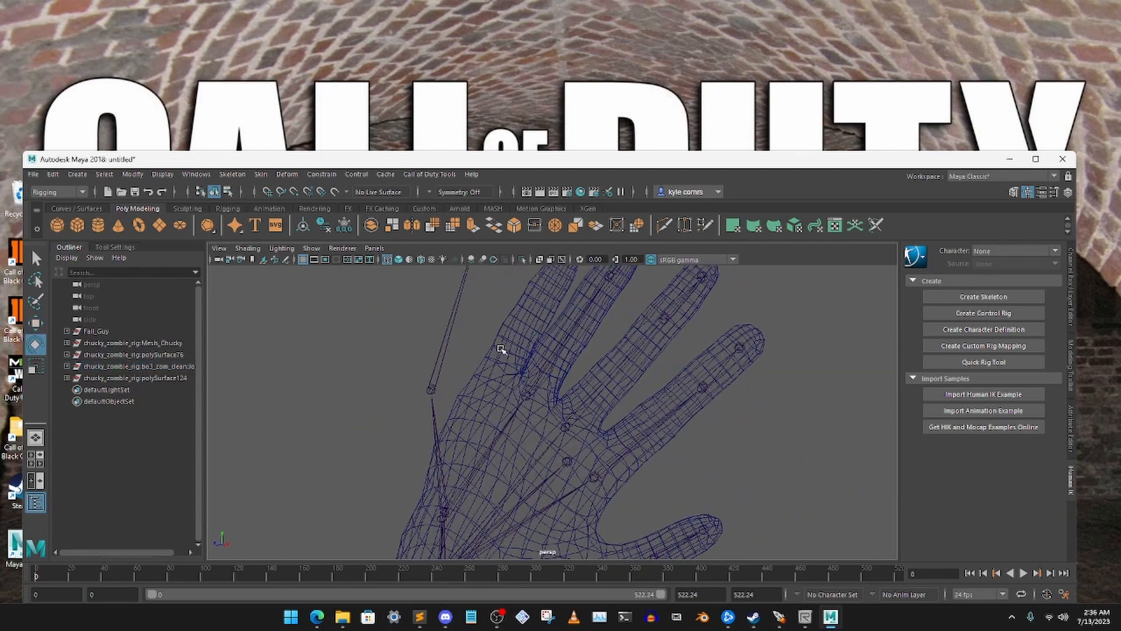
pyautogui.click(431, 391)
pyautogui.press('w')
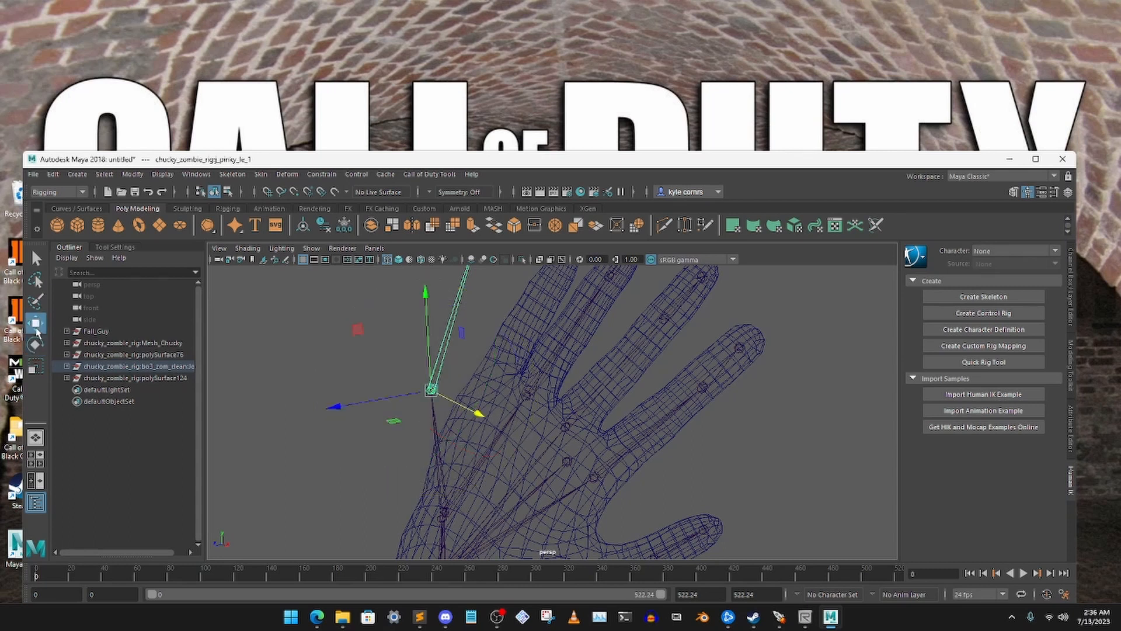
pyautogui.keyDown('alt'); pyautogui.moveTo(467, 386); pyautogui.dragTo(647, 374); pyautogui.keyUp('alt')
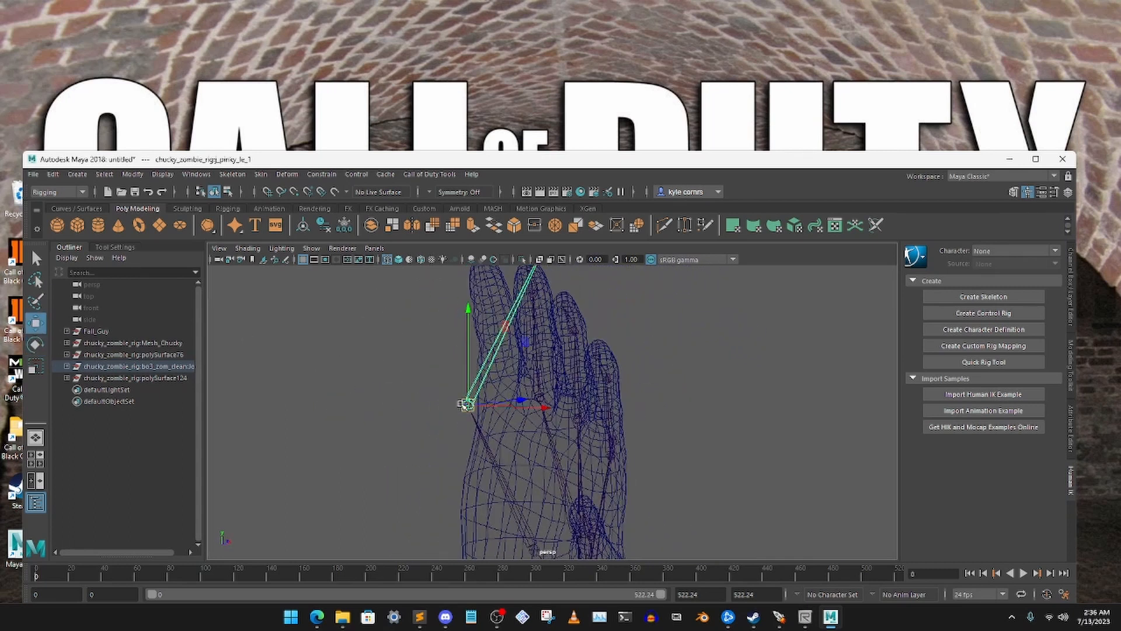
pyautogui.keyDown('alt'); pyautogui.moveTo(518, 377); pyautogui.dragTo(529, 423); pyautogui.keyUp('alt')
# Select the left pinky's second joint, pinky_le_2, and position it inside the mesh pinky
pyautogui.scroll(-3, 507, 345)
pyautogui.click(552, 349)
pyautogui.moveTo(553, 349); pyautogui.dragTo(517, 409)
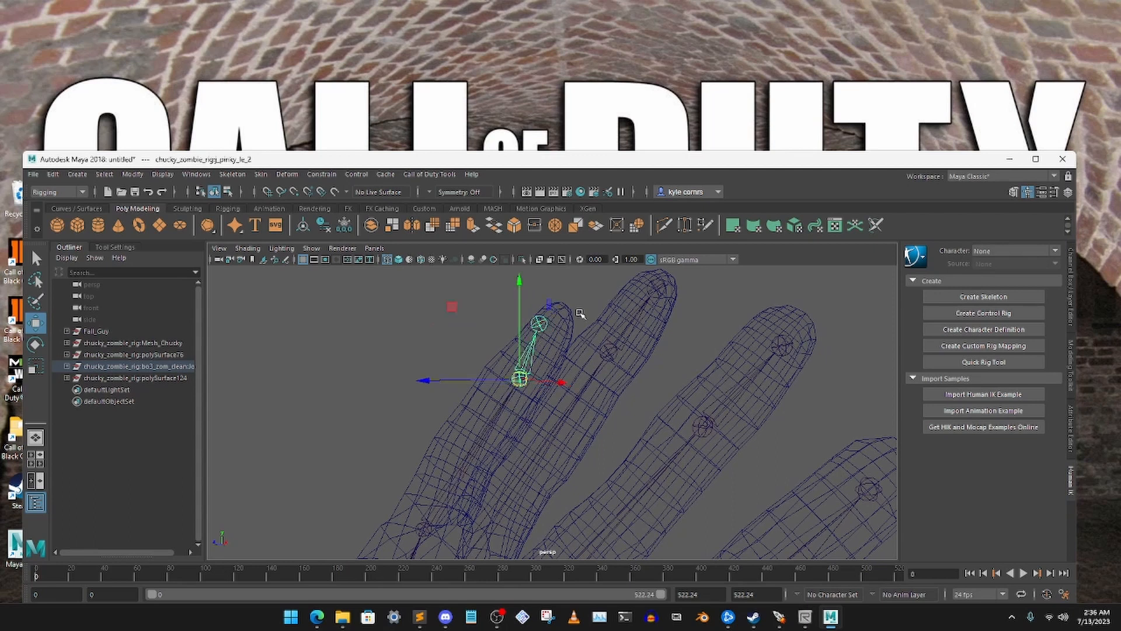
# Select the left pinky's tip joint, pinky_le_3, and move it to the centre of the mesh fingertip
pyautogui.click(538, 322)
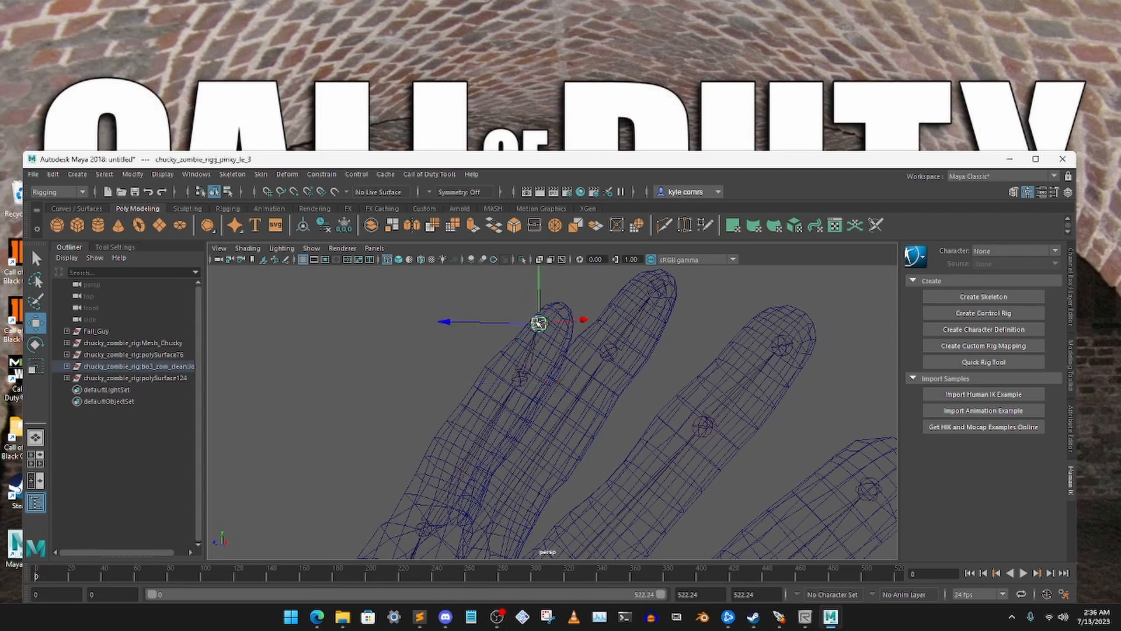
pyautogui.click(437, 306)
pyautogui.keyDown('alt'); pyautogui.moveTo(437, 306); pyautogui.dragTo(495, 359); pyautogui.keyUp('alt')
pyautogui.click(389, 306)
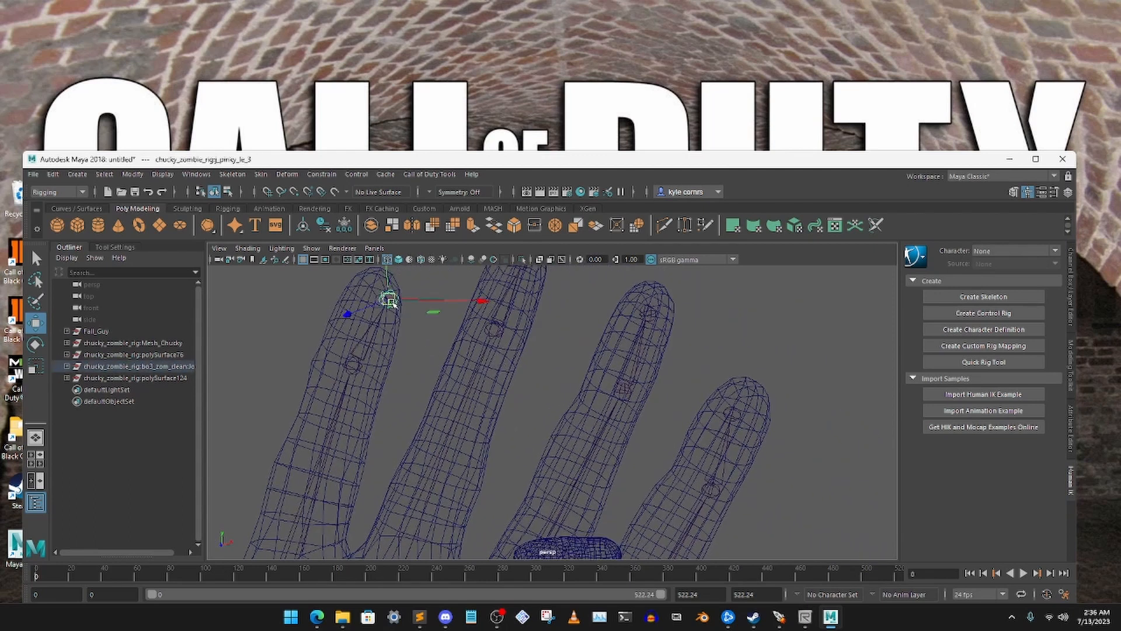
pyautogui.click(293, 315)
pyautogui.keyDown('alt'); pyautogui.moveTo(323, 353); pyautogui.dragTo(430, 351); pyautogui.keyUp('alt')
pyautogui.scroll(-5, 431, 352)
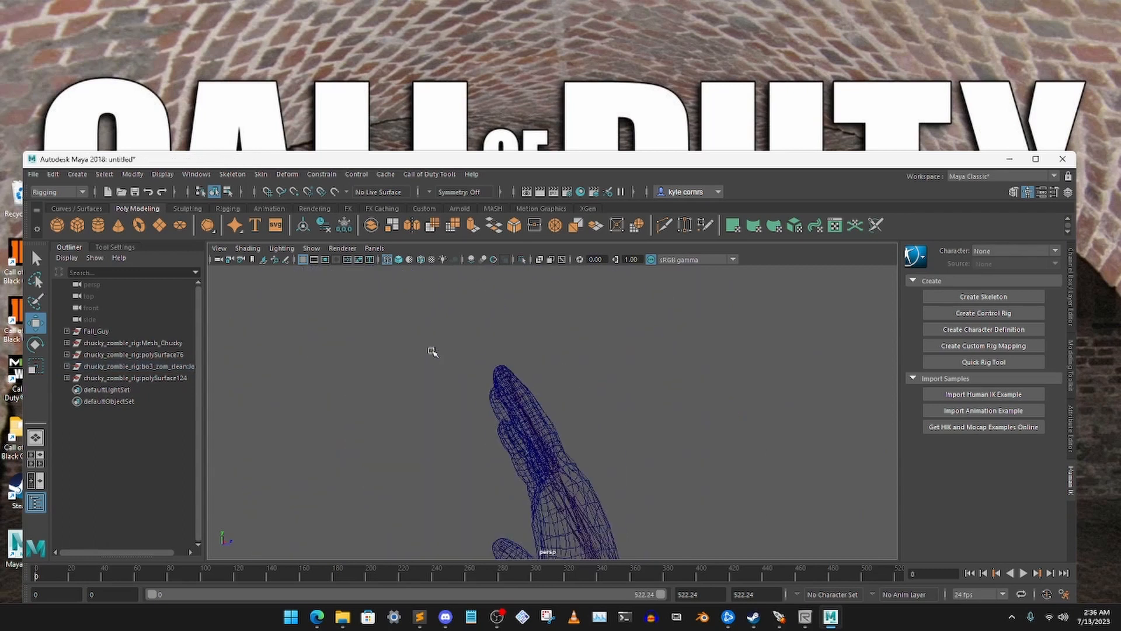
pyautogui.keyDown('alt'); pyautogui.moveTo(494, 389); pyautogui.dragTo(382, 404); pyautogui.keyUp('alt')
pyautogui.scroll(3, 493, 369)
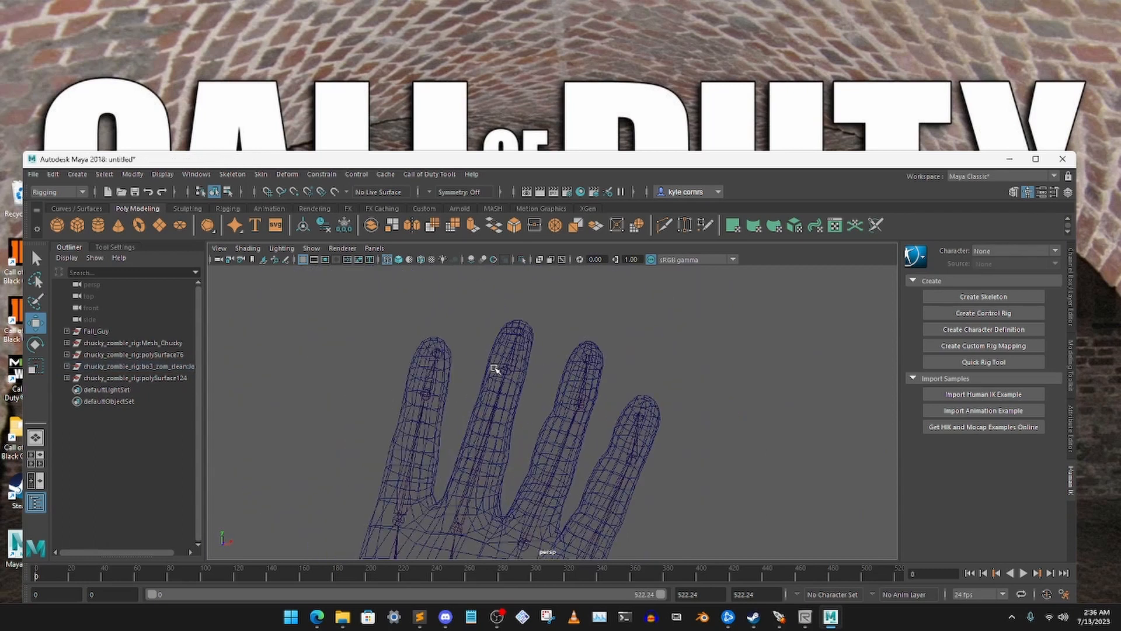
pyautogui.click(436, 353)
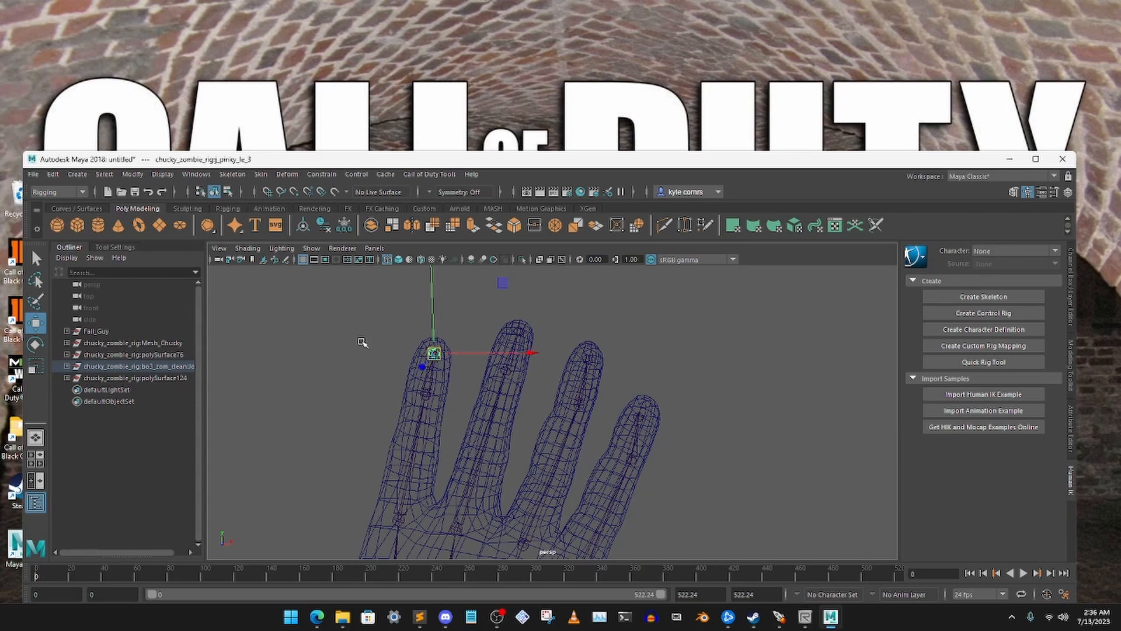
pyautogui.click(362, 342)
# Select the left wrist twist joint, wristtwist_le, and move it inside the mesh forearm
pyautogui.keyDown('alt'); pyautogui.moveTo(661, 390); pyautogui.dragTo(556, 466); pyautogui.keyUp('alt')
pyautogui.scroll(5, 552, 469)
pyautogui.keyDown('alt'); pyautogui.moveTo(520, 483); pyautogui.dragTo(539, 411, button='middle'); pyautogui.keyUp('alt')
pyautogui.moveTo(540, 412)
pyautogui.keyDown('alt'); pyautogui.mouseDown()
pyautogui.moveTo(503, 370)
pyautogui.moveTo(555, 376)
pyautogui.moveTo(496, 371)
pyautogui.moveTo(520, 363)
pyautogui.moveTo(573, 383)
pyautogui.moveTo(545, 390)
pyautogui.mouseUp(); pyautogui.keyUp('alt')
pyautogui.click(516, 329)
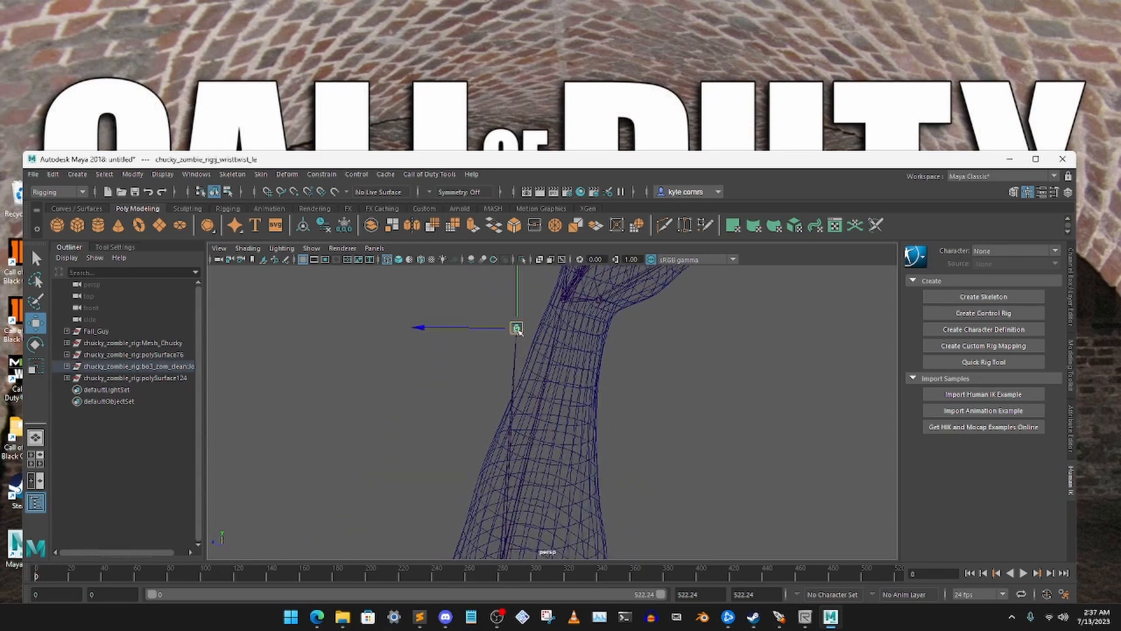
pyautogui.moveTo(518, 329); pyautogui.dragTo(552, 337)
pyautogui.click(665, 364)
# Select the right shoulder joint, shoulder_ri, and shift it toward the head to sit inside the mesh shoulder
pyautogui.keyDown('alt'); pyautogui.moveTo(608, 365); pyautogui.dragTo(540, 448); pyautogui.keyUp('alt')
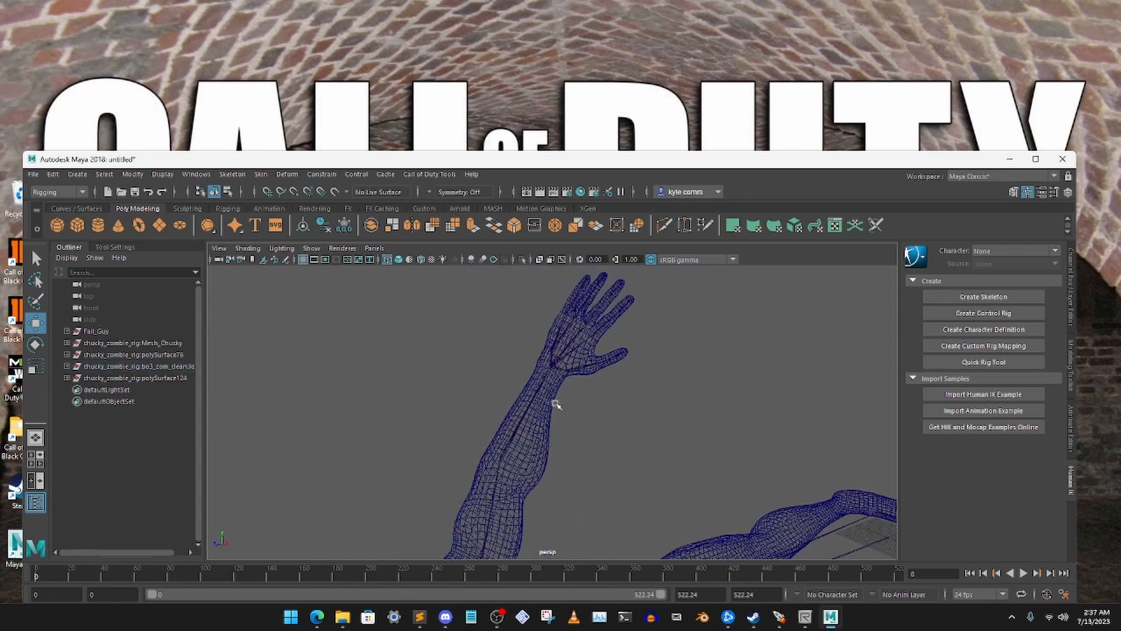
pyautogui.keyDown('alt'); pyautogui.moveTo(556, 404); pyautogui.dragTo(578, 358); pyautogui.keyUp('alt')
pyautogui.keyDown('alt'); pyautogui.moveTo(492, 381); pyautogui.dragTo(528, 415); pyautogui.keyUp('alt')
pyautogui.keyDown('alt'); pyautogui.moveTo(528, 415); pyautogui.dragTo(575, 409, button='middle'); pyautogui.keyUp('alt')
pyautogui.scroll(-3, 576, 372)
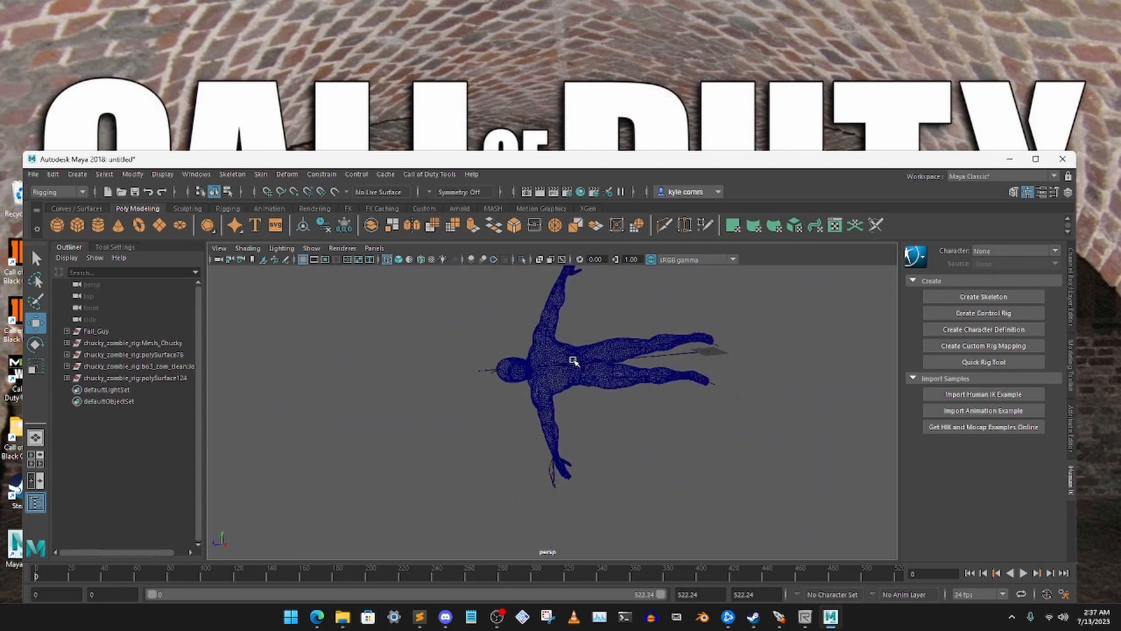
pyautogui.scroll(5, 545, 377)
pyautogui.keyDown('alt'); pyautogui.moveTo(551, 344); pyautogui.dragTo(511, 319); pyautogui.keyUp('alt')
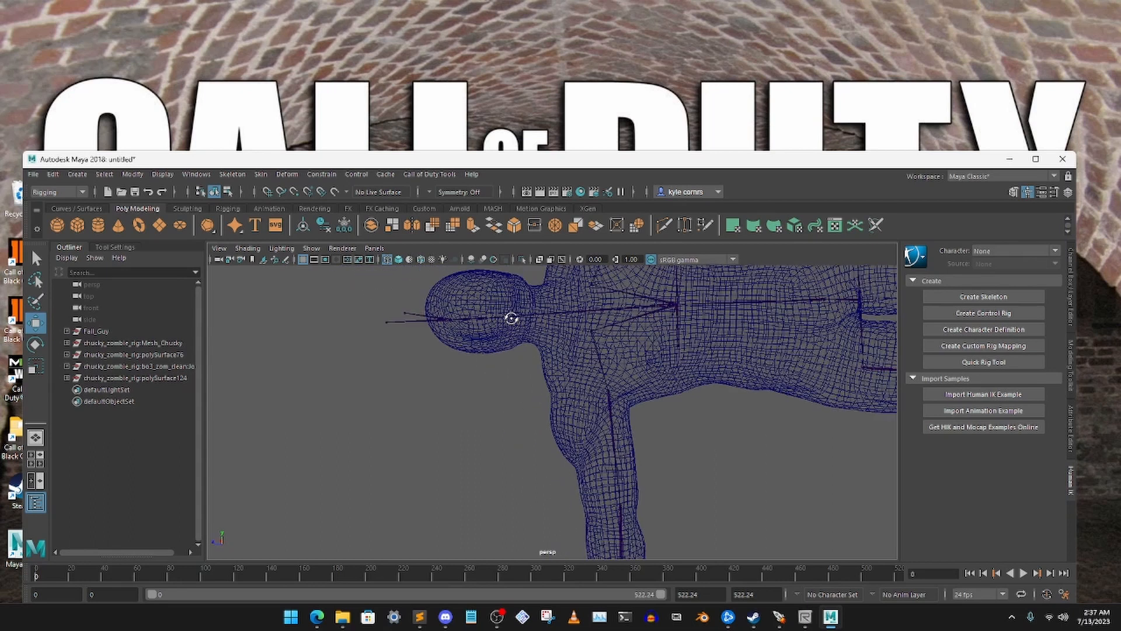
pyautogui.click(614, 418)
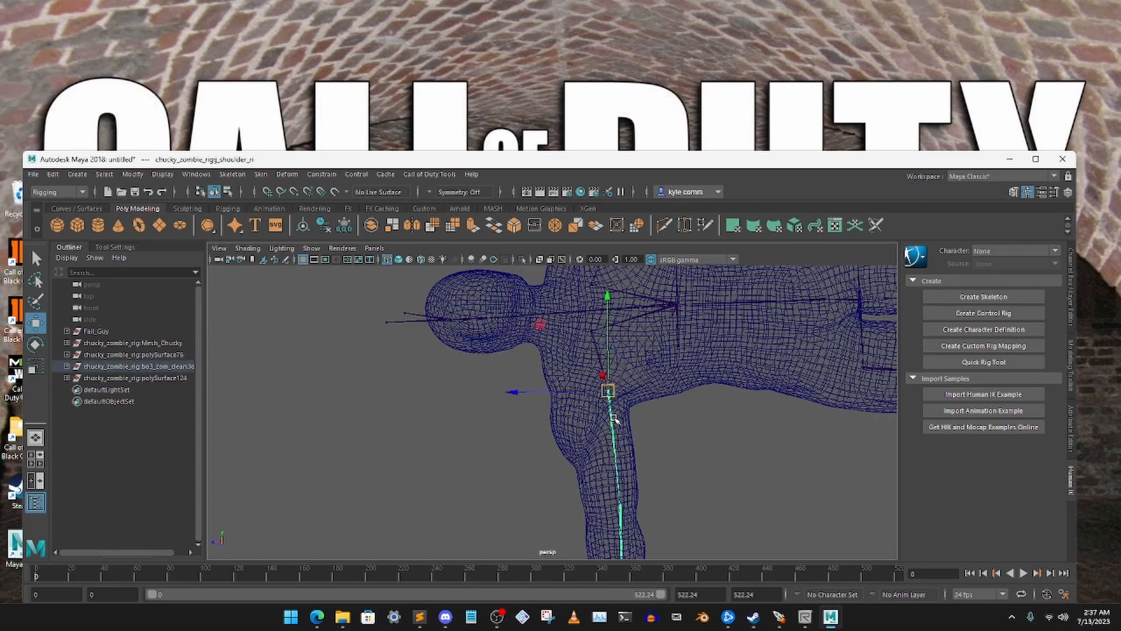
pyautogui.moveTo(568, 395); pyautogui.dragTo(542, 392)
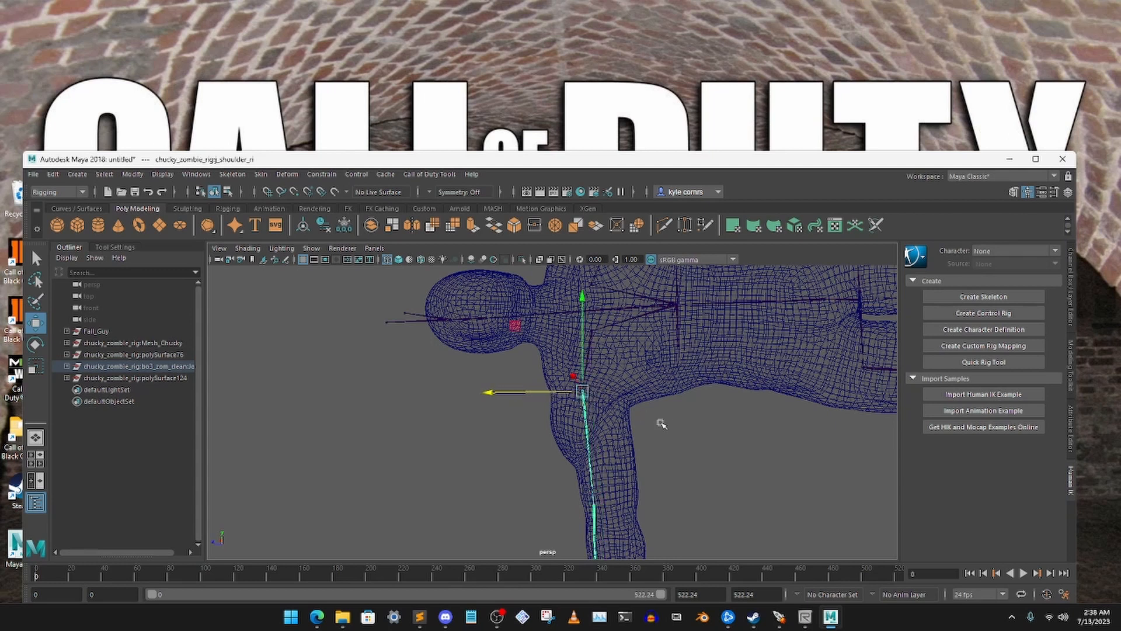
pyautogui.keyDown('alt'); pyautogui.moveTo(625, 421); pyautogui.dragTo(608, 313, button='middle'); pyautogui.keyUp('alt')
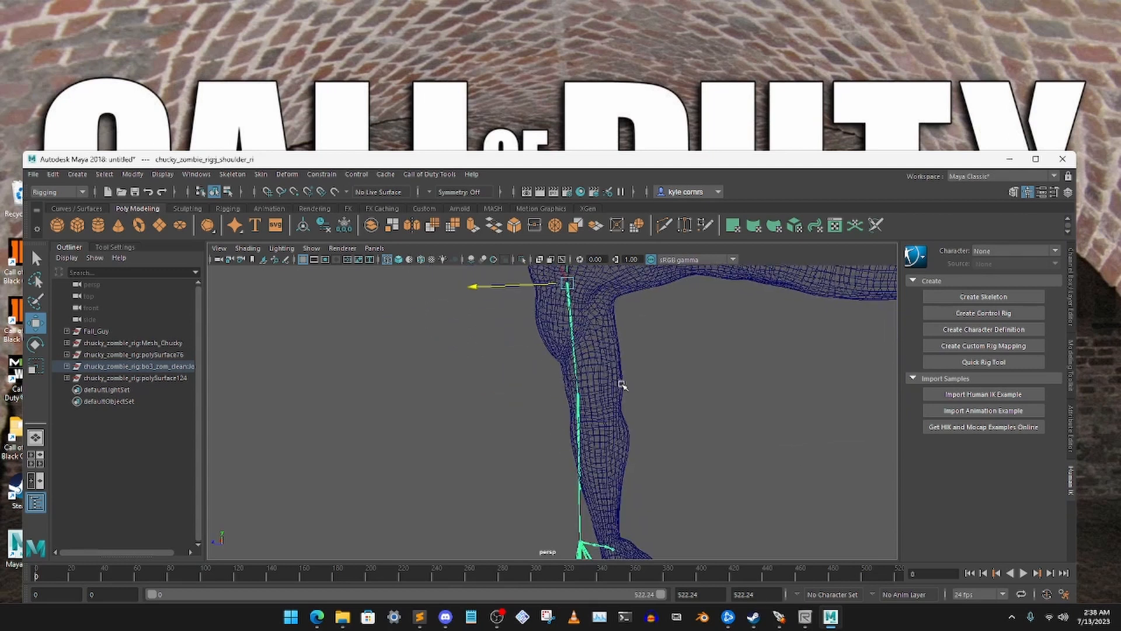
pyautogui.click(563, 407)
pyautogui.moveTo(532, 397); pyautogui.dragTo(560, 340)
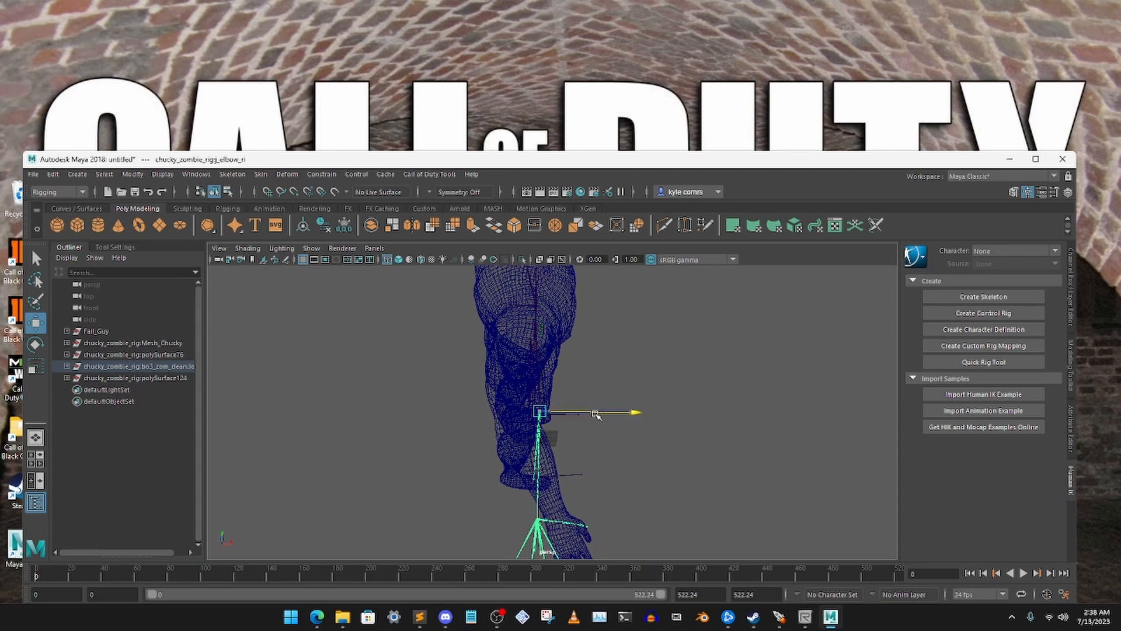
pyautogui.moveTo(594, 413)
pyautogui.mouseDown()
pyautogui.moveTo(550, 411)
pyautogui.moveTo(581, 412)
pyautogui.mouseUp()
pyautogui.hotkey('ctrl', 'z')
# Select the right elbow joint, elbow_ri, and shift it sideways to sit inside the mesh elbow
pyautogui.click(695, 402)
pyautogui.keyDown('alt'); pyautogui.moveTo(680, 375); pyautogui.dragTo(603, 336); pyautogui.keyUp('alt')
pyautogui.click(554, 339)
pyautogui.click(532, 458)
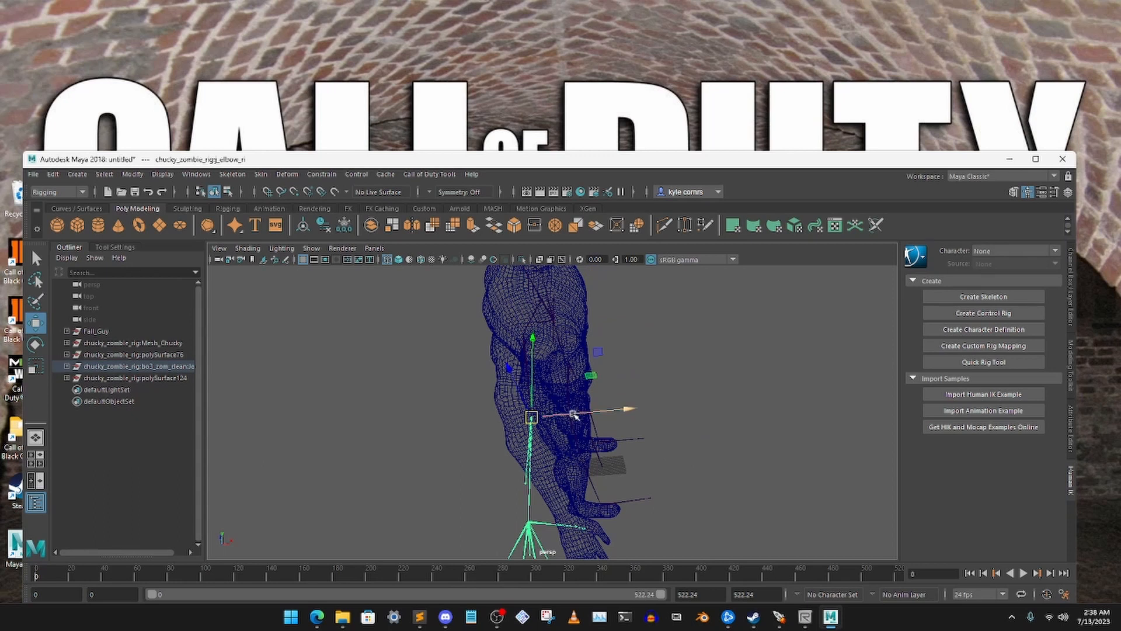
pyautogui.moveTo(573, 413)
pyautogui.mouseDown()
pyautogui.moveTo(500, 403)
pyautogui.moveTo(480, 425)
pyautogui.moveTo(668, 415)
pyautogui.moveTo(531, 430)
pyautogui.moveTo(498, 465)
pyautogui.moveTo(333, 459)
pyautogui.moveTo(533, 460)
pyautogui.moveTo(581, 424)
pyautogui.mouseUp()
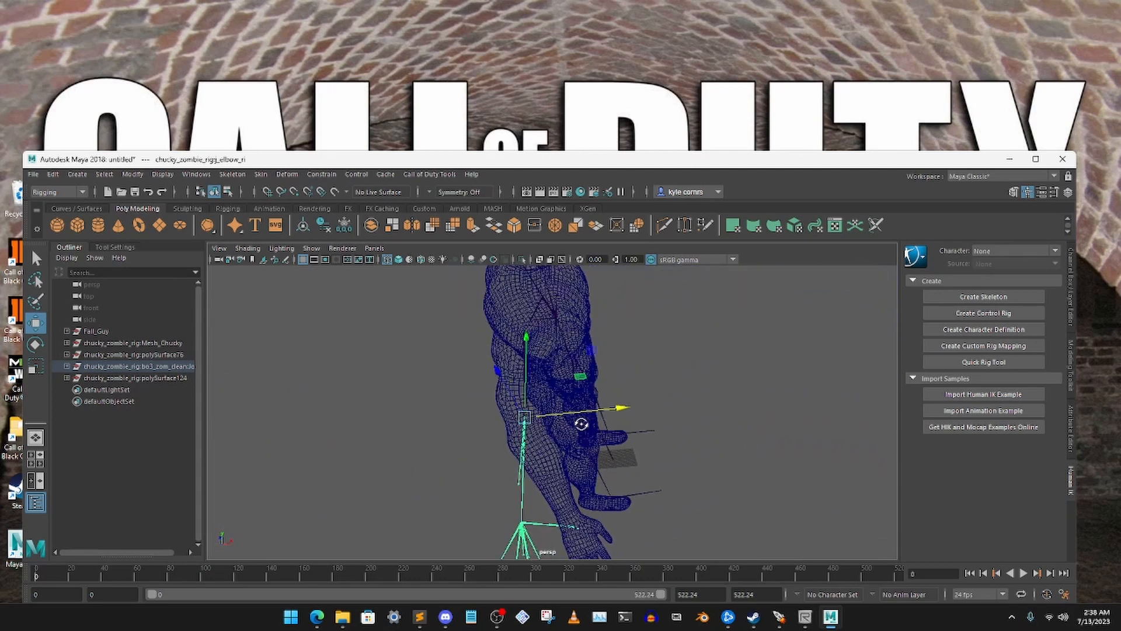
# Rotate the right elbow joint, elbow_ri, so the forearm and hand joints follow the mesh forearm
pyautogui.click(36, 345)
pyautogui.scroll(-2, 560, 426)
pyautogui.keyDown('alt'); pyautogui.moveTo(560, 423); pyautogui.dragTo(550, 324, button='middle'); pyautogui.keyUp('alt')
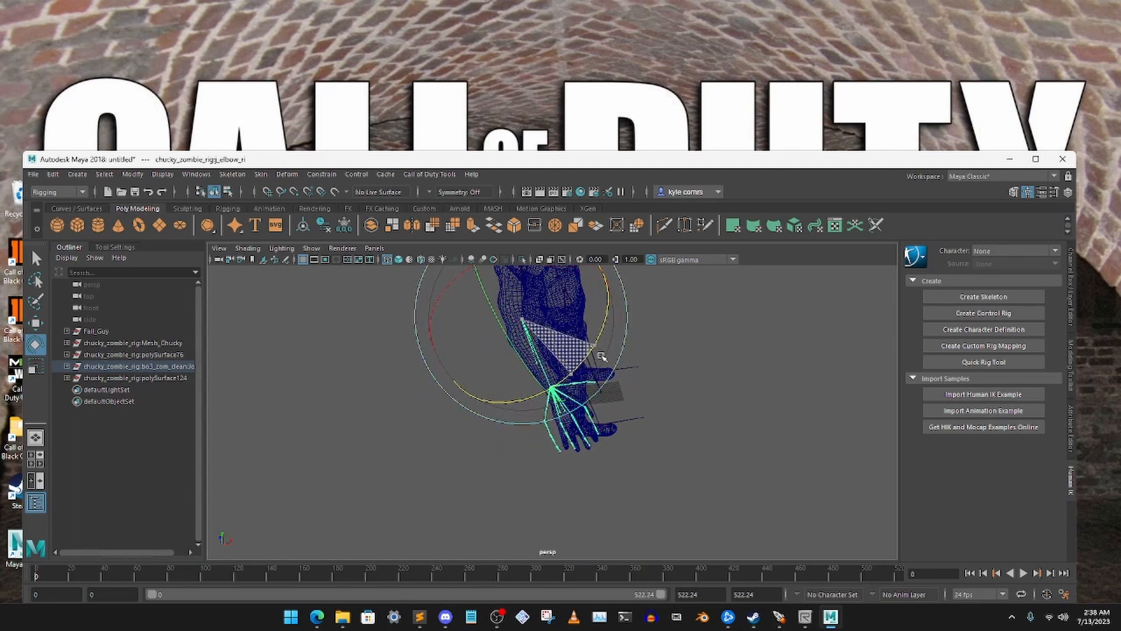
pyautogui.click(634, 361)
# Select the right wrist joint, wrist_ri, and move it inside the mesh wrist
pyautogui.keyDown('alt'); pyautogui.moveTo(554, 318); pyautogui.dragTo(671, 331); pyautogui.keyUp('alt')
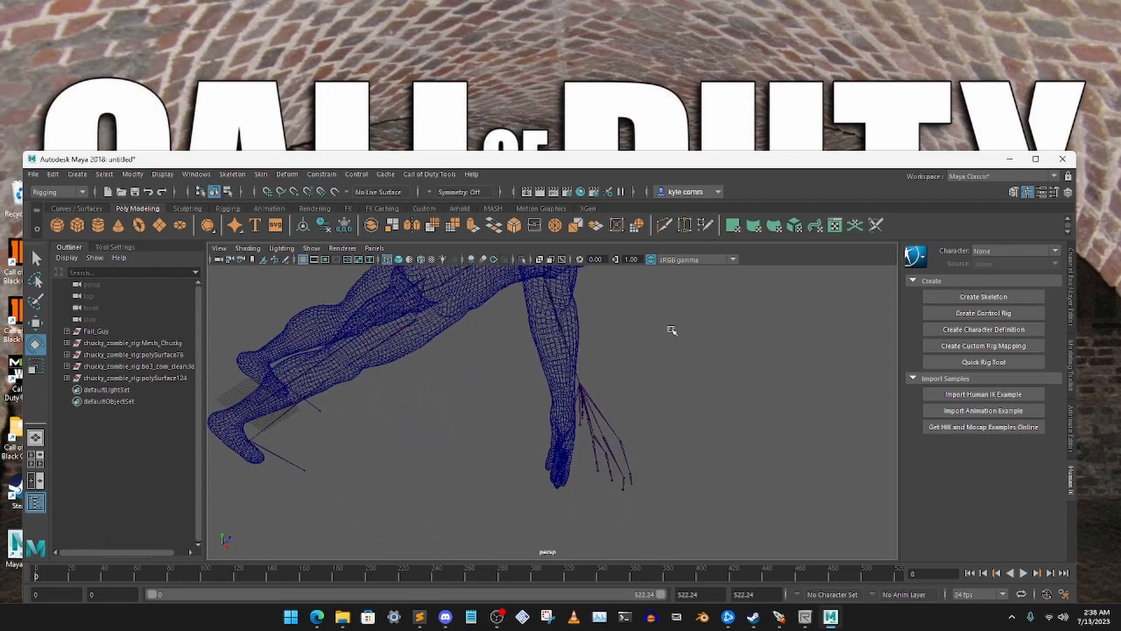
pyautogui.click(580, 384)
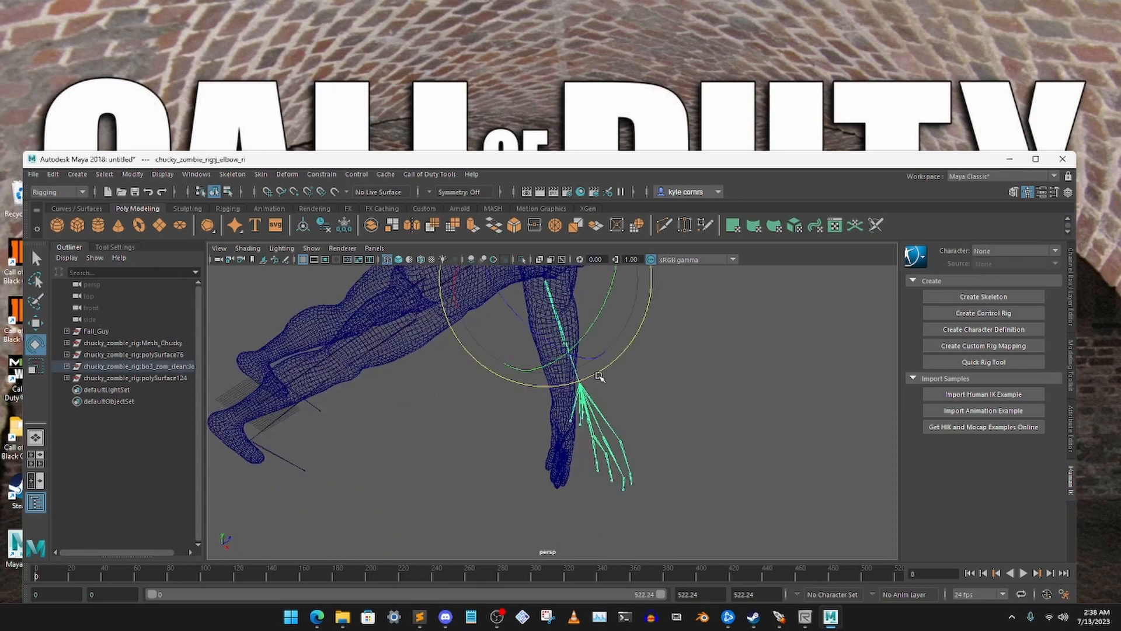
pyautogui.click(42, 322)
pyautogui.click(634, 390)
pyautogui.click(592, 408)
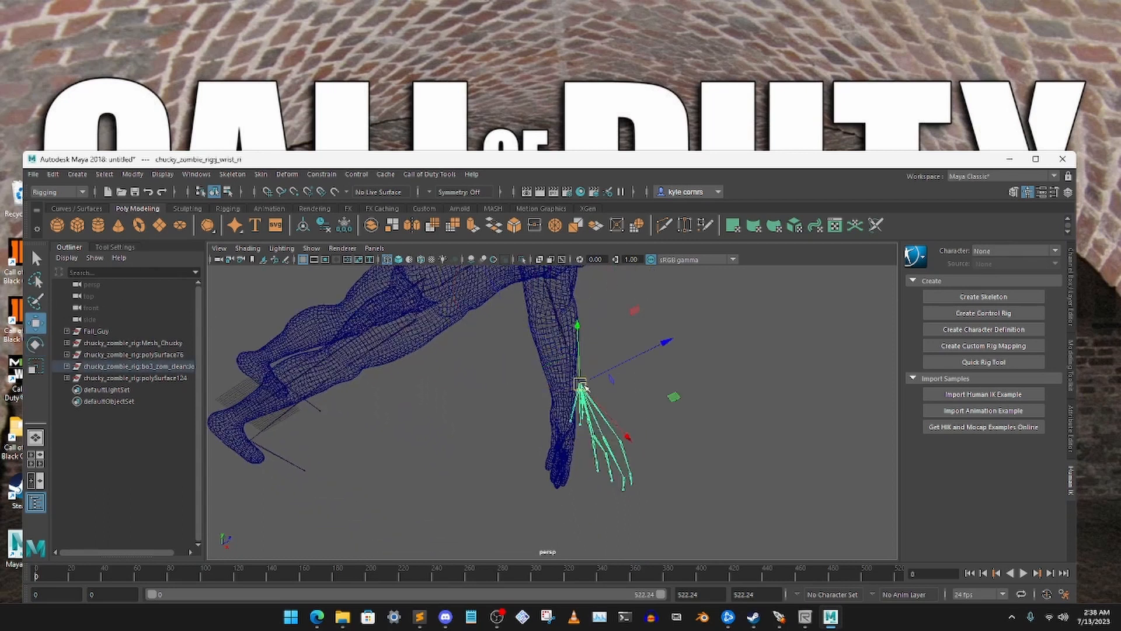
pyautogui.moveTo(585, 388)
pyautogui.keyDown('alt'); pyautogui.mouseDown()
pyautogui.moveTo(626, 351)
pyautogui.moveTo(627, 325)
pyautogui.moveTo(557, 357)
pyautogui.moveTo(569, 390)
pyautogui.mouseUp(); pyautogui.keyUp('alt')
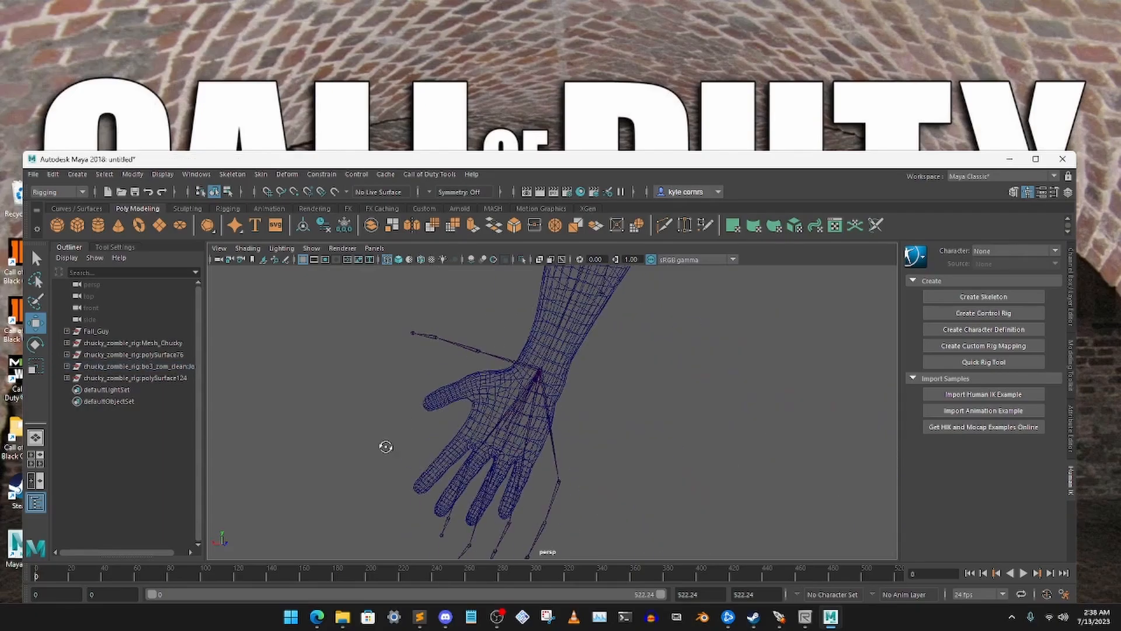
# Fit the right thumb joints to the mesh thumb, moving the tip joint, thumb_ri_3, inside the thumb tip
pyautogui.keyDown('alt'); pyautogui.moveTo(385, 445); pyautogui.dragTo(549, 385); pyautogui.keyUp('alt')
pyautogui.click(575, 357)
pyautogui.keyDown('alt'); pyautogui.moveTo(549, 385); pyautogui.dragTo(578, 403); pyautogui.keyUp('alt')
pyautogui.click(565, 371)
pyautogui.click(560, 371)
pyautogui.press('e')
pyautogui.keyDown('alt'); pyautogui.moveTo(578, 403); pyautogui.dragTo(473, 459); pyautogui.keyUp('alt')
pyautogui.click(406, 415)
pyautogui.press('w')
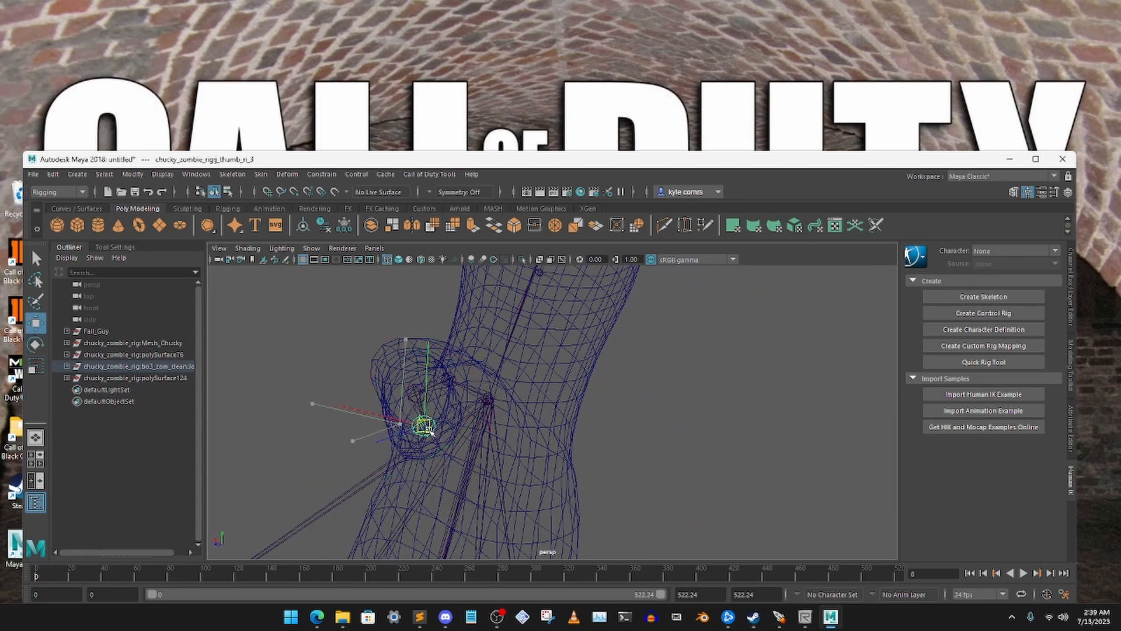
pyautogui.keyDown('alt'); pyautogui.moveTo(426, 425); pyautogui.dragTo(455, 461); pyautogui.keyUp('alt')
# Position the right index and middle finger joints inside their mesh fingers
pyautogui.click(506, 282)
pyautogui.click(507, 282)
pyautogui.moveTo(456, 461); pyautogui.dragTo(643, 409)
pyautogui.moveTo(712, 461); pyautogui.dragTo(533, 413)
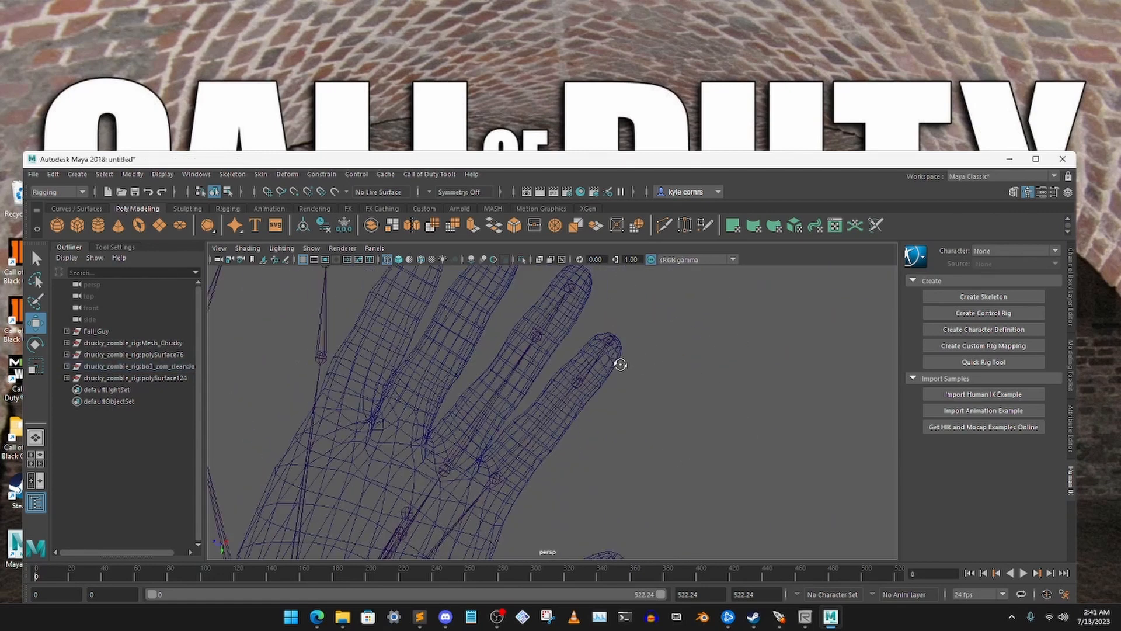
# Move the right ring finger's base joint, ringbase_ri, into the mesh palm and ring_ri_1 into the ring finger
pyautogui.click(325, 358)
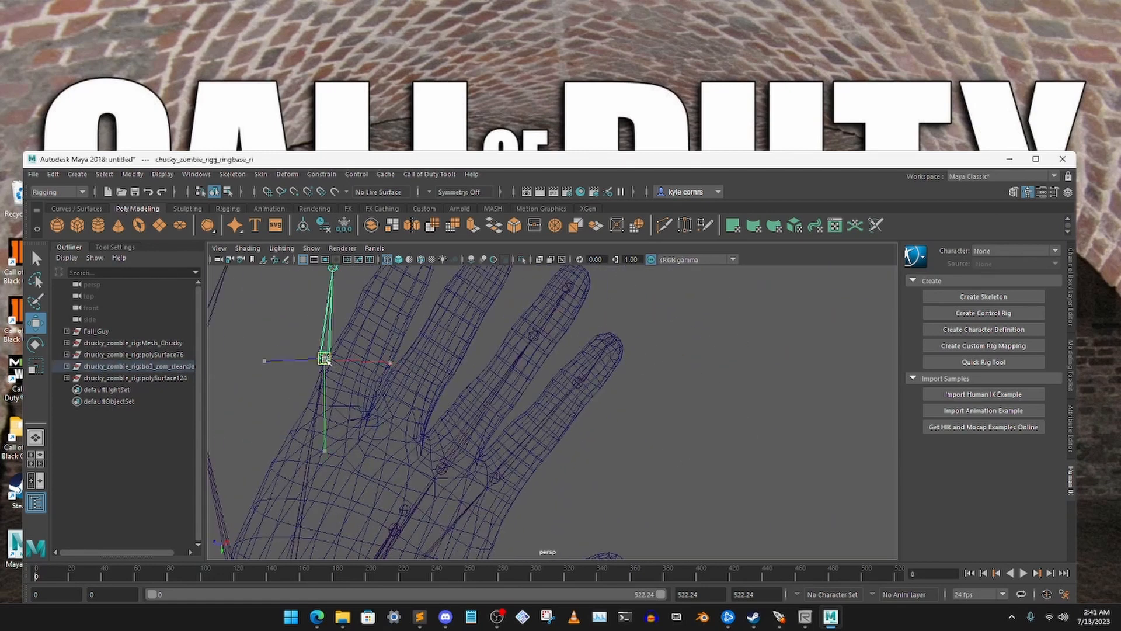
pyautogui.moveTo(326, 359); pyautogui.dragTo(386, 440)
pyautogui.keyDown('alt'); pyautogui.moveTo(385, 441); pyautogui.dragTo(542, 449); pyautogui.keyUp('alt')
pyautogui.keyDown('alt'); pyautogui.moveTo(543, 448); pyautogui.dragTo(549, 386); pyautogui.keyUp('alt')
pyautogui.click(465, 323)
pyautogui.moveTo(465, 323); pyautogui.dragTo(552, 333)
pyautogui.keyDown('alt'); pyautogui.moveTo(552, 333); pyautogui.dragTo(478, 351); pyautogui.keyUp('alt')
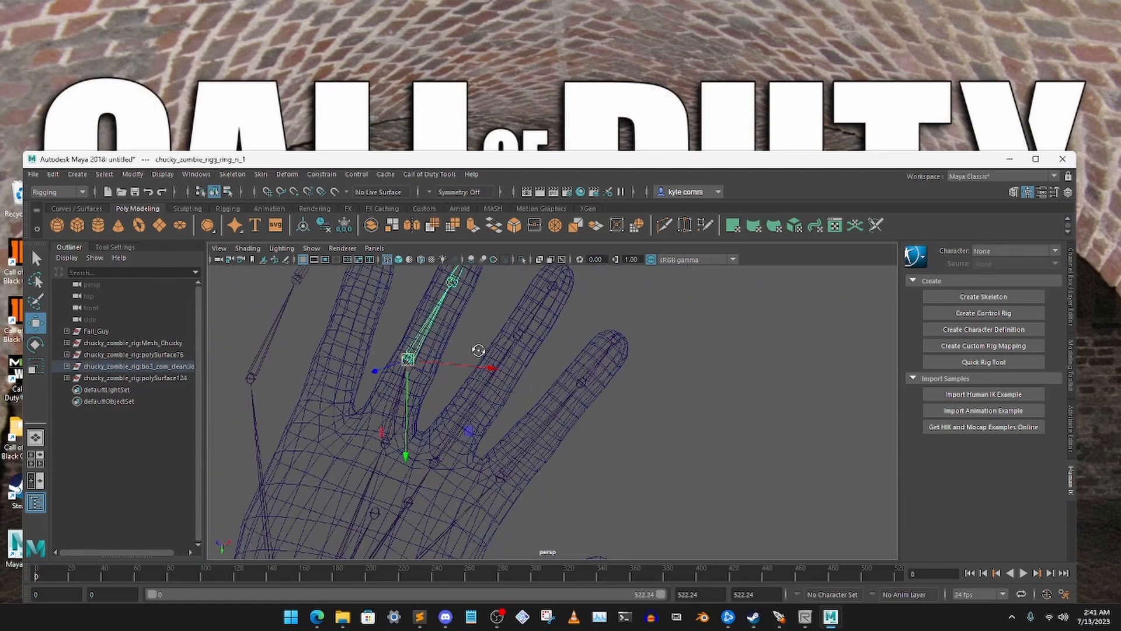
# Position the right ring finger's outer joints in the mesh finger, moving ring_ri_3 to the centre of the fingertip
pyautogui.click(452, 281)
pyautogui.keyDown('alt'); pyautogui.moveTo(452, 282); pyautogui.dragTo(380, 438); pyautogui.keyUp('alt')
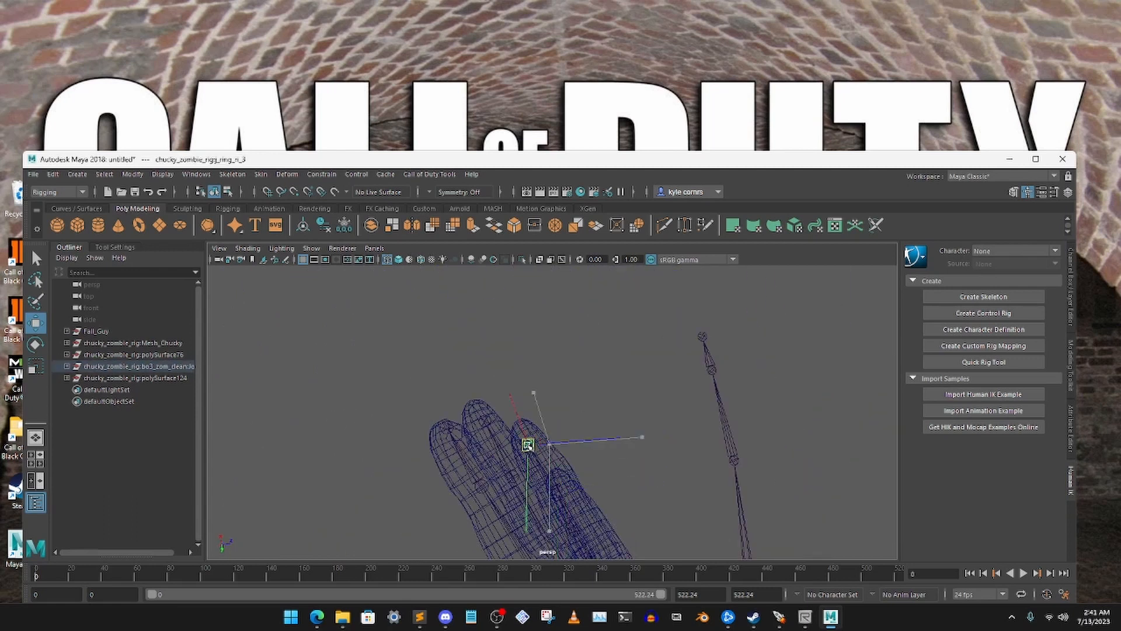
pyautogui.keyDown('alt'); pyautogui.moveTo(527, 445); pyautogui.dragTo(461, 373); pyautogui.keyUp('alt')
# Position the right pinky's base and middle joints inside the mesh hand and pinky
pyautogui.click(358, 367)
pyautogui.keyDown('alt'); pyautogui.moveTo(358, 367); pyautogui.dragTo(549, 378); pyautogui.keyUp('alt')
pyautogui.scroll(-5, 683, 427)
pyautogui.click(738, 441)
pyautogui.keyDown('alt'); pyautogui.moveTo(549, 378); pyautogui.dragTo(695, 366); pyautogui.keyUp('alt')
pyautogui.scroll(-3, 695, 365)
pyautogui.click(480, 416)
pyautogui.moveTo(480, 417); pyautogui.dragTo(497, 398)
# Select the right pinky's tip joint, pinky_ri_3, and move it inside the mesh fingertip
pyautogui.click(476, 277)
pyautogui.keyDown('alt'); pyautogui.moveTo(481, 282); pyautogui.dragTo(489, 394, button='middle'); pyautogui.keyUp('alt')
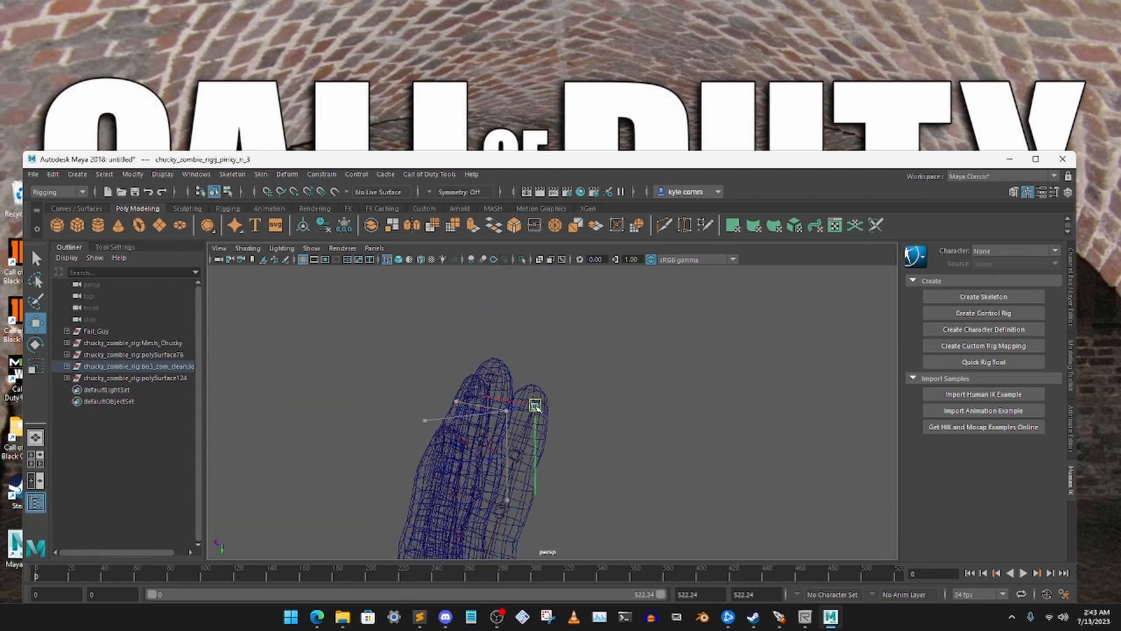
pyautogui.click(500, 464)
pyautogui.keyDown('alt'); pyautogui.moveTo(536, 407); pyautogui.dragTo(571, 440); pyautogui.keyUp('alt')
pyautogui.click(576, 390)
pyautogui.scroll(-4, 681, 375)
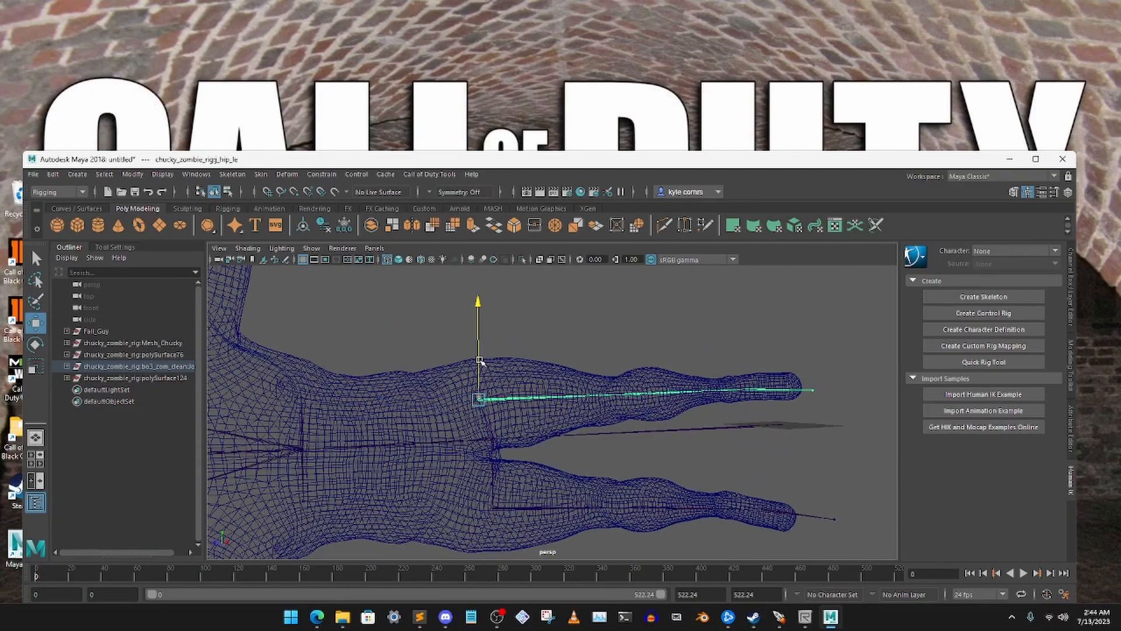
# Position the leg joints of the rig inside the legs of the mesh body
pyautogui.keyDown('alt'); pyautogui.moveTo(596, 351); pyautogui.dragTo(718, 412); pyautogui.keyUp('alt')
pyautogui.click(718, 412)
pyautogui.moveTo(717, 363); pyautogui.dragTo(752, 328)
pyautogui.click(768, 453)
pyautogui.keyDown('alt'); pyautogui.moveTo(768, 453); pyautogui.dragTo(773, 400); pyautogui.keyUp('alt')
pyautogui.scroll(-14, 673, 421)
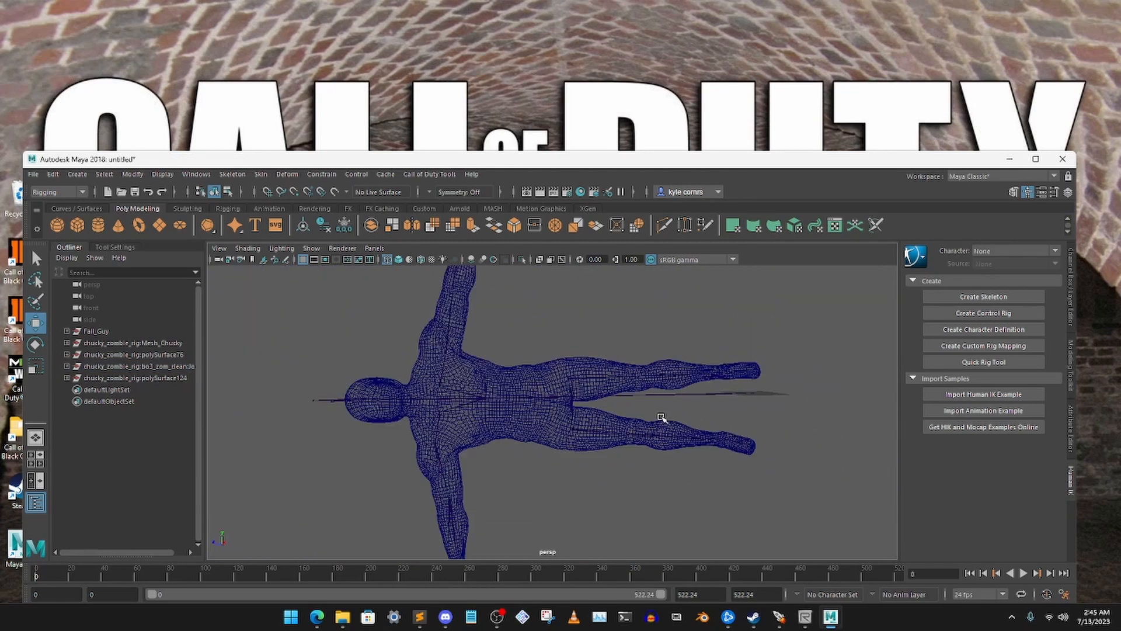
# Check the skeleton's fit inside the whole body in shaded and wireframe display
pyautogui.press('5')
pyautogui.scroll(3, 689, 438)
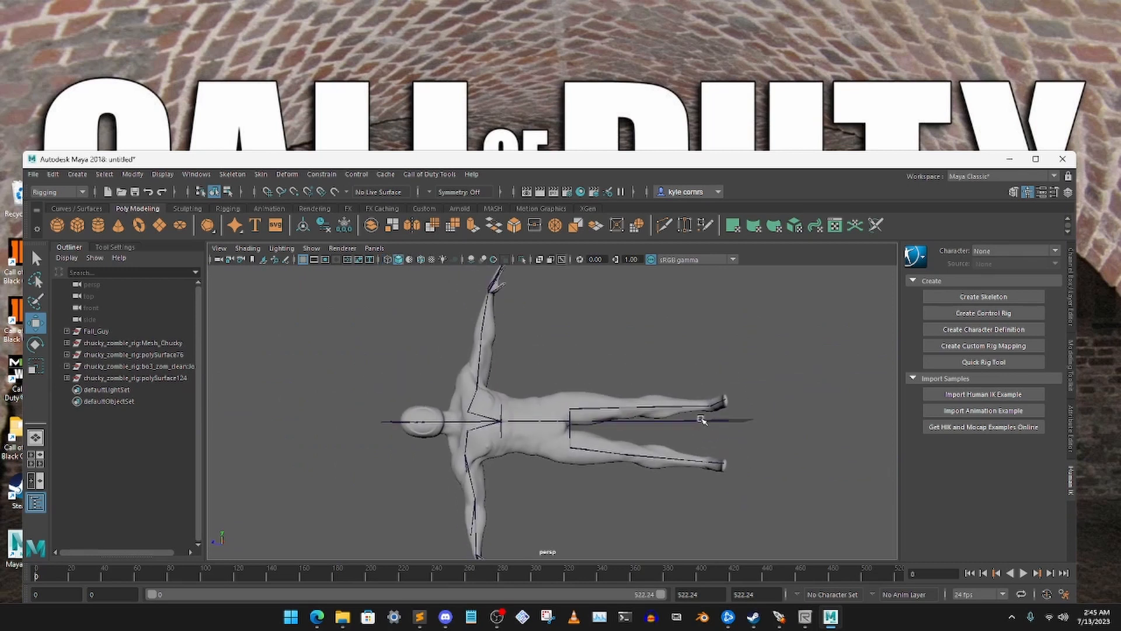
pyautogui.moveTo(493, 295)
pyautogui.keyDown('alt'); pyautogui.mouseDown()
pyautogui.moveTo(583, 300)
pyautogui.moveTo(564, 374)
pyautogui.moveTo(522, 409)
pyautogui.moveTo(501, 363)
pyautogui.mouseUp(); pyautogui.keyUp('alt')
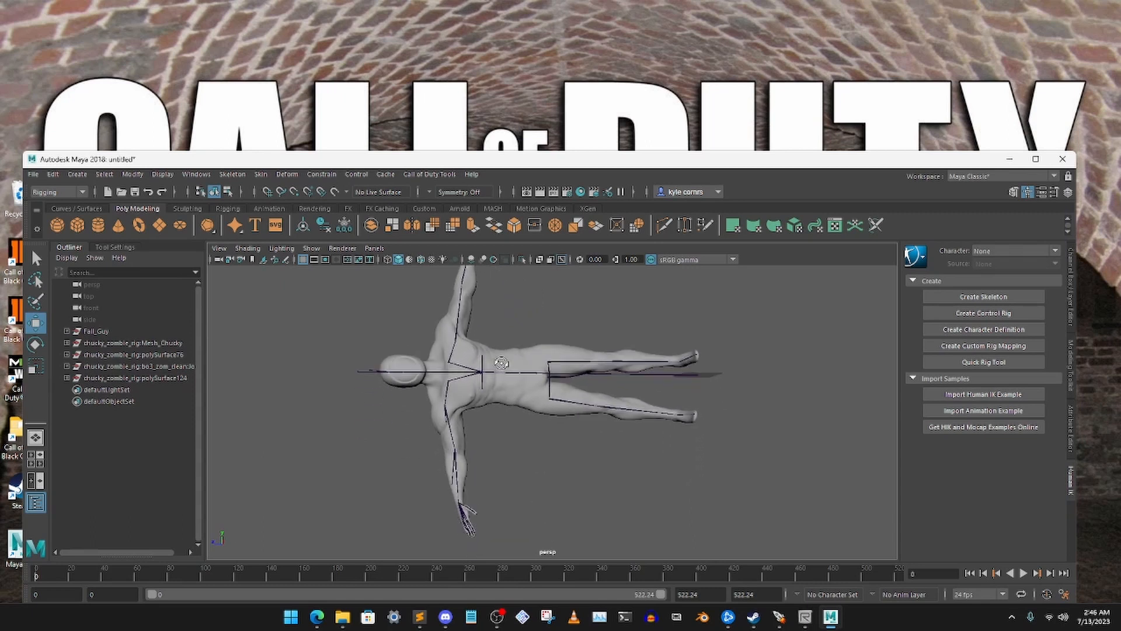
pyautogui.click(388, 260)
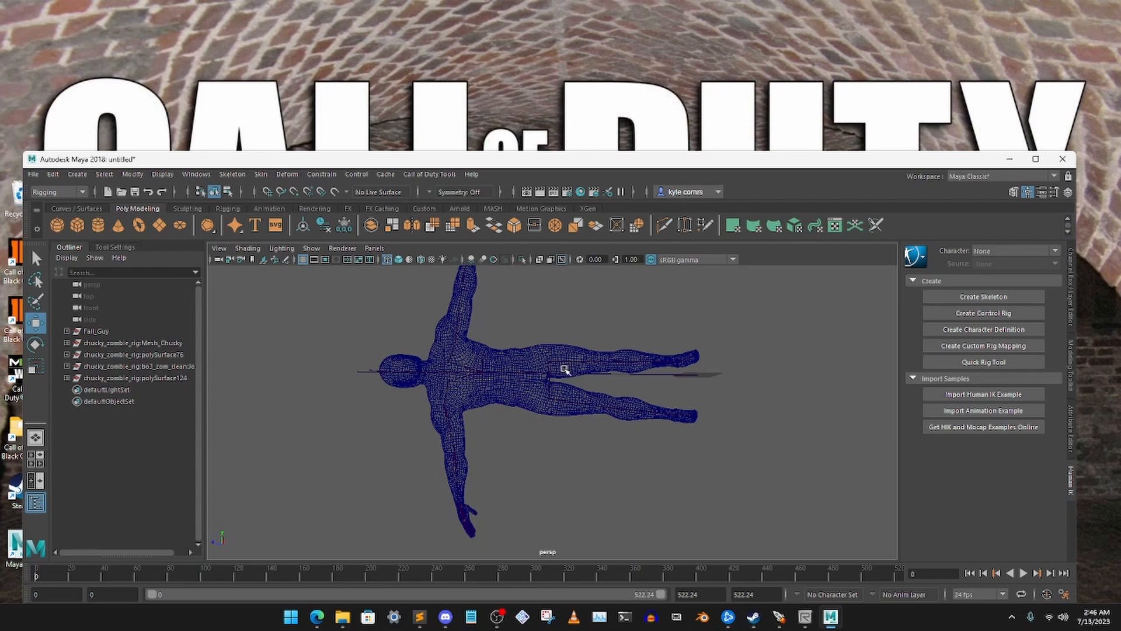
pyautogui.keyDown('alt'); pyautogui.moveTo(558, 369); pyautogui.dragTo(548, 396, button='middle'); pyautogui.keyUp('alt')
pyautogui.scroll(-1, 545, 366)
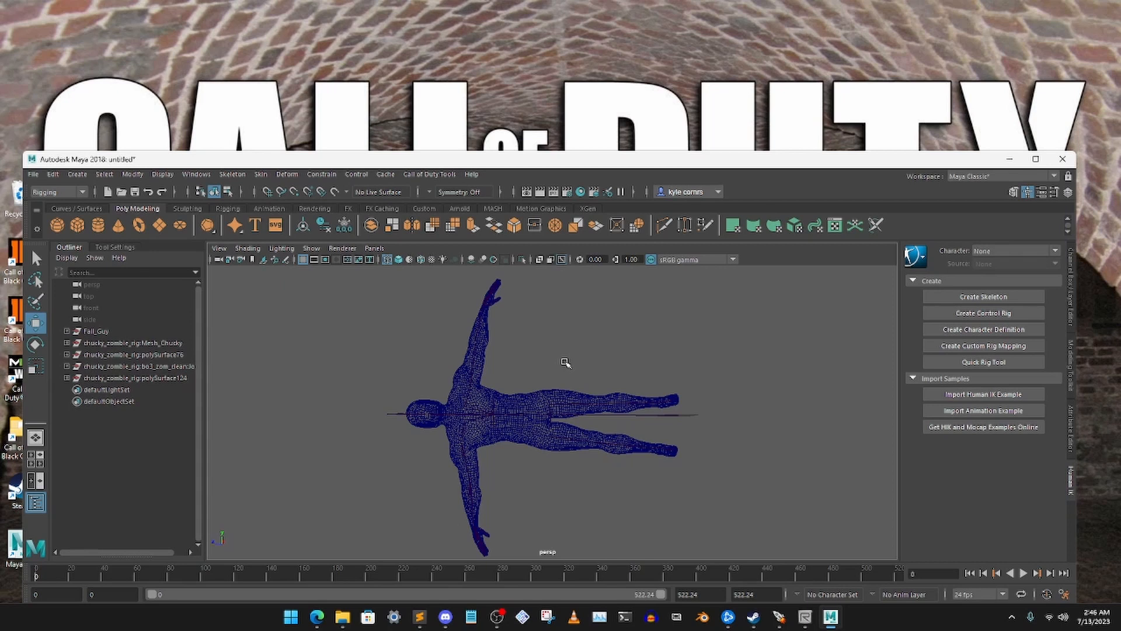
# Display the model shaded and inspect which mesh the Fall_Guy group contains by selecting its Body object
pyautogui.click(36, 258)
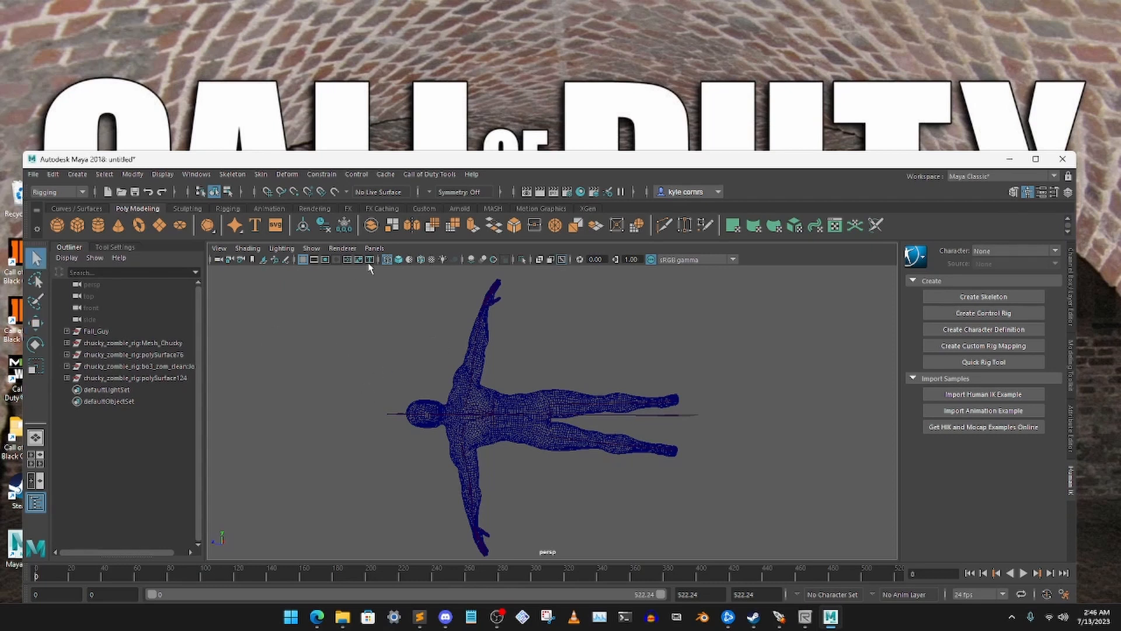
pyautogui.click(398, 259)
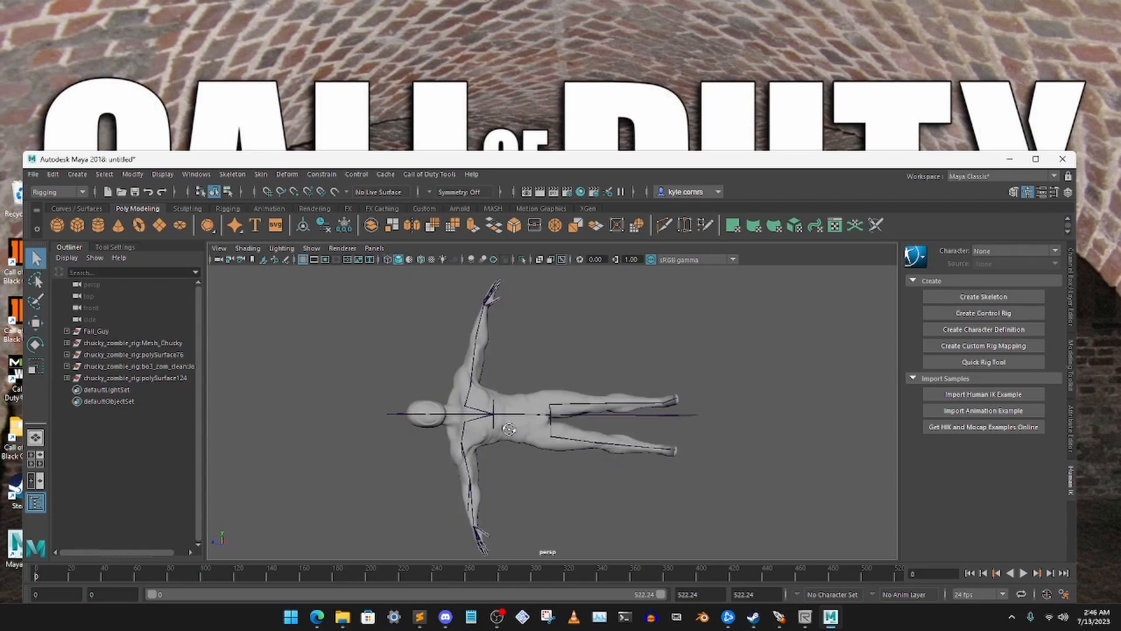
pyautogui.click(557, 446)
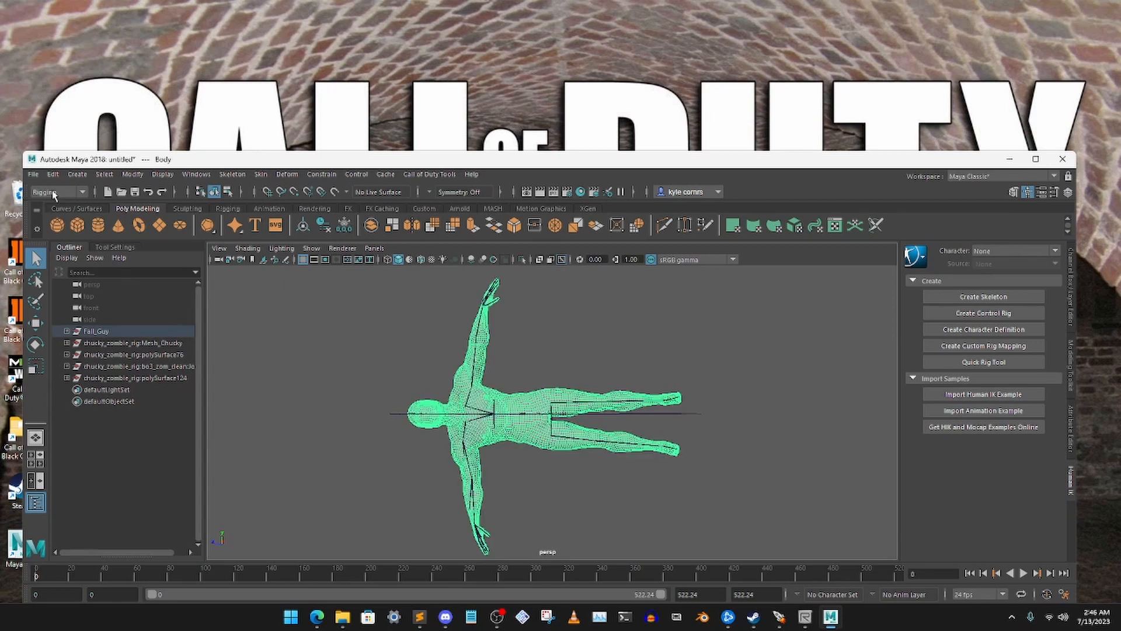
pyautogui.click(316, 372)
pyautogui.click(66, 331)
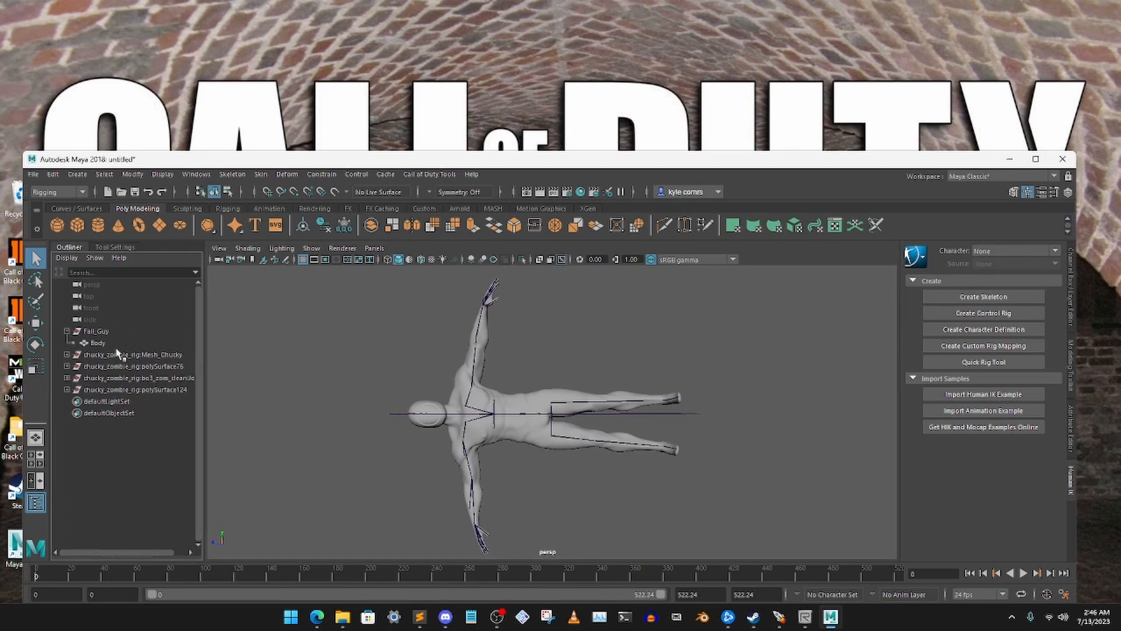
pyautogui.click(111, 346)
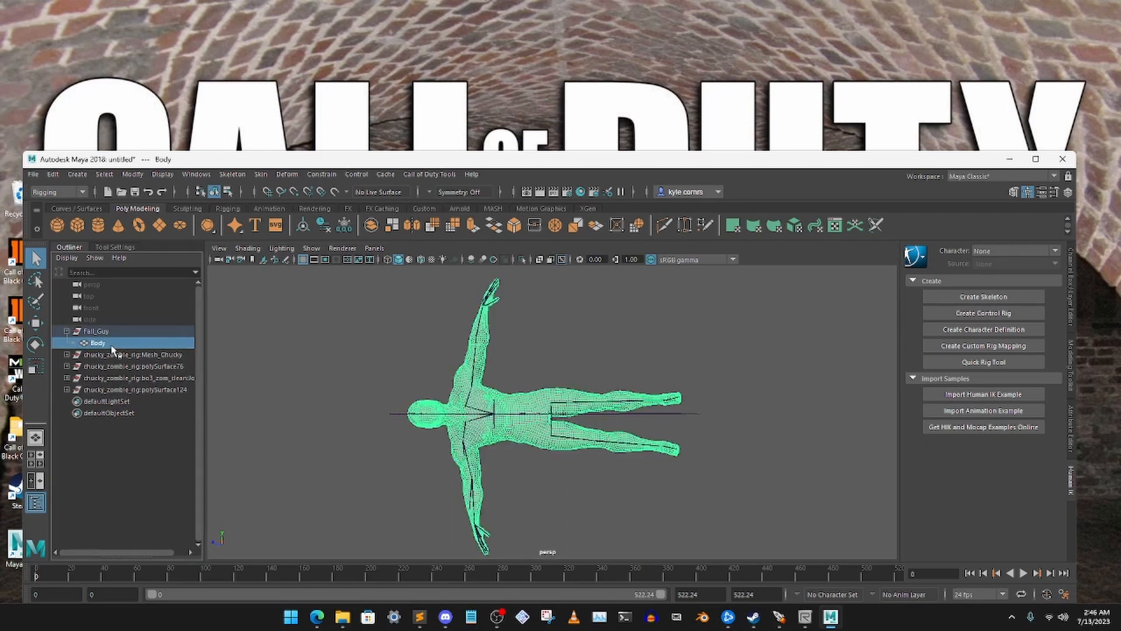
pyautogui.click(66, 331)
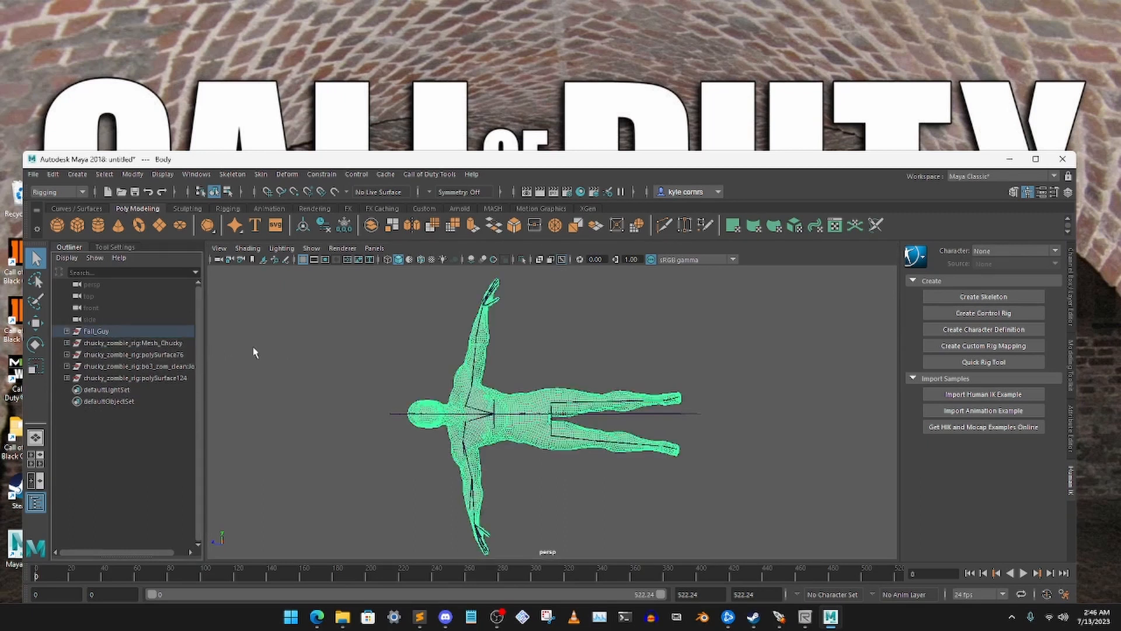
pyautogui.click(311, 357)
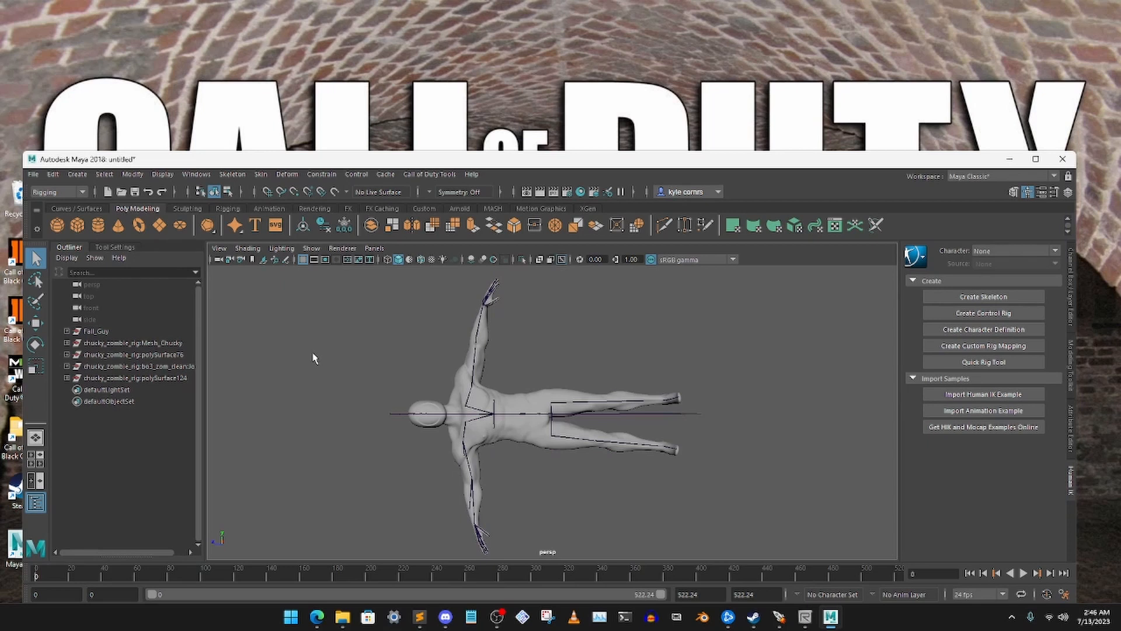
# Switch the menu set from Rigging to Modeling
pyautogui.moveTo(512, 154); pyautogui.dragTo(507, 195)
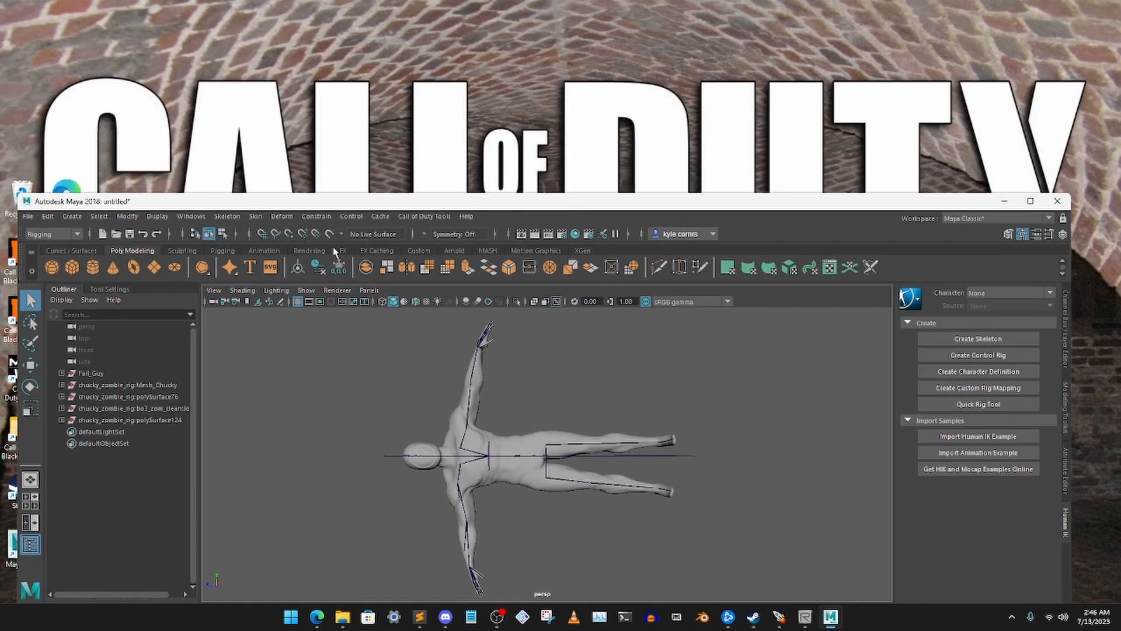
pyautogui.click(57, 235)
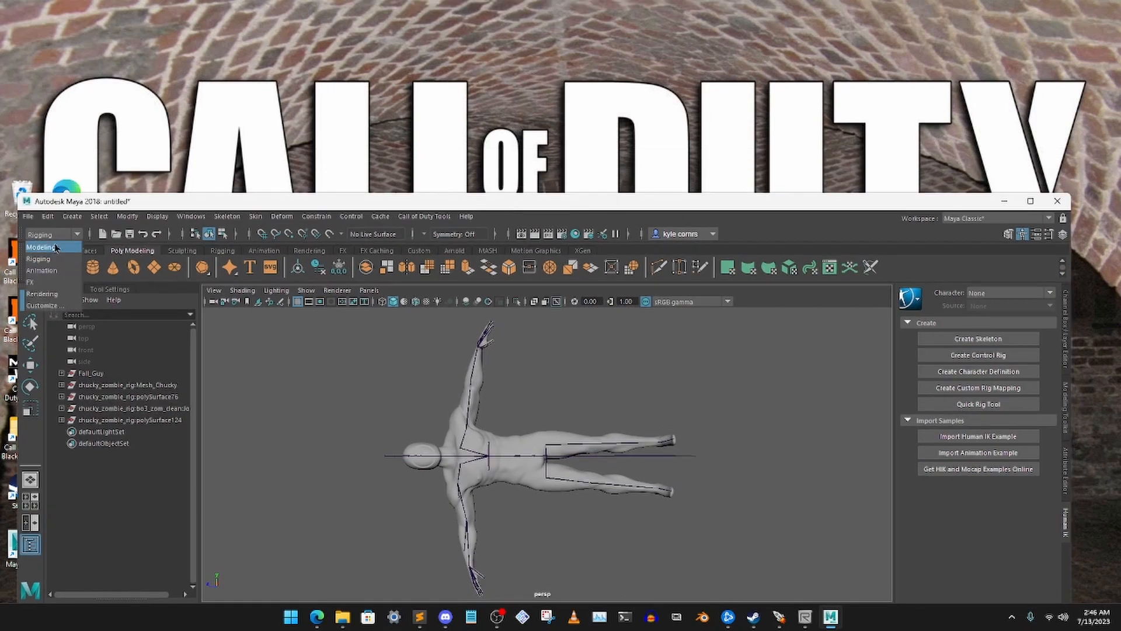
pyautogui.click(52, 249)
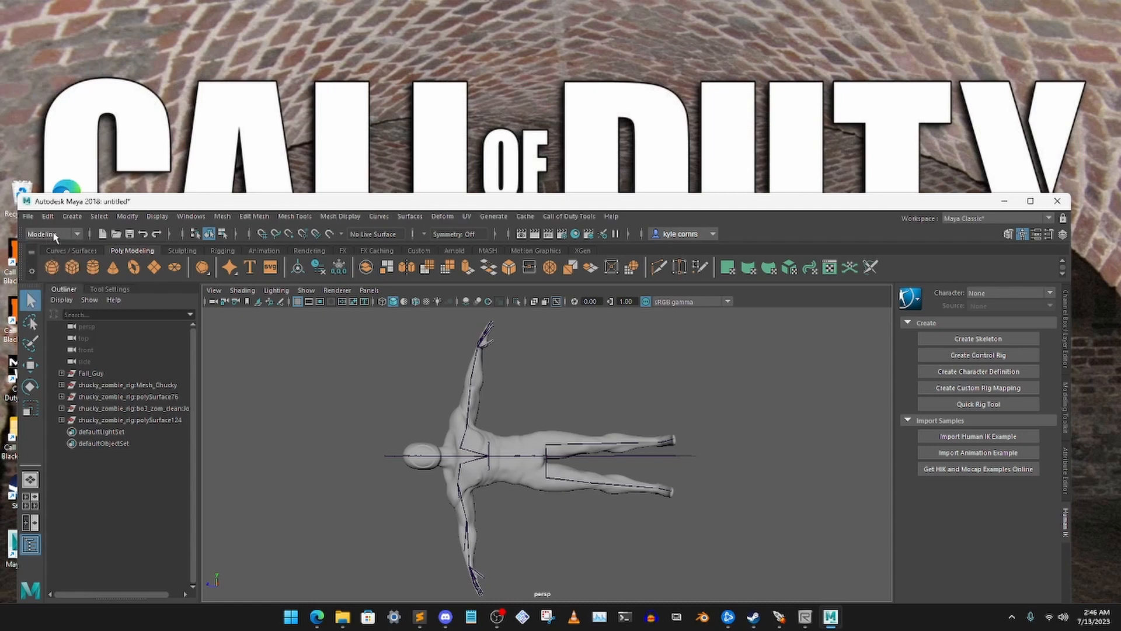
pyautogui.click(54, 235)
pyautogui.click(52, 247)
pyautogui.click(41, 234)
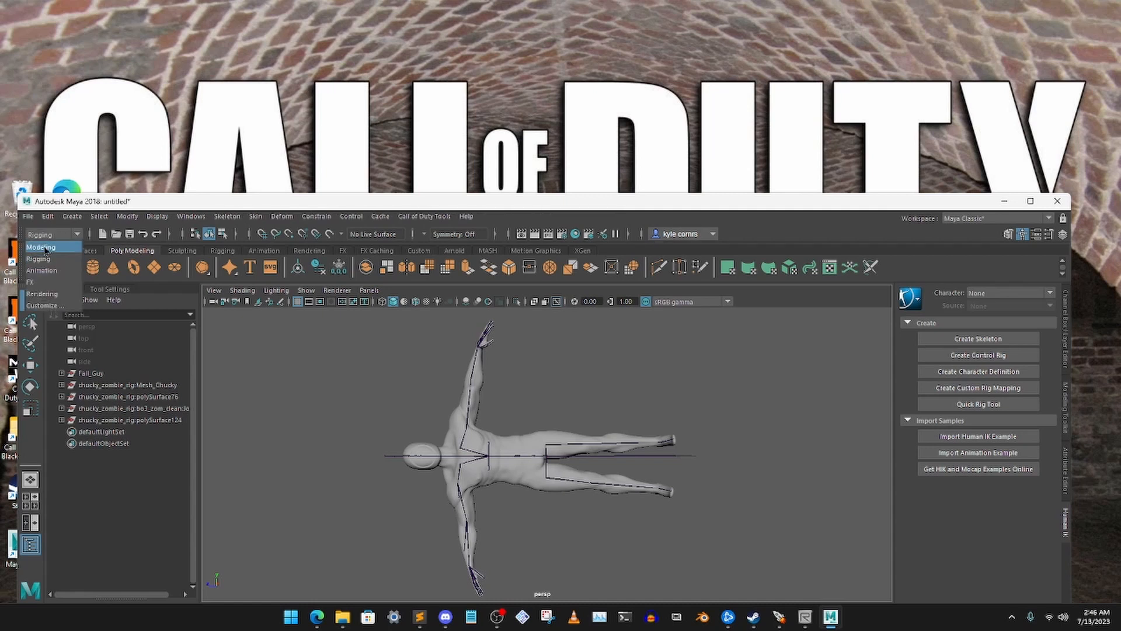
pyautogui.click(50, 249)
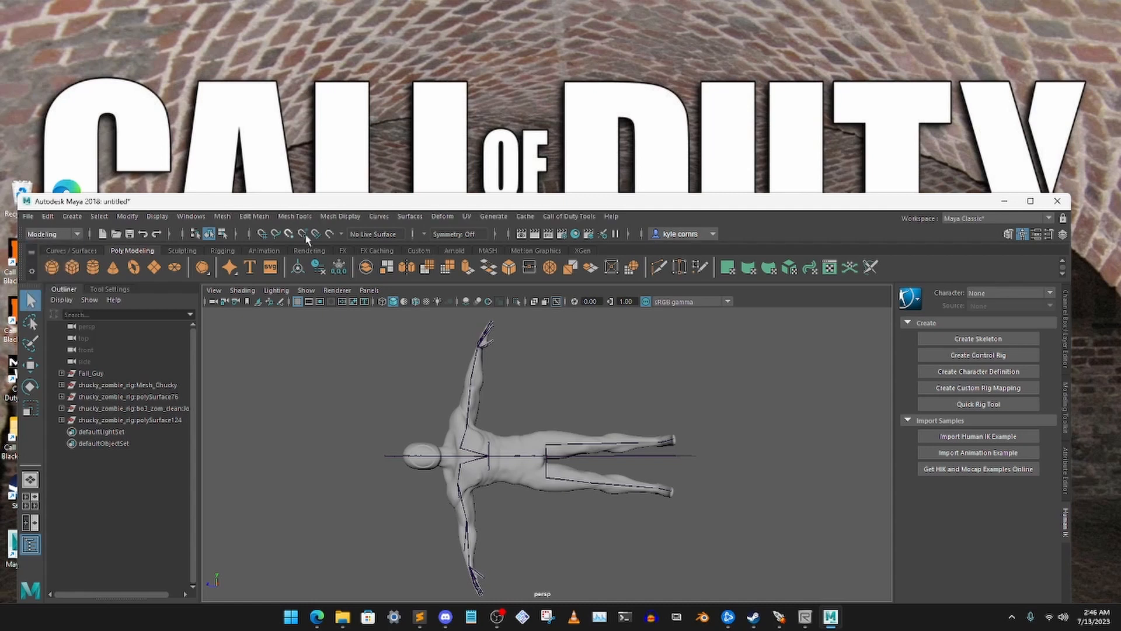
pyautogui.click(450, 444)
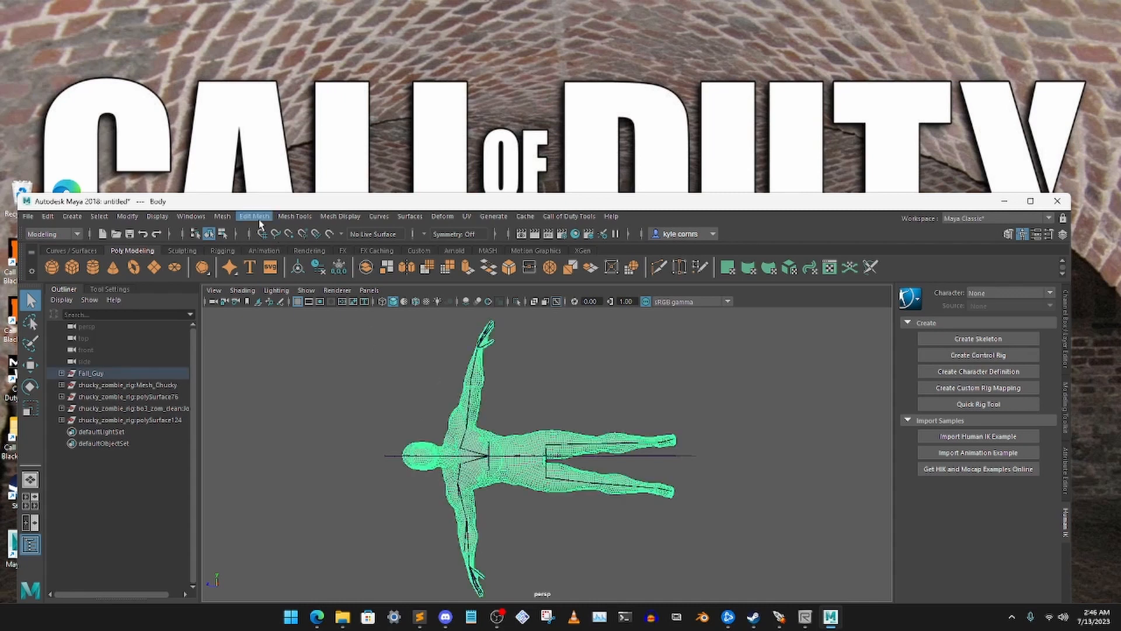
pyautogui.click(222, 216)
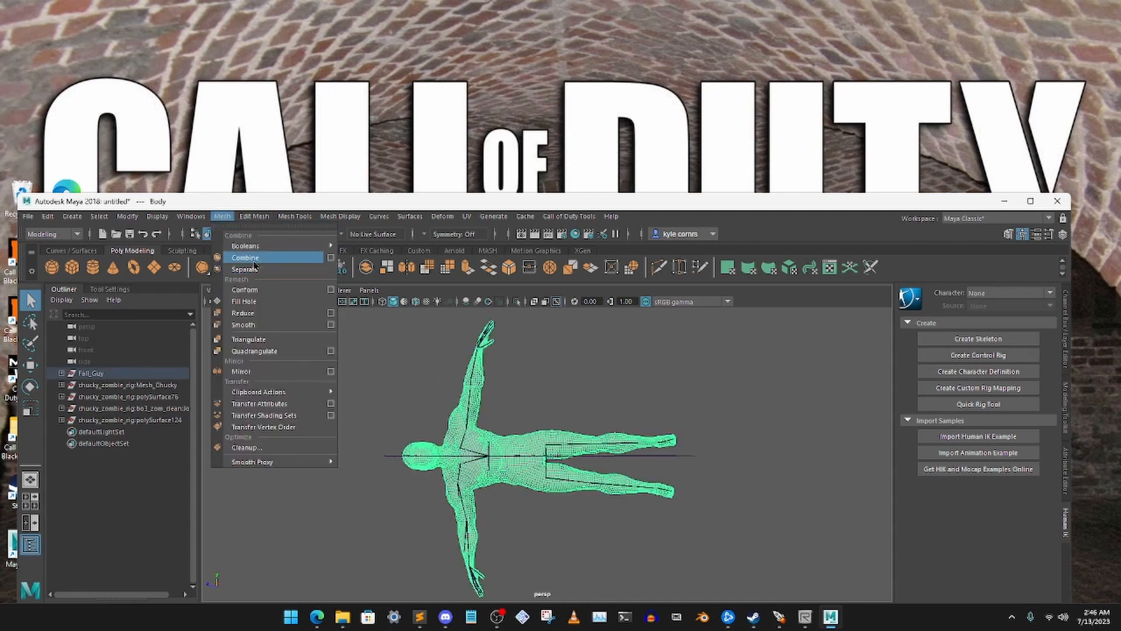
pyautogui.click(390, 341)
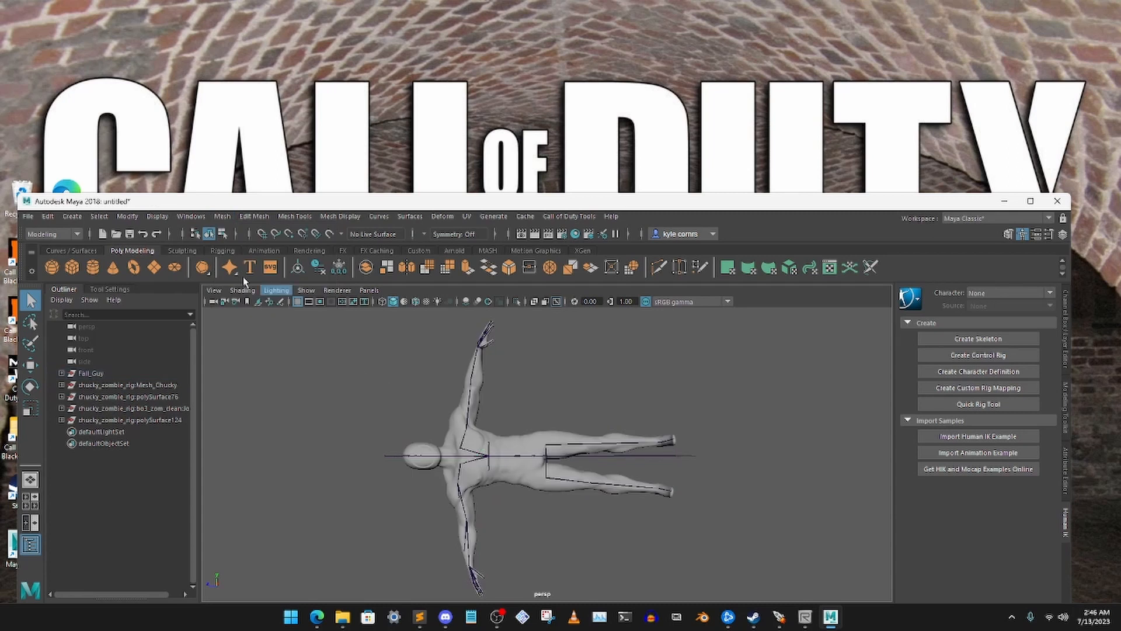
# Switch the menu set to Rigging and select the whole joint hierarchy together with the Fall_Guy body mesh
pyautogui.click(53, 235)
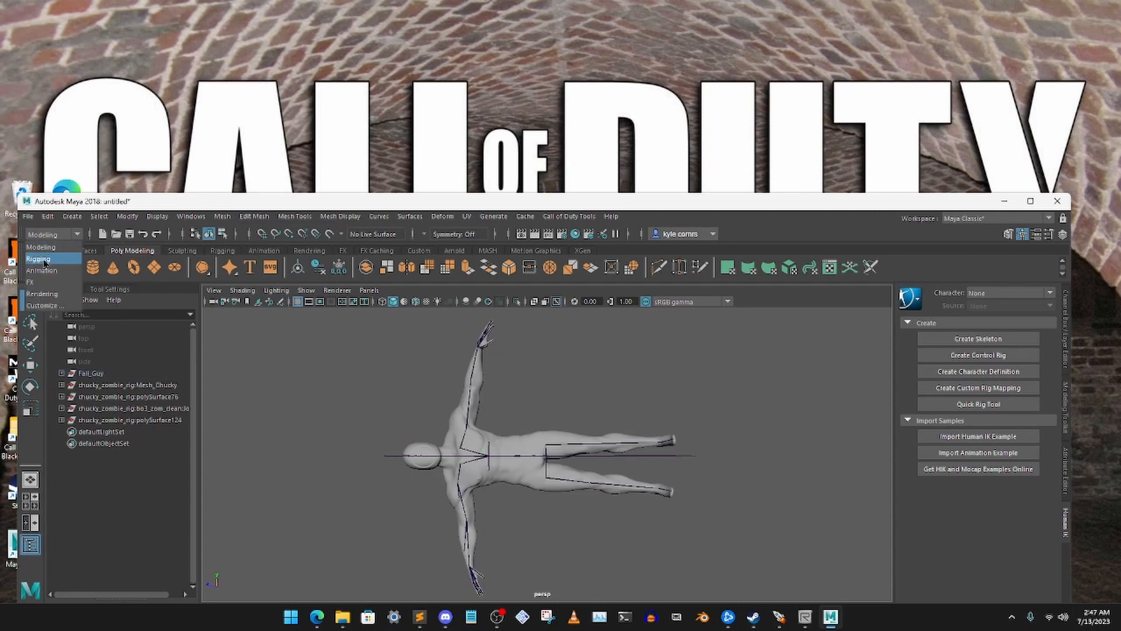
pyautogui.click(46, 257)
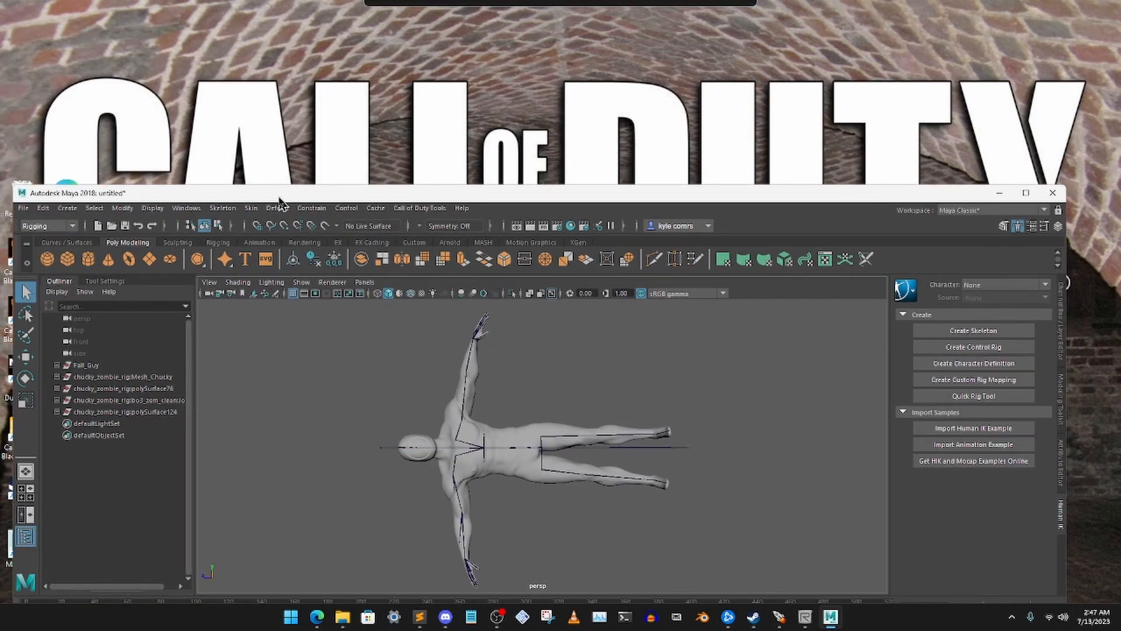
pyautogui.moveTo(342, 325); pyautogui.dragTo(749, 570)
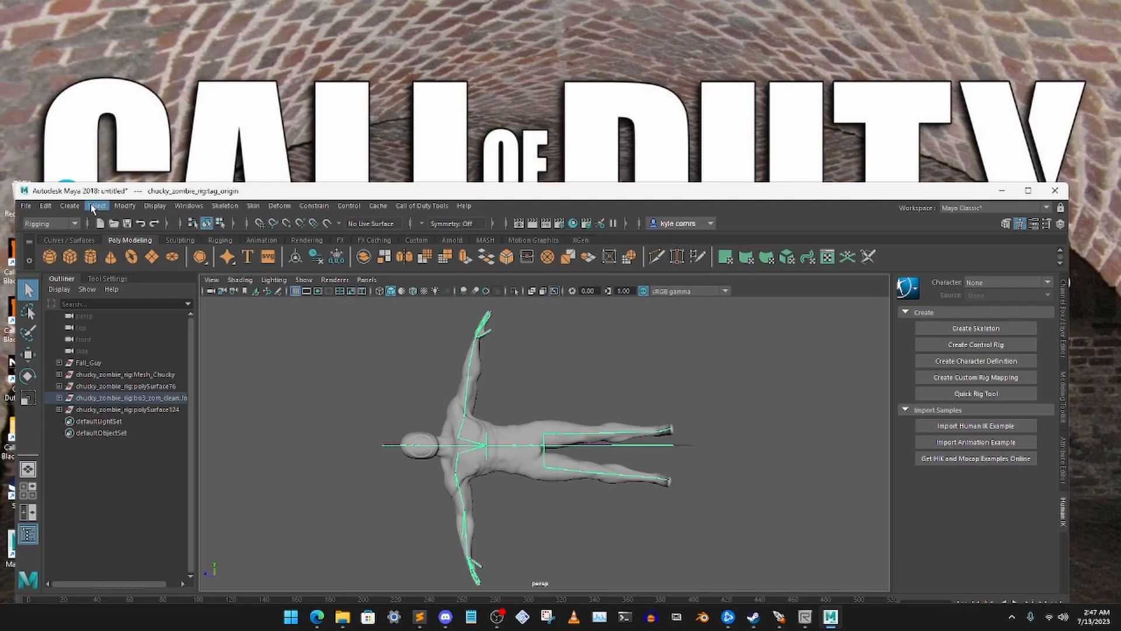
pyautogui.click(97, 206)
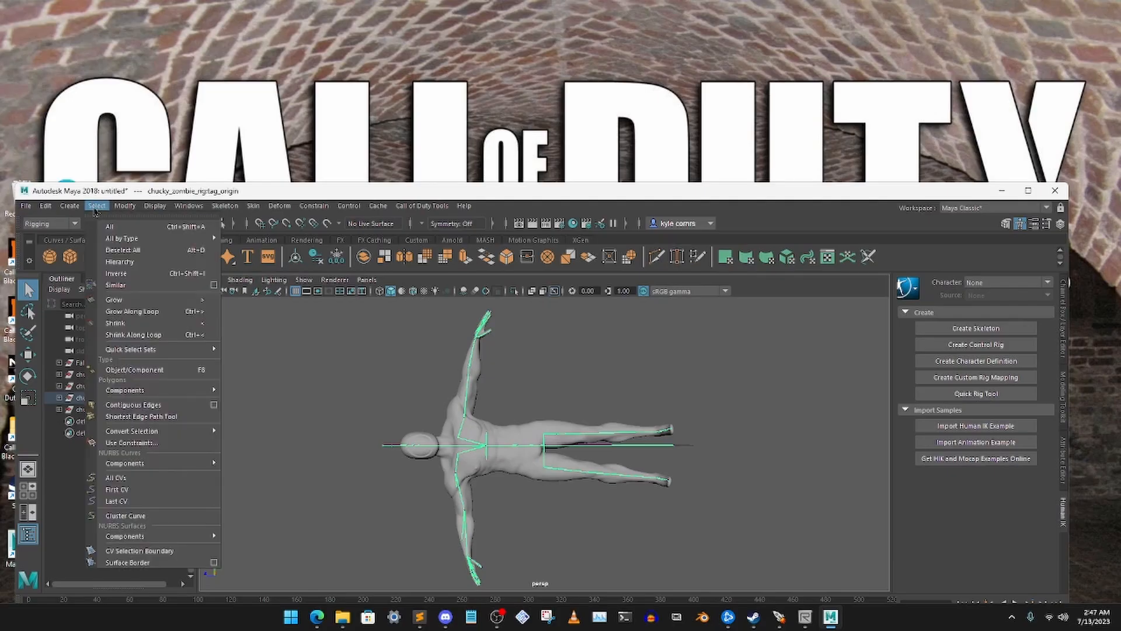
pyautogui.click(138, 262)
# Bind the body mesh to the selected joints with Bind Skin and clear the selection
pyautogui.click(254, 222)
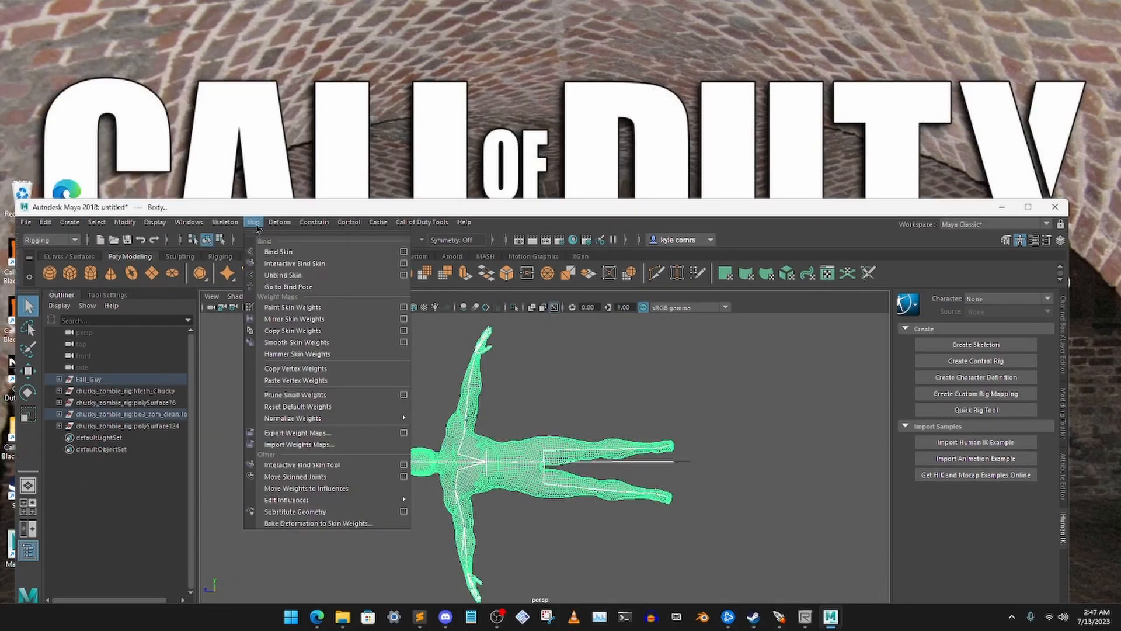
pyautogui.click(297, 253)
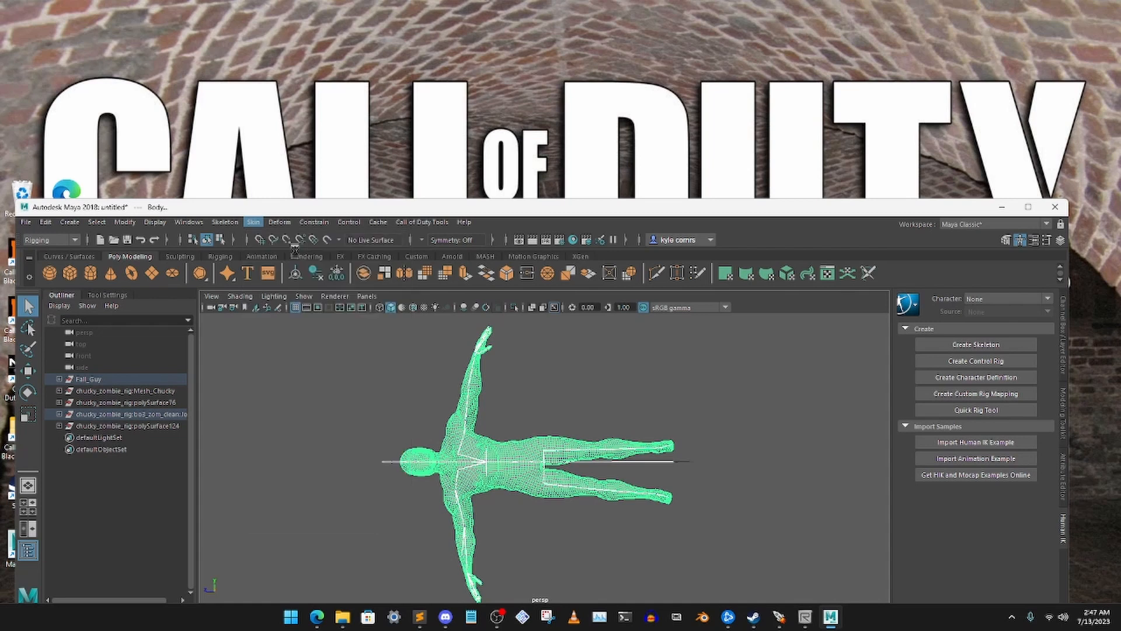
pyautogui.click(392, 400)
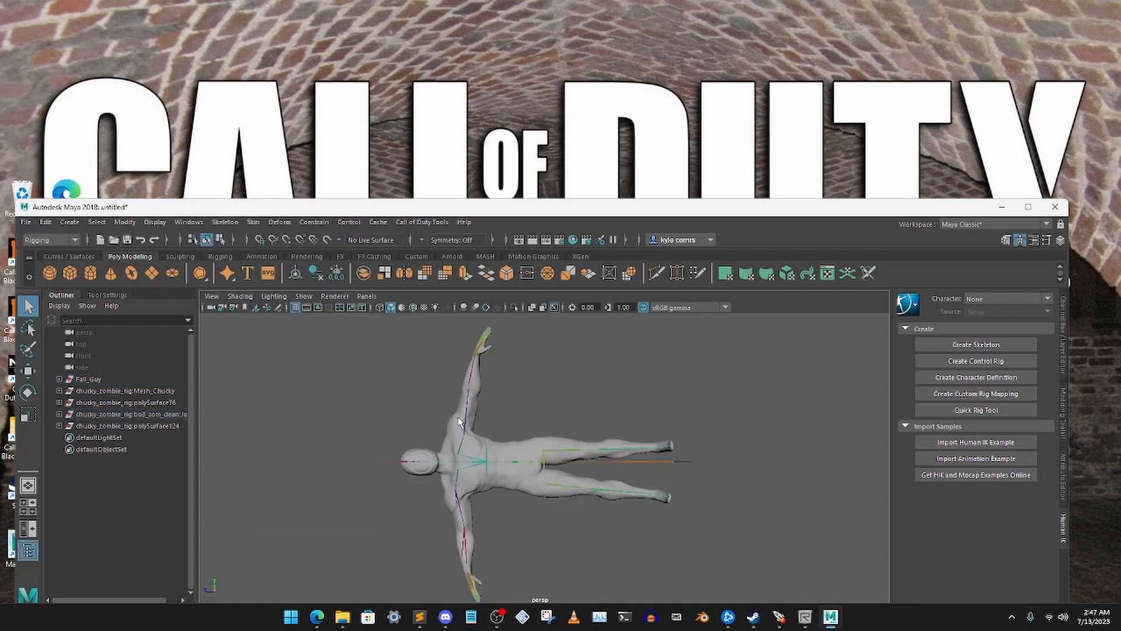
pyautogui.moveTo(537, 209); pyautogui.dragTo(537, 179)
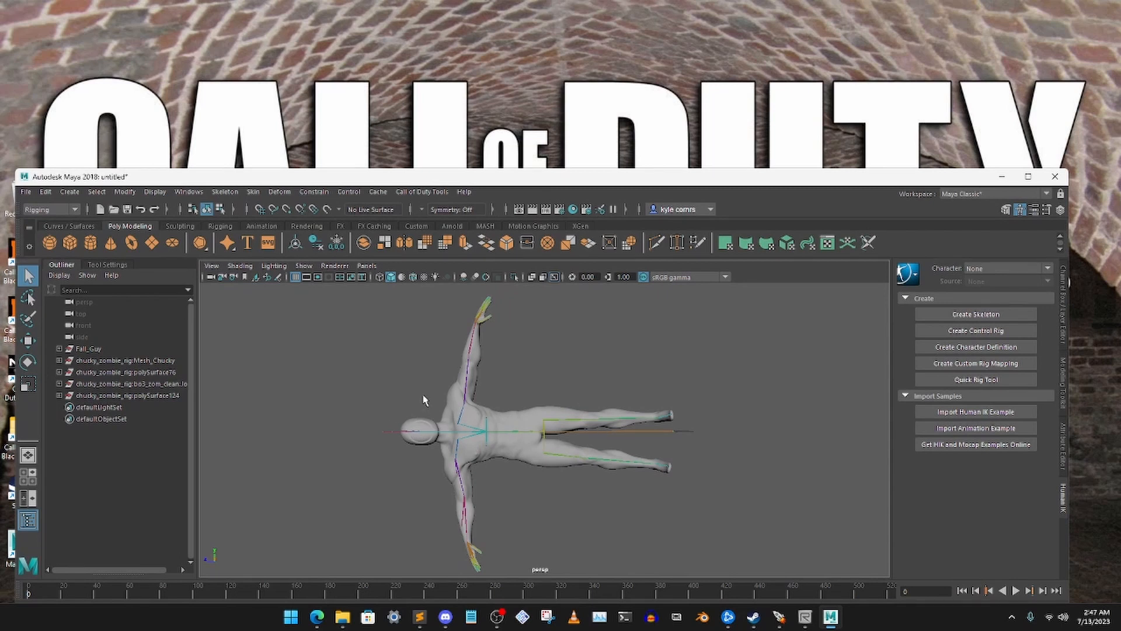
# Delete the leftover Mesh_Chucky, polySurface76 and polySurface124 groups, keeping the rig's joints group
pyautogui.click(145, 397)
pyautogui.click(139, 386)
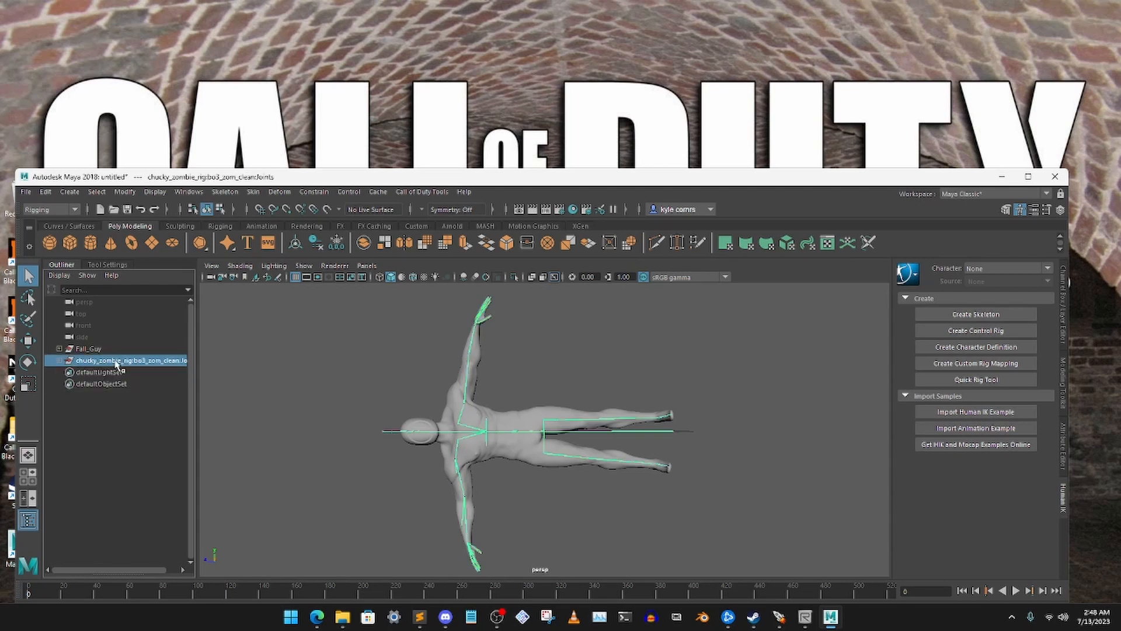
pyautogui.click(426, 395)
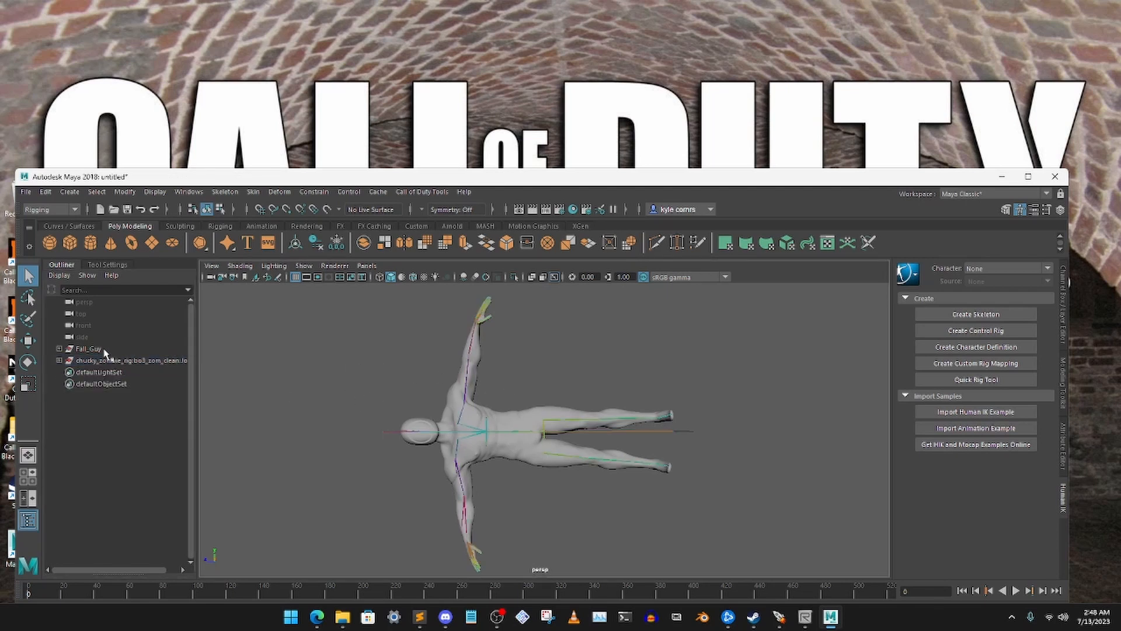
# Select the Body mesh inside the Fall_Guy group and turn off X-Ray Joints in the viewport
pyautogui.click(59, 349)
pyautogui.click(90, 360)
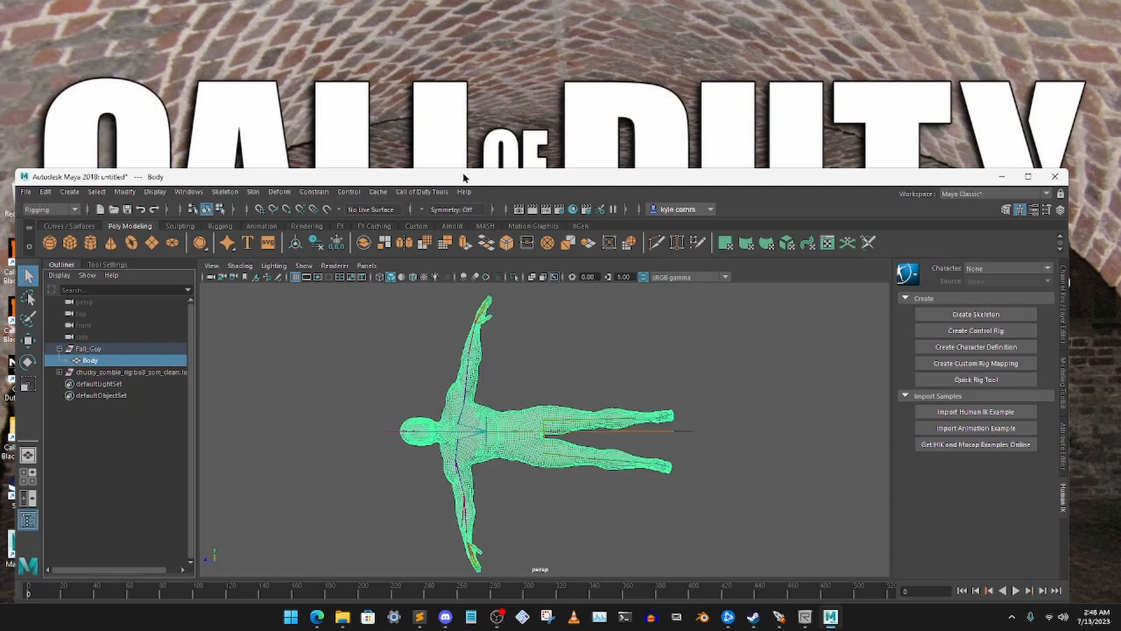
pyautogui.moveTo(464, 177); pyautogui.dragTo(461, 206)
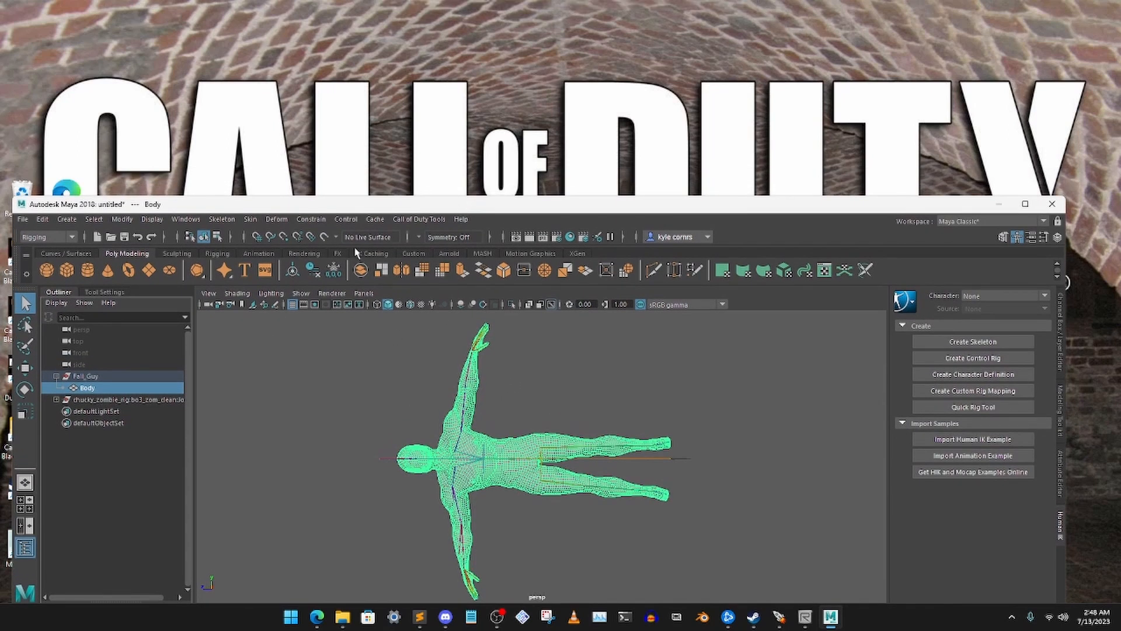
pyautogui.click(235, 293)
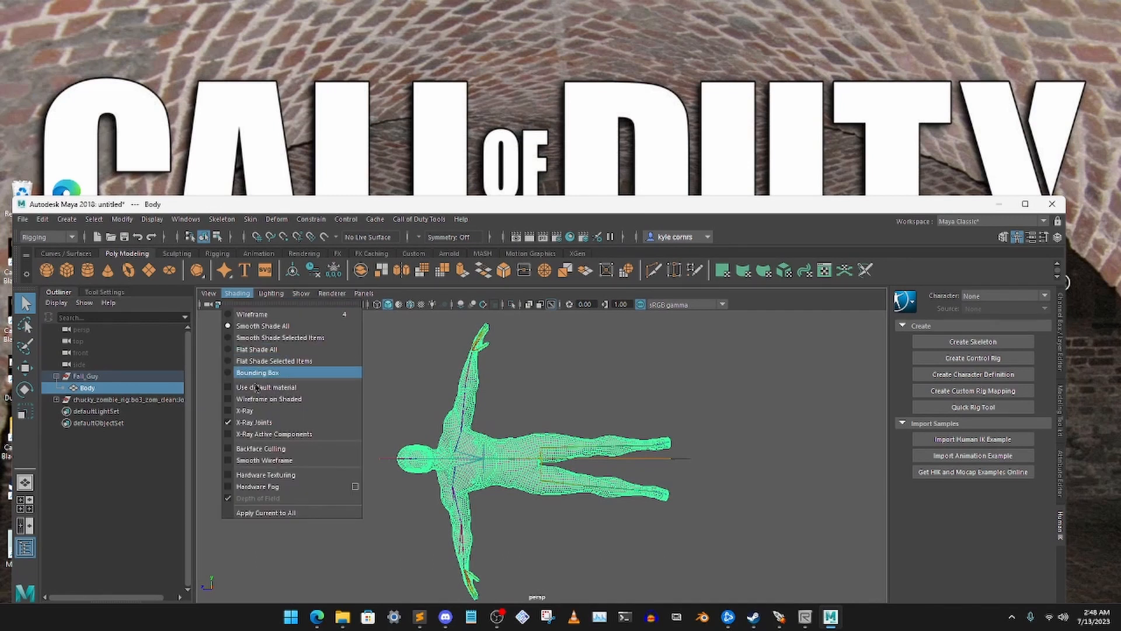
pyautogui.click(257, 425)
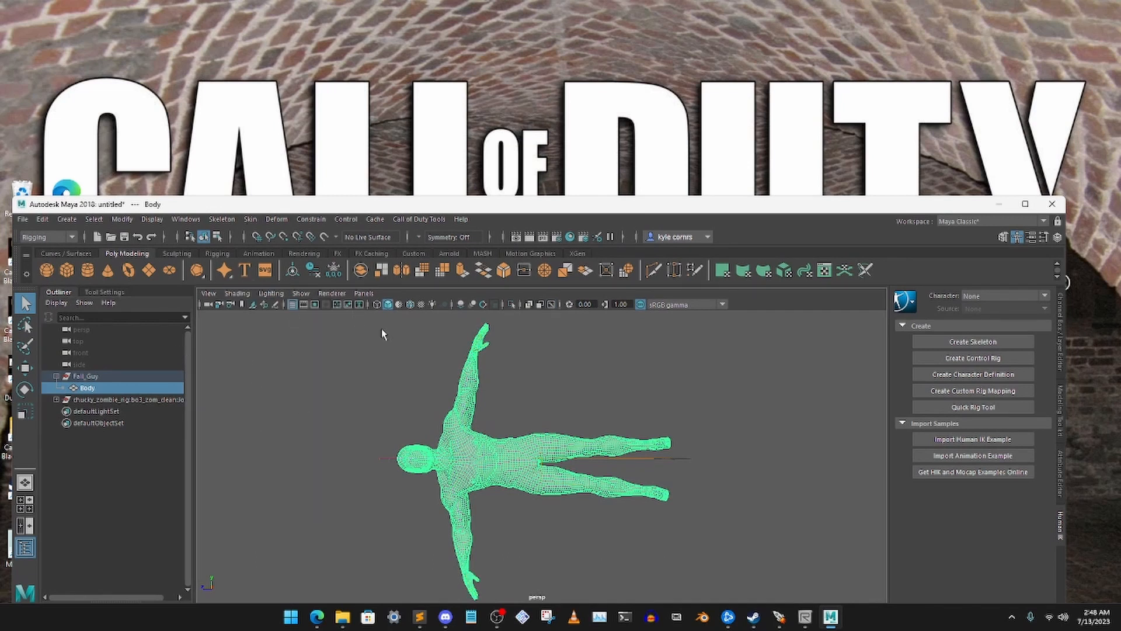
# Start Paint Skin Weights on the Body mesh and display the tool's settings with its influences
pyautogui.click(250, 219)
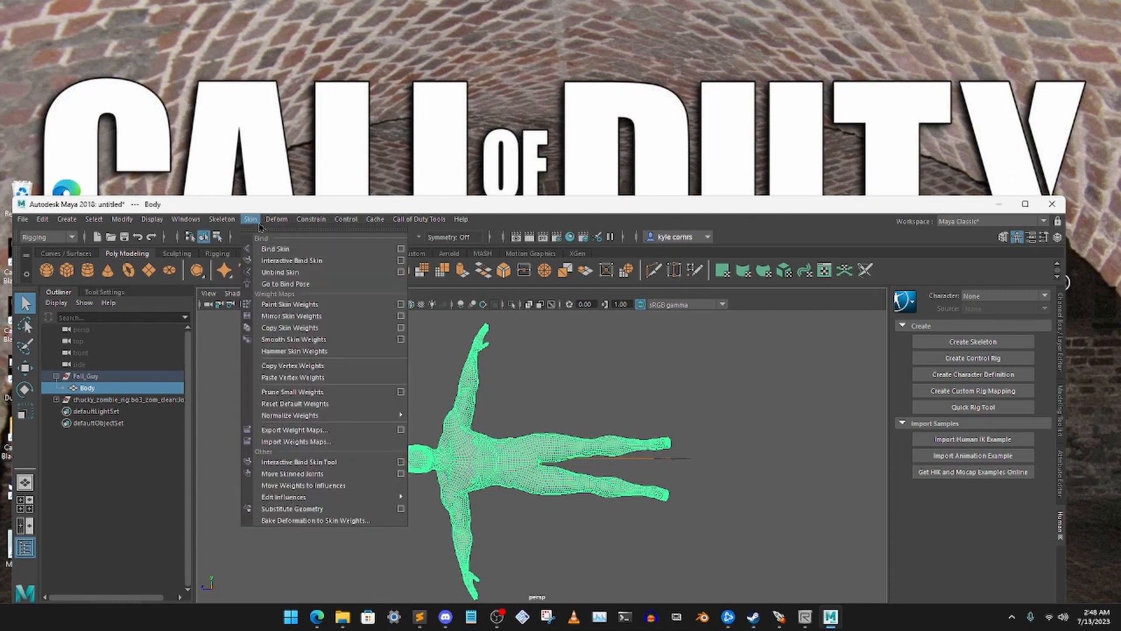
pyautogui.click(304, 306)
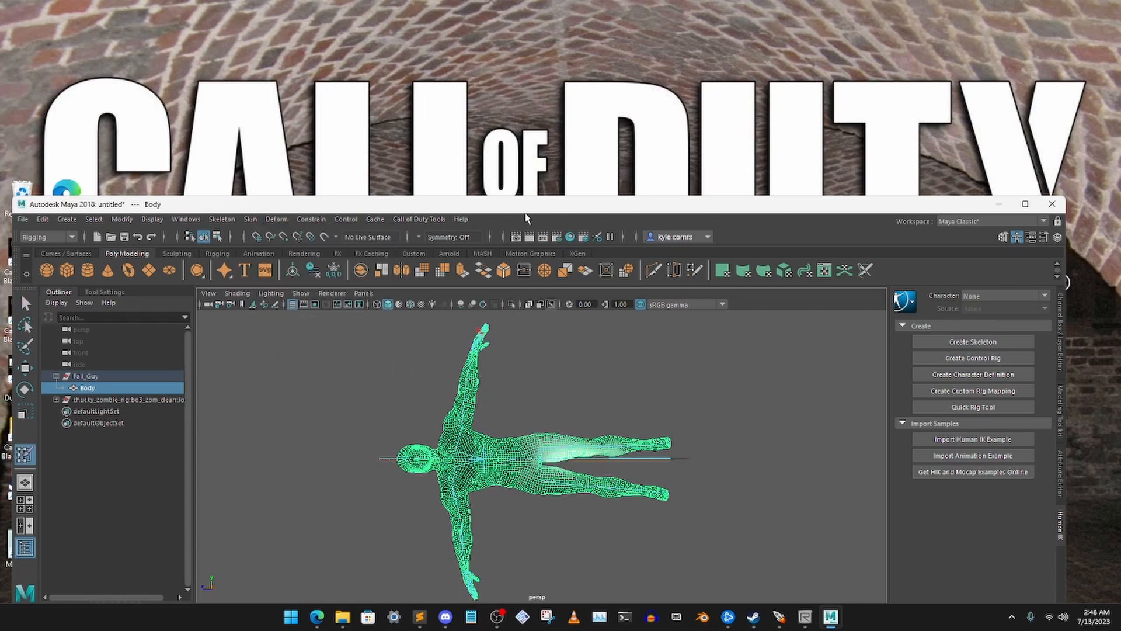
pyautogui.moveTo(523, 209); pyautogui.dragTo(533, 161)
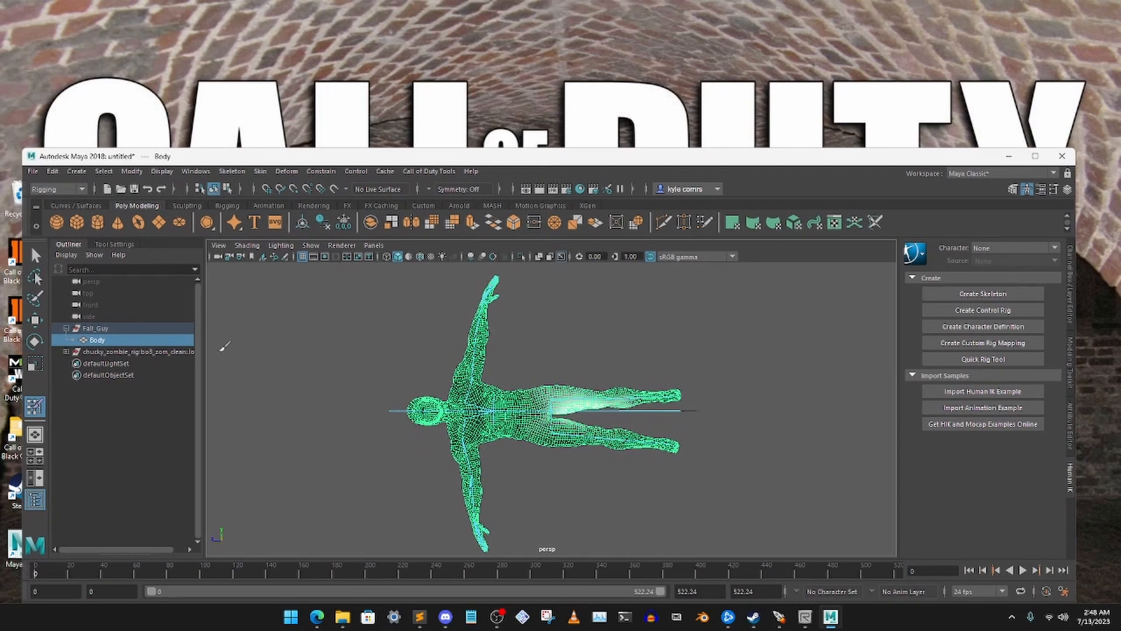
pyautogui.click(117, 244)
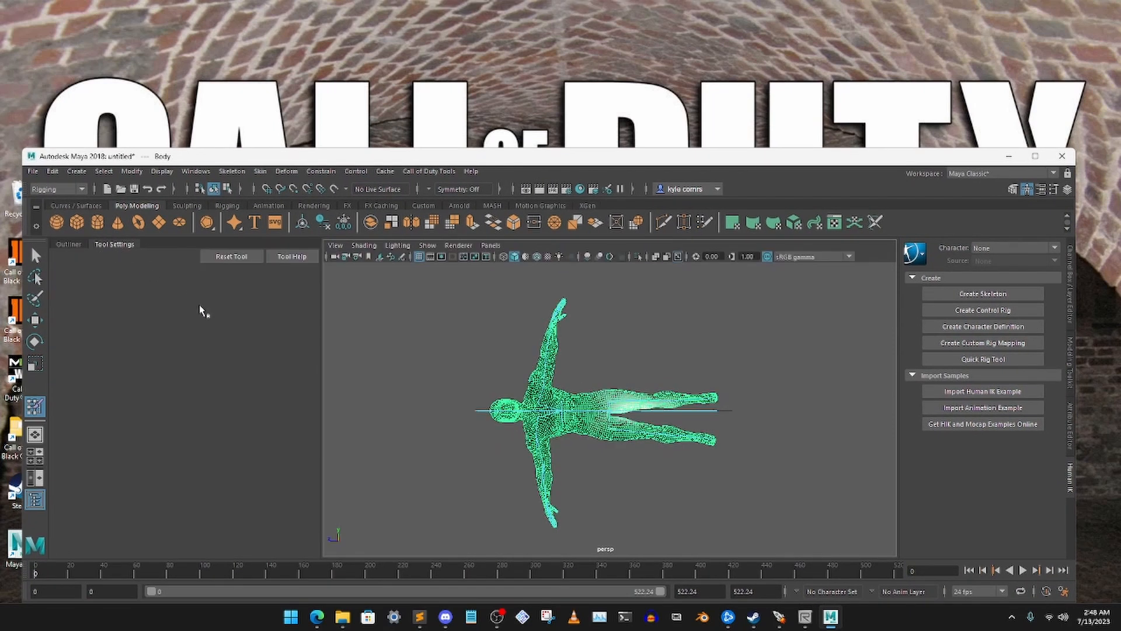
pyautogui.scroll(3, 608, 360)
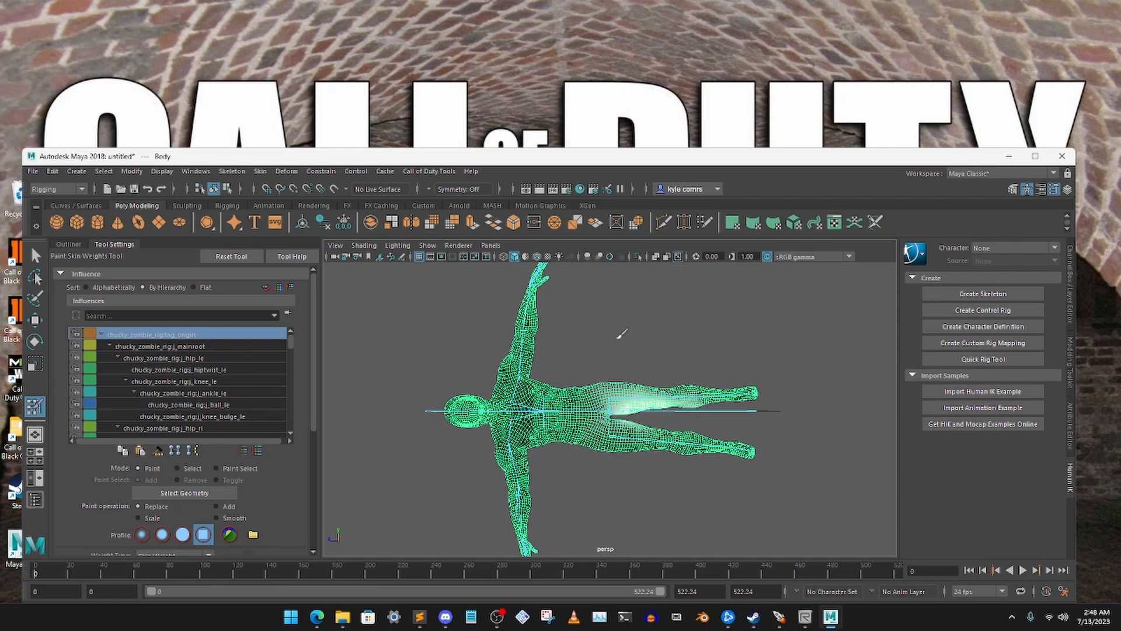
# Examine the weights of the j_mainroot and j_ankle_le influences and look through the whole influence list
pyautogui.click(156, 348)
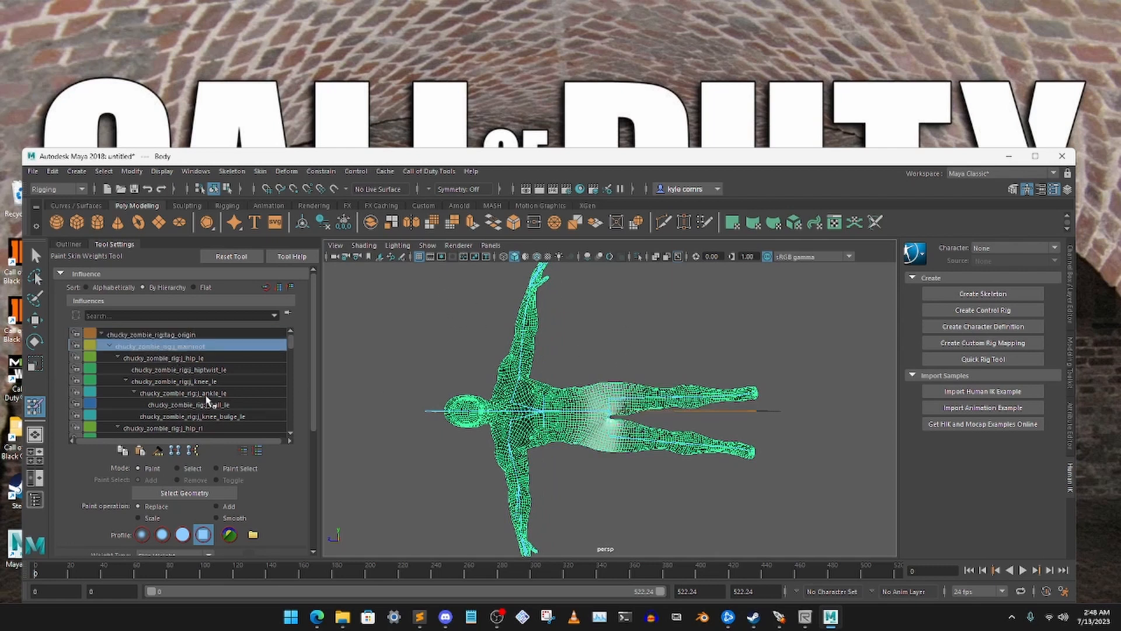
pyautogui.click(206, 395)
pyautogui.scroll(-6, 206, 395)
pyautogui.scroll(-10, 206, 396)
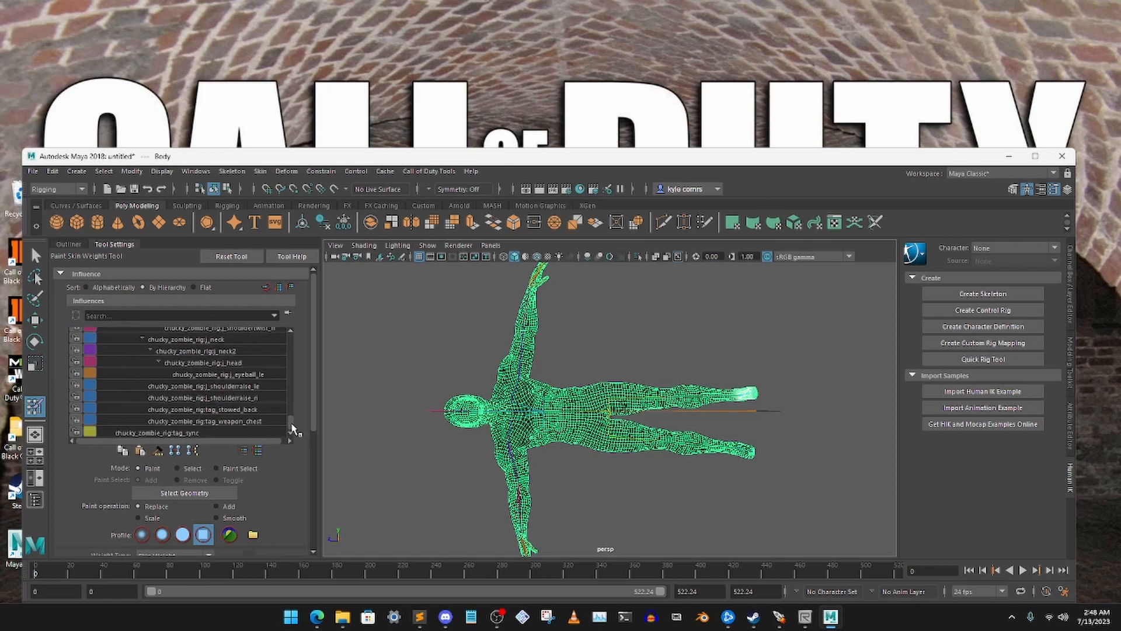
pyautogui.moveTo(292, 426); pyautogui.dragTo(288, 281)
# Flood the tag_origin influence with a Replace value of -1.0 and lock its weights
pyautogui.click(188, 335)
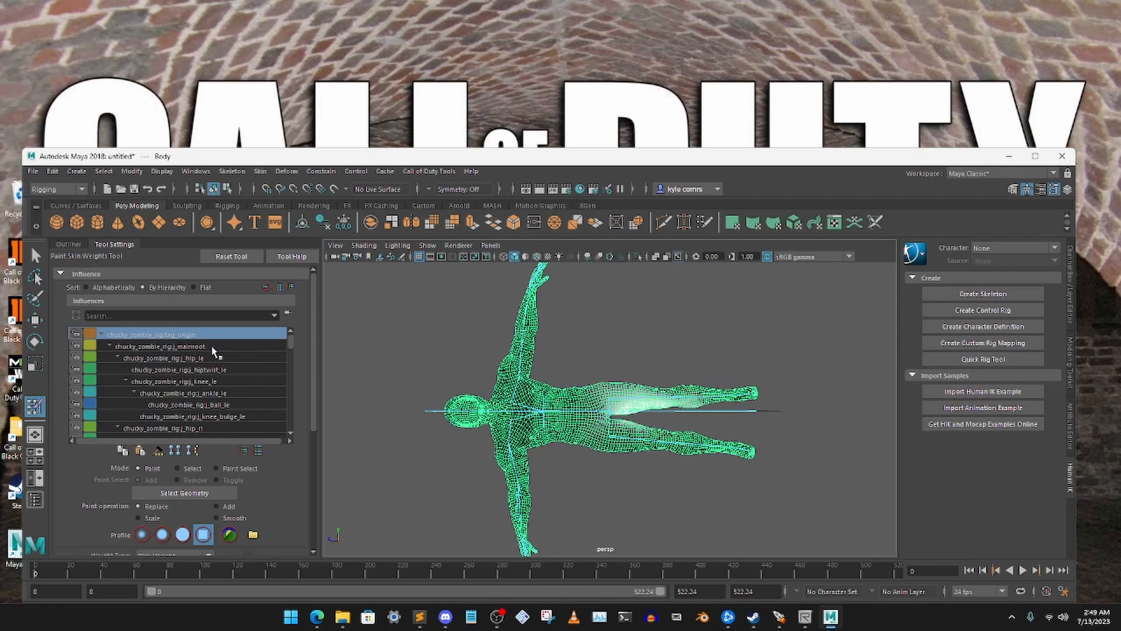
pyautogui.scroll(-5, 303, 467)
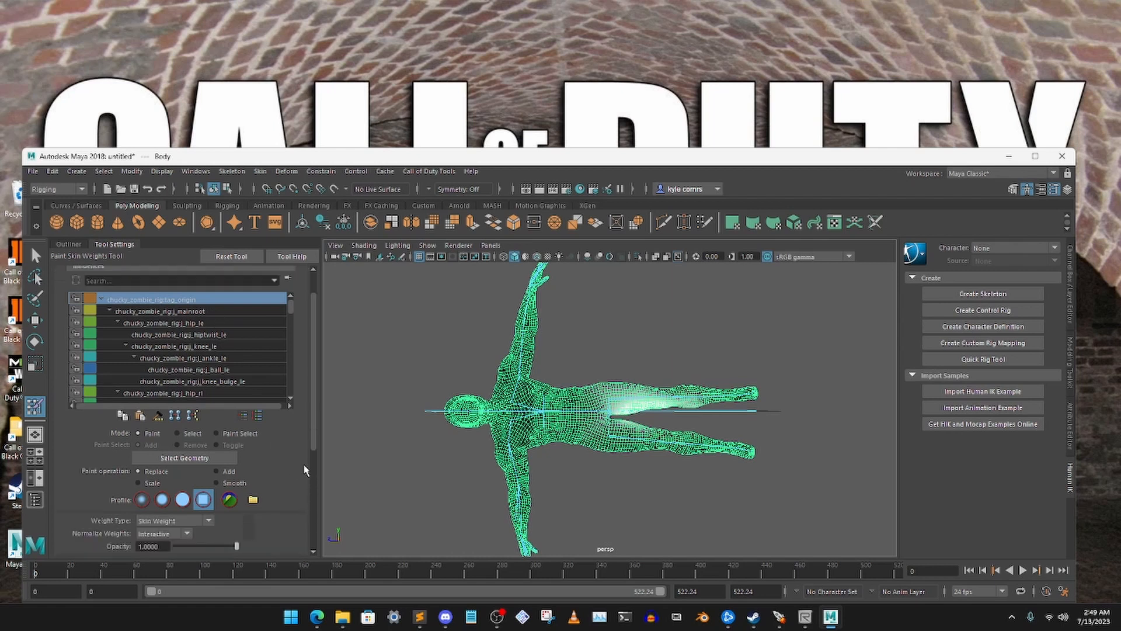
pyautogui.moveTo(206, 494); pyautogui.dragTo(151, 494)
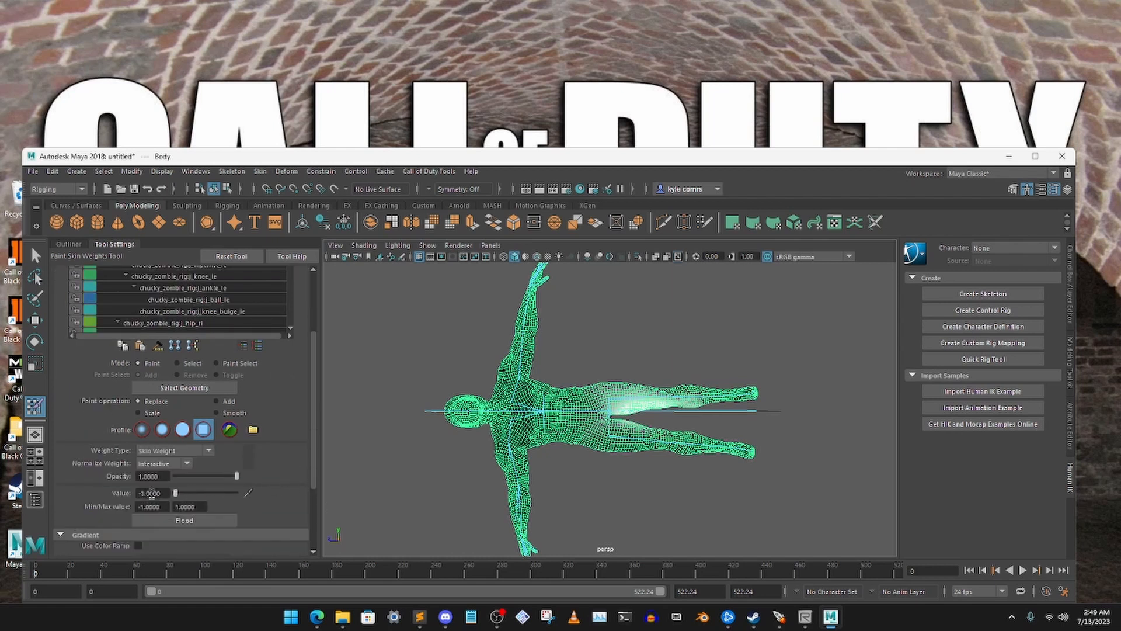
pyautogui.scroll(5, 303, 476)
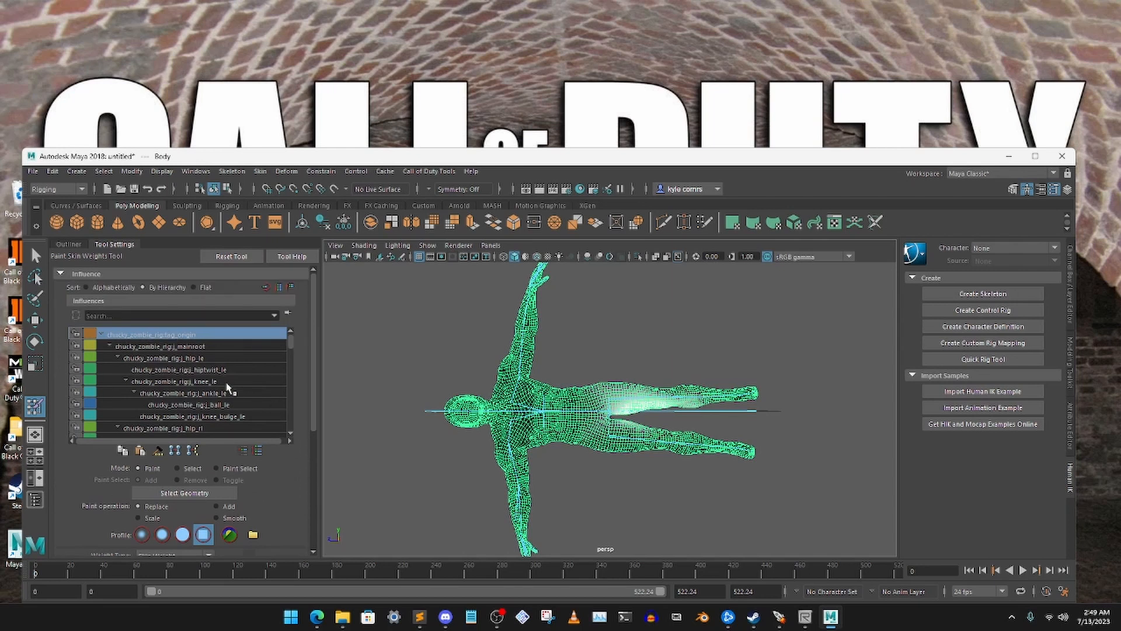
pyautogui.scroll(-5, 271, 496)
pyautogui.click(195, 521)
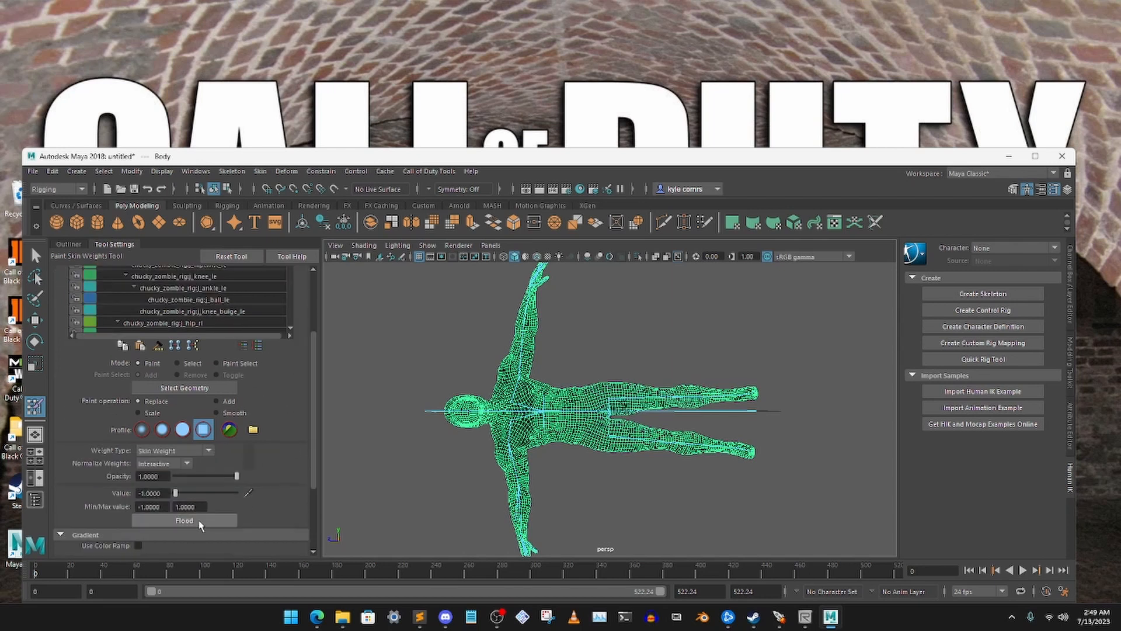
pyautogui.scroll(5, 293, 458)
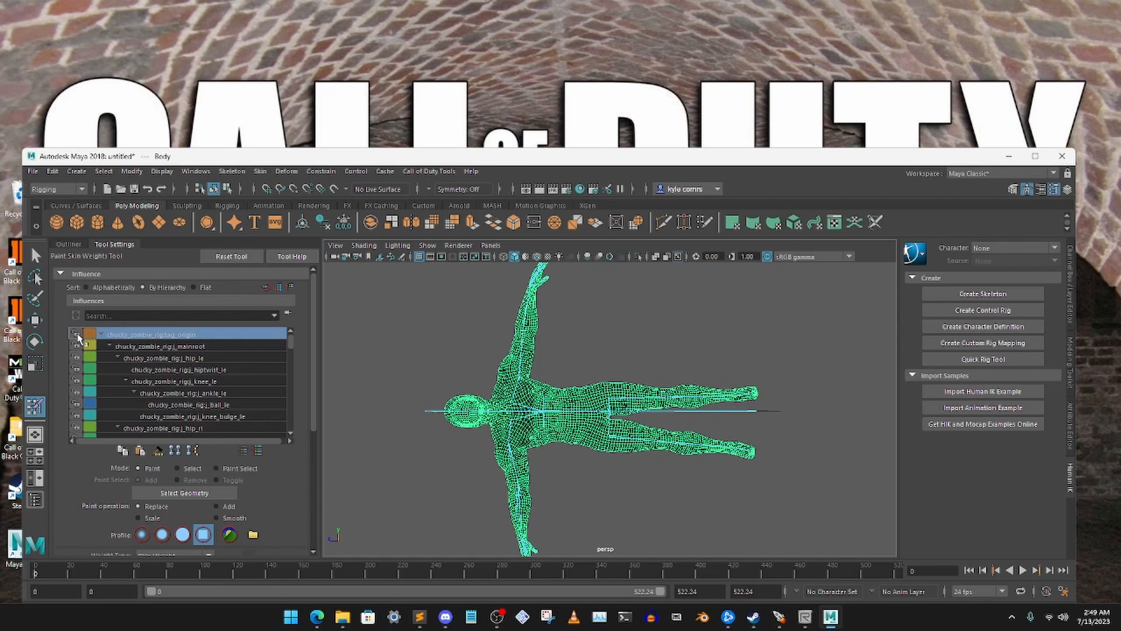
# Flood the j_mainroot influence with the -1.0 value to clear its weights, and lock it
pyautogui.click(176, 347)
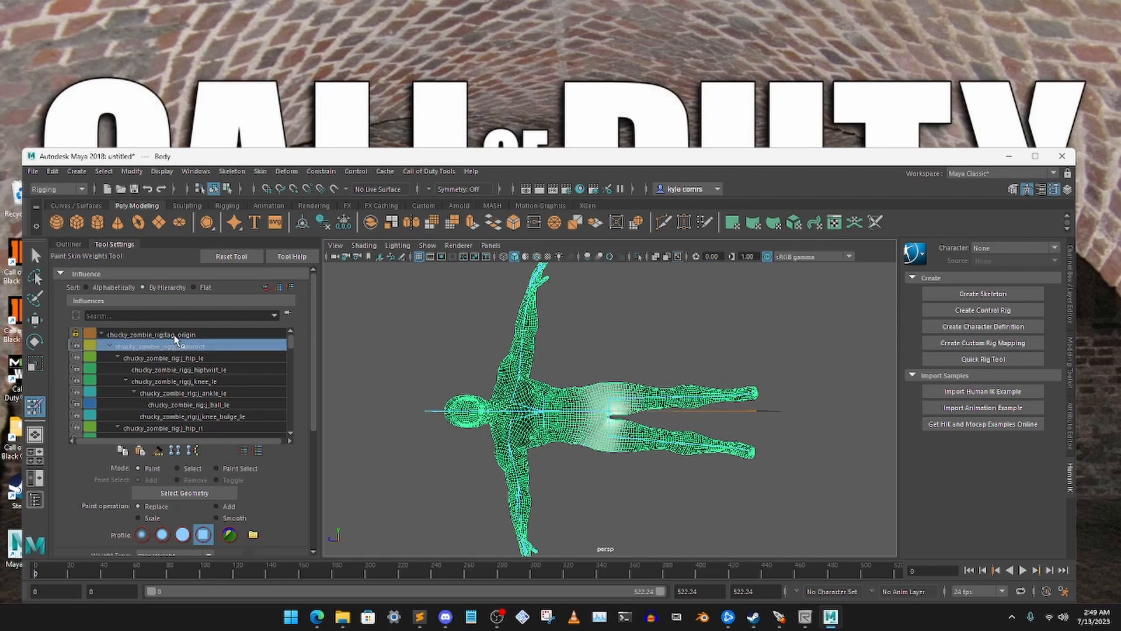
pyautogui.click(177, 336)
pyautogui.click(180, 346)
pyautogui.scroll(-2, 280, 477)
pyautogui.scroll(-2, 281, 477)
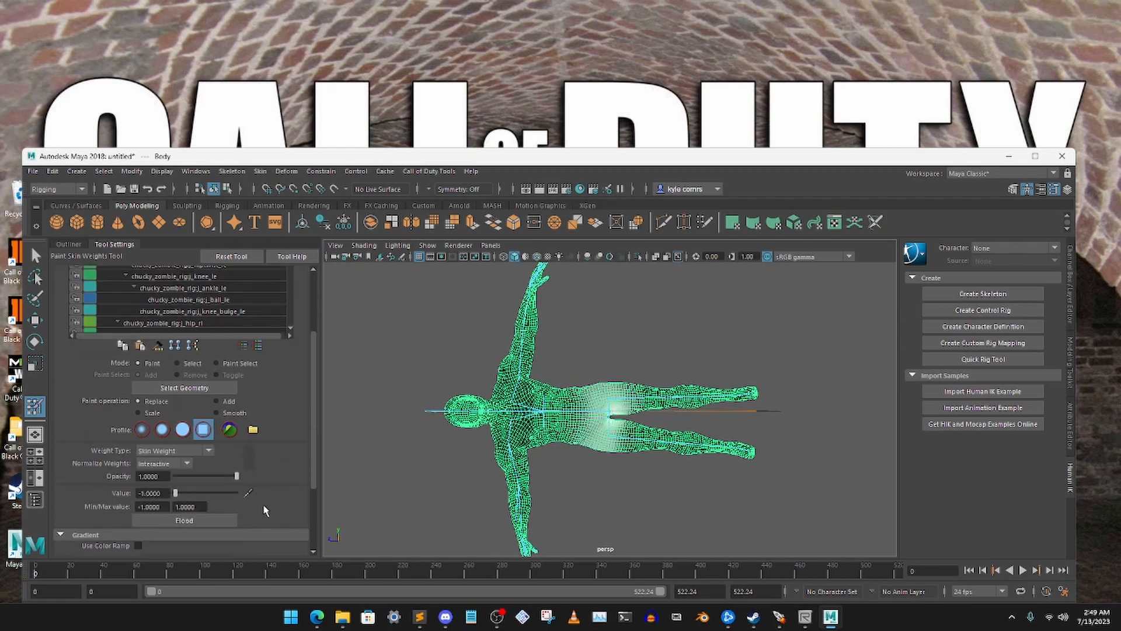
pyautogui.click(208, 521)
pyautogui.scroll(3, 290, 479)
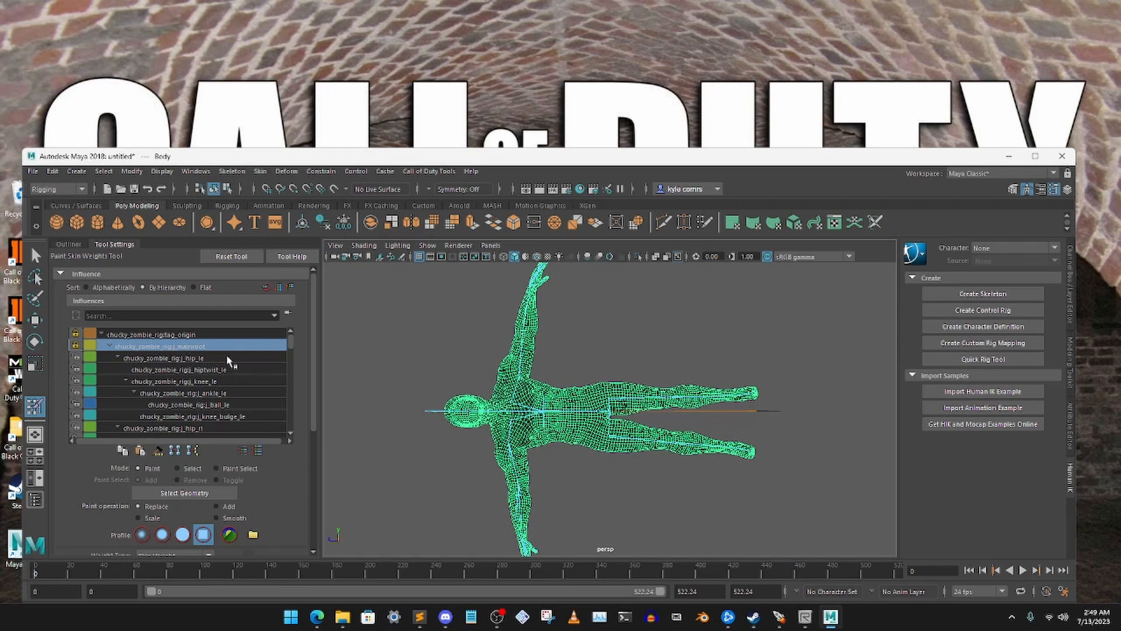
# Flood the tag_inhand and tag_weapon_right influences with the Replace value of -1.0 and lock their weights
pyautogui.scroll(-1, 225, 368)
pyautogui.scroll(-4, 225, 383)
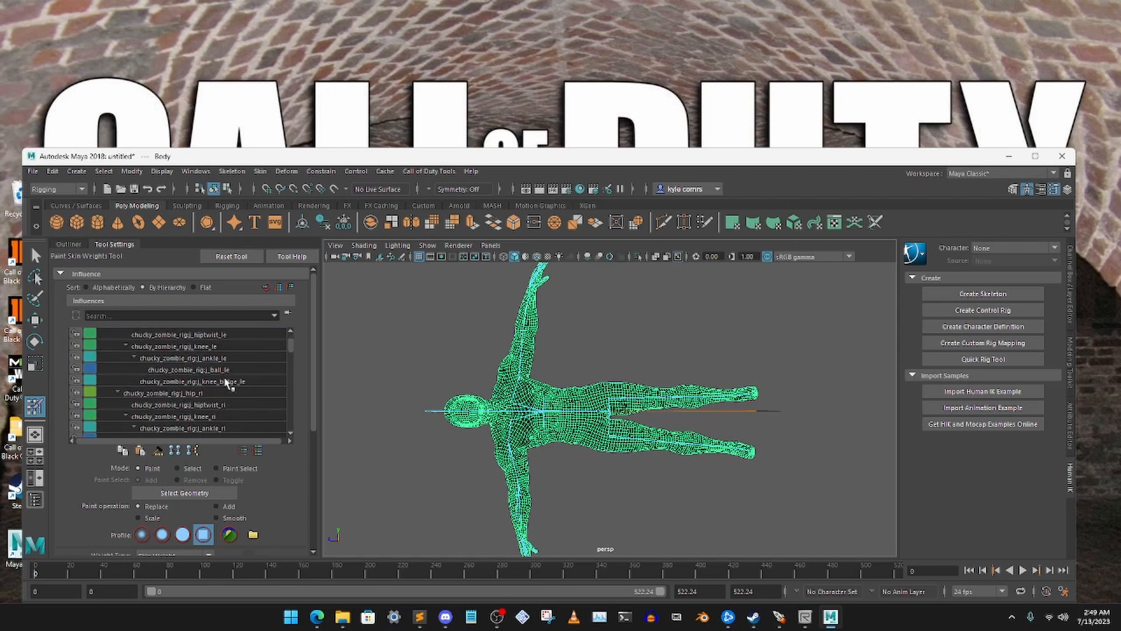
pyautogui.scroll(-8, 227, 385)
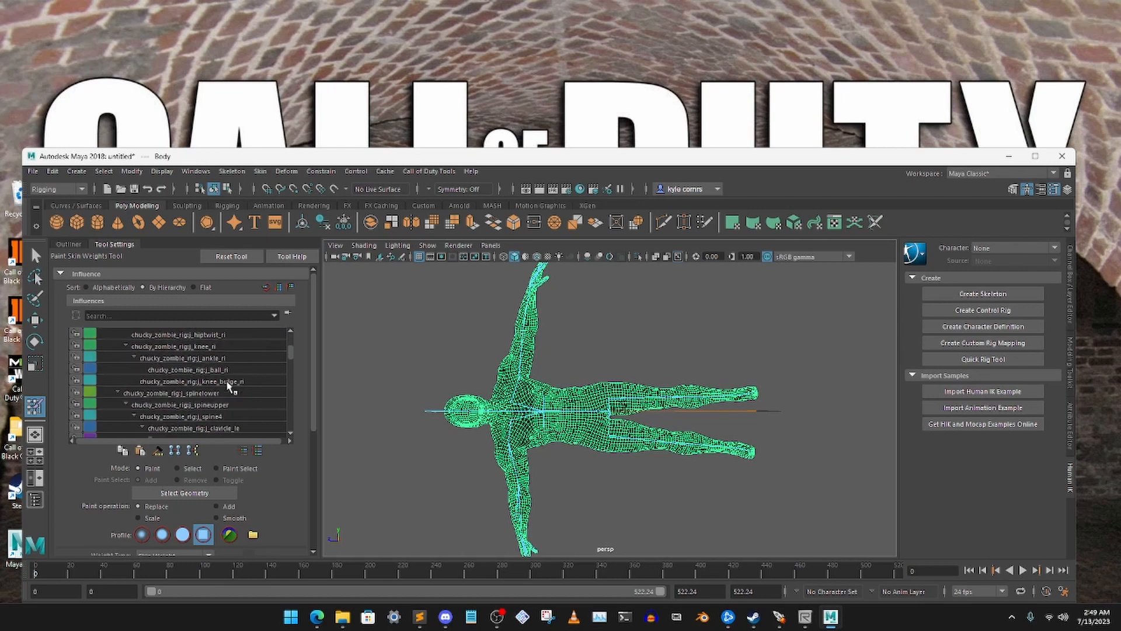
pyautogui.scroll(-14, 228, 388)
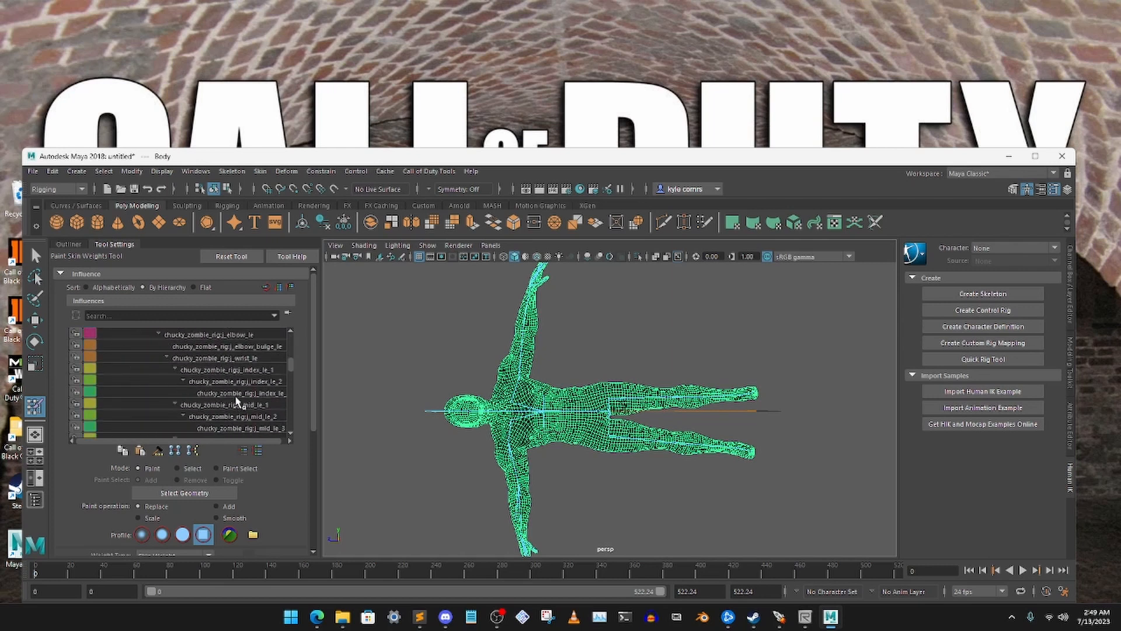
pyautogui.scroll(-3, 257, 416)
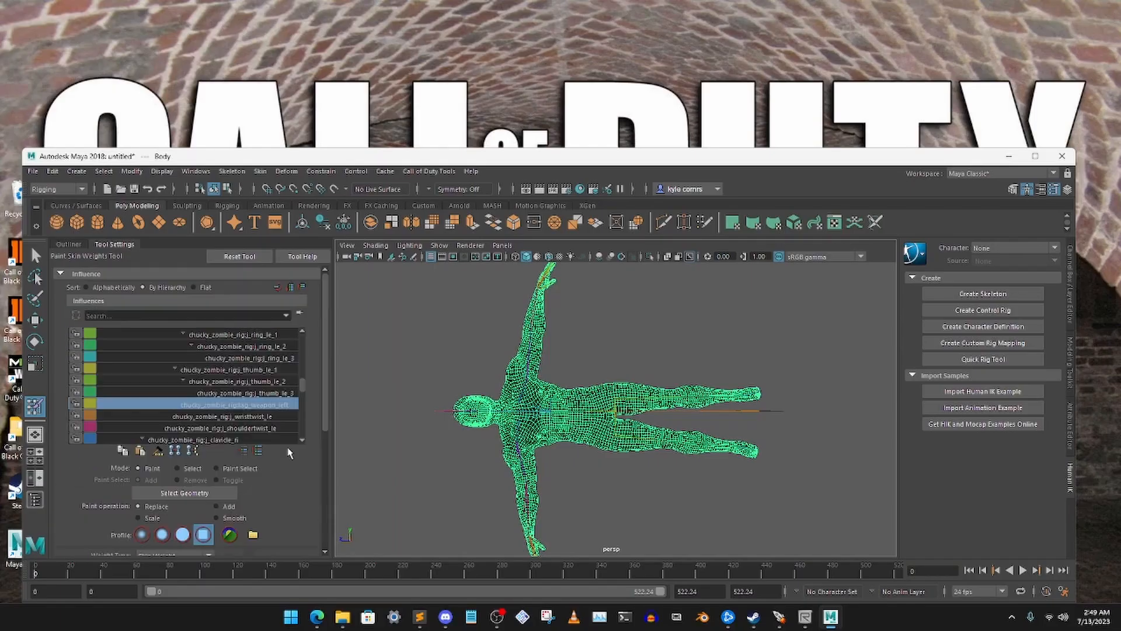
pyautogui.scroll(-8, 268, 407)
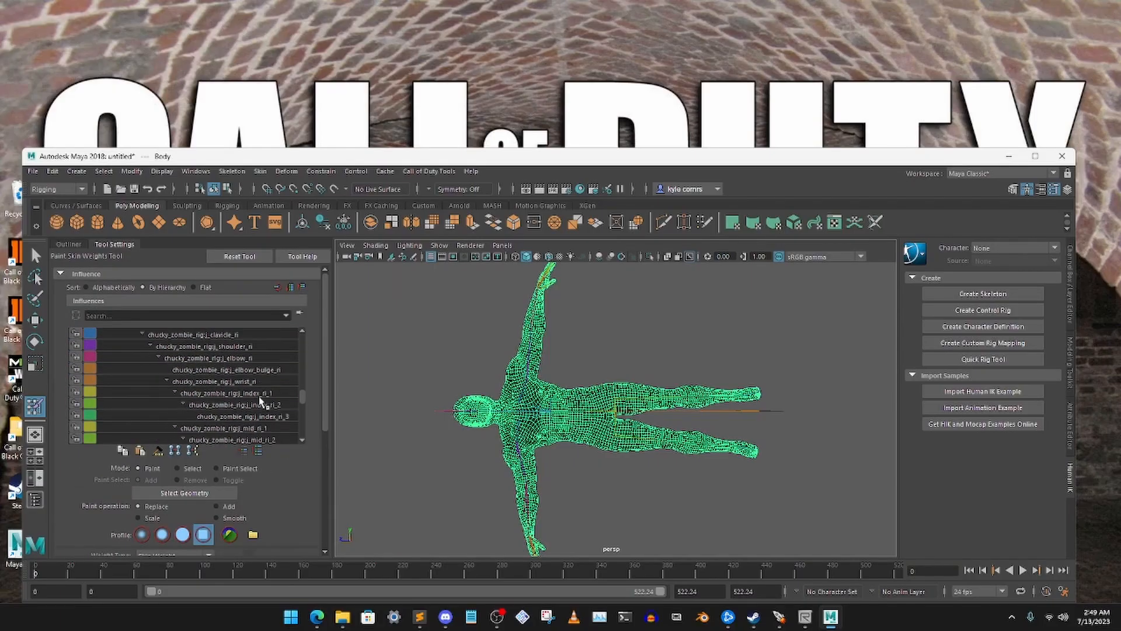
pyautogui.scroll(-3, 273, 405)
pyautogui.click(262, 405)
pyautogui.scroll(-2, 251, 458)
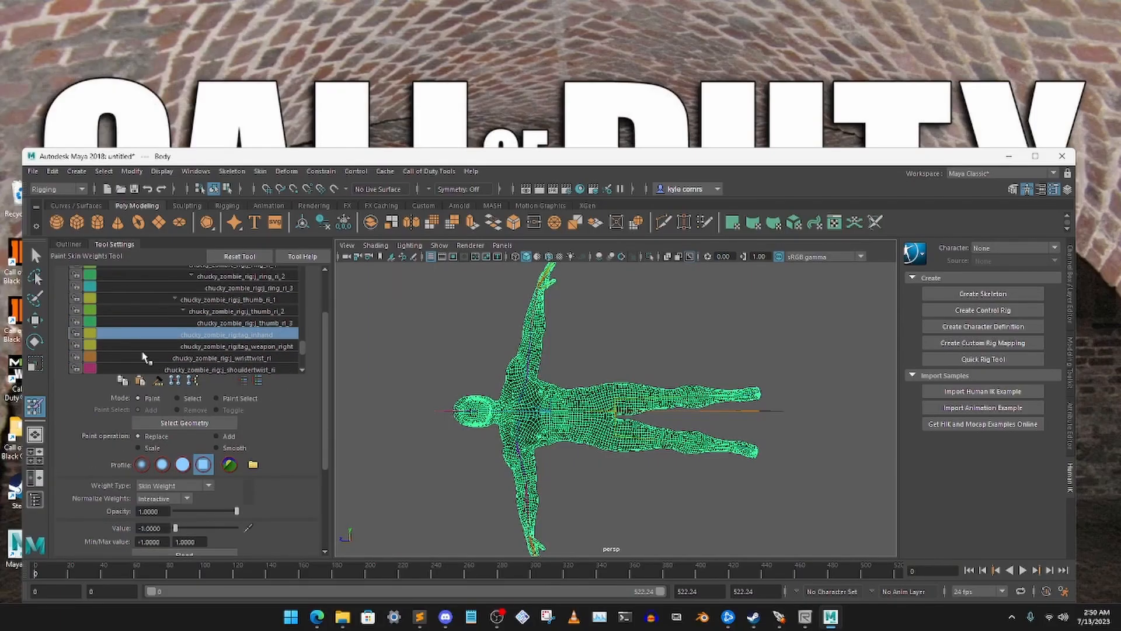
pyautogui.click(216, 347)
pyautogui.scroll(-1, 268, 392)
pyautogui.click(195, 519)
pyautogui.click(78, 310)
# Flood the tag_stowed_back influence with the -1.0 value to clear its weights, and lock it
pyautogui.scroll(2, 251, 368)
pyautogui.scroll(-3, 251, 374)
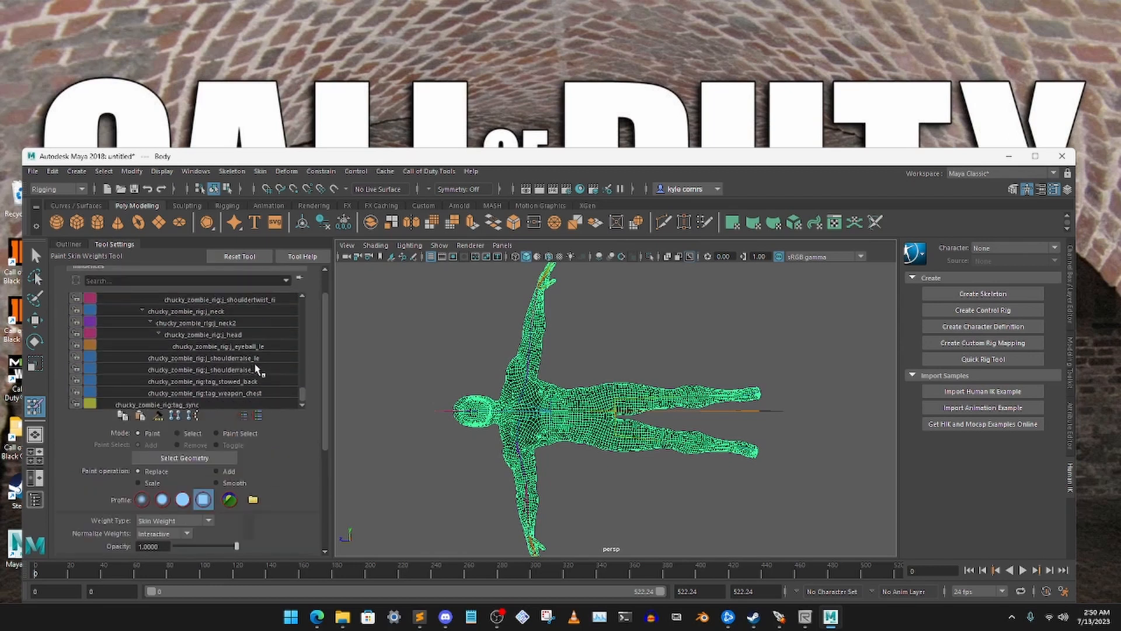
pyautogui.click(241, 383)
pyautogui.scroll(-2, 297, 465)
pyautogui.click(75, 311)
pyautogui.scroll(2, 251, 374)
# Flood the tag_weapon_chest influence with the -1.0 value and lock it, and select the tag_sync influence
pyautogui.click(251, 393)
pyautogui.scroll(-2, 298, 434)
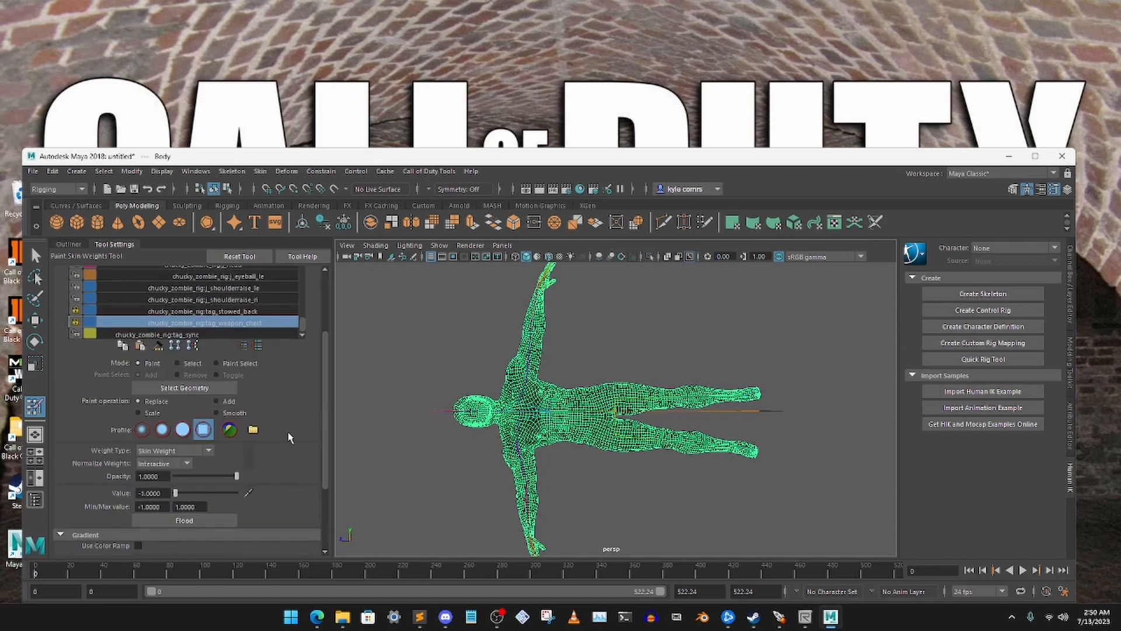
pyautogui.click(76, 322)
pyautogui.click(251, 404)
pyautogui.scroll(2, 303, 490)
pyautogui.scroll(10, 292, 356)
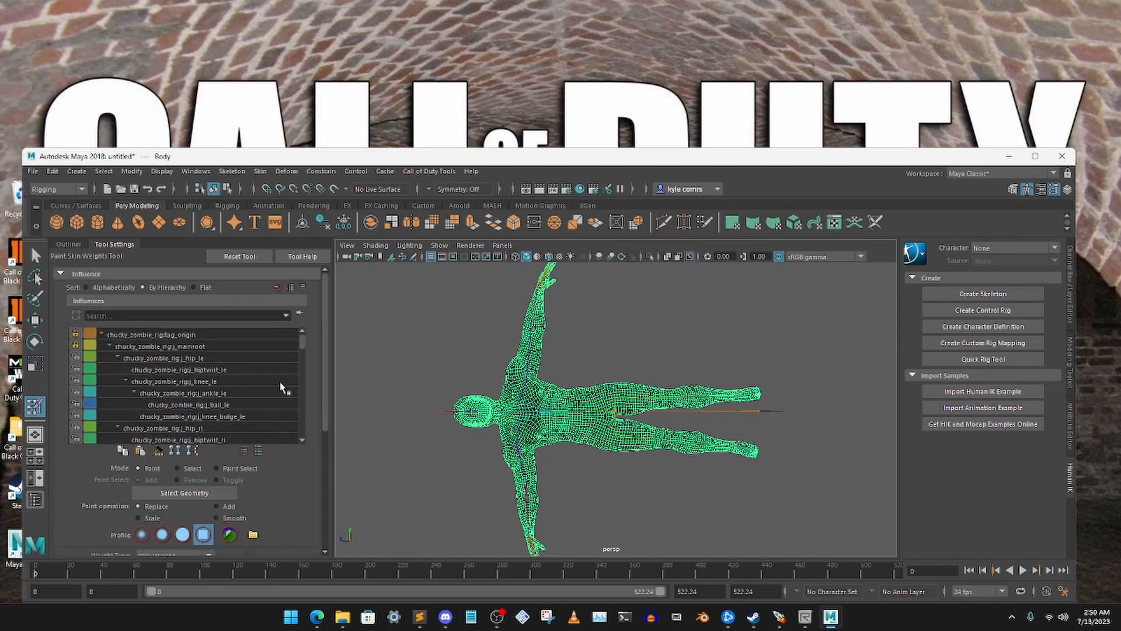
# Leave Paint Skin Weights for the Select tool and display the scene hierarchy in the Outliner
pyautogui.click(35, 256)
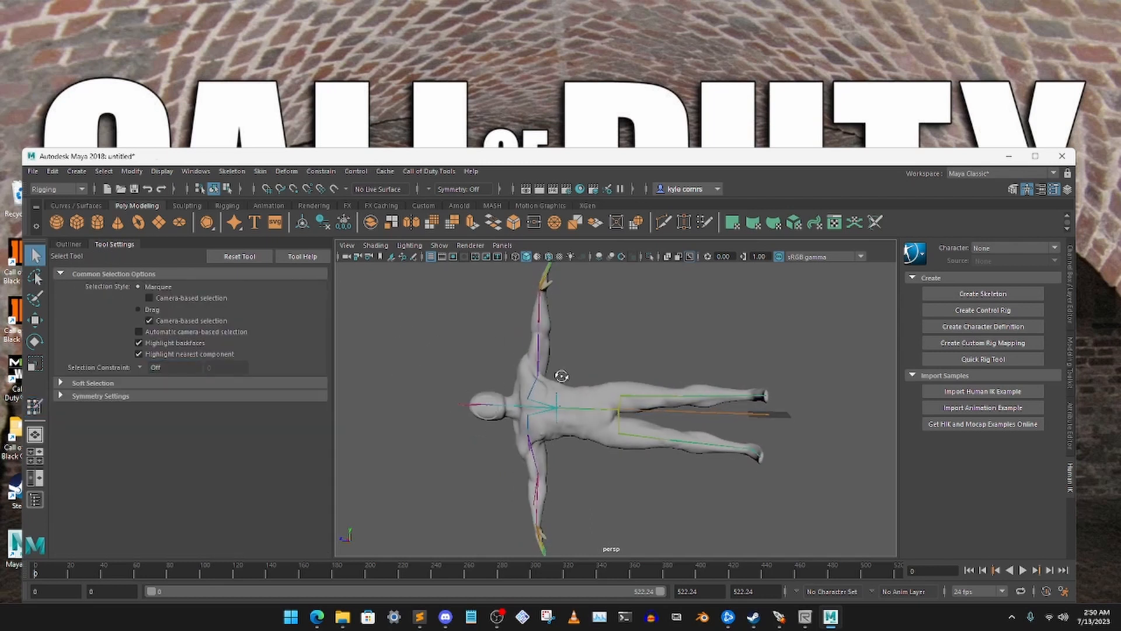
pyautogui.keyDown('alt'); pyautogui.moveTo(590, 374); pyautogui.dragTo(584, 369); pyautogui.keyUp('alt')
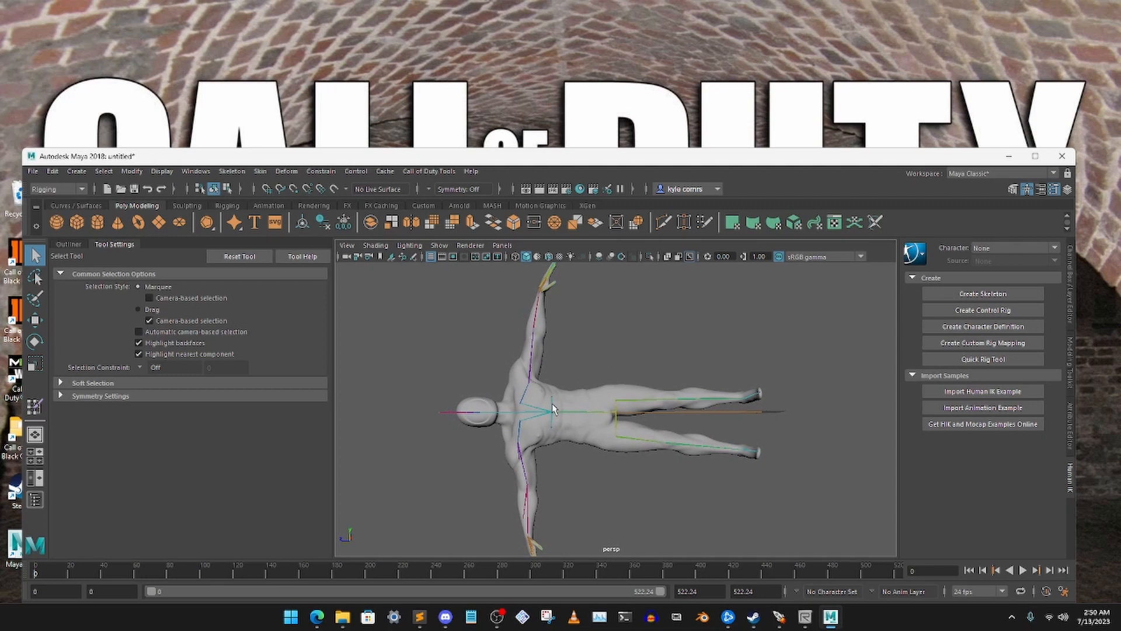
pyautogui.click(72, 245)
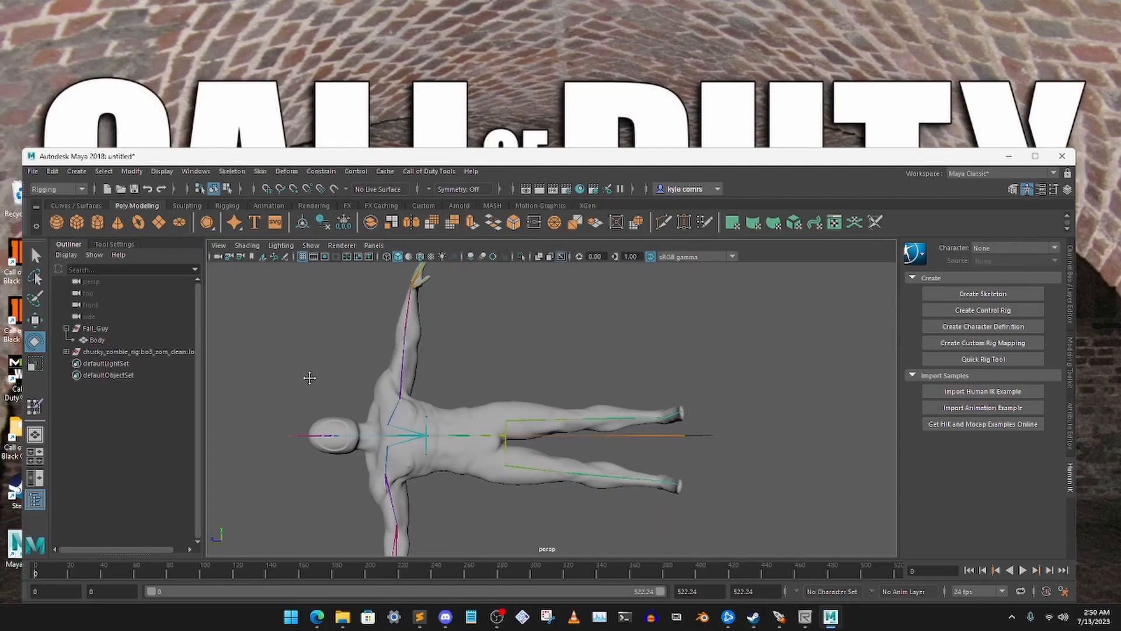
# Test the arm deformation of the mesh with the j_shoulder_le and j_shoulder_ri joints, leaving both arms in their original pose
pyautogui.moveTo(363, 311); pyautogui.dragTo(494, 357)
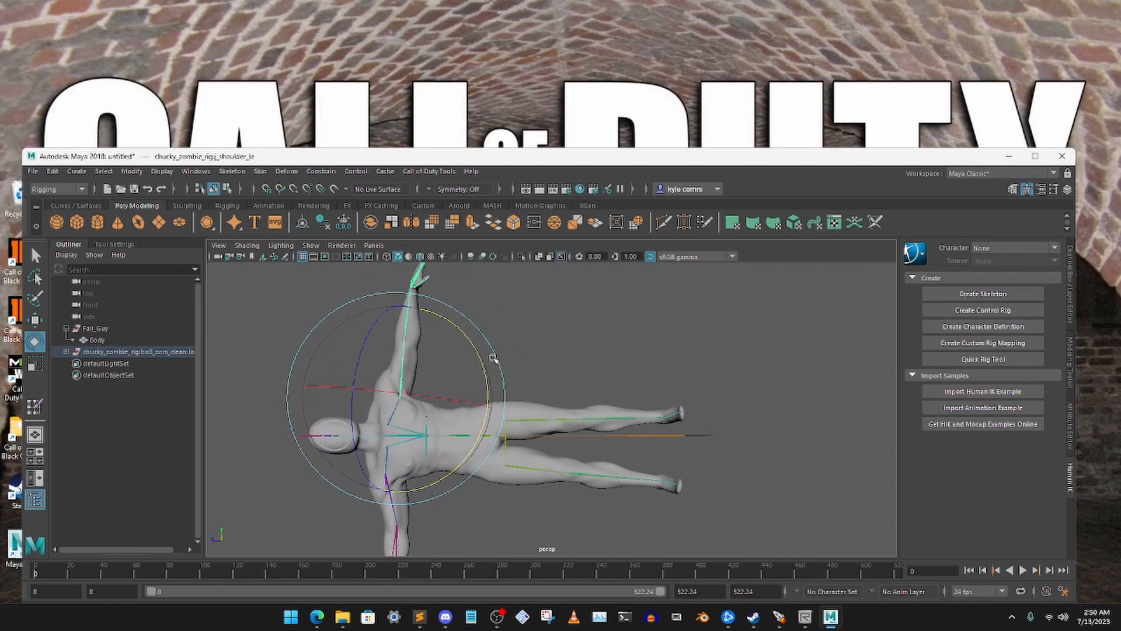
pyautogui.click(438, 348)
pyautogui.keyDown('alt'); pyautogui.moveTo(446, 349); pyautogui.dragTo(496, 269, button='middle'); pyautogui.keyUp('alt')
pyautogui.moveTo(449, 419); pyautogui.dragTo(458, 413)
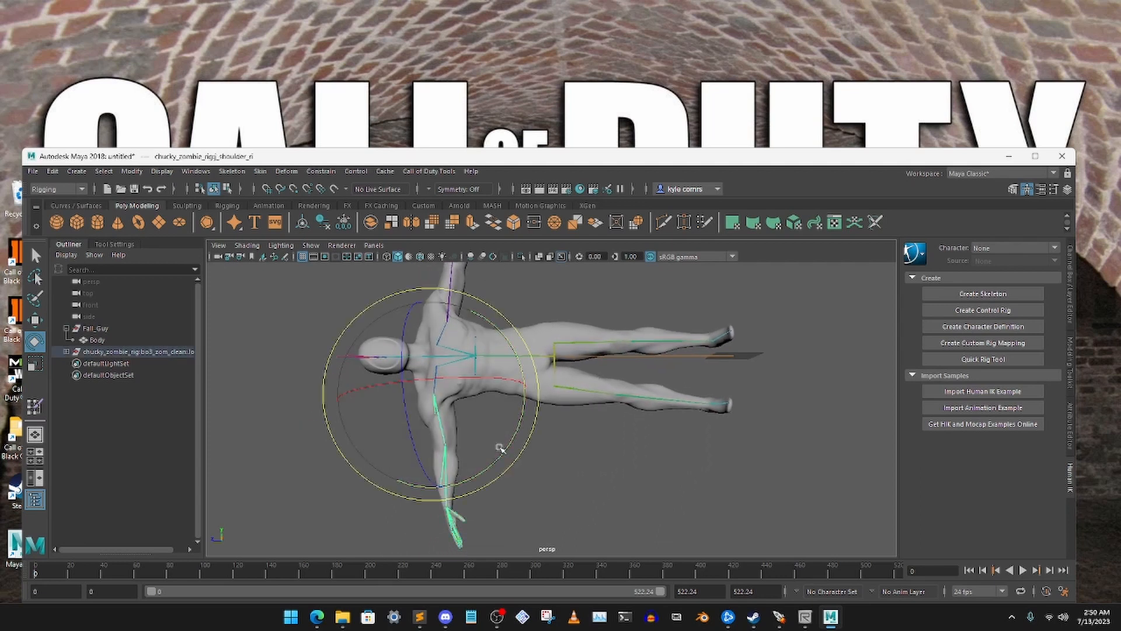
pyautogui.moveTo(503, 450)
pyautogui.mouseDown()
pyautogui.moveTo(555, 384)
pyautogui.moveTo(385, 479)
pyautogui.moveTo(502, 438)
pyautogui.moveTo(480, 456)
pyautogui.moveTo(379, 473)
pyautogui.moveTo(586, 409)
pyautogui.moveTo(467, 485)
pyautogui.moveTo(516, 445)
pyautogui.mouseUp()
pyautogui.click(583, 288)
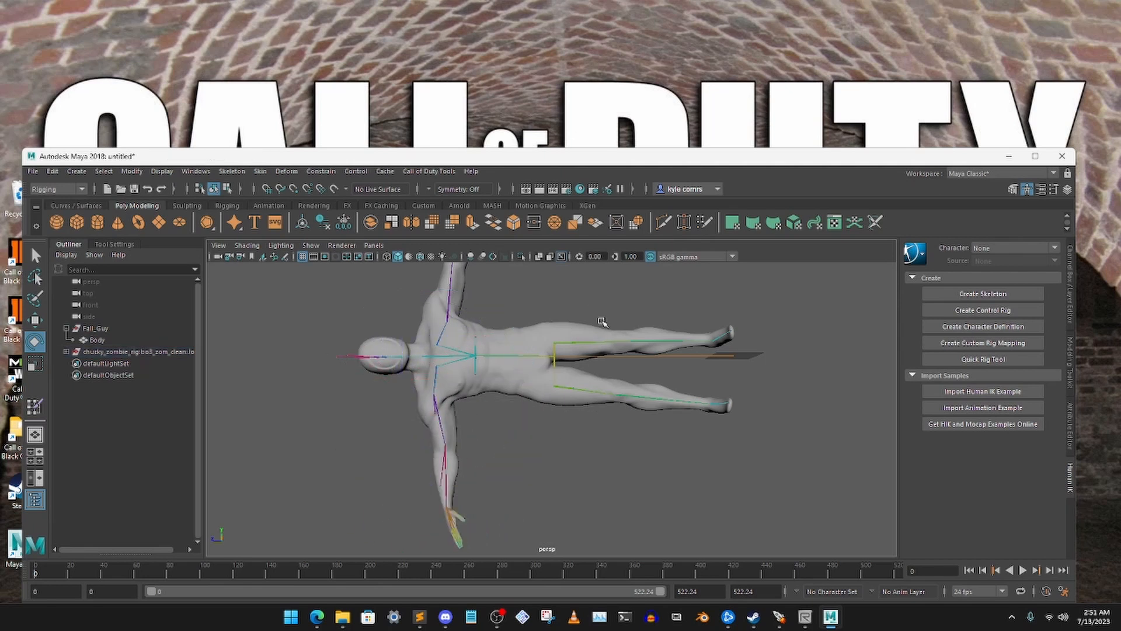
# Rotate the j_hip_le joint to raise the left leg away from the body and expose the groin deformation
pyautogui.moveTo(626, 348); pyautogui.dragTo(627, 349)
pyautogui.keyDown('alt'); pyautogui.moveTo(627, 349); pyautogui.dragTo(618, 402, button='middle'); pyautogui.keyUp('alt')
pyautogui.moveTo(607, 430); pyautogui.dragTo(622, 410)
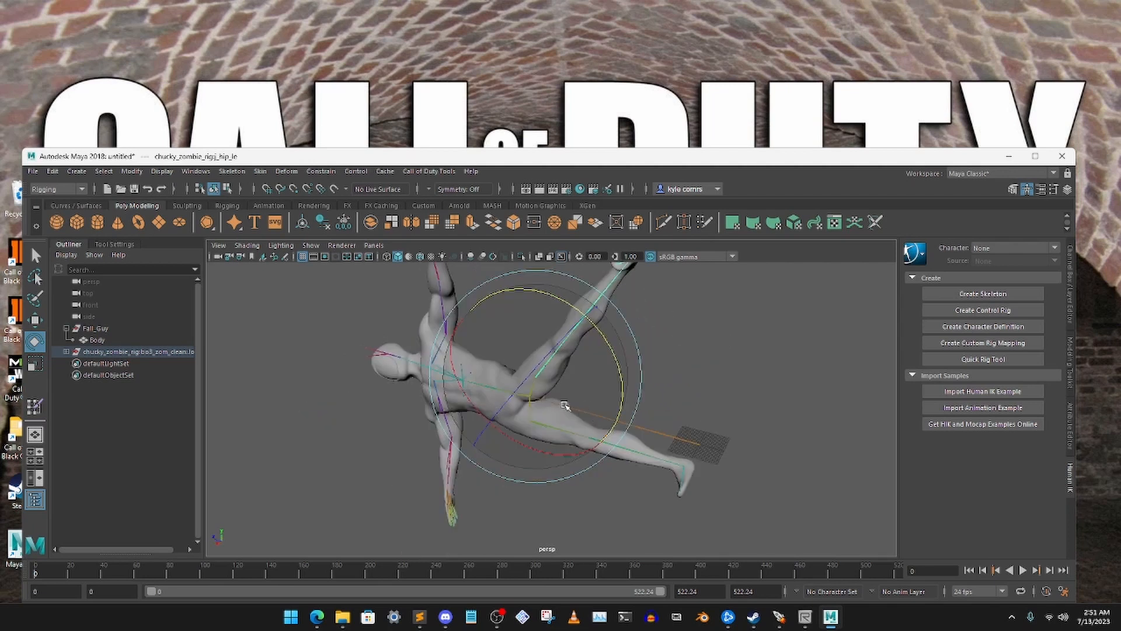
pyautogui.scroll(5, 587, 381)
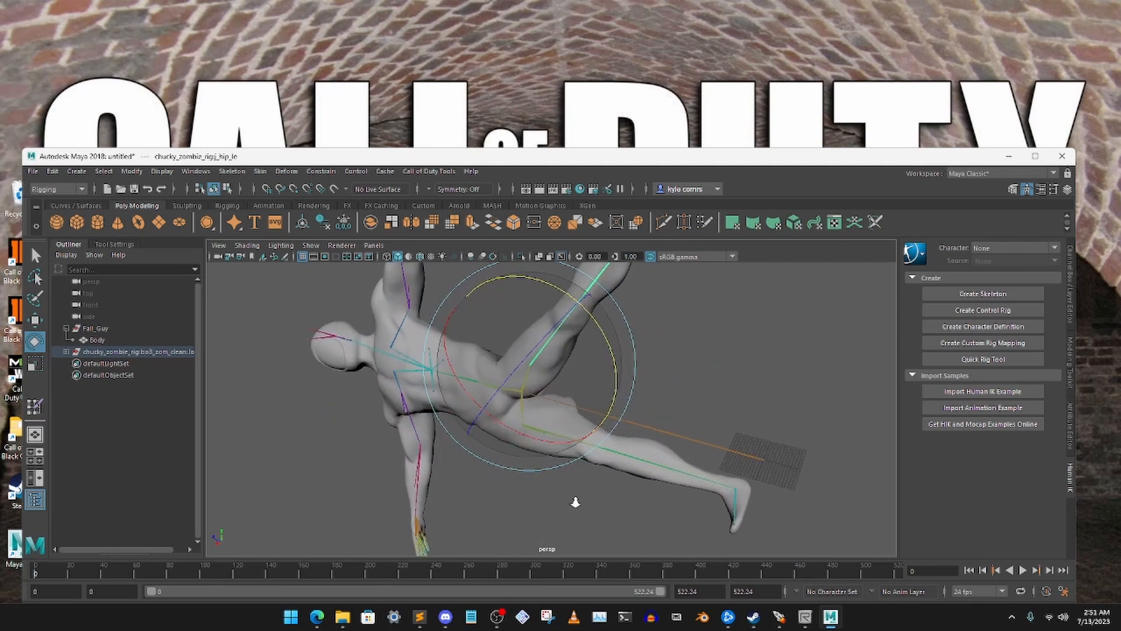
# Select the Body mesh under Fall_Guy and restart Paint Skin Weights with its tool settings displayed
pyautogui.click(94, 341)
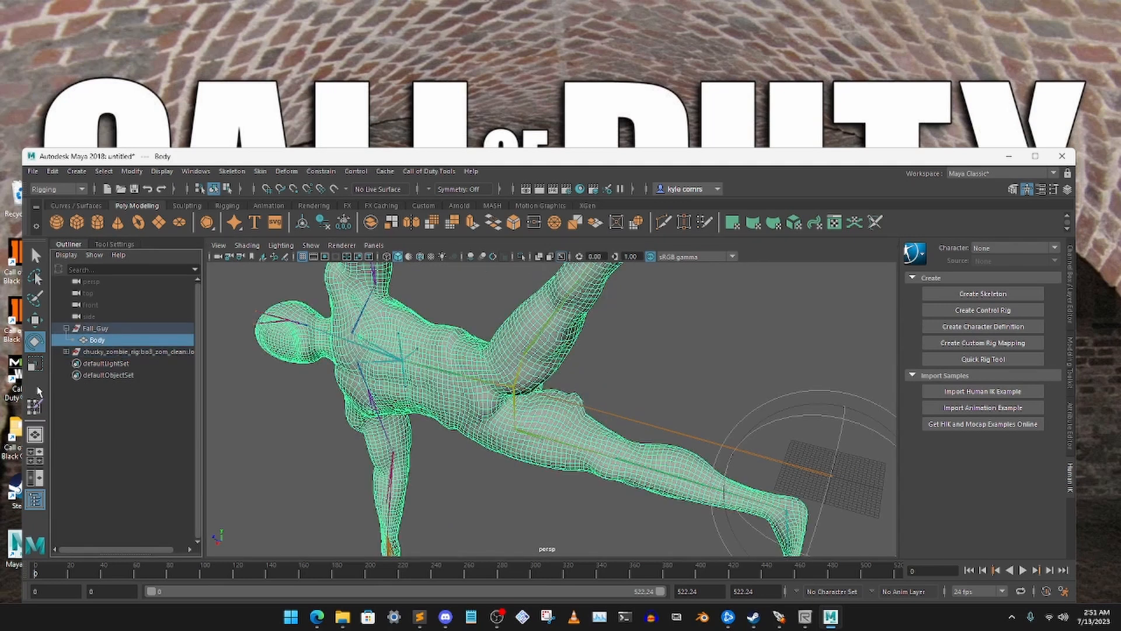
pyautogui.click(35, 258)
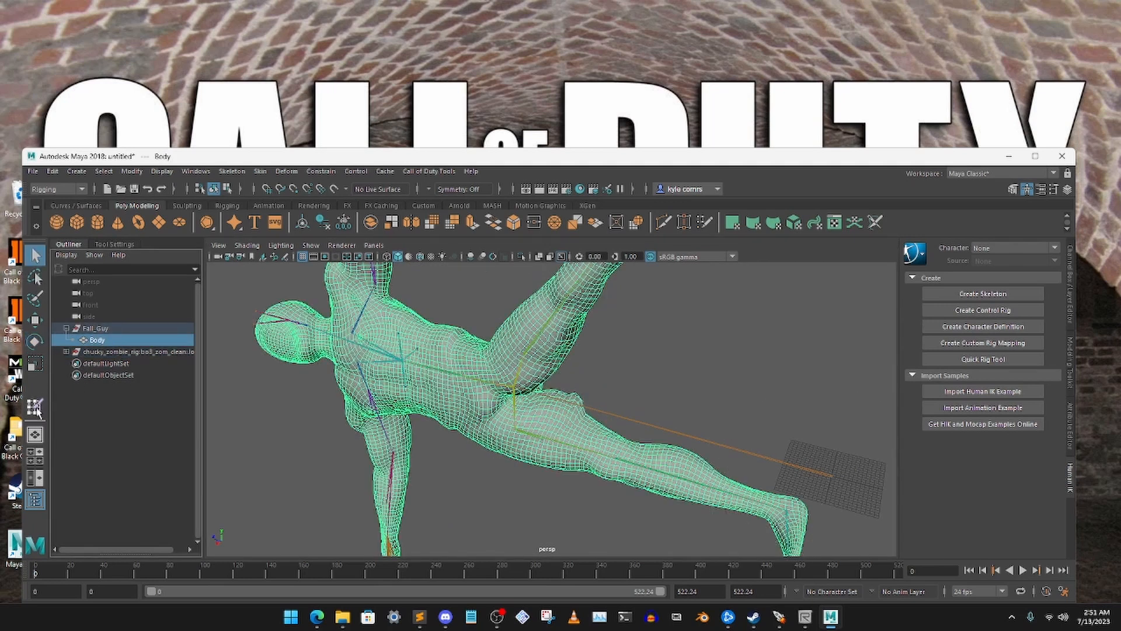
pyautogui.click(36, 407)
pyautogui.click(116, 244)
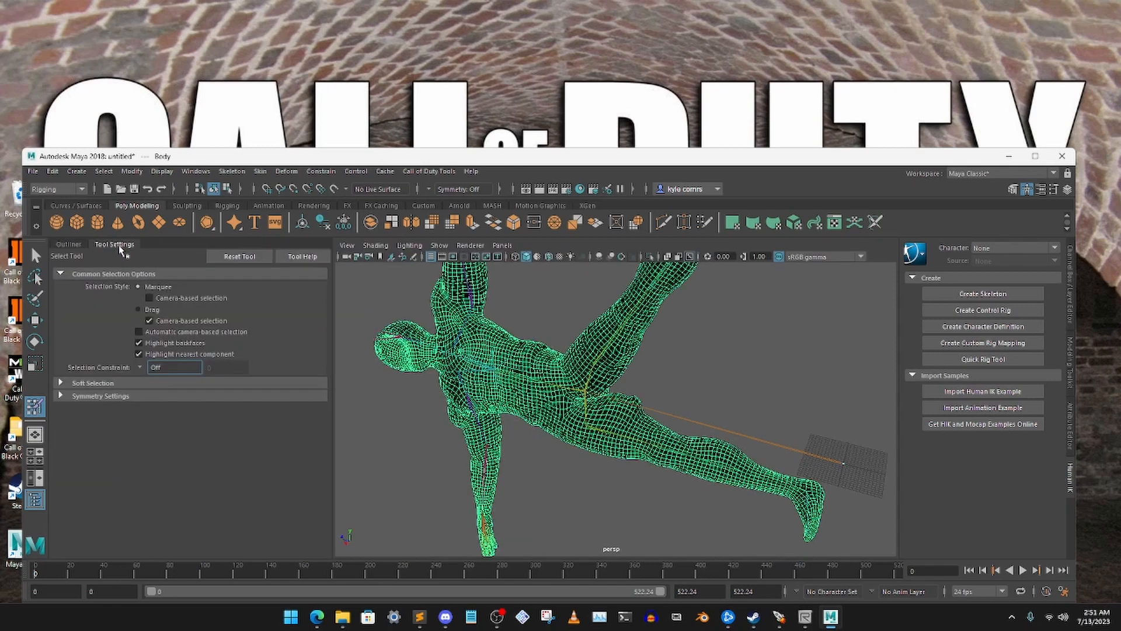
# Paint the j_hip_le influence's weights off the right inner thigh around the groin using the -1.0 Replace brush
pyautogui.scroll(6, 696, 388)
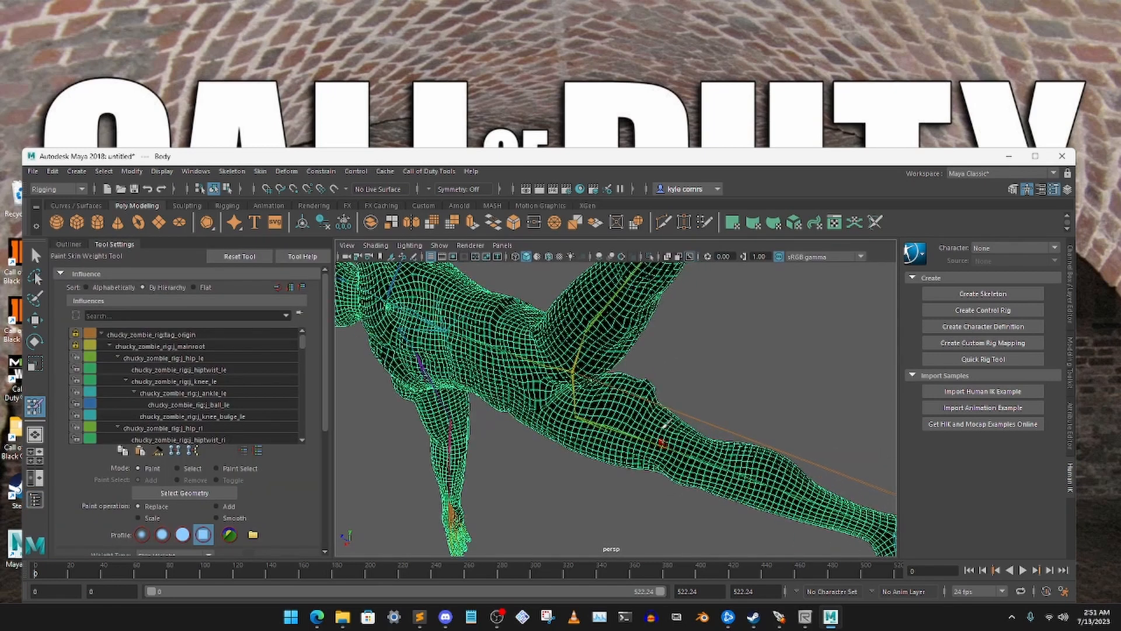
pyautogui.scroll(4, 628, 328)
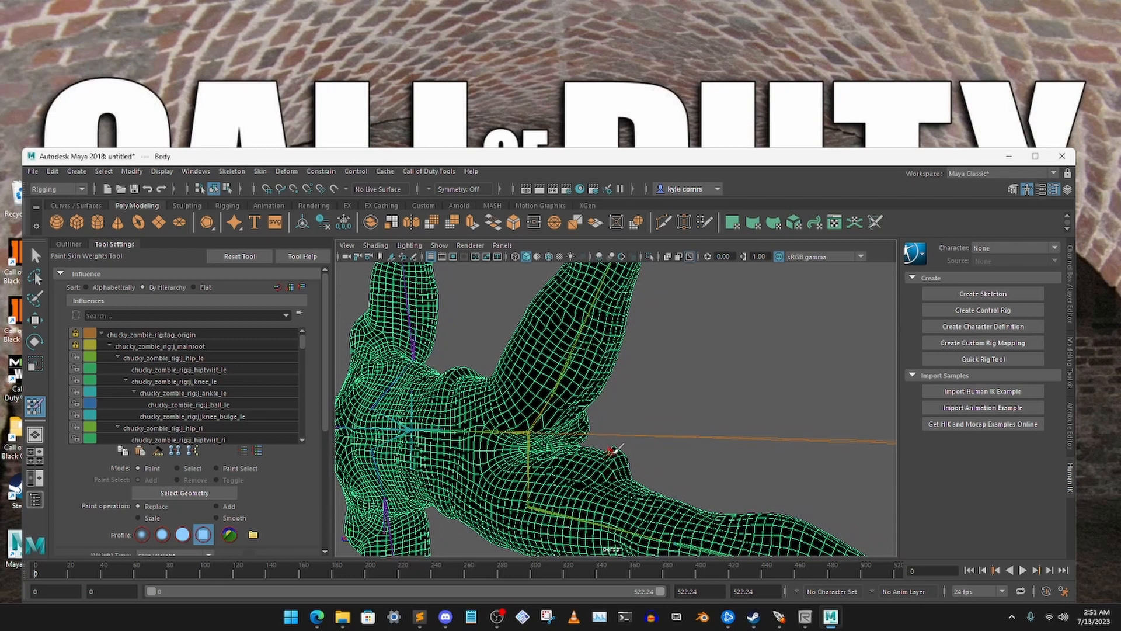
pyautogui.keyDown('alt'); pyautogui.moveTo(610, 451); pyautogui.dragTo(611, 460); pyautogui.keyUp('alt')
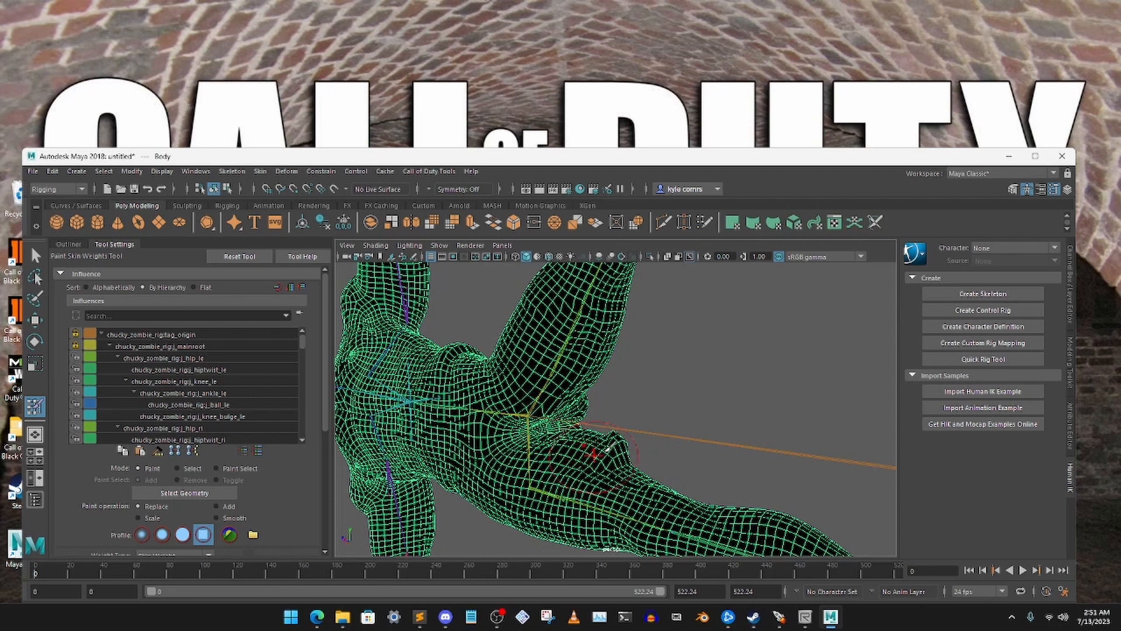
pyautogui.keyDown('alt'); pyautogui.moveTo(598, 452); pyautogui.dragTo(615, 448); pyautogui.keyUp('alt')
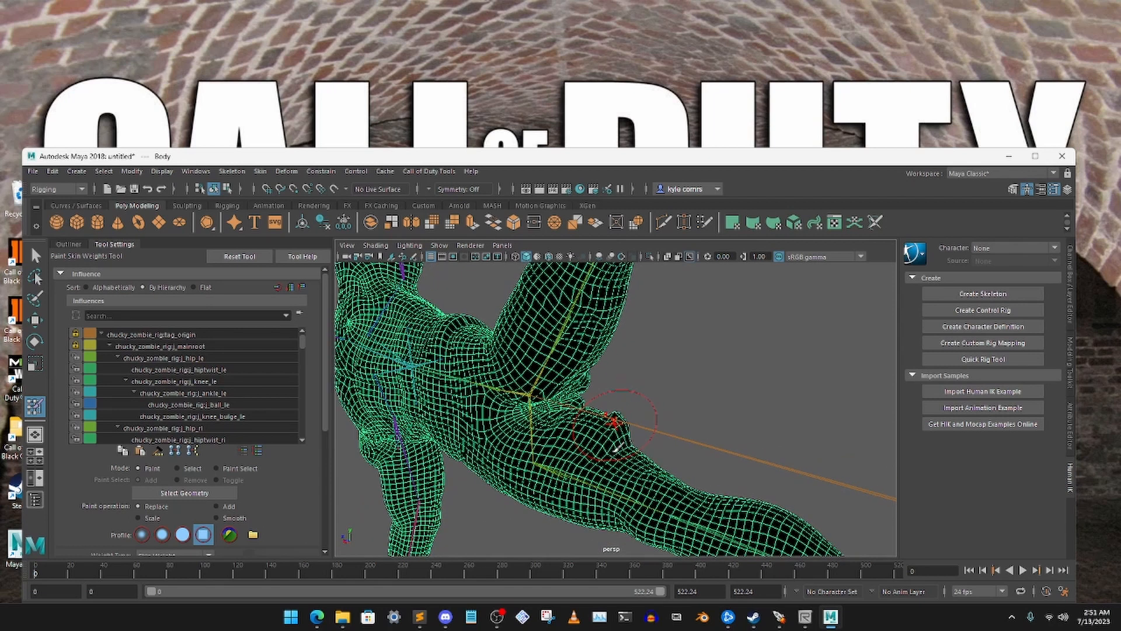
pyautogui.click(199, 359)
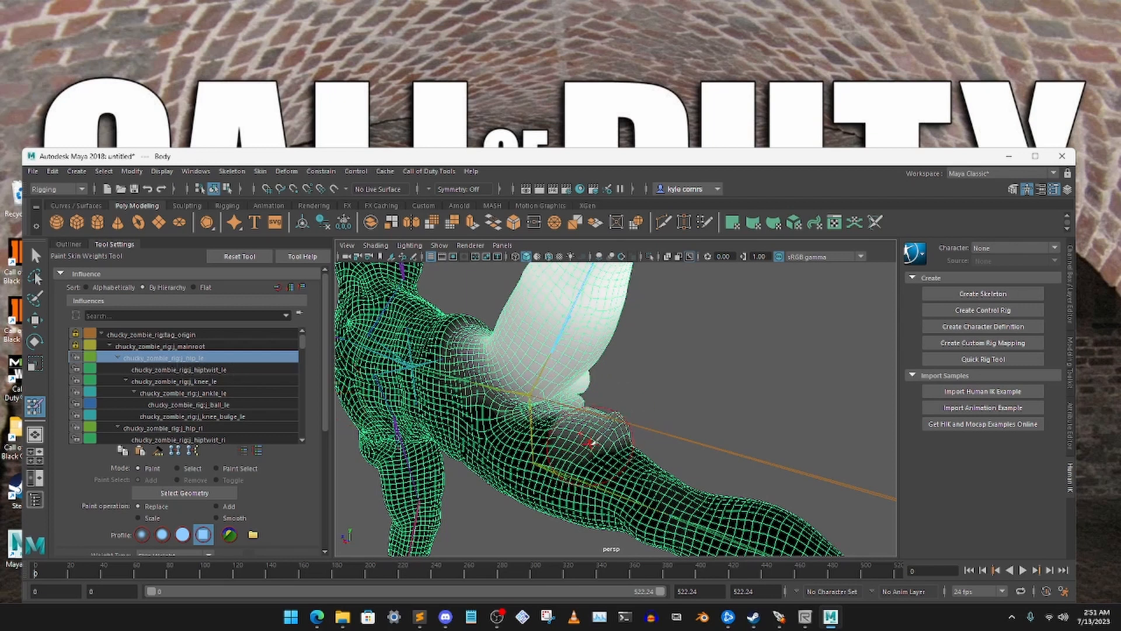
pyautogui.moveTo(605, 446)
pyautogui.keyDown('alt'); pyautogui.mouseDown()
pyautogui.moveTo(605, 433)
pyautogui.moveTo(584, 441)
pyautogui.mouseUp(); pyautogui.keyUp('alt')
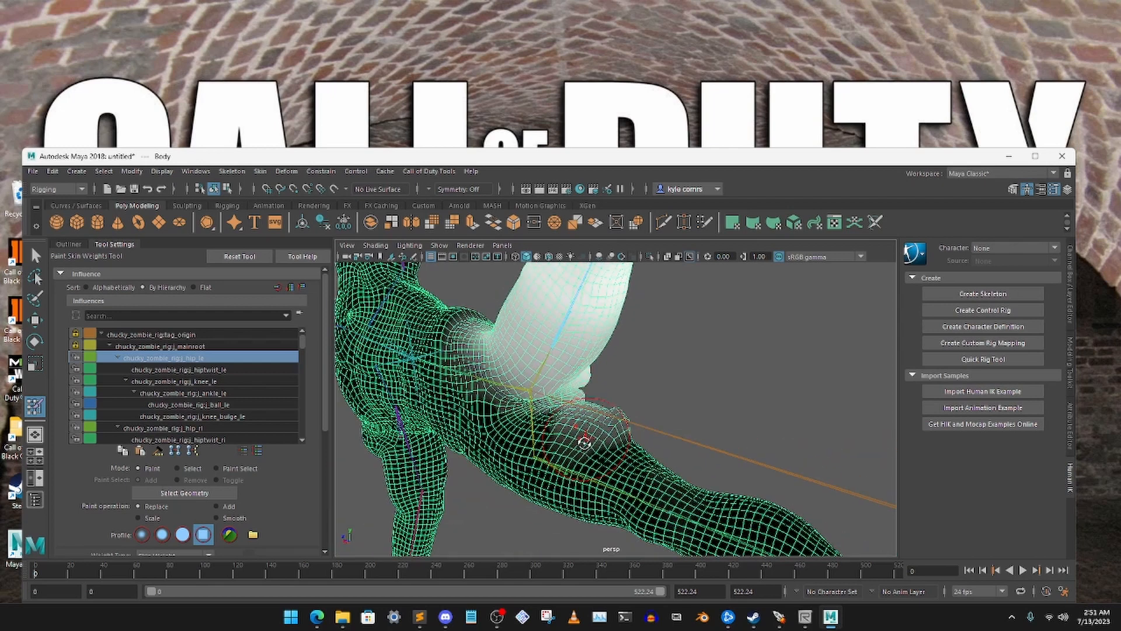
pyautogui.keyDown('alt'); pyautogui.moveTo(601, 402); pyautogui.dragTo(565, 540, button='right'); pyautogui.keyUp('alt')
pyautogui.moveTo(595, 437)
pyautogui.mouseDown()
pyautogui.moveTo(609, 435)
pyautogui.moveTo(543, 467)
pyautogui.mouseUp()
pyautogui.moveTo(578, 423)
pyautogui.keyDown('alt'); pyautogui.mouseDown()
pyautogui.moveTo(588, 446)
pyautogui.moveTo(684, 467)
pyautogui.moveTo(743, 433)
pyautogui.moveTo(494, 397)
pyautogui.moveTo(498, 409)
pyautogui.moveTo(587, 419)
pyautogui.mouseUp(); pyautogui.keyUp('alt')
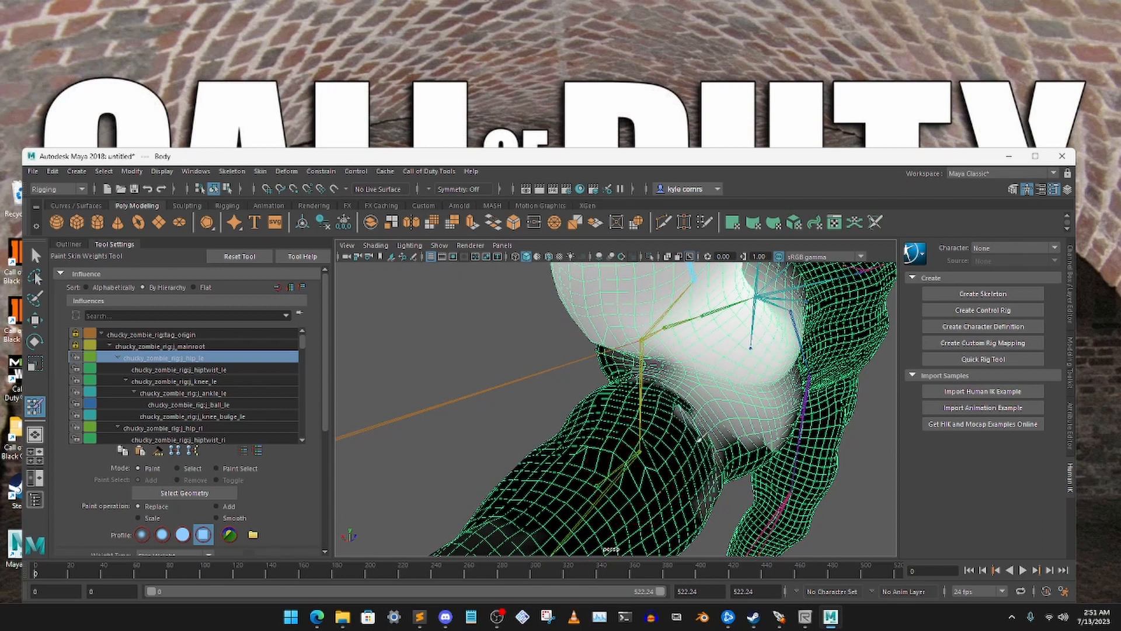
# Remove the remaining j_hip_le weights from the crotch and right thigh, working around the leg from several sides
pyautogui.moveTo(727, 503)
pyautogui.keyDown('alt'); pyautogui.mouseDown()
pyautogui.moveTo(637, 480)
pyautogui.moveTo(730, 457)
pyautogui.moveTo(531, 408)
pyautogui.moveTo(533, 396)
pyautogui.mouseUp(); pyautogui.keyUp('alt')
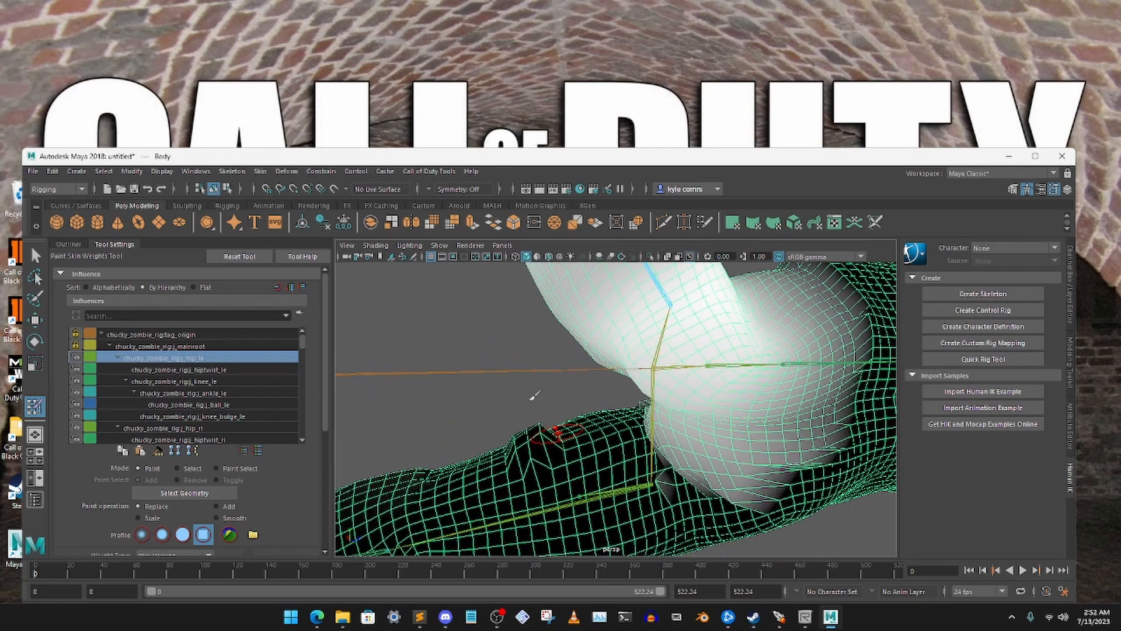
pyautogui.moveTo(666, 482)
pyautogui.mouseDown()
pyautogui.moveTo(654, 470)
pyautogui.moveTo(783, 488)
pyautogui.moveTo(788, 467)
pyautogui.moveTo(814, 461)
pyautogui.moveTo(662, 446)
pyautogui.moveTo(652, 416)
pyautogui.moveTo(759, 426)
pyautogui.moveTo(795, 445)
pyautogui.moveTo(858, 431)
pyautogui.moveTo(657, 467)
pyautogui.mouseUp()
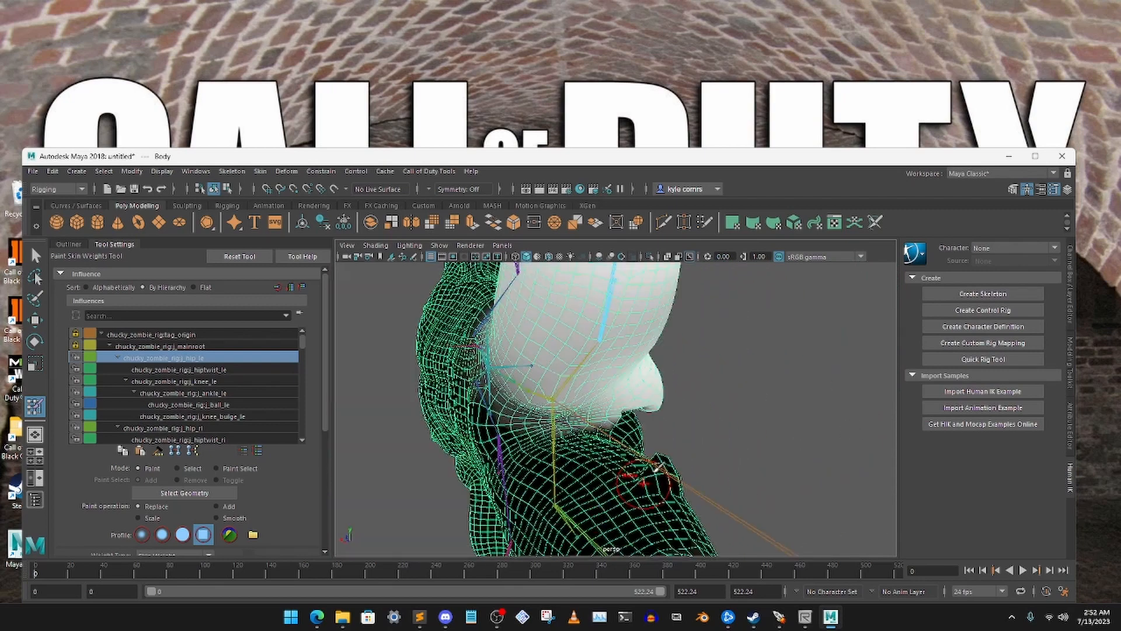
pyautogui.moveTo(584, 471)
pyautogui.keyDown('alt'); pyautogui.mouseDown()
pyautogui.moveTo(596, 475)
pyautogui.moveTo(586, 434)
pyautogui.moveTo(610, 444)
pyautogui.moveTo(630, 496)
pyautogui.moveTo(601, 517)
pyautogui.moveTo(593, 505)
pyautogui.mouseUp(); pyautogui.keyUp('alt')
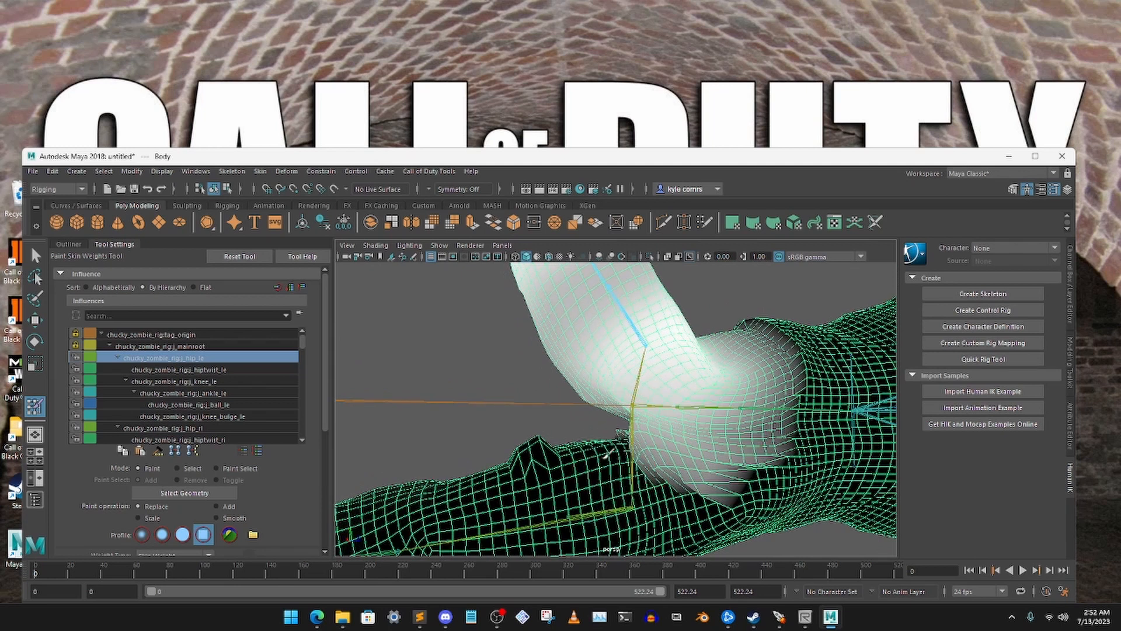
pyautogui.keyDown('alt'); pyautogui.moveTo(593, 448); pyautogui.dragTo(575, 464); pyautogui.keyUp('alt')
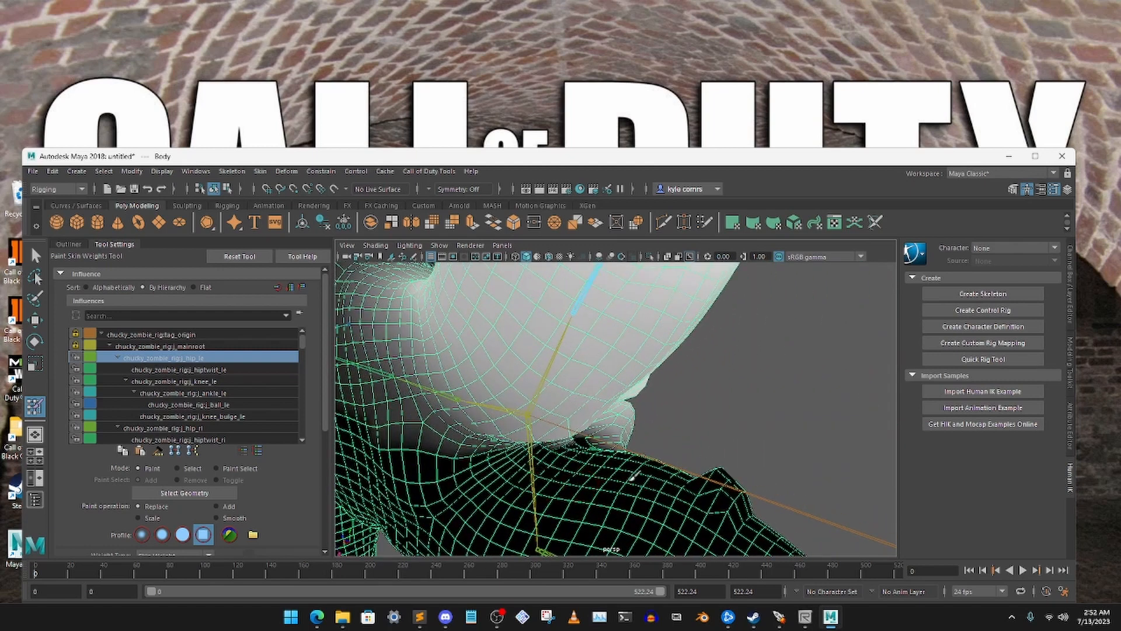
pyautogui.keyDown('alt'); pyautogui.moveTo(634, 476); pyautogui.dragTo(672, 453); pyautogui.keyUp('alt')
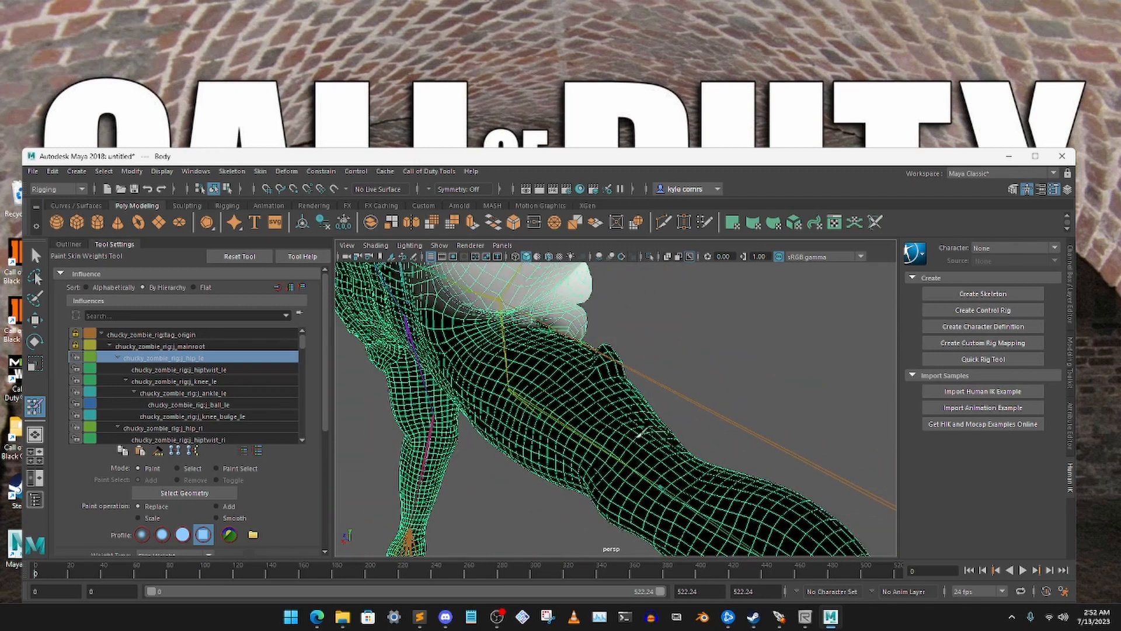
pyautogui.keyDown('alt'); pyautogui.moveTo(641, 469); pyautogui.dragTo(494, 374); pyautogui.keyUp('alt')
pyautogui.keyDown('alt'); pyautogui.moveTo(582, 321); pyautogui.dragTo(645, 410); pyautogui.keyUp('alt')
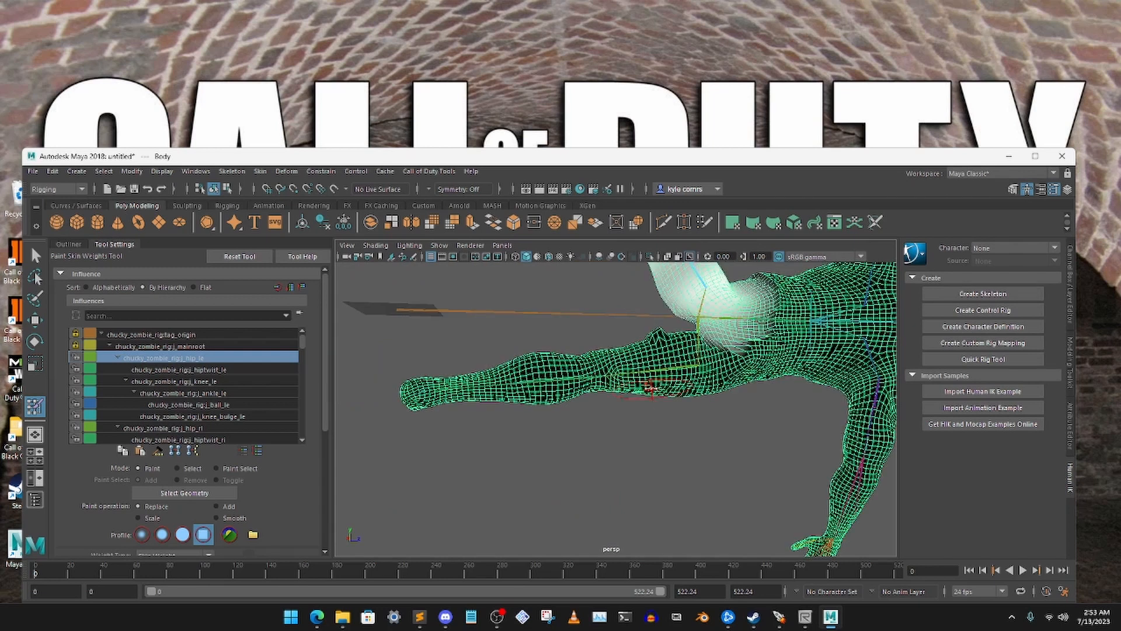
pyautogui.keyDown('alt'); pyautogui.moveTo(647, 354); pyautogui.dragTo(641, 478, button='right'); pyautogui.keyUp('alt')
pyautogui.keyDown('alt'); pyautogui.moveTo(641, 478); pyautogui.dragTo(667, 425); pyautogui.keyUp('alt')
pyautogui.keyDown('alt'); pyautogui.moveTo(679, 350); pyautogui.dragTo(610, 373); pyautogui.keyUp('alt')
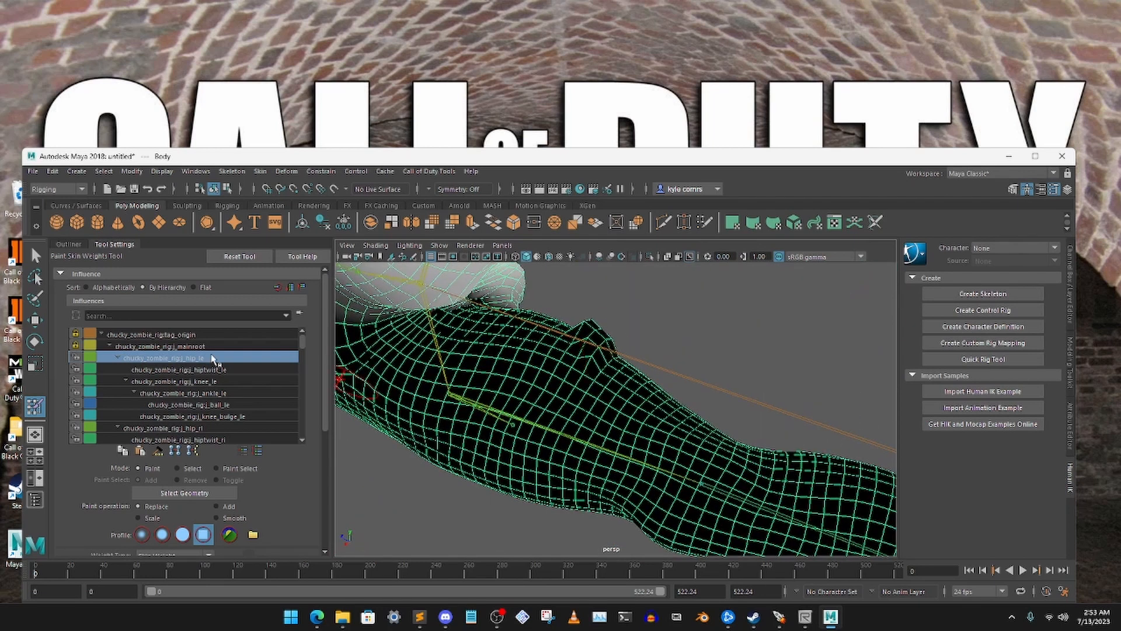
# Paint the j_hiptwist_le influence's weights off the spike on the right inner thigh and lock that influence
pyautogui.click(183, 370)
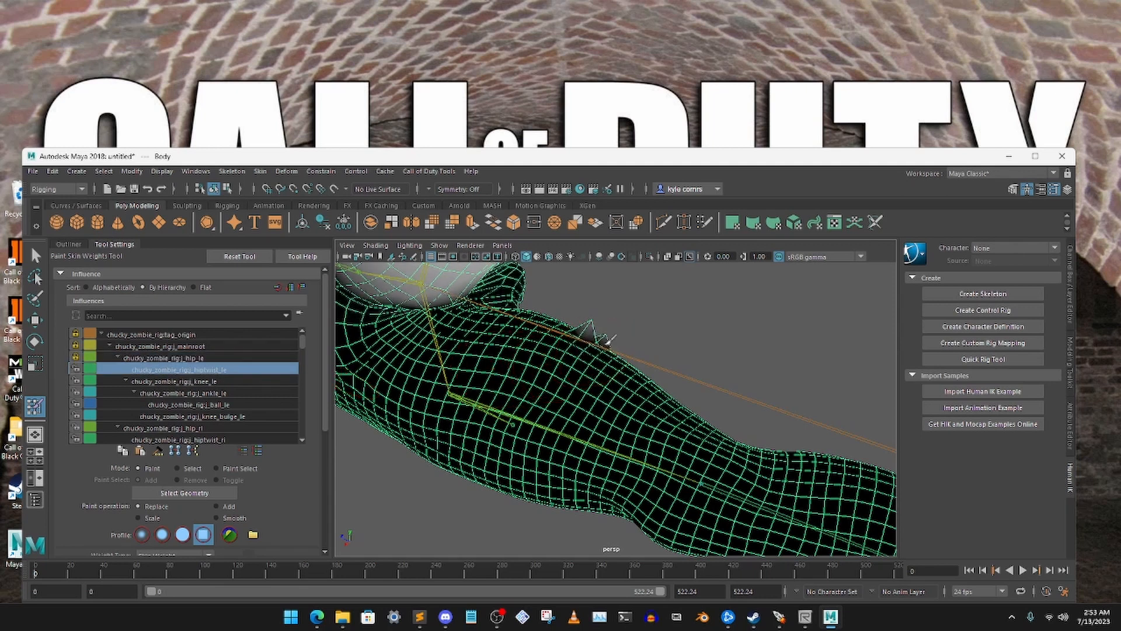
pyautogui.moveTo(569, 346)
pyautogui.keyDown('alt'); pyautogui.mouseDown()
pyautogui.moveTo(533, 368)
pyautogui.moveTo(587, 354)
pyautogui.mouseUp(); pyautogui.keyUp('alt')
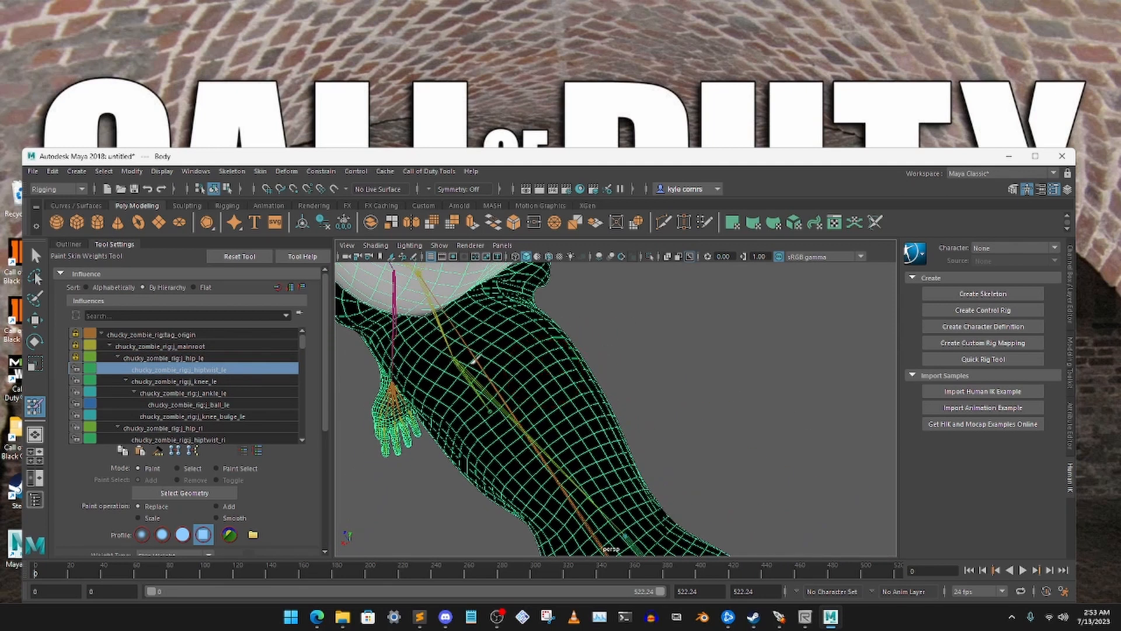
pyautogui.keyDown('alt'); pyautogui.moveTo(560, 510); pyautogui.dragTo(575, 452, button='right'); pyautogui.keyUp('alt')
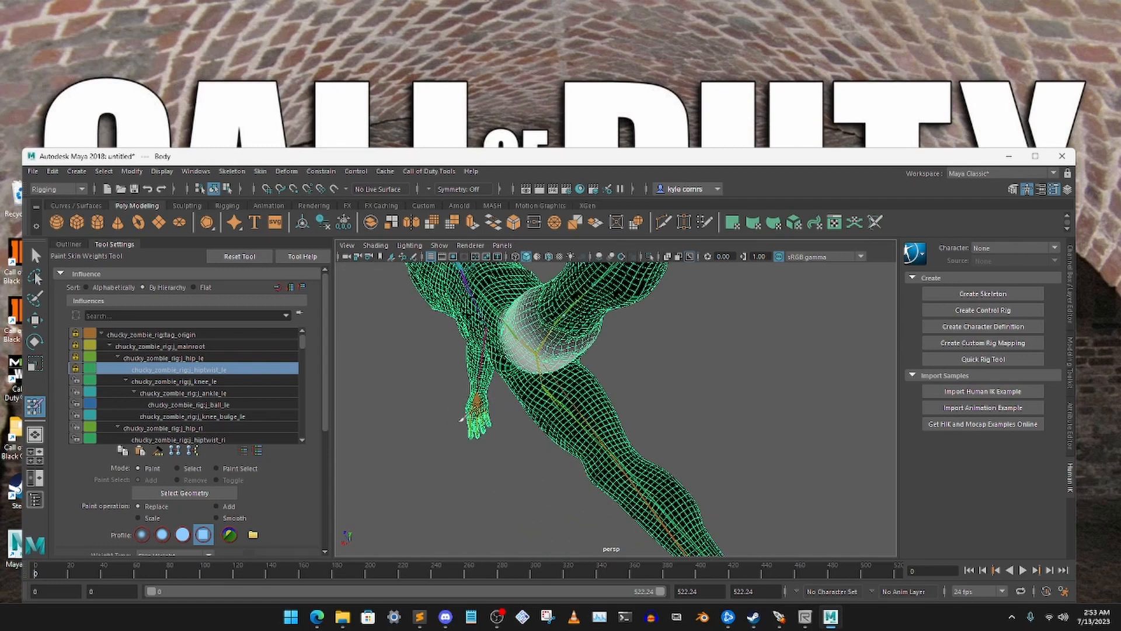
pyautogui.keyDown('alt'); pyautogui.moveTo(510, 423); pyautogui.dragTo(582, 369); pyautogui.keyUp('alt')
pyautogui.scroll(-5, 584, 371)
pyautogui.keyDown('alt'); pyautogui.moveTo(603, 368); pyautogui.dragTo(543, 420, button='middle'); pyautogui.keyUp('alt')
# Return the skeleton to its bind pose, then activate the Rotate tool with the Outliner displayed
pyautogui.moveTo(480, 157); pyautogui.dragTo(477, 181)
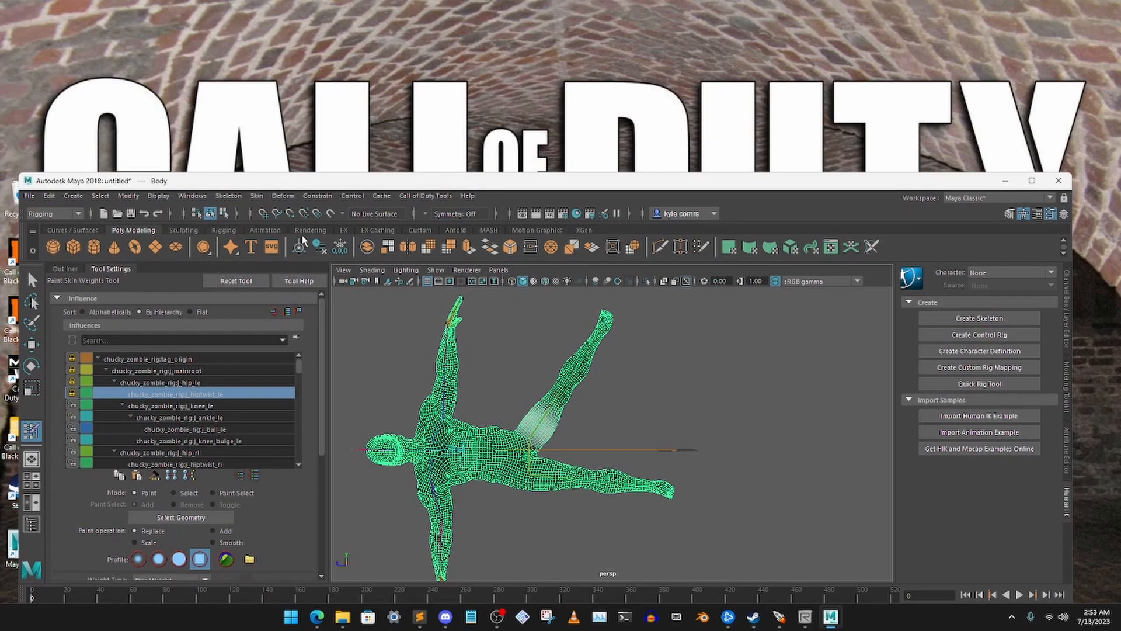
pyautogui.moveTo(365, 186); pyautogui.dragTo(369, 214)
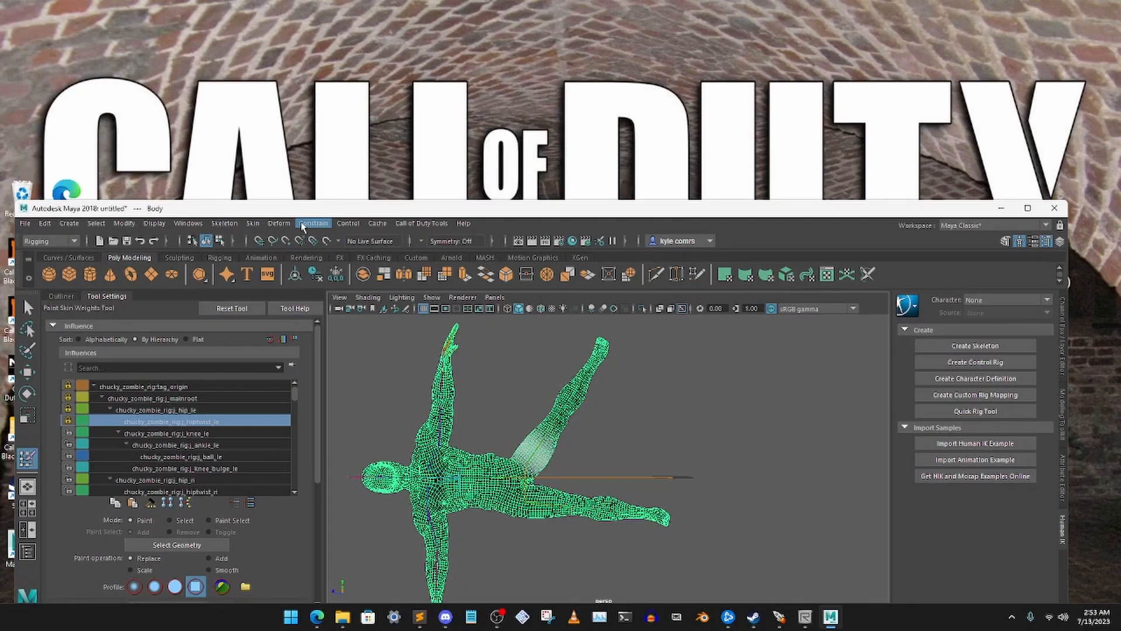
pyautogui.click(253, 223)
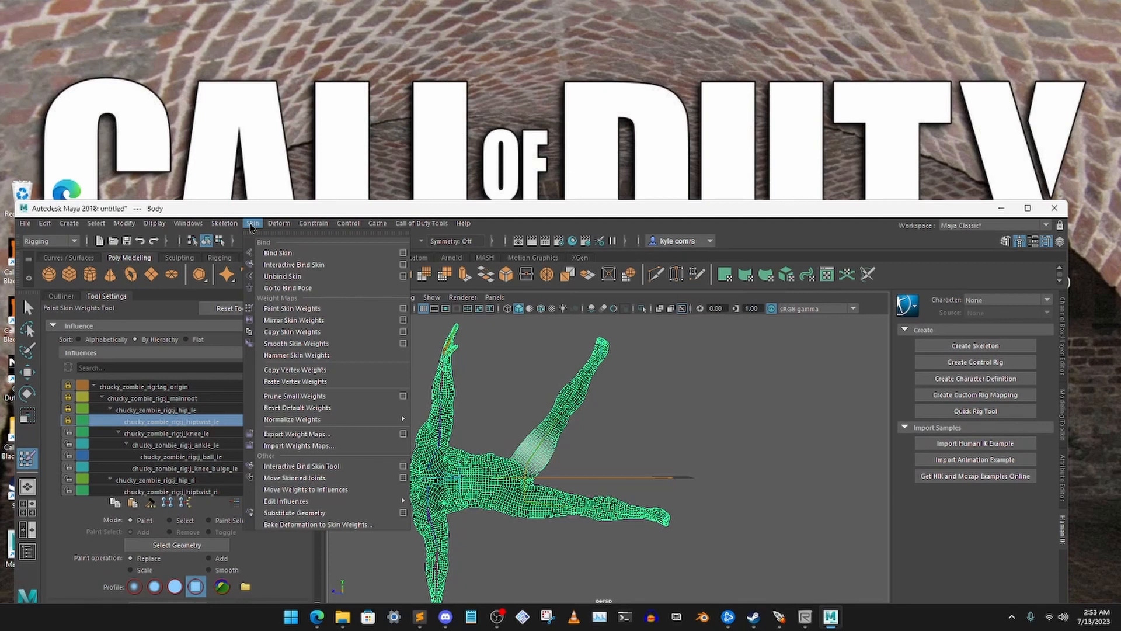
pyautogui.click(299, 289)
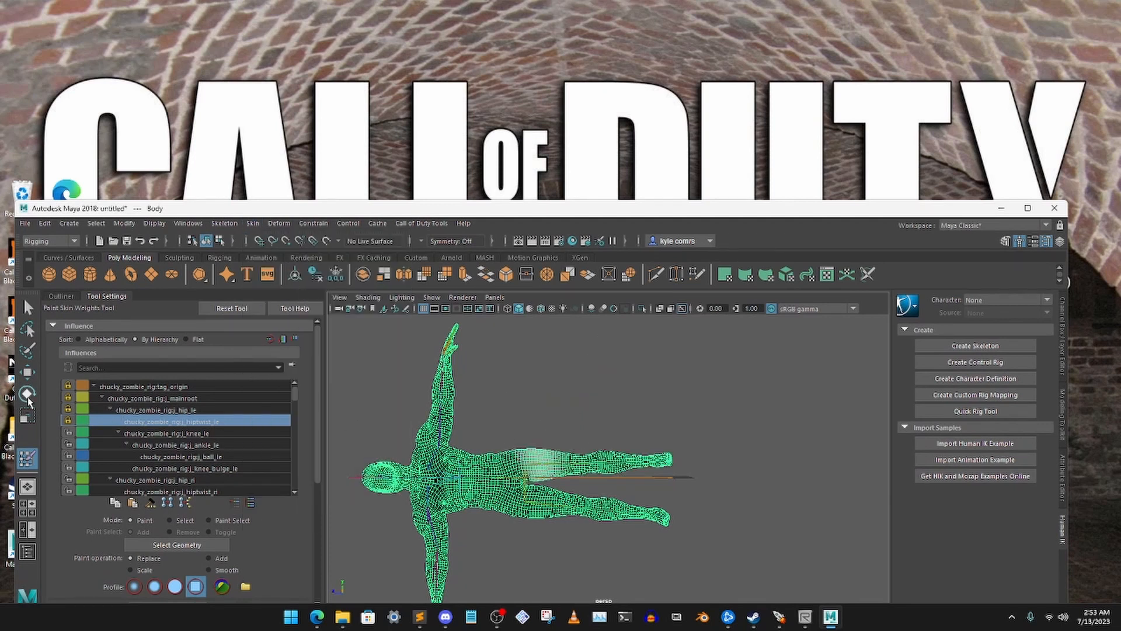
pyautogui.click(27, 395)
pyautogui.click(63, 297)
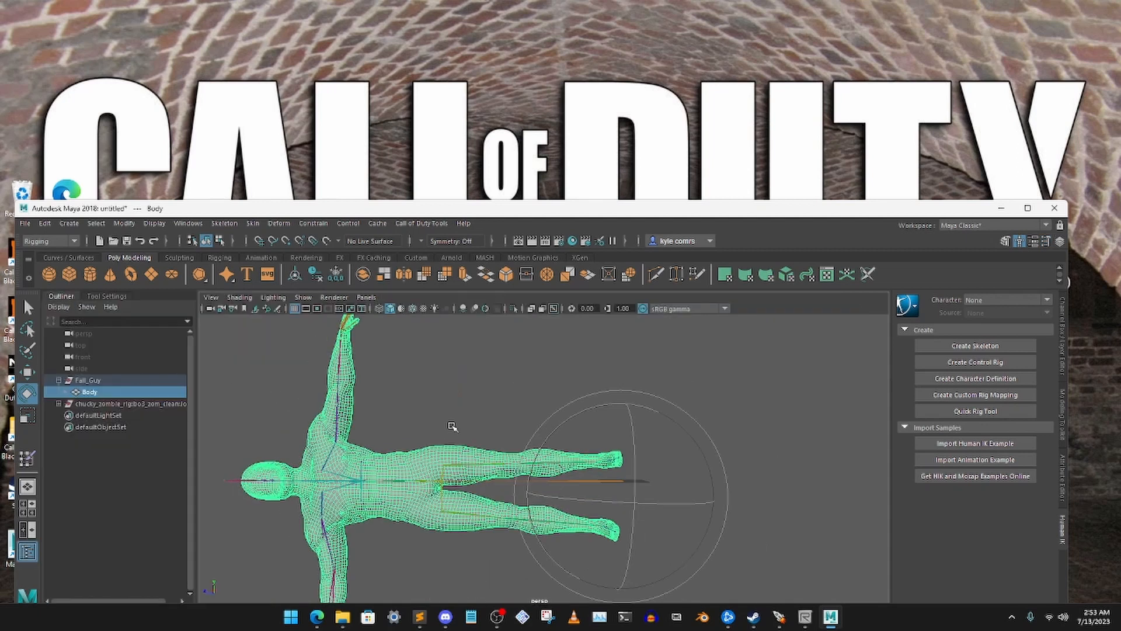
pyautogui.click(541, 391)
pyautogui.click(537, 383)
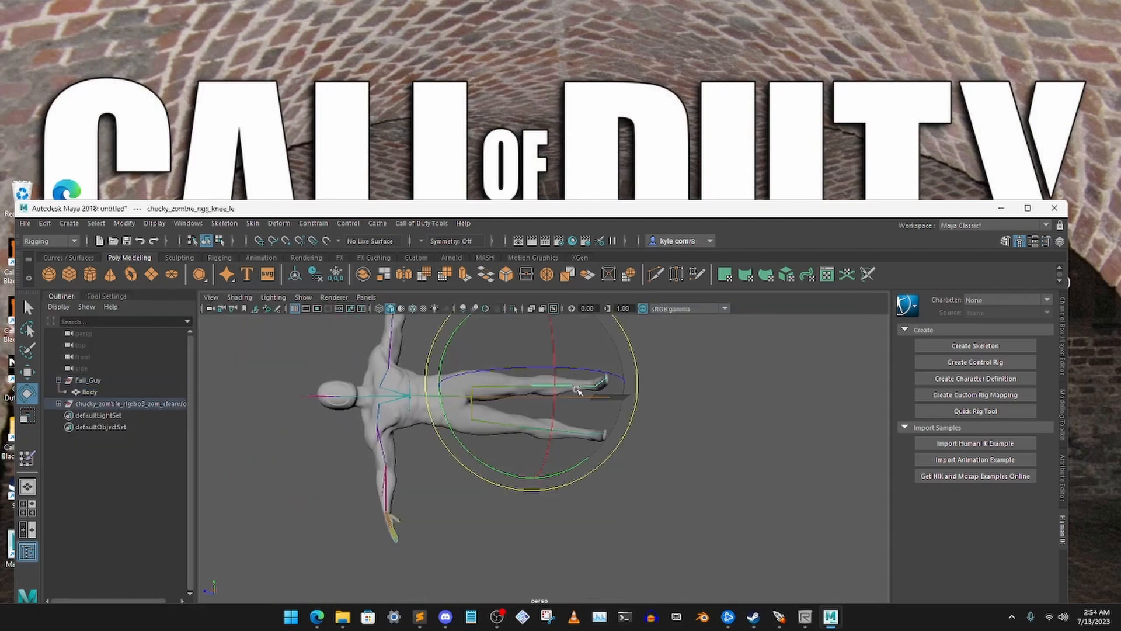
pyautogui.moveTo(628, 419); pyautogui.dragTo(636, 370)
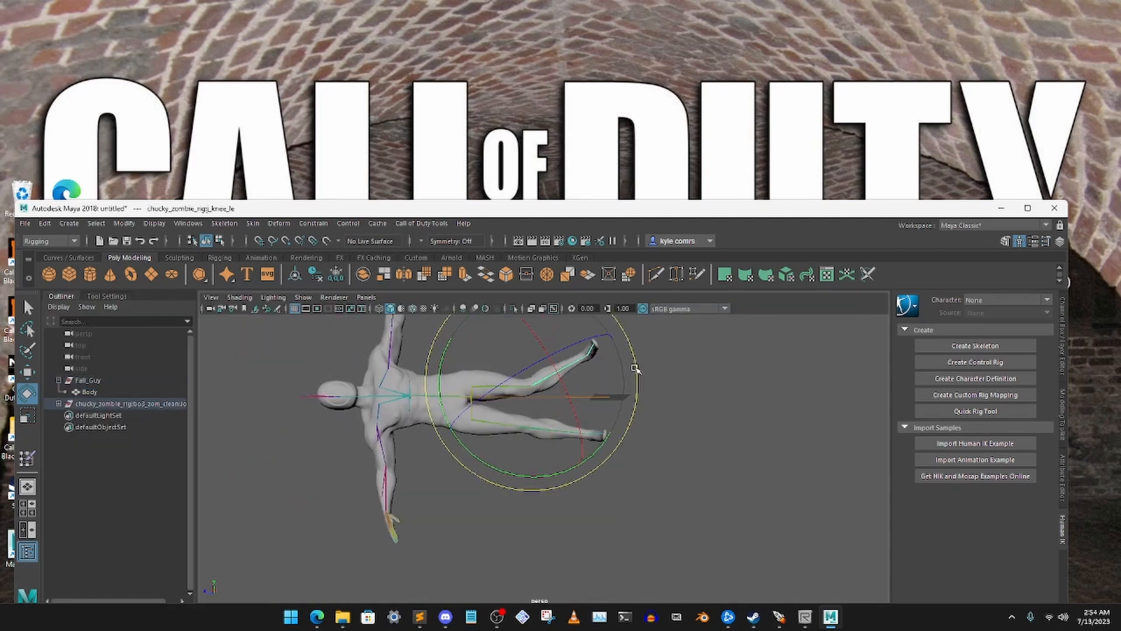
pyautogui.hotkey('ctrl', 'z')
pyautogui.scroll(2, 642, 408)
pyautogui.click(687, 400)
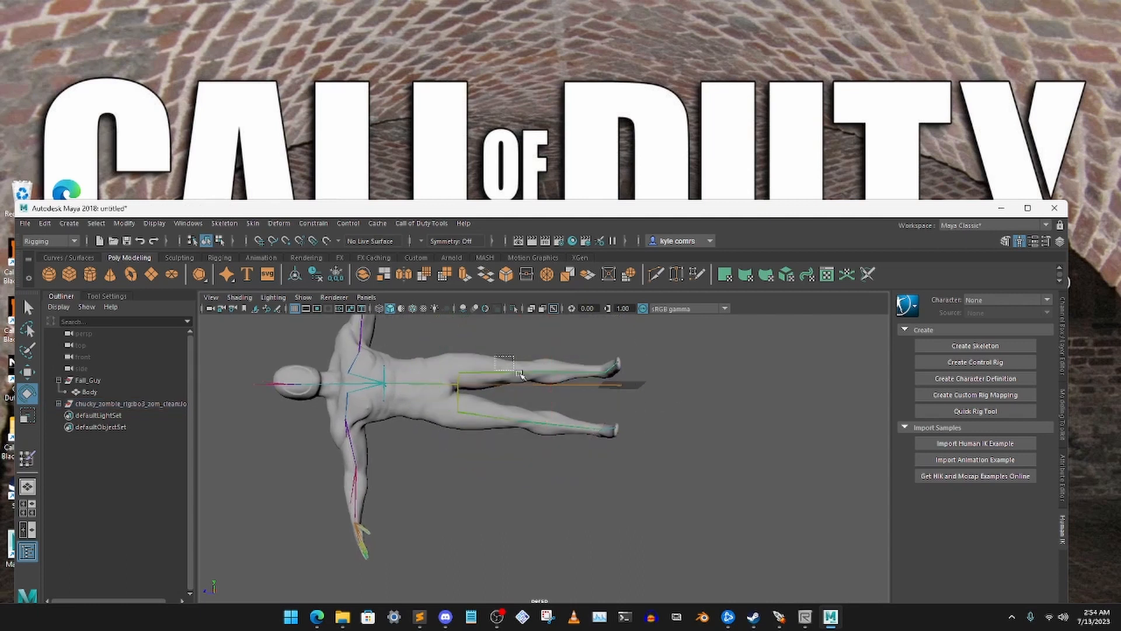
# Select the j_hip_ri joint and rotate it to swing the right leg outward from the body
pyautogui.click(519, 374)
pyautogui.moveTo(563, 411); pyautogui.dragTo(595, 423)
pyautogui.click(561, 425)
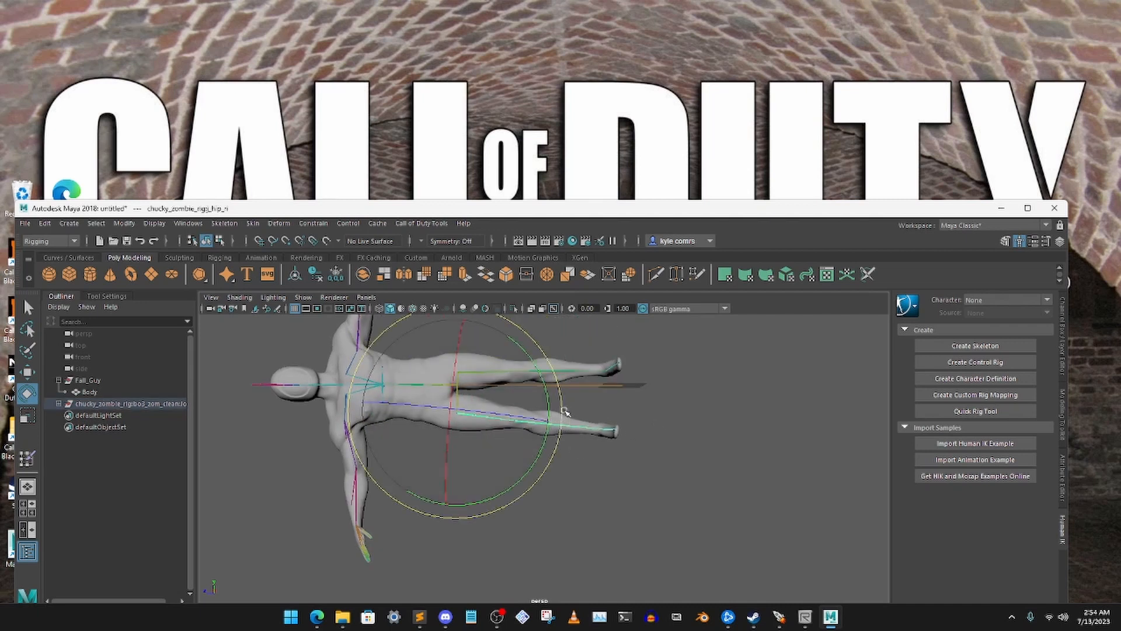
pyautogui.moveTo(562, 405); pyautogui.dragTo(554, 457)
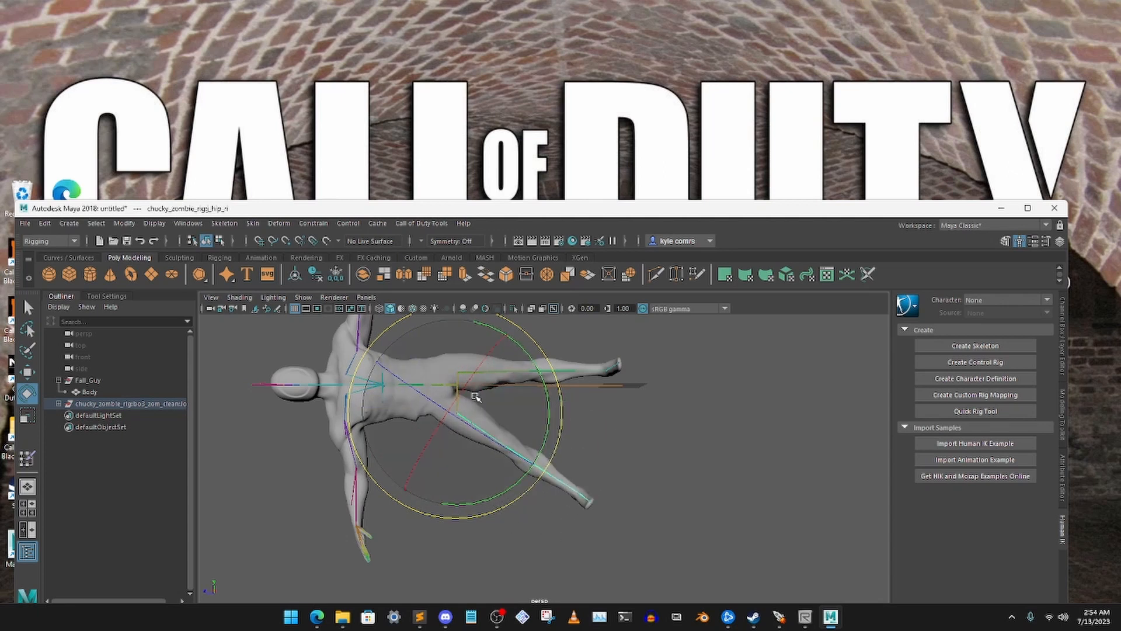
# Select the Body mesh under Fall_Guy and reopen Paint Skin Weights with its tool settings for work on the groin
pyautogui.keyDown('alt'); pyautogui.moveTo(481, 385); pyautogui.dragTo(467, 432); pyautogui.keyUp('alt')
pyautogui.keyDown('alt'); pyautogui.moveTo(467, 432); pyautogui.dragTo(466, 497, button='right'); pyautogui.keyUp('alt')
pyautogui.keyDown('alt'); pyautogui.moveTo(466, 497); pyautogui.dragTo(466, 477); pyautogui.keyUp('alt')
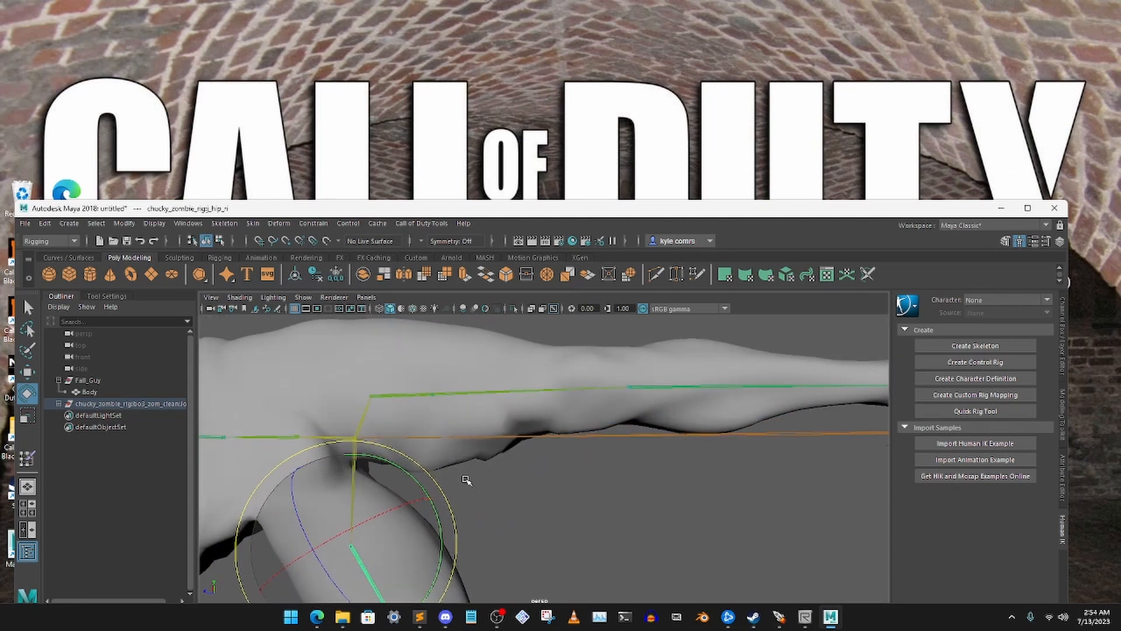
pyautogui.click(28, 309)
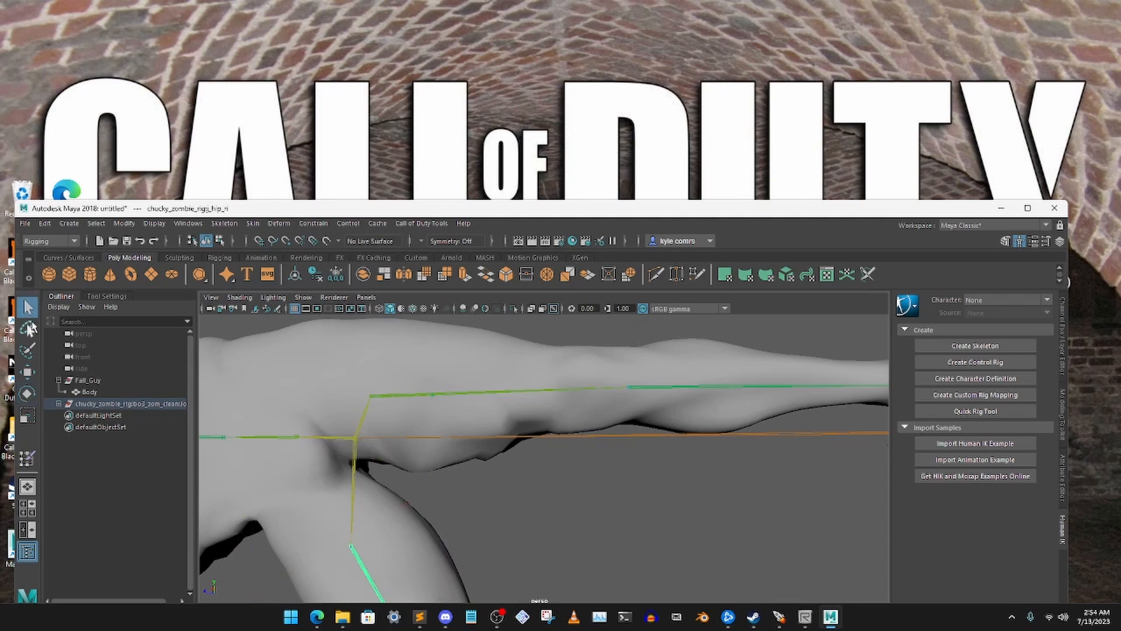
pyautogui.click(89, 392)
pyautogui.click(28, 459)
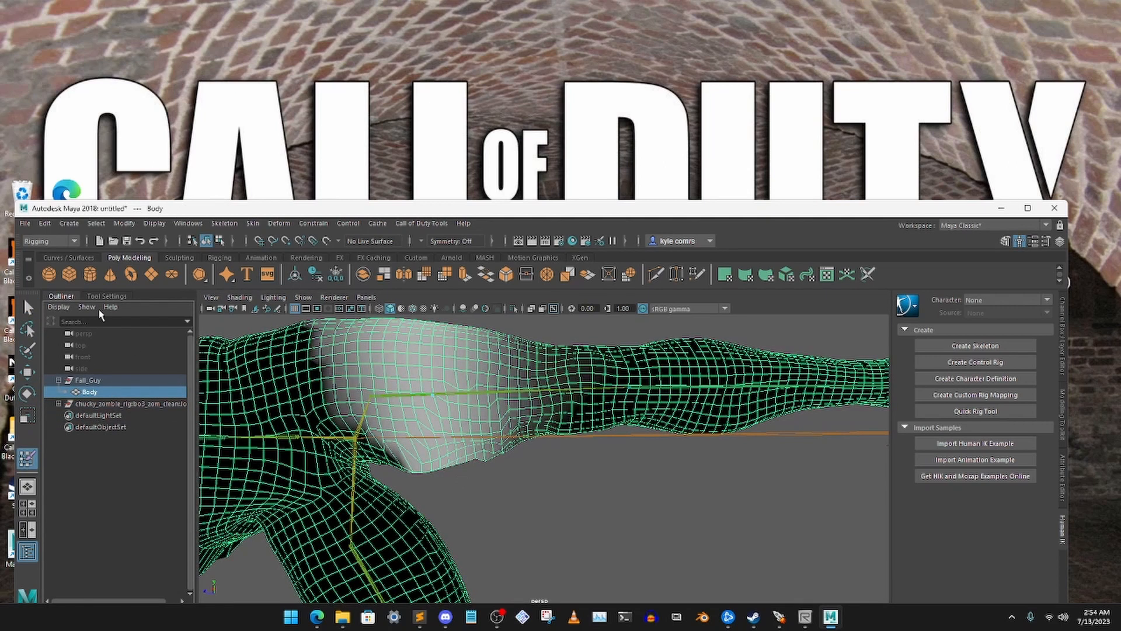
pyautogui.click(107, 296)
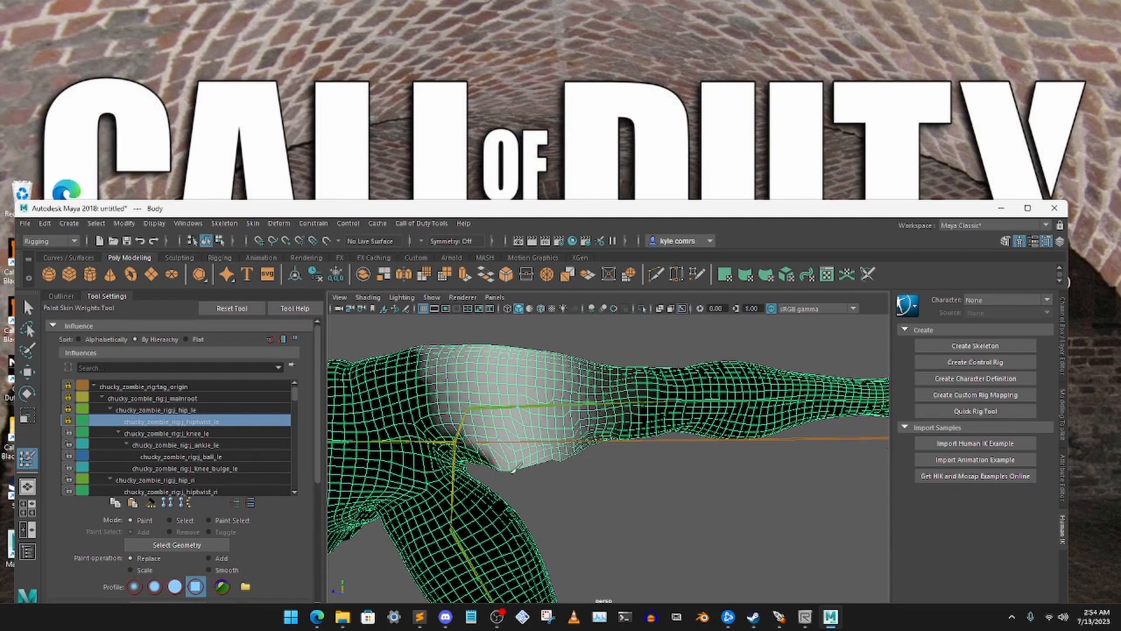
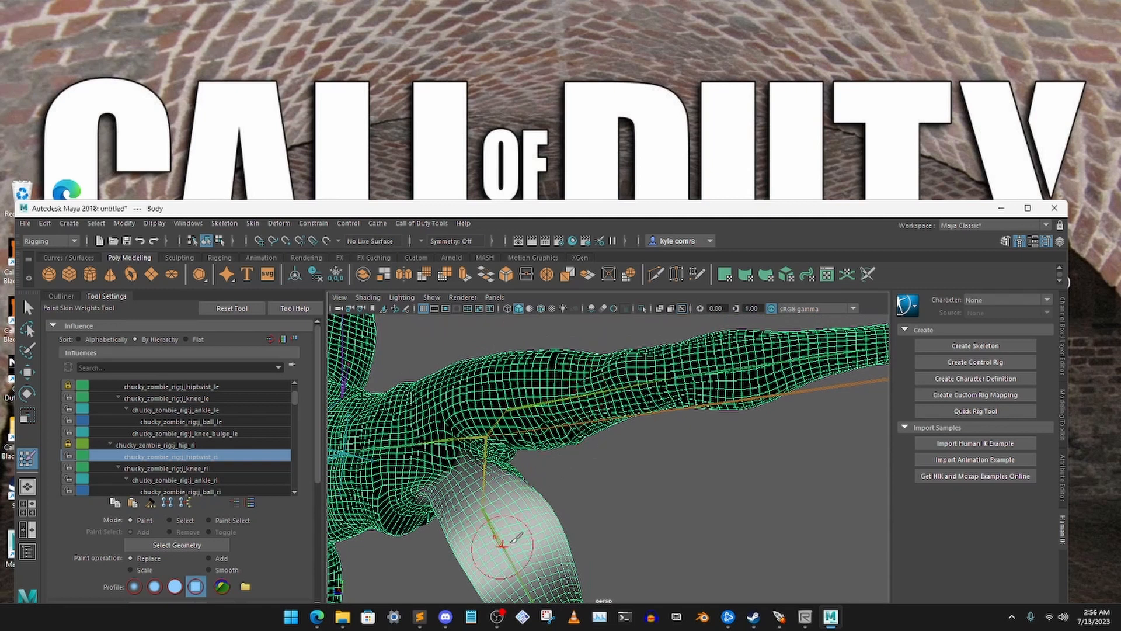
# Lock the j_hiptwist_ri influence after checking its weights around the groin and right thigh
pyautogui.moveTo(534, 485)
pyautogui.keyDown('alt'); pyautogui.mouseDown()
pyautogui.moveTo(563, 464)
pyautogui.moveTo(544, 461)
pyautogui.mouseUp(); pyautogui.keyUp('alt')
pyautogui.scroll(2, 572, 415)
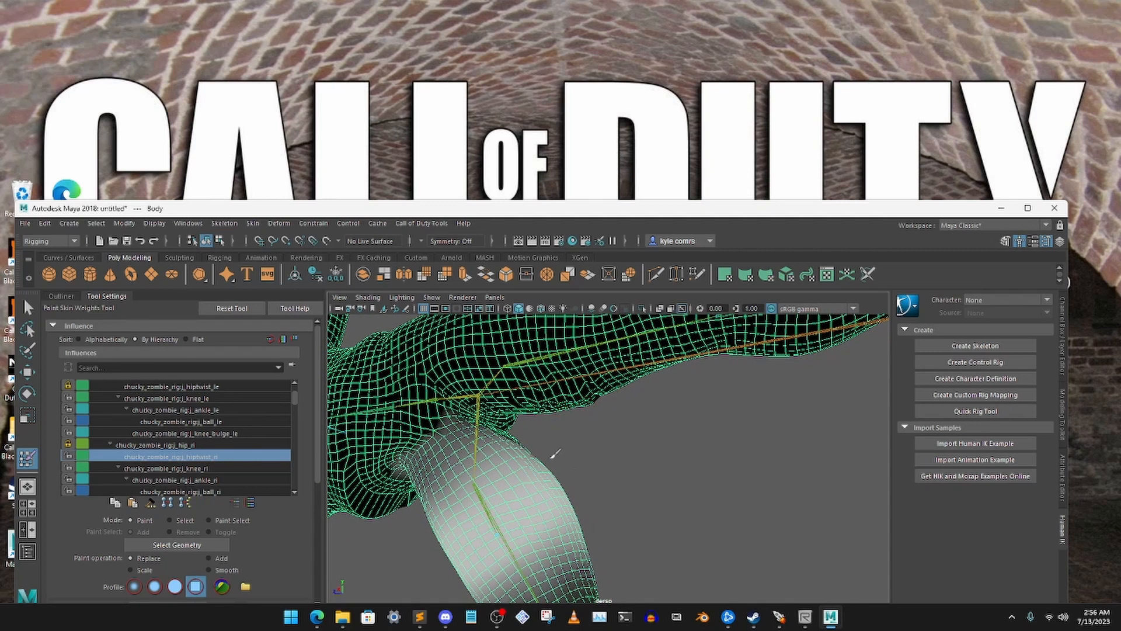
pyautogui.click(69, 456)
# Check the j_knee_ri influence for stray weights along the left leg and lock that influence
pyautogui.click(188, 468)
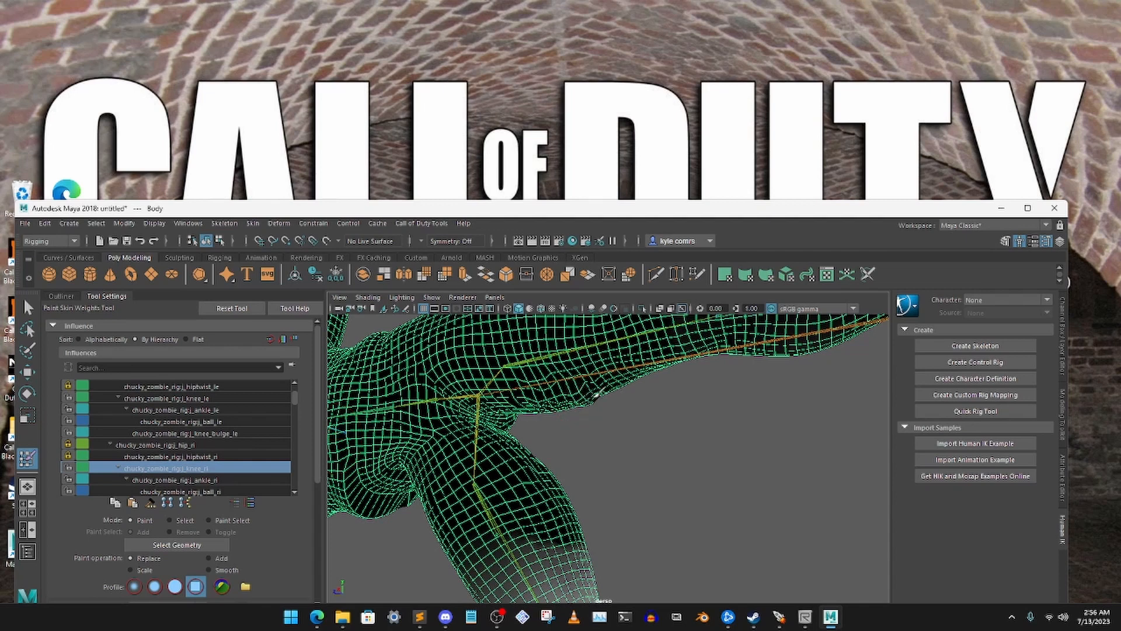
pyautogui.moveTo(599, 392)
pyautogui.keyDown('alt'); pyautogui.mouseDown()
pyautogui.moveTo(600, 370)
pyautogui.moveTo(559, 350)
pyautogui.mouseUp(); pyautogui.keyUp('alt')
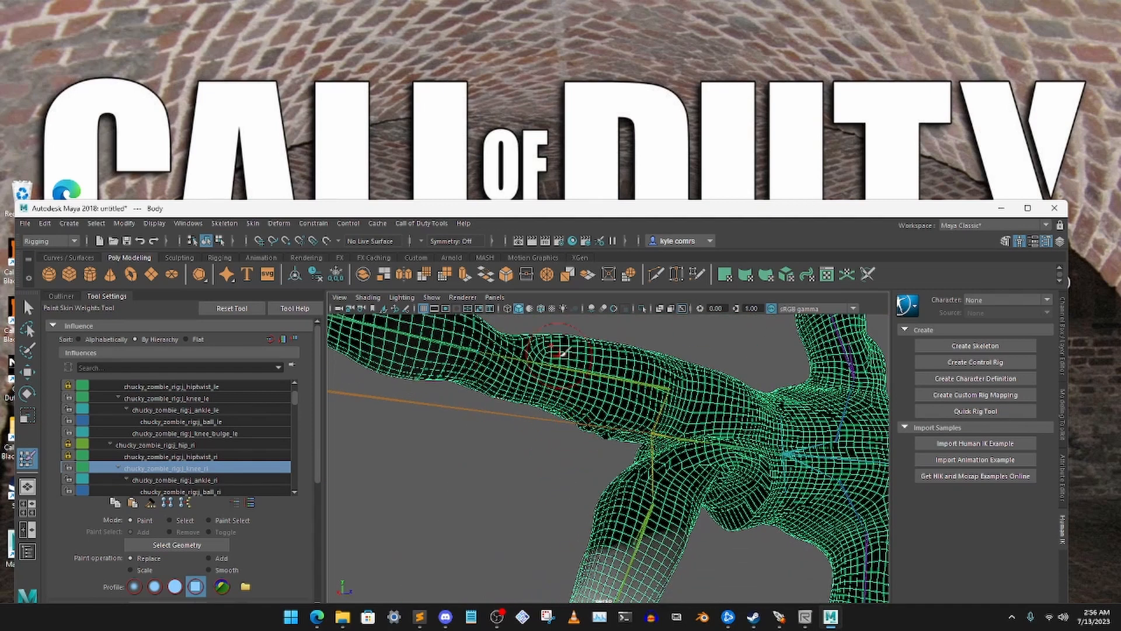
pyautogui.keyDown('alt'); pyautogui.moveTo(438, 350); pyautogui.dragTo(552, 425); pyautogui.keyUp('alt')
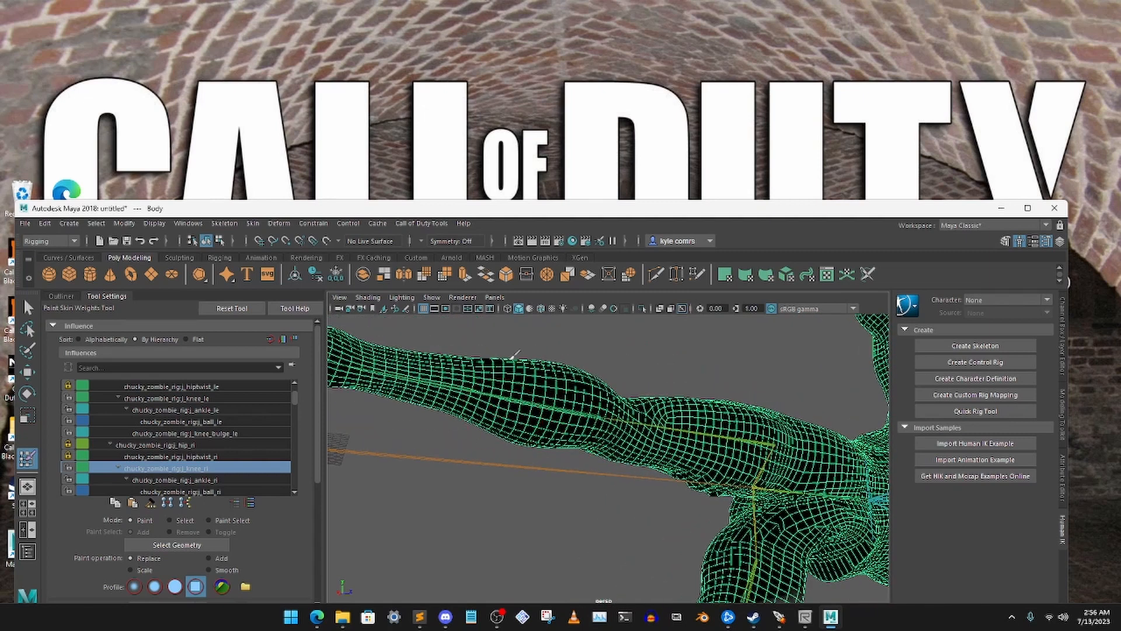
pyautogui.moveTo(699, 425)
pyautogui.keyDown('alt'); pyautogui.mouseDown()
pyautogui.moveTo(738, 396)
pyautogui.moveTo(689, 412)
pyautogui.moveTo(713, 420)
pyautogui.mouseUp(); pyautogui.keyUp('alt')
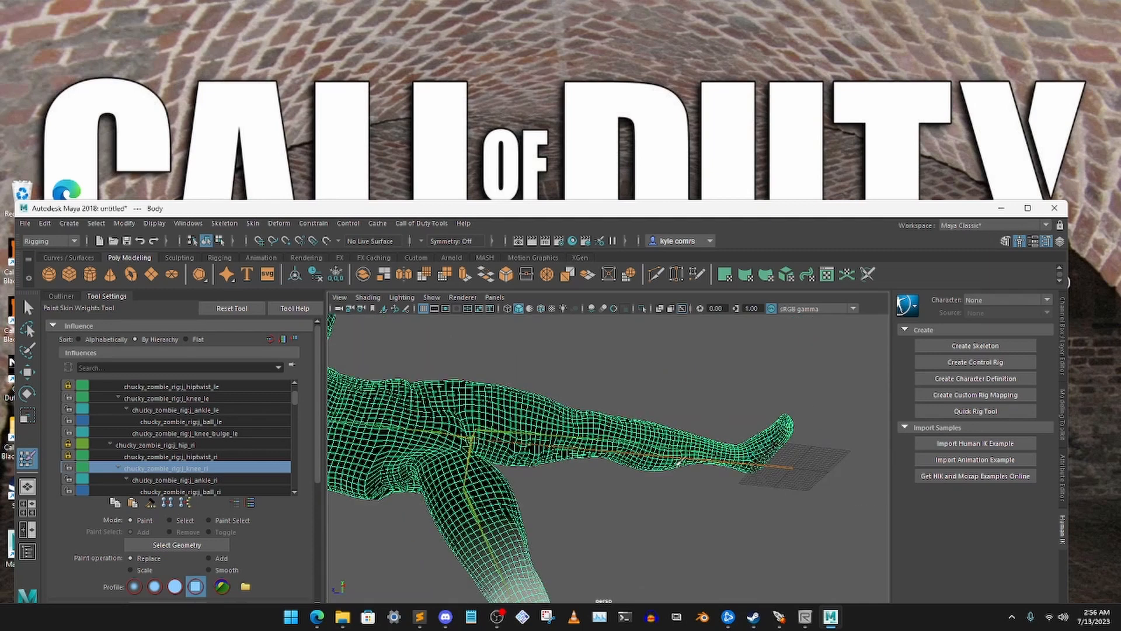
pyautogui.keyDown('alt'); pyautogui.moveTo(634, 432); pyautogui.dragTo(550, 415); pyautogui.keyUp('alt')
pyautogui.scroll(5, 548, 416)
pyautogui.keyDown('alt'); pyautogui.moveTo(548, 493); pyautogui.dragTo(571, 450); pyautogui.keyUp('alt')
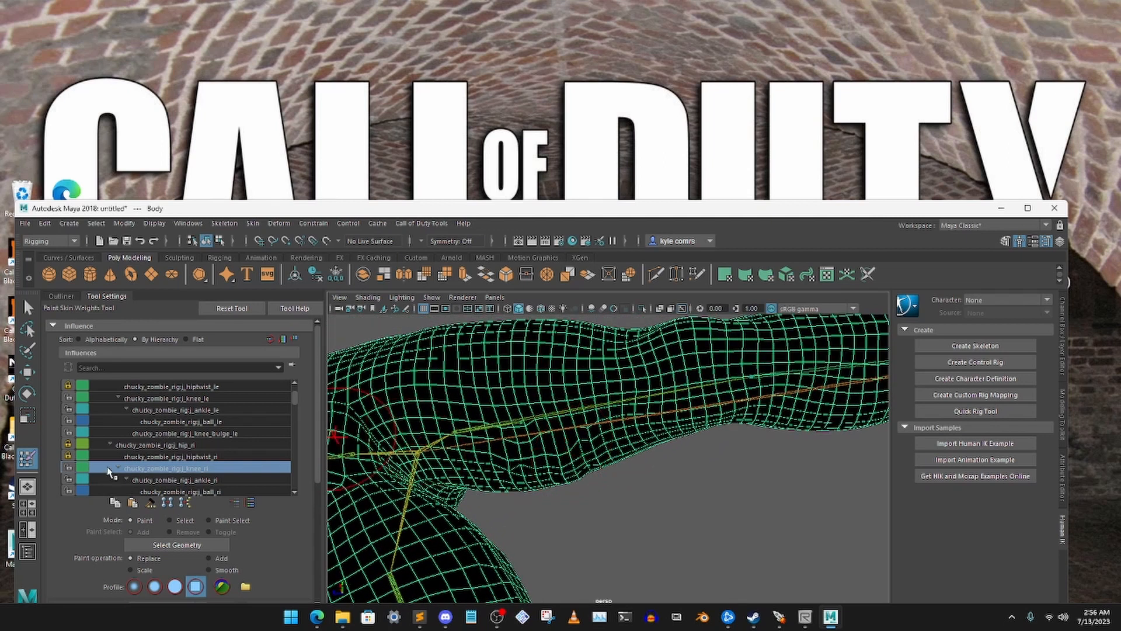
# Check the j_ankle_ri and j_ball_ri influences, and paint the stray j_knee_bulge_ri weights off the left thigh
pyautogui.click(184, 480)
pyautogui.scroll(-1, 231, 446)
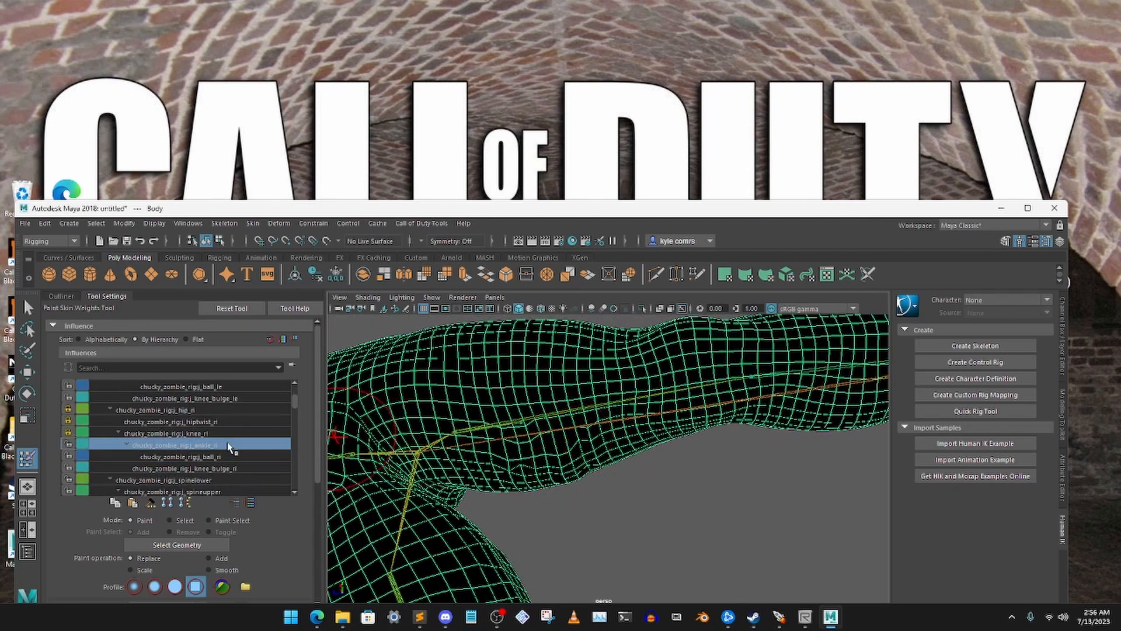
pyautogui.click(215, 458)
pyautogui.click(232, 469)
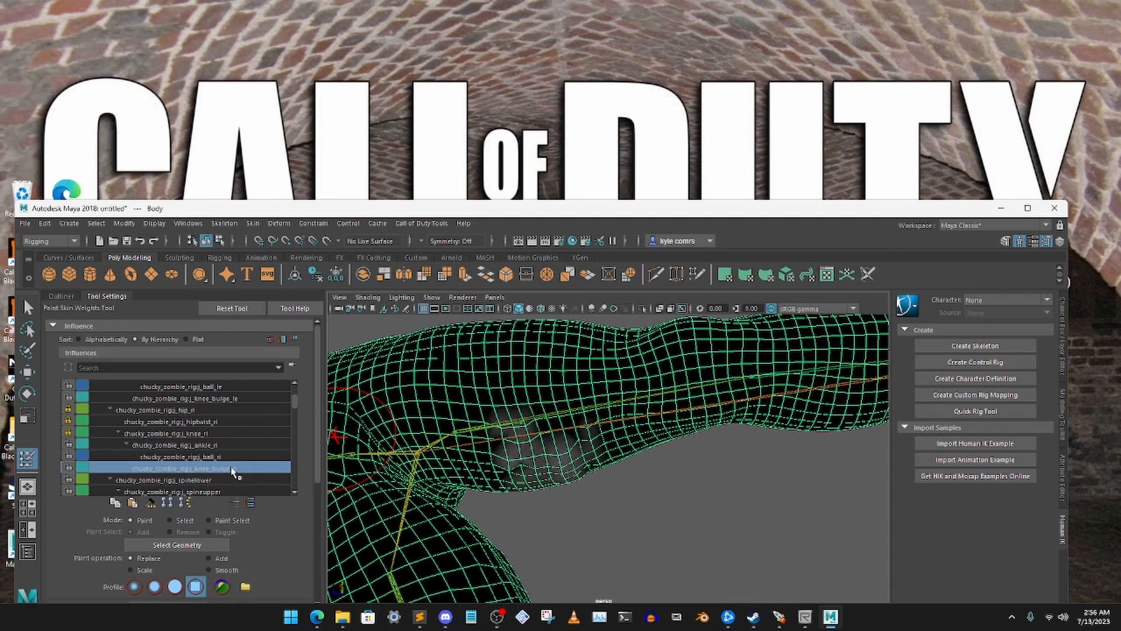
pyautogui.keyDown('alt'); pyautogui.moveTo(528, 453); pyautogui.dragTo(579, 513); pyautogui.keyUp('alt')
# Inspect the left leg from several sides for remaining j_knee_bulge_ri weights and lock that influence
pyautogui.scroll(-4, 580, 513)
pyautogui.scroll(2, 586, 502)
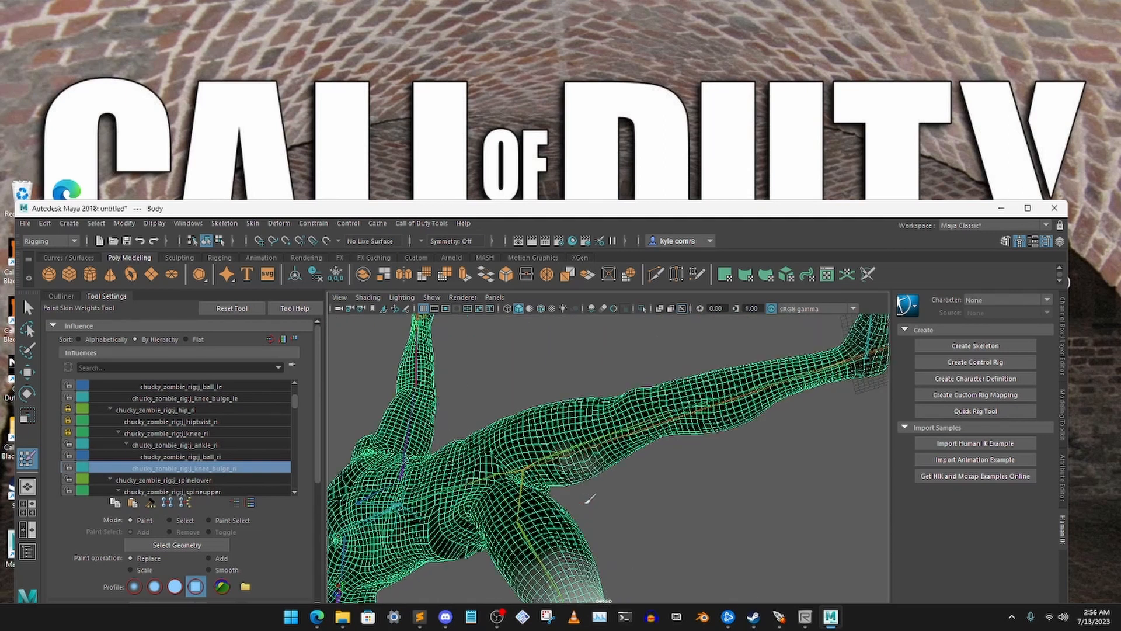
pyautogui.scroll(3, 584, 491)
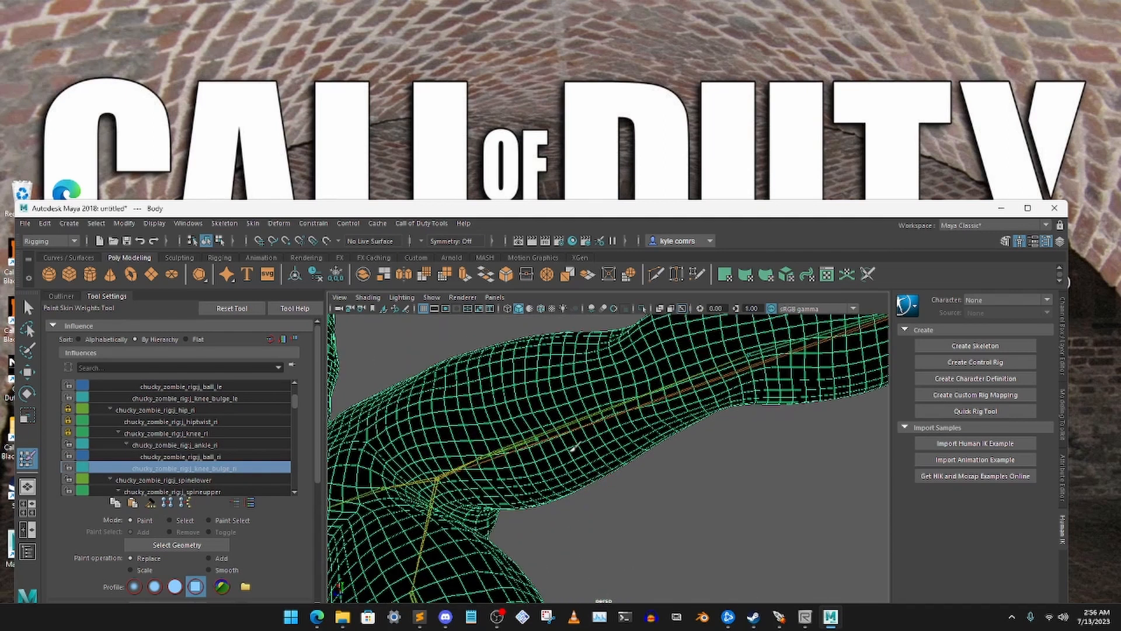
pyautogui.keyDown('alt'); pyautogui.moveTo(598, 433); pyautogui.dragTo(592, 461); pyautogui.keyUp('alt')
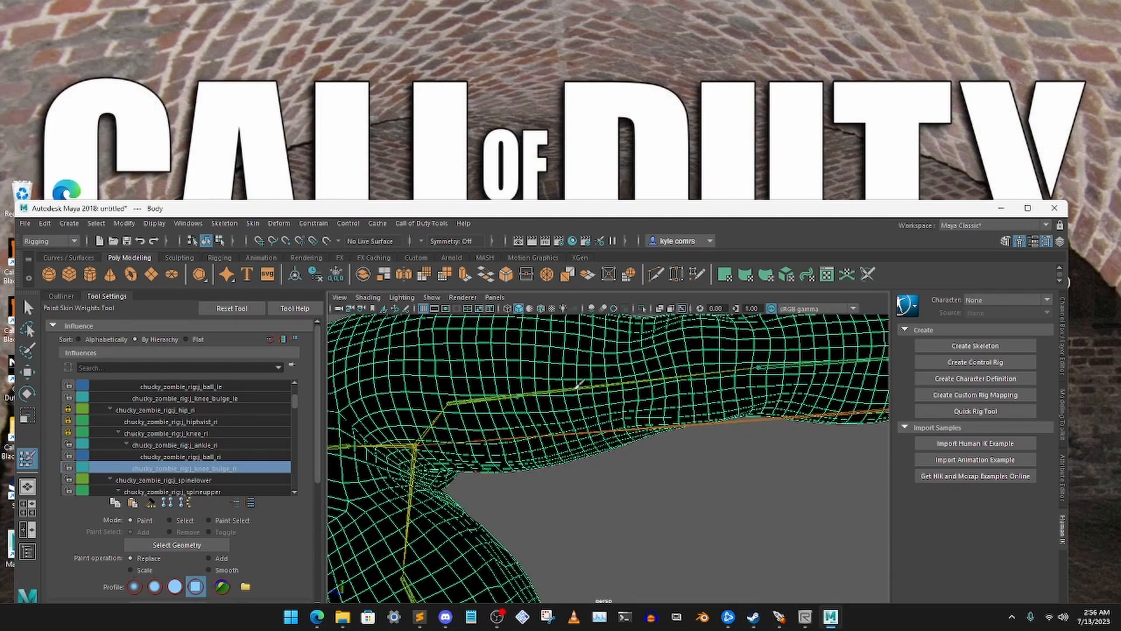
pyautogui.keyDown('alt'); pyautogui.moveTo(580, 383); pyautogui.dragTo(534, 422); pyautogui.keyUp('alt')
pyautogui.scroll(-4, 523, 458)
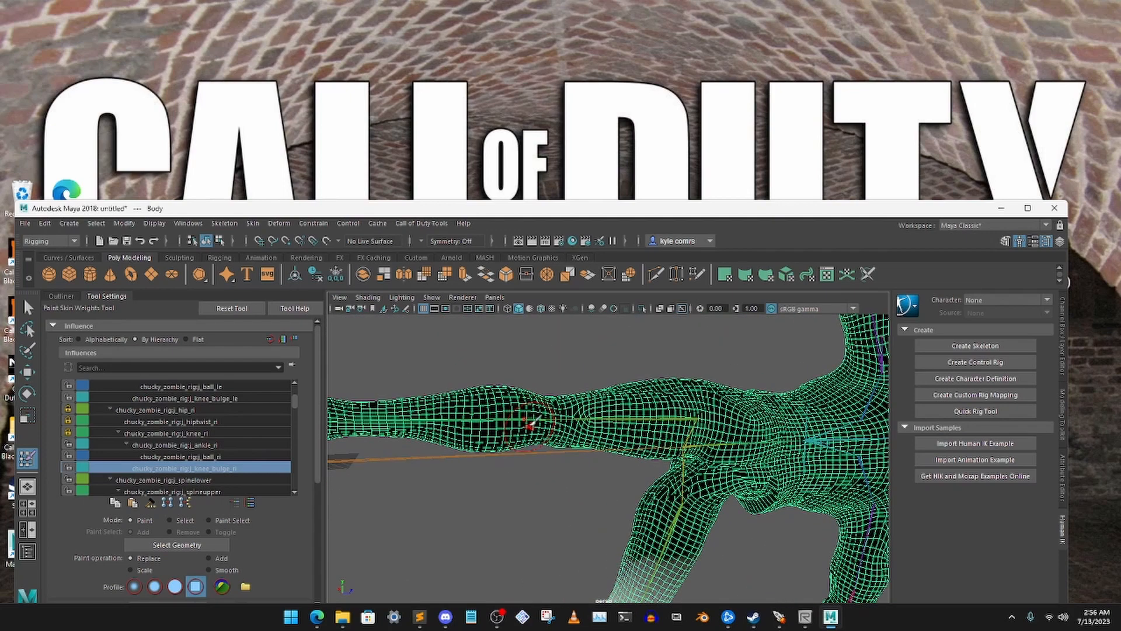
pyautogui.scroll(4, 526, 508)
pyautogui.keyDown('alt'); pyautogui.moveTo(646, 406); pyautogui.dragTo(614, 413); pyautogui.keyUp('alt')
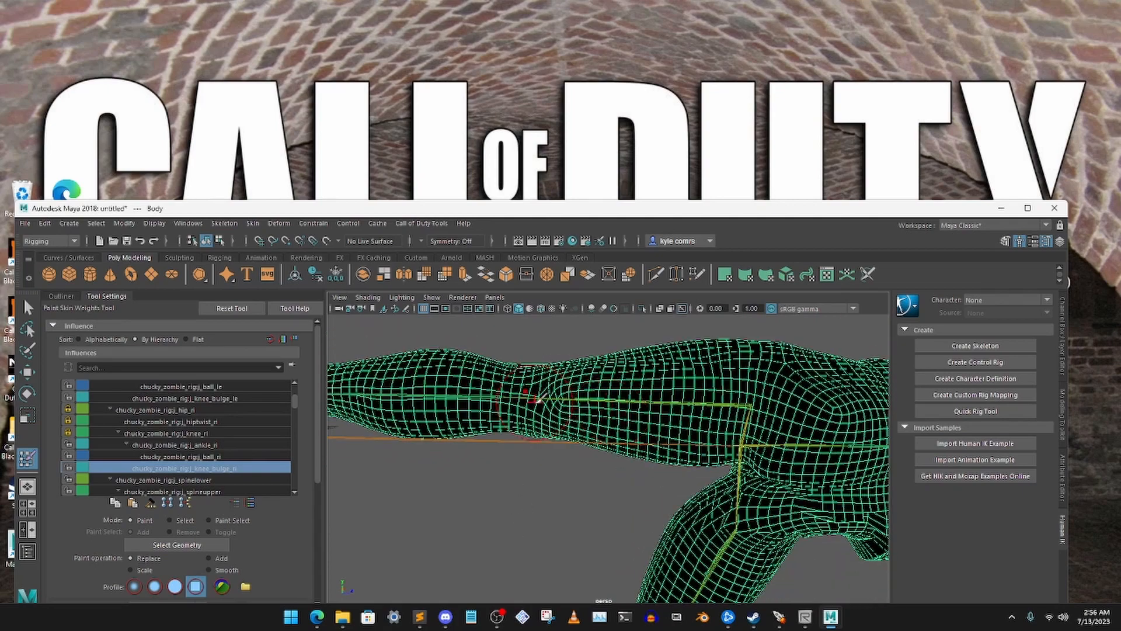
pyautogui.keyDown('alt'); pyautogui.moveTo(535, 401); pyautogui.dragTo(583, 426, button='middle'); pyautogui.keyUp('alt')
pyautogui.moveTo(583, 426)
pyautogui.keyDown('alt'); pyautogui.mouseDown()
pyautogui.moveTo(611, 478)
pyautogui.moveTo(594, 414)
pyautogui.moveTo(513, 425)
pyautogui.moveTo(575, 401)
pyautogui.moveTo(597, 443)
pyautogui.mouseUp(); pyautogui.keyUp('alt')
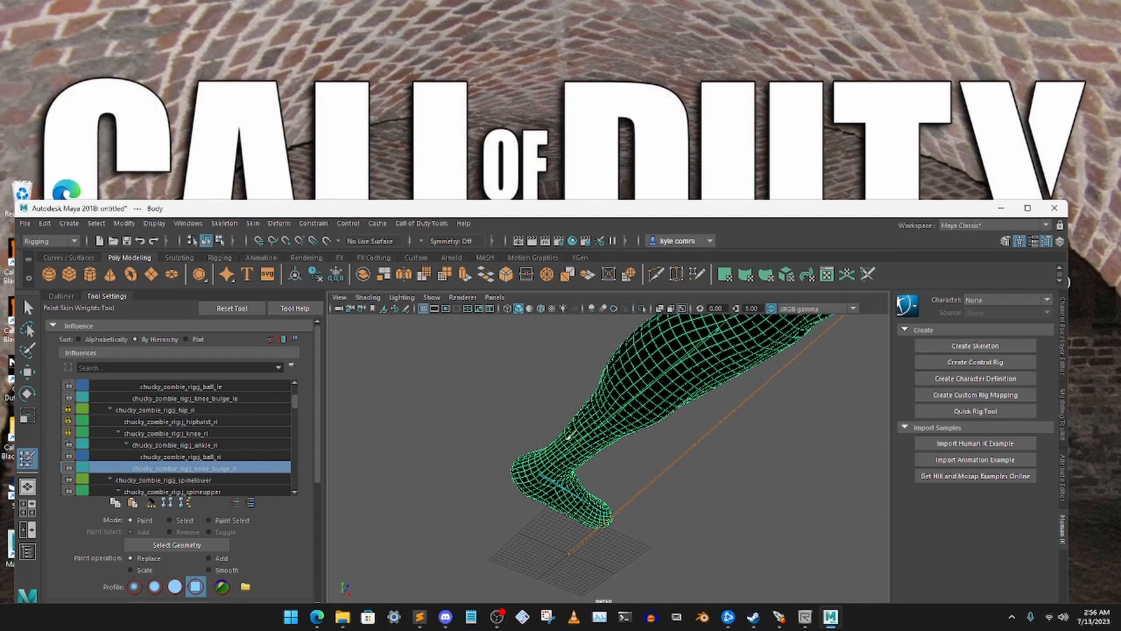
pyautogui.keyDown('alt'); pyautogui.moveTo(638, 507); pyautogui.dragTo(487, 474); pyautogui.keyUp('alt')
pyautogui.scroll(10, 488, 474)
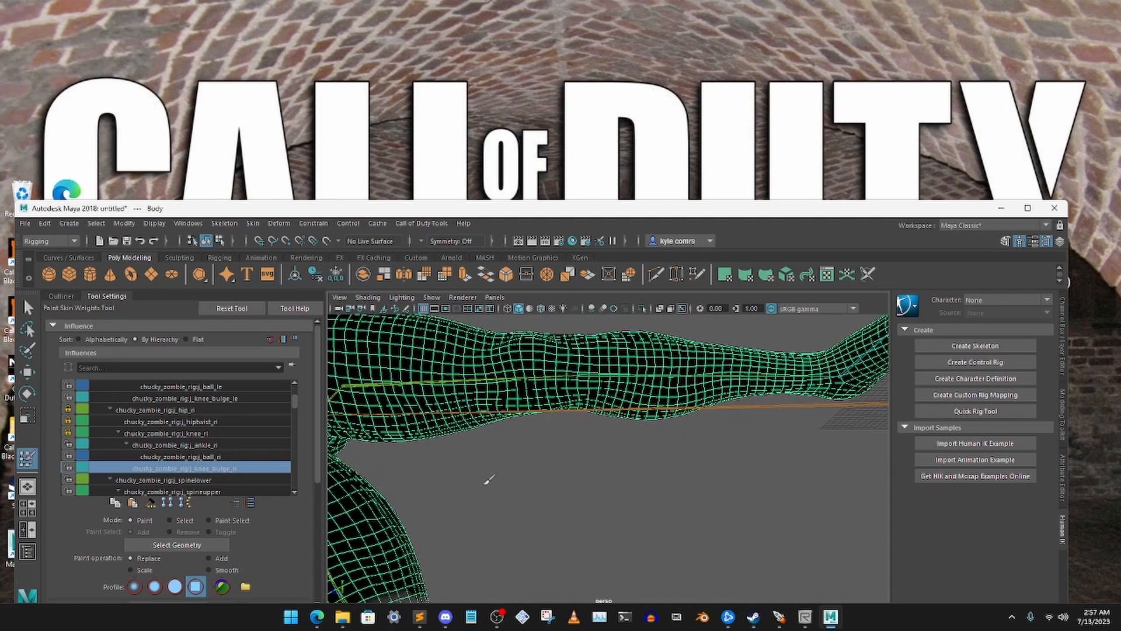
pyautogui.keyDown('alt'); pyautogui.moveTo(489, 479); pyautogui.dragTo(646, 439, button='middle'); pyautogui.keyUp('alt')
pyautogui.scroll(2, 630, 453)
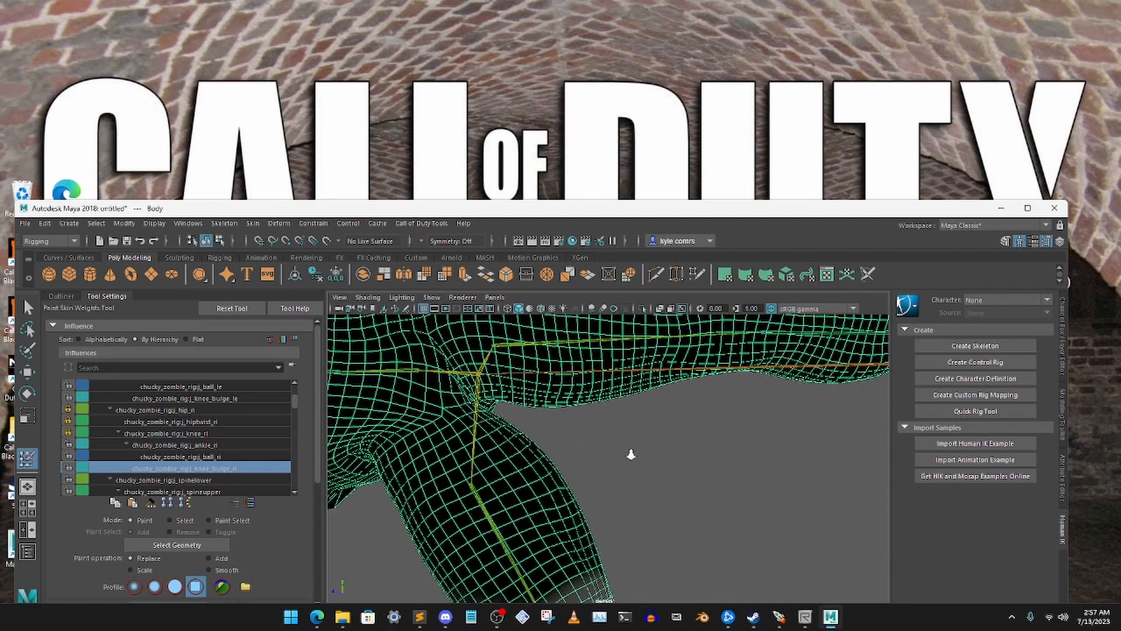
pyautogui.click(68, 468)
# Frame the whole body and return the skeleton to its bind pose
pyautogui.press('f')
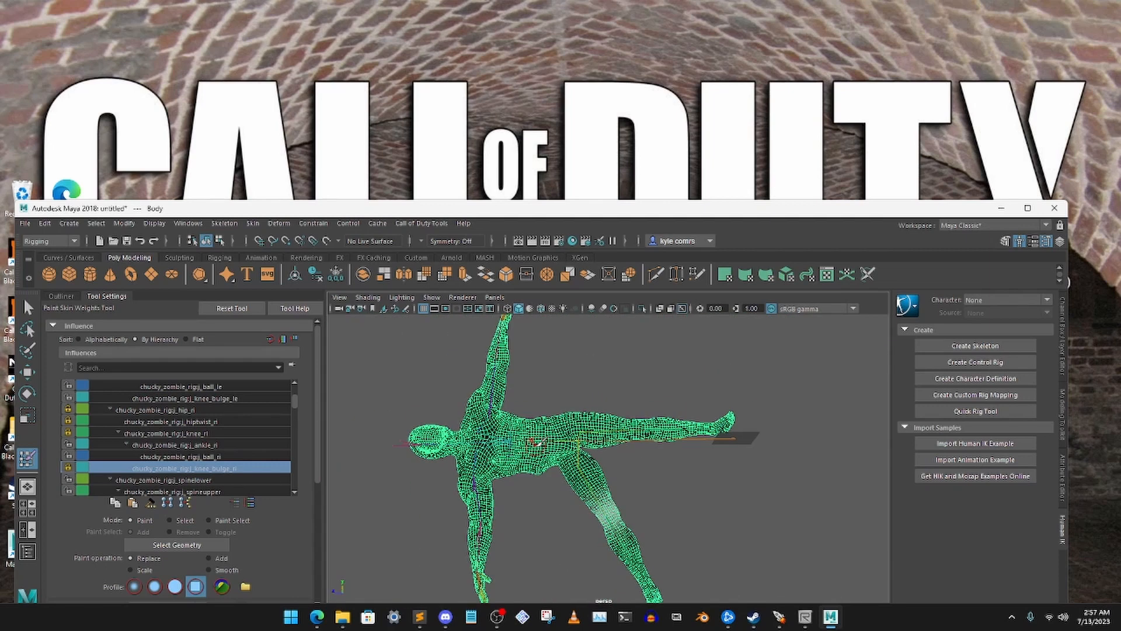
pyautogui.click(253, 223)
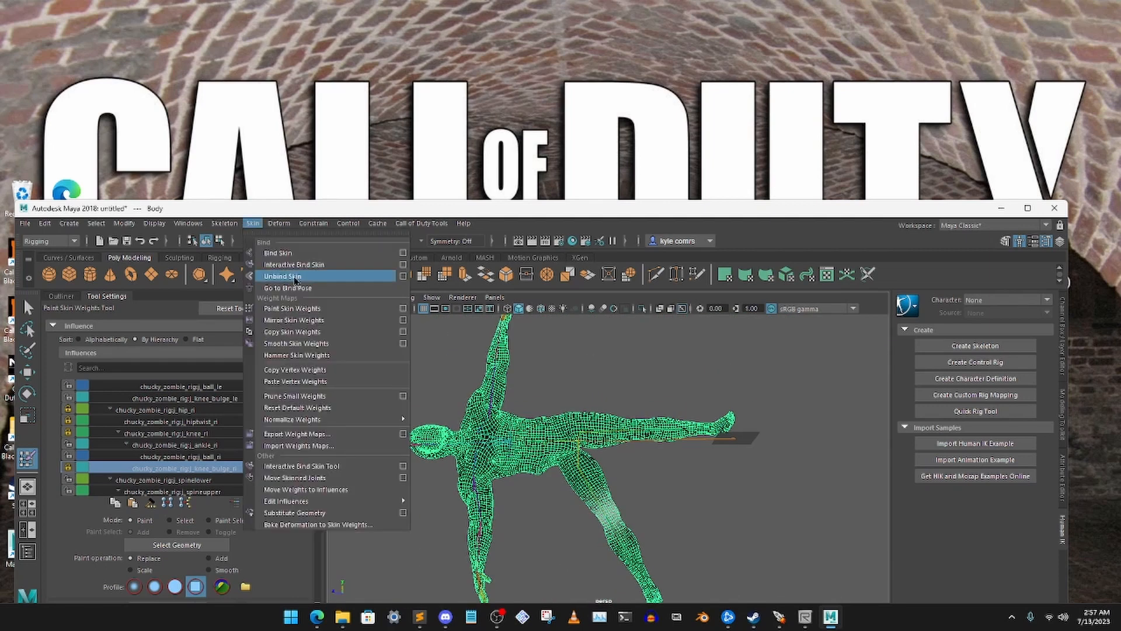
pyautogui.click(292, 289)
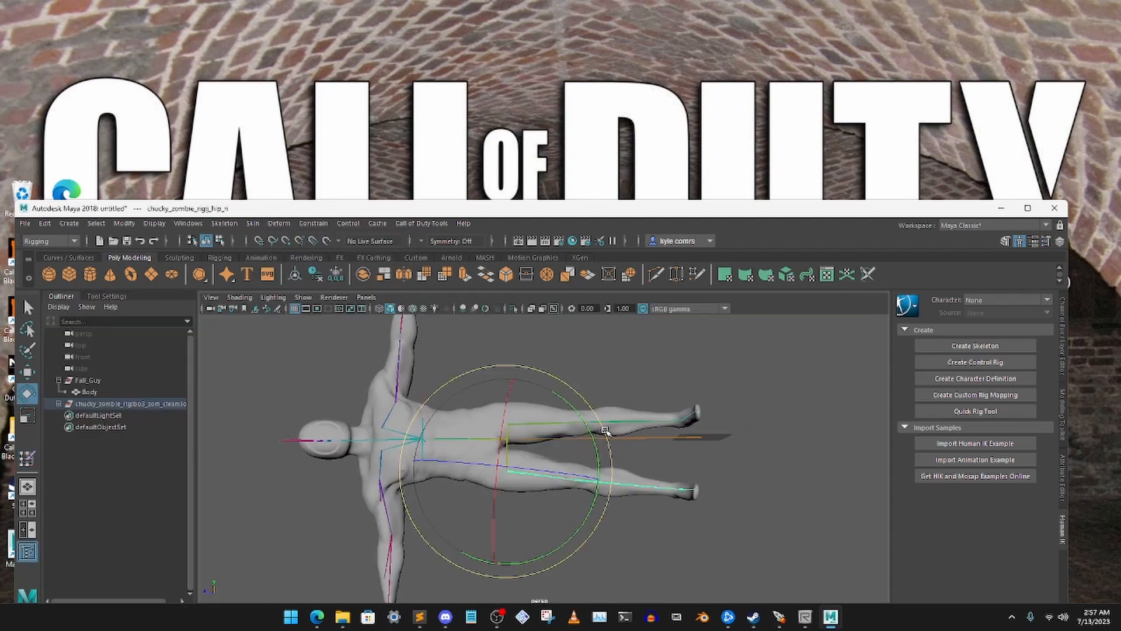
# Test the right leg's deformation by rotating the j_hip_ri joint, and undo the rotation
pyautogui.moveTo(606, 431)
pyautogui.mouseDown()
pyautogui.moveTo(603, 509)
pyautogui.moveTo(624, 438)
pyautogui.mouseUp()
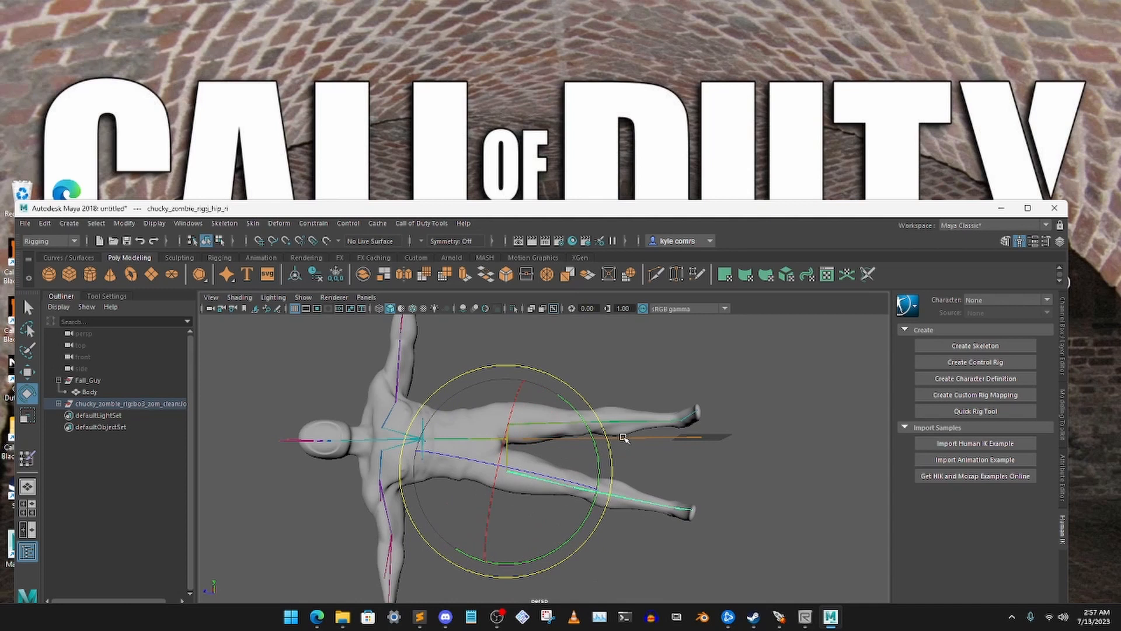
pyautogui.hotkey('ctrl', 'z')
pyautogui.click(733, 460)
# Select the j_neck joint and rotate it about different axes to test how the head and neck deform
pyautogui.keyDown('alt'); pyautogui.moveTo(547, 445); pyautogui.dragTo(604, 397, button='middle'); pyautogui.keyUp('alt')
pyautogui.keyDown('alt'); pyautogui.moveTo(605, 397); pyautogui.dragTo(645, 429); pyautogui.keyUp('alt')
pyautogui.moveTo(412, 436); pyautogui.dragTo(474, 492)
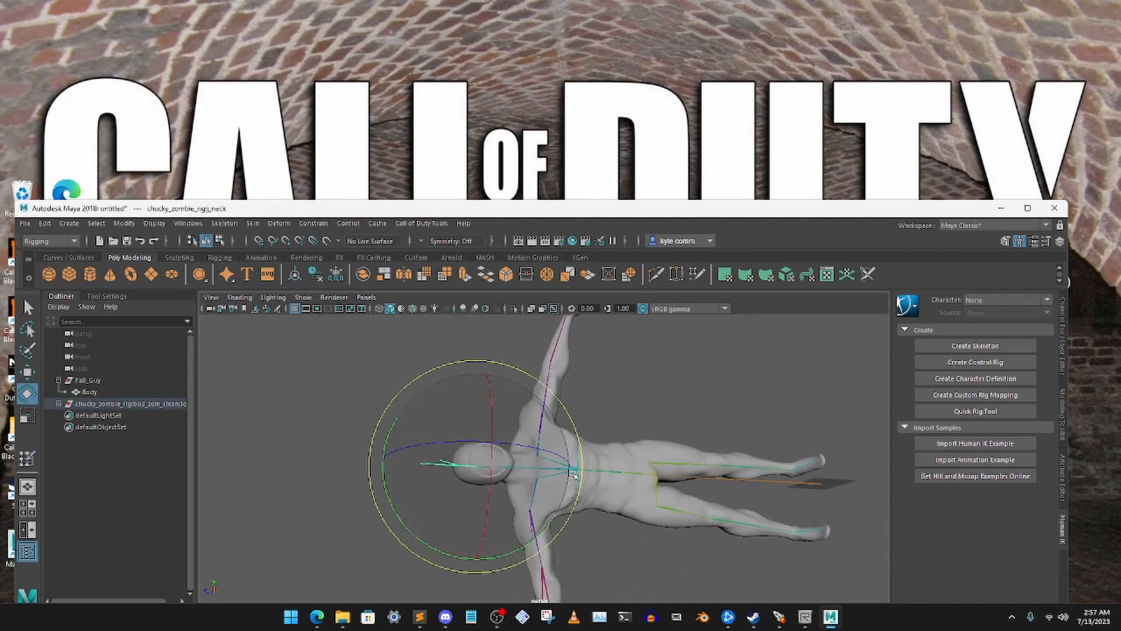
pyautogui.keyDown('alt'); pyautogui.moveTo(574, 474); pyautogui.dragTo(433, 491); pyautogui.keyUp('alt')
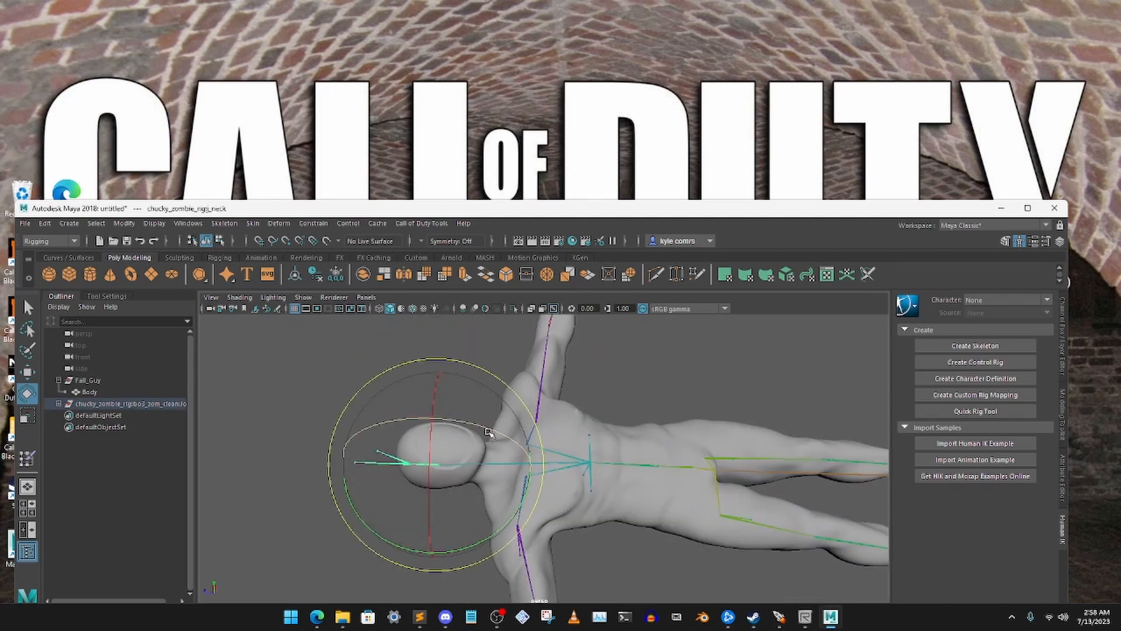
pyautogui.keyDown('alt'); pyautogui.moveTo(489, 432); pyautogui.dragTo(453, 418); pyautogui.keyUp('alt')
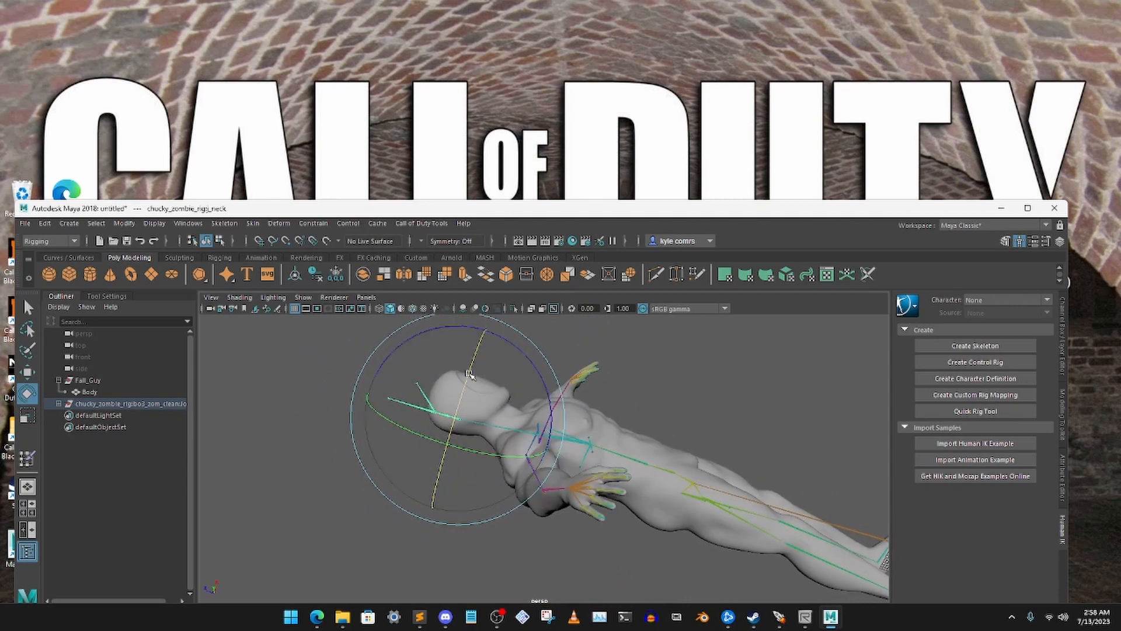
pyautogui.moveTo(405, 461); pyautogui.dragTo(474, 458)
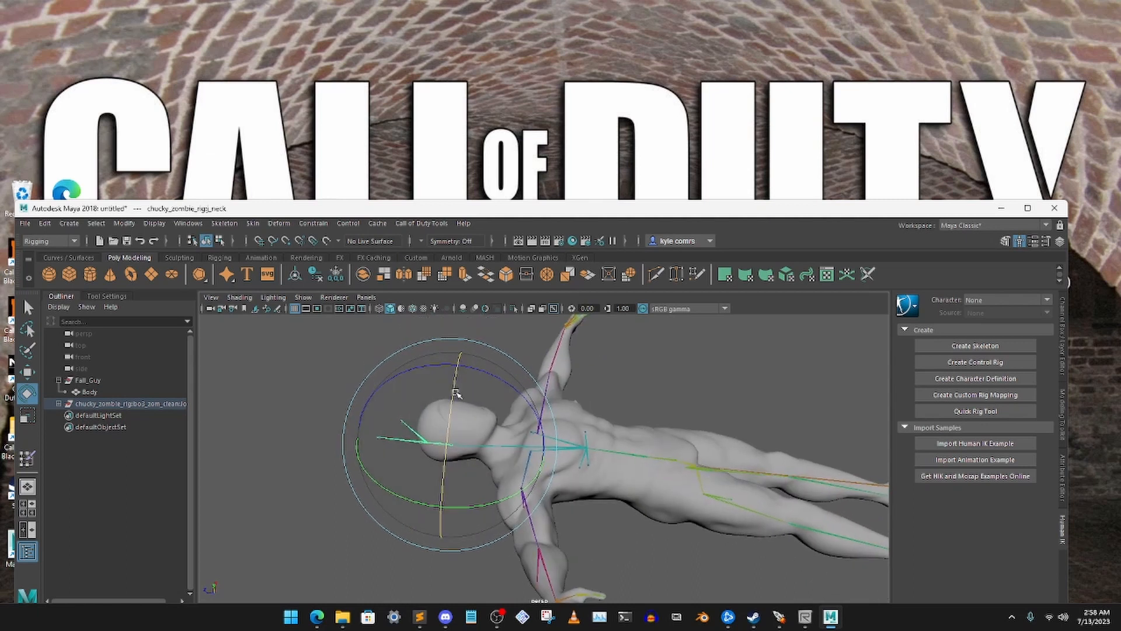
pyautogui.moveTo(455, 393); pyautogui.dragTo(423, 472)
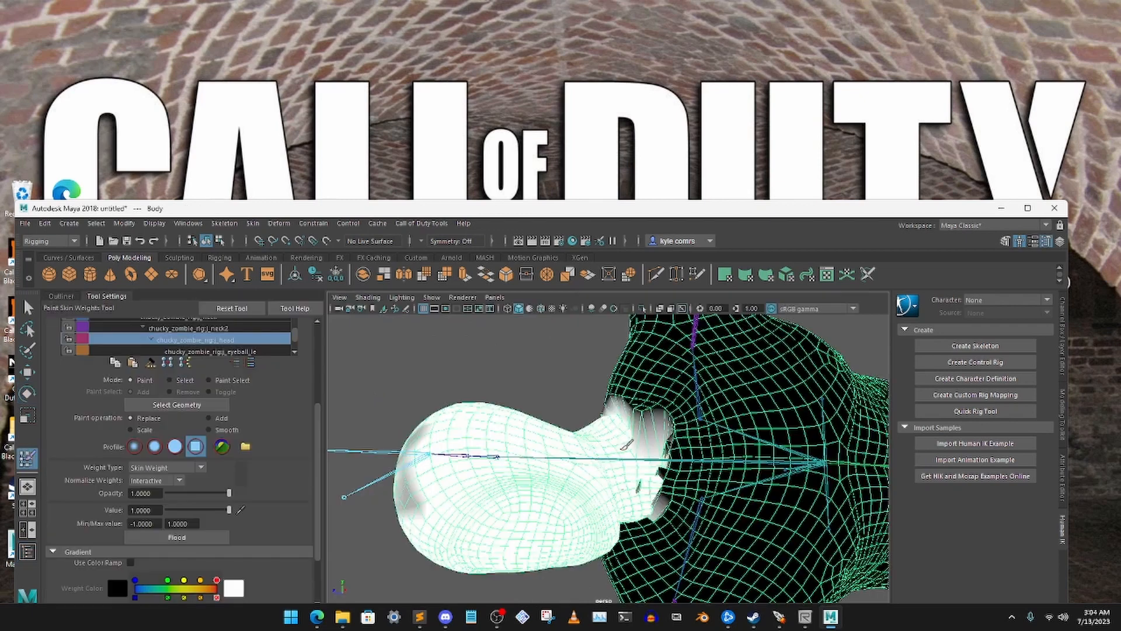
# Paint the j_head influence's weights over the Body mesh's whole head at value 1, and return the skeleton to bind pose
pyautogui.moveTo(584, 403)
pyautogui.keyDown('alt'); pyautogui.mouseDown()
pyautogui.moveTo(601, 387)
pyautogui.moveTo(569, 408)
pyautogui.moveTo(505, 402)
pyautogui.moveTo(555, 412)
pyautogui.moveTo(554, 438)
pyautogui.moveTo(496, 452)
pyautogui.mouseUp(); pyautogui.keyUp('alt')
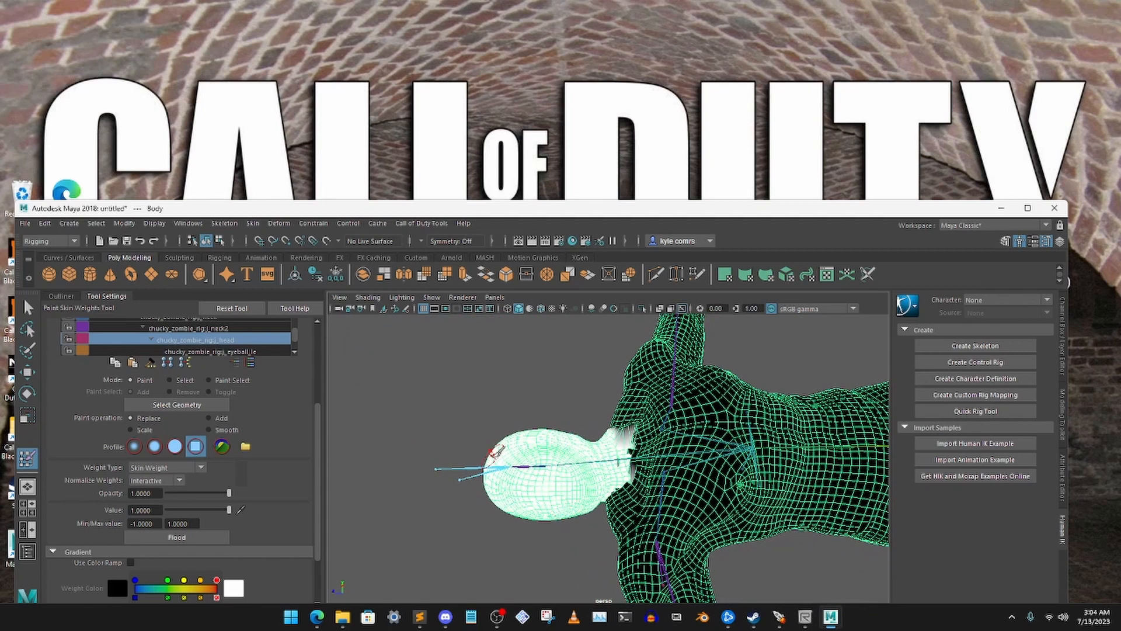
pyautogui.click(252, 224)
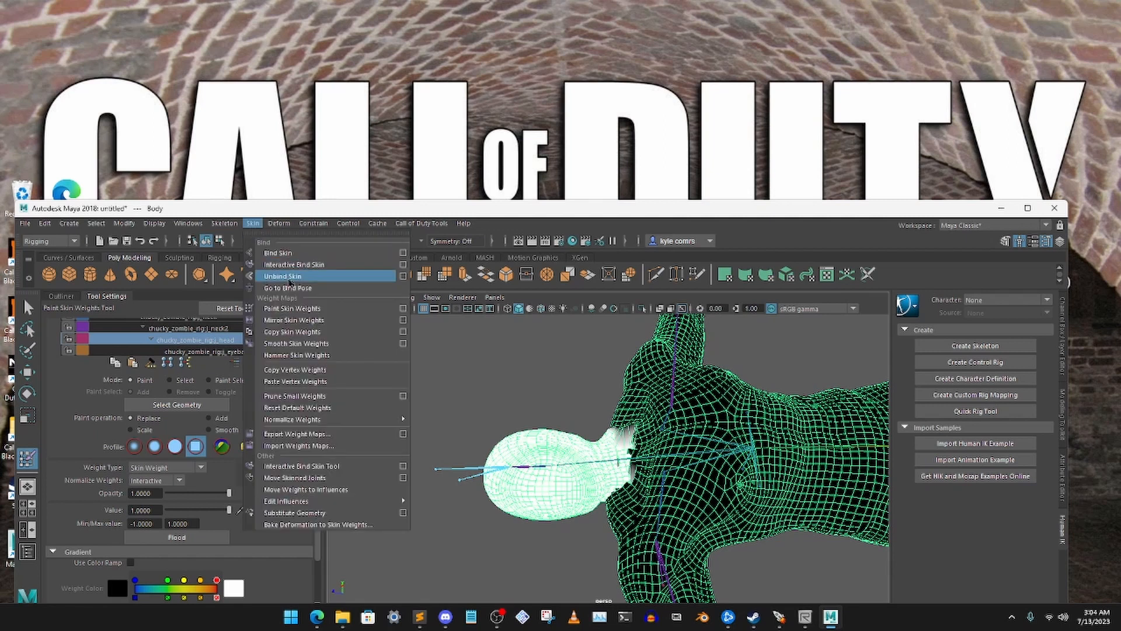
pyautogui.click(291, 286)
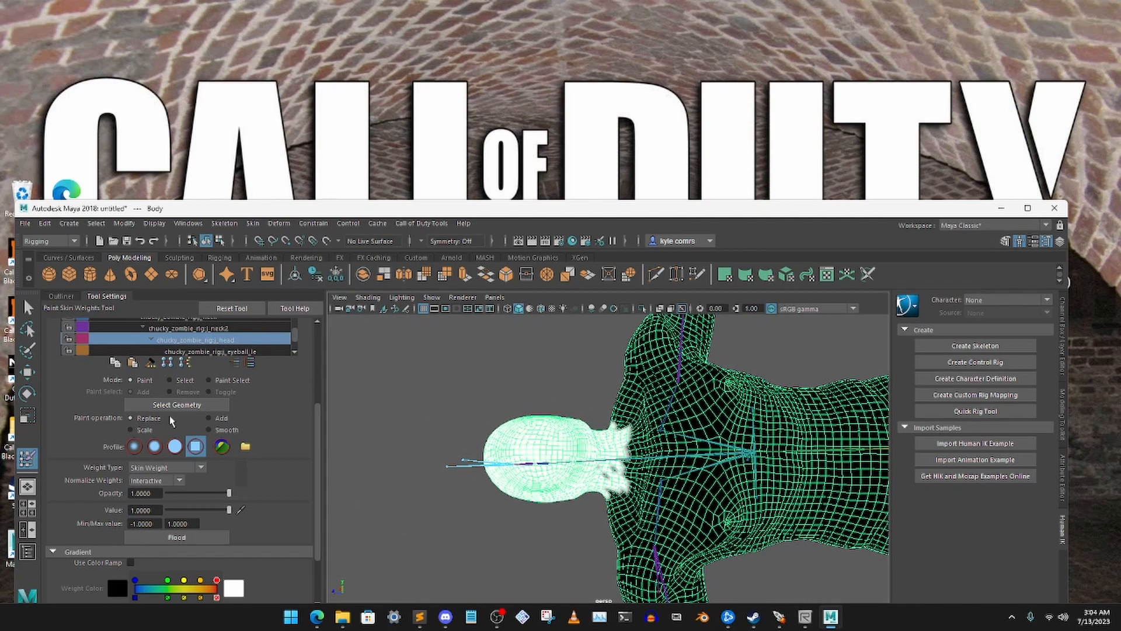
# Activate the Rotate tool and test the head's deformation by rotating the j_neck2 joint
pyautogui.press('e')
pyautogui.moveTo(420, 376); pyautogui.dragTo(520, 501)
pyautogui.click(433, 395)
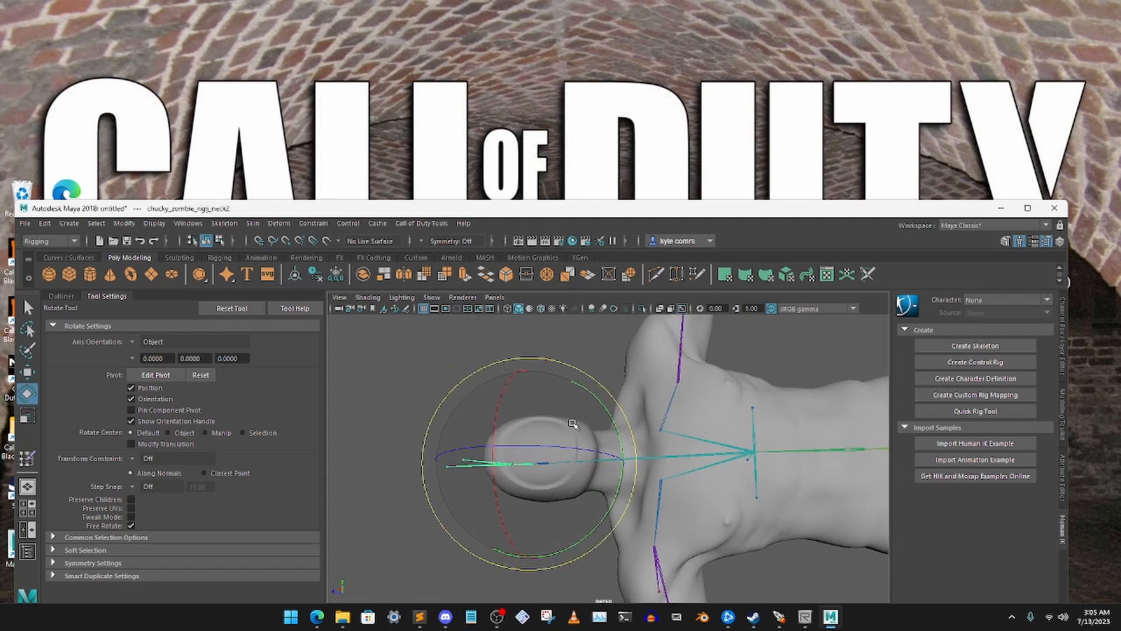
pyautogui.moveTo(502, 401); pyautogui.dragTo(533, 396)
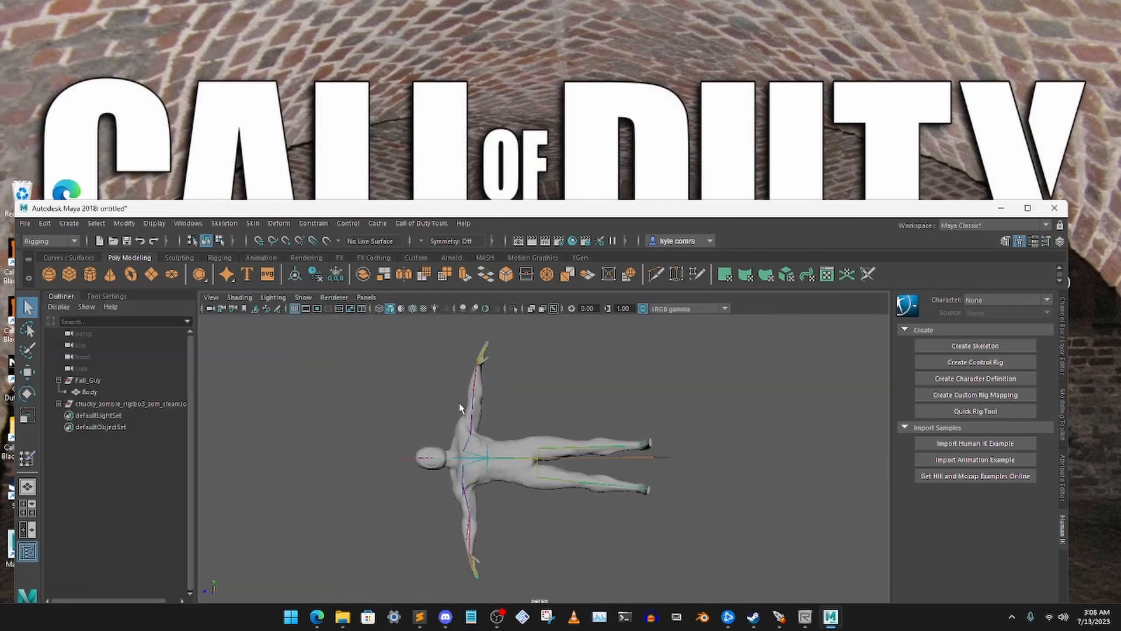
# Select the whole chucky zombie skeleton together with the Body mesh, and extend the selection to the full hierarchy
pyautogui.moveTo(357, 338); pyautogui.dragTo(750, 573)
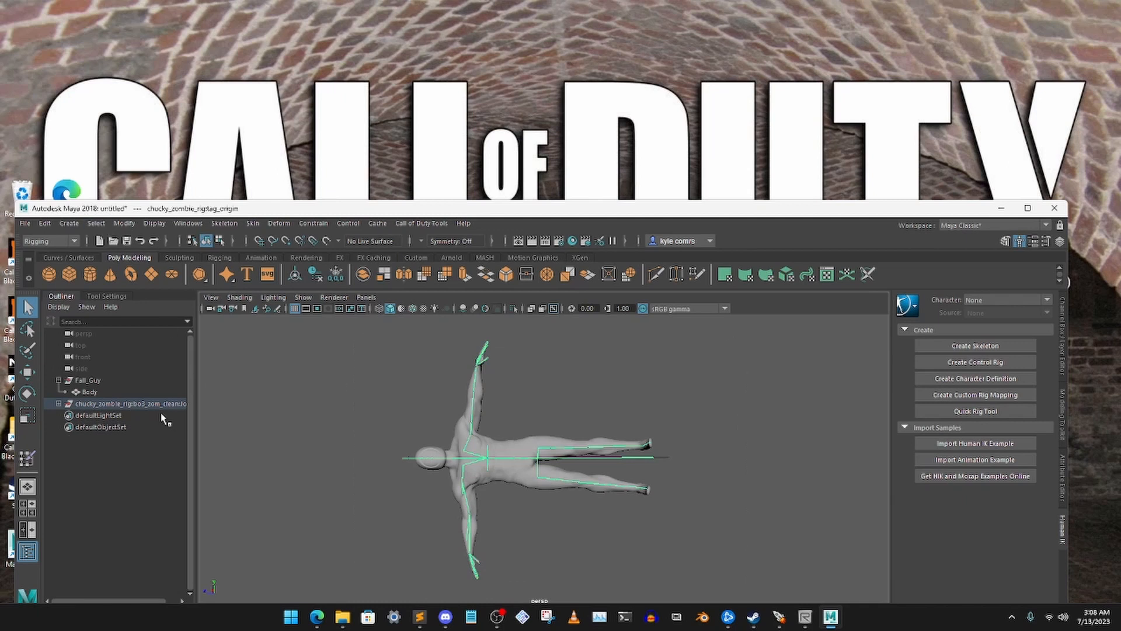
pyautogui.click(102, 393)
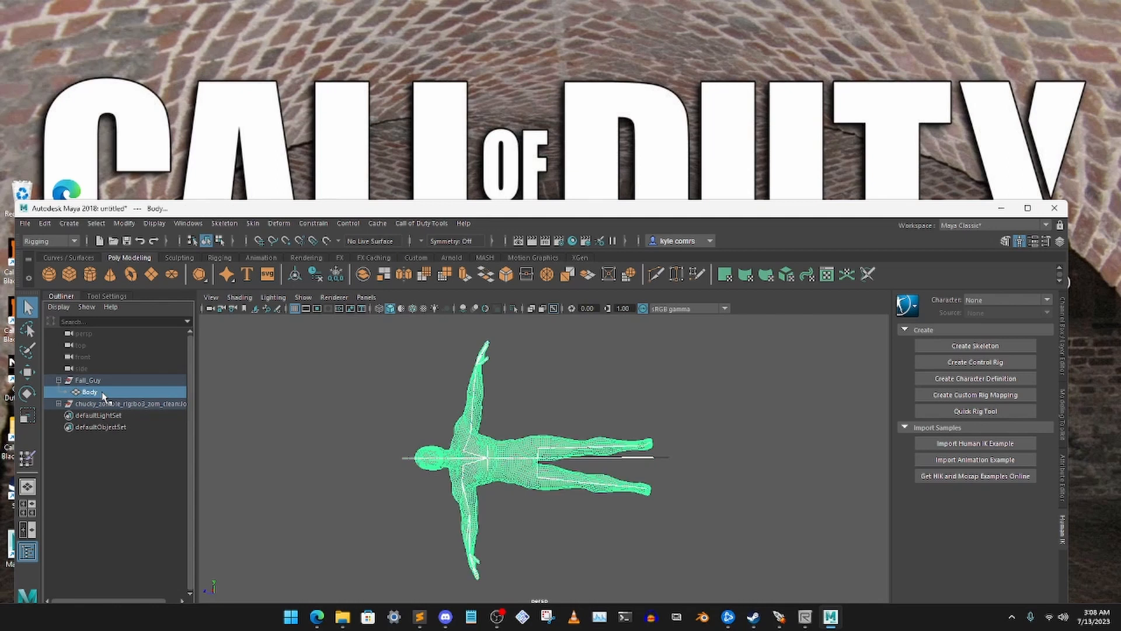
pyautogui.click(97, 224)
pyautogui.click(135, 285)
# Start an XModel export and browse its save location to the model_export\custom_models\zombies folder
pyautogui.click(423, 223)
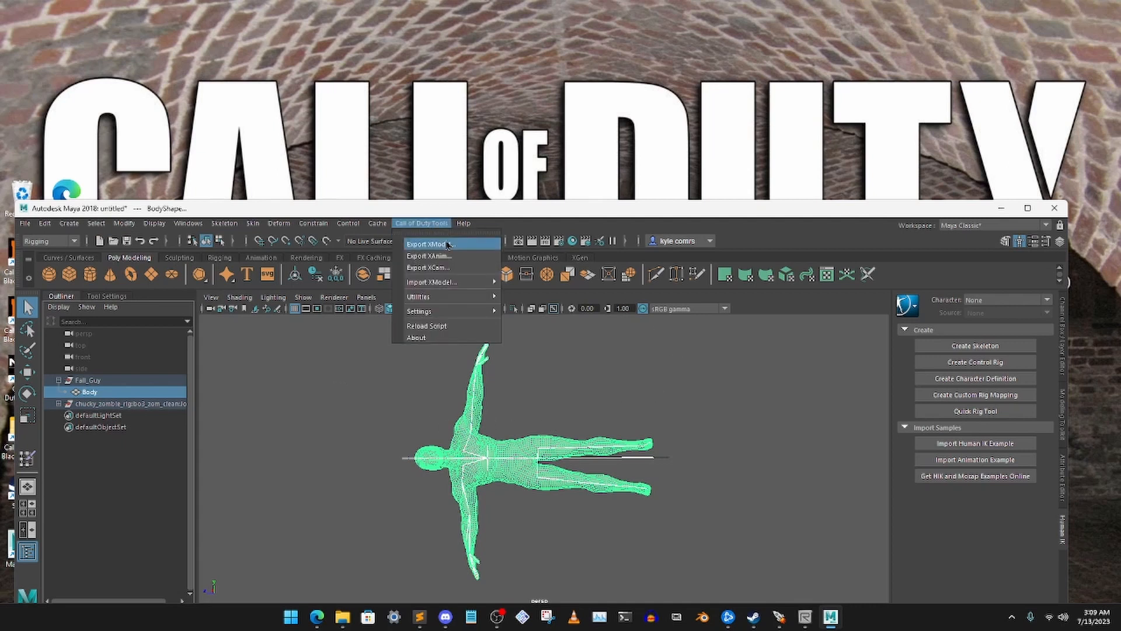
pyautogui.click(429, 244)
pyautogui.click(869, 281)
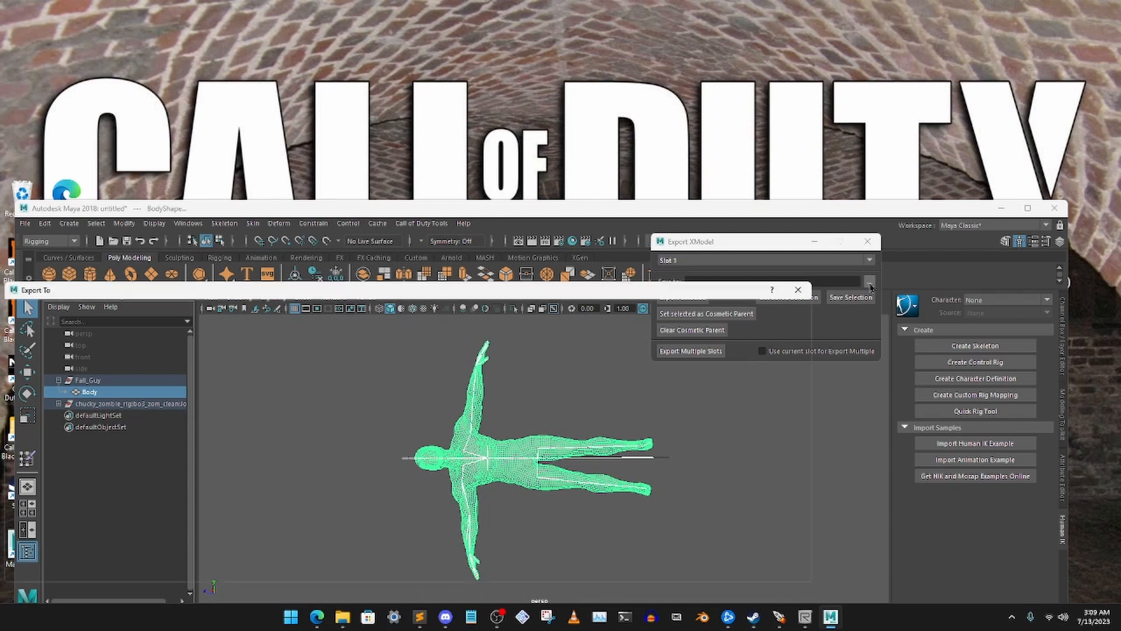
pyautogui.moveTo(369, 290); pyautogui.dragTo(567, 254)
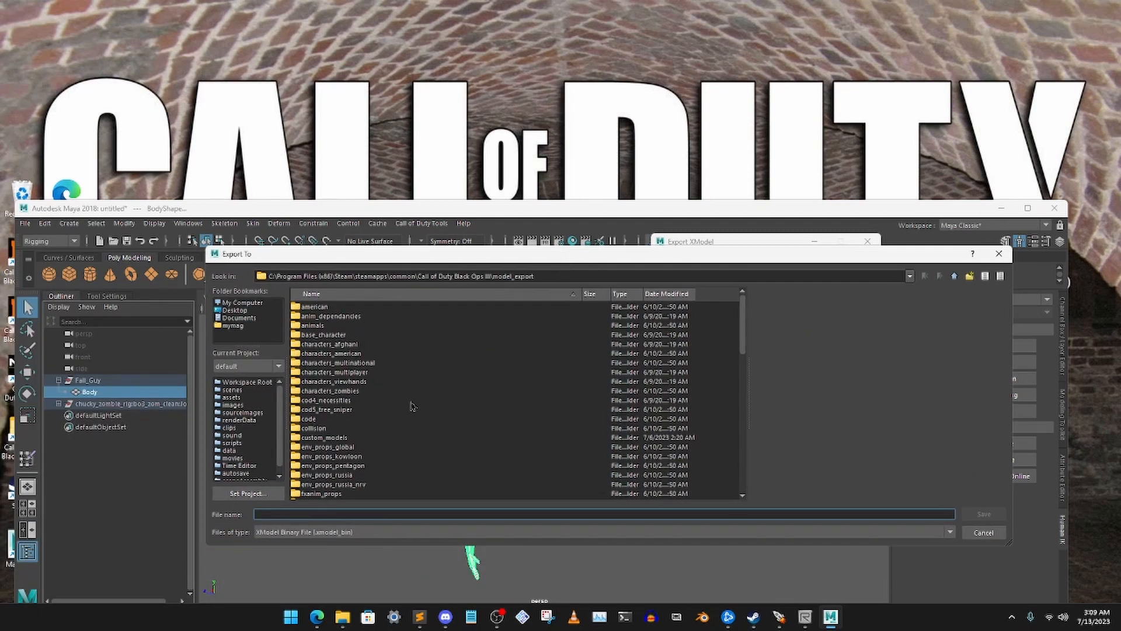
pyautogui.scroll(-4, 412, 407)
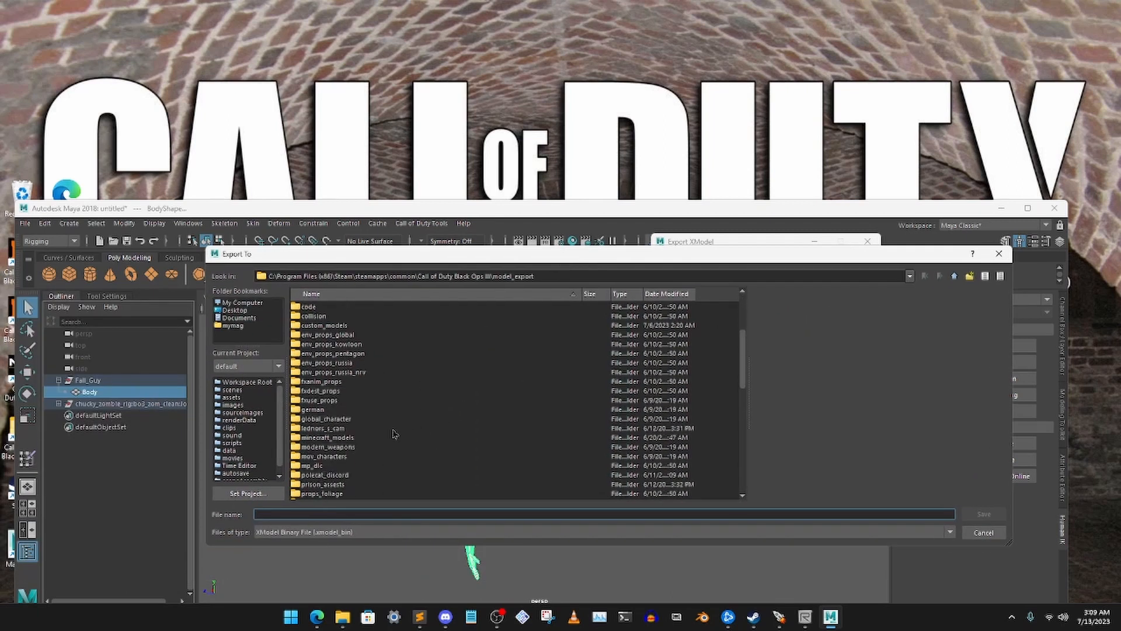
pyautogui.scroll(-1, 395, 433)
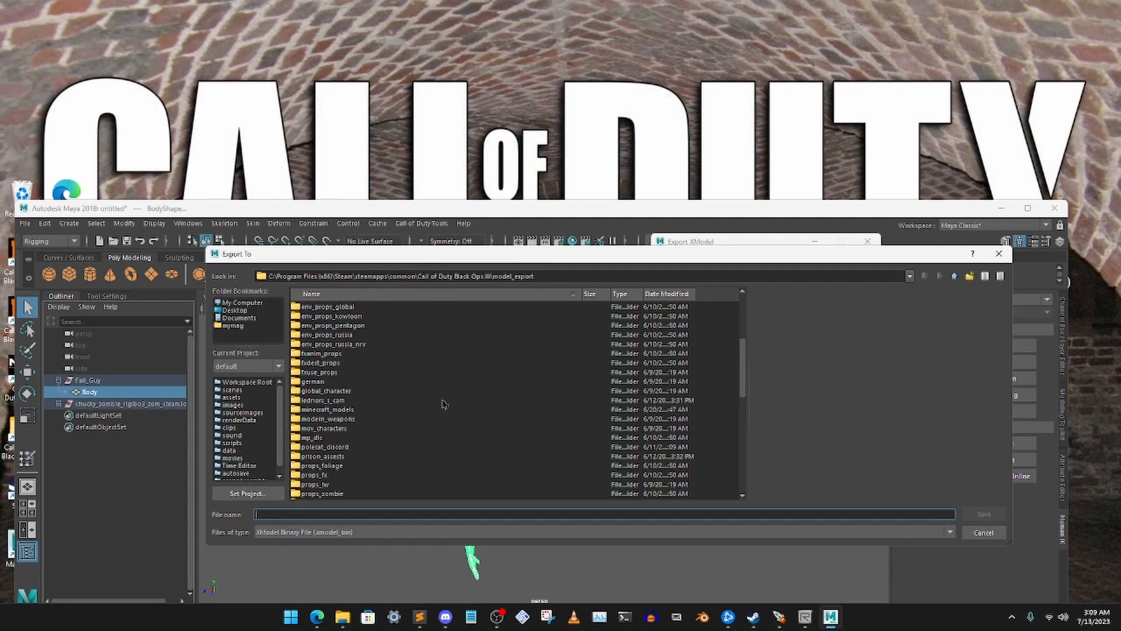
pyautogui.scroll(5, 444, 404)
pyautogui.doubleClick(409, 432)
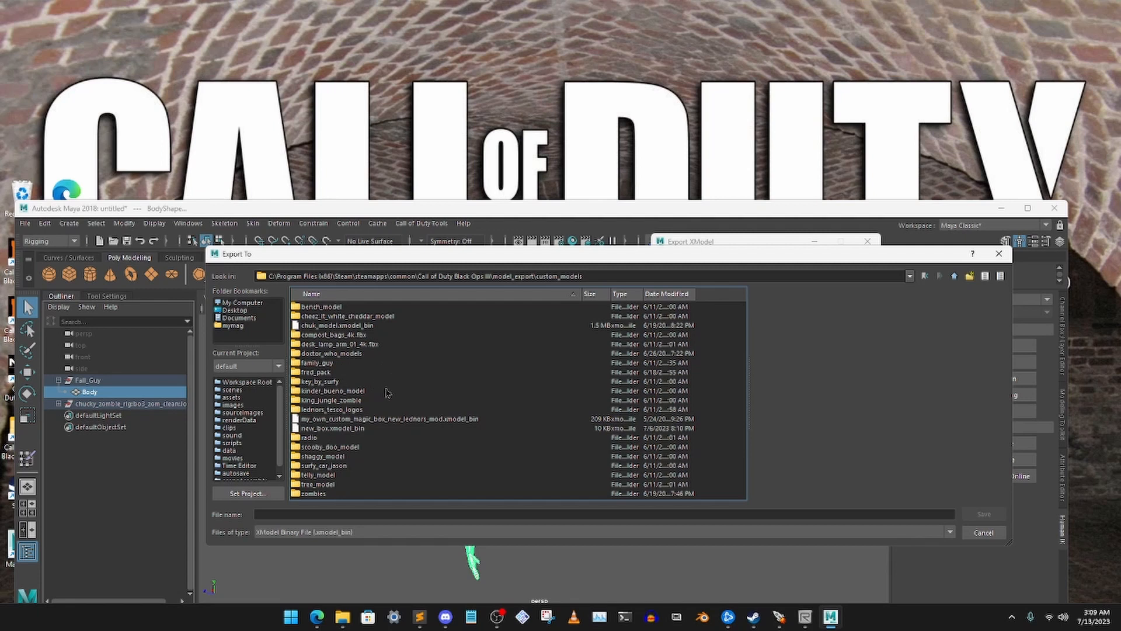
pyautogui.doubleClick(311, 494)
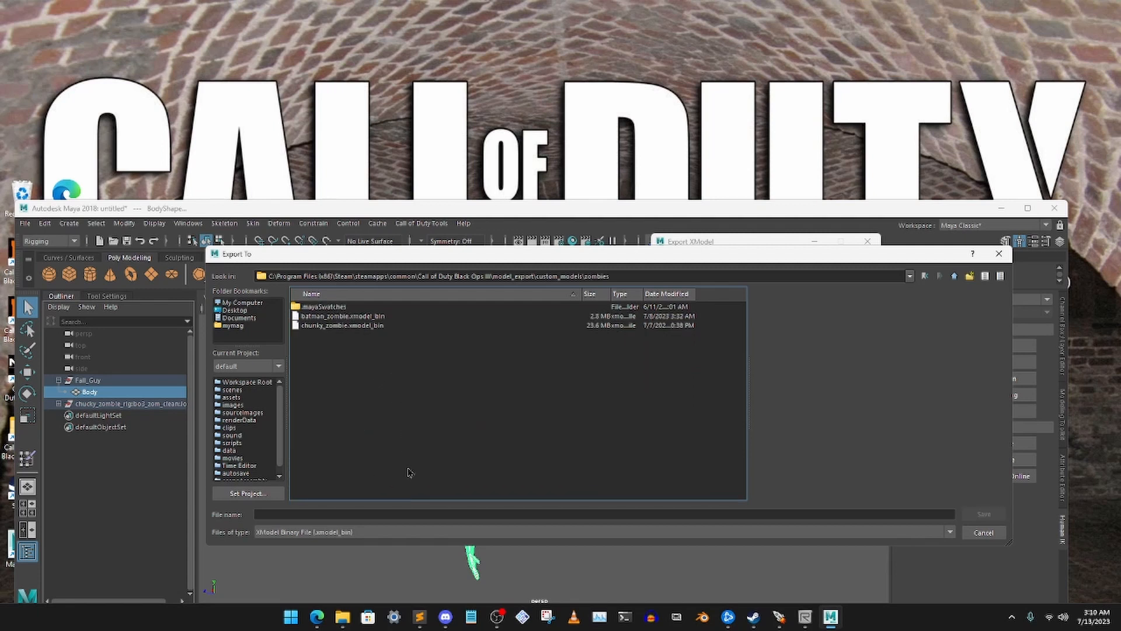
# Name the XModel export file fall_guys_custom_zombie and save it as the export path
pyautogui.click(349, 328)
pyautogui.click(371, 515)
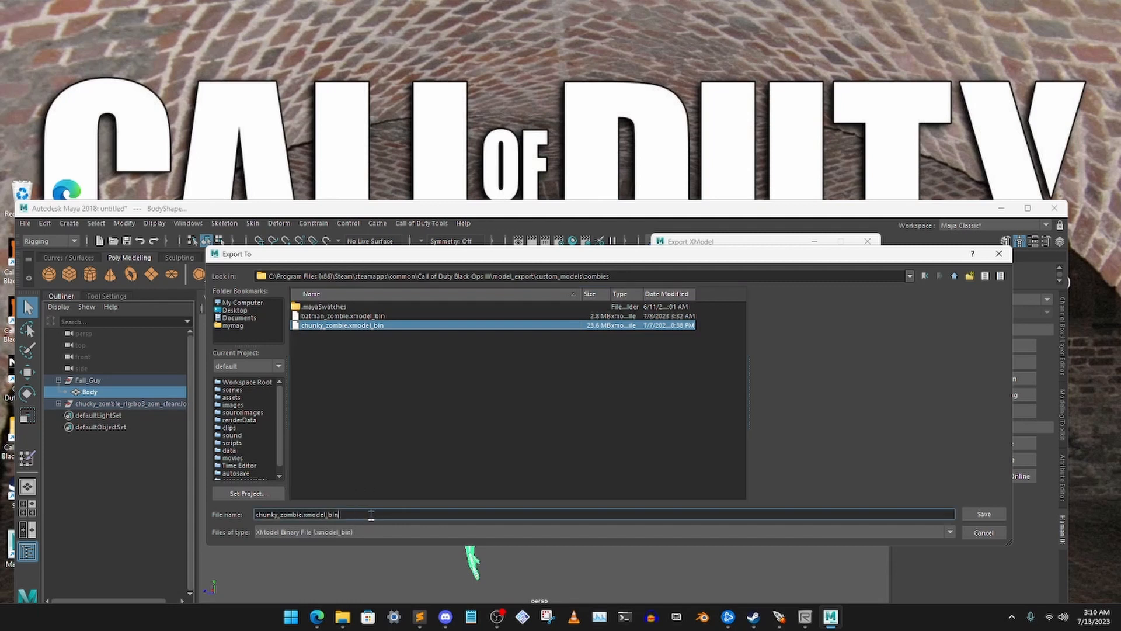
pyautogui.tripleClick(312, 514)
pyautogui.press('BackSpace')
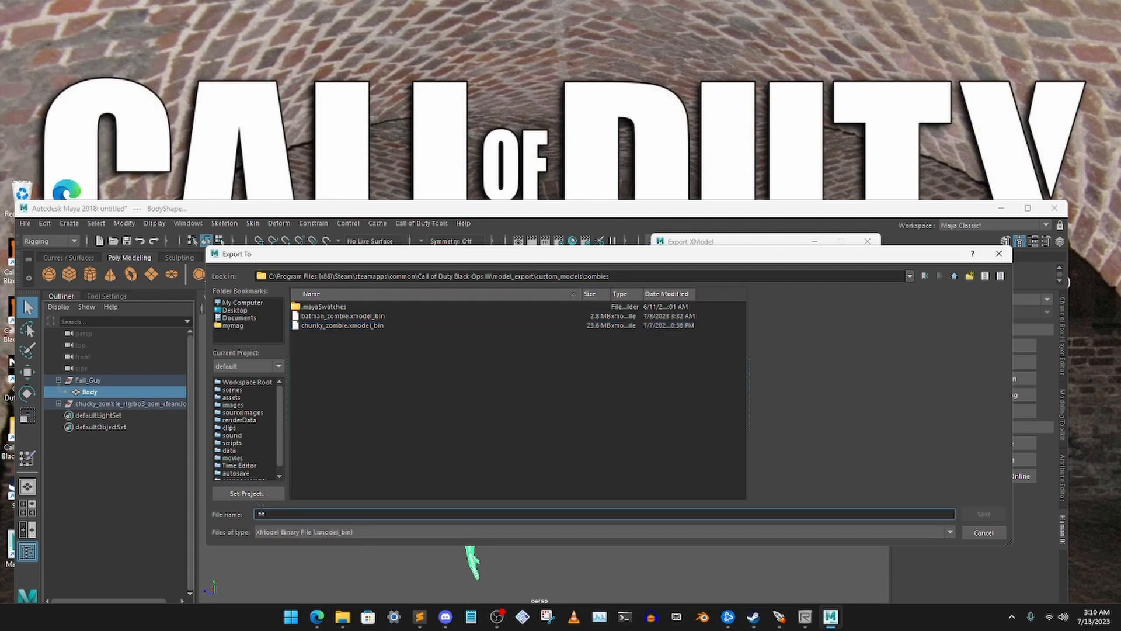
pyautogui.write('fall_guys_custom_zombie')
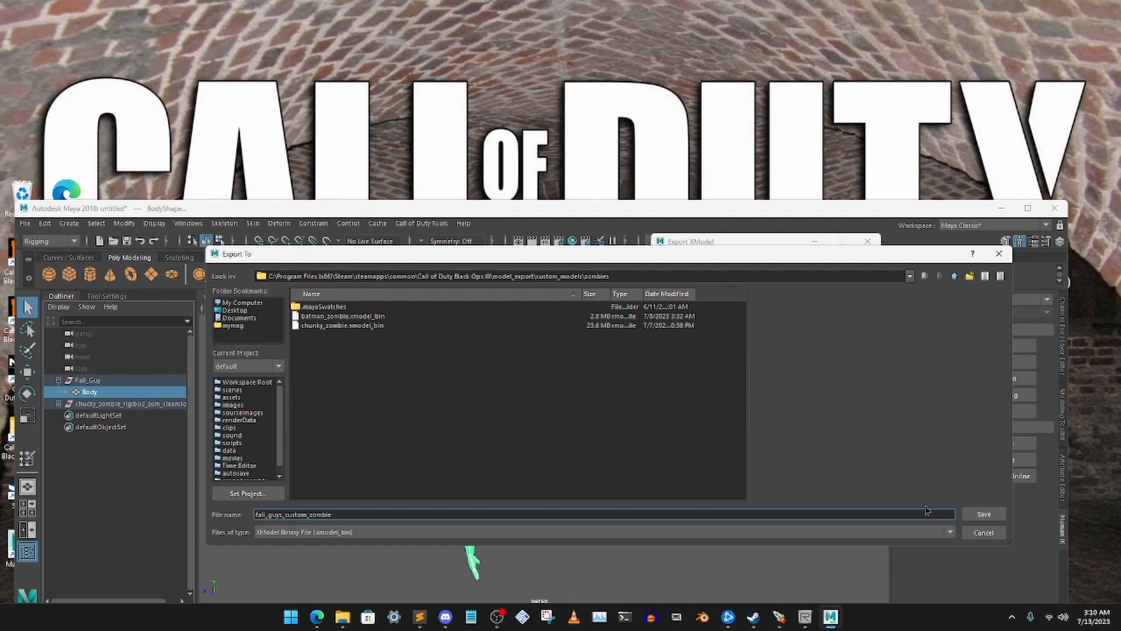
pyautogui.click(984, 514)
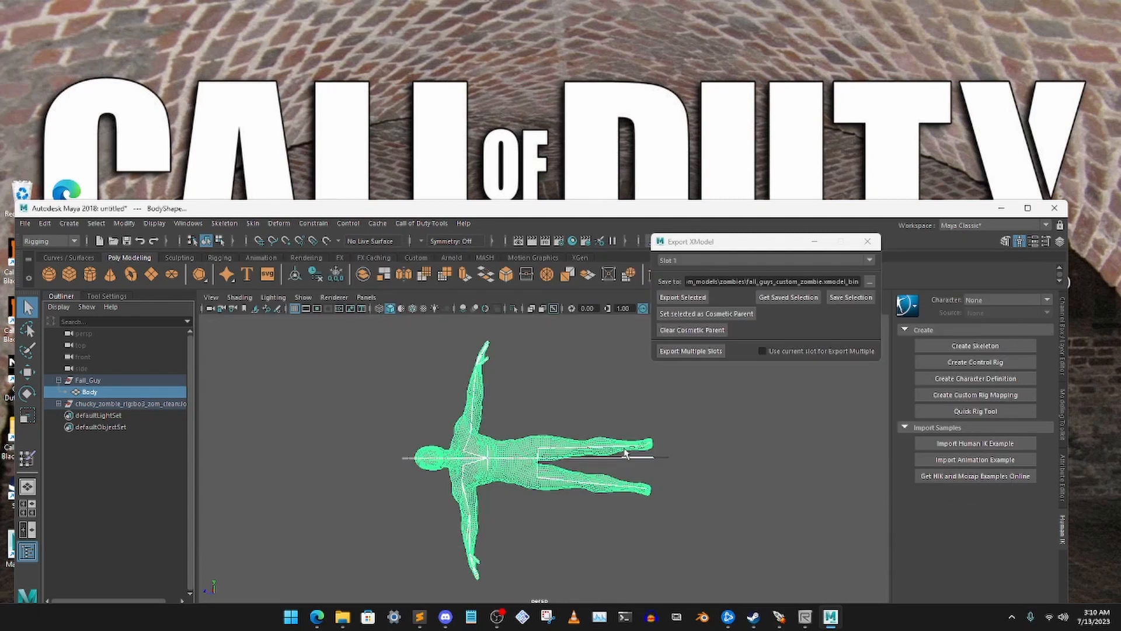
# Export the selected model and skeleton without saving the scene, close the export window, clear the selection and minimize Maya
pyautogui.click(683, 299)
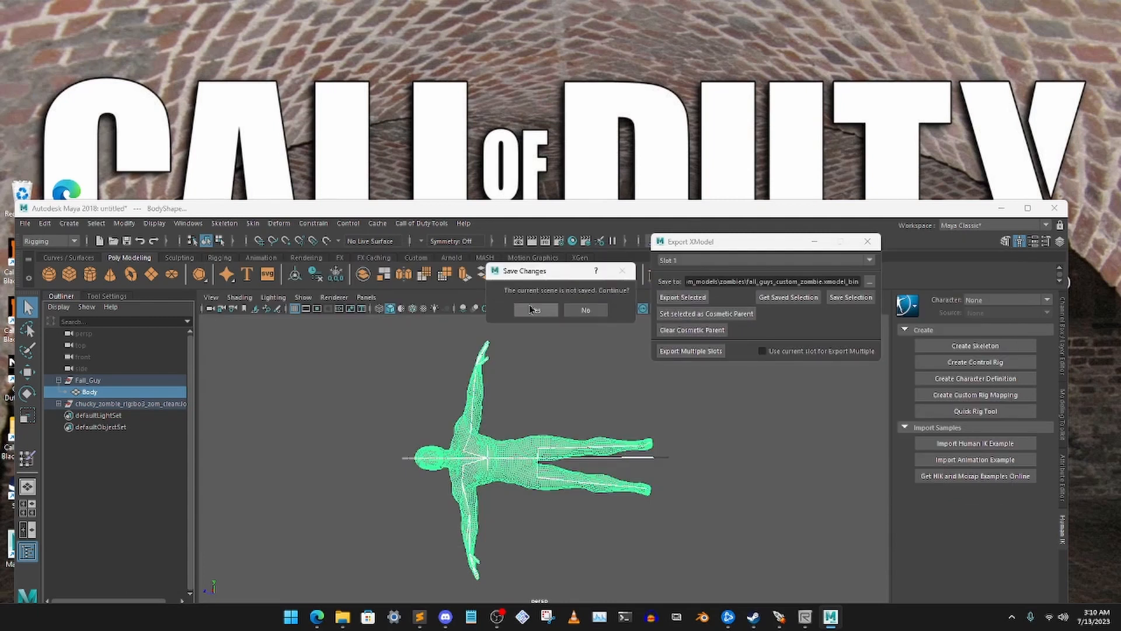
pyautogui.click(533, 310)
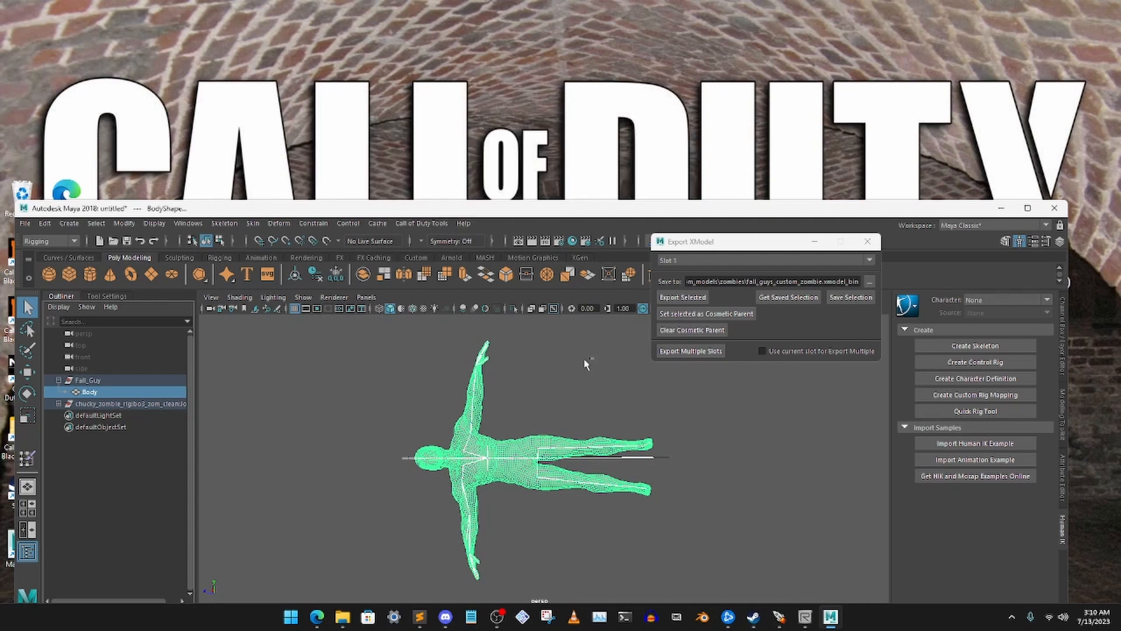
pyautogui.click(867, 241)
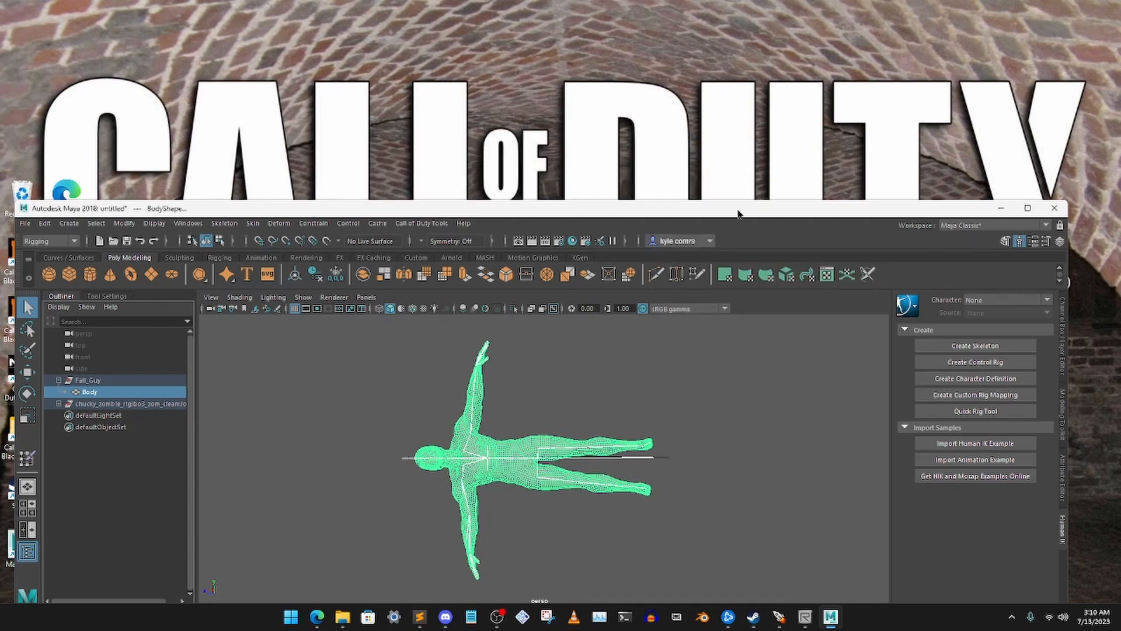
pyautogui.moveTo(737, 214); pyautogui.dragTo(758, 191)
pyautogui.click(722, 352)
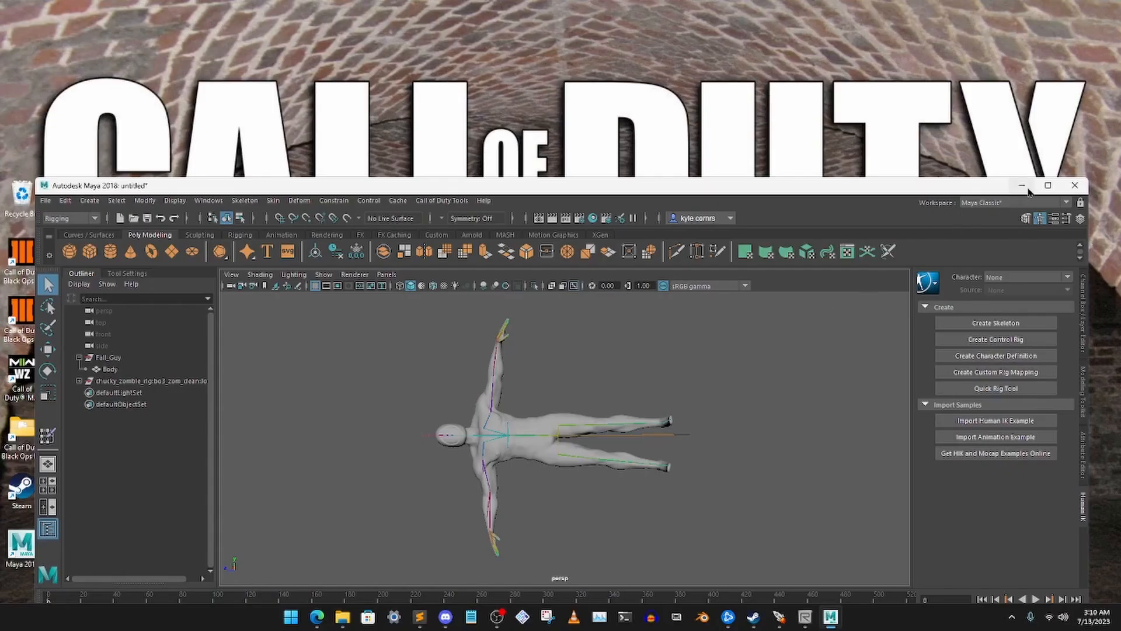
pyautogui.click(1029, 188)
# Switch to File Explorer and open the Fall_Guy_FBX_Mixamo.fbm folder to find the model's texture image
pyautogui.click(343, 617)
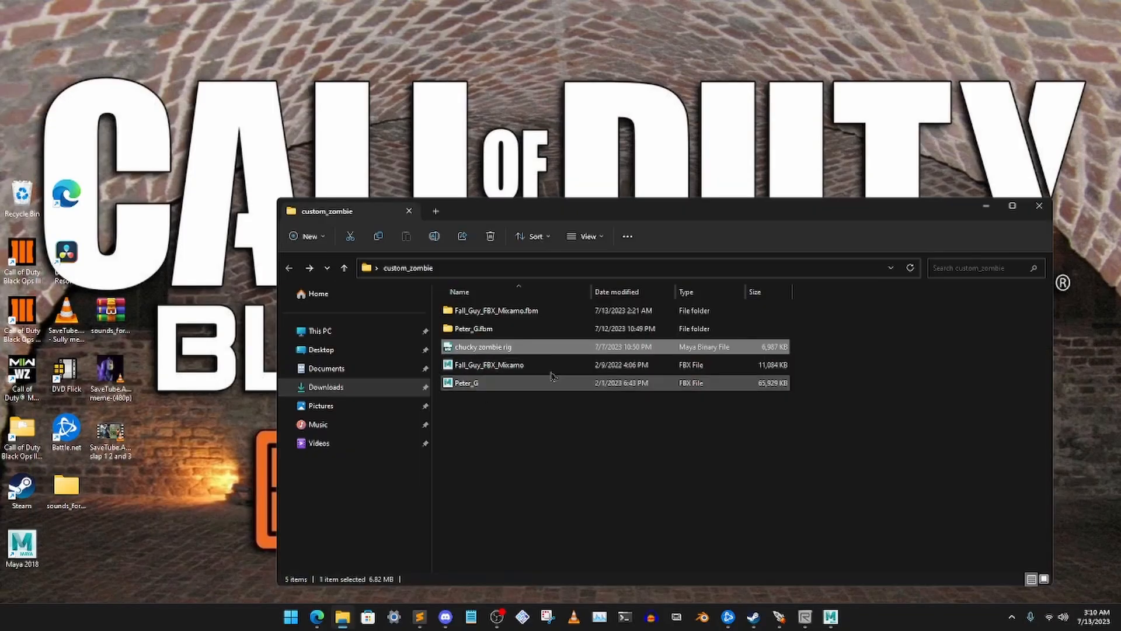
pyautogui.moveTo(590, 212); pyautogui.dragTo(532, 202)
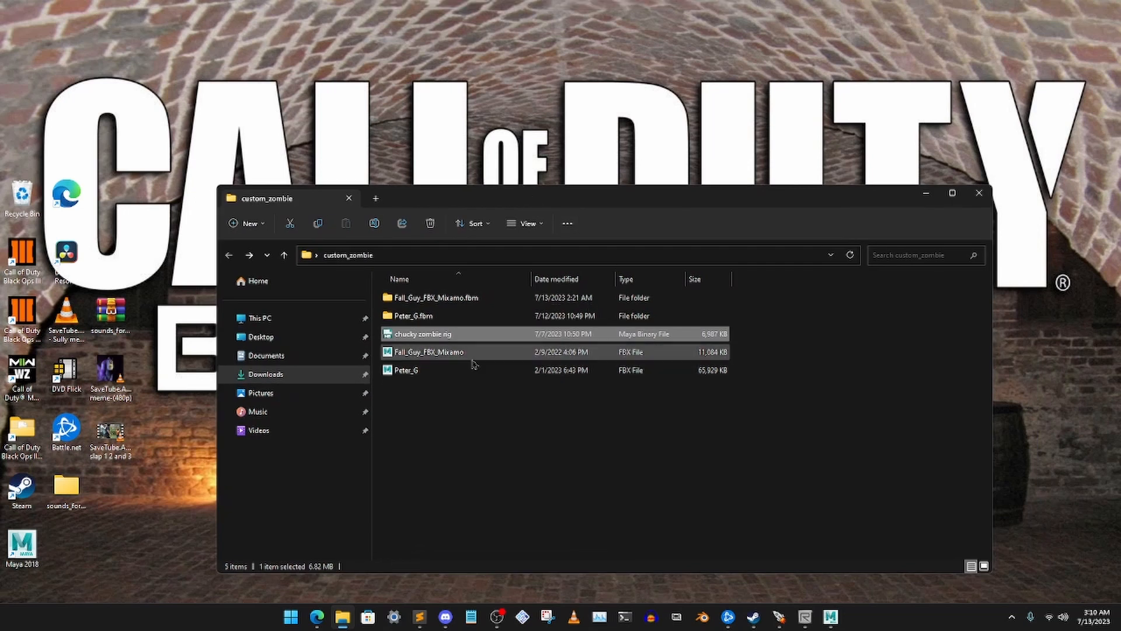
pyautogui.doubleClick(472, 299)
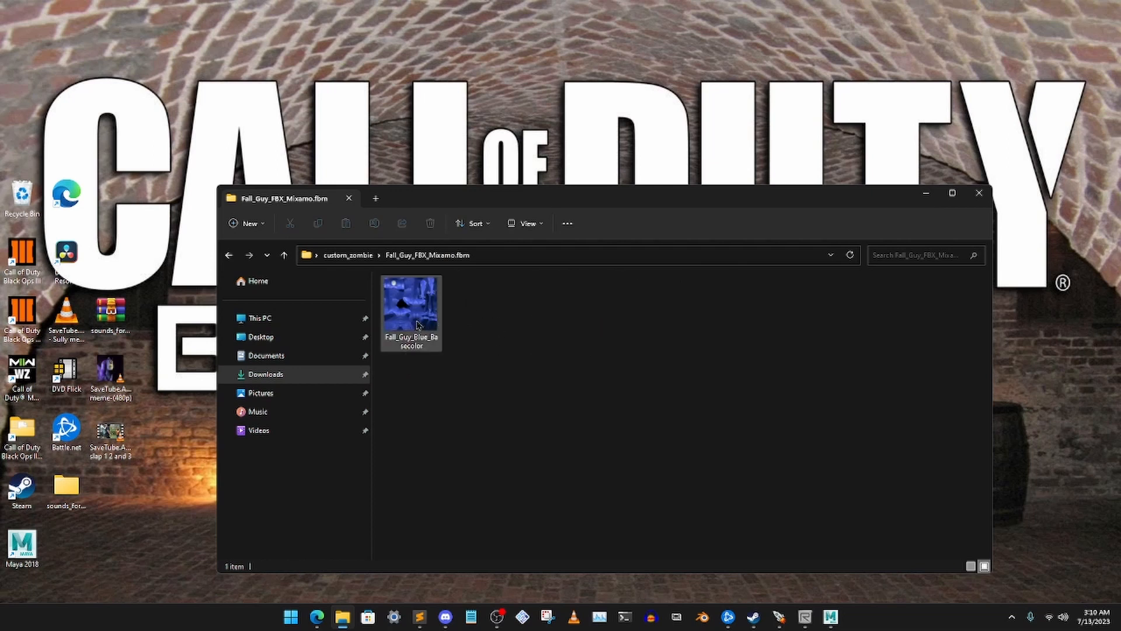
pyautogui.click(411, 320)
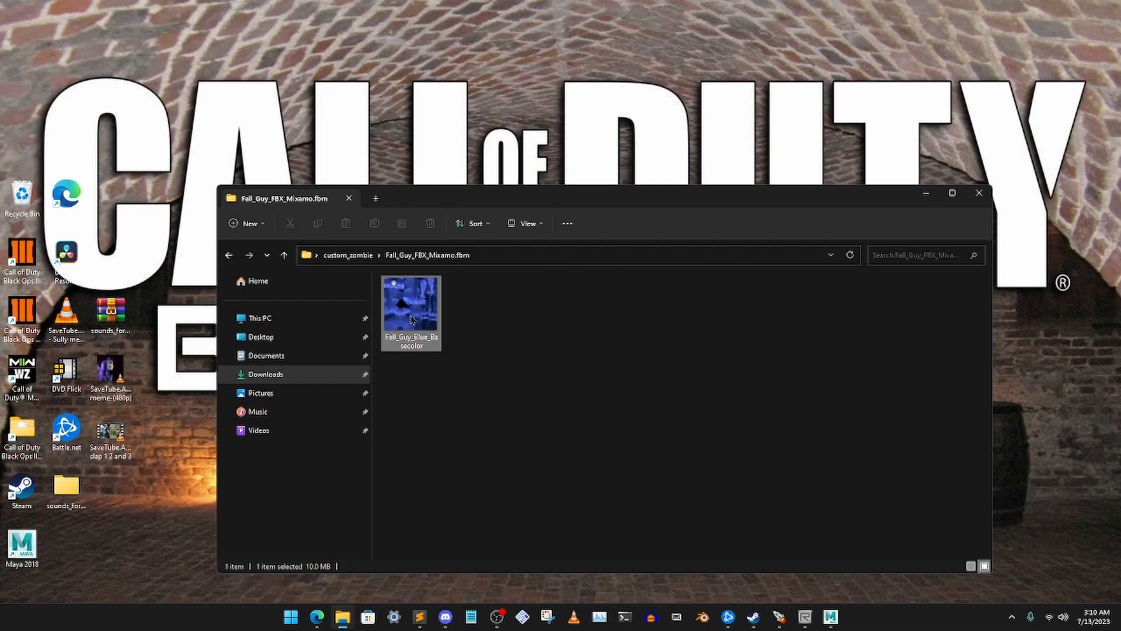
# Check the texture's file type in the Details view and restore the Large icons view
pyautogui.rightClick(506, 334)
pyautogui.moveTo(614, 350)
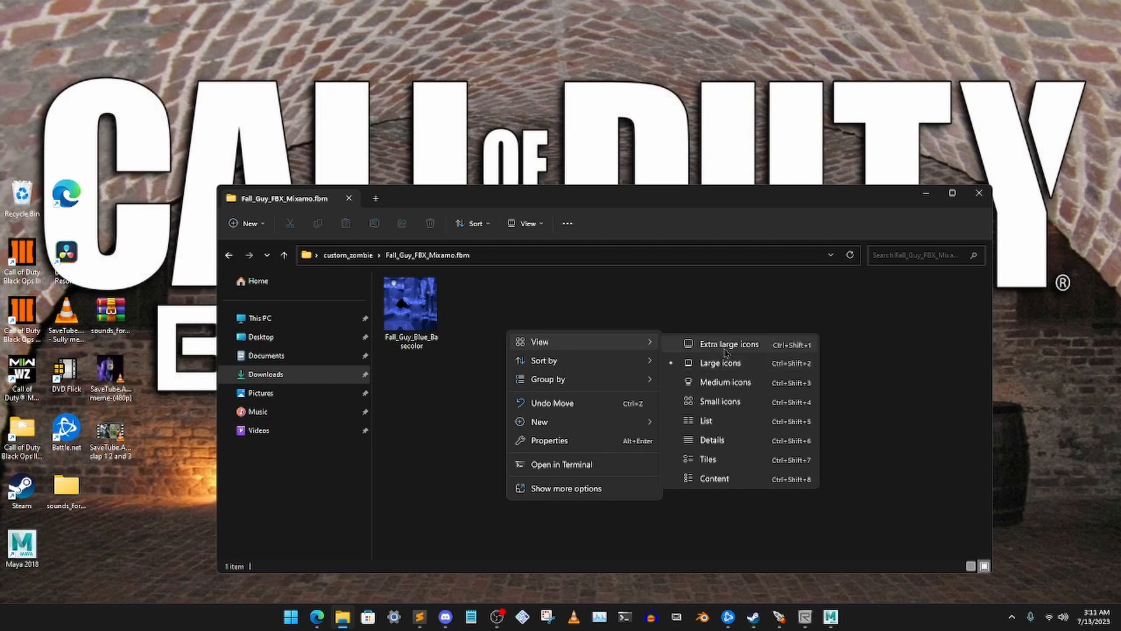
pyautogui.click(712, 439)
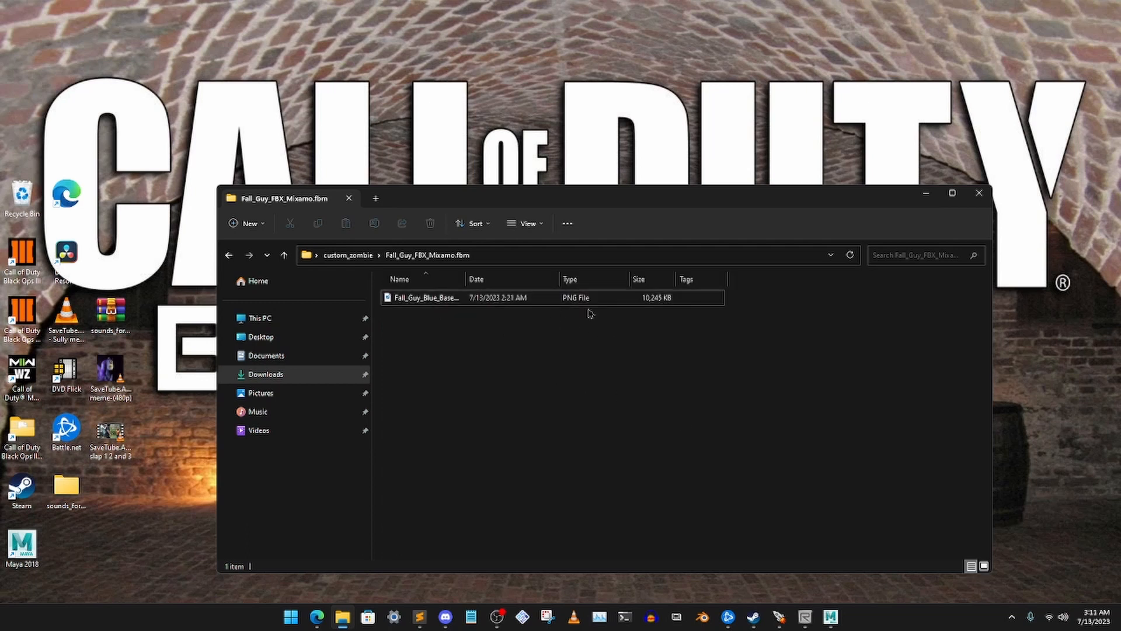
pyautogui.rightClick(505, 371)
pyautogui.moveTo(613, 379)
pyautogui.click(692, 400)
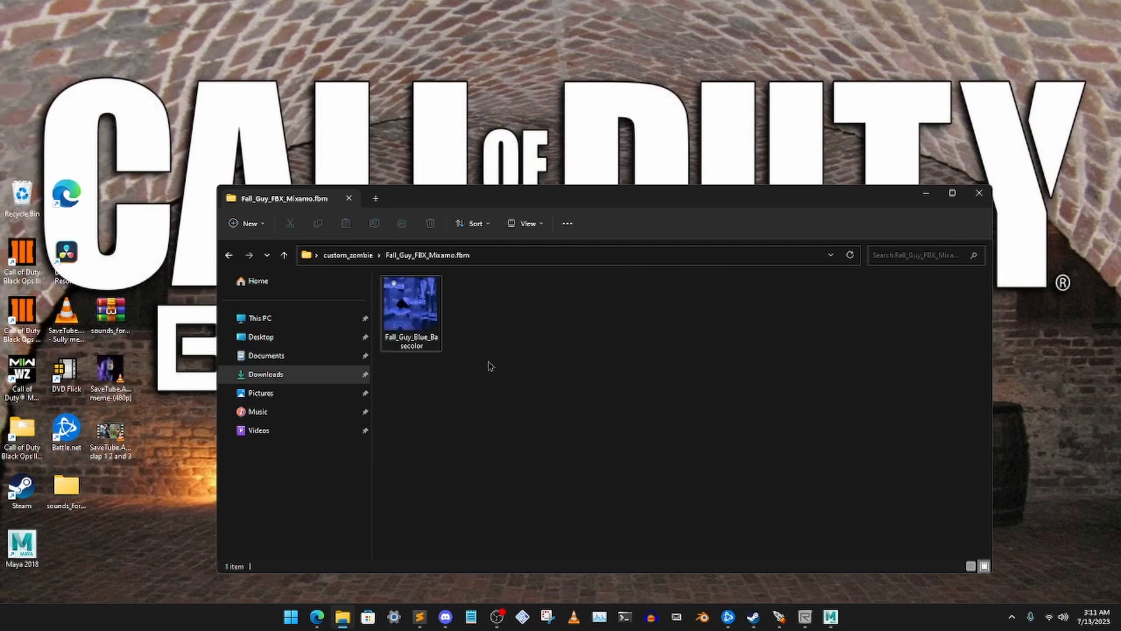
# Copy the Fall_Guy_Blue_Basecolor texture file and minimize the folder window
pyautogui.click(423, 320)
pyautogui.rightClick(424, 316)
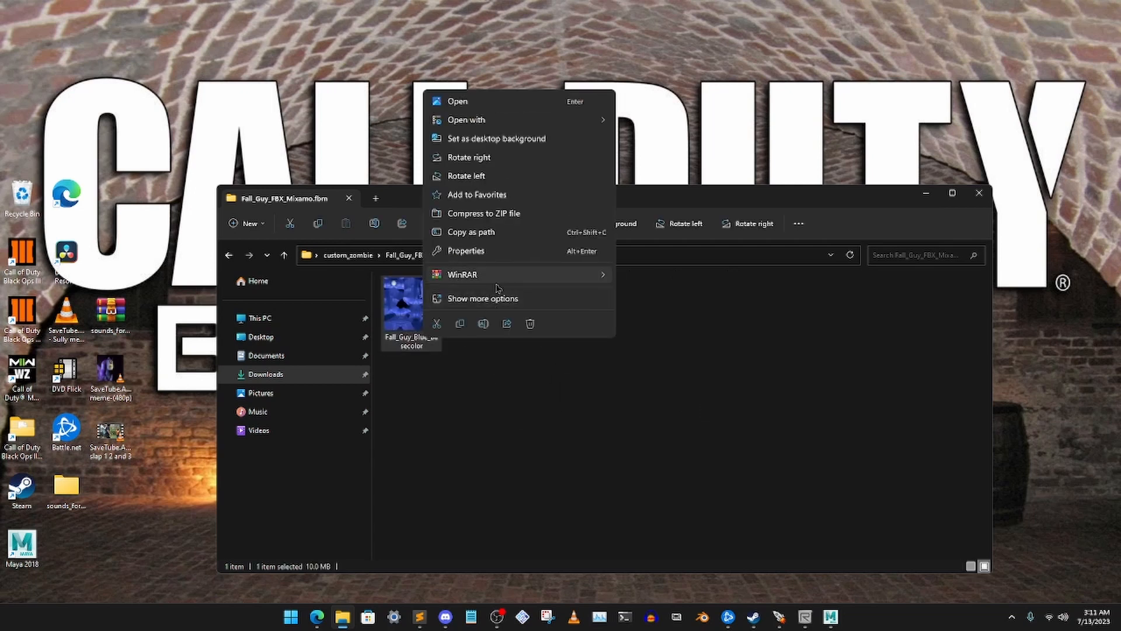
pyautogui.click(506, 297)
pyautogui.click(491, 241)
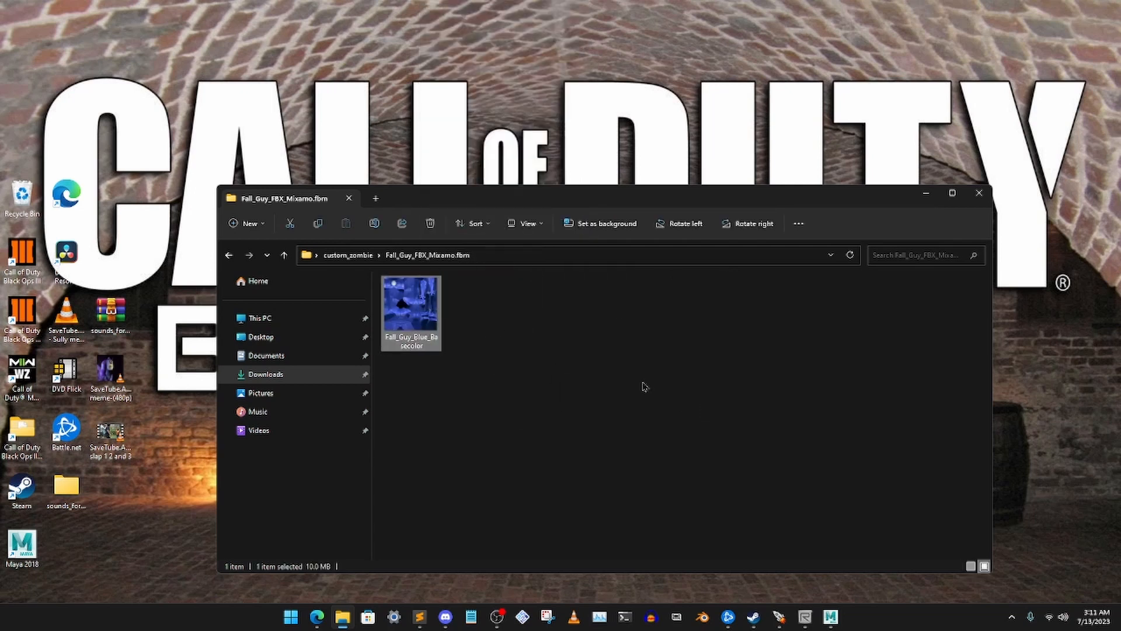
pyautogui.click(515, 402)
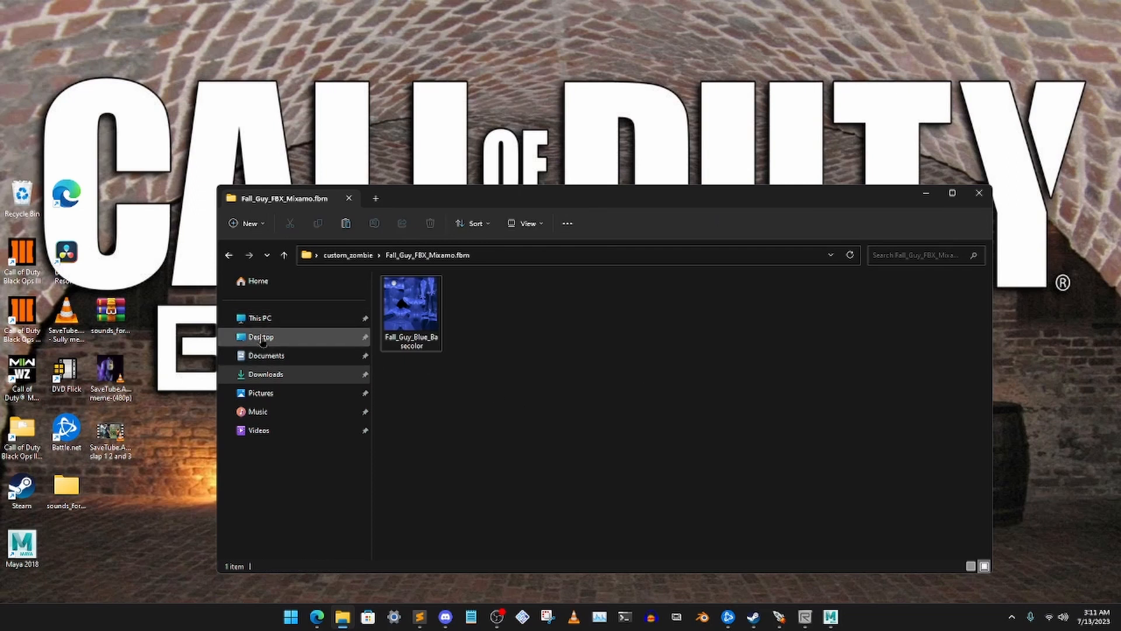
pyautogui.click(926, 193)
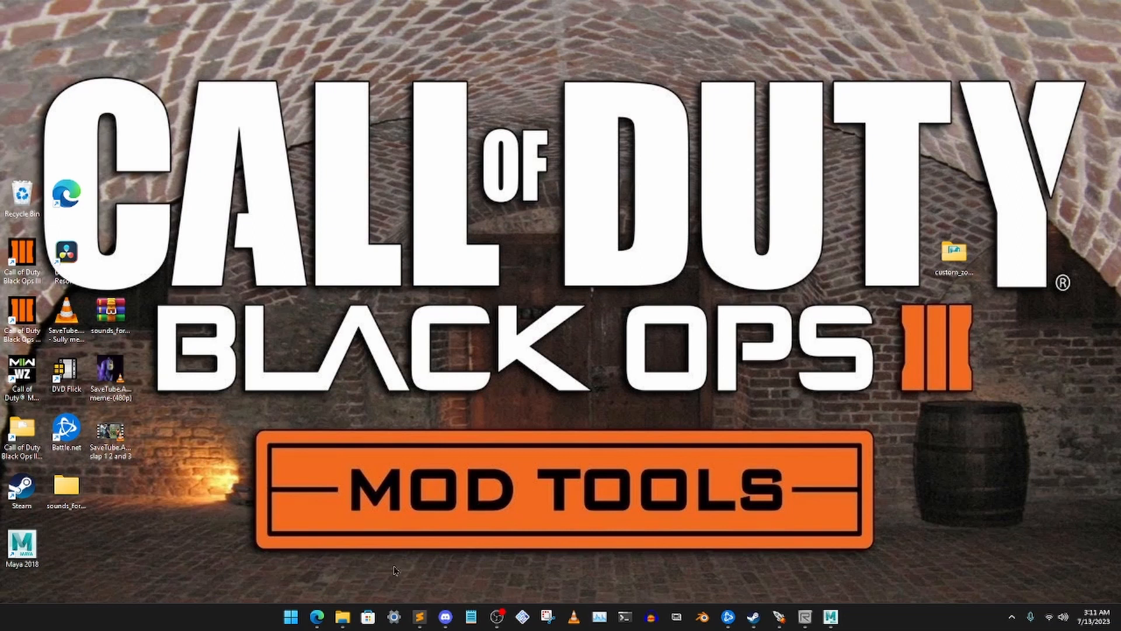
# Open the Call of Duty Black Ops III folder from the desktop and go to model_export\custom_models\zombies
pyautogui.doubleClick(21, 432)
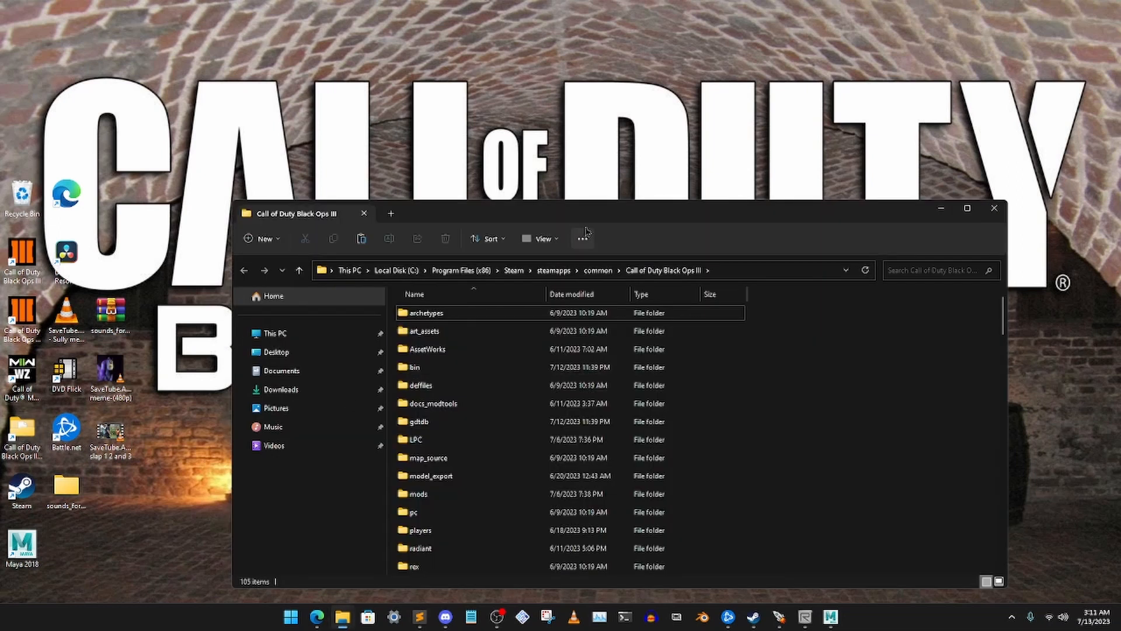
pyautogui.moveTo(581, 214); pyautogui.dragTo(562, 200)
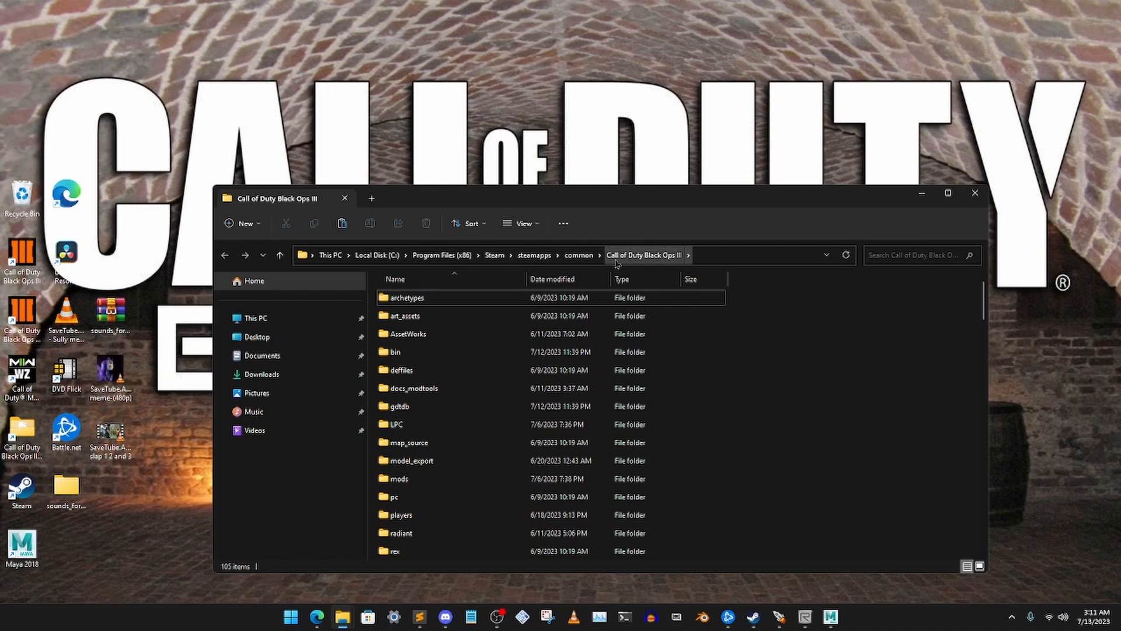
pyautogui.doubleClick(467, 461)
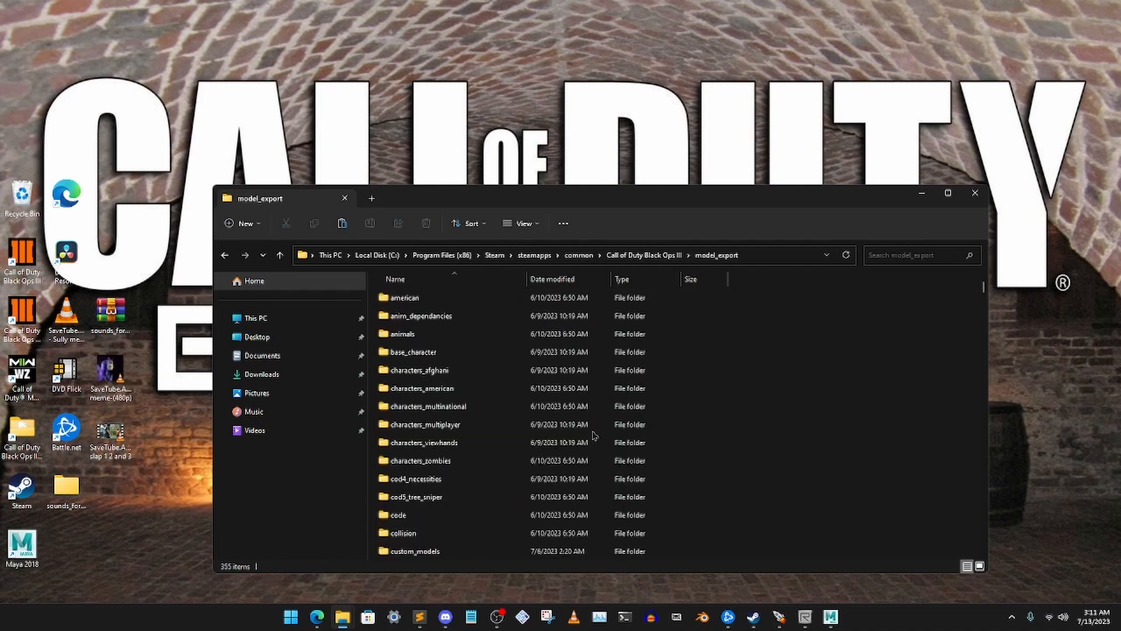
pyautogui.scroll(-3, 523, 425)
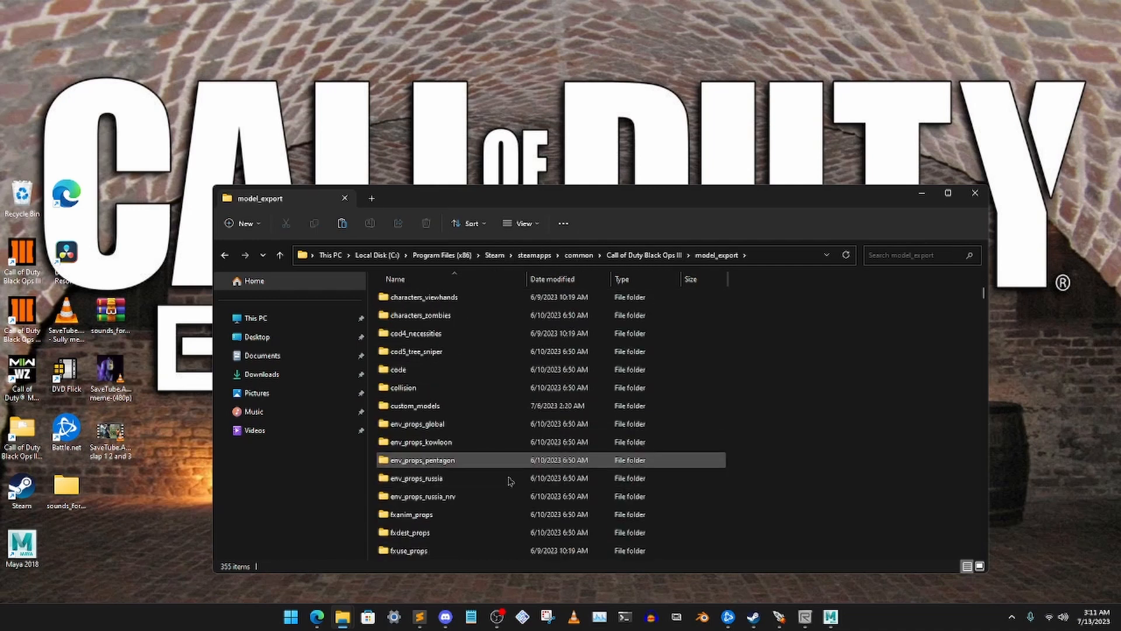
pyautogui.scroll(3, 518, 374)
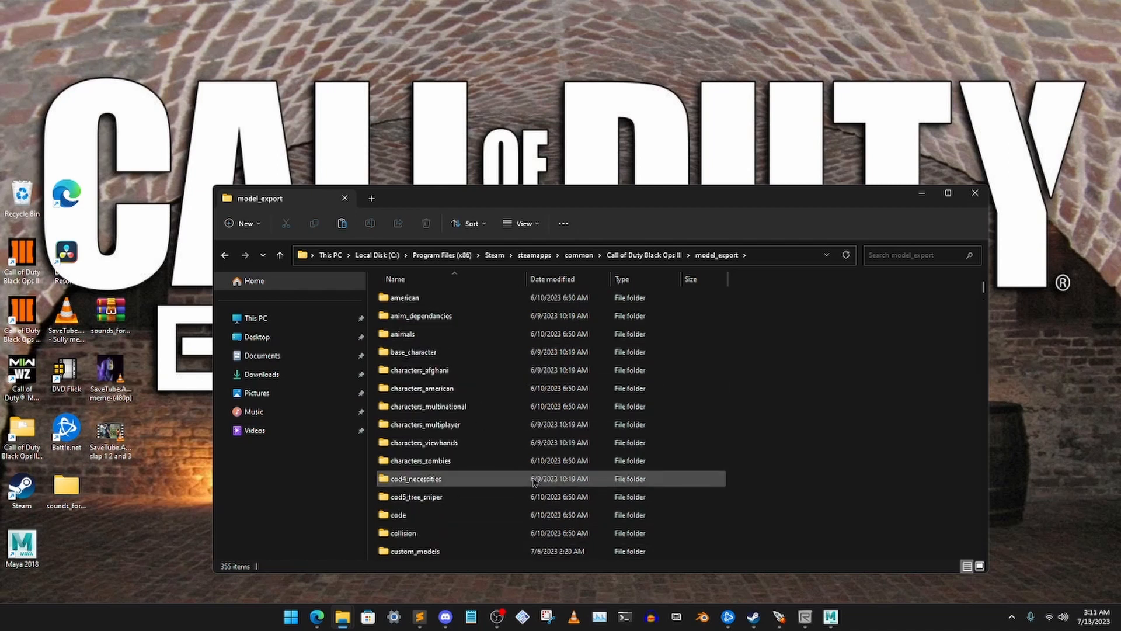
pyautogui.doubleClick(434, 548)
pyautogui.scroll(-3, 526, 497)
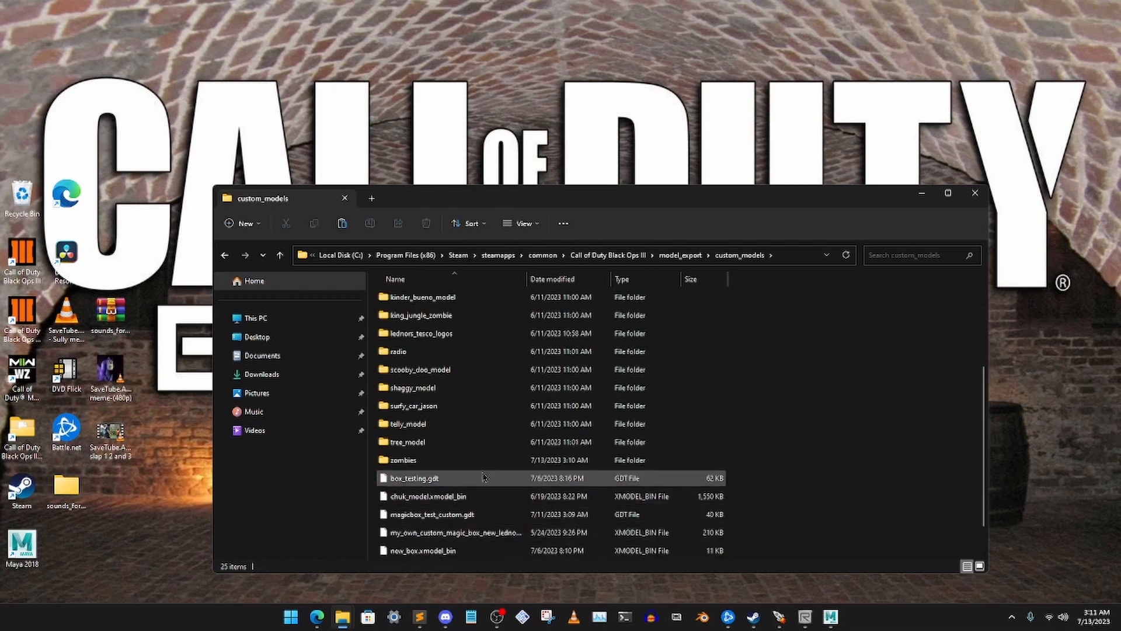
pyautogui.click(422, 460)
pyautogui.doubleClick(422, 460)
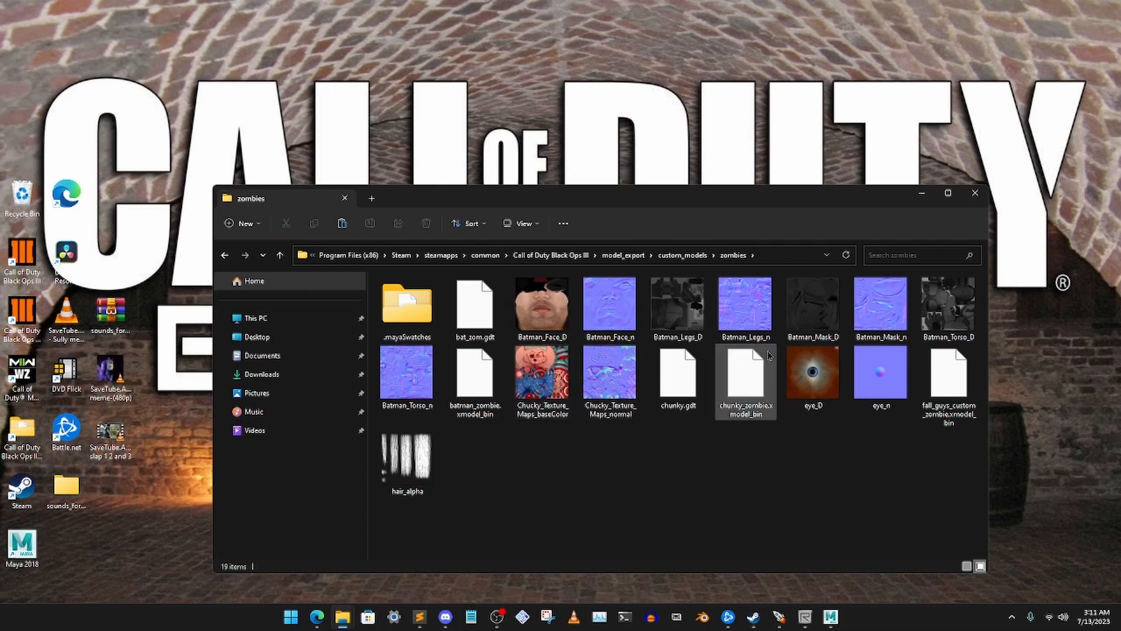
# Paste the Fall_Guy_Blue_Basecolor texture into the zombies folder and minimize the window
pyautogui.rightClick(535, 497)
pyautogui.click(558, 497)
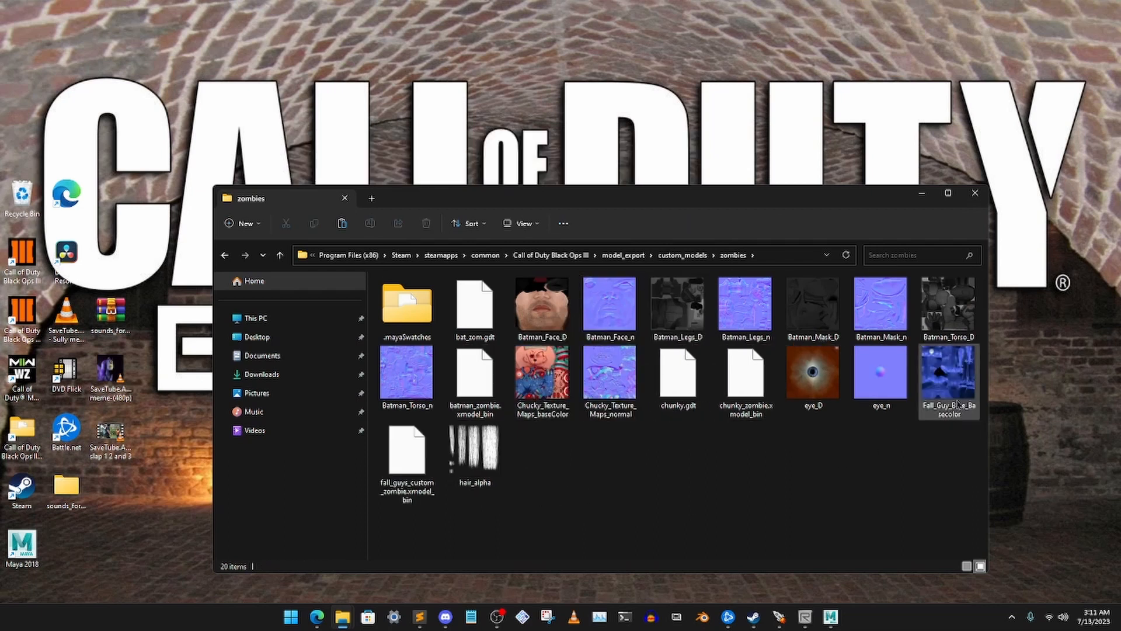
pyautogui.click(922, 193)
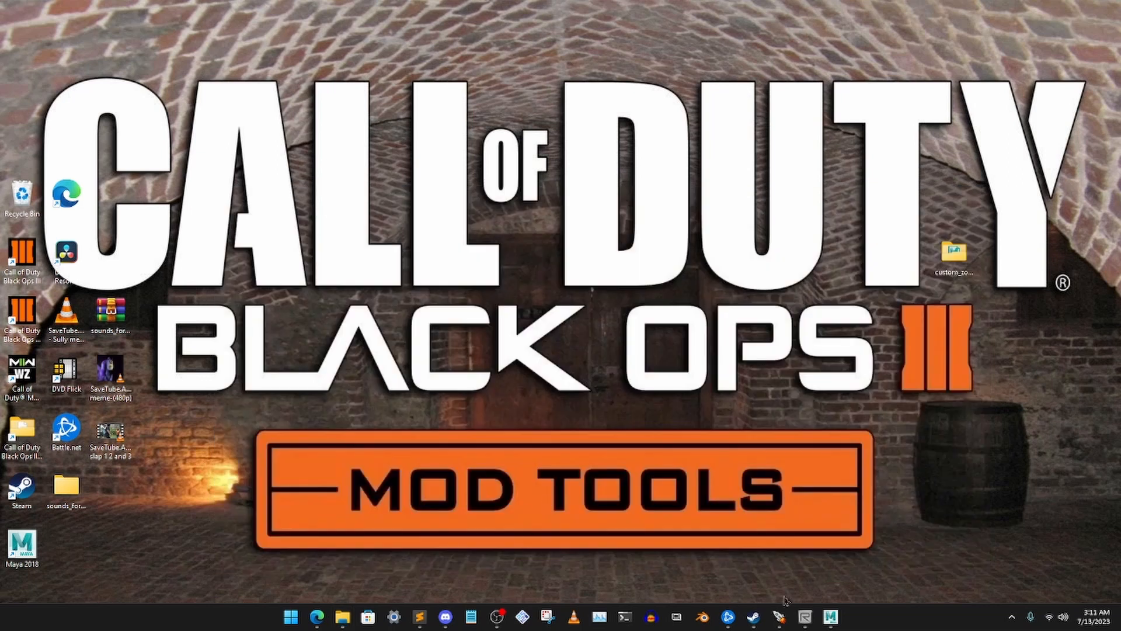
# Switch to the Black Ops III Mod Tools Launcher, select the zm_test_for_lednor map and launch the Asset Property Editor
pyautogui.click(780, 617)
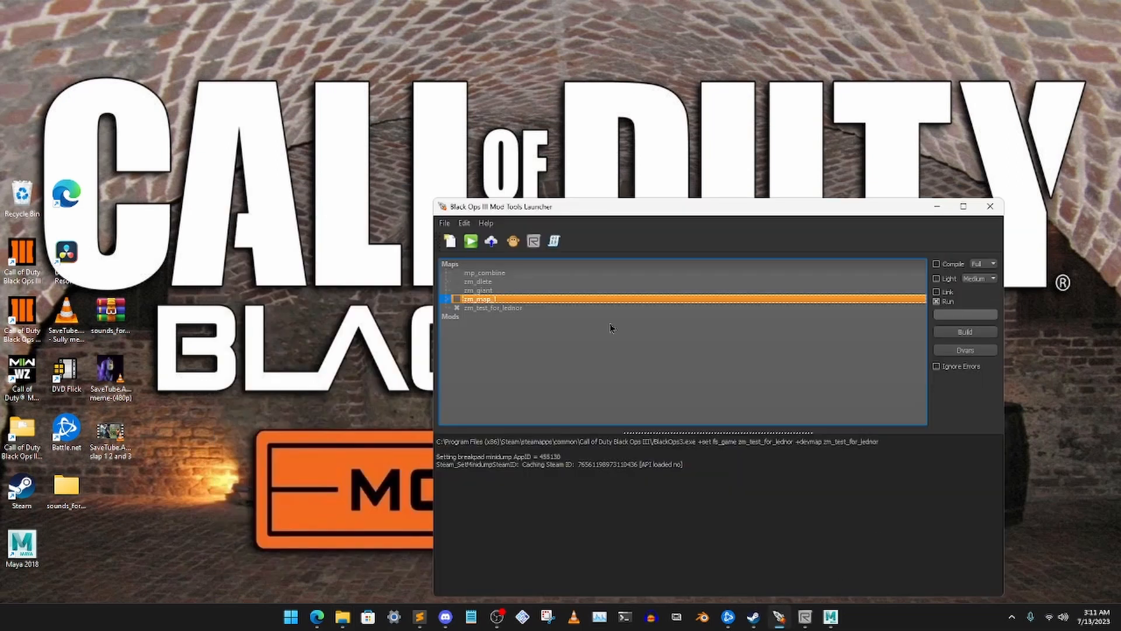
pyautogui.moveTo(710, 210); pyautogui.dragTo(656, 195)
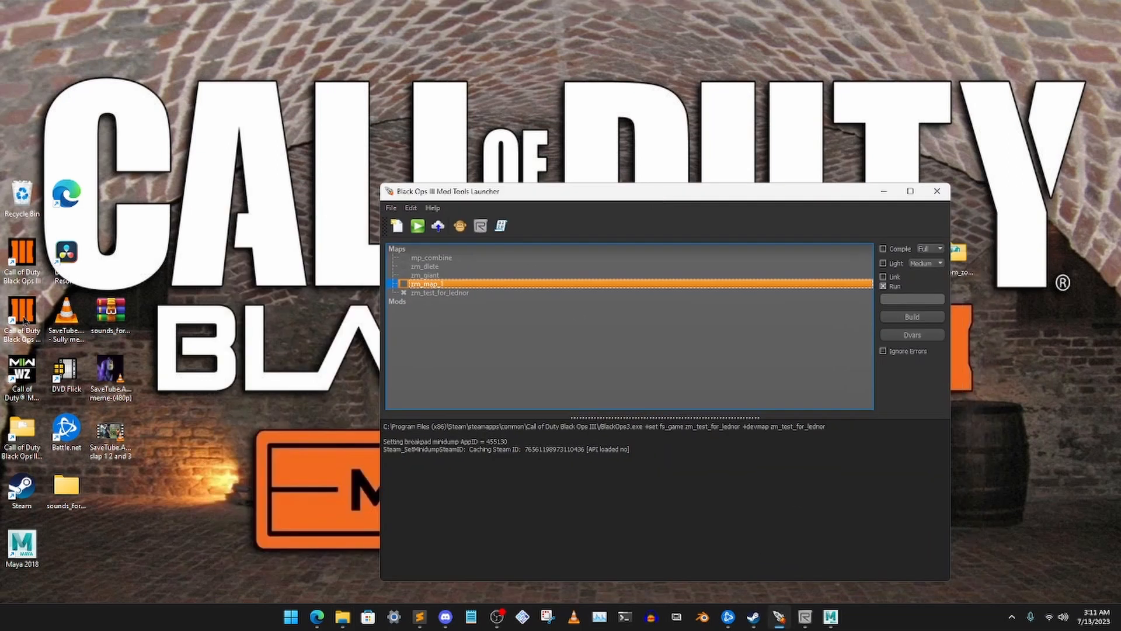
pyautogui.click(25, 321)
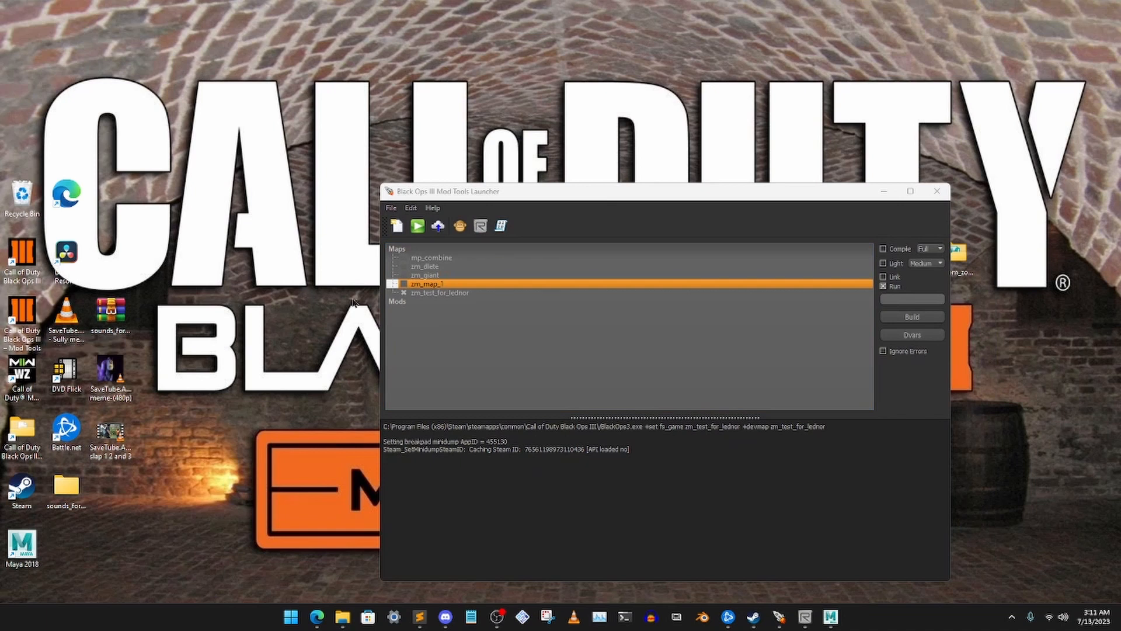
pyautogui.click(439, 293)
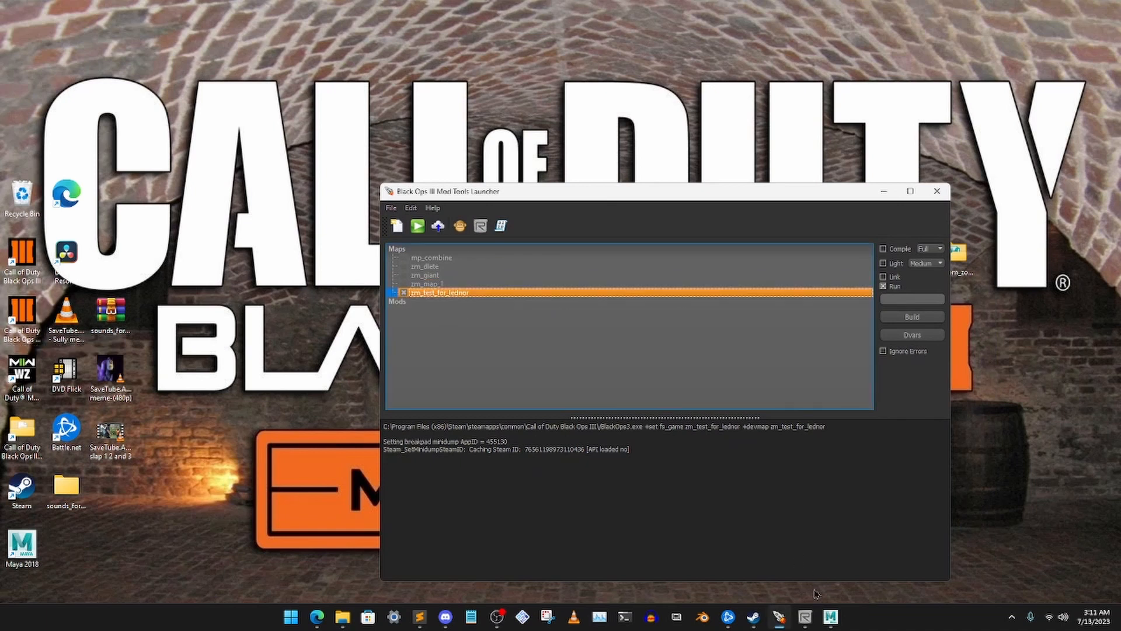
pyautogui.click(804, 616)
pyautogui.click(804, 616)
pyautogui.click(460, 226)
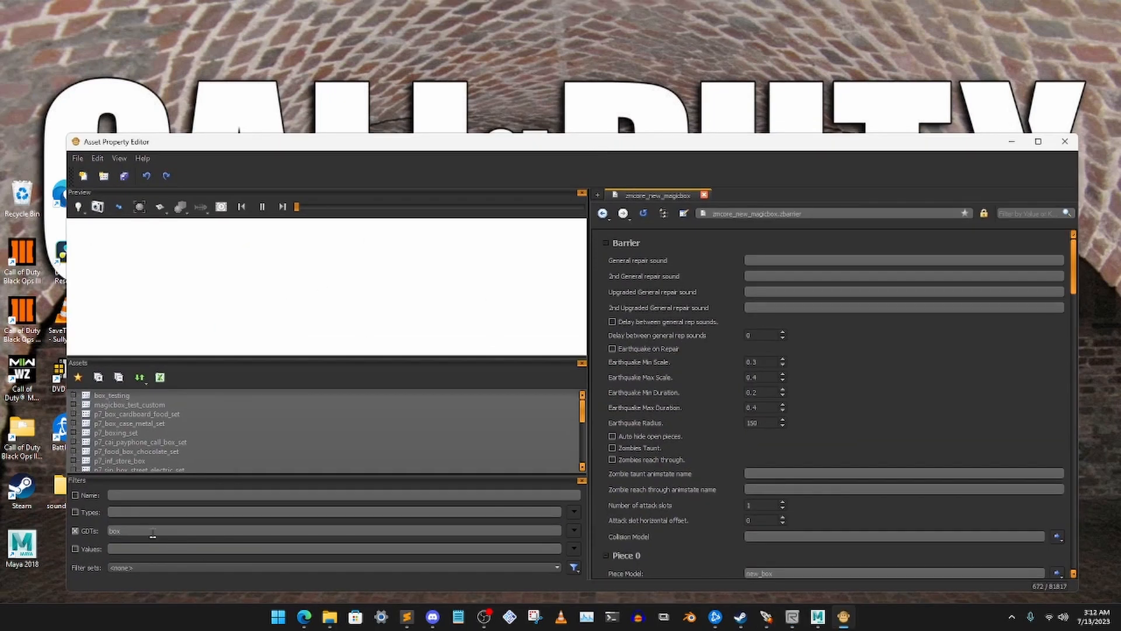
# Filter the assets by GDT name zombie and look through the contents of the king_zombie GDT
pyautogui.moveTo(153, 532); pyautogui.dragTo(65, 531)
pyautogui.press('BackSpace')
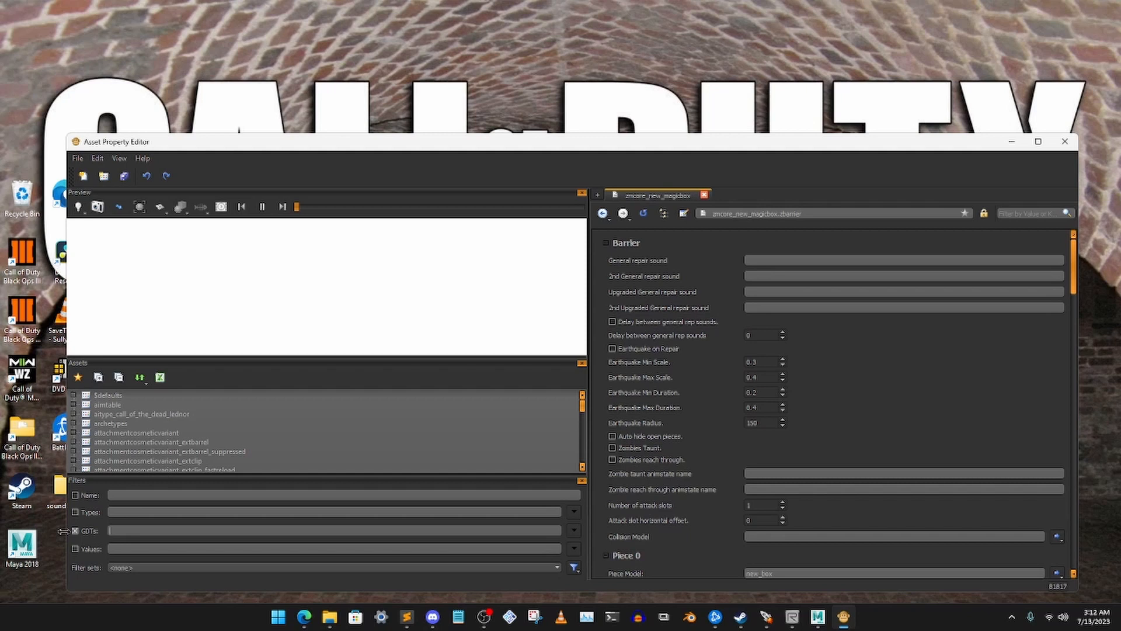
pyautogui.write('zombie')
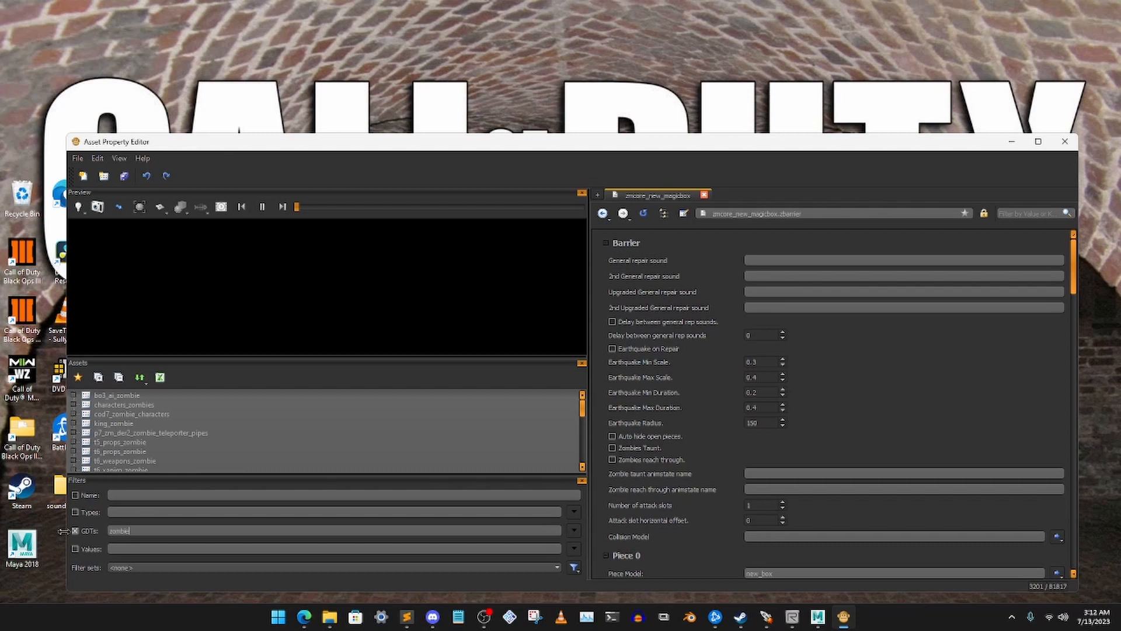
pyautogui.click(74, 426)
pyautogui.scroll(-4, 207, 424)
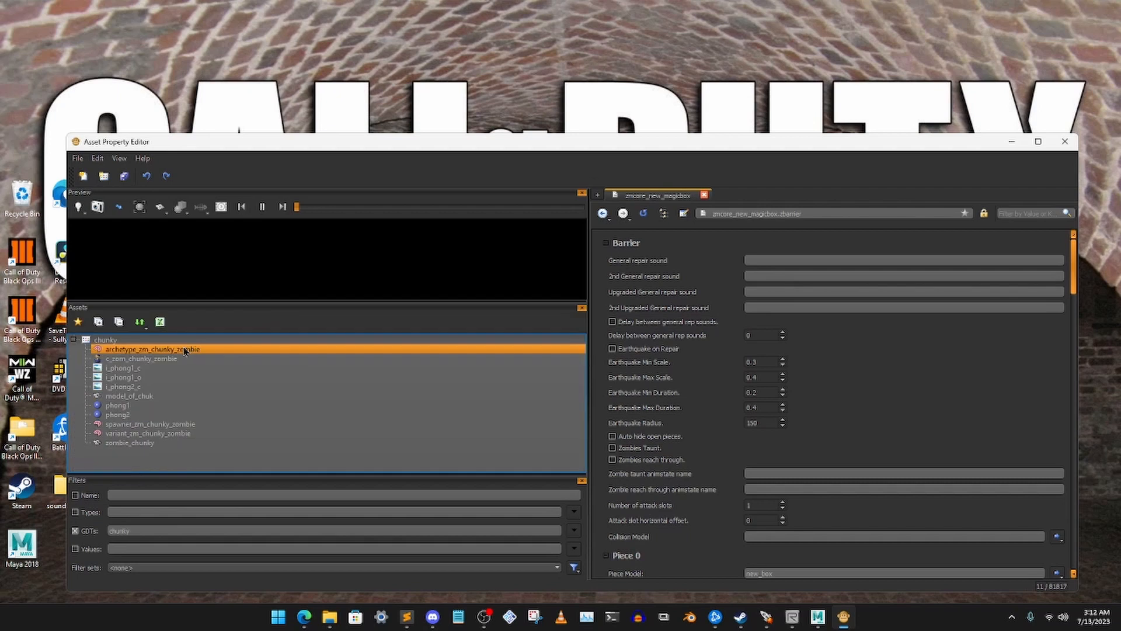
# Filter the GDTs by chunky and view the archetype_zm_chunky_zombie asset as a reference
pyautogui.click(185, 349)
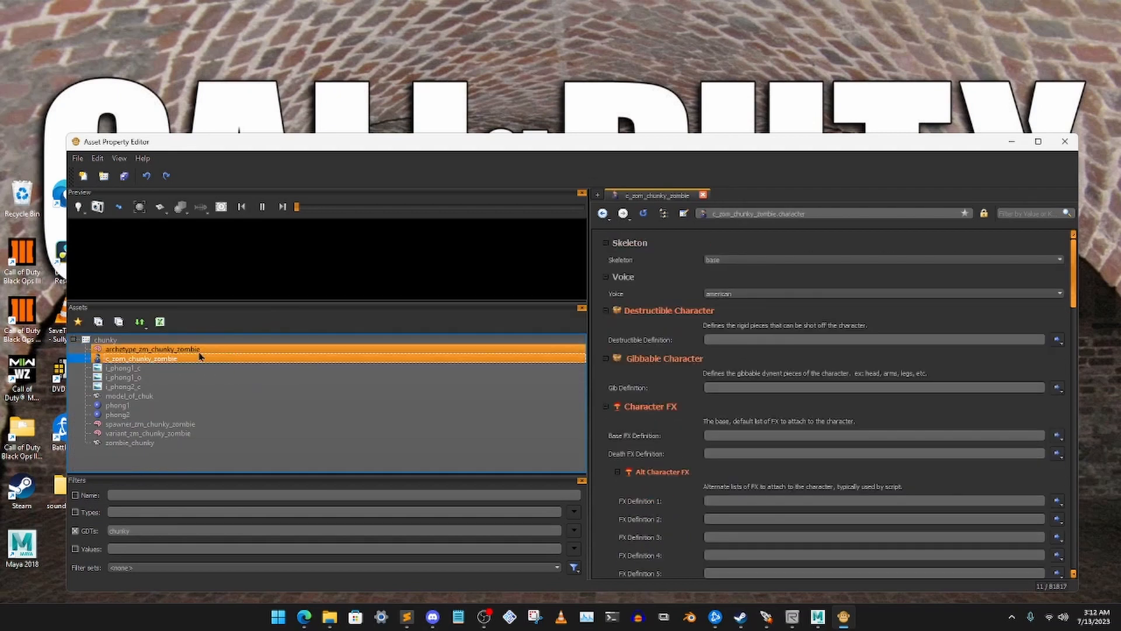
pyautogui.click(146, 350)
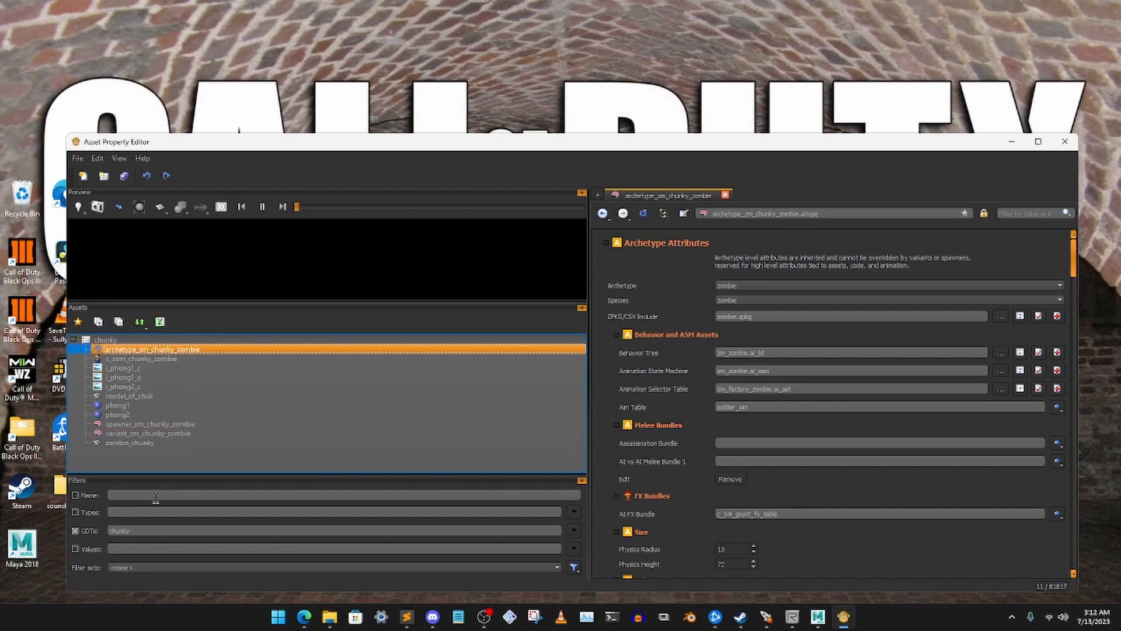
pyautogui.moveTo(536, 144); pyautogui.dragTo(518, 181)
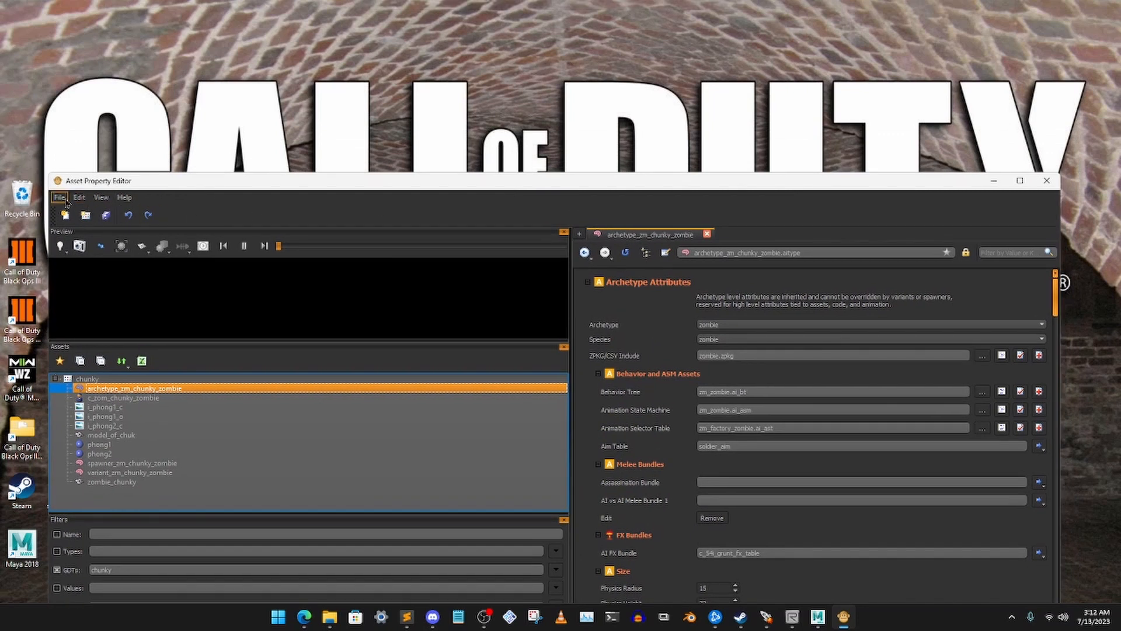
# Create a new GDT file named fall_guys in the model_export\custom_models\zombies folder
pyautogui.click(59, 199)
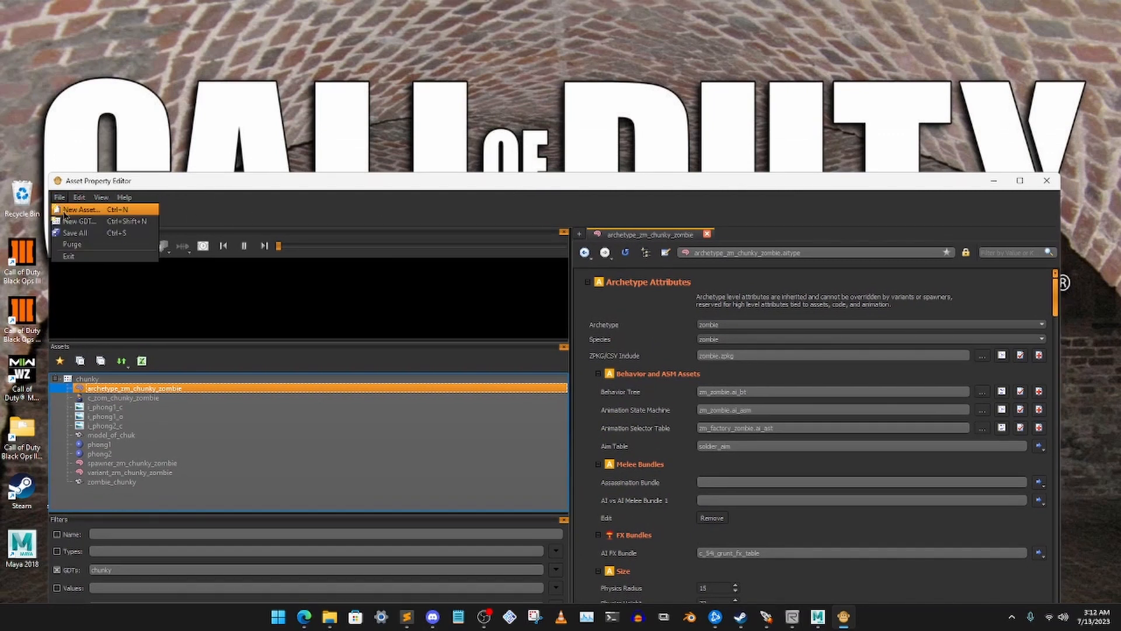
pyautogui.click(110, 223)
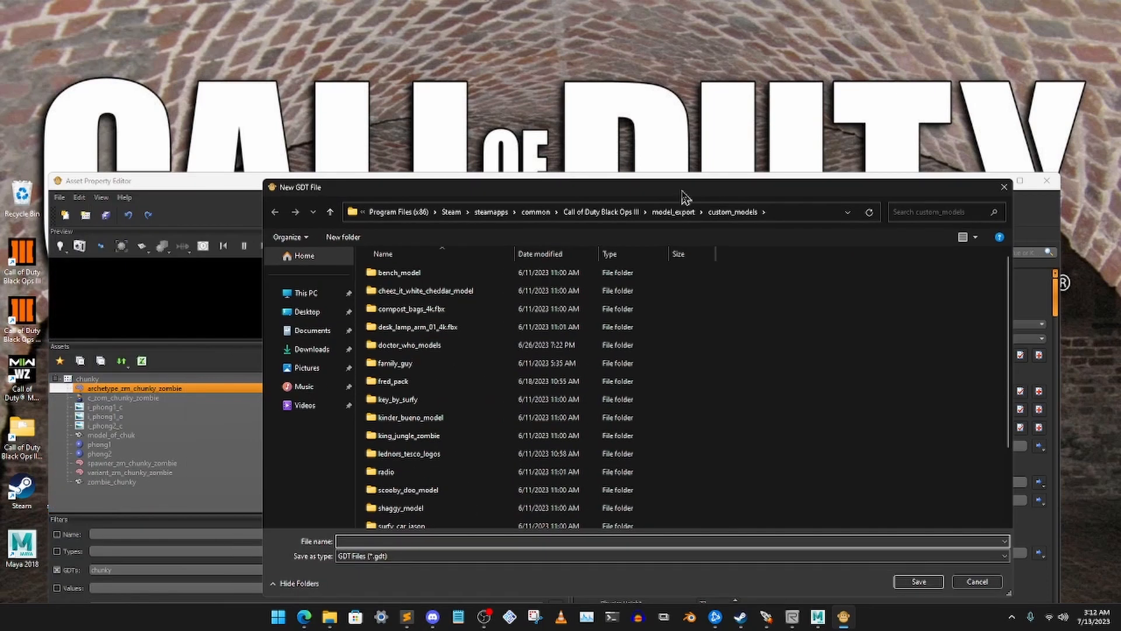
pyautogui.scroll(-3, 458, 474)
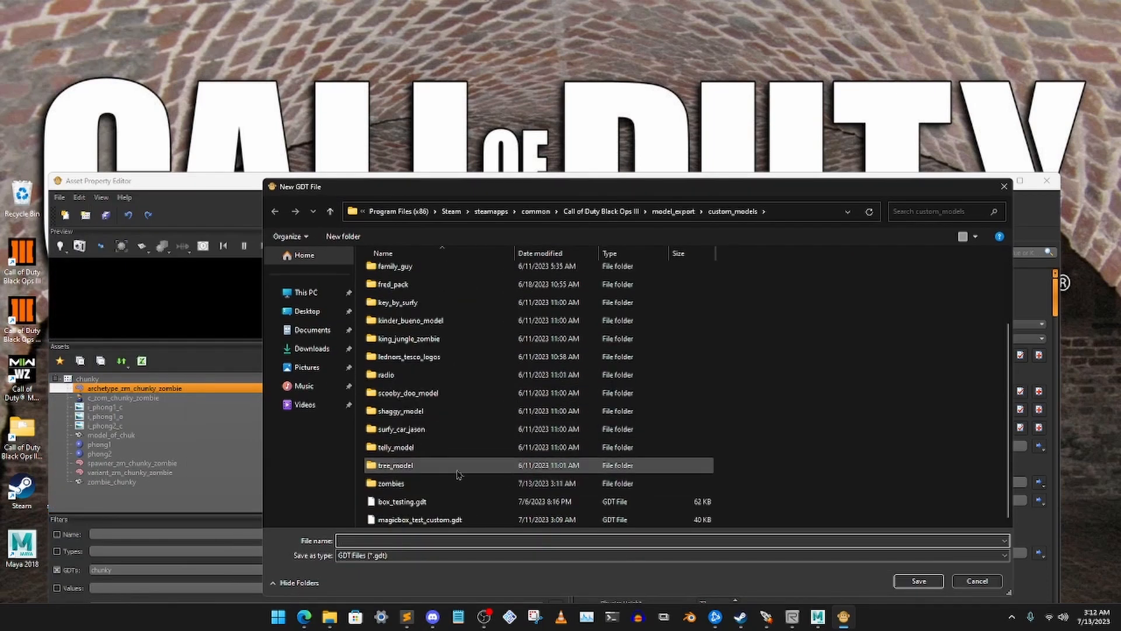
pyautogui.doubleClick(452, 482)
pyautogui.click(433, 541)
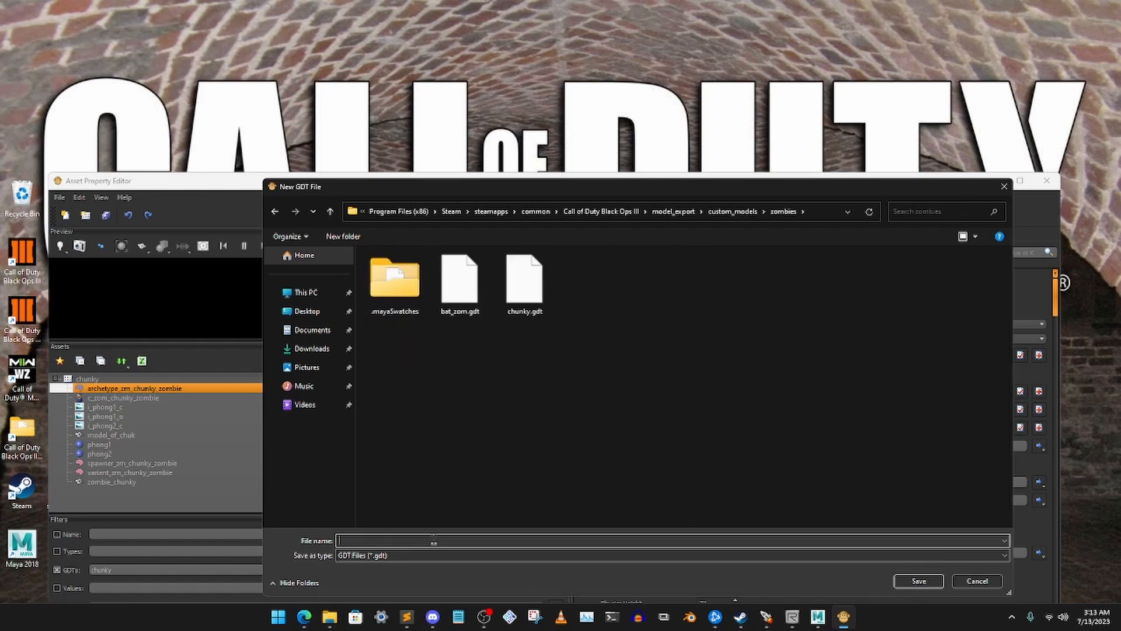
pyautogui.write('fall_')
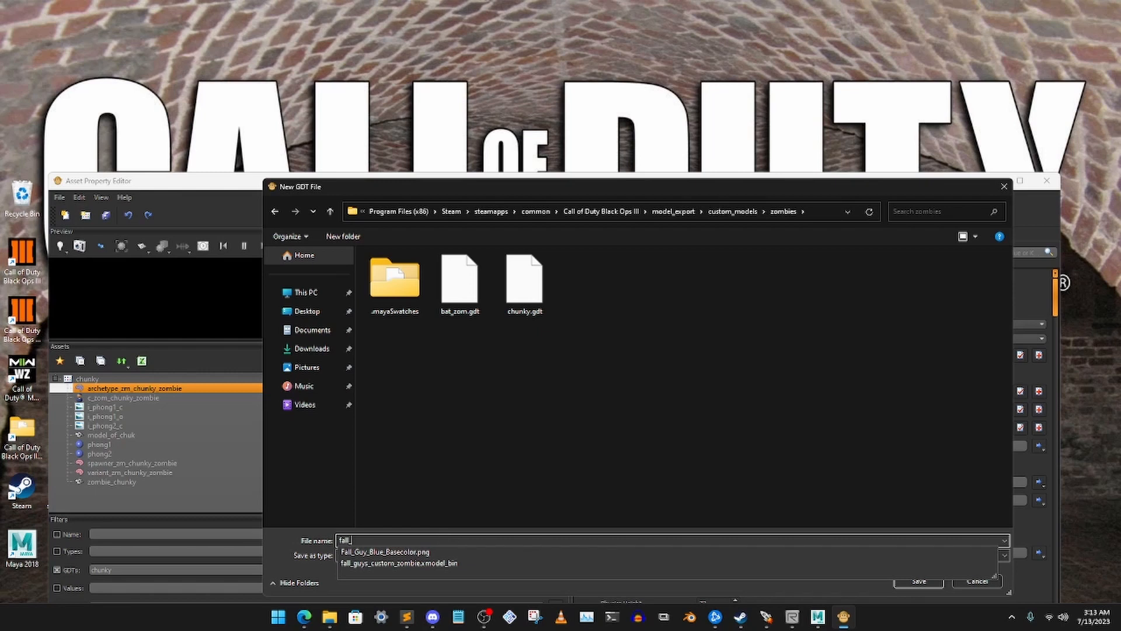
pyautogui.write('guys')
pyautogui.click(466, 512)
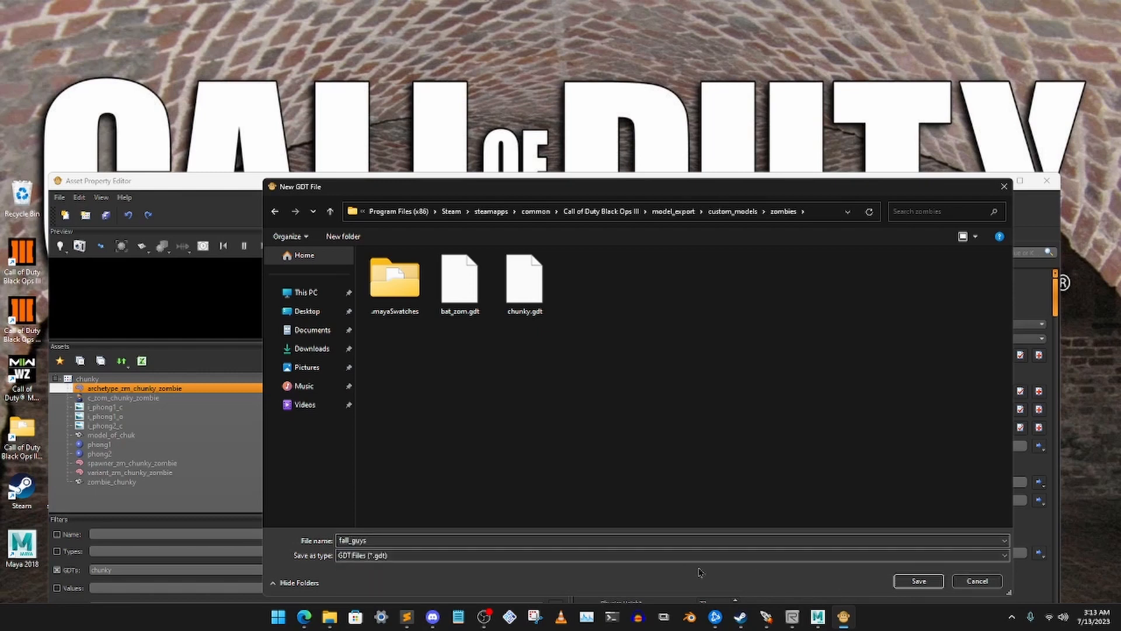
pyautogui.click(918, 581)
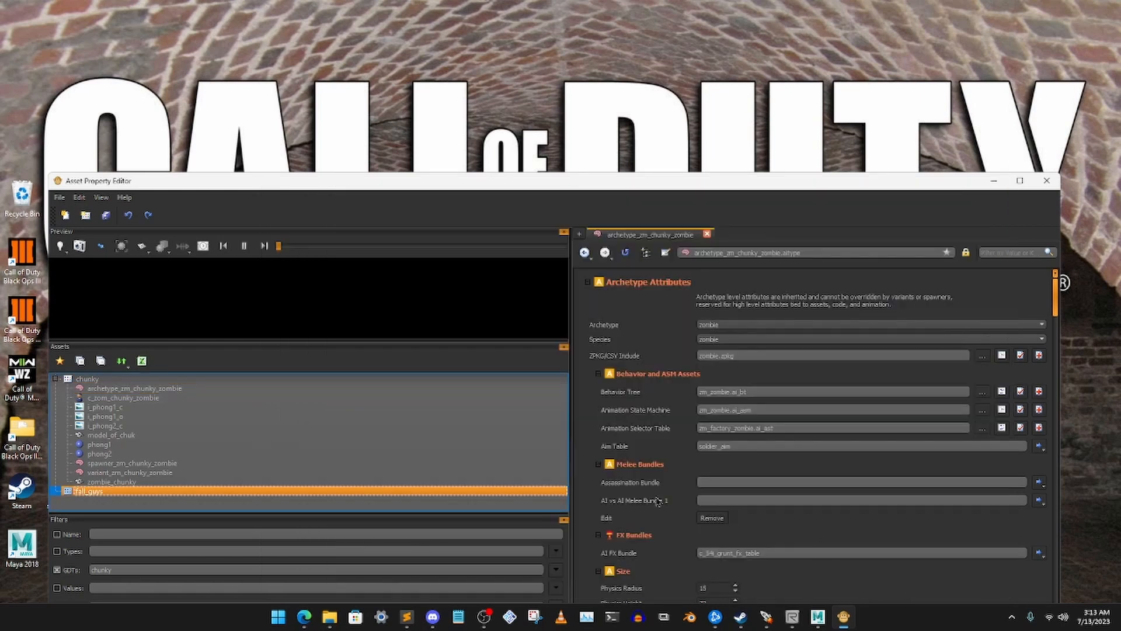
# Filter the asset list to the fall_guys GDT and add a new xmodel asset named fall_guy to it
pyautogui.click(153, 490)
pyautogui.doubleClick(113, 494)
pyautogui.rightClick(104, 381)
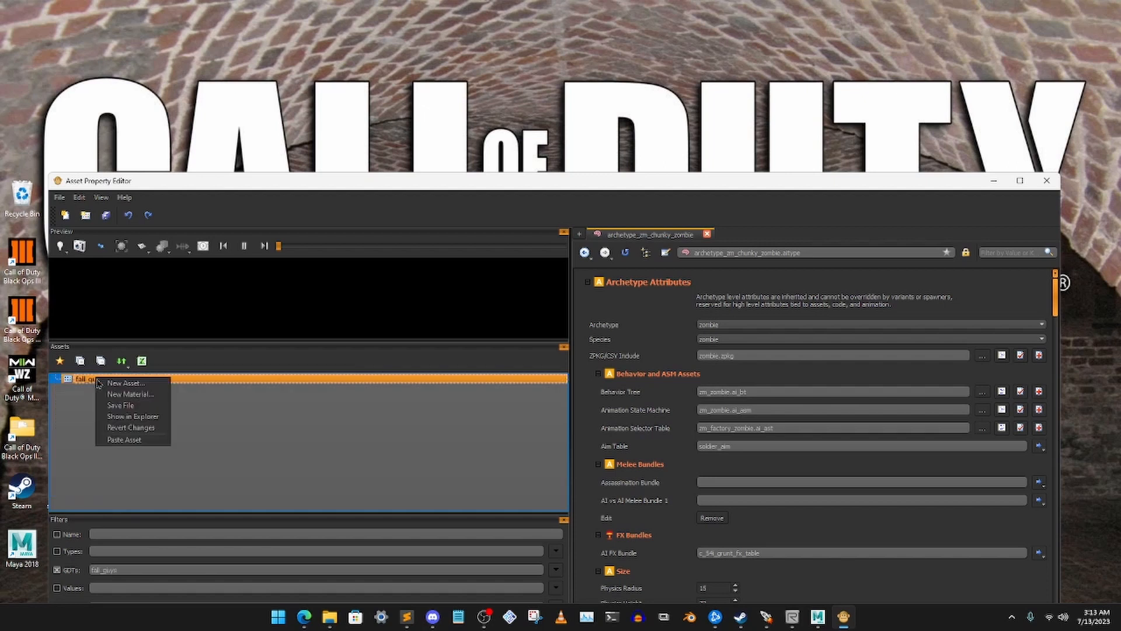
pyautogui.click(118, 383)
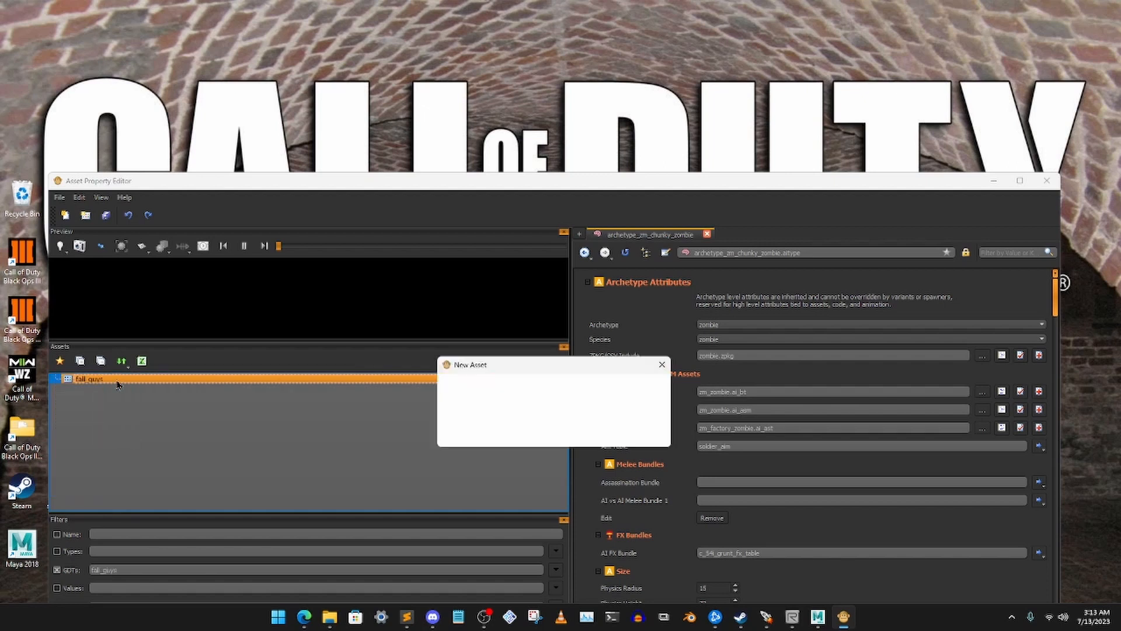
pyautogui.click(531, 402)
pyautogui.scroll(-3, 540, 459)
pyautogui.scroll(-10, 540, 458)
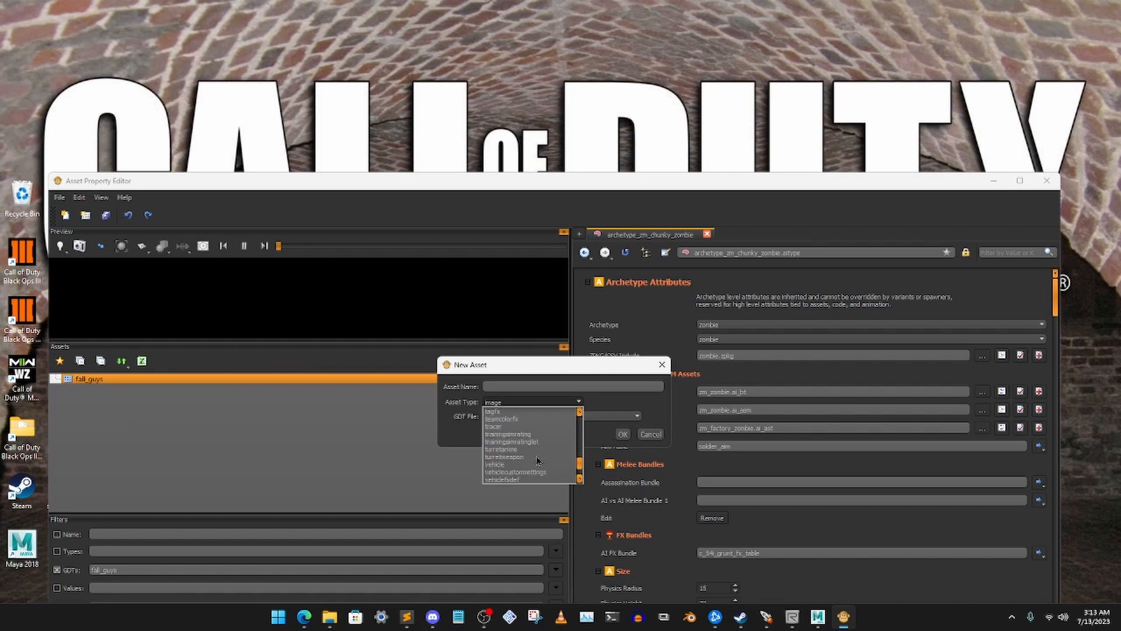
pyautogui.click(513, 466)
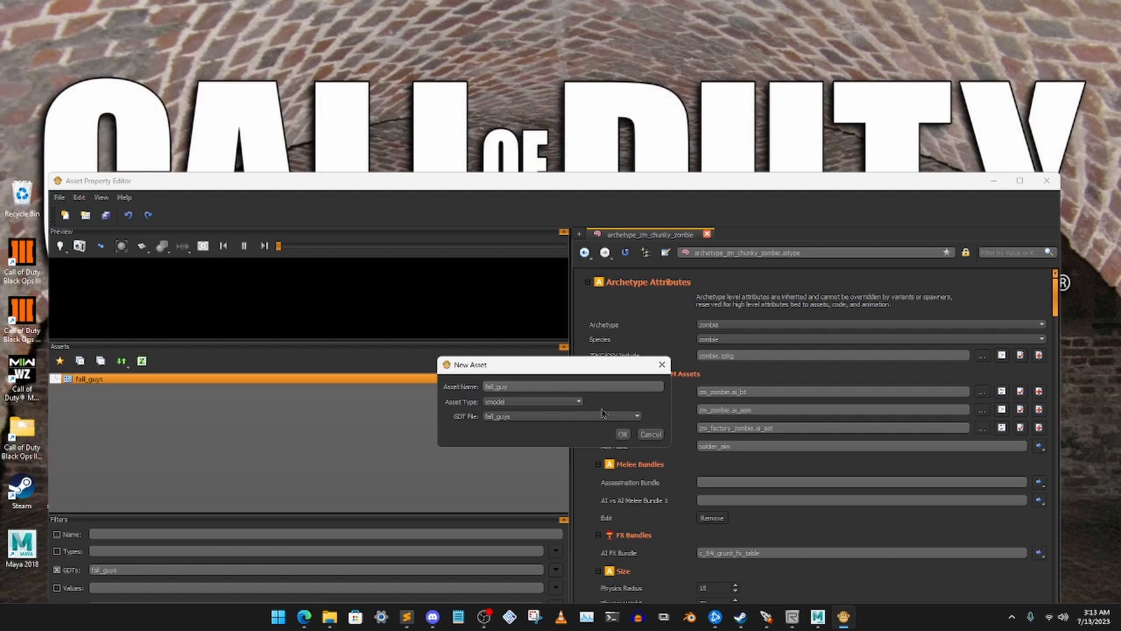
pyautogui.click(622, 433)
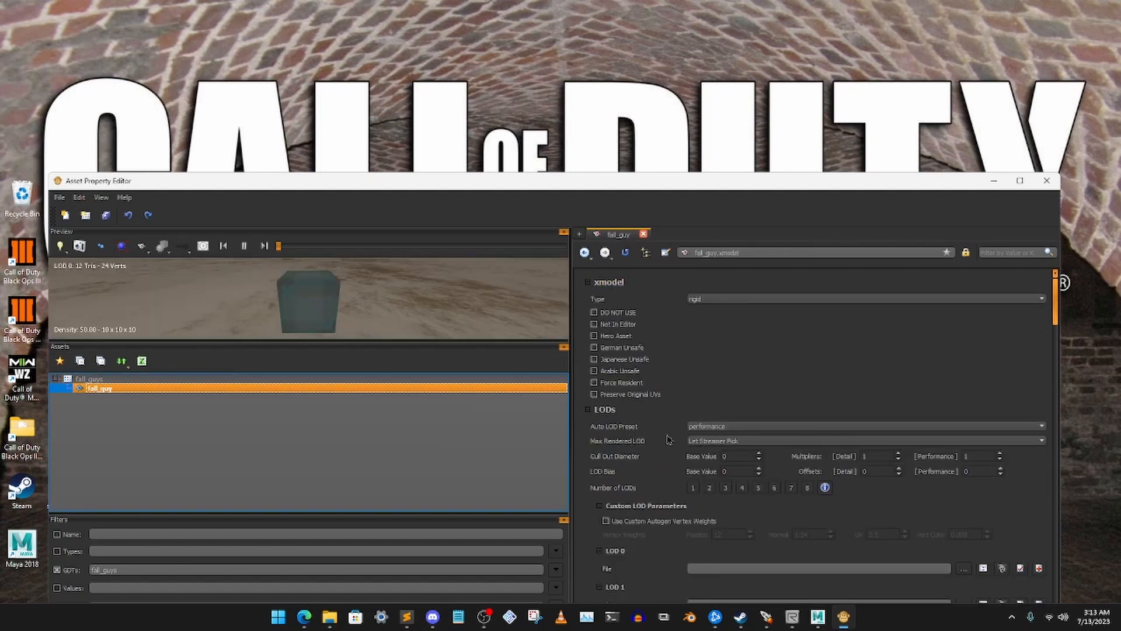
# Set the fall_guy xmodel's type to animated and its number of LODs to 1
pyautogui.click(729, 300)
pyautogui.click(728, 317)
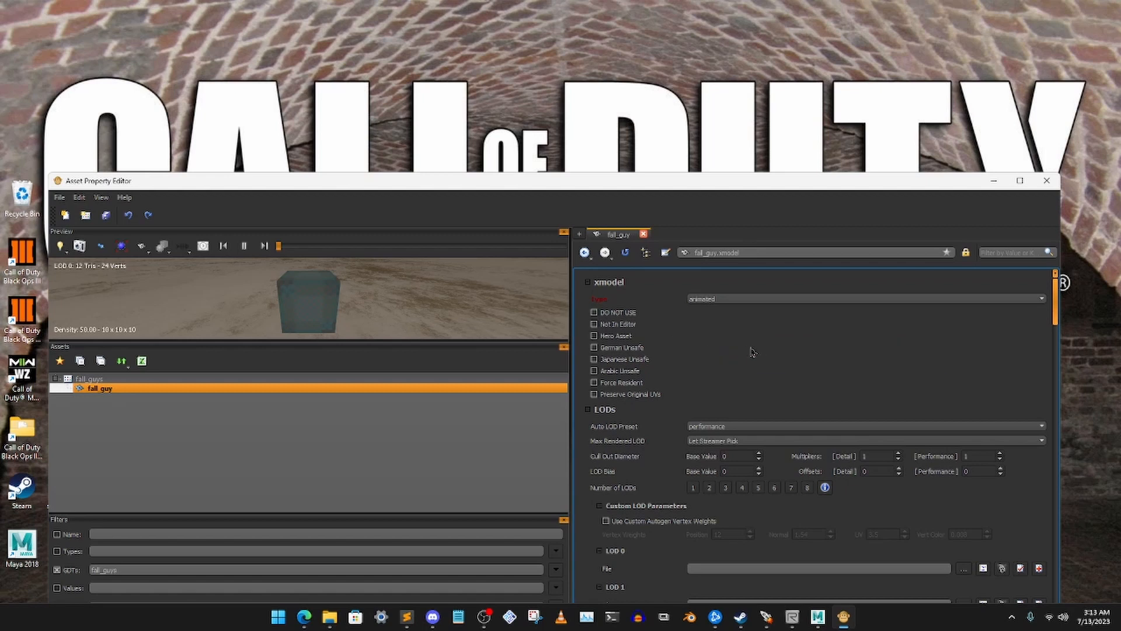
pyautogui.scroll(-2, 753, 373)
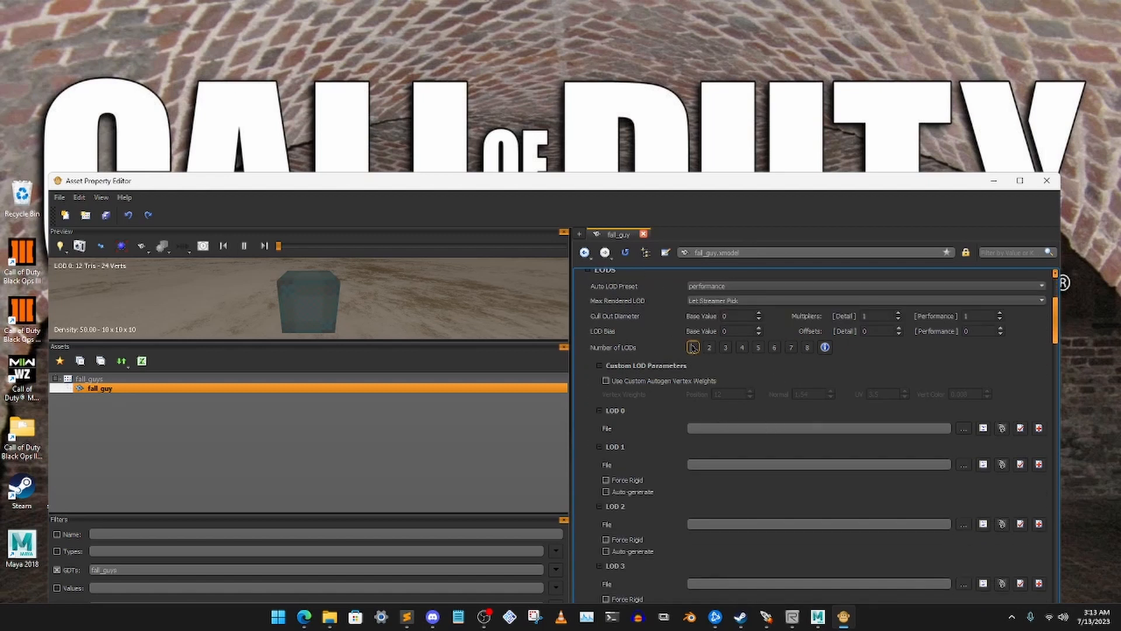
pyautogui.click(693, 347)
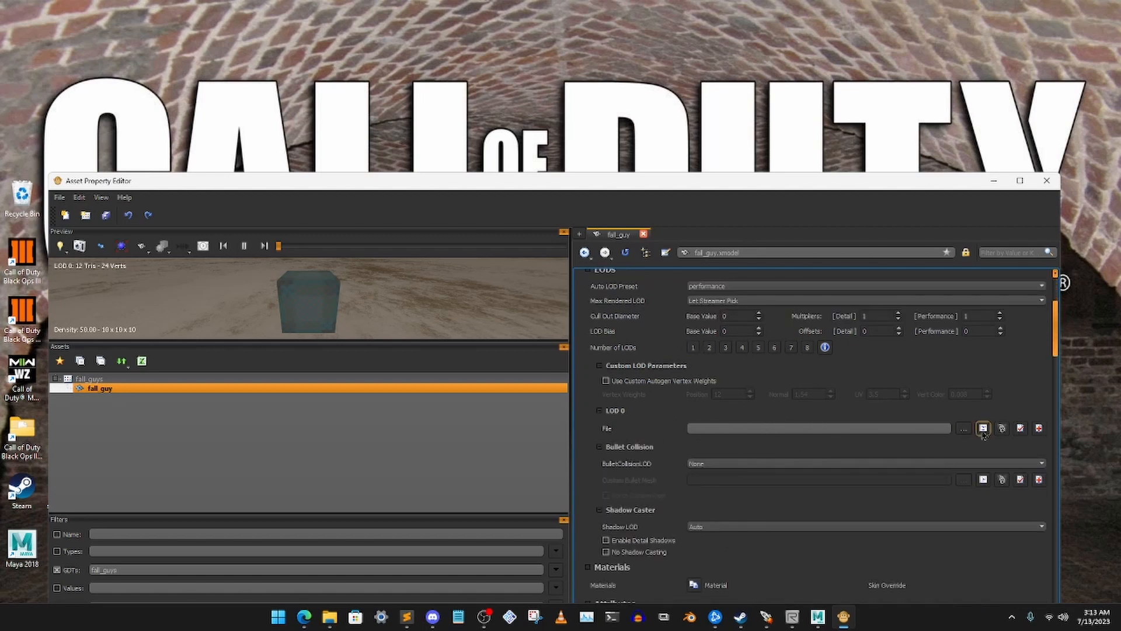
# Load fall_guys_custom_zombie.xmodel_bin from custom_models\zombies as the LOD 0 file and check the whole model in the preview
pyautogui.click(964, 430)
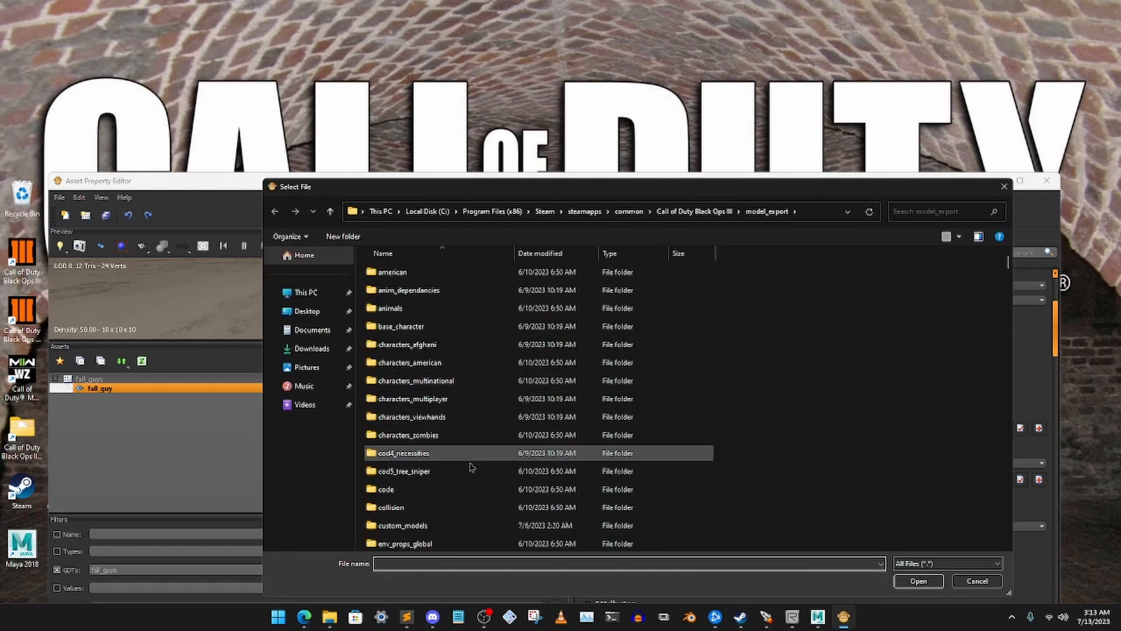
pyautogui.doubleClick(470, 529)
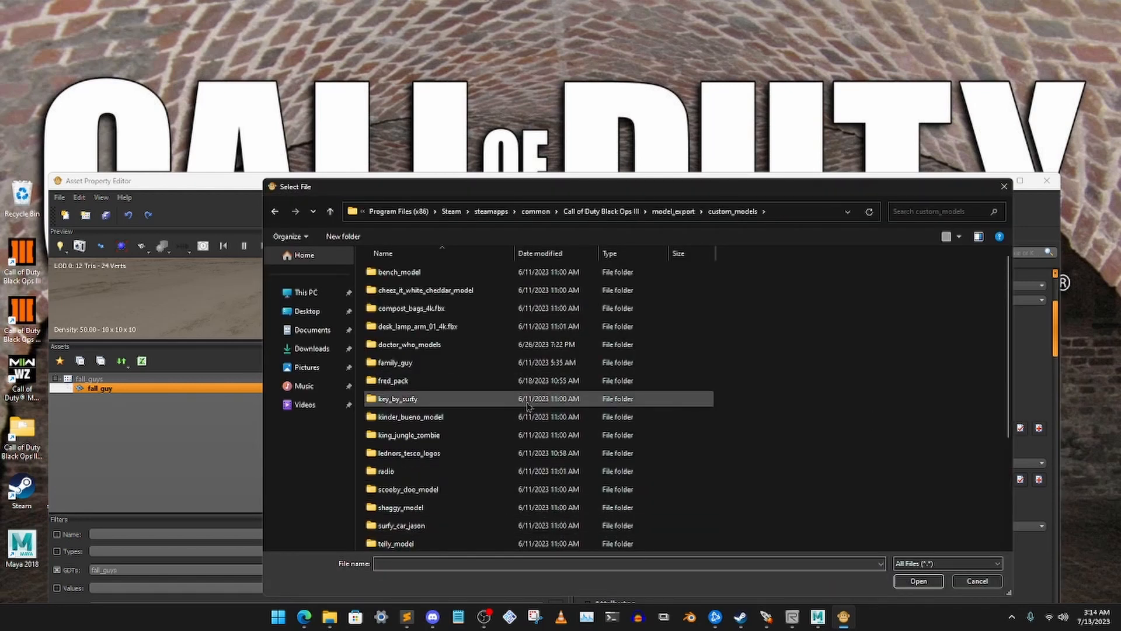
pyautogui.scroll(-3, 462, 408)
pyautogui.doubleClick(437, 489)
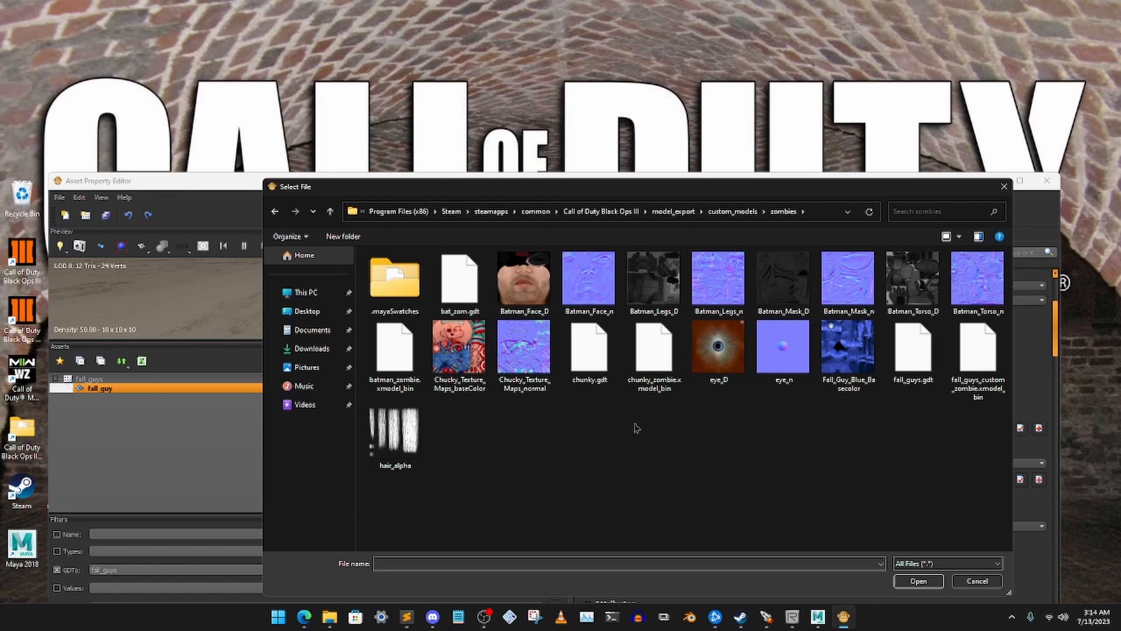
pyautogui.click(982, 397)
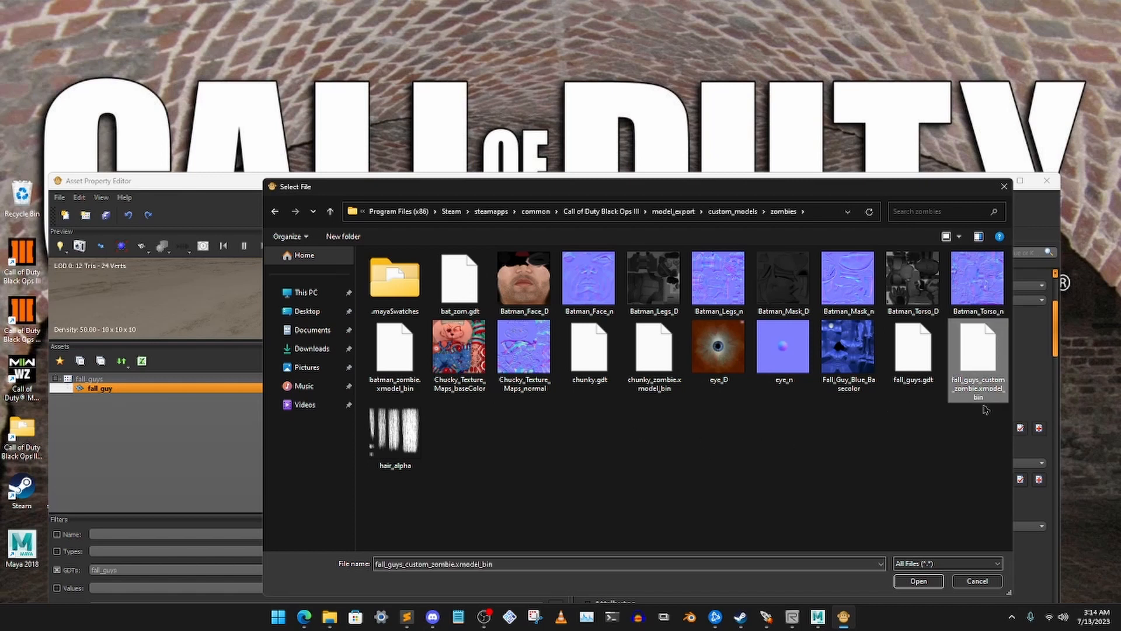
pyautogui.click(916, 583)
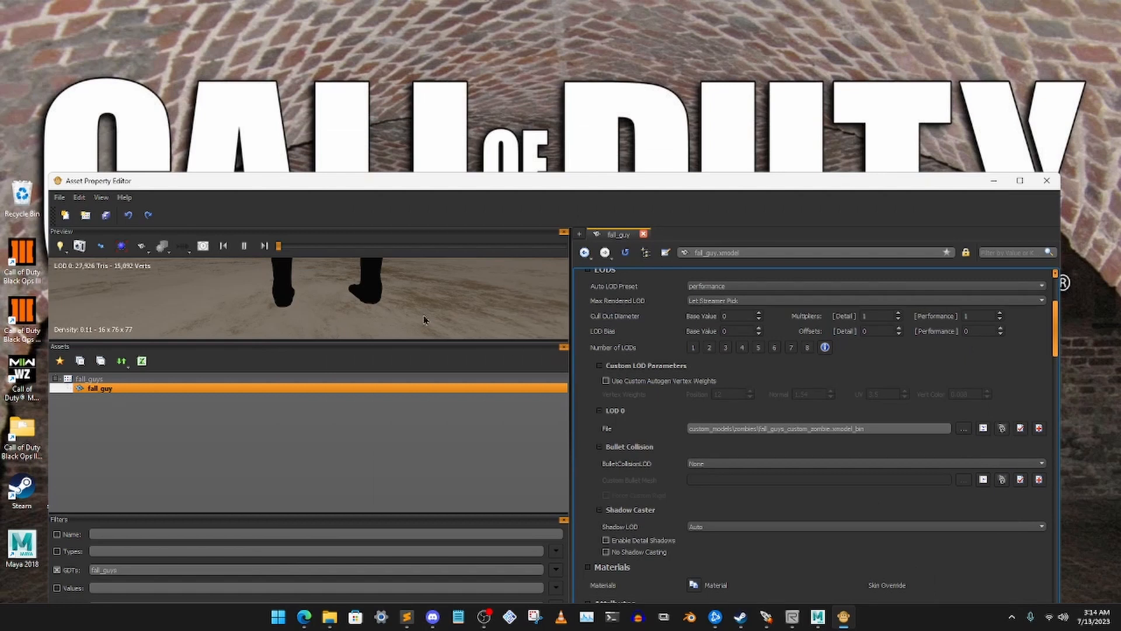
pyautogui.scroll(-5, 363, 305)
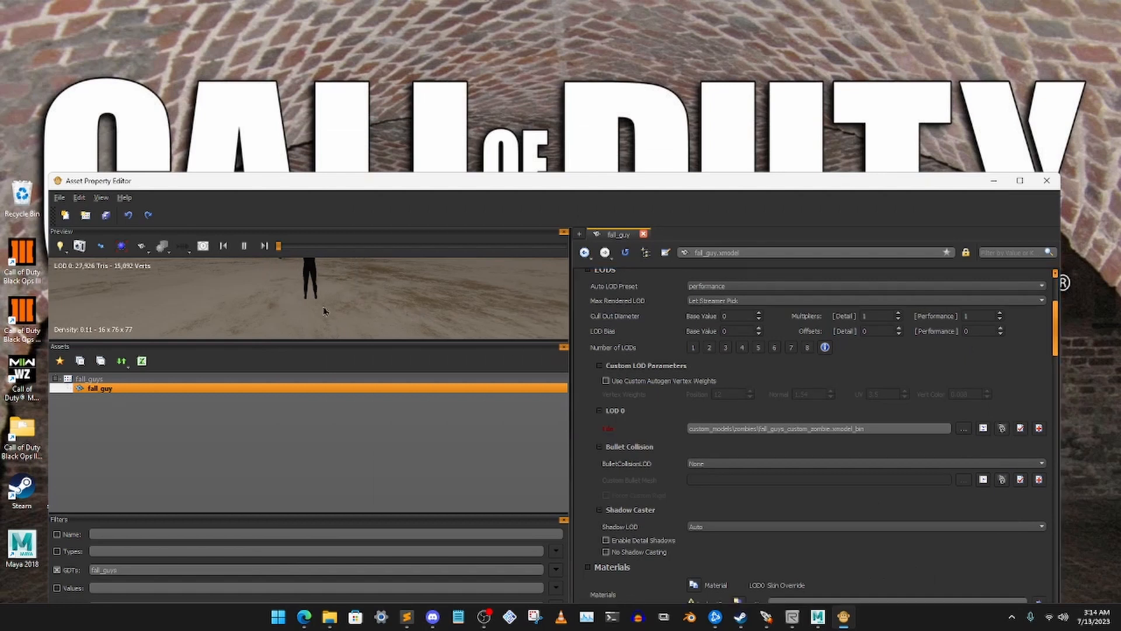
pyautogui.moveTo(327, 307); pyautogui.dragTo(368, 299)
pyautogui.moveTo(351, 289); pyautogui.dragTo(344, 320, button='middle')
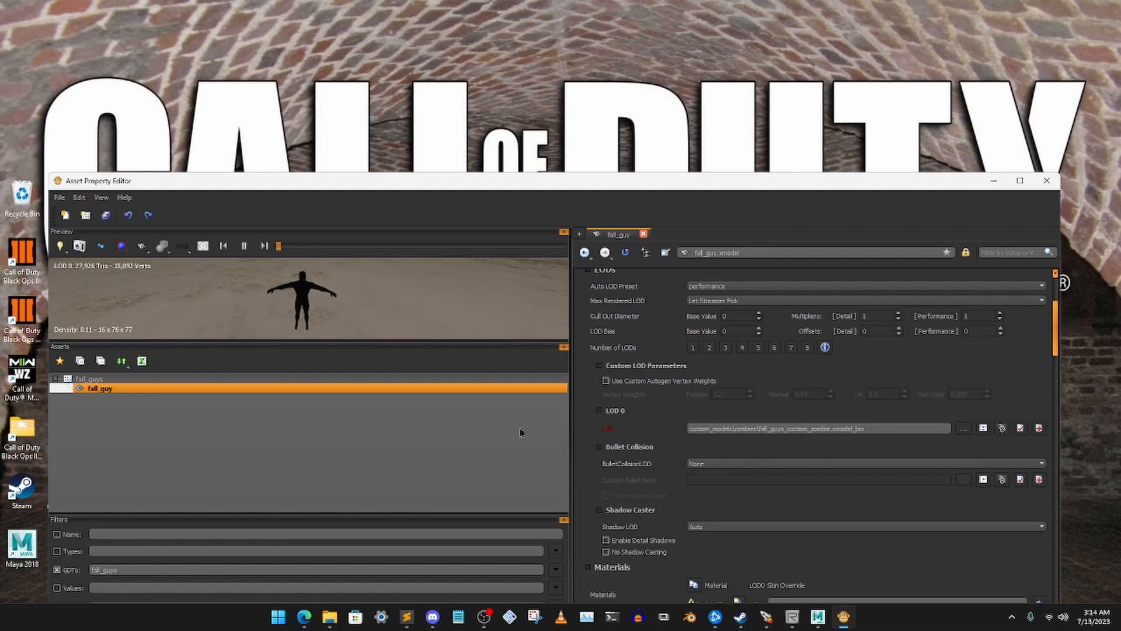
pyautogui.scroll(-3, 751, 493)
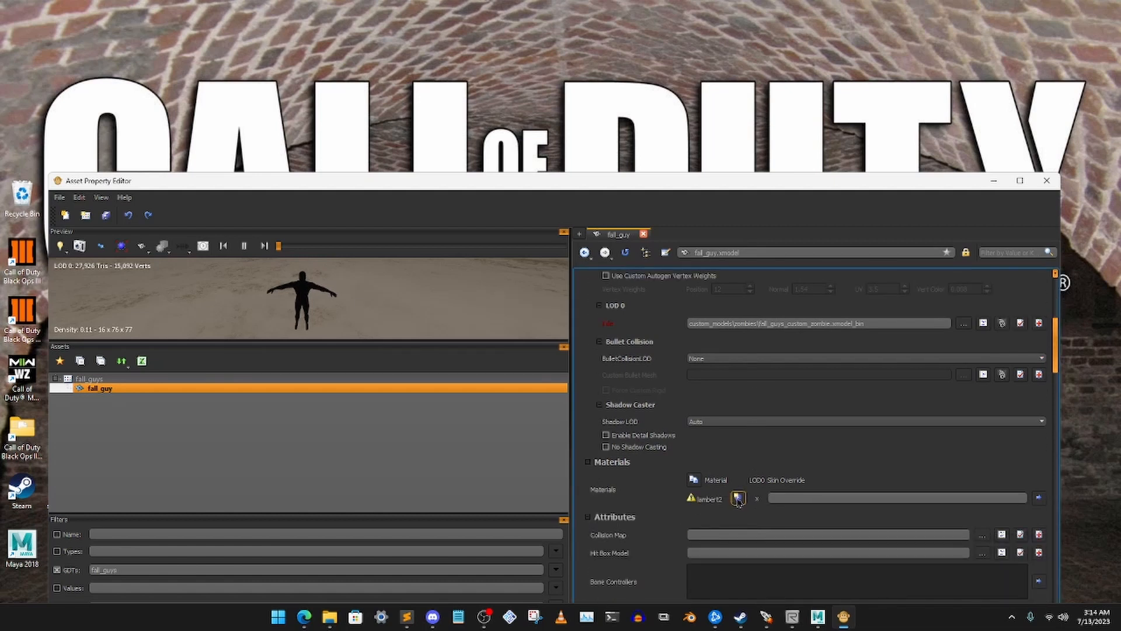
# Create the missing lambert2 material from the fall_guy xmodel and set its material type to lit_alphatest
pyautogui.click(738, 498)
pyautogui.click(628, 439)
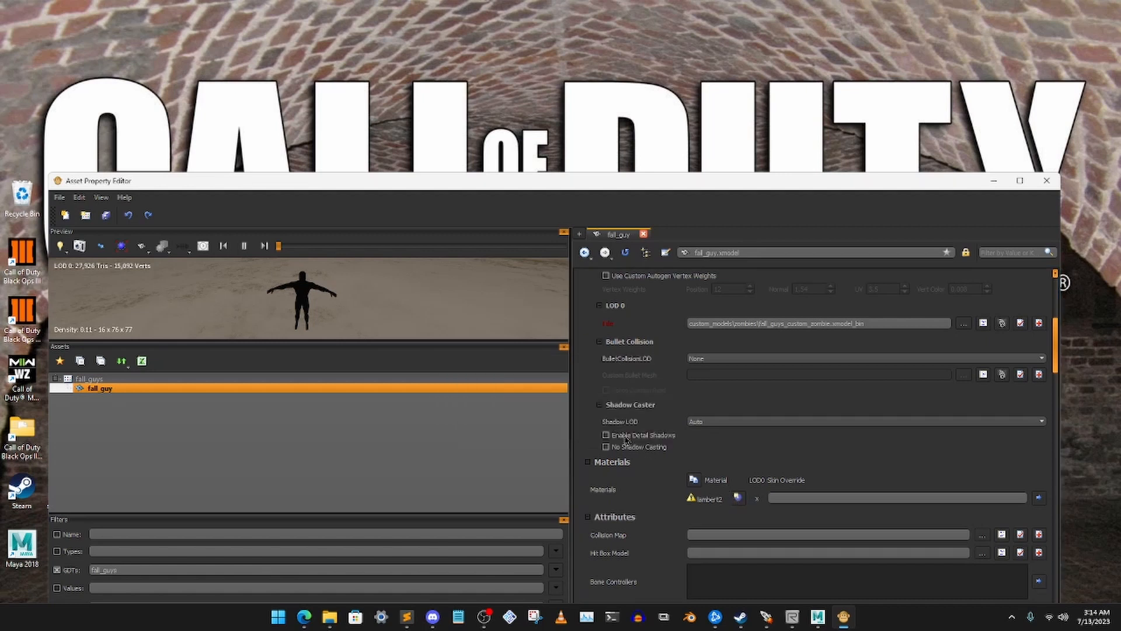
pyautogui.click(858, 315)
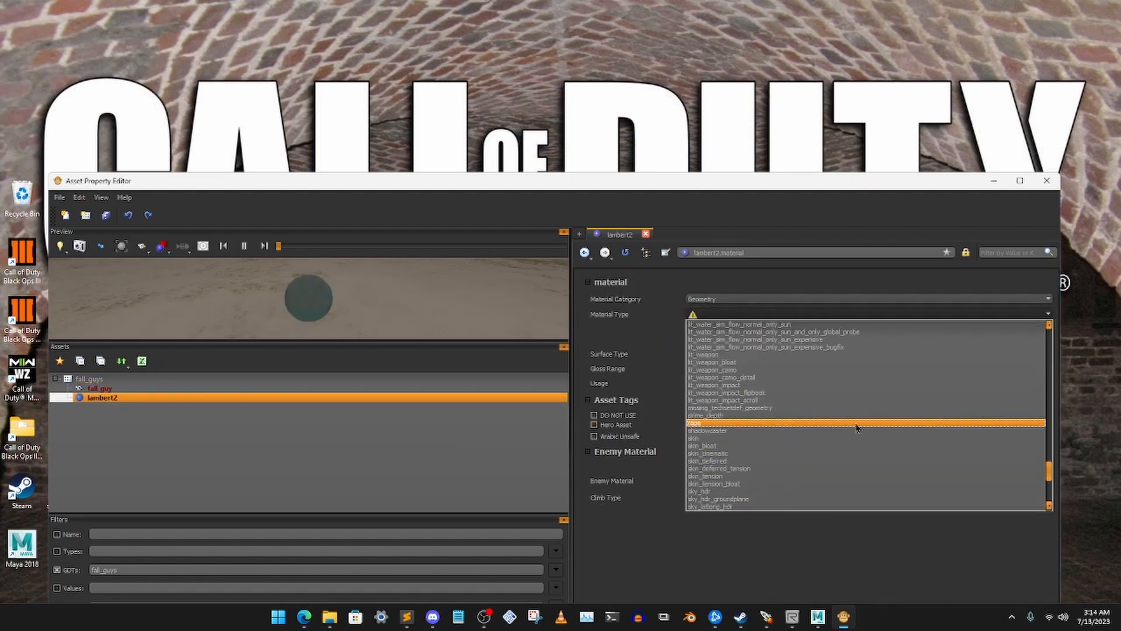
pyautogui.scroll(15, 857, 428)
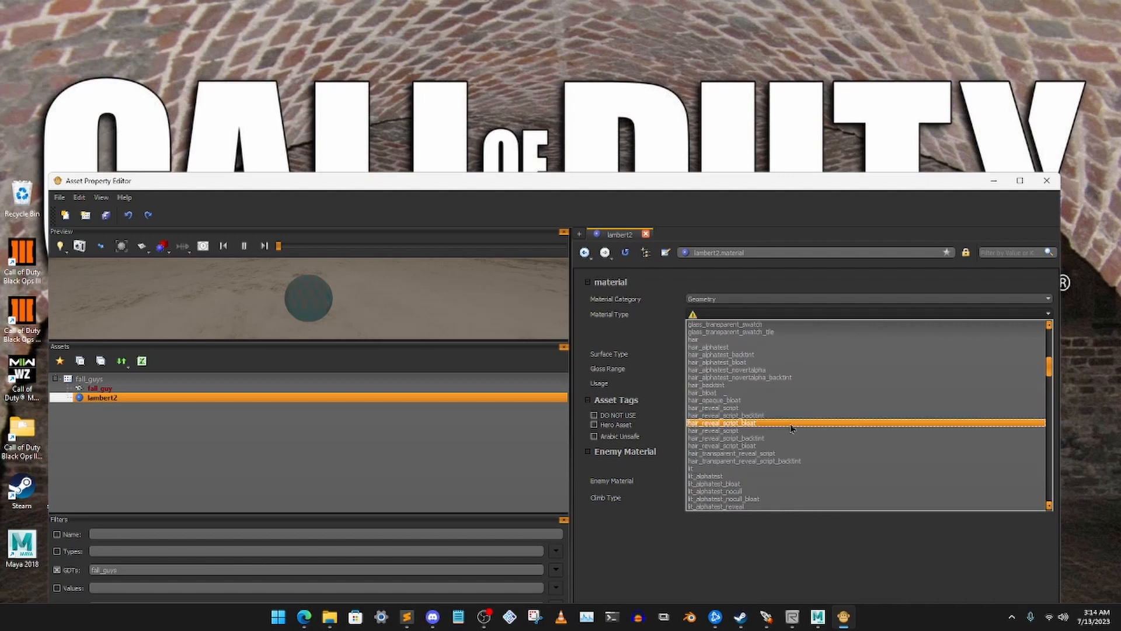
pyautogui.scroll(-1, 791, 428)
pyautogui.click(712, 453)
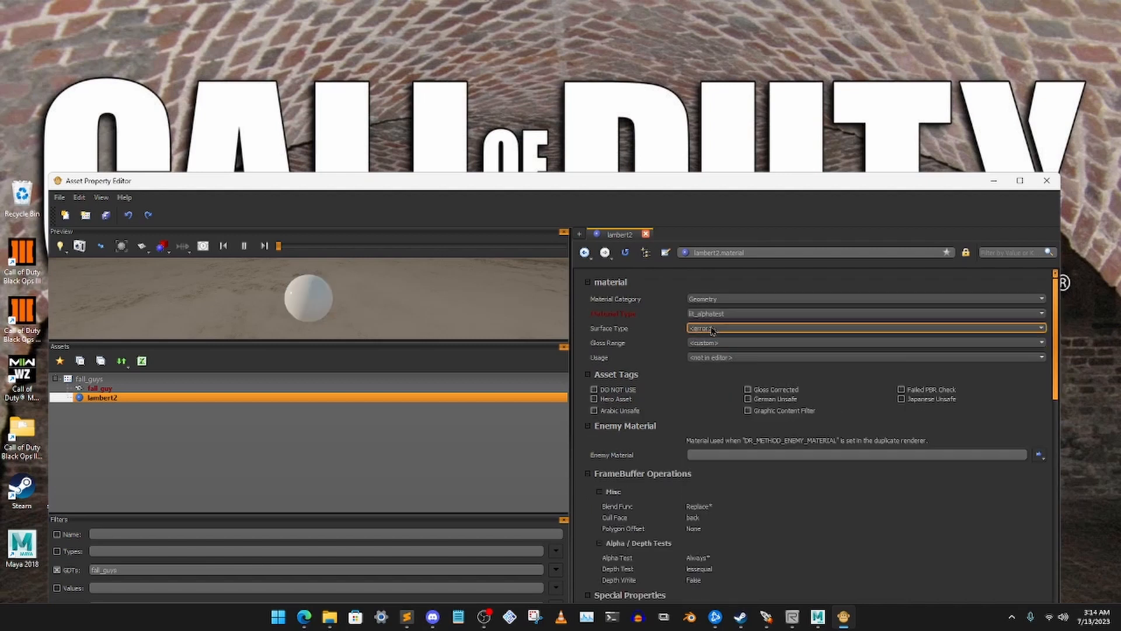
# Set the lambert2 material's surface type to rubber and its gloss range to <full>
pyautogui.click(712, 328)
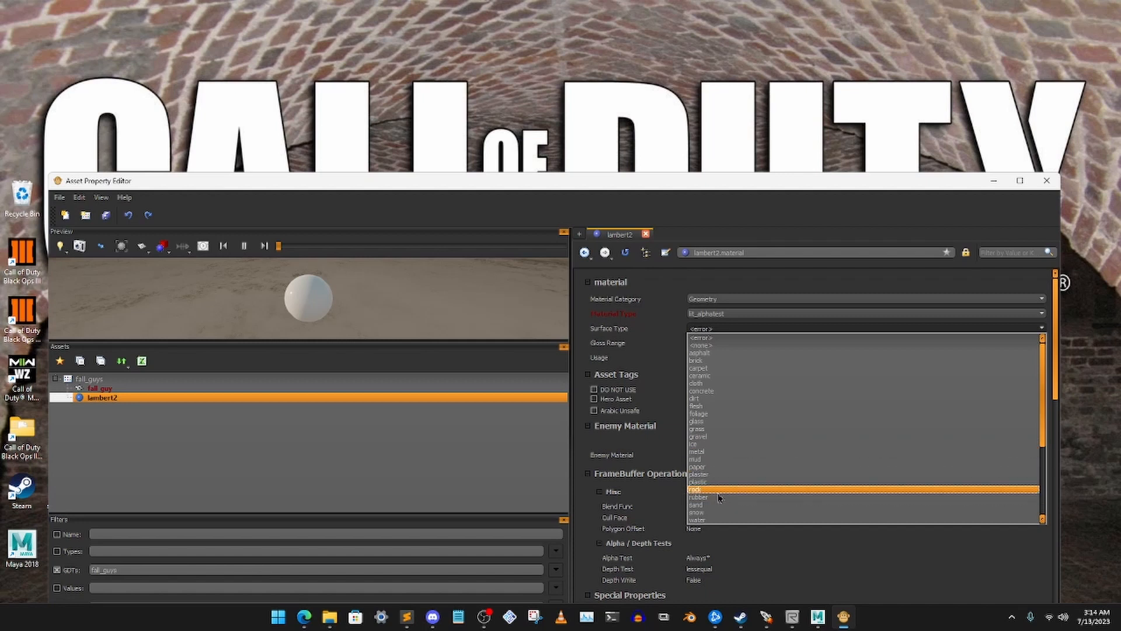
pyautogui.click(713, 497)
pyautogui.click(730, 343)
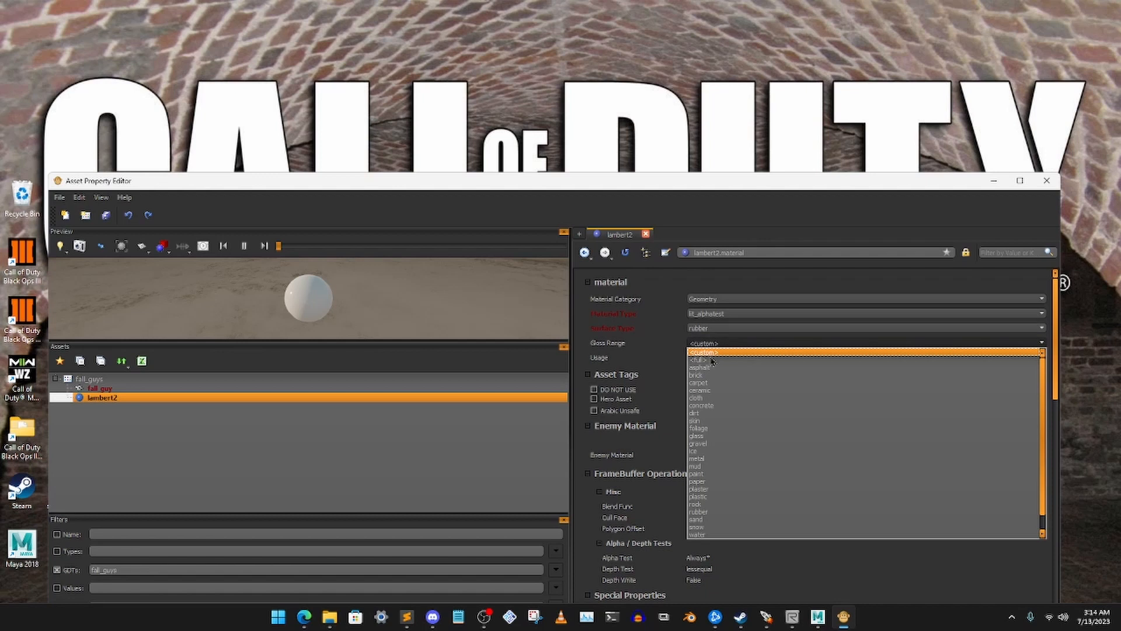
pyautogui.click(711, 359)
# Create a new image asset for the lambert2 material's color map
pyautogui.scroll(-10, 802, 447)
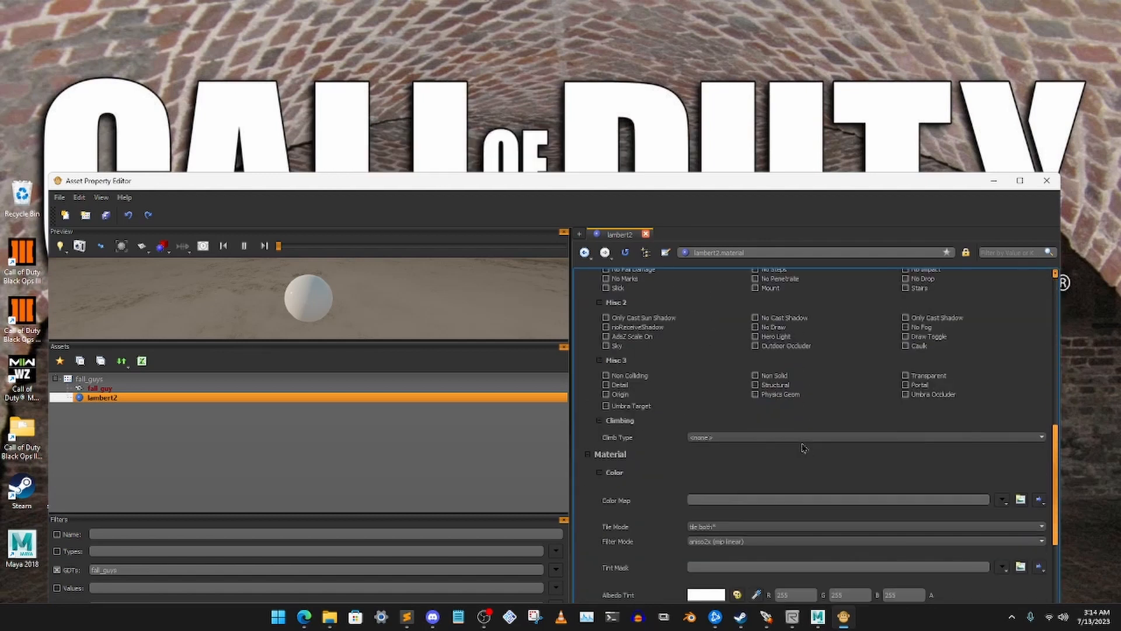
pyautogui.scroll(-1, 803, 447)
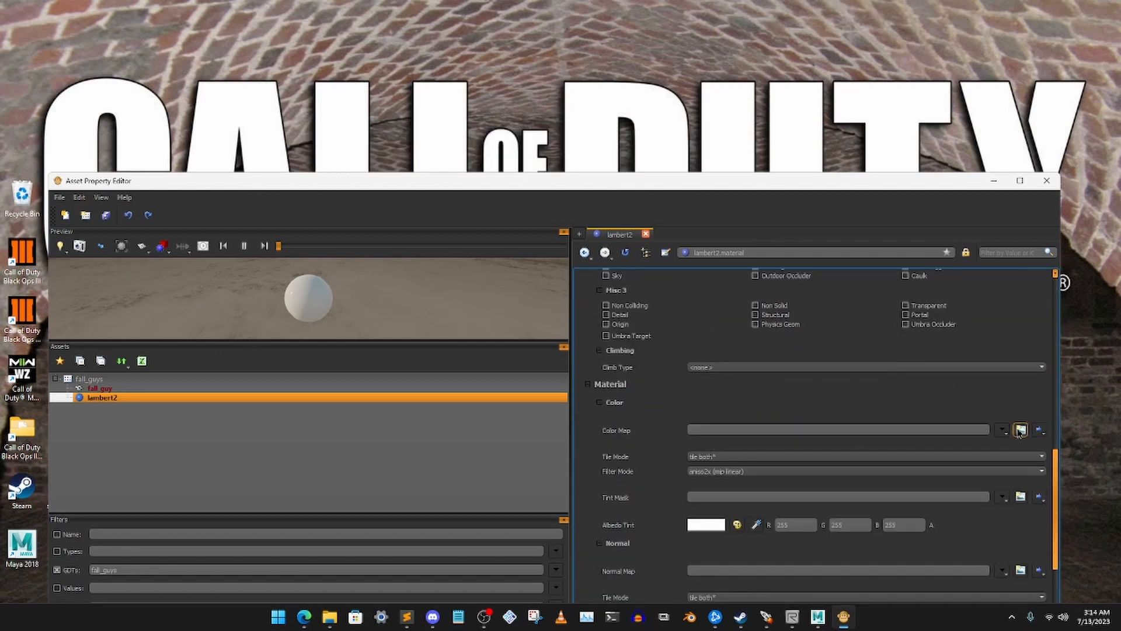
pyautogui.click(1019, 430)
pyautogui.click(621, 433)
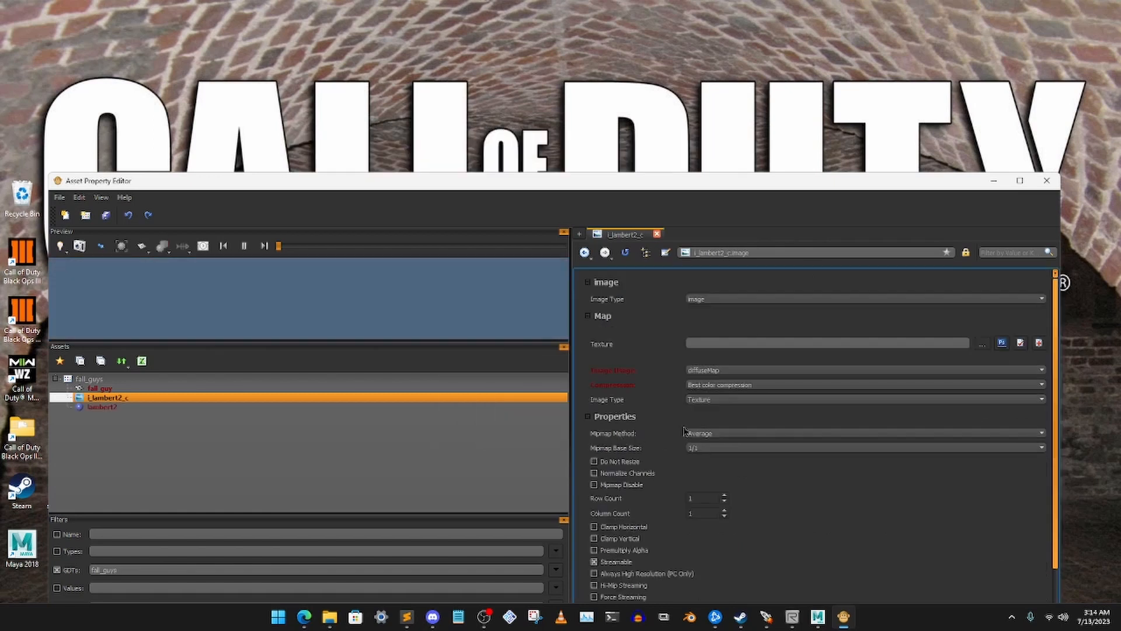
# Browse for the color map image's texture file in the Black Ops III folder model_export\custom_models\zombies
pyautogui.click(982, 344)
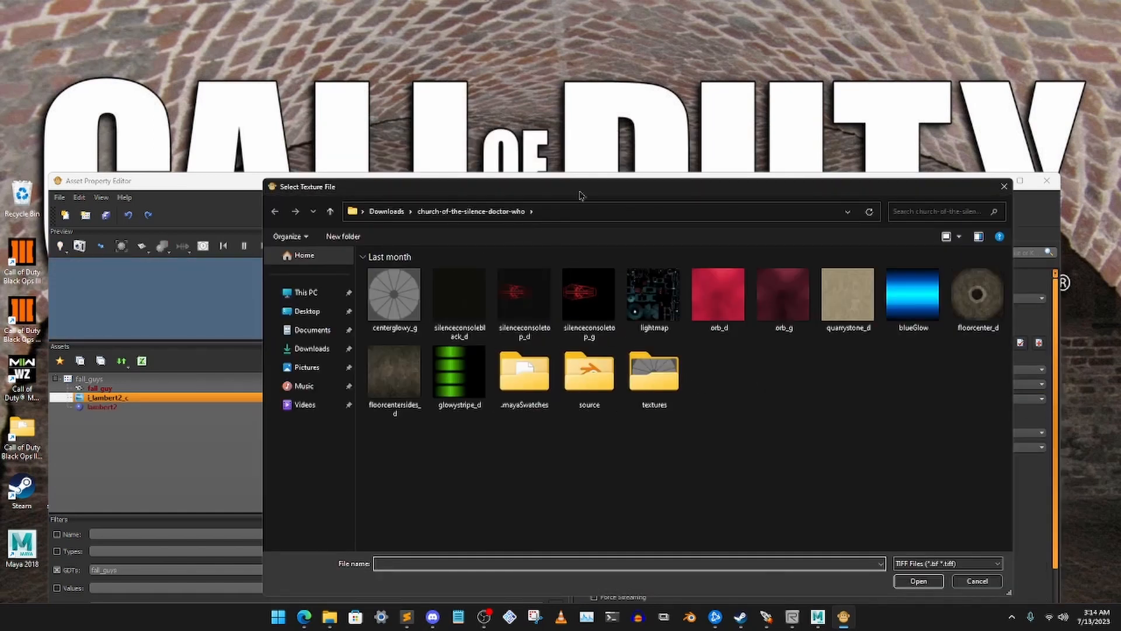
pyautogui.moveTo(581, 195); pyautogui.dragTo(551, 195)
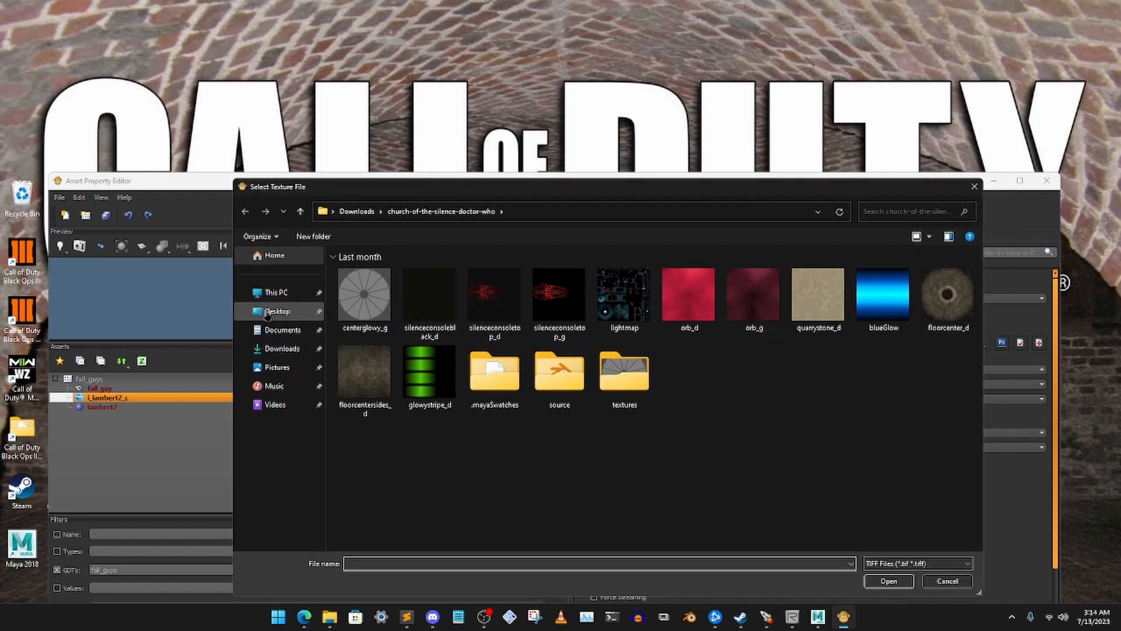
pyautogui.click(271, 311)
pyautogui.doubleClick(559, 280)
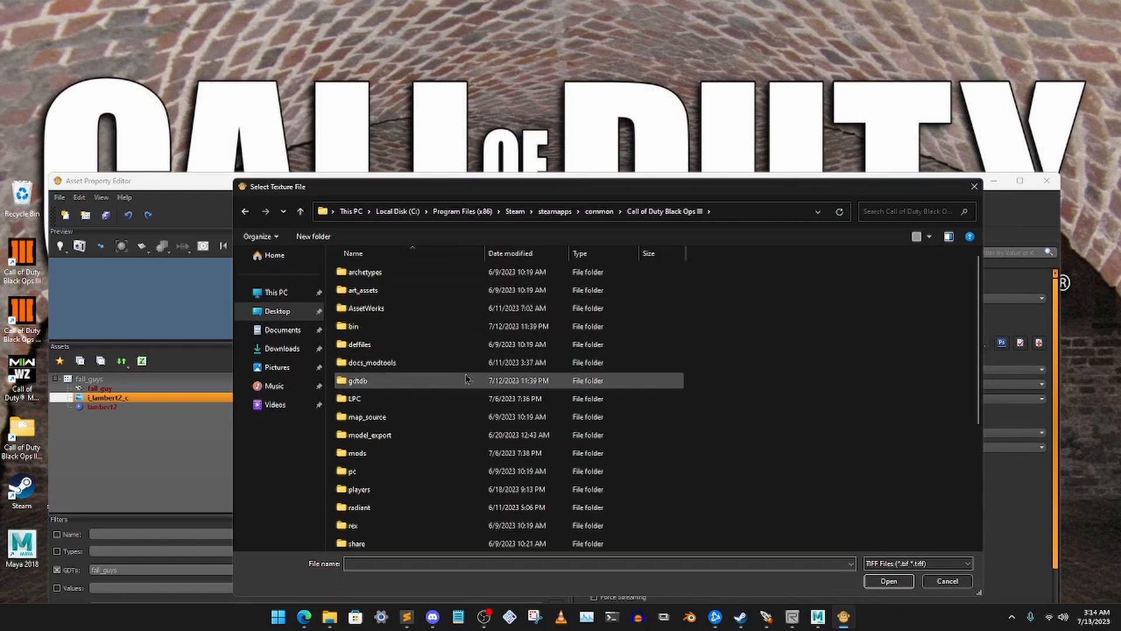
pyautogui.scroll(-2, 465, 378)
pyautogui.doubleClick(389, 345)
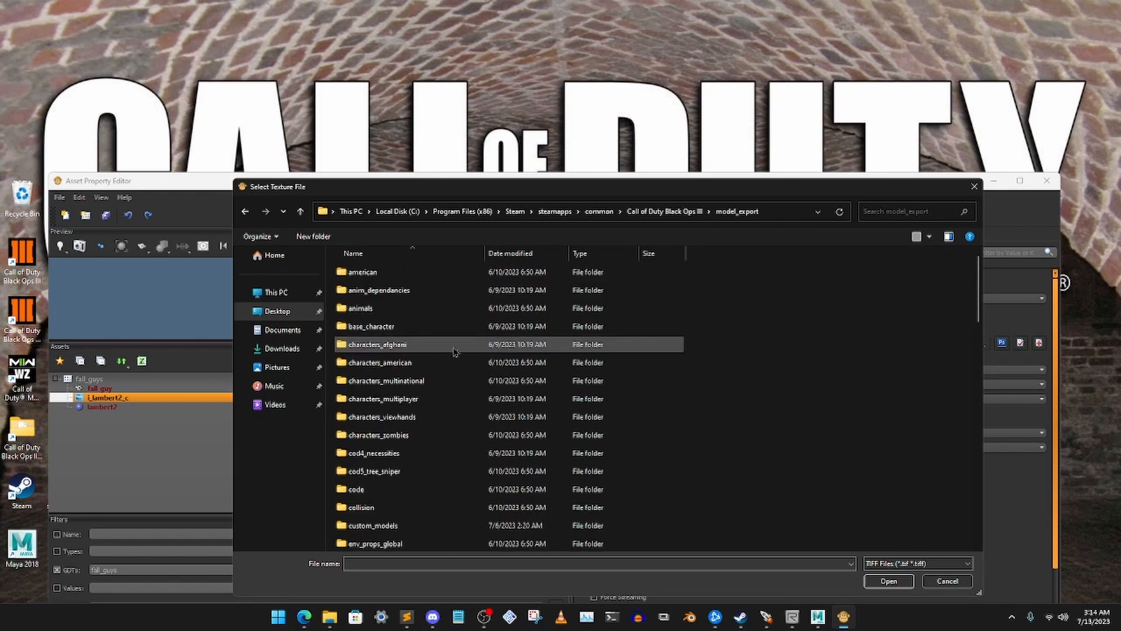
pyautogui.scroll(-2, 463, 408)
pyautogui.doubleClick(502, 434)
pyautogui.scroll(-2, 514, 434)
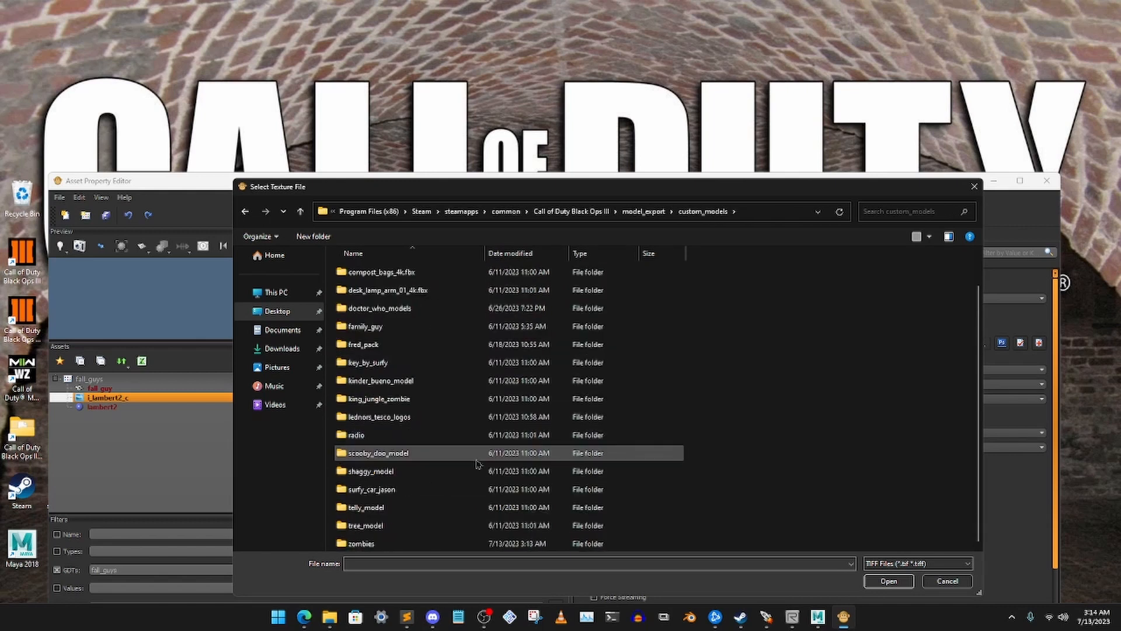
pyautogui.doubleClick(386, 543)
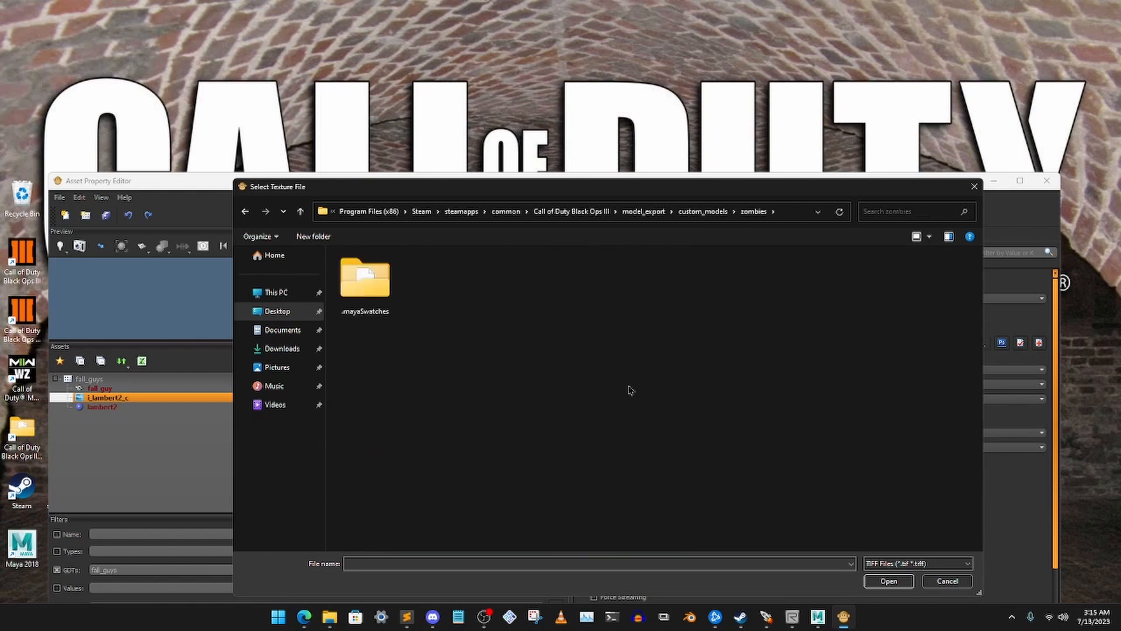
# Show PNG files and load Fall_Guy_Blue_Basecolor.png as the color map image's texture
pyautogui.click(896, 563)
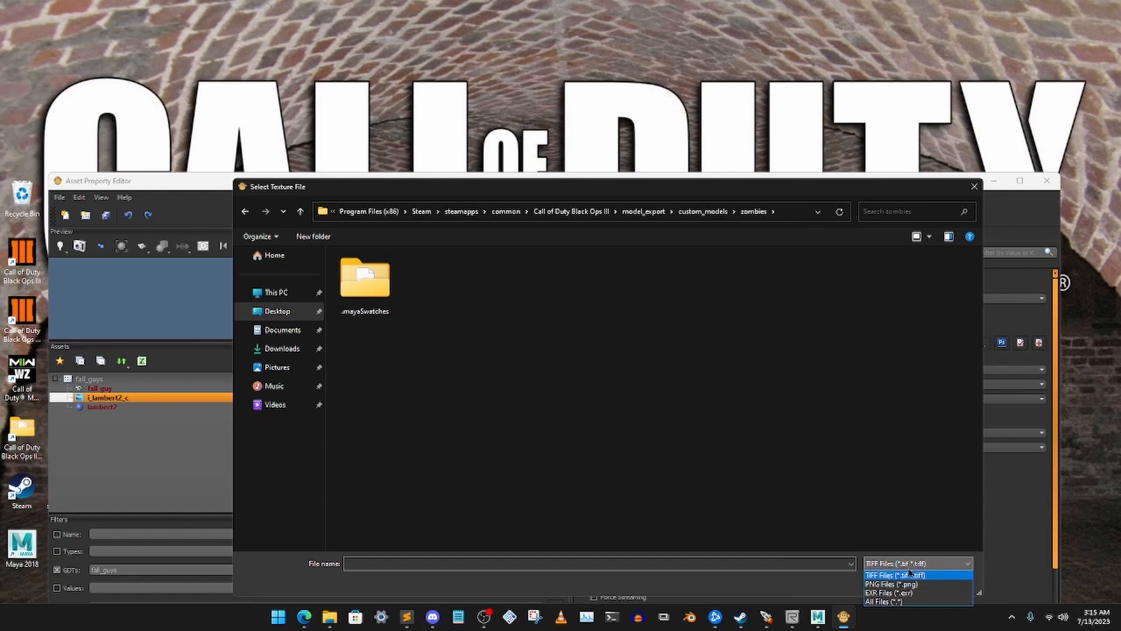
pyautogui.click(899, 584)
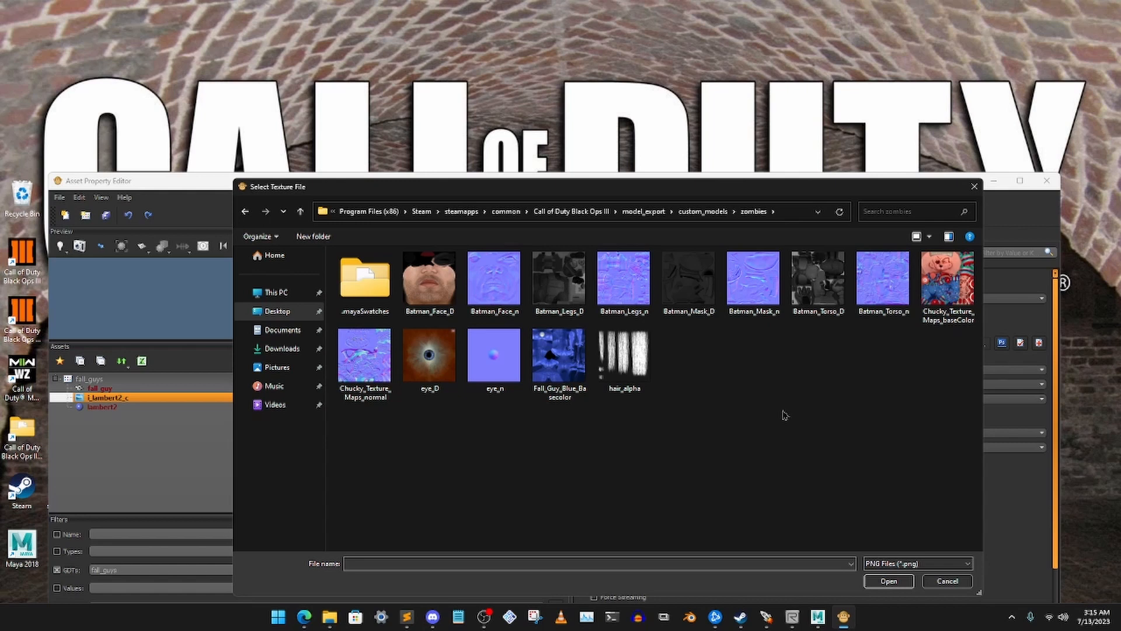
pyautogui.click(552, 364)
pyautogui.click(887, 581)
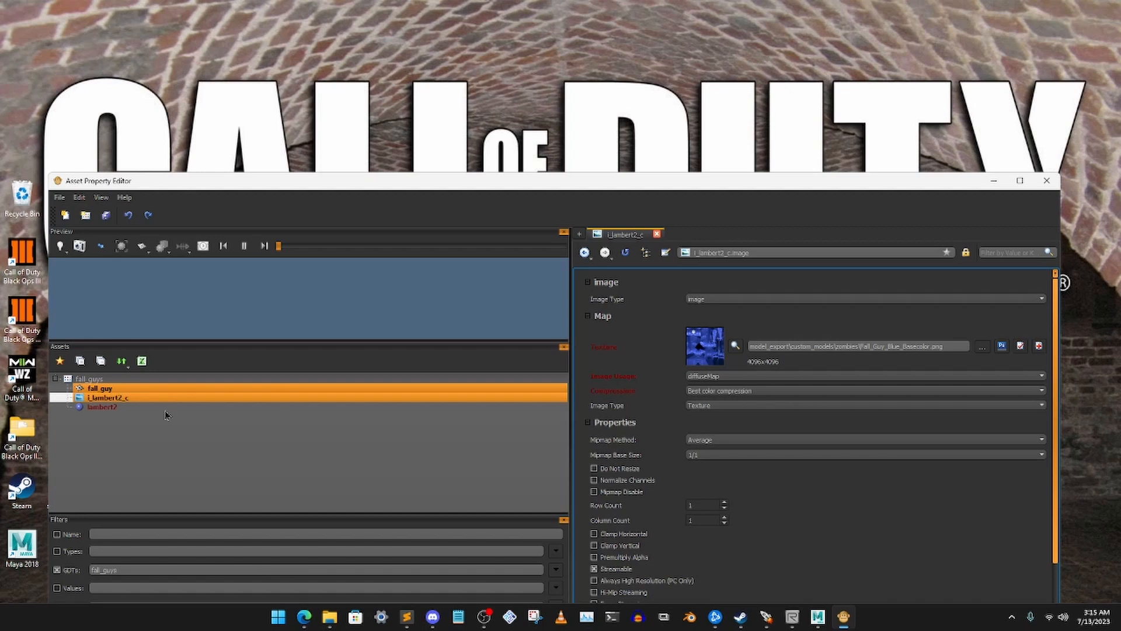
# Inspect the textured fall_guy xmodel in the preview, including a close view of its head
pyautogui.click(179, 388)
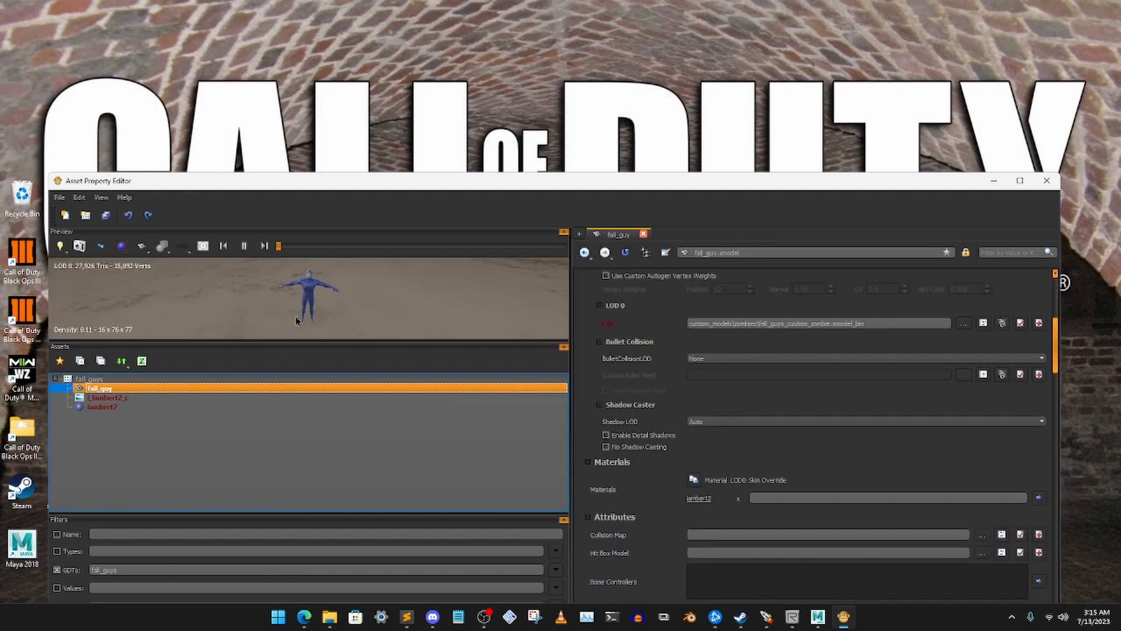
pyautogui.scroll(3, 315, 283)
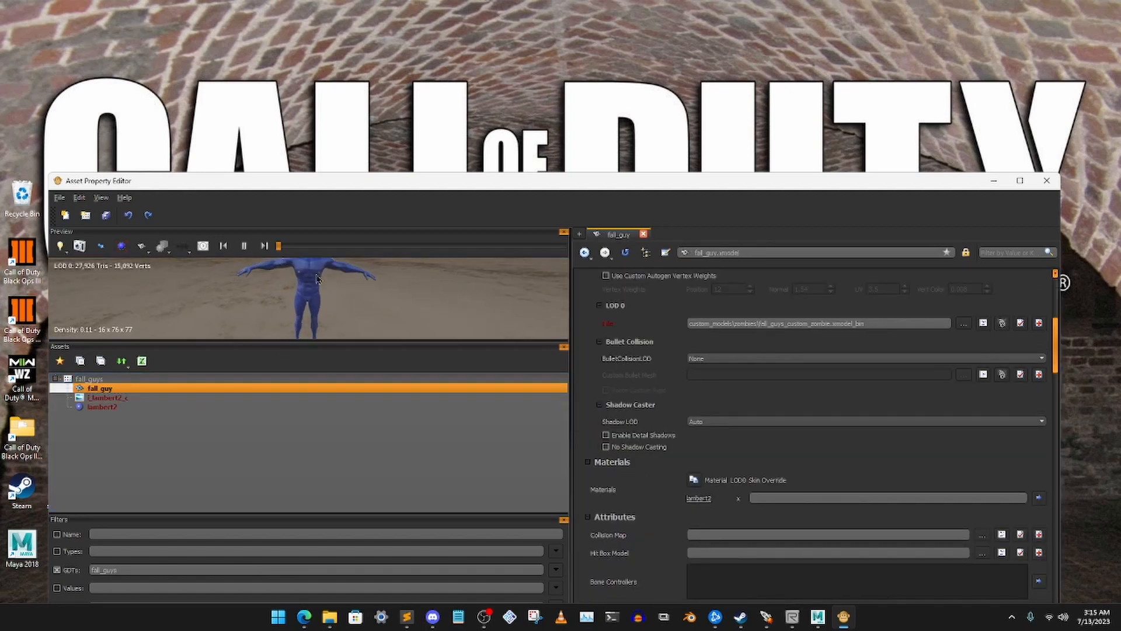
pyautogui.scroll(5, 317, 279)
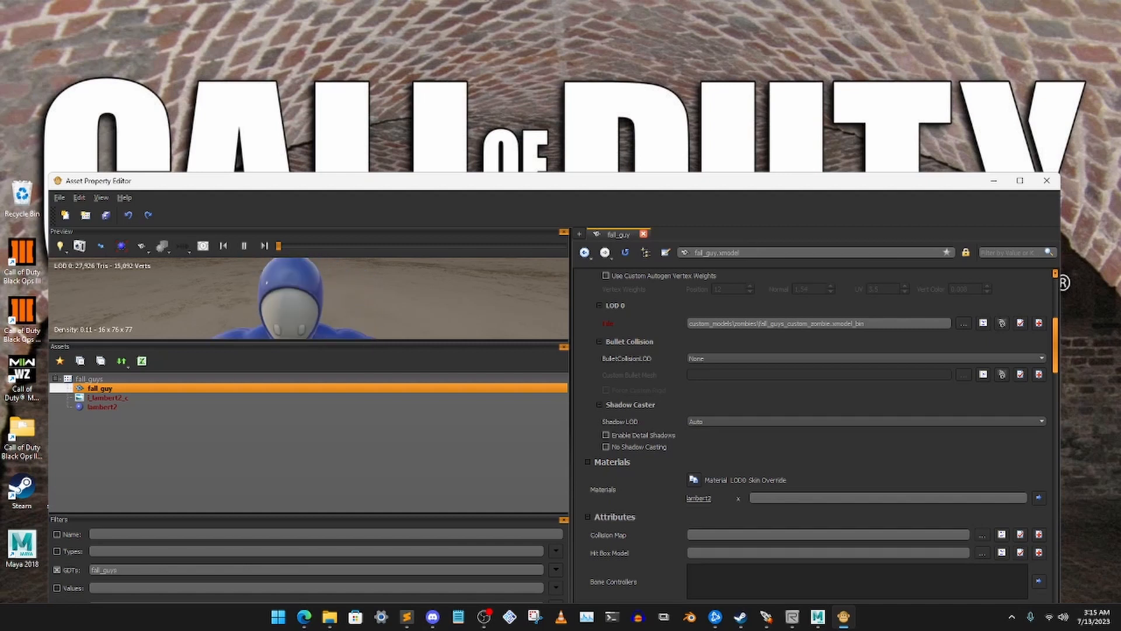
pyautogui.scroll(-8, 321, 283)
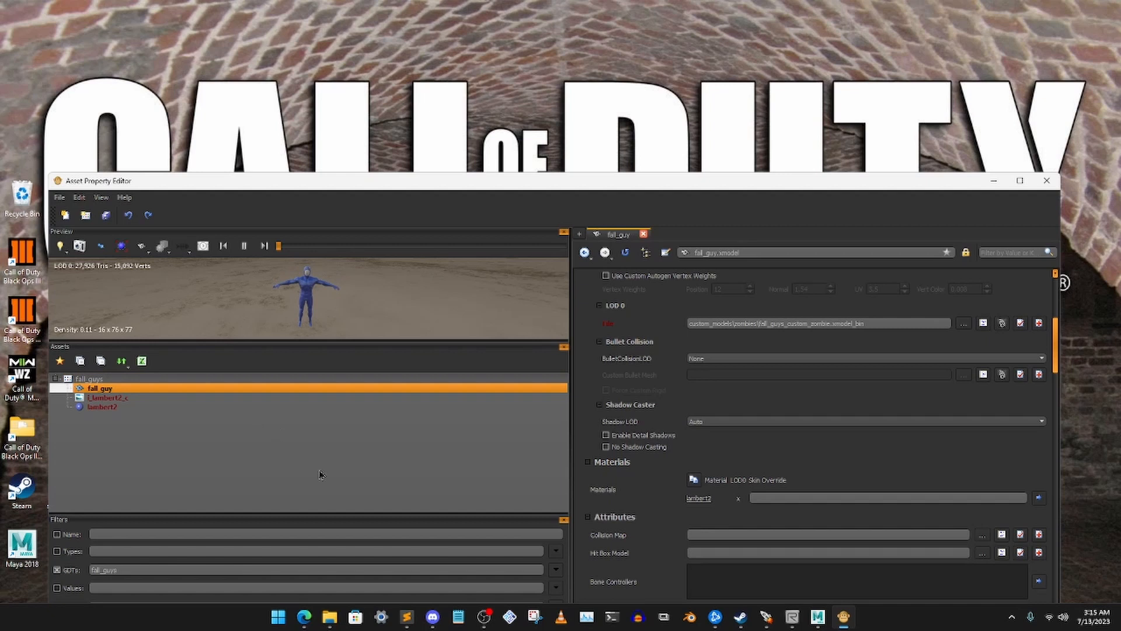
# Look through the fall_guy xmodel's properties and save the changed assets in the fall_guys GDT
pyautogui.scroll(-10, 751, 450)
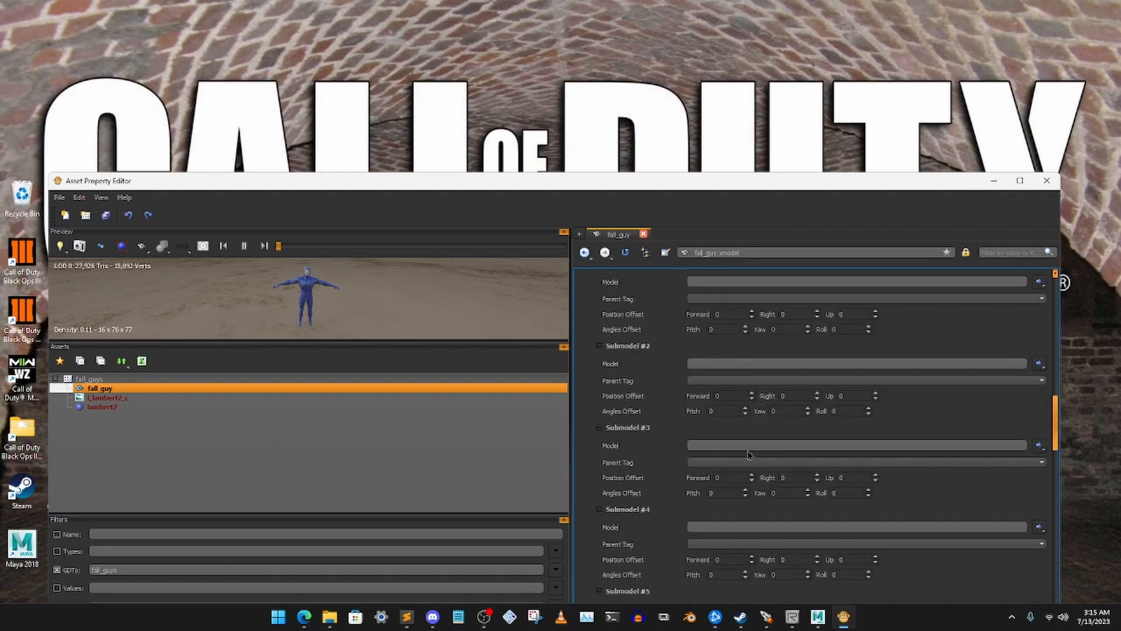
pyautogui.scroll(3, 749, 456)
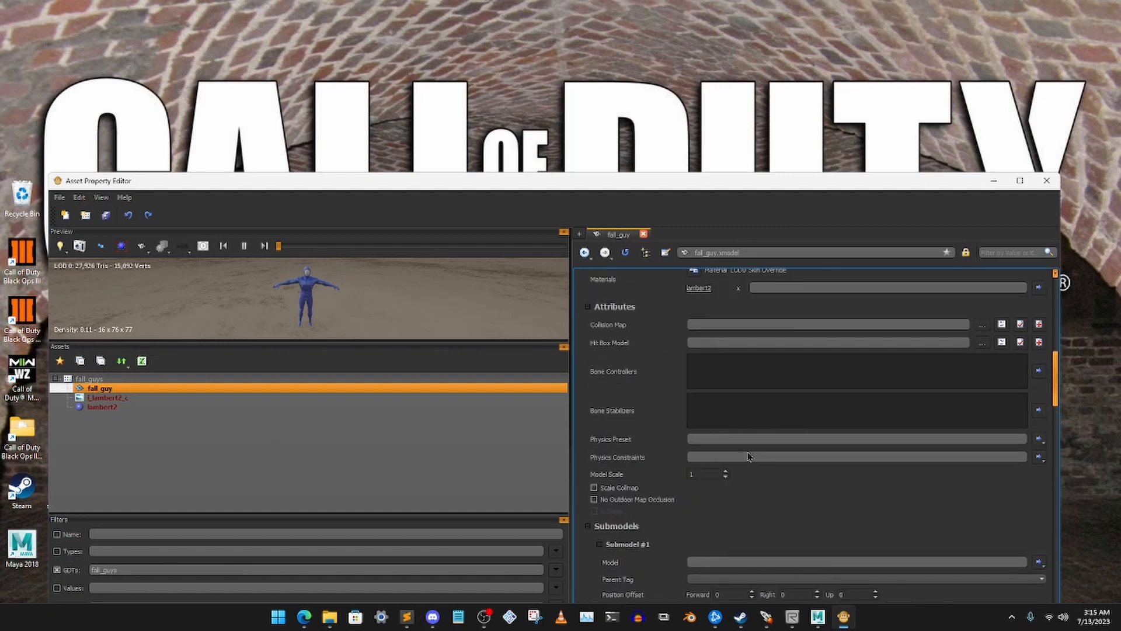
pyautogui.scroll(-8, 749, 456)
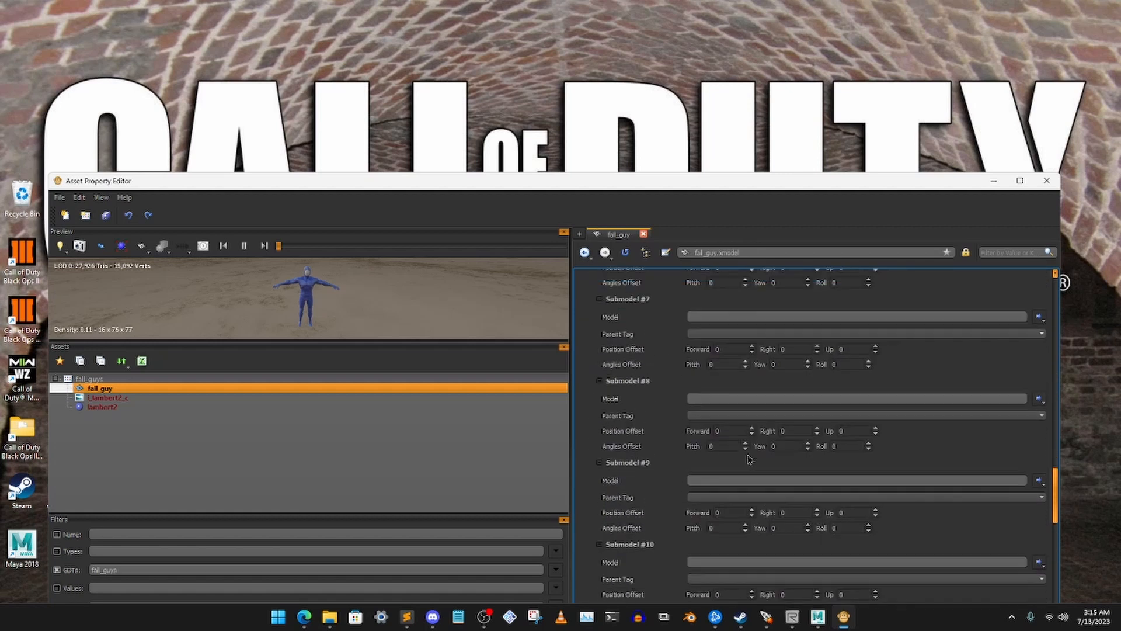
pyautogui.scroll(15, 748, 453)
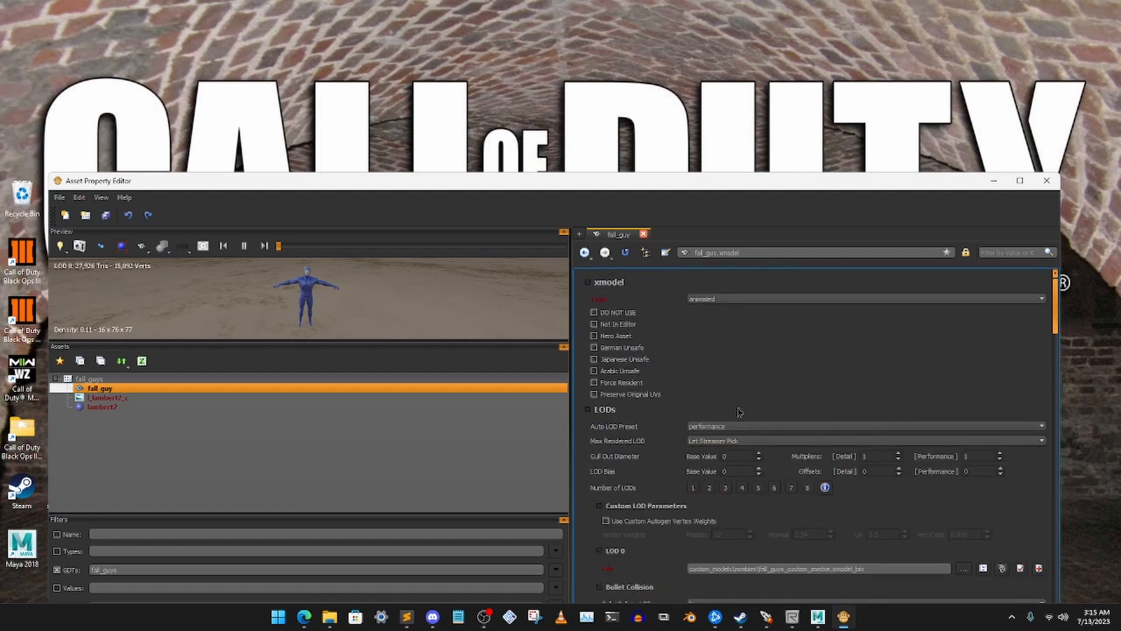
pyautogui.click(265, 447)
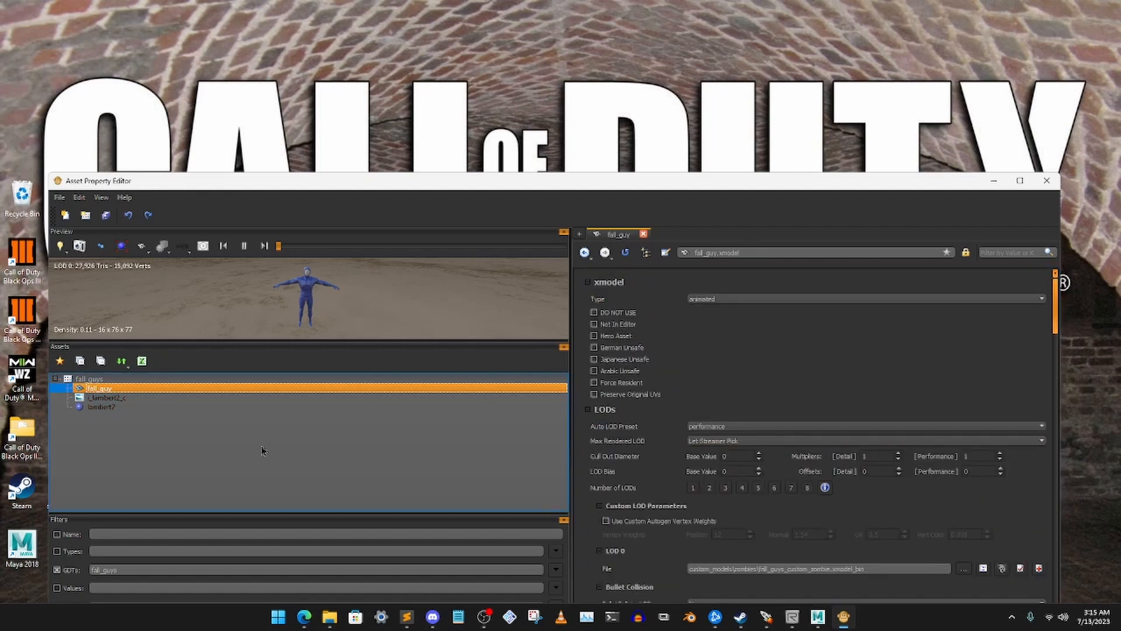
# Clear the GDT filter and expand the archetypes GDT through archetype_zm_factory_zombie and variant_zm_factory_zombie down to its spawner
pyautogui.moveTo(135, 571); pyautogui.dragTo(76, 569)
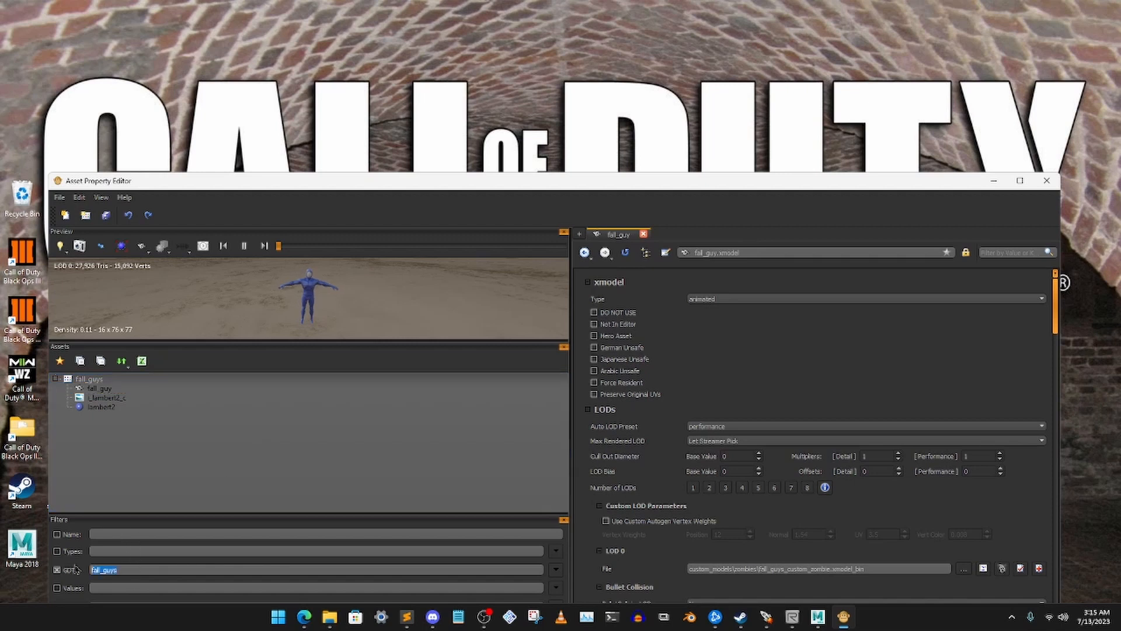
pyautogui.press('BackSpace')
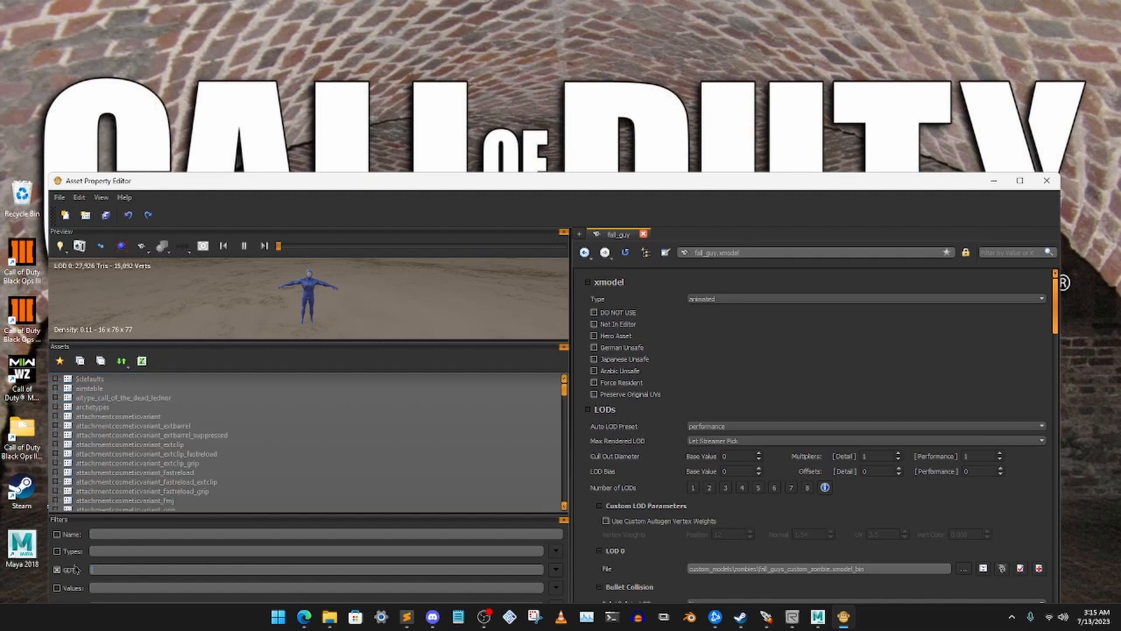
pyautogui.click(57, 407)
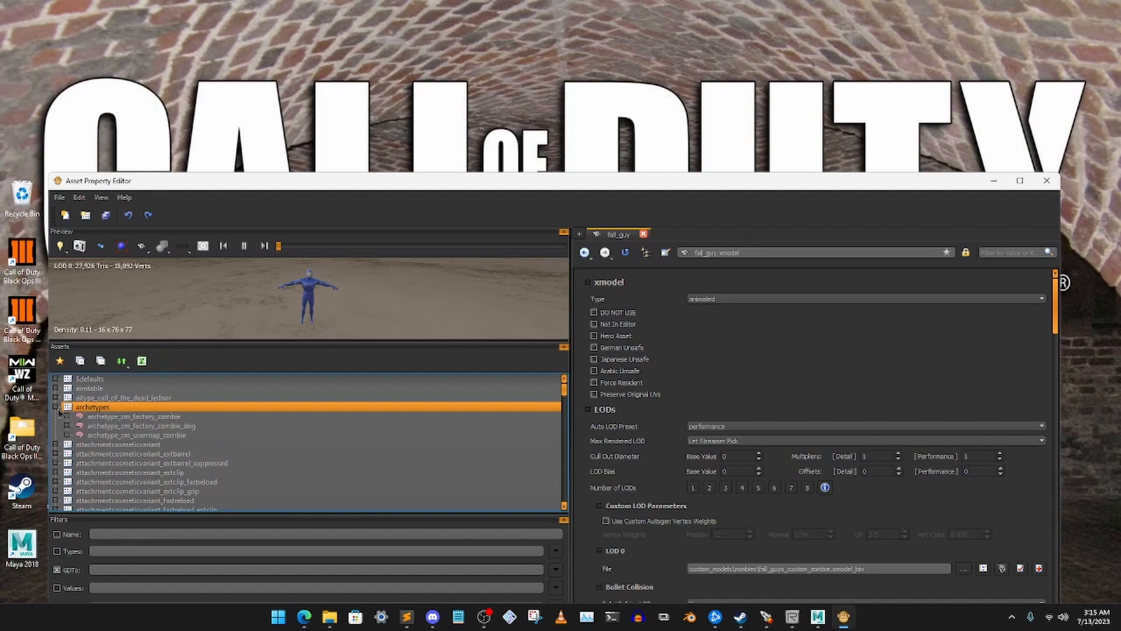
pyautogui.click(146, 417)
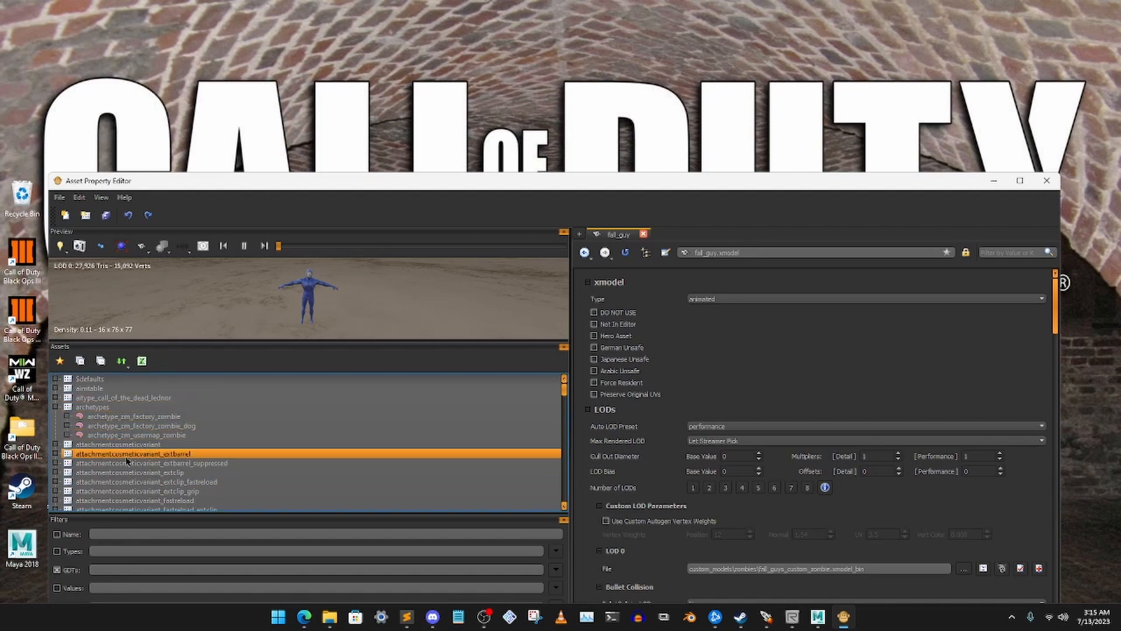
pyautogui.click(67, 417)
pyautogui.click(118, 423)
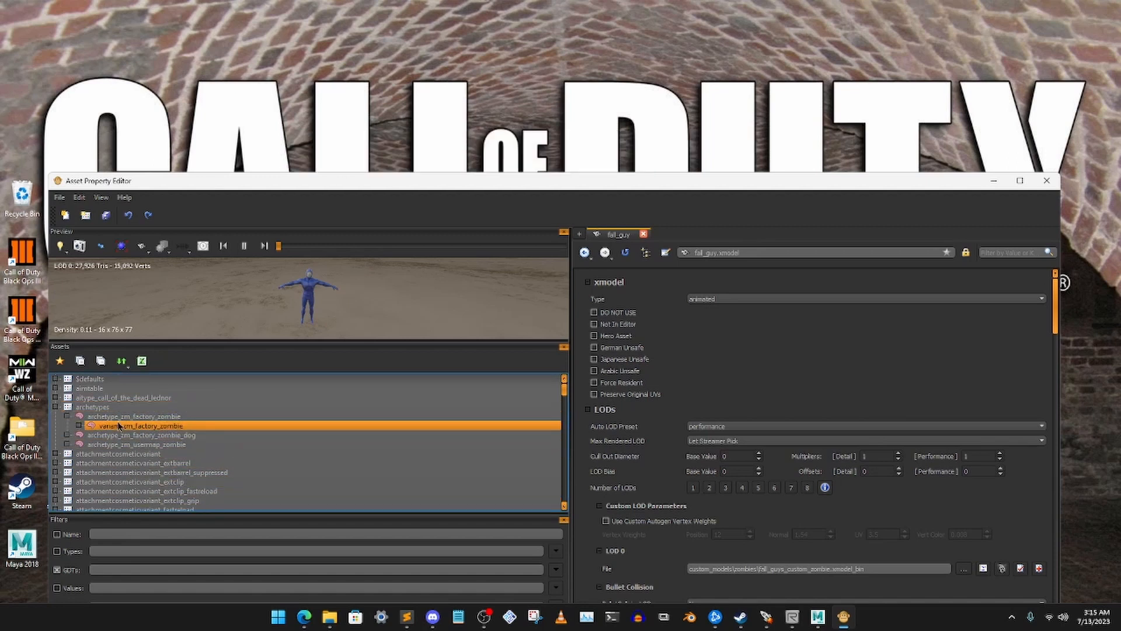
pyautogui.click(78, 419)
pyautogui.click(80, 424)
pyautogui.click(78, 425)
pyautogui.click(95, 434)
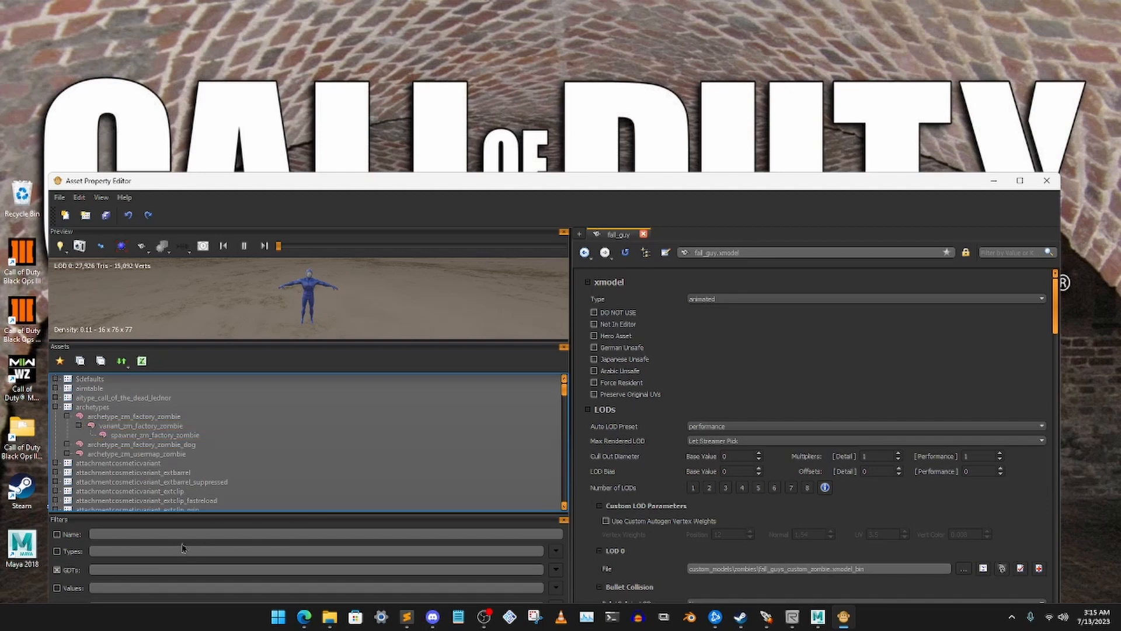
# Filter the asset list to GDTs matching "archet"
pyautogui.click(128, 568)
pyautogui.write('arc')
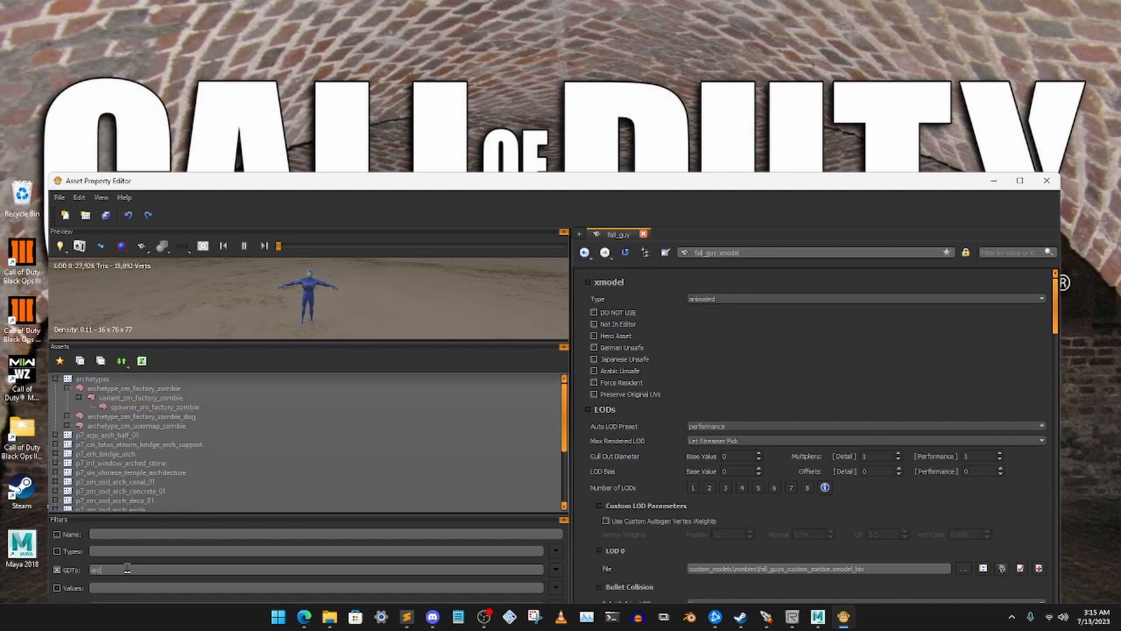
pyautogui.write('het')
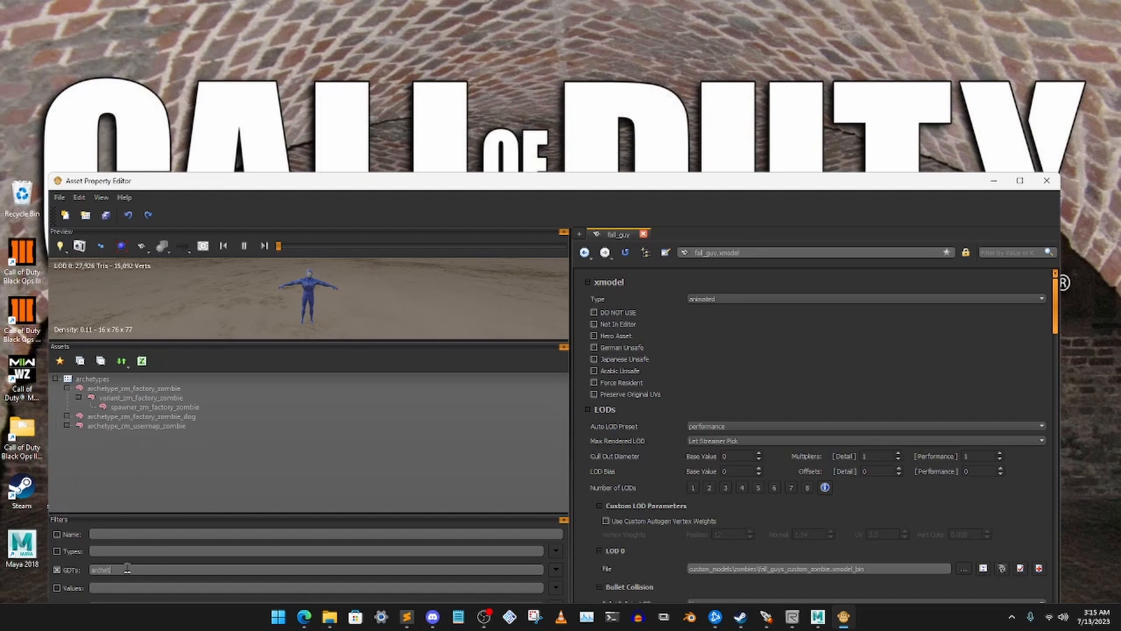
pyautogui.write('ype')
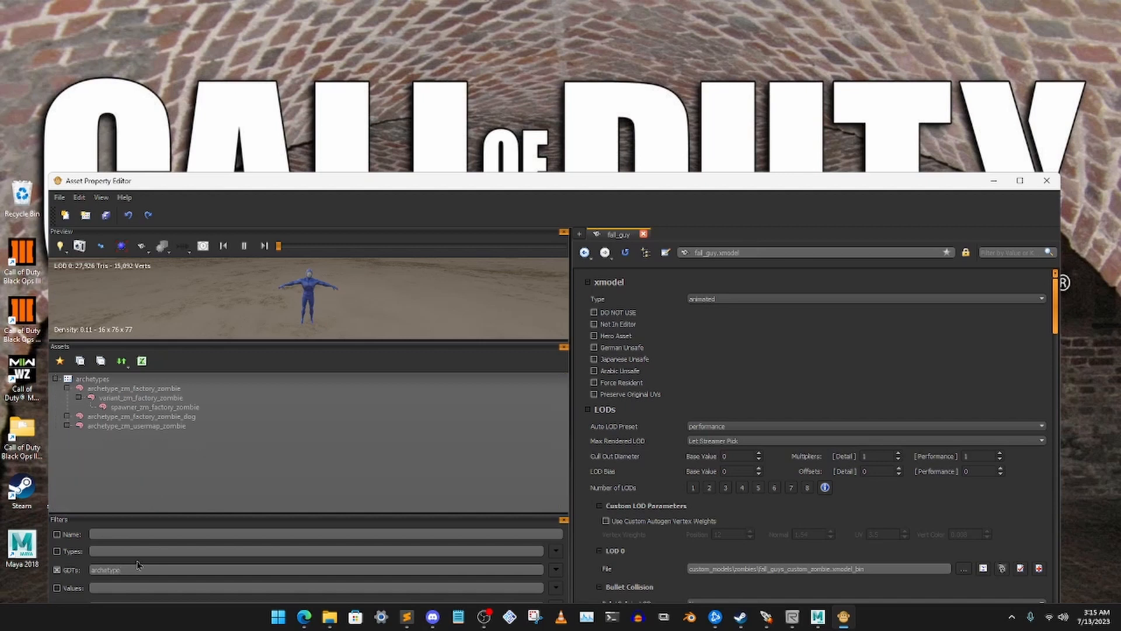
# Filter the GDTs by "archetype", open archetype_zm_factory_zombie and copy that asset
pyautogui.doubleClick(147, 389)
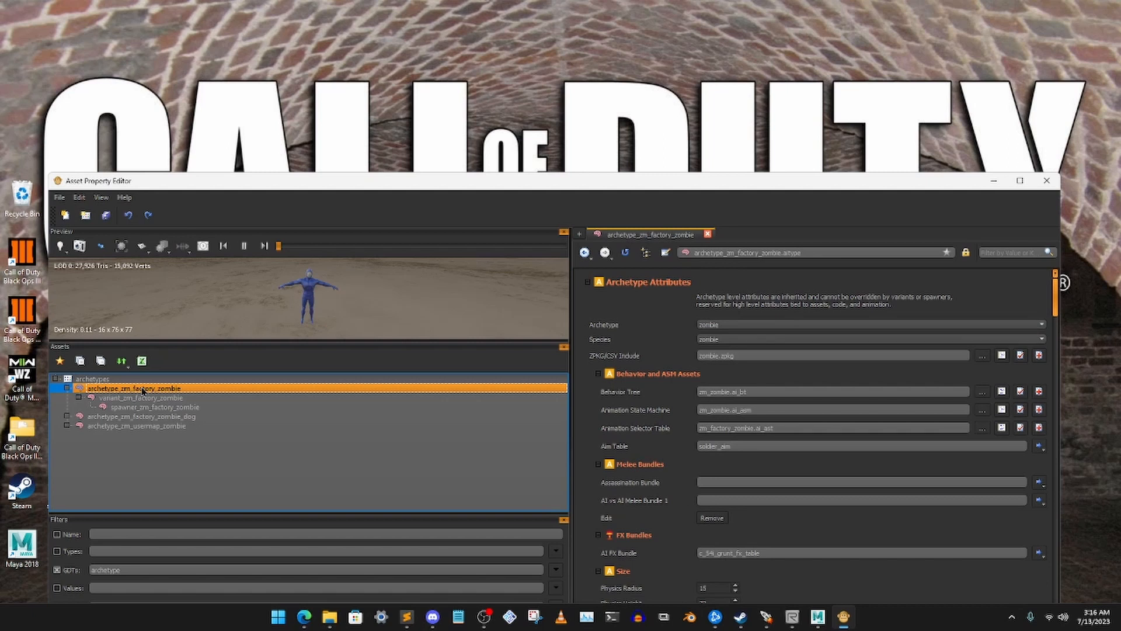
pyautogui.rightClick(142, 390)
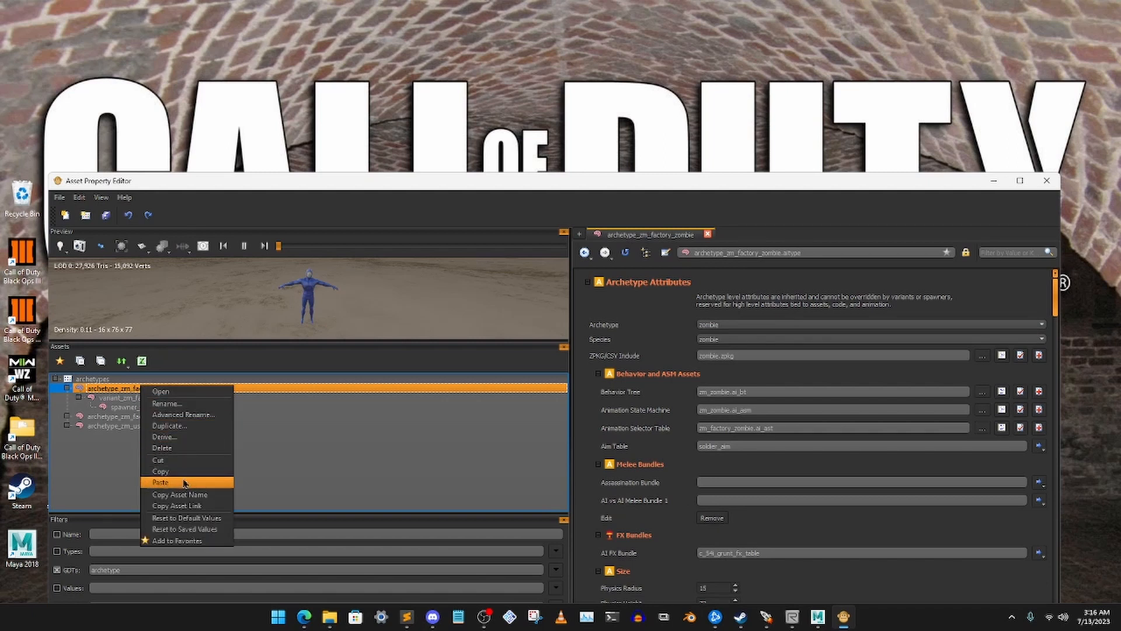
pyautogui.click(181, 471)
# Filter the asset list to GDTs matching "fall_"
pyautogui.moveTo(142, 571); pyautogui.dragTo(90, 569)
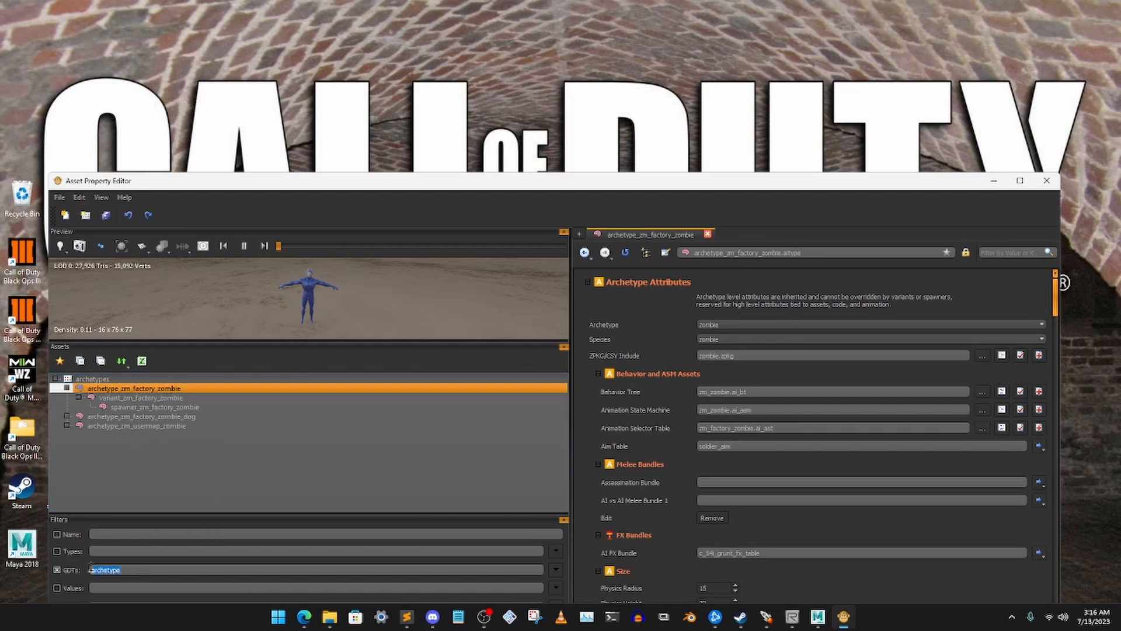
pyautogui.press('BackSpace')
pyautogui.write('fall')
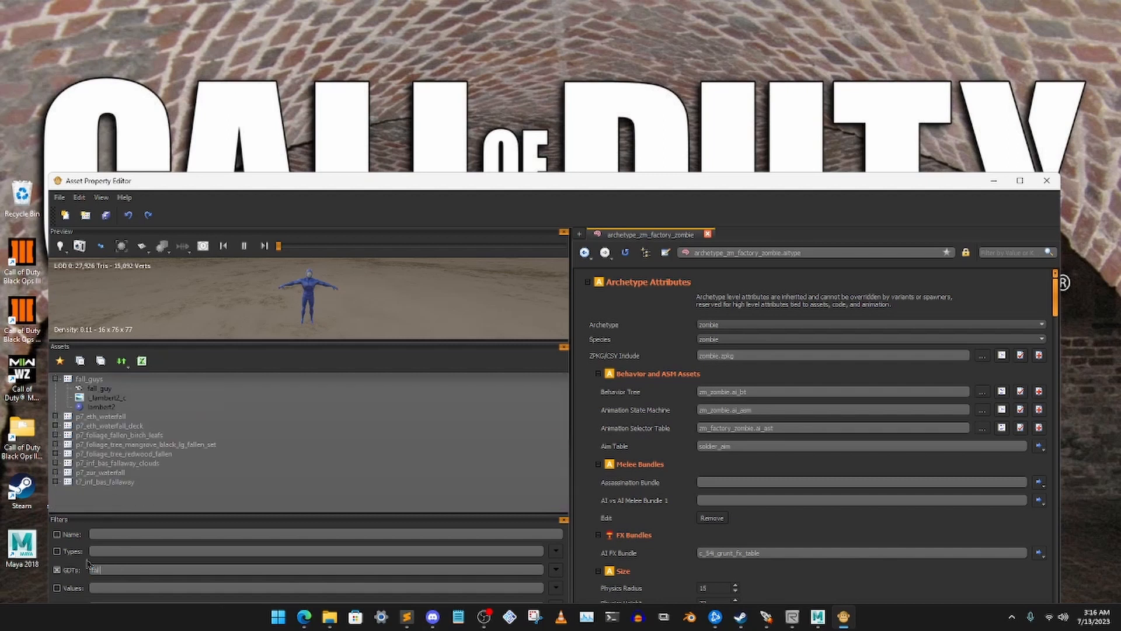
pyautogui.write('_')
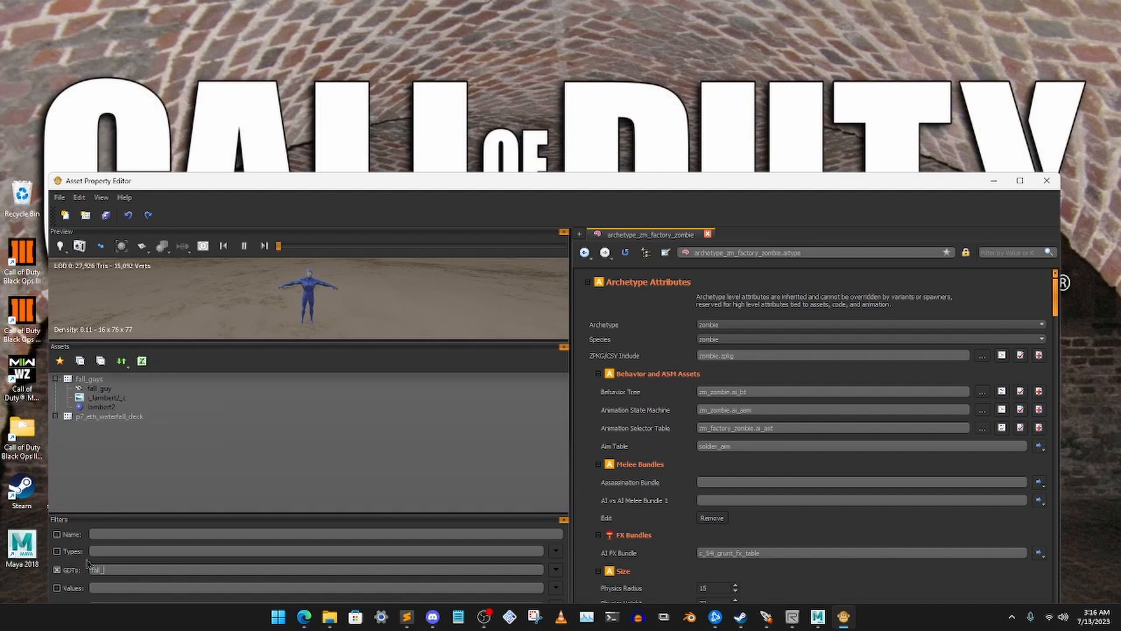
# Paste the copied archetype into the fall_guys GDT under the name archetype_fall_guy_zombie
pyautogui.click(111, 380)
pyautogui.rightClick(104, 380)
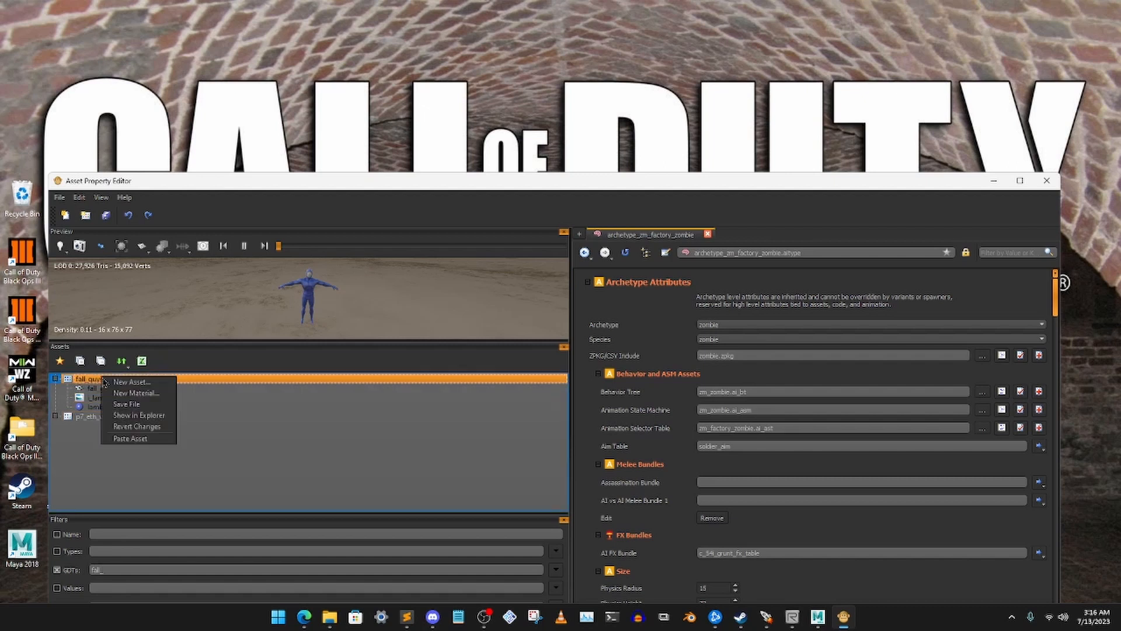
pyautogui.click(139, 439)
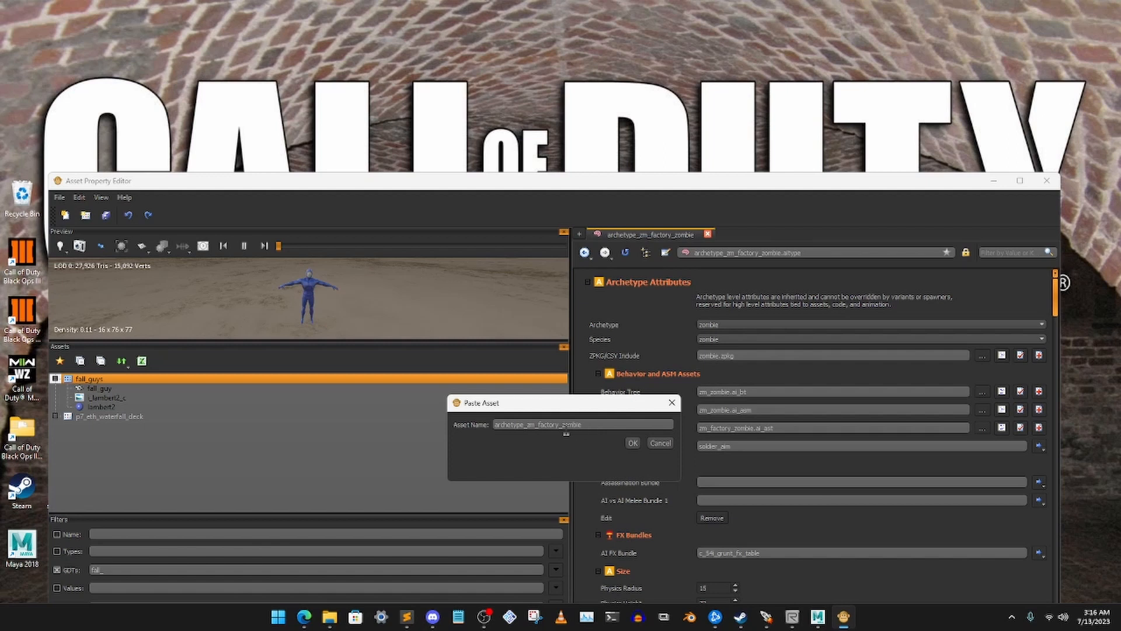
pyautogui.press('BackSpace')
pyautogui.press('BackSpace')
pyautogui.press('BackSpace')
pyautogui.press('BackSpace')
pyautogui.press('BackSpace')
pyautogui.press('BackSpace')
pyautogui.press('BackSpace')
pyautogui.write('fal')
pyautogui.write('l_guys')
pyautogui.click(633, 443)
pyautogui.click(211, 479)
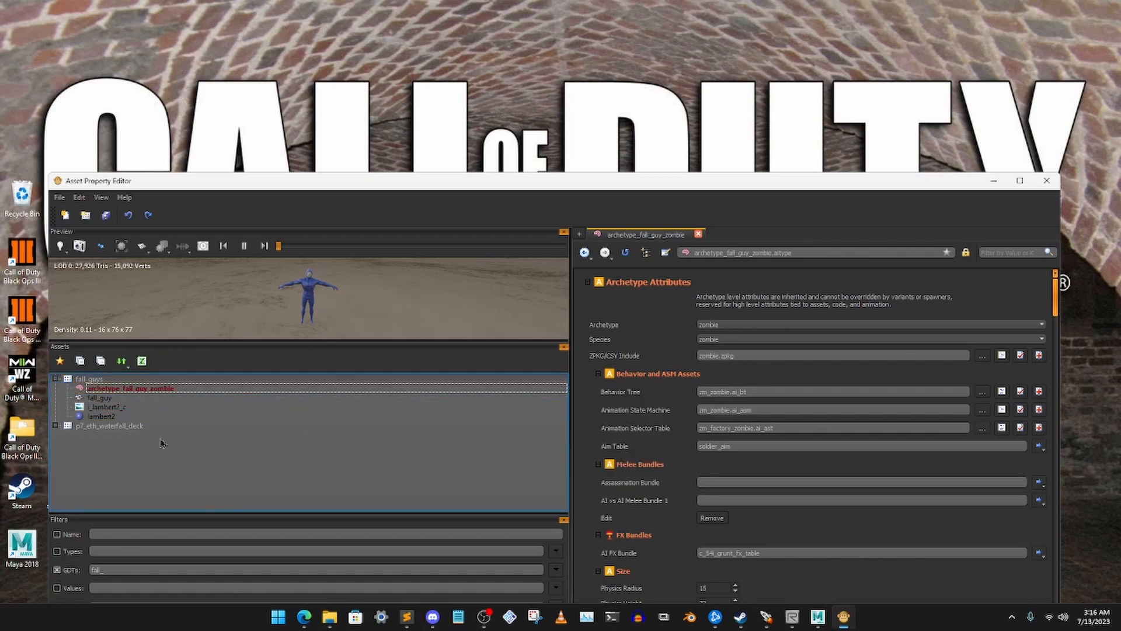
# Filter the GDTs by "ar" and copy the variant_zm_factory_zombie asset from the archetypes GDT
pyautogui.moveTo(155, 568); pyautogui.dragTo(32, 553)
pyautogui.write('ar')
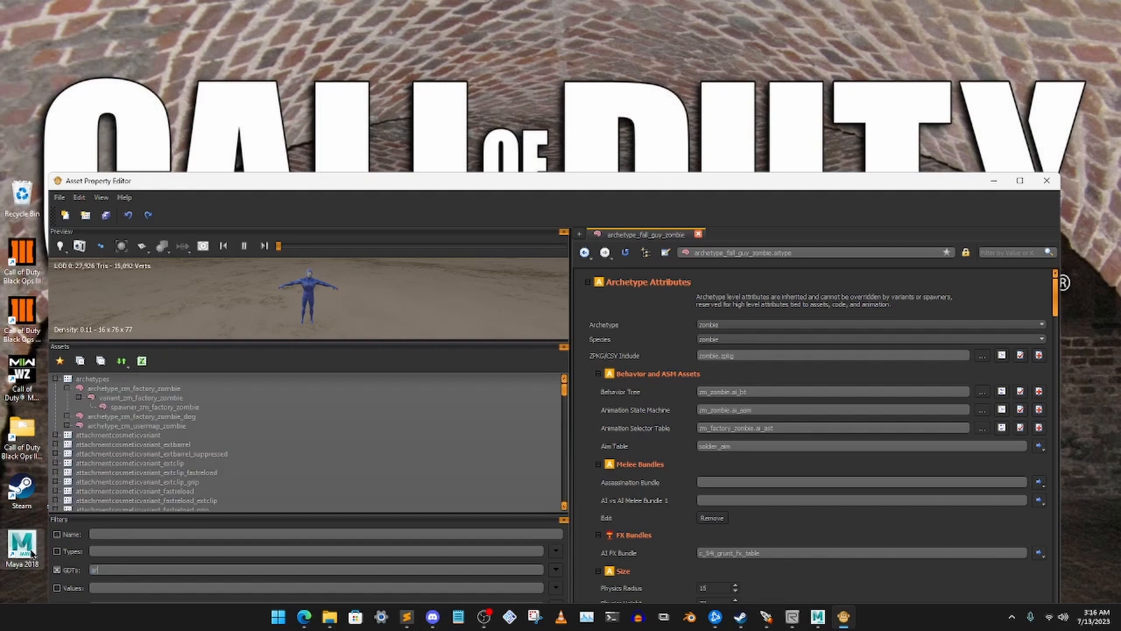
pyautogui.click(168, 398)
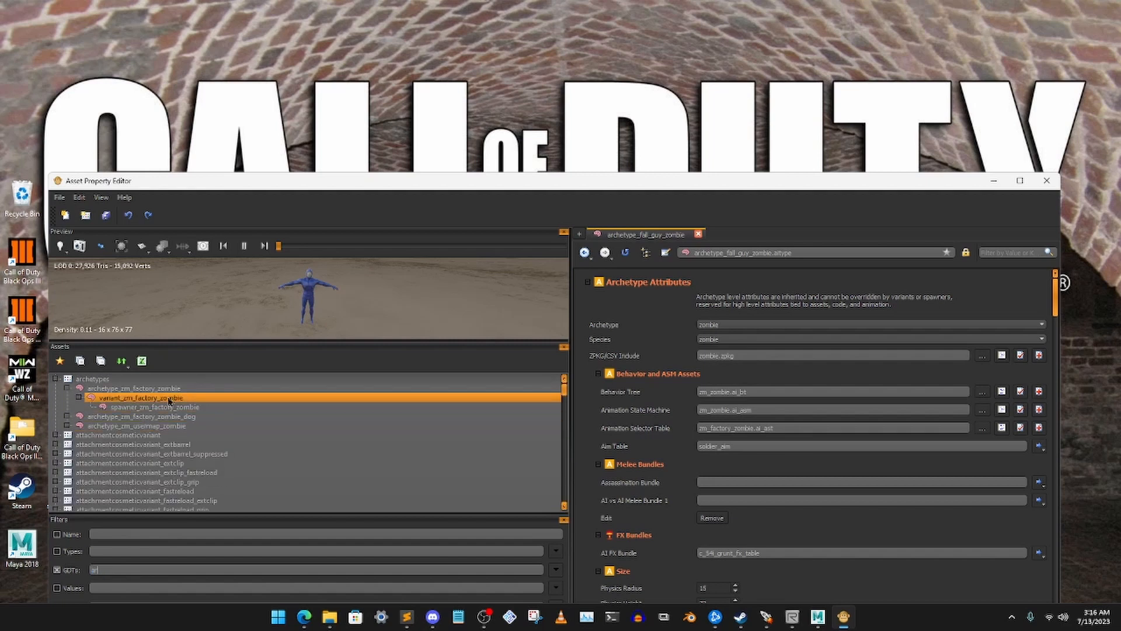
pyautogui.click(132, 400)
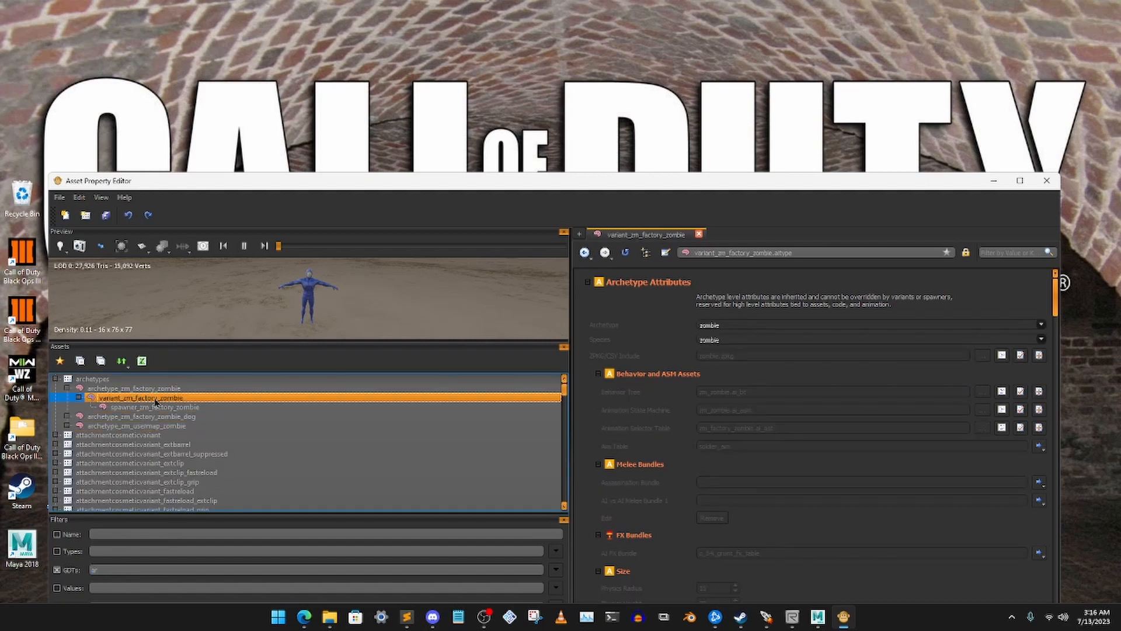
pyautogui.rightClick(144, 400)
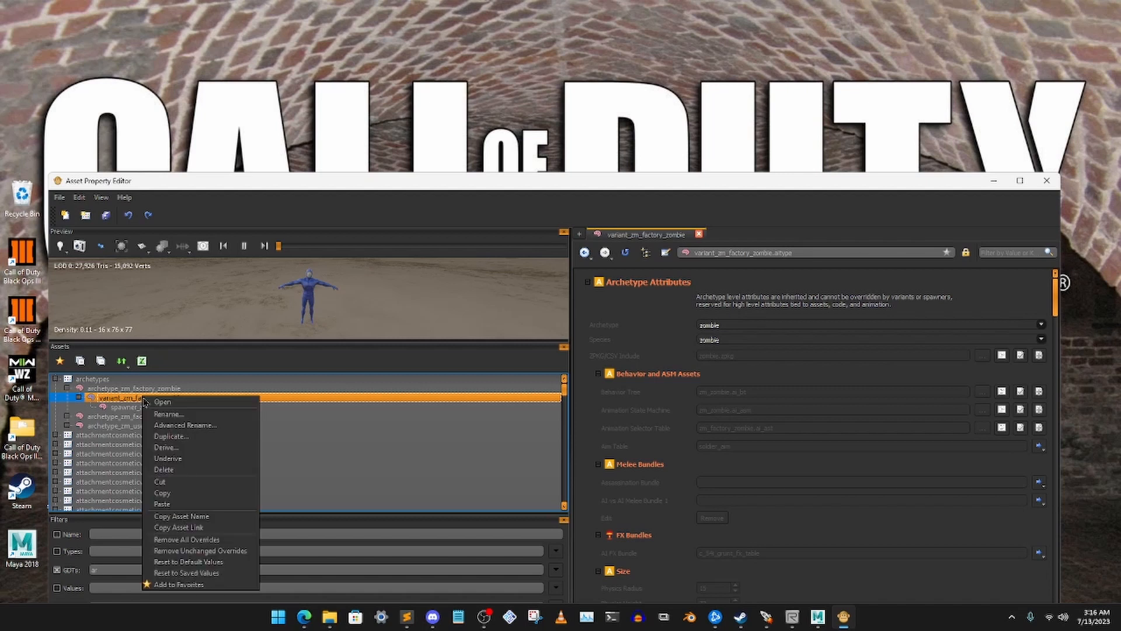
pyautogui.click(177, 494)
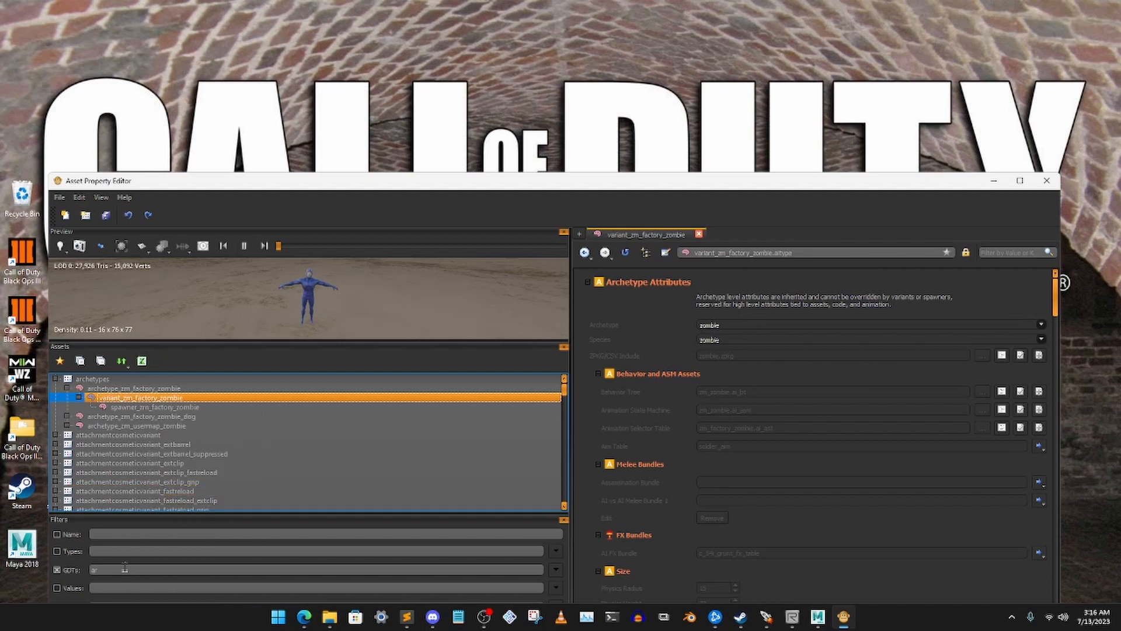
# Filter the GDTs by "fall" and paste the copied variant into fall_guys as variant_fall_guy_zombie
pyautogui.moveTo(125, 569); pyautogui.dragTo(39, 563)
pyautogui.write('fall')
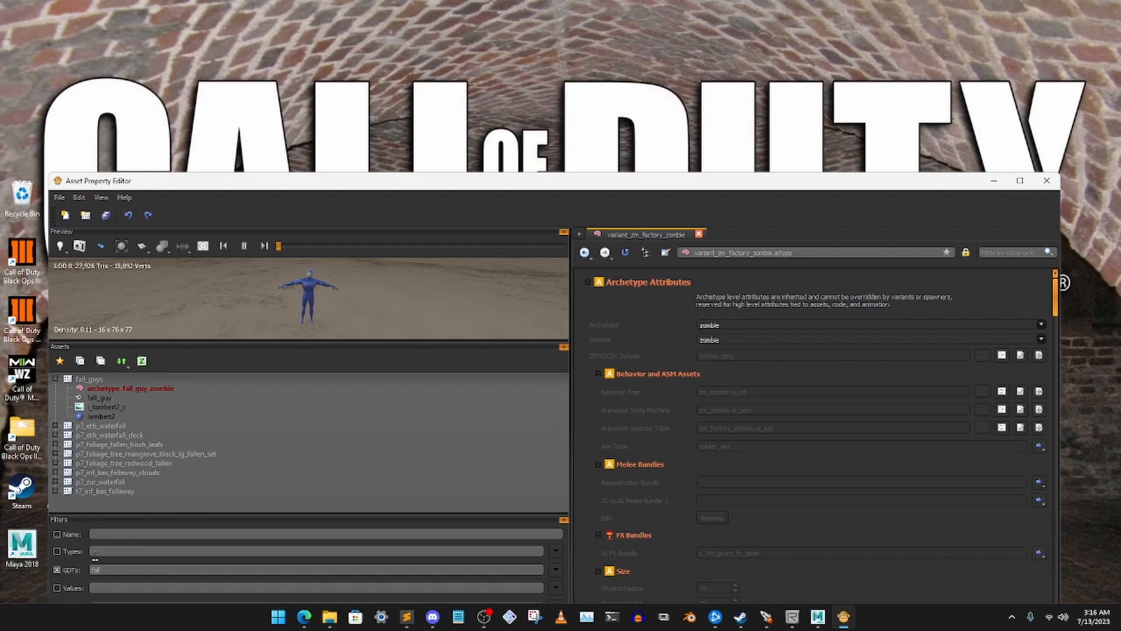
pyautogui.click(109, 382)
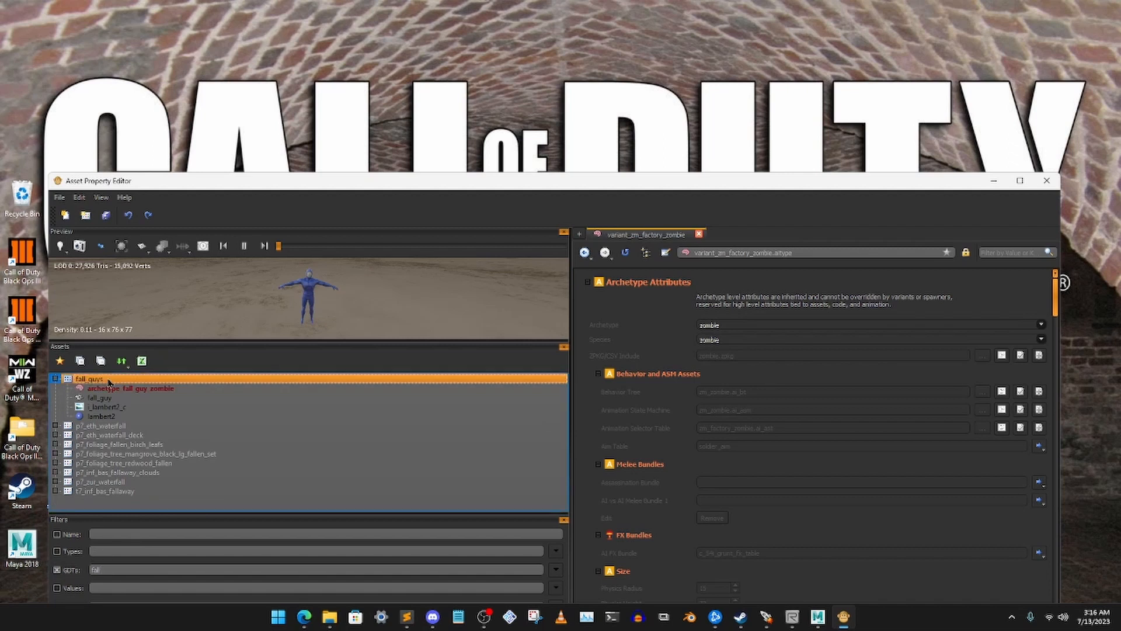
pyautogui.rightClick(109, 381)
pyautogui.click(135, 439)
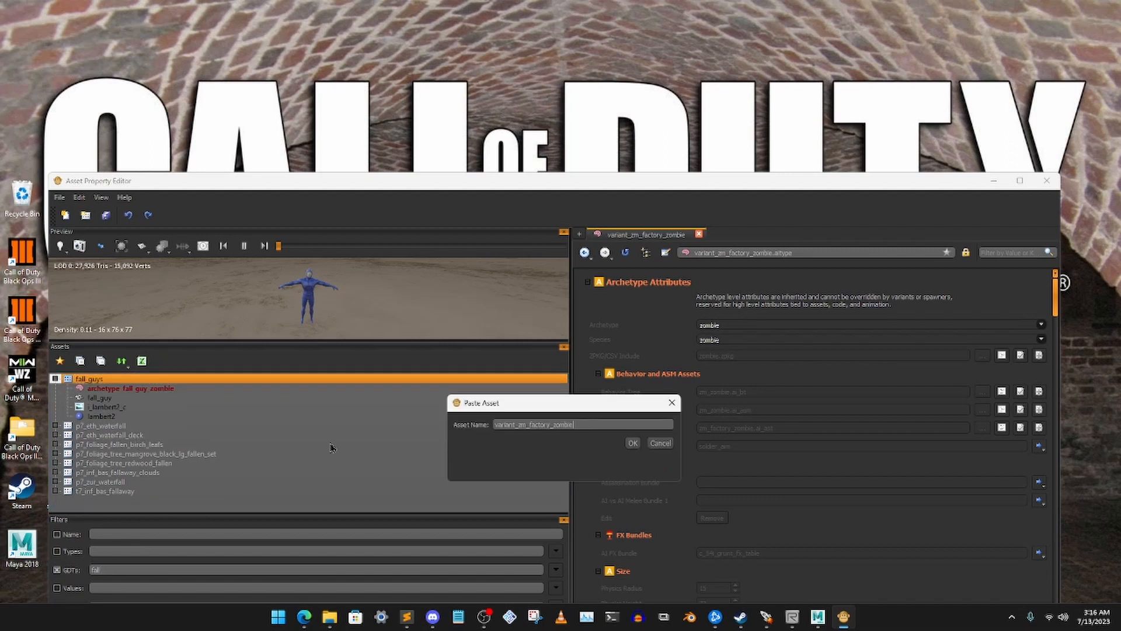
pyautogui.click(551, 425)
pyautogui.press('BackSpace')
pyautogui.press('BackSpace')
pyautogui.press('BackSpace')
pyautogui.press('BackSpace')
pyautogui.press('BackSpace')
pyautogui.press('BackSpace')
pyautogui.press('BackSpace')
pyautogui.press('BackSpace')
pyautogui.press('BackSpace')
pyautogui.press('BackSpace')
pyautogui.press('BackSpace')
pyautogui.write('fall_guy_')
pyautogui.click(632, 442)
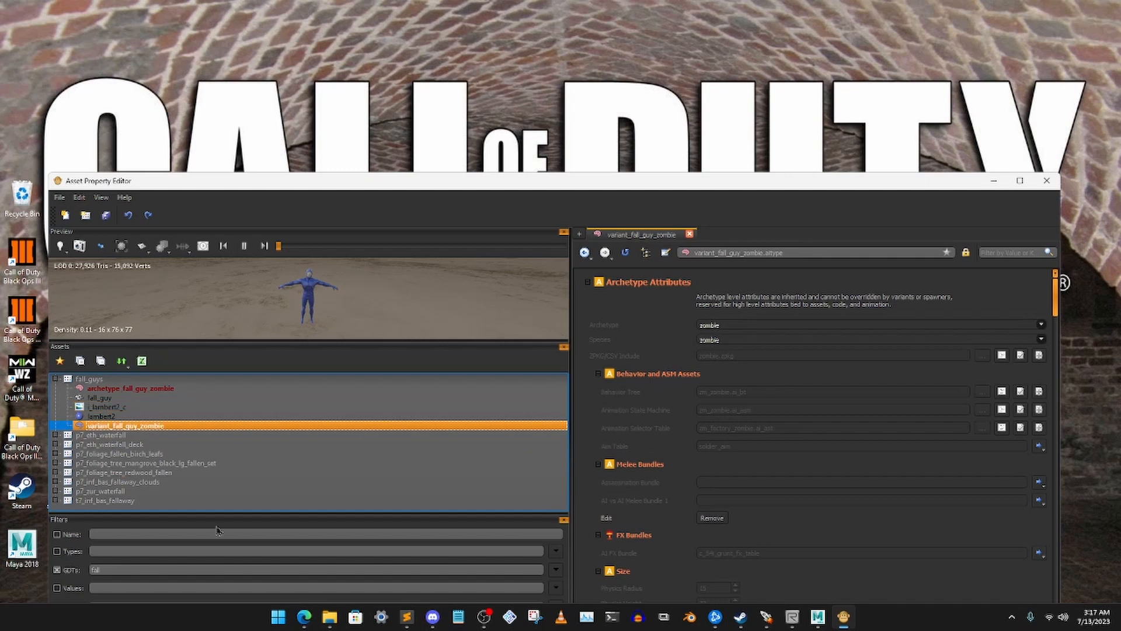
# Filter the GDTs by "ar" again and copy the spawner_zm_factory_zombie asset from the archetypes GDT
pyautogui.moveTo(119, 569); pyautogui.dragTo(48, 560)
pyautogui.write('ar')
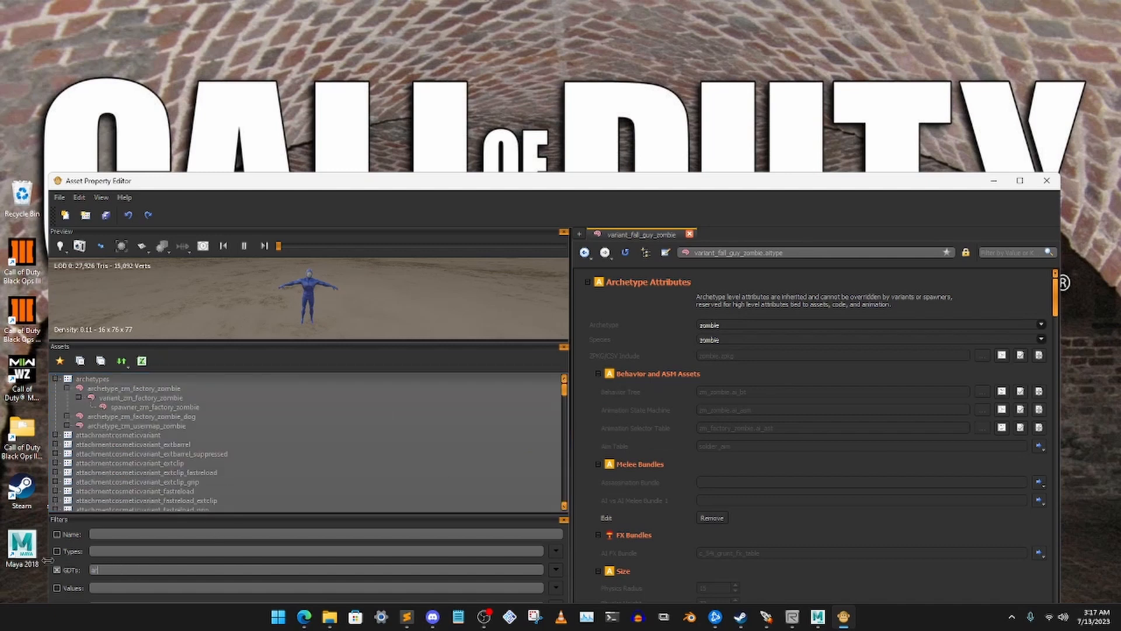
pyautogui.click(181, 407)
pyautogui.rightClick(167, 408)
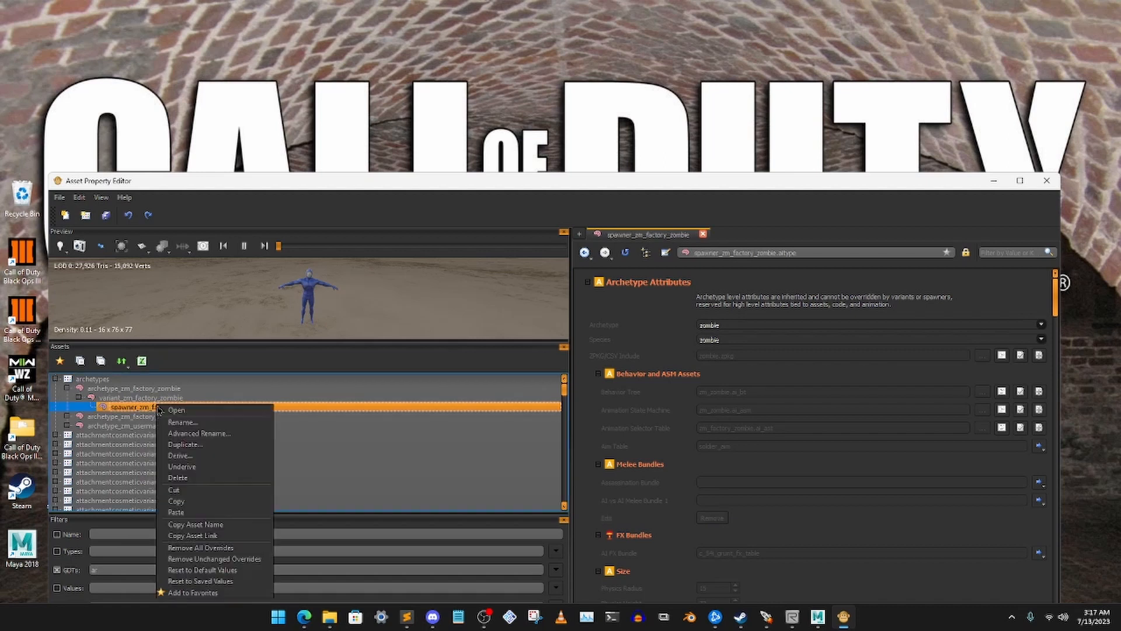
pyautogui.click(184, 504)
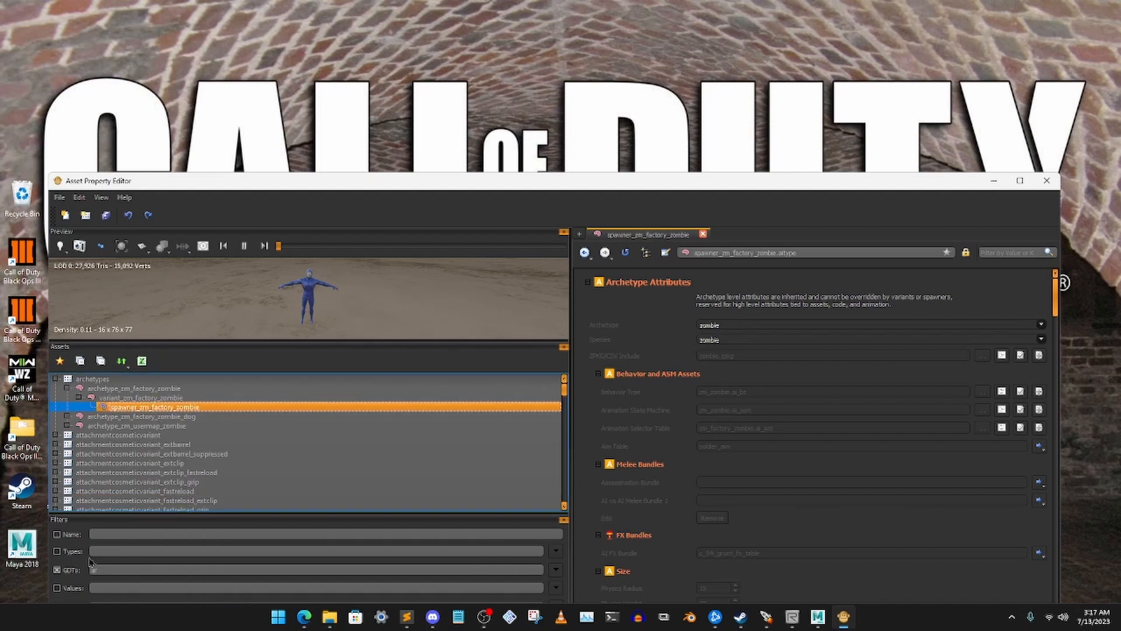
# Filter the GDTs by "fall_guy" and paste the copied spawner into fall_guys as spawner_fall_guy_zombie
pyautogui.moveTo(118, 565); pyautogui.dragTo(87, 564)
pyautogui.write('a')
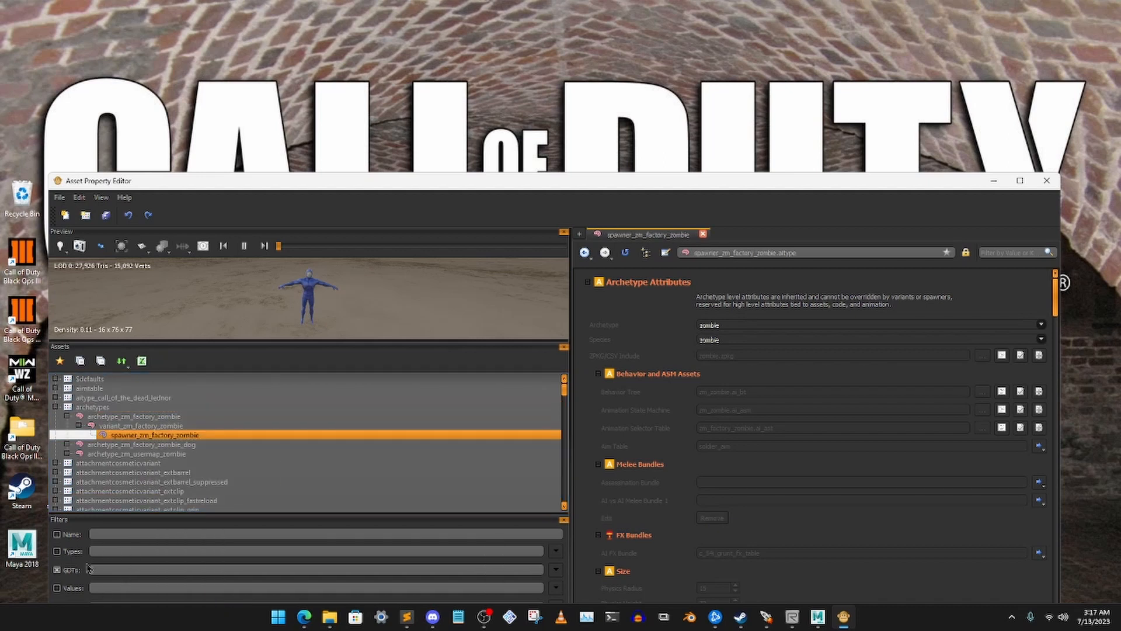
pyautogui.write('fall_g')
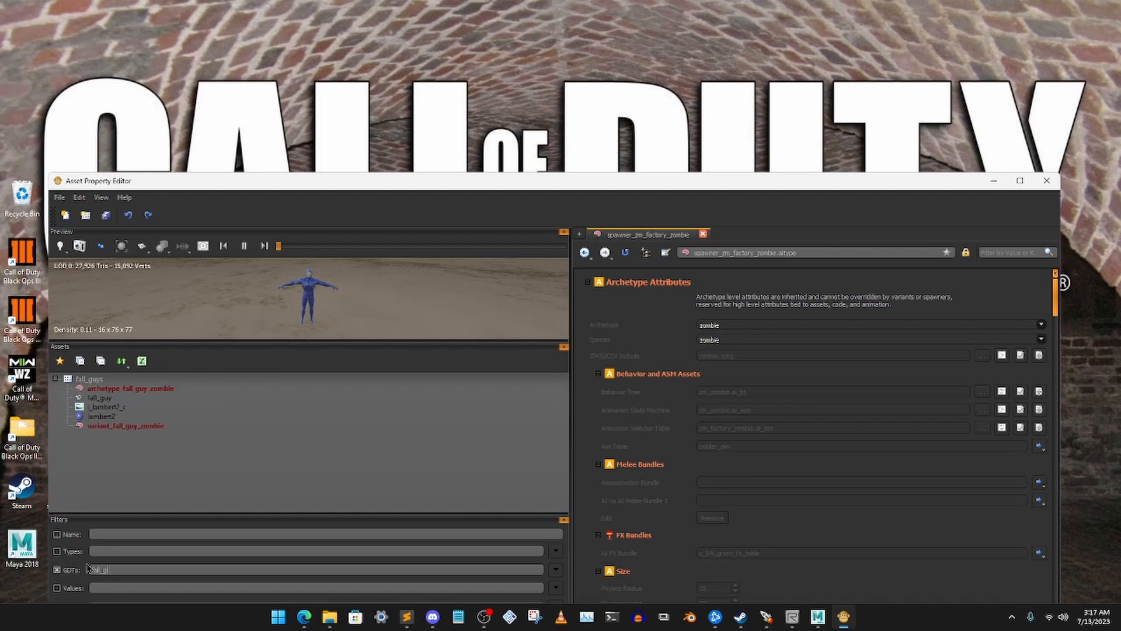
pyautogui.write('uy')
pyautogui.click(112, 379)
pyautogui.rightClick(101, 379)
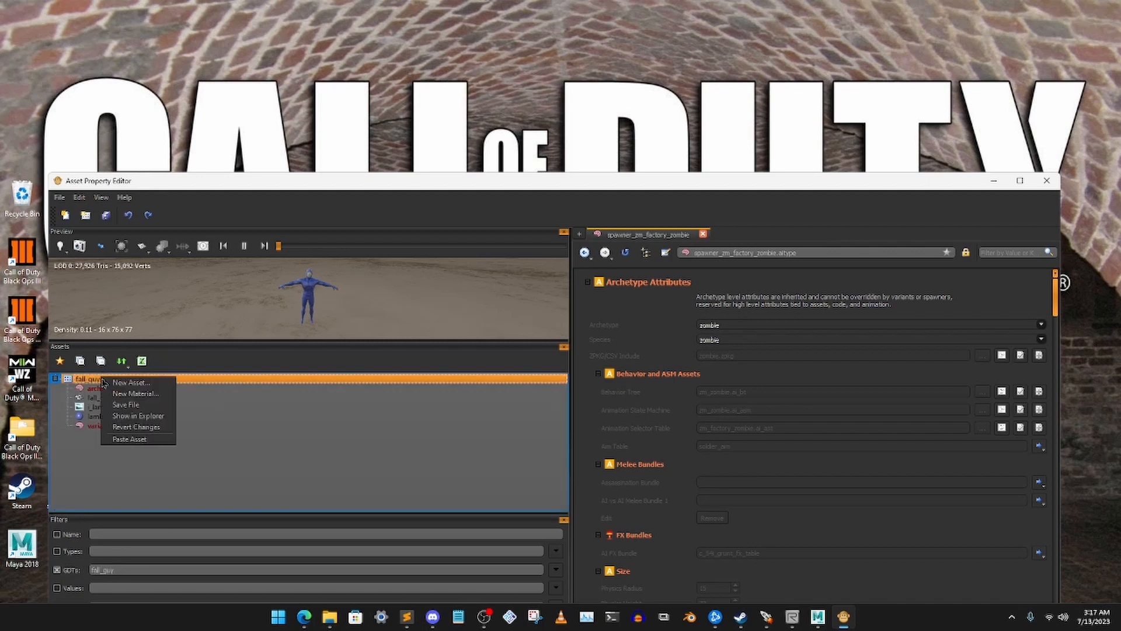
pyautogui.click(130, 438)
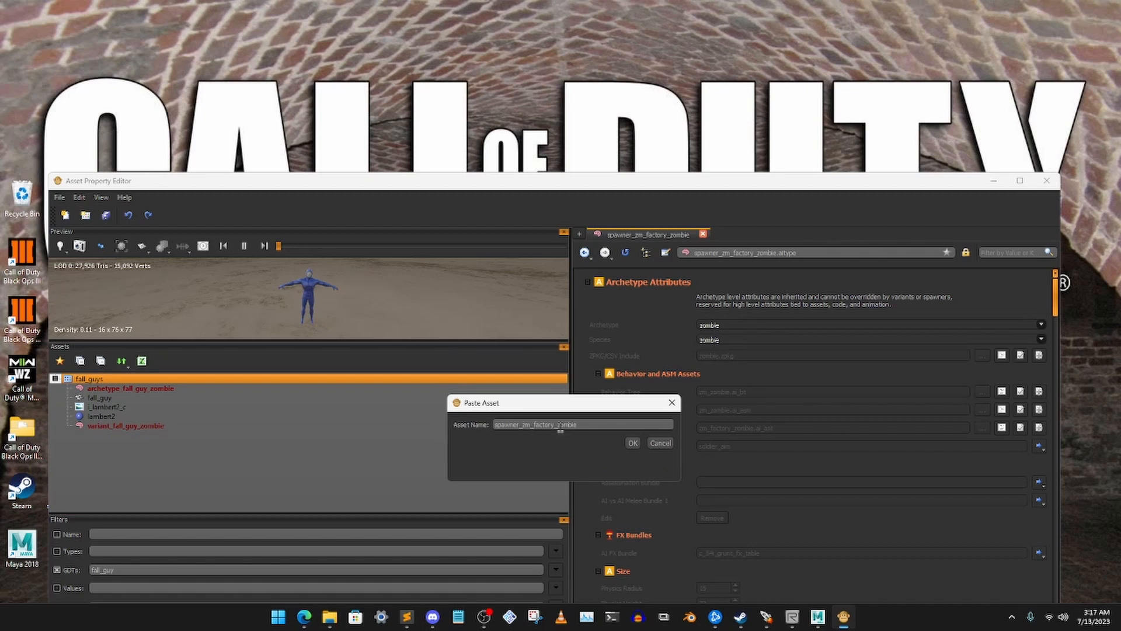
pyautogui.press('BackSpace')
pyautogui.press('BackSpace')
pyautogui.press('BackSpace')
pyautogui.press('BackSpace')
pyautogui.press('BackSpace')
pyautogui.press('BackSpace')
pyautogui.press('BackSpace')
pyautogui.press('BackSpace')
pyautogui.press('BackSpace')
pyautogui.press('BackSpace')
pyautogui.write('fall')
pyautogui.click(641, 444)
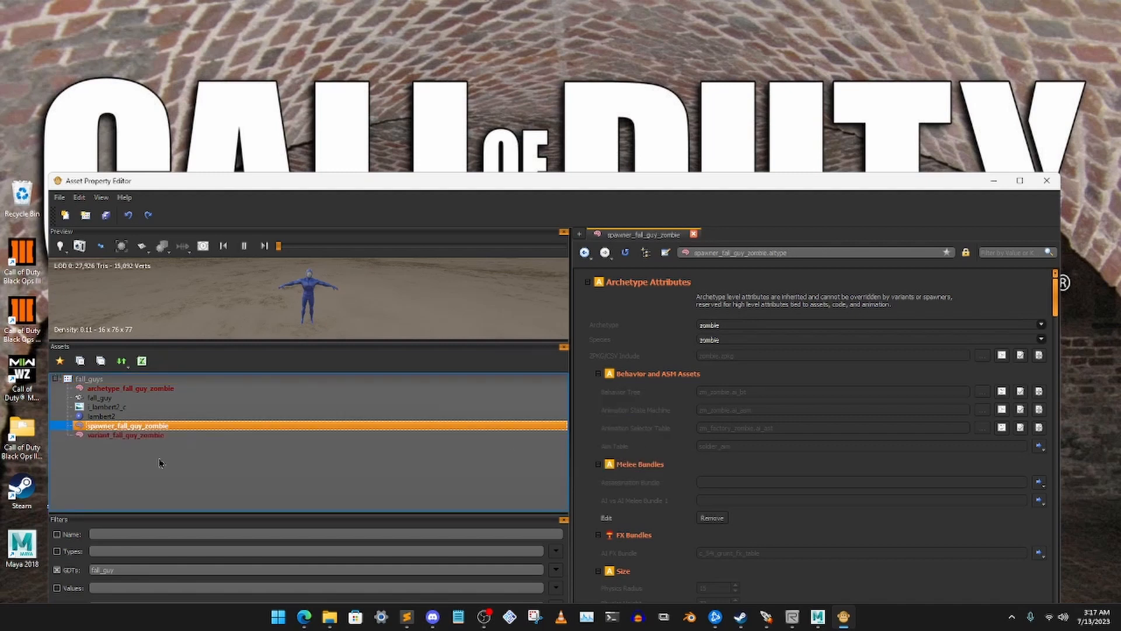
# Open archetype_fall_guy_zombie and look through its archetype, variant and spawner attributes down to the Character Models
pyautogui.click(139, 389)
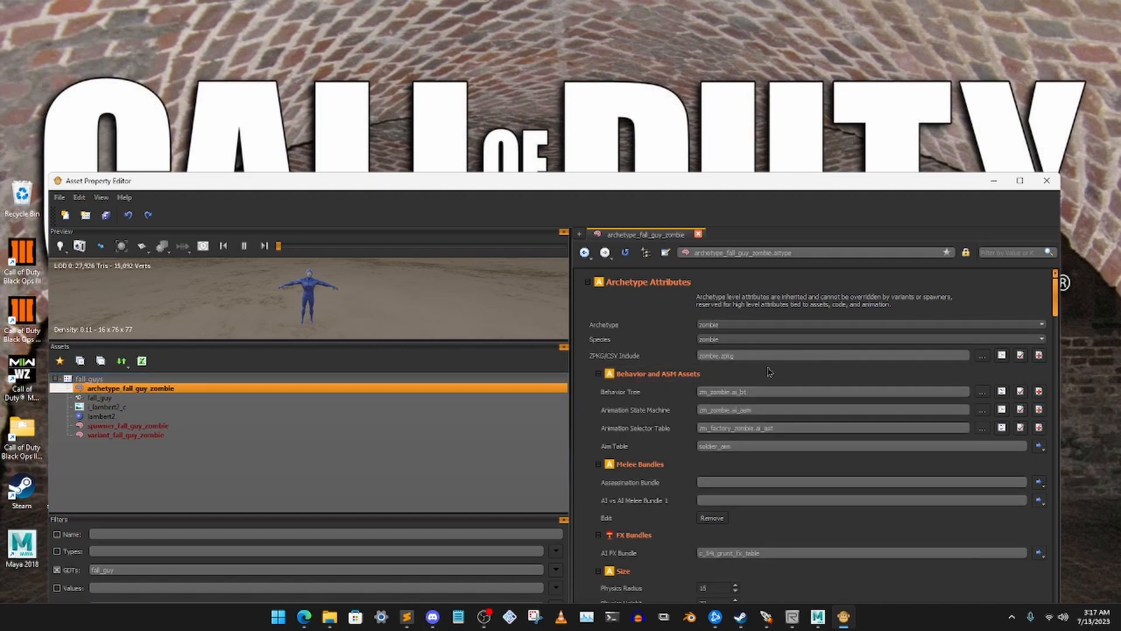
pyautogui.scroll(-1, 779, 369)
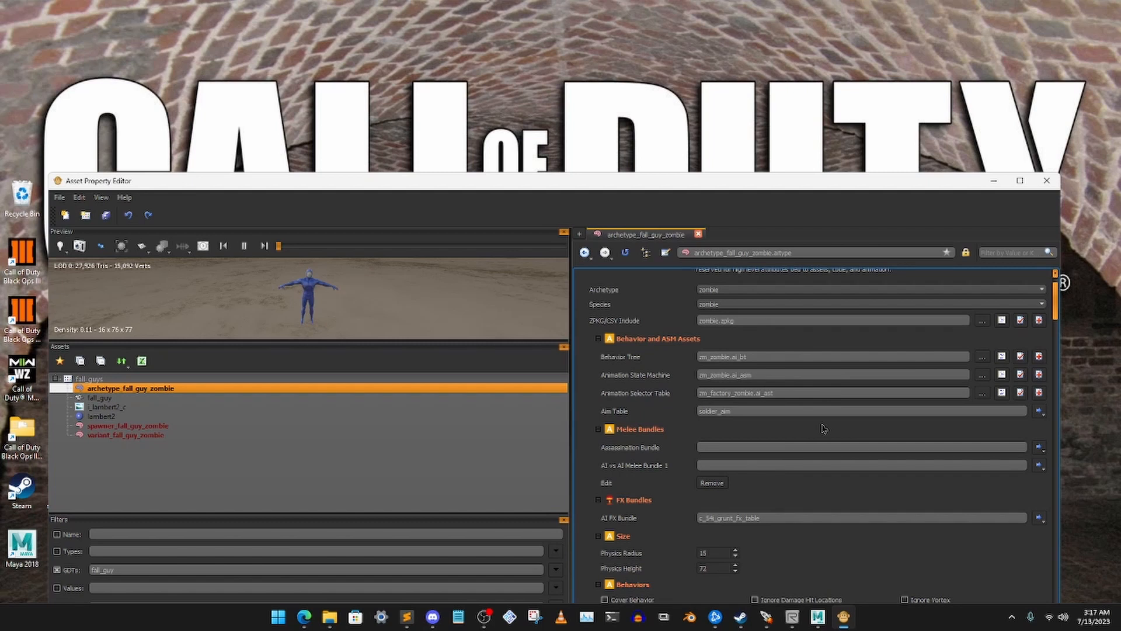
pyautogui.scroll(-2, 785, 427)
pyautogui.scroll(-9, 785, 428)
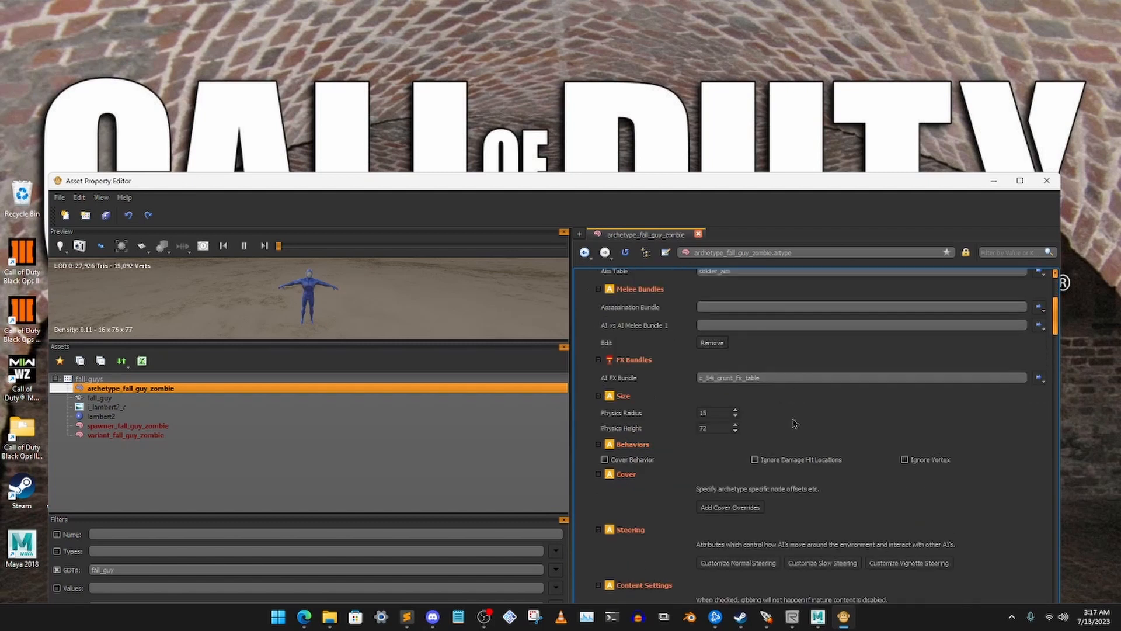
pyautogui.scroll(-3, 800, 423)
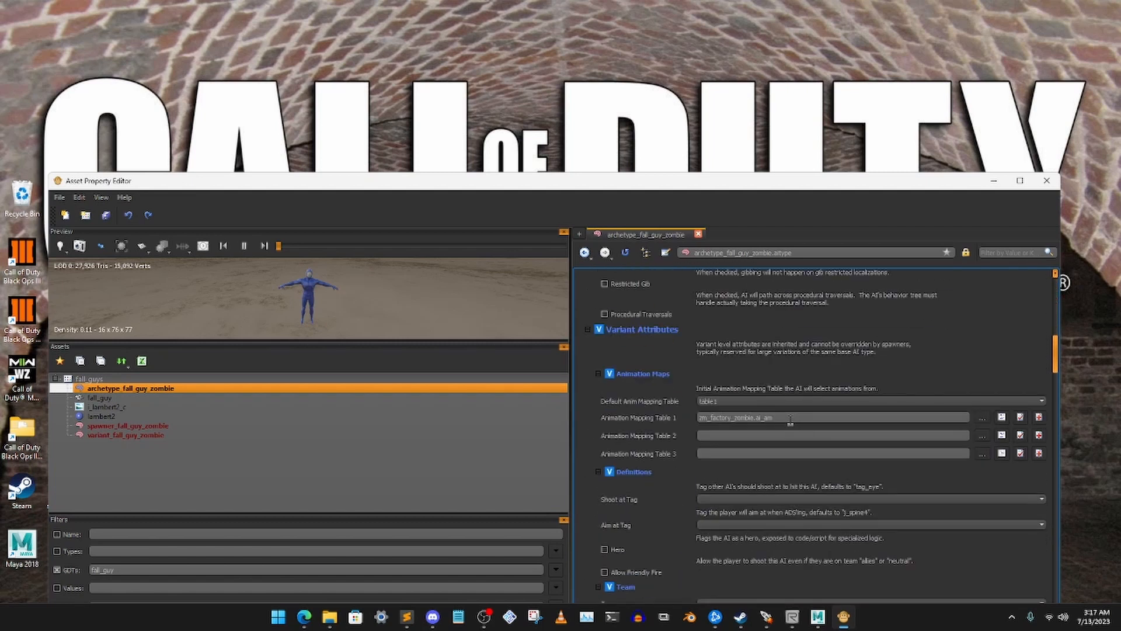
pyautogui.scroll(-10, 752, 430)
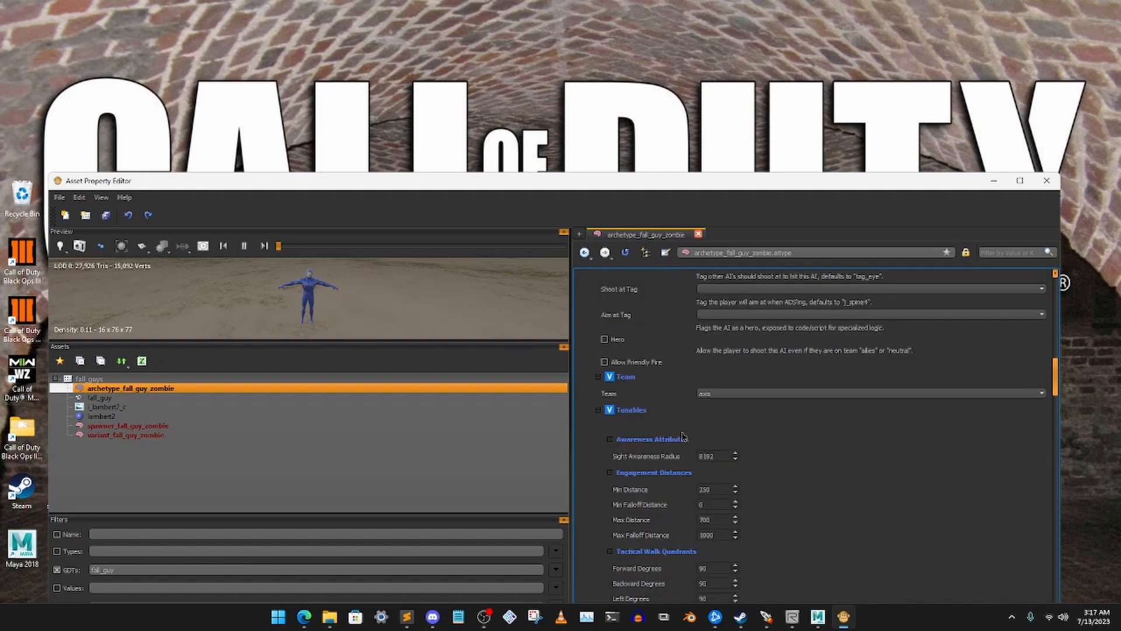
pyautogui.scroll(-10, 806, 446)
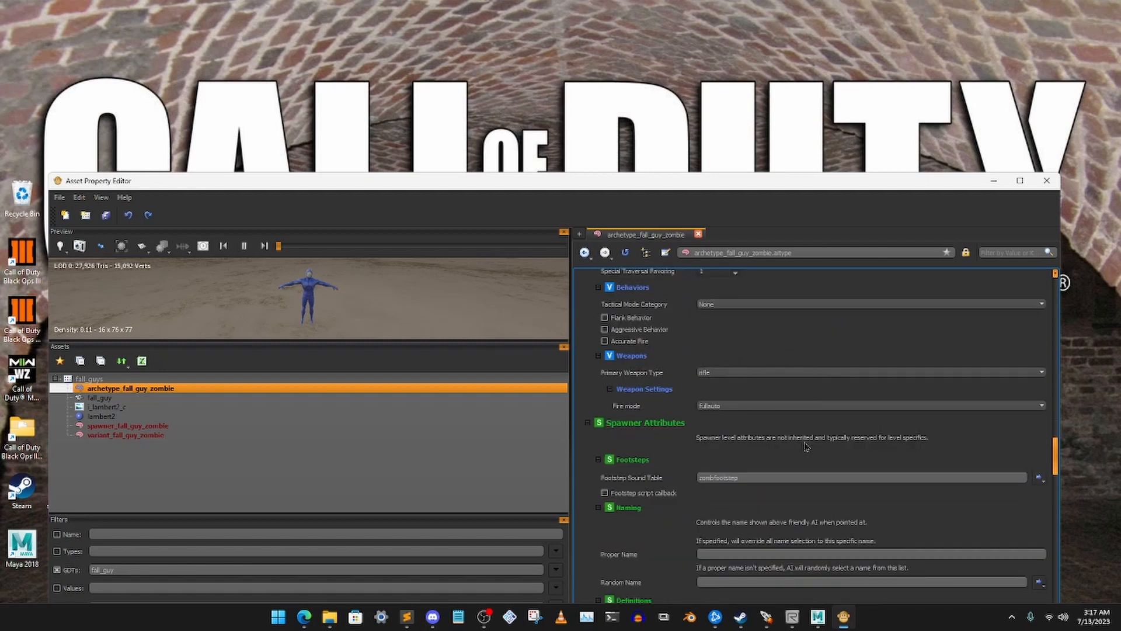
pyautogui.scroll(-7, 806, 446)
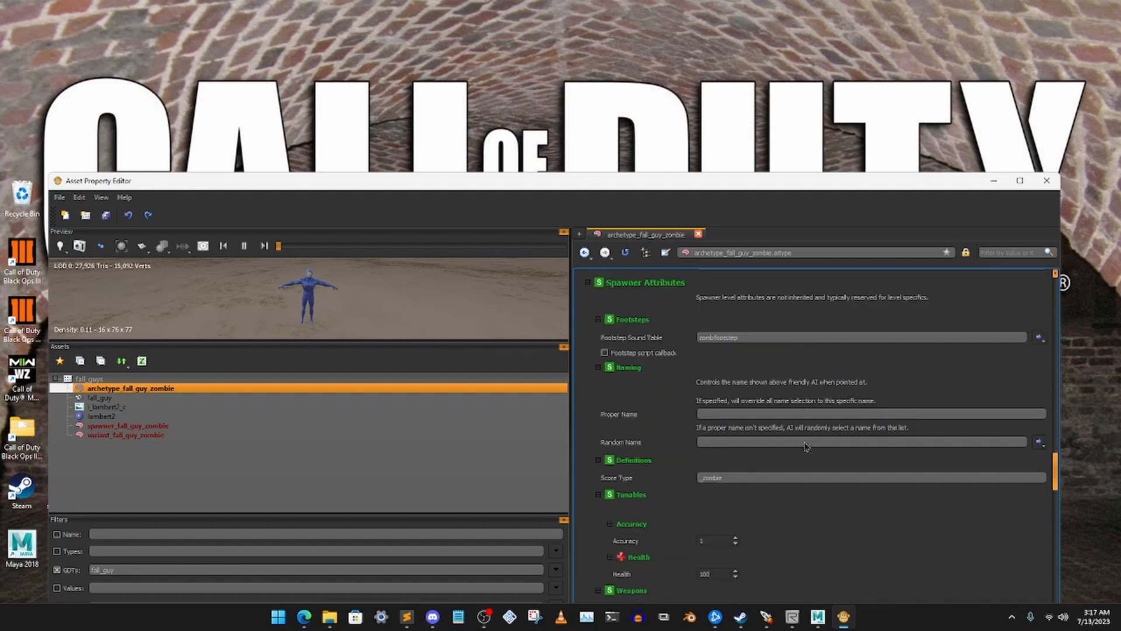
pyautogui.scroll(-15, 806, 447)
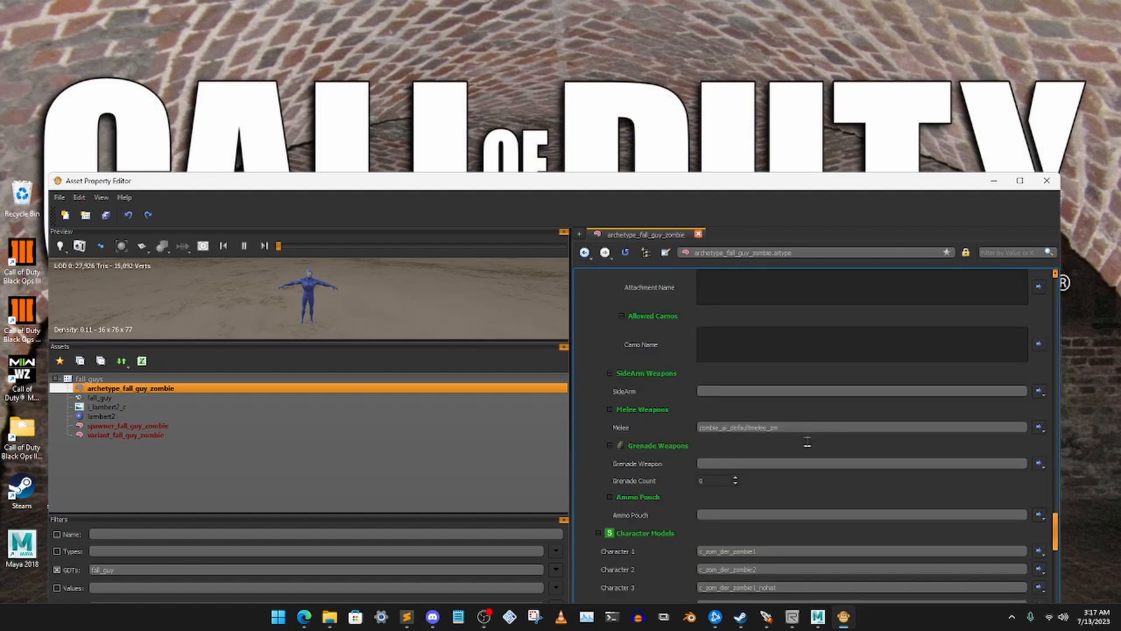
pyautogui.scroll(-4, 807, 443)
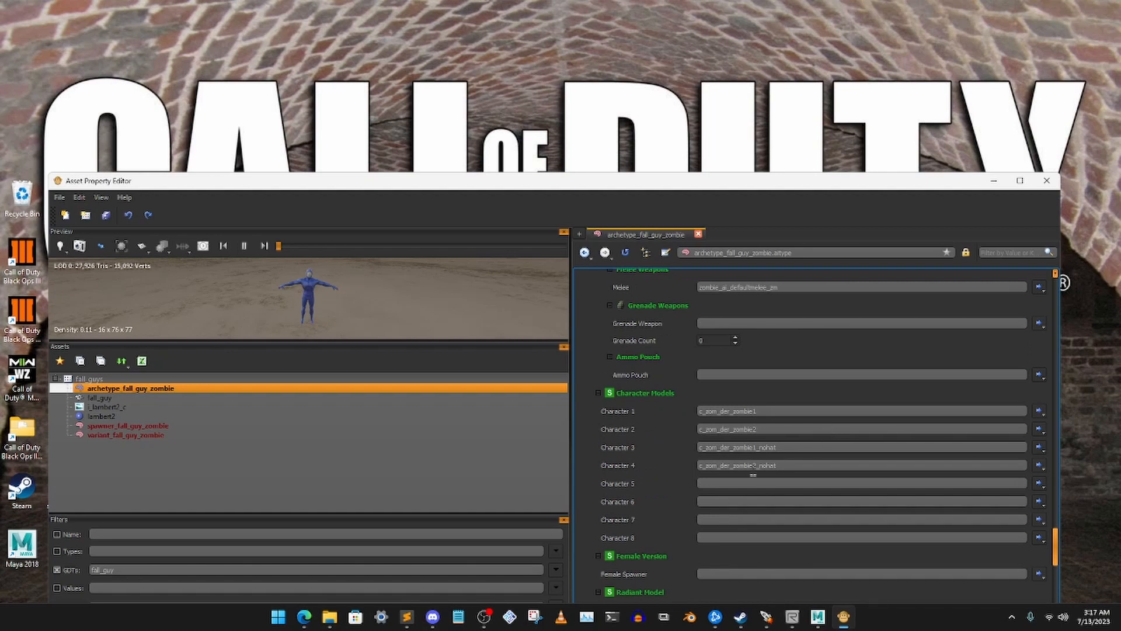
# Clear the Character 1 to Character 4 models of archetype_fall_guy_zombie
pyautogui.doubleClick(777, 465)
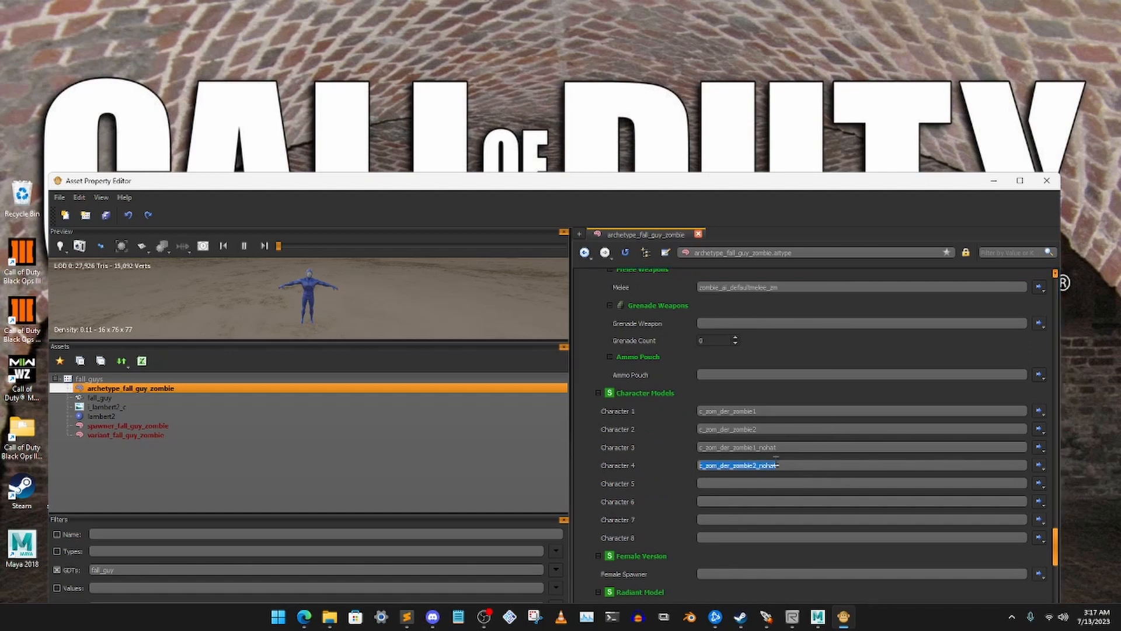
pyautogui.press('BackSpace')
pyautogui.doubleClick(790, 447)
pyautogui.press('BackSpace')
pyautogui.doubleClick(779, 430)
pyautogui.press('BackSpace')
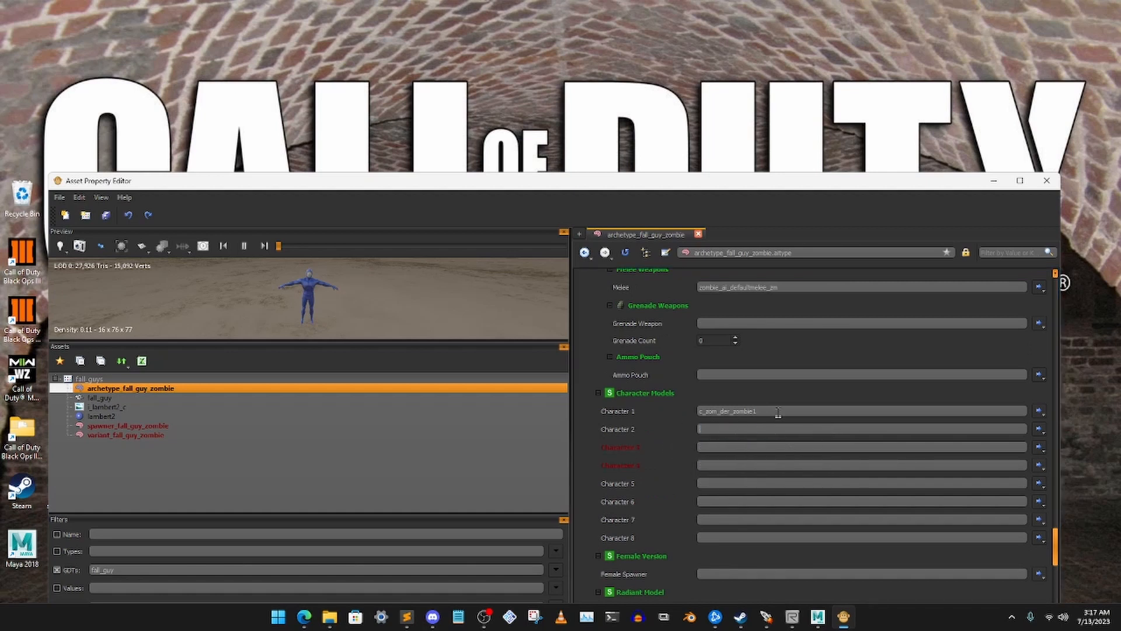
pyautogui.doubleClick(777, 411)
pyautogui.press('BackSpace')
# Set the archetype's Radiant Model File to fall_guy
pyautogui.scroll(-6, 718, 412)
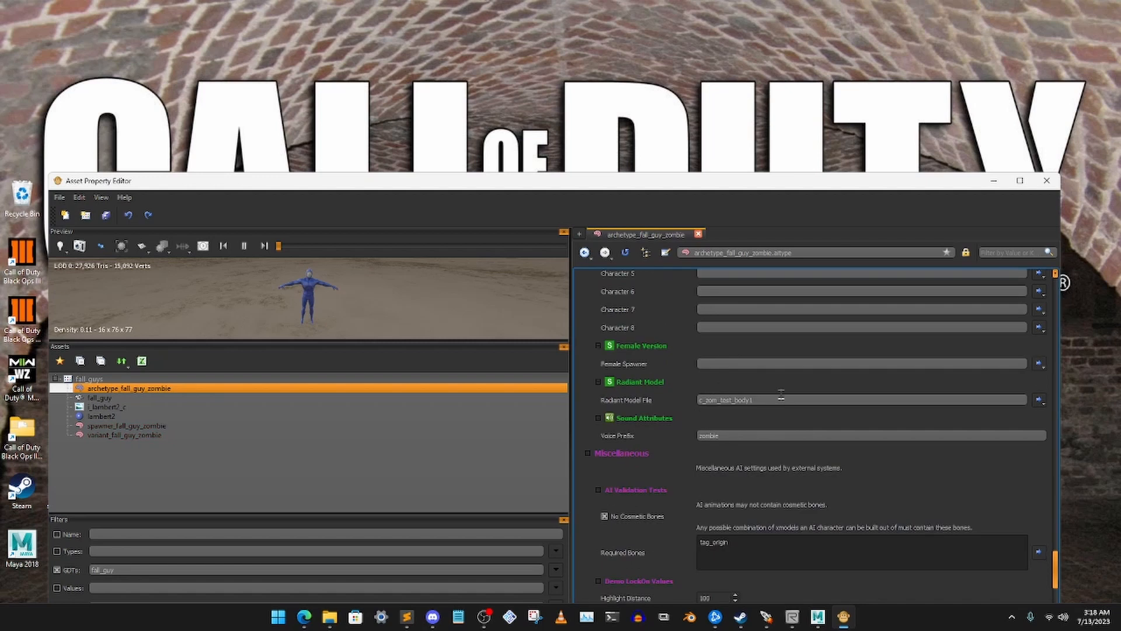
pyautogui.moveTo(759, 400); pyautogui.dragTo(647, 399)
pyautogui.press('BackSpace')
pyautogui.write('fall')
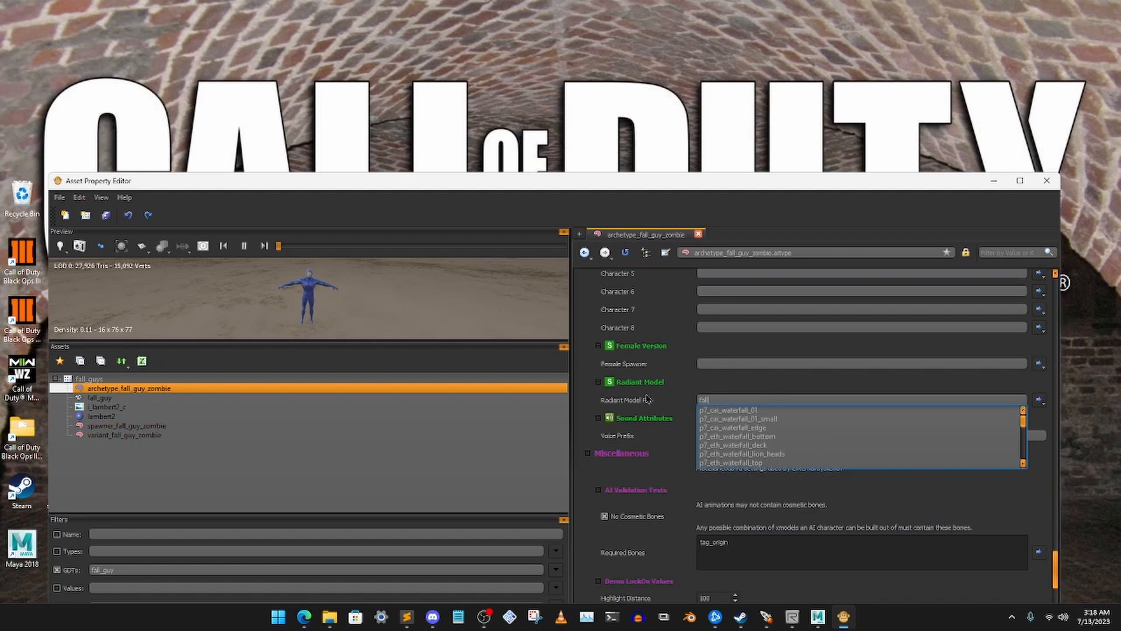
pyautogui.write('_guy')
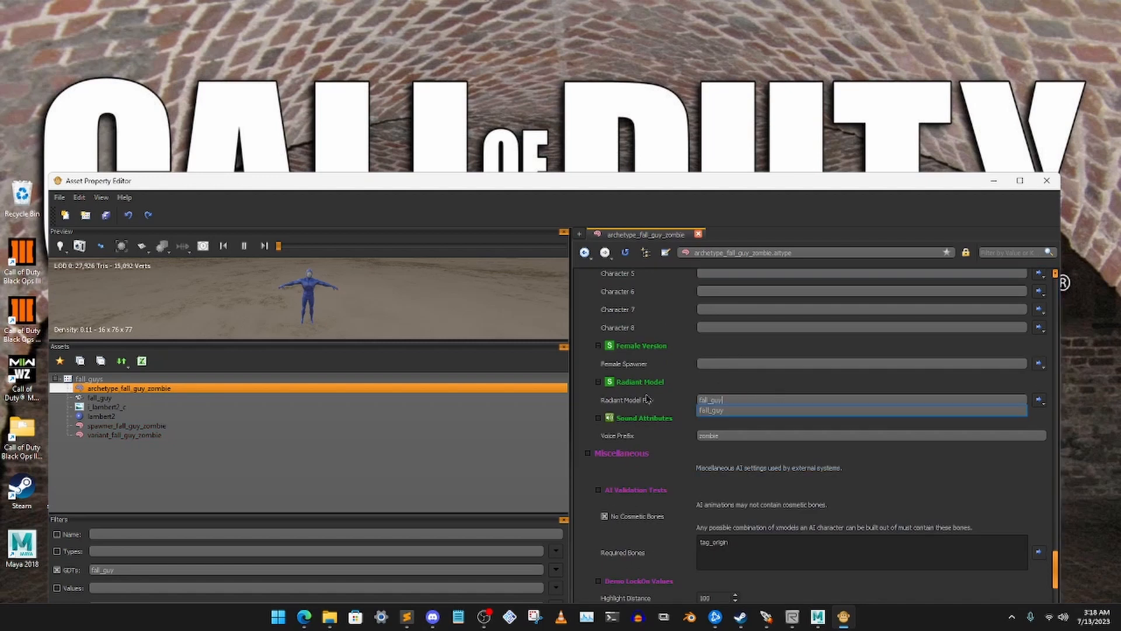
pyautogui.click(713, 411)
pyautogui.click(695, 384)
pyautogui.scroll(5, 695, 385)
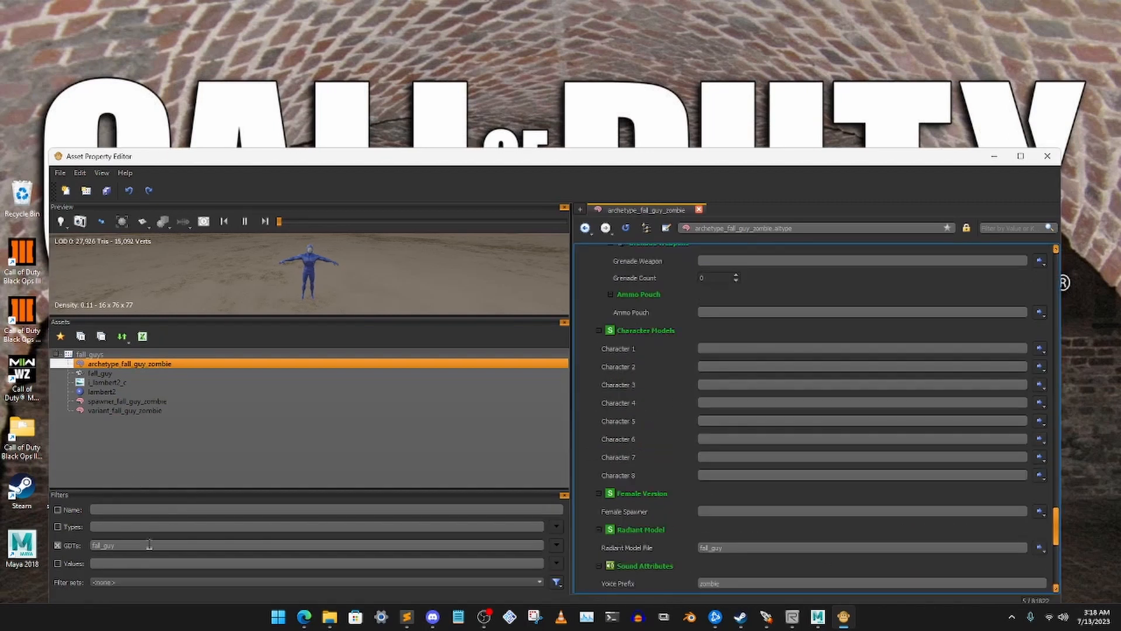
# Filter the GDTs by "chunky" and open c_zom_chunky_zombie to examine an existing custom zombie character asset
pyautogui.doubleClick(149, 545)
pyautogui.press('BackSpace')
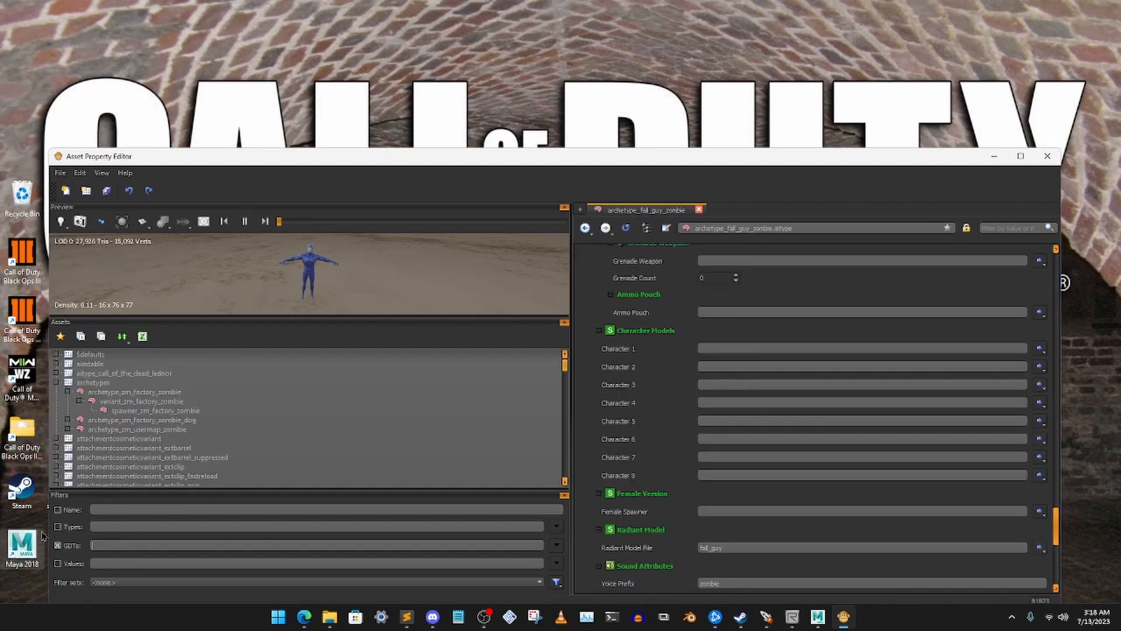
pyautogui.write('chunky')
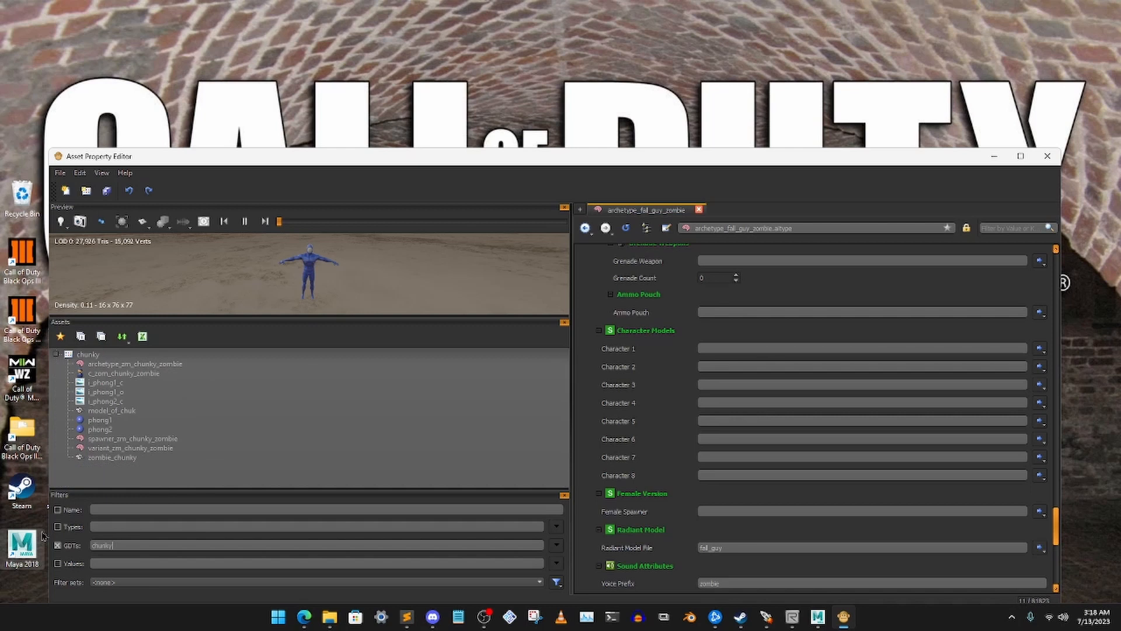
pyautogui.click(138, 373)
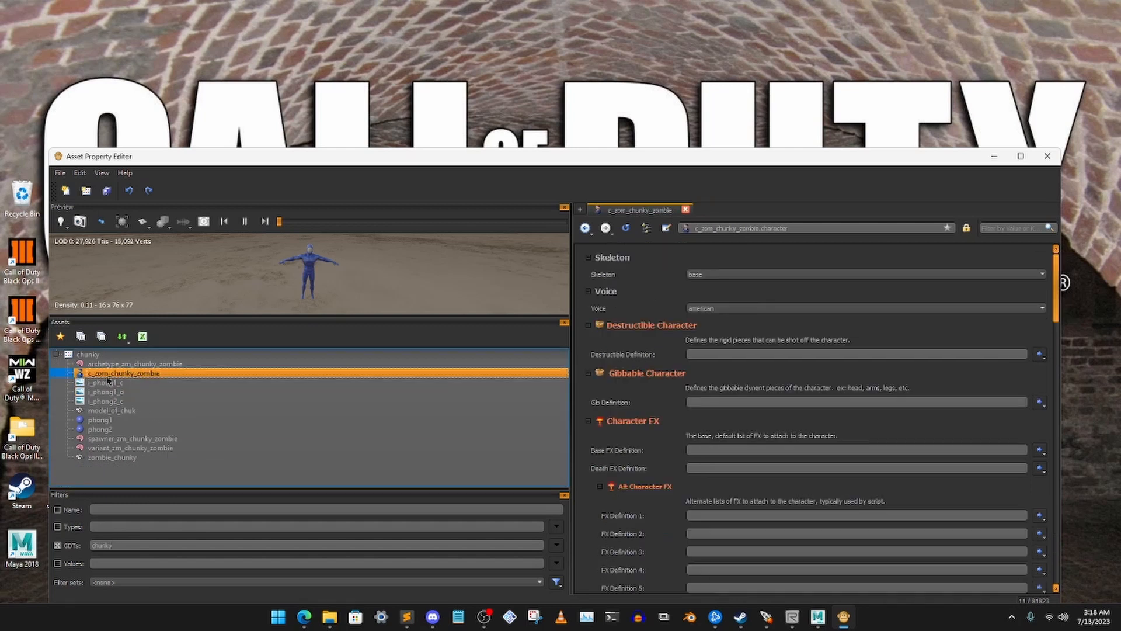
pyautogui.doubleClick(109, 544)
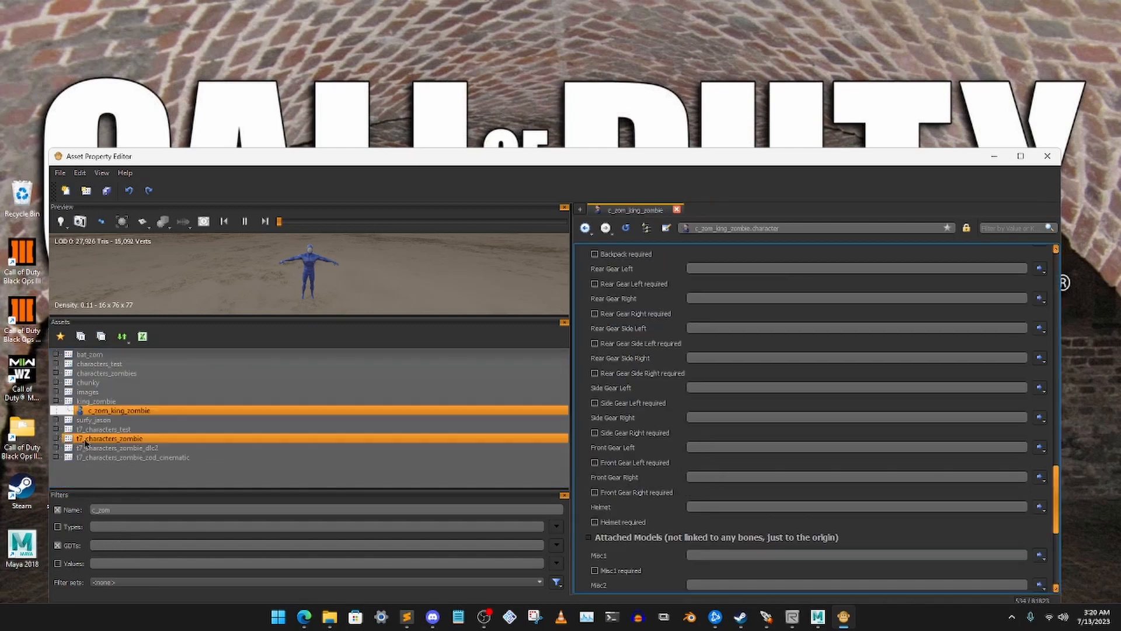
# Expand the t7_characters_zombie GDT, open c_zom_der_zombie1 and look through its body, head, hat and damage models
pyautogui.click(57, 402)
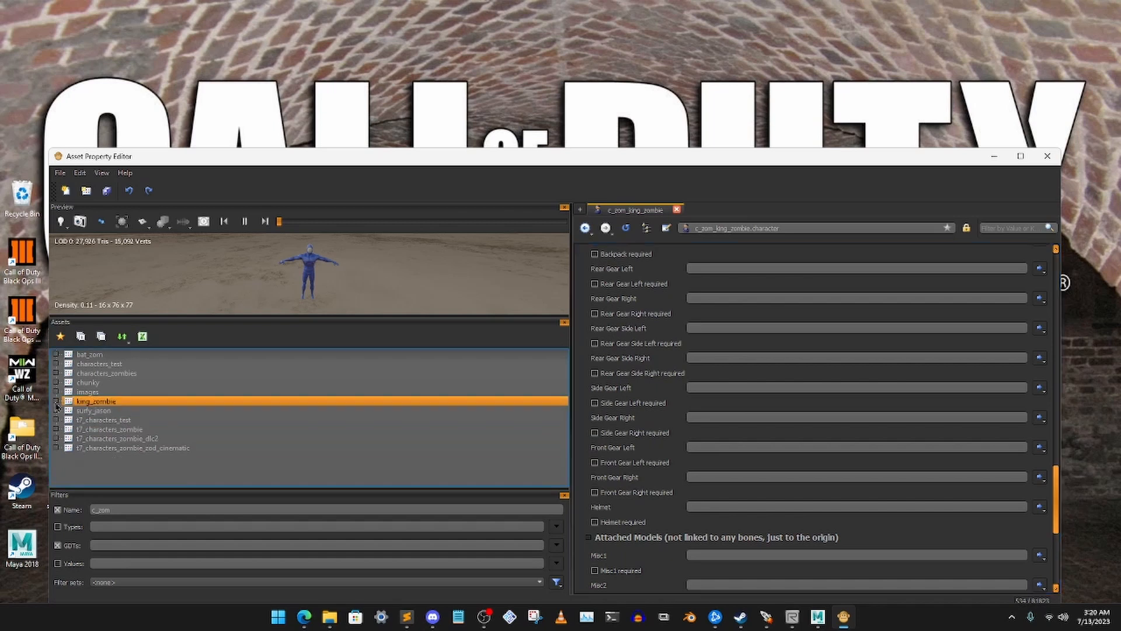
pyautogui.click(57, 430)
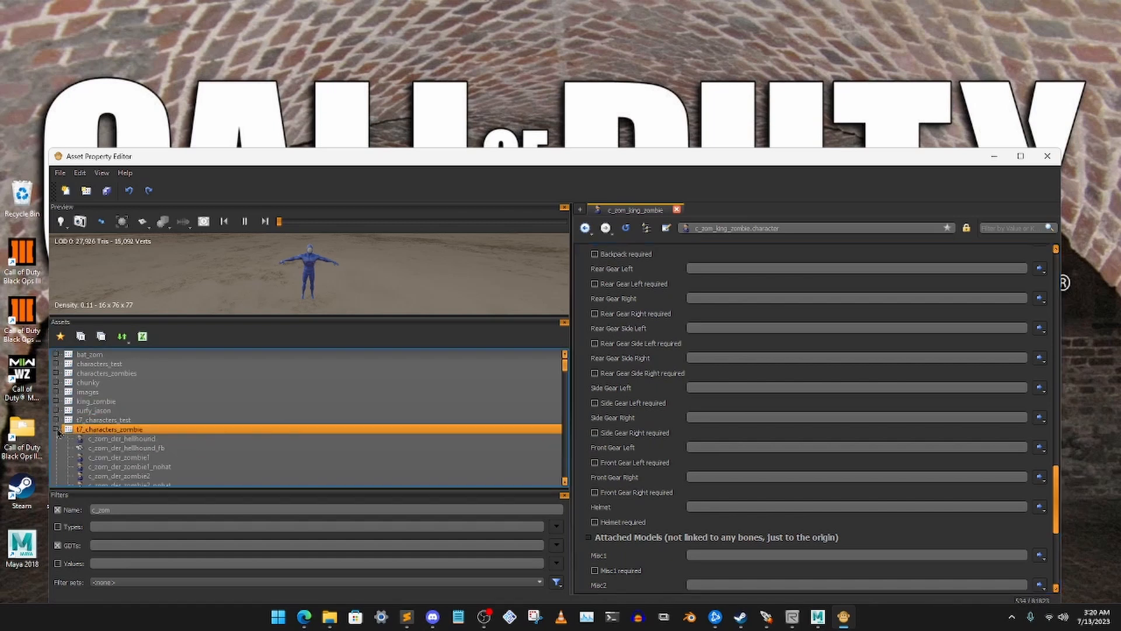
pyautogui.scroll(-1, 167, 434)
pyautogui.click(167, 434)
pyautogui.doubleClick(146, 430)
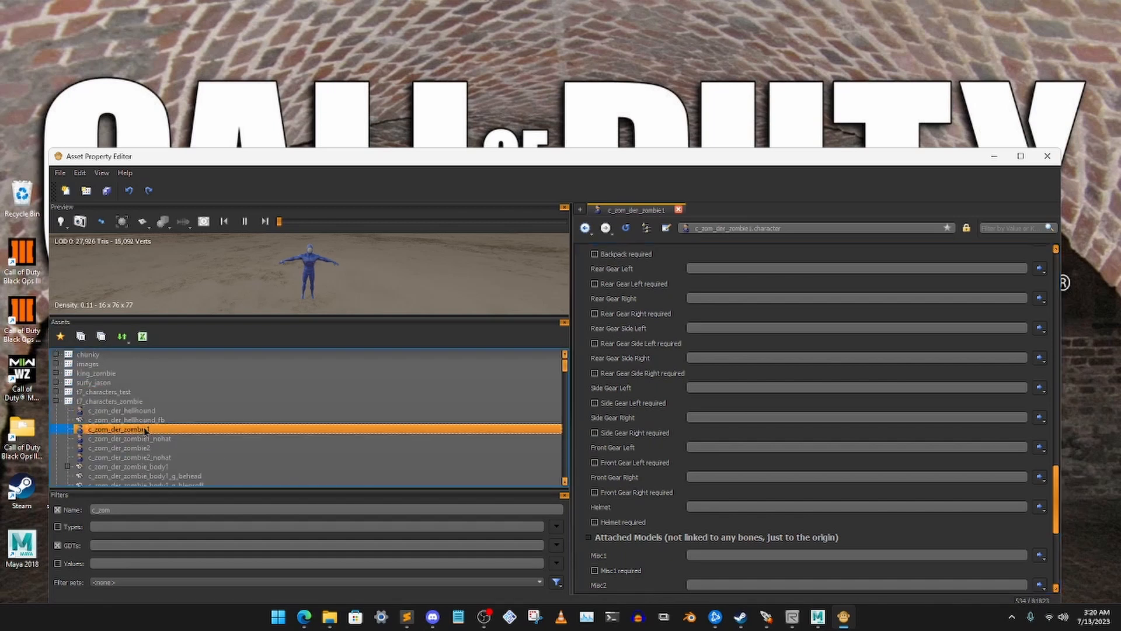
pyautogui.scroll(10, 642, 411)
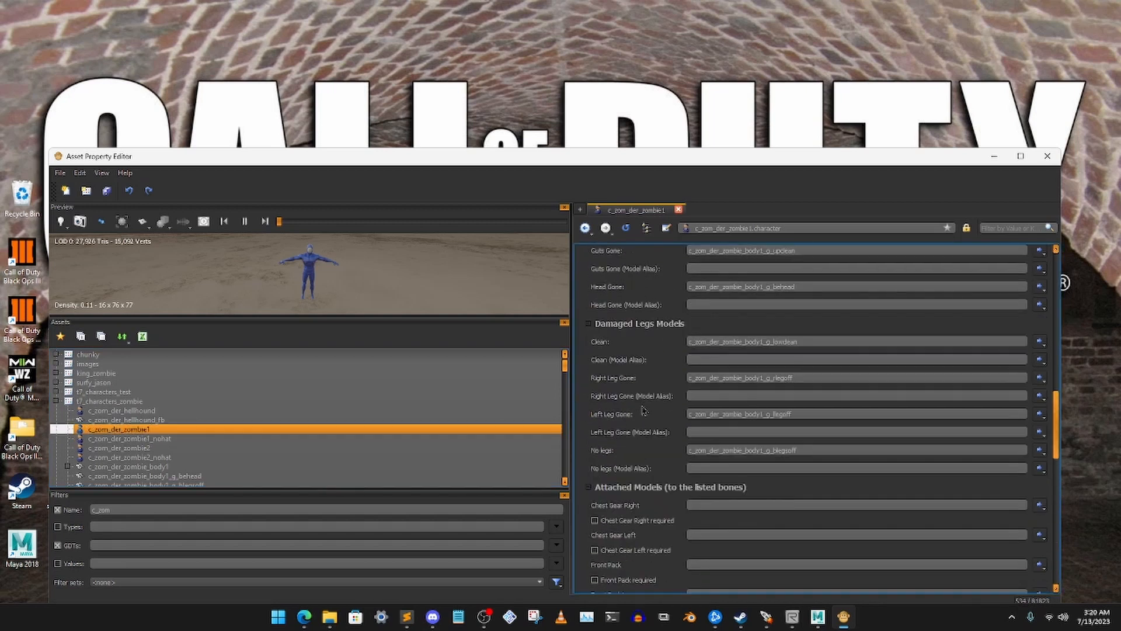
pyautogui.scroll(10, 642, 412)
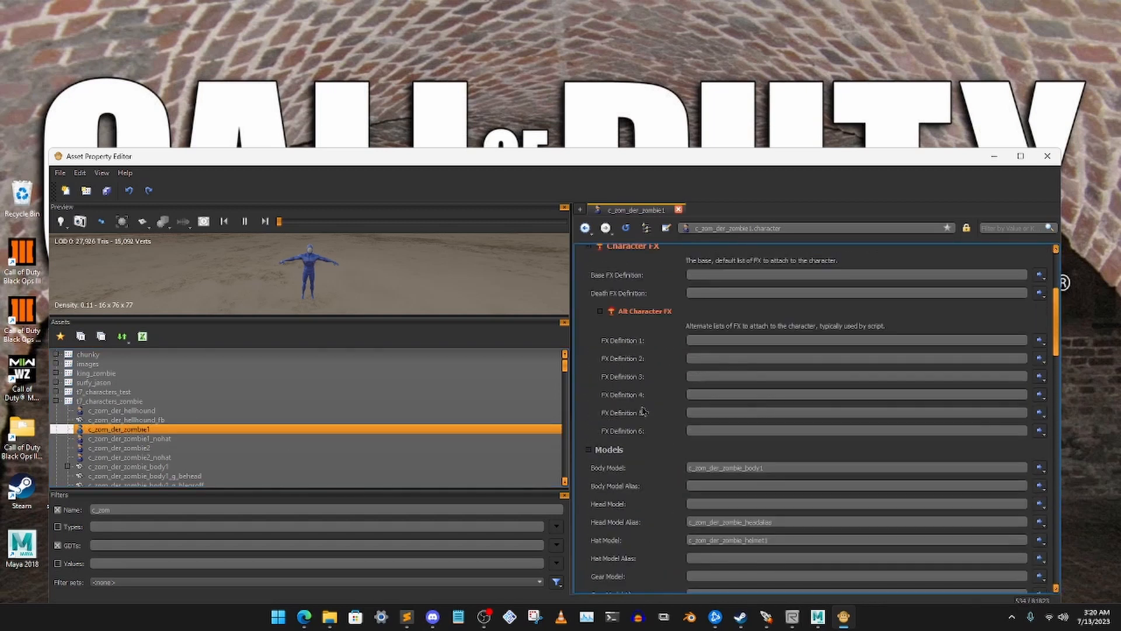
pyautogui.scroll(2, 644, 411)
pyautogui.scroll(-6, 644, 411)
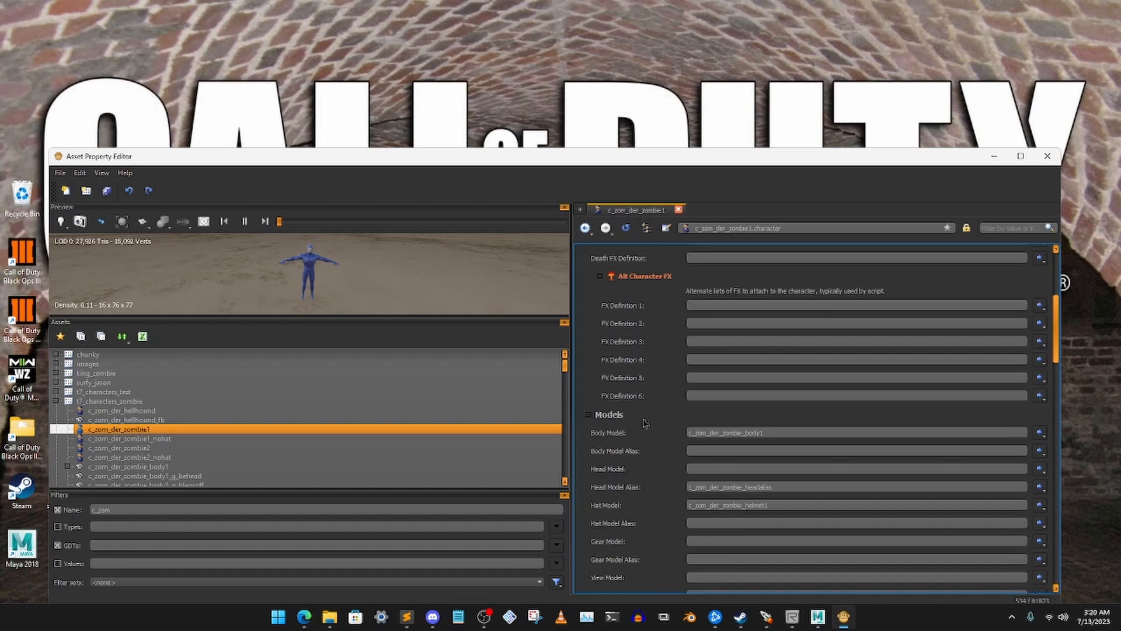
# Copy the c_zom_der_zombie1 character asset from the t7_characters_zombie GDT
pyautogui.click(141, 466)
pyautogui.click(103, 430)
pyautogui.rightClick(136, 434)
pyautogui.click(181, 515)
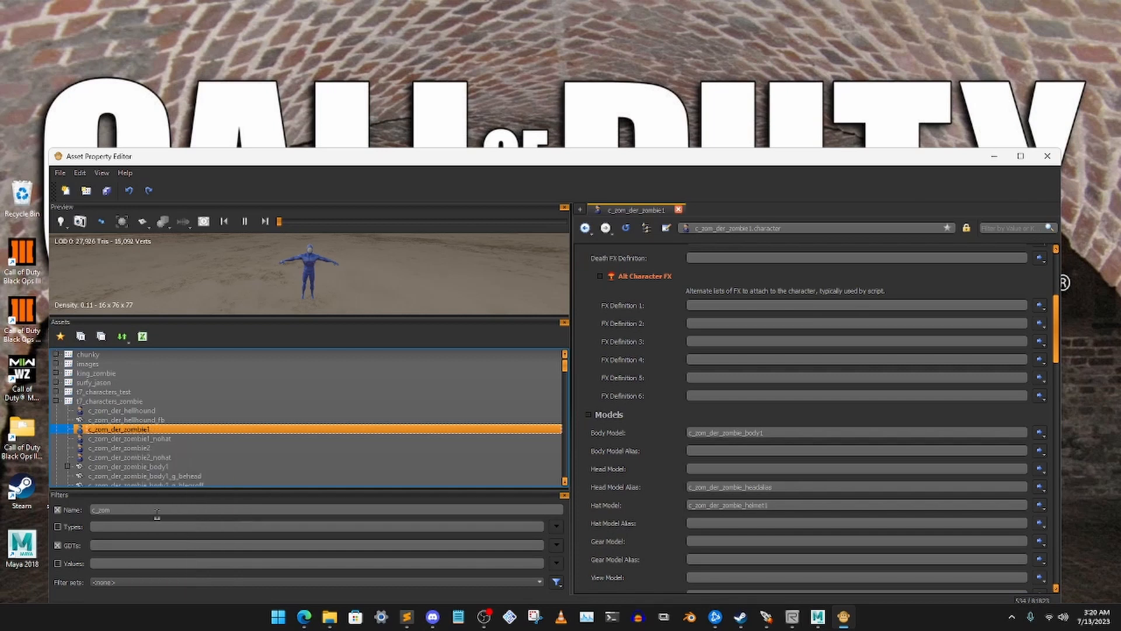
# Clear the asset name filter and filter the GDTs by "fall_guy"
pyautogui.moveTo(147, 511); pyautogui.dragTo(43, 505)
pyautogui.press('BackSpace')
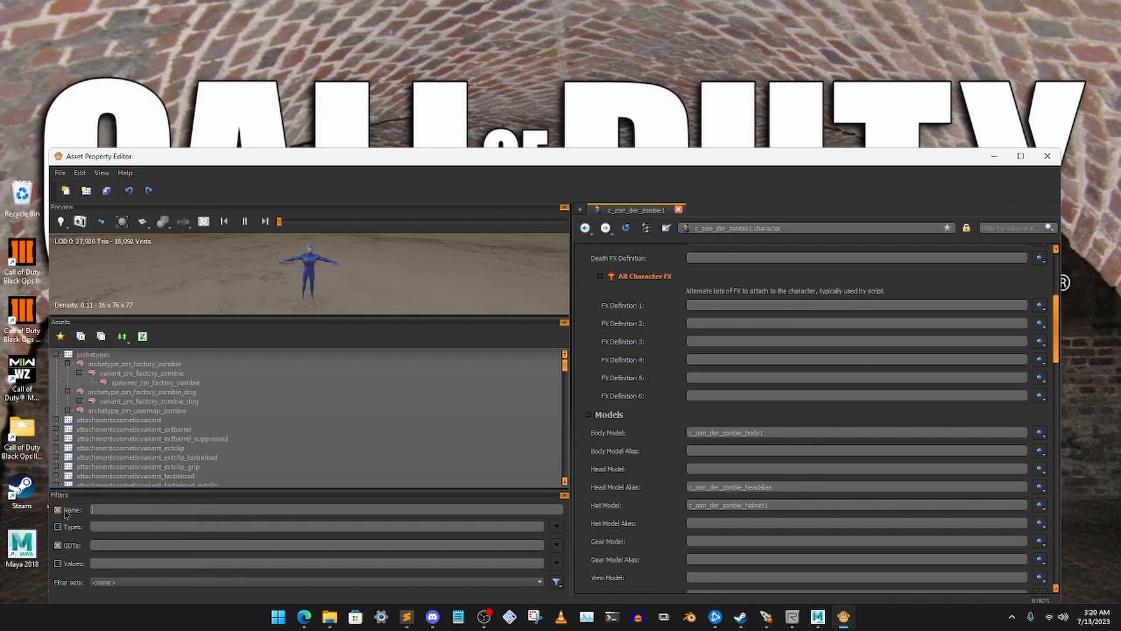
pyautogui.click(136, 546)
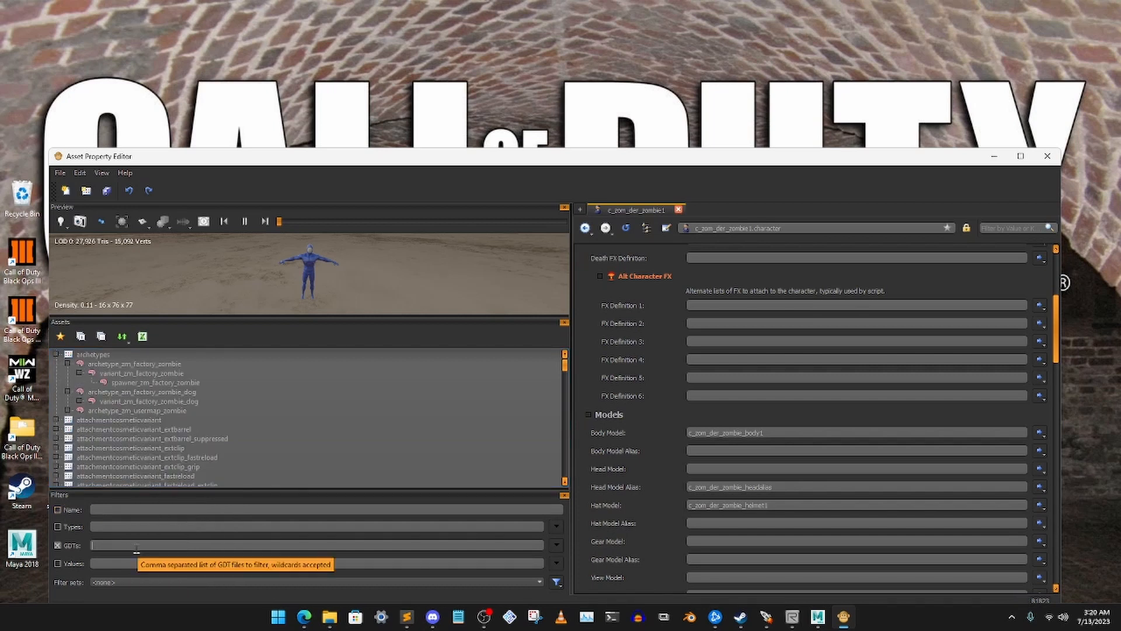
pyautogui.write('fall_')
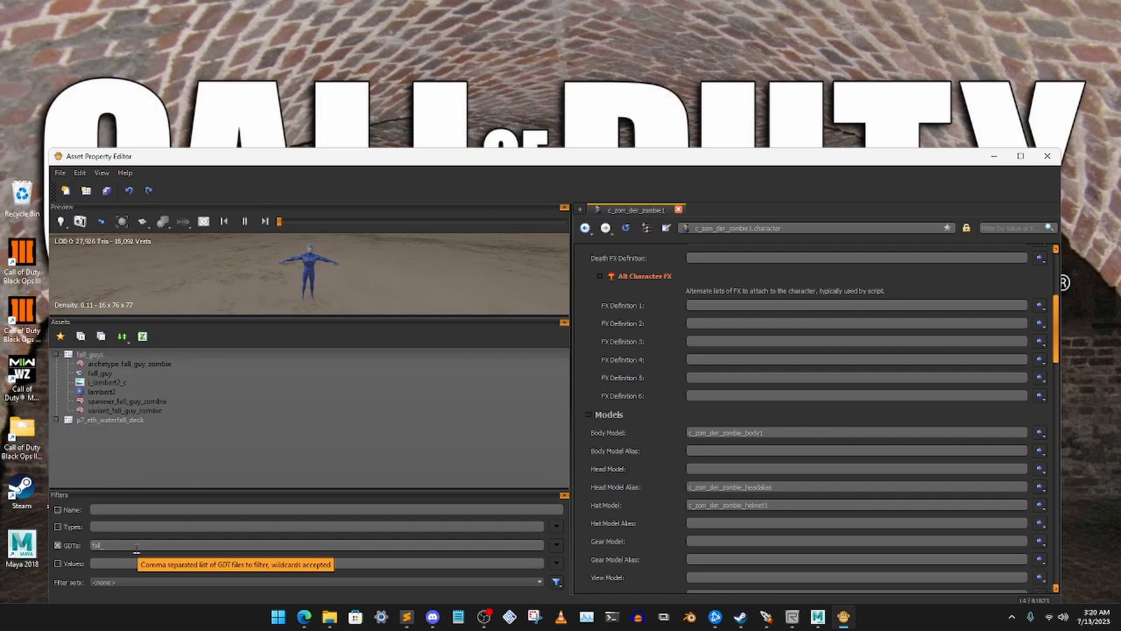
pyautogui.write('guy')
# Paste the copied character asset into the fall_guys GDT as c_zom_fallguy_zombie
pyautogui.click(94, 354)
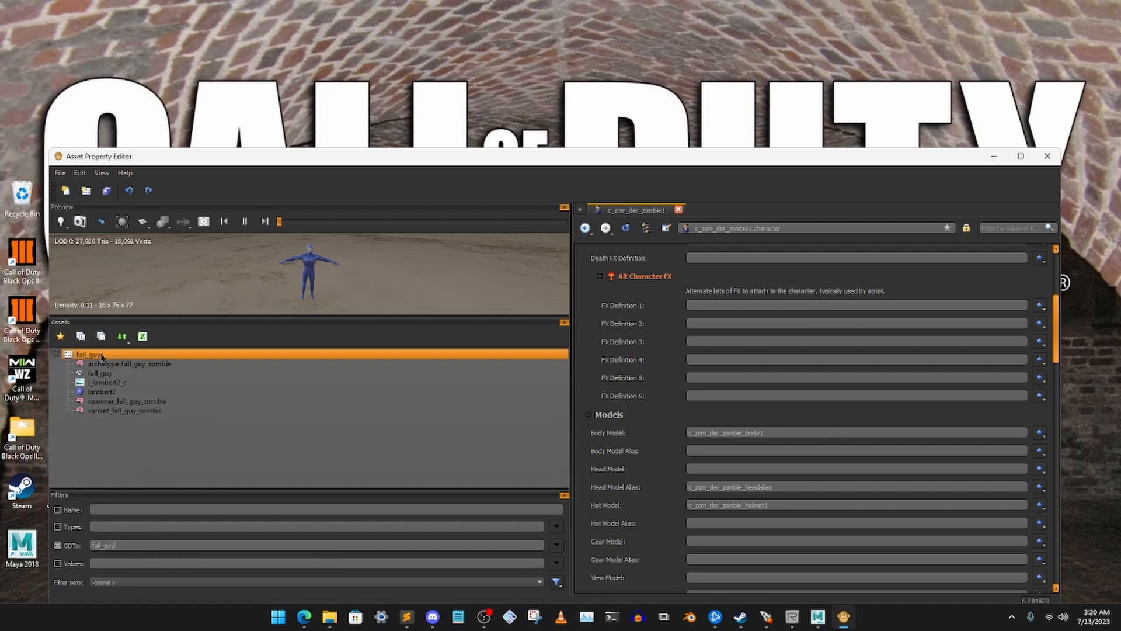
pyautogui.rightClick(101, 354)
pyautogui.click(128, 414)
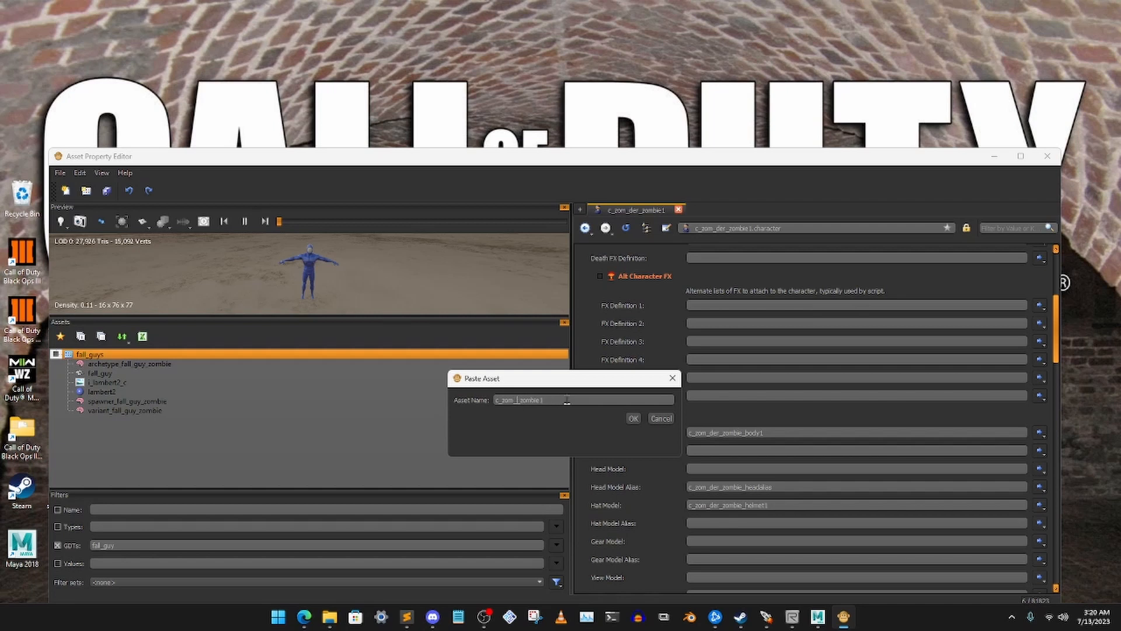
pyautogui.write('guy')
pyautogui.click(633, 418)
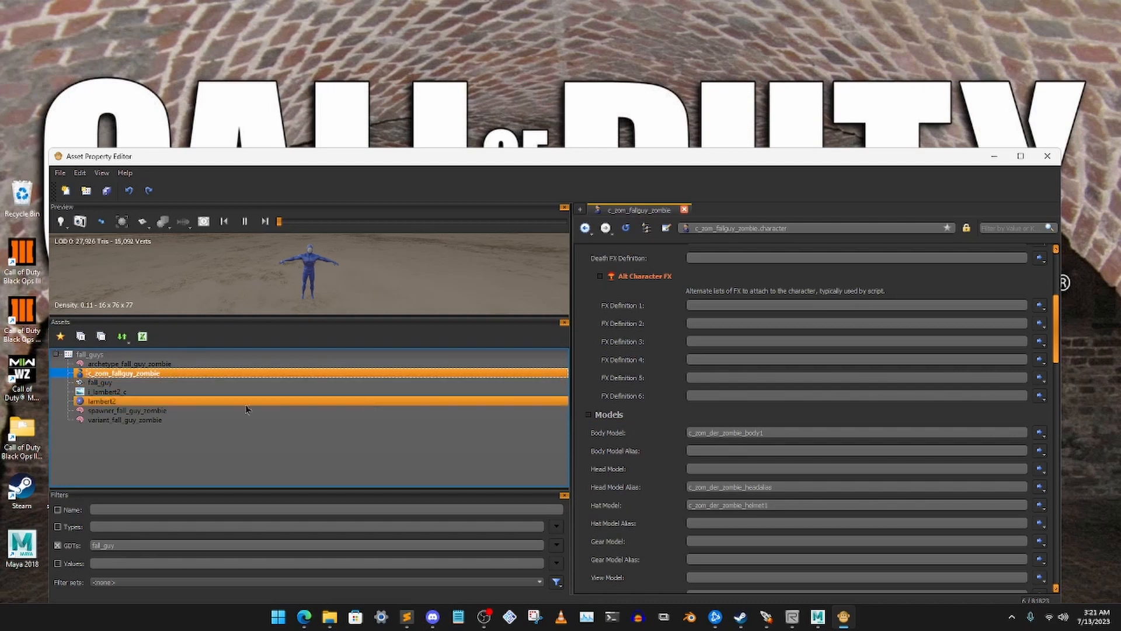
# Clear the Hat Model and Head Model Alias of c_zom_fallguy_zombie
pyautogui.scroll(4, 722, 354)
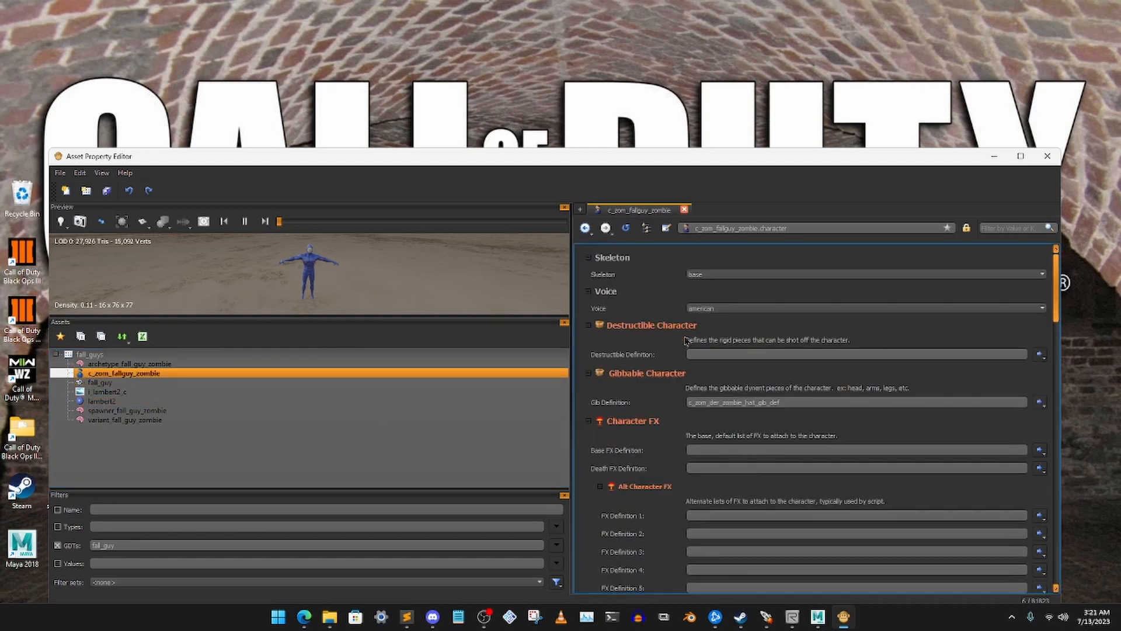
pyautogui.scroll(-5, 679, 405)
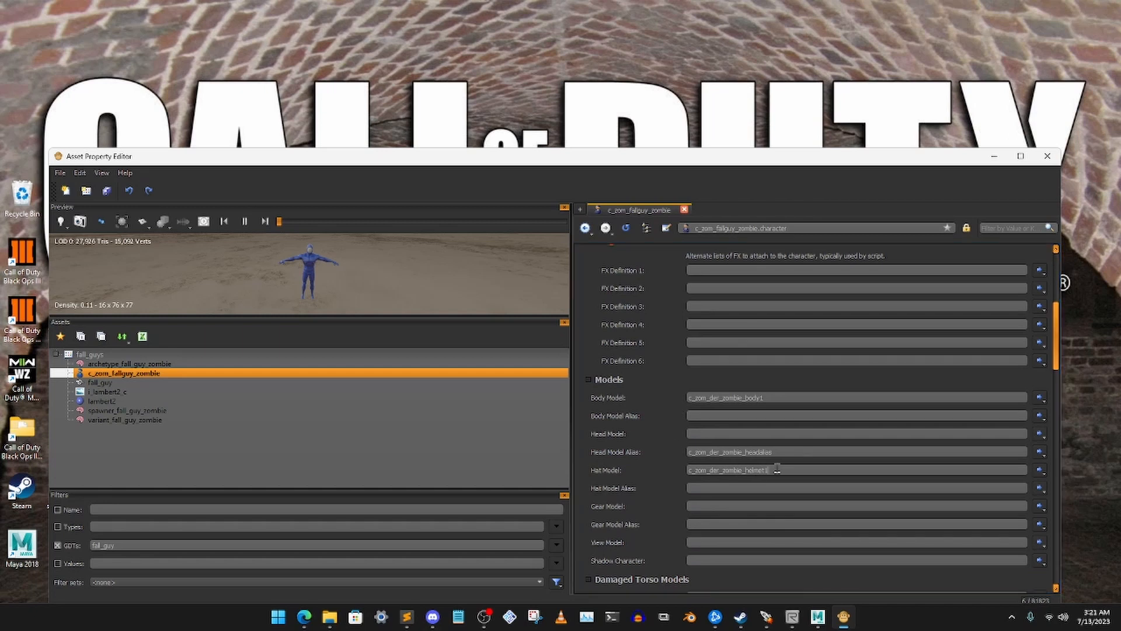
pyautogui.doubleClick(770, 468)
pyautogui.press('BackSpace')
pyautogui.doubleClick(794, 452)
pyautogui.press('BackSpace')
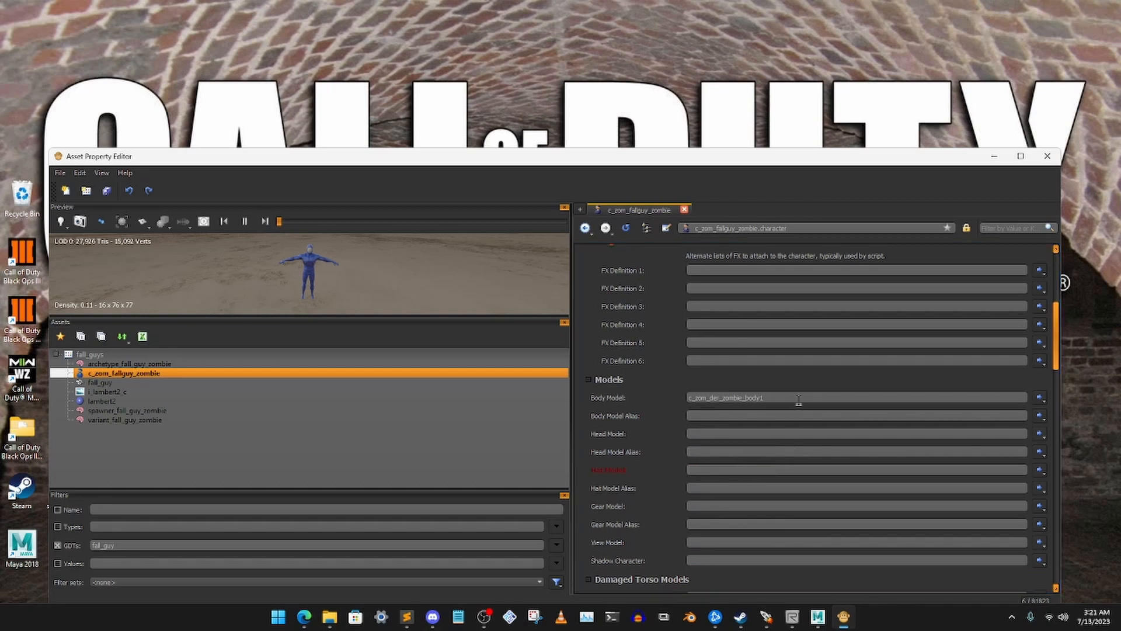
# Set the Body Model of c_zom_fallguy_zombie to fall_guy
pyautogui.doubleClick(724, 398)
pyautogui.press('BackSpace')
pyautogui.write('fa')
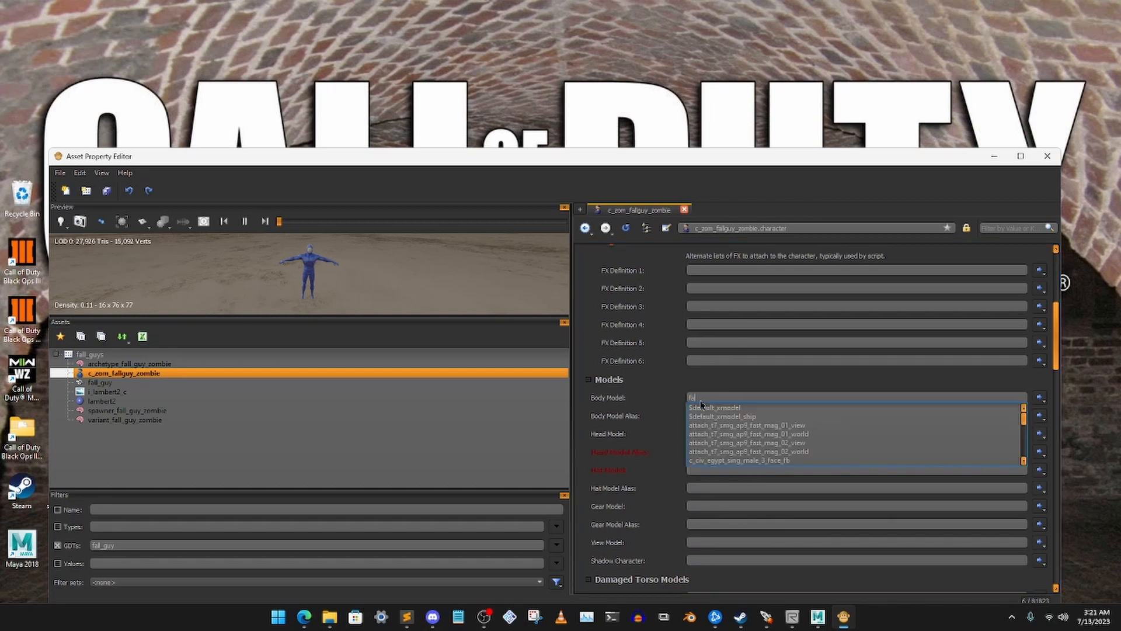
pyautogui.write('ll_')
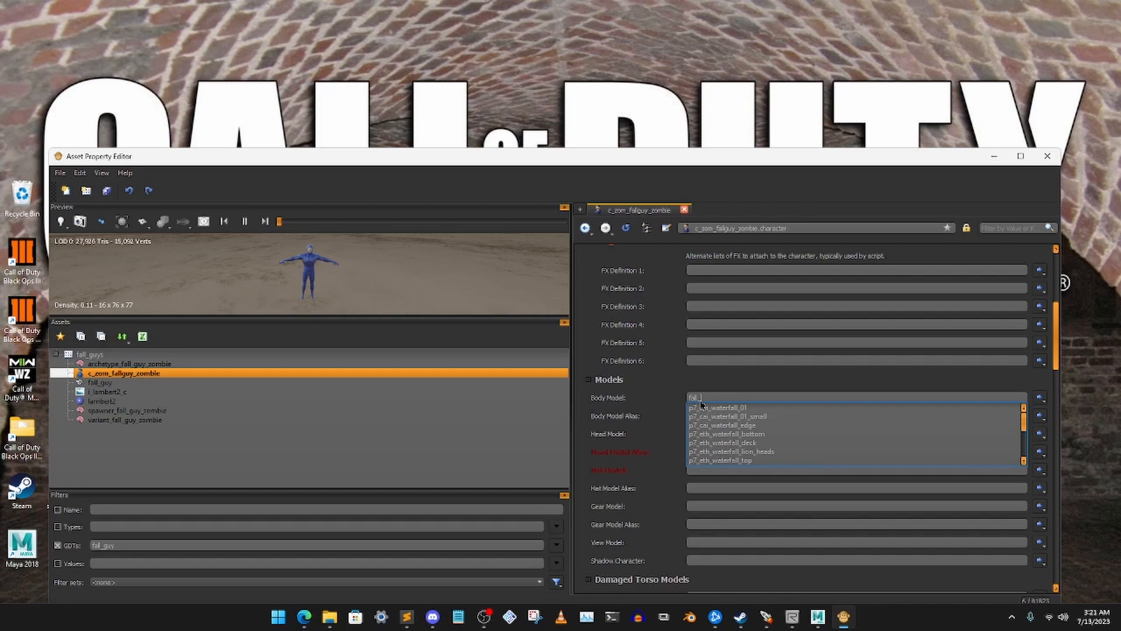
pyautogui.write('g')
pyautogui.click(736, 406)
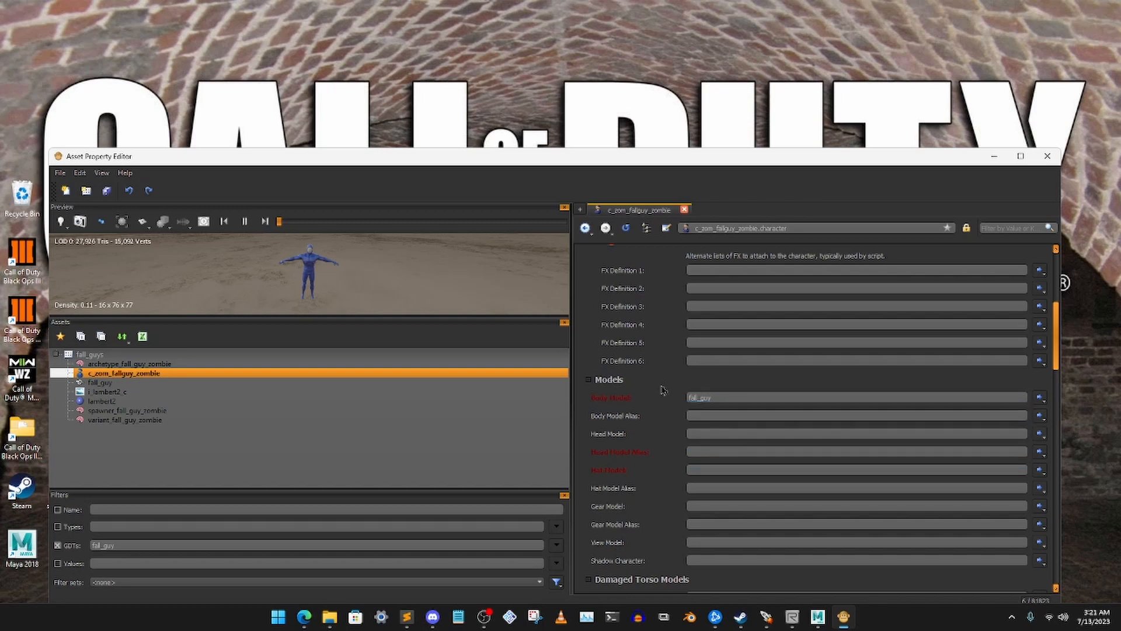
# Clear the No legs, Left Leg Gone, Right Leg Gone and Clean entries in the Damaged Legs Models
pyautogui.scroll(-10, 754, 416)
pyautogui.scroll(1, 754, 417)
pyautogui.moveTo(839, 409); pyautogui.dragTo(645, 421)
pyautogui.press('BackSpace')
pyautogui.scroll(2, 781, 408)
pyautogui.moveTo(792, 440); pyautogui.dragTo(666, 441)
pyautogui.press('BackSpace')
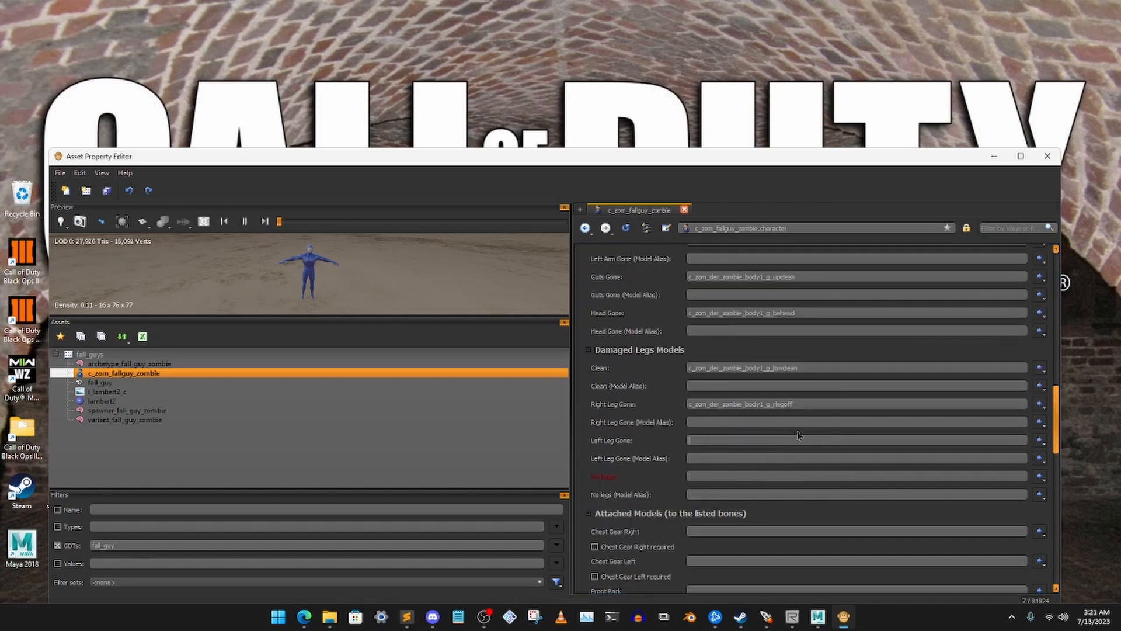
pyautogui.moveTo(811, 407); pyautogui.dragTo(660, 407)
pyautogui.press('BackSpace')
pyautogui.moveTo(822, 368); pyautogui.dragTo(634, 368)
pyautogui.press('BackSpace')
# Clear the Head Gone, Guts Gone, Left Arm Gone, Right Arm Gone and Clean entries in the Damaged Torso Models
pyautogui.scroll(2, 794, 386)
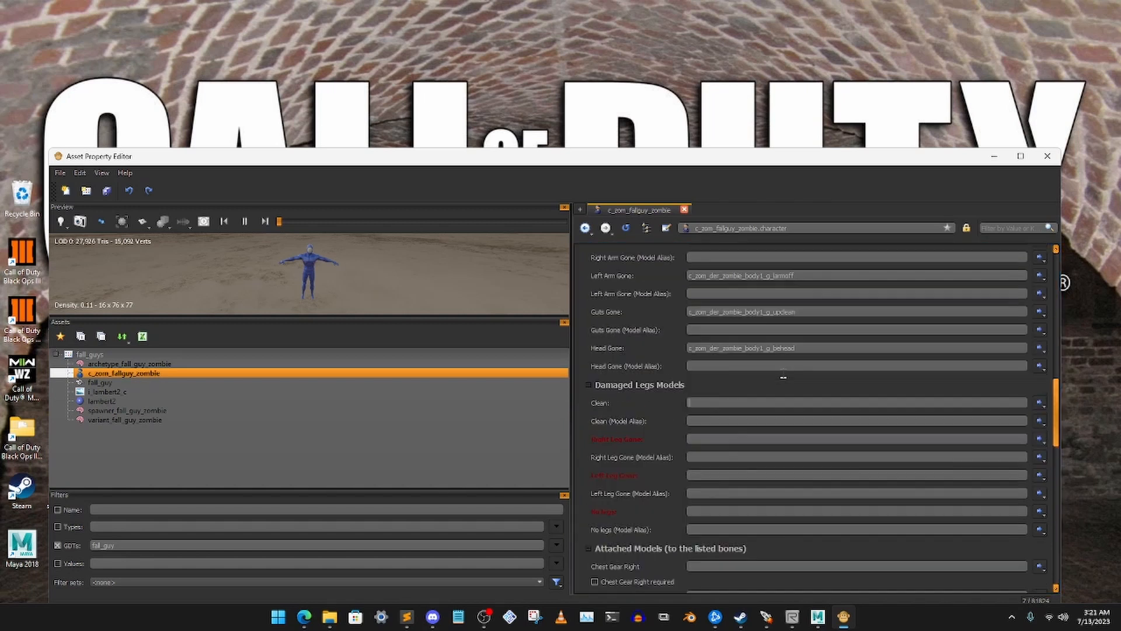
pyautogui.moveTo(805, 413); pyautogui.dragTo(632, 415)
pyautogui.press('BackSpace')
pyautogui.moveTo(817, 383); pyautogui.dragTo(654, 385)
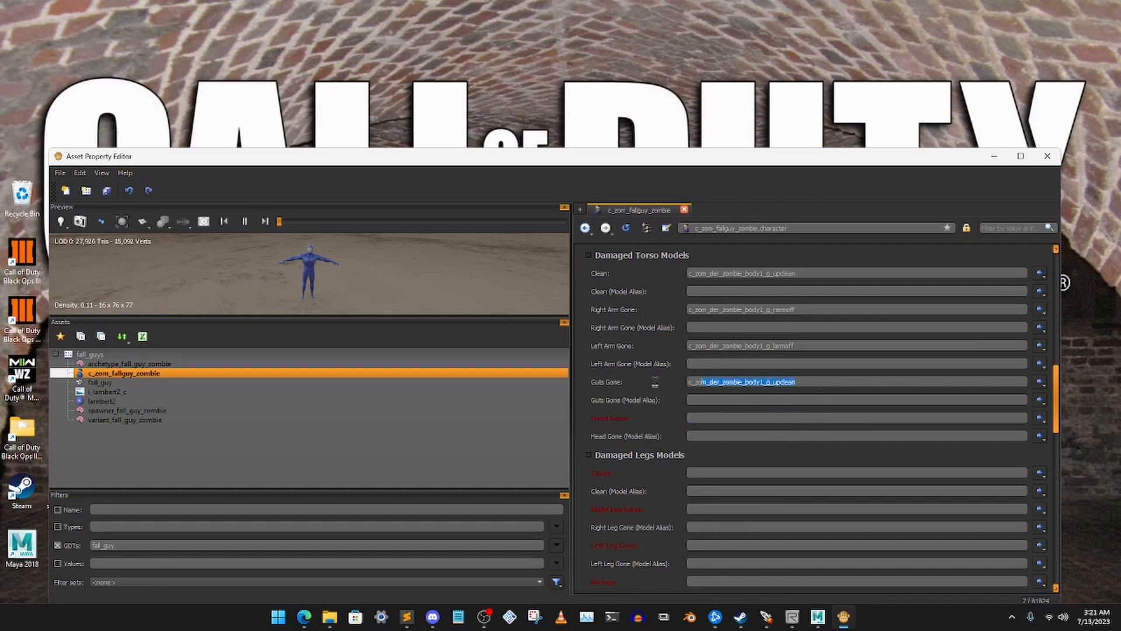
pyautogui.press('BackSpace')
pyautogui.scroll(2, 805, 378)
pyautogui.moveTo(820, 449); pyautogui.dragTo(607, 443)
pyautogui.press('BackSpace')
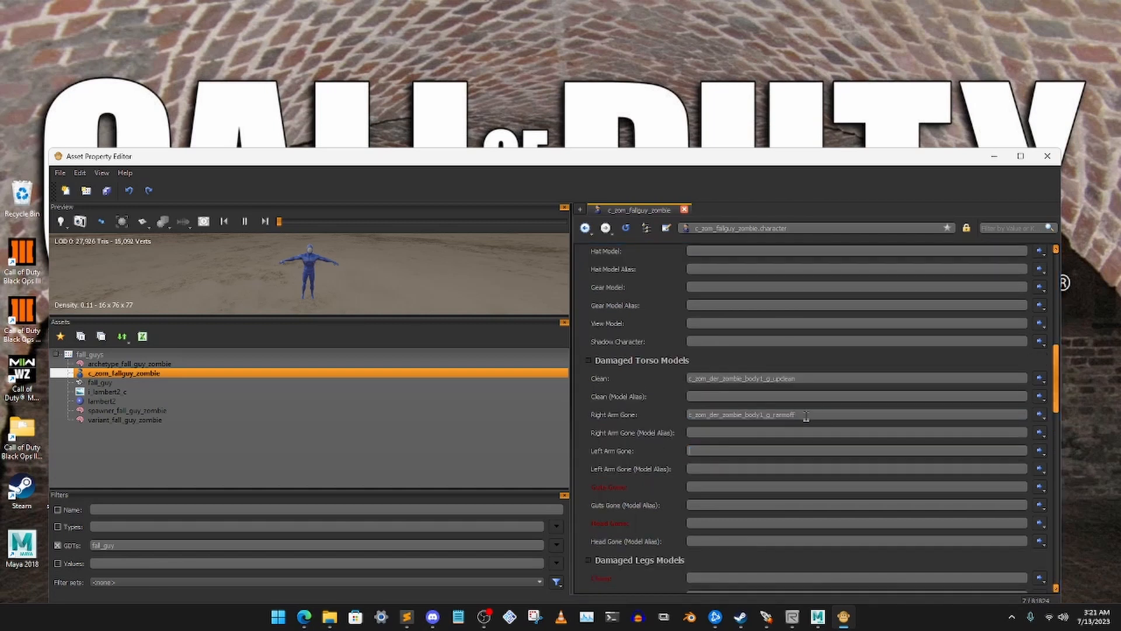
pyautogui.moveTo(807, 415); pyautogui.dragTo(625, 414)
pyautogui.press('BackSpace')
pyautogui.moveTo(803, 378); pyautogui.dragTo(654, 368)
pyautogui.press('BackSpace')
pyautogui.scroll(3, 757, 376)
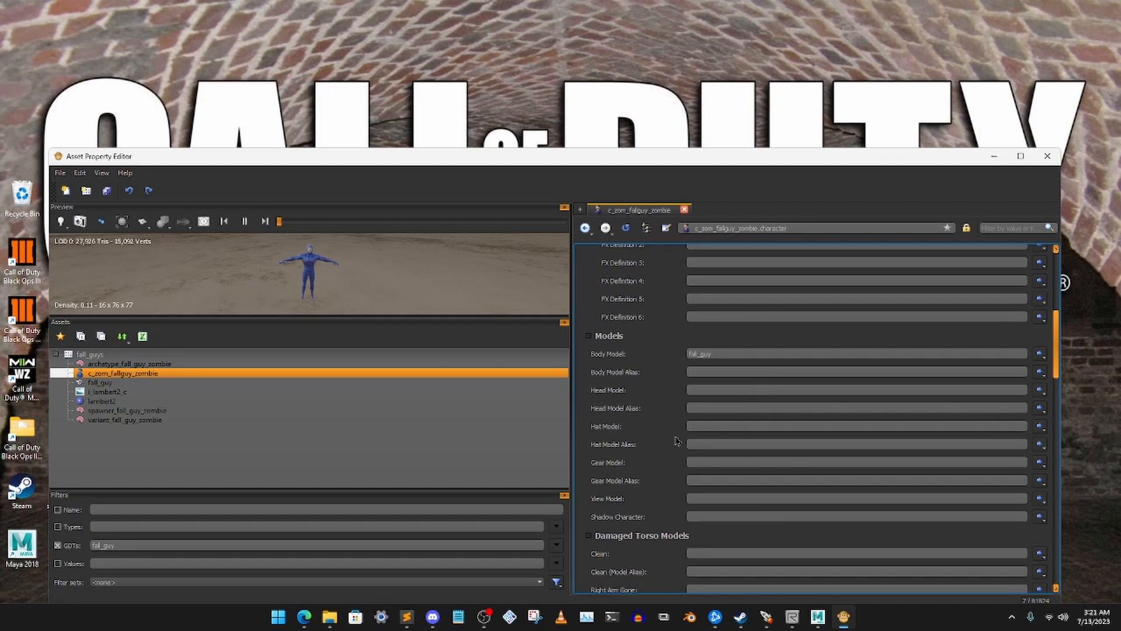
pyautogui.scroll(-6, 677, 440)
pyautogui.scroll(-4, 690, 433)
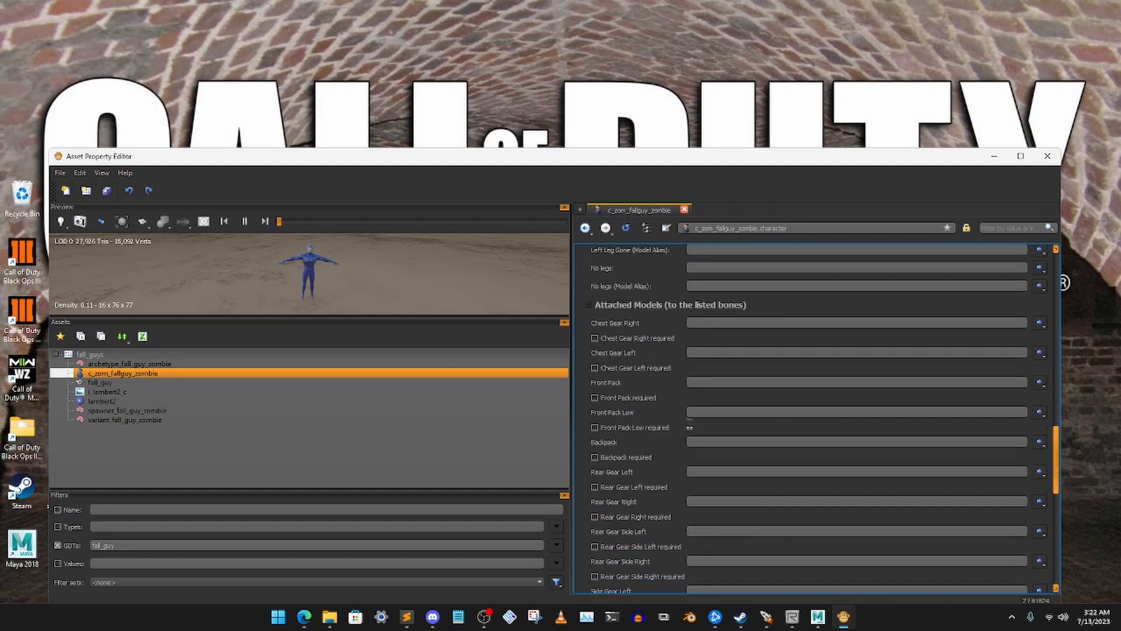
# Set Character 1 of archetype_fall_guy_zombie to c_zom_fallguy_zombie
pyautogui.scroll(12, 689, 429)
pyautogui.scroll(4, 687, 421)
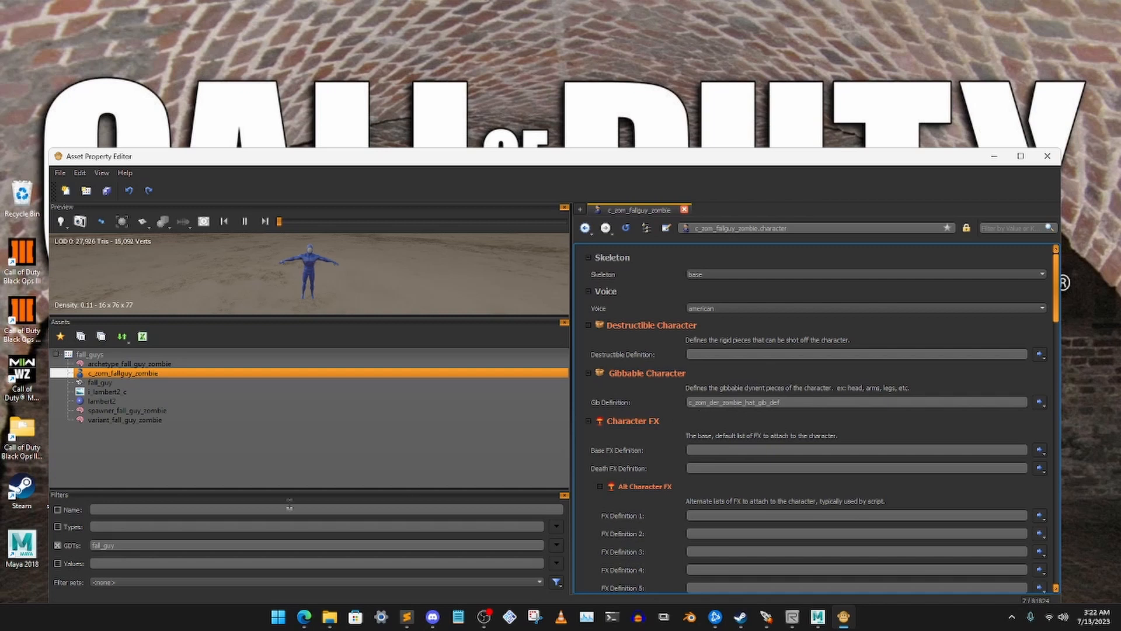
pyautogui.click(143, 364)
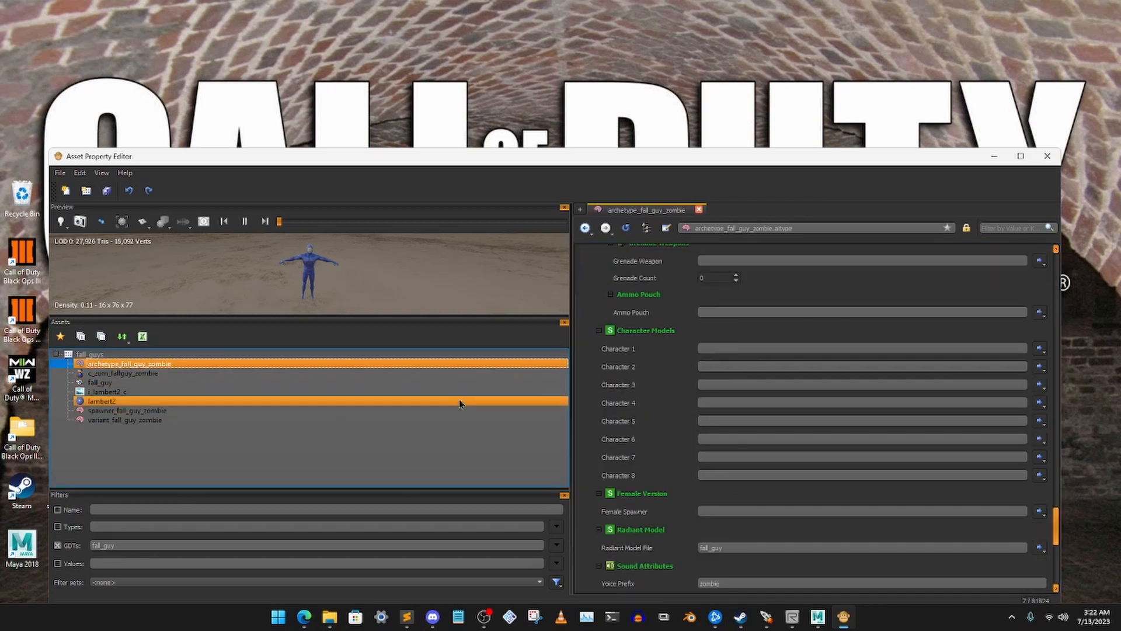
pyautogui.click(715, 349)
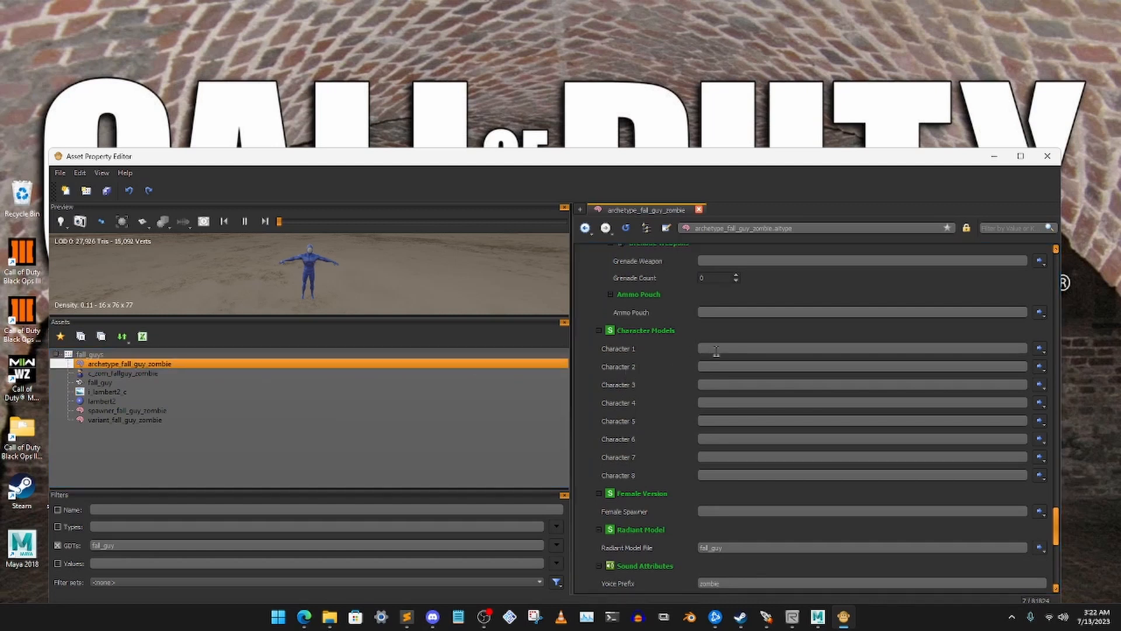
pyautogui.write('c_zom_')
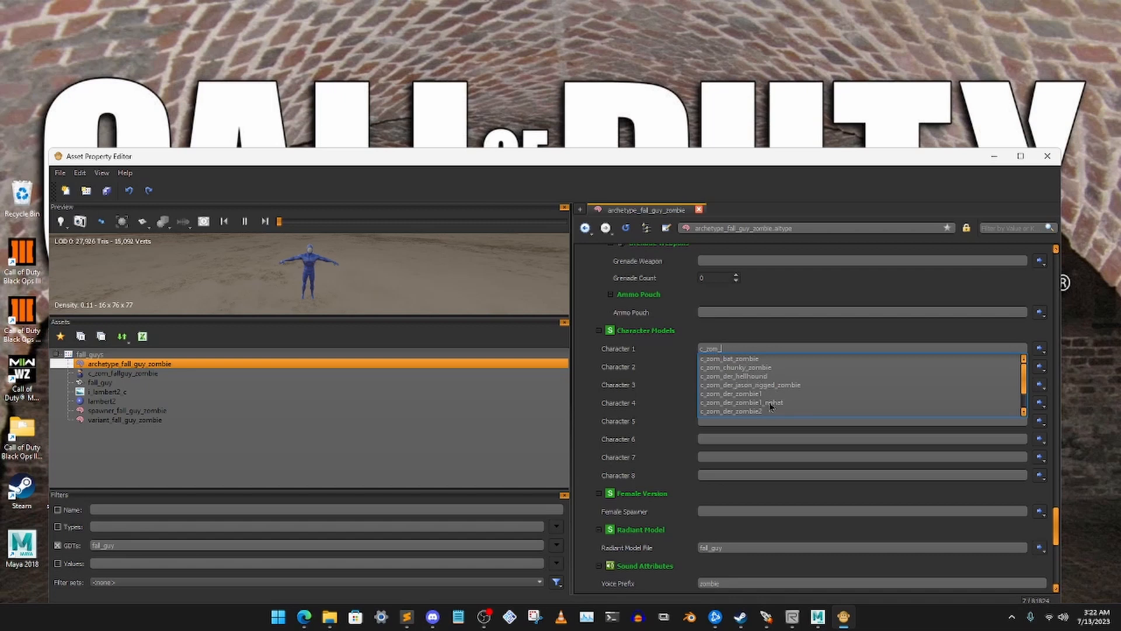
pyautogui.scroll(-1, 771, 407)
pyautogui.click(746, 410)
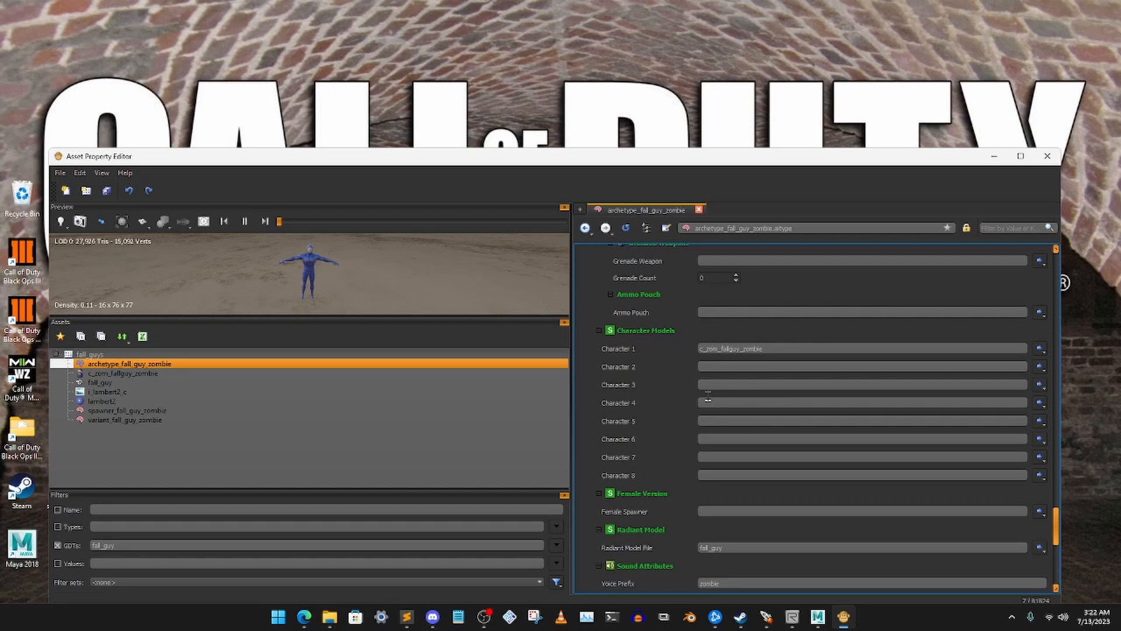
# Review the archetype's health, spawner, animation mapping and behavior attributes in archetype_fall_guy_zombie
pyautogui.scroll(10, 690, 419)
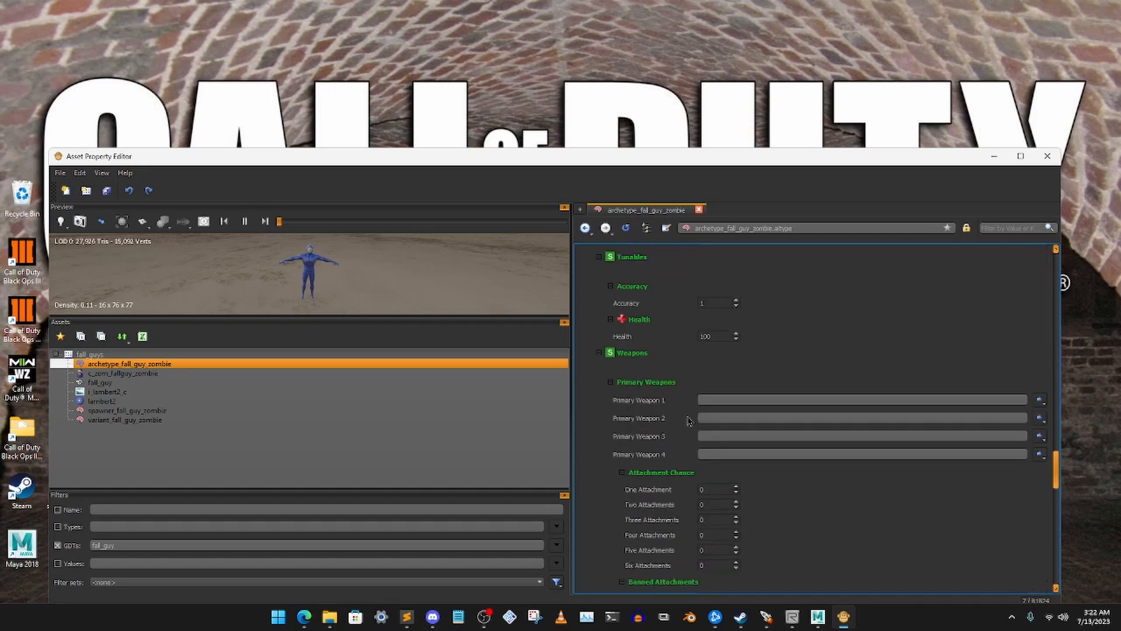
pyautogui.scroll(3, 689, 421)
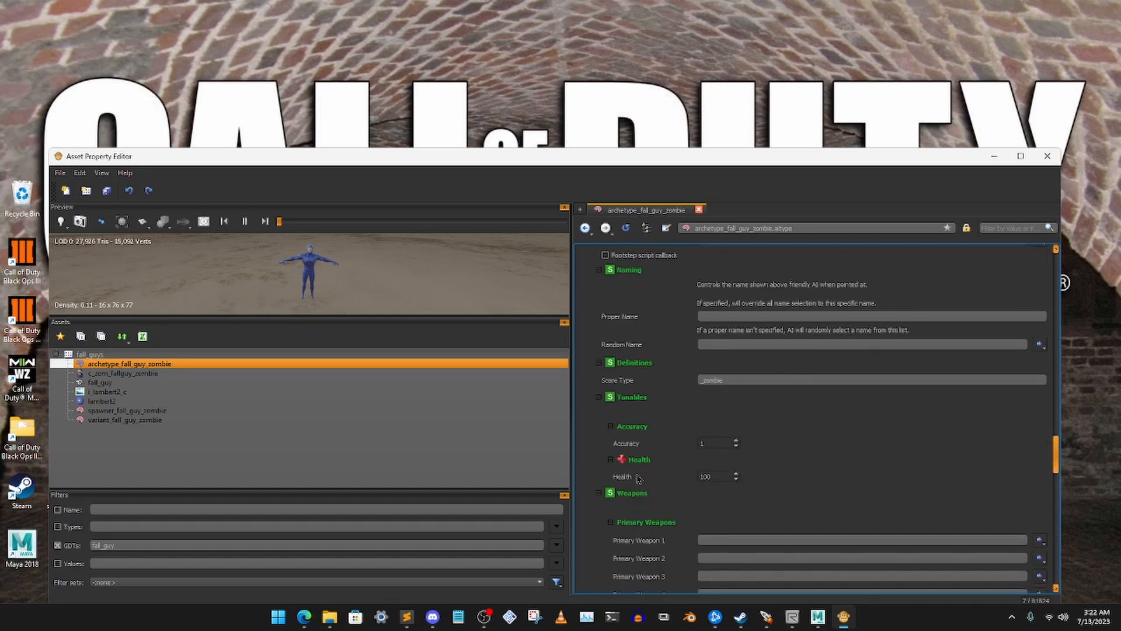
pyautogui.click(736, 475)
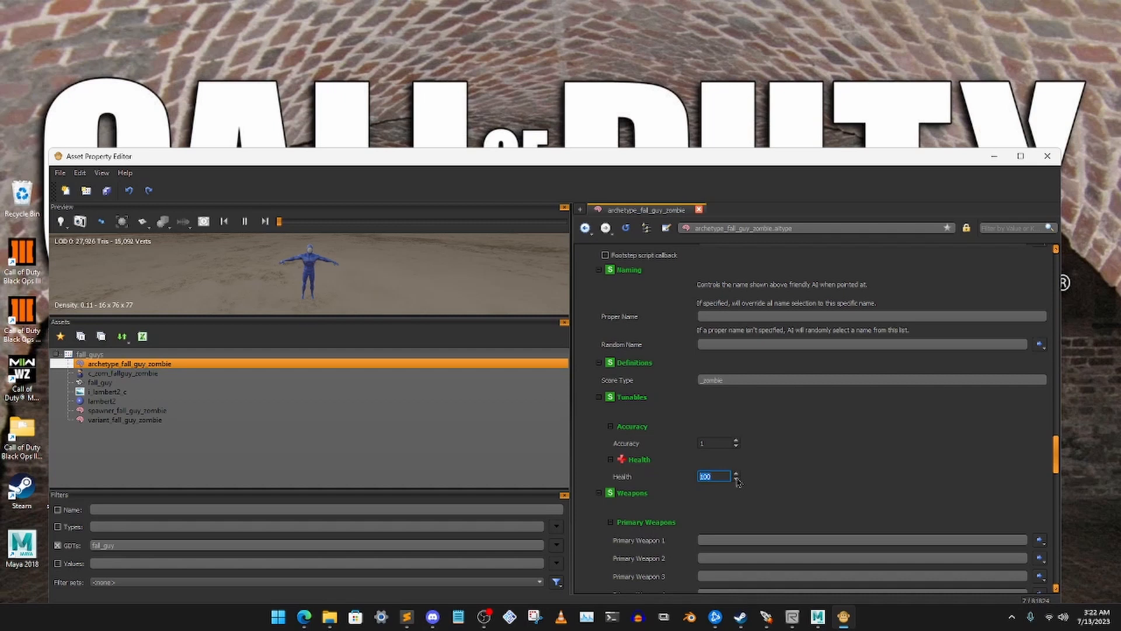
pyautogui.click(779, 470)
pyautogui.scroll(4, 785, 461)
pyautogui.scroll(10, 788, 450)
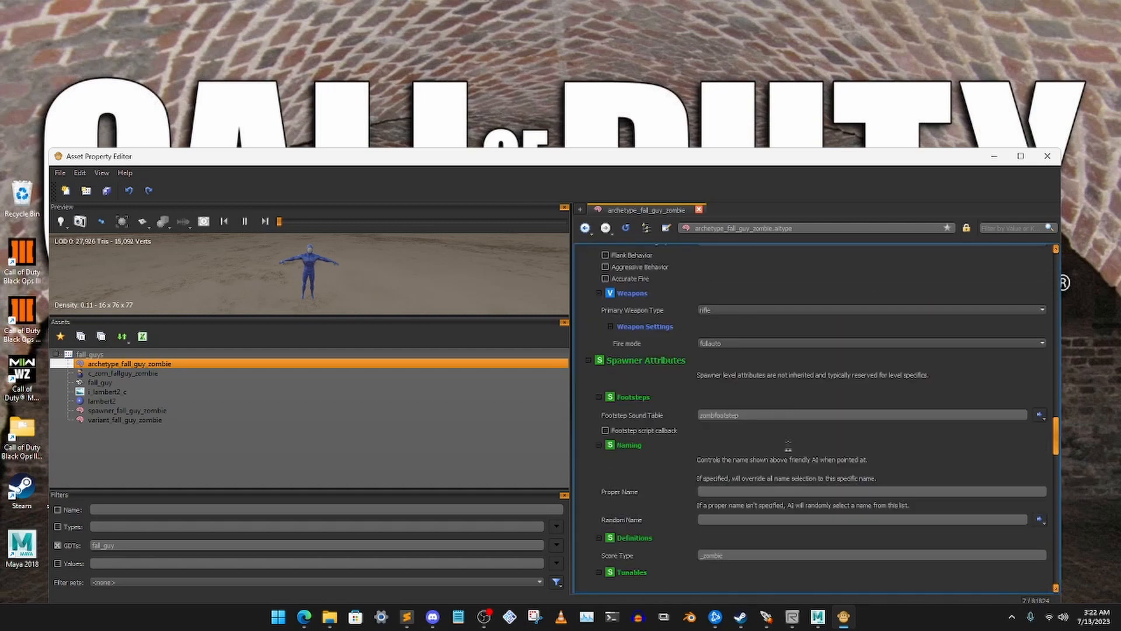
pyautogui.scroll(8, 788, 449)
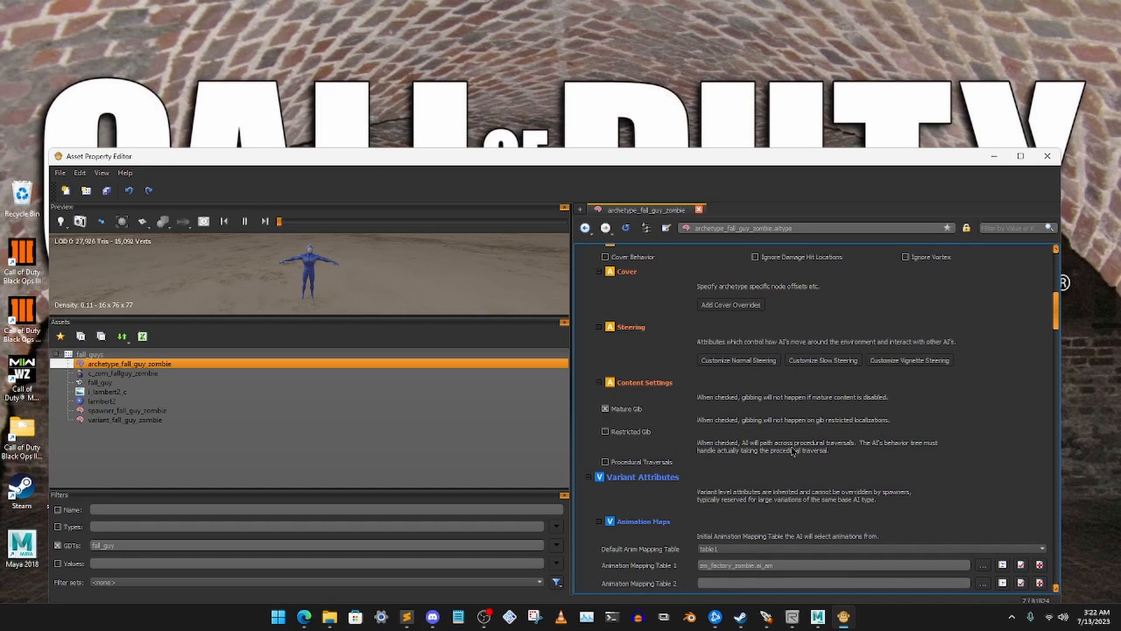
pyautogui.scroll(-3, 793, 451)
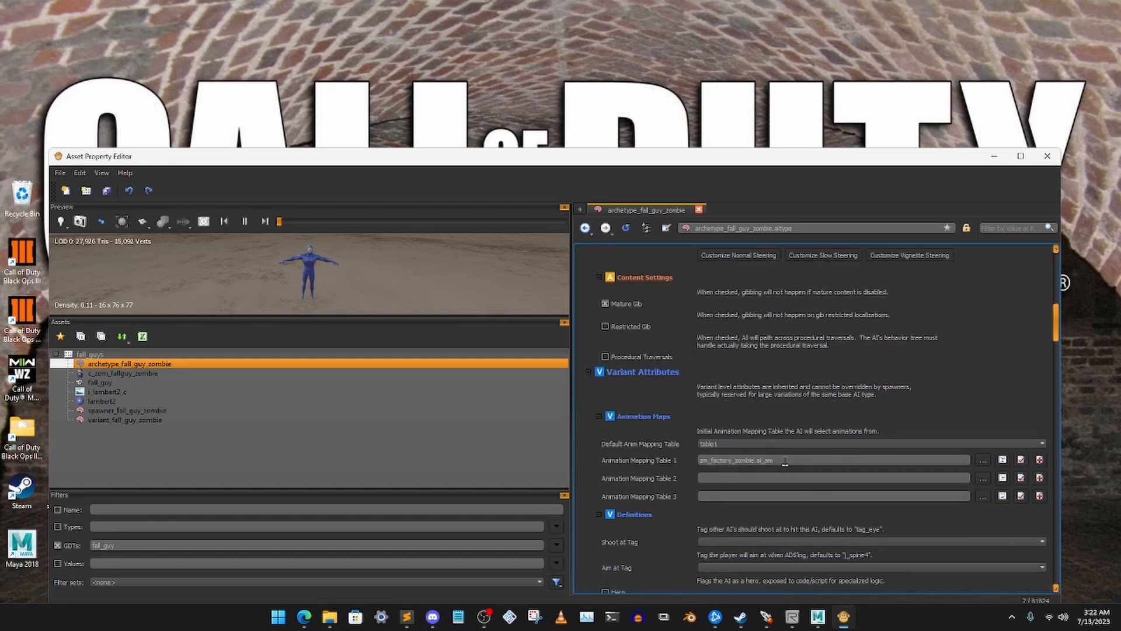
pyautogui.scroll(10, 788, 461)
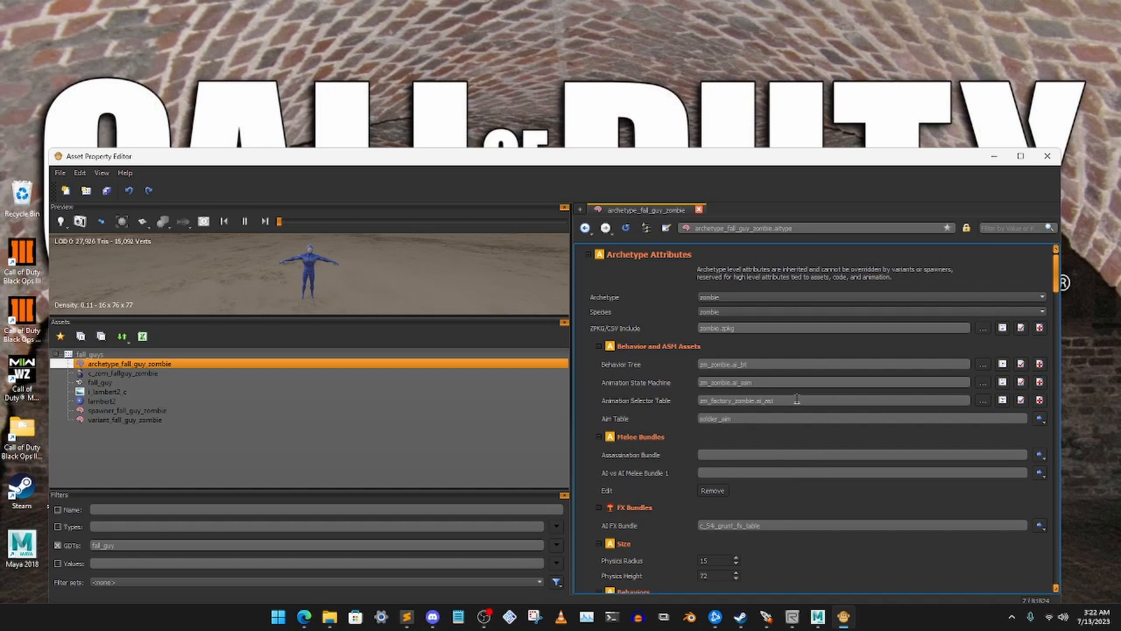
pyautogui.scroll(1, 797, 398)
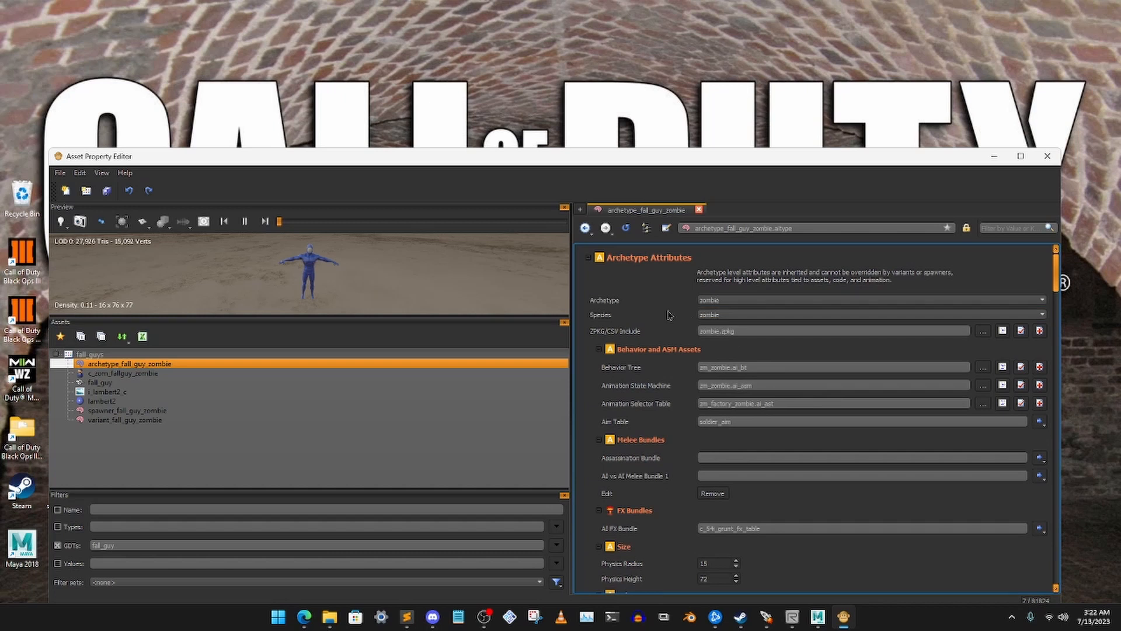
# Clear the Character 4, Character 3 and Character 2 entries in the Character Models of spawner_fall_guy_zombie
pyautogui.click(133, 411)
pyautogui.scroll(-8, 675, 403)
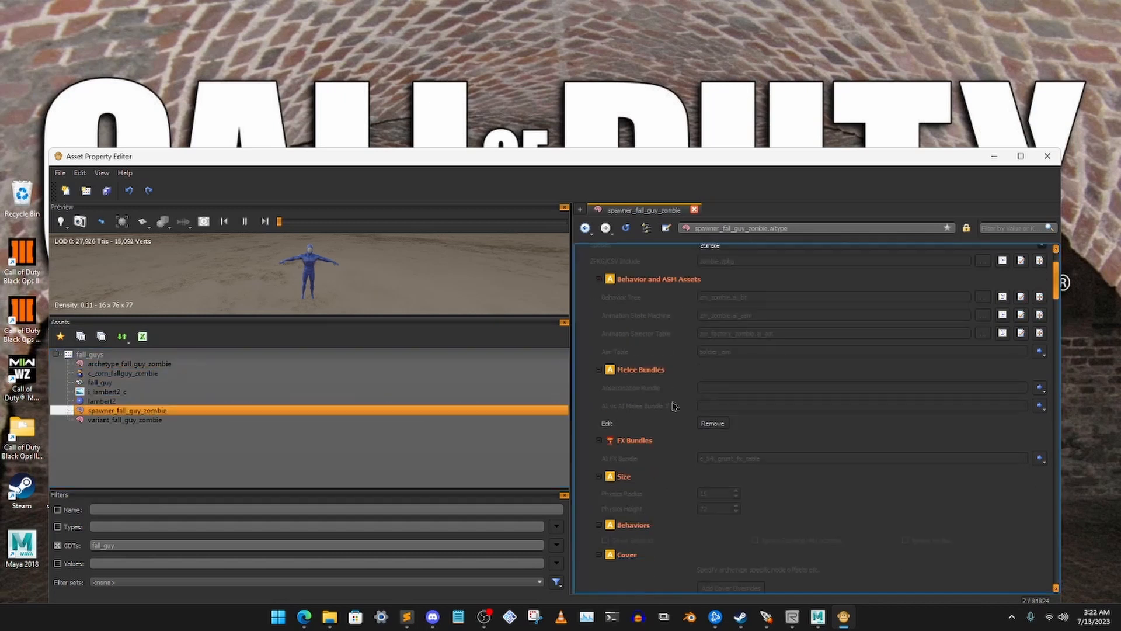
pyautogui.scroll(-15, 676, 403)
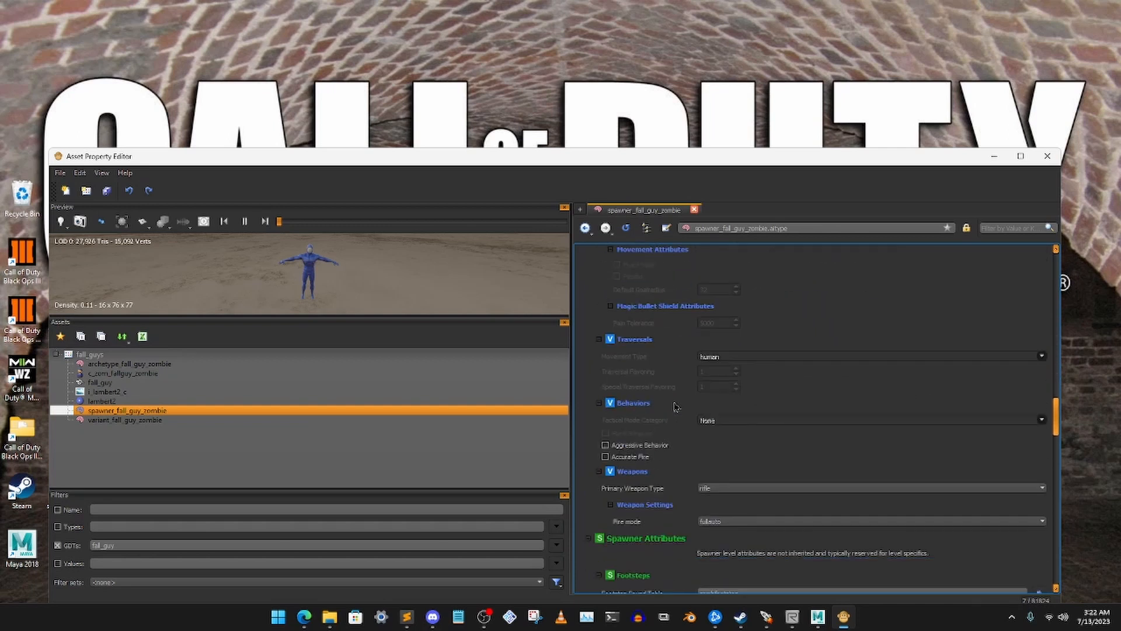
pyautogui.scroll(-8, 675, 405)
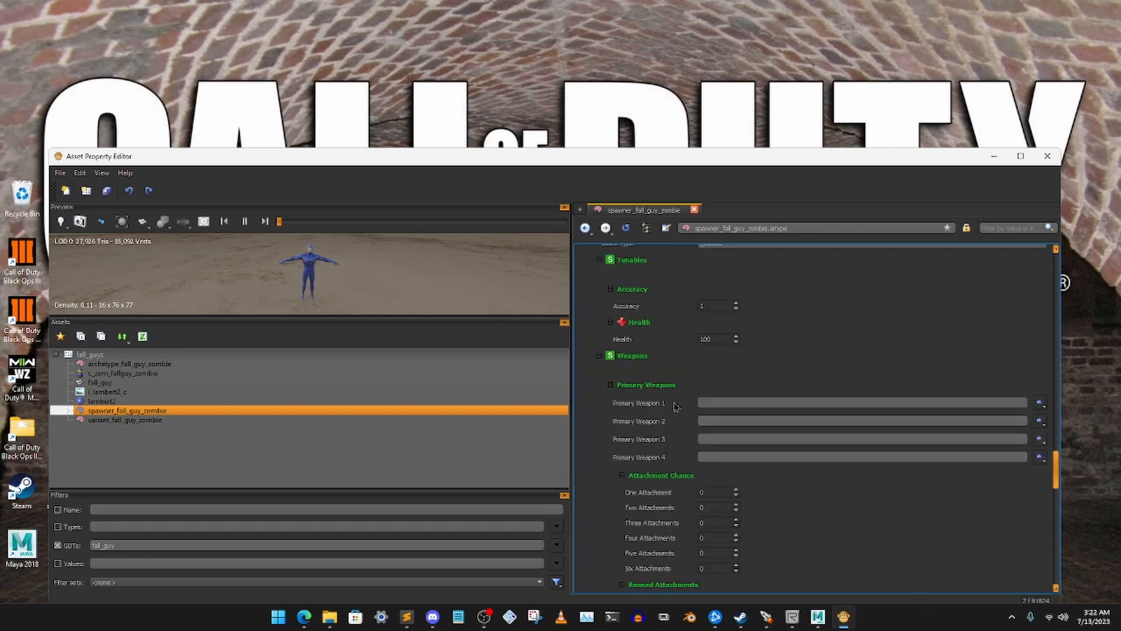
pyautogui.scroll(-12, 667, 411)
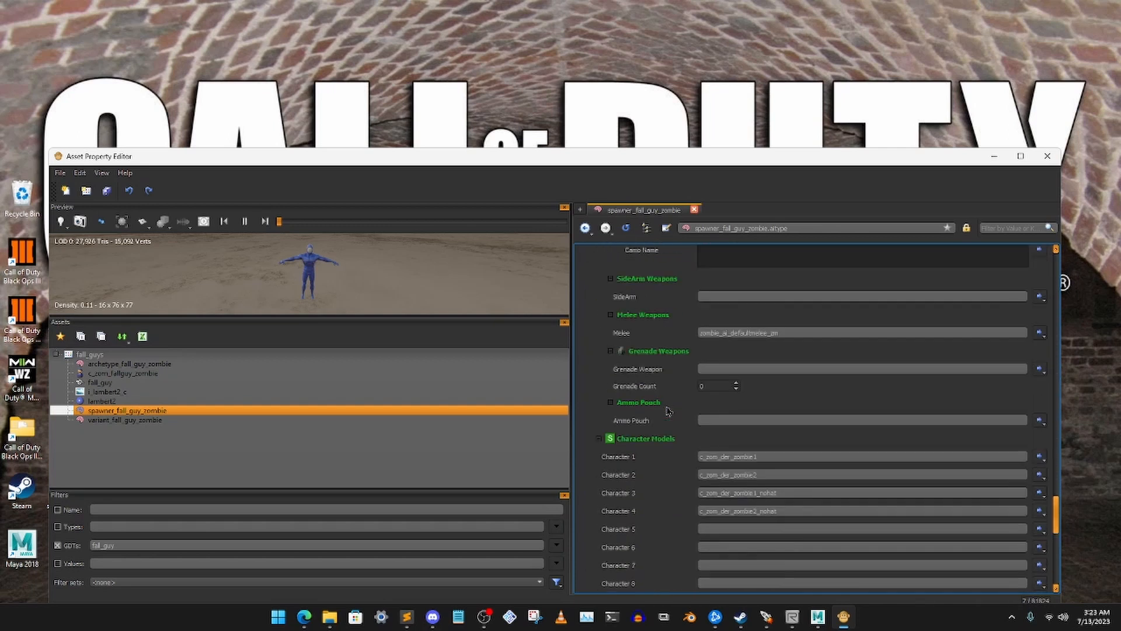
pyautogui.moveTo(794, 443); pyautogui.dragTo(695, 442)
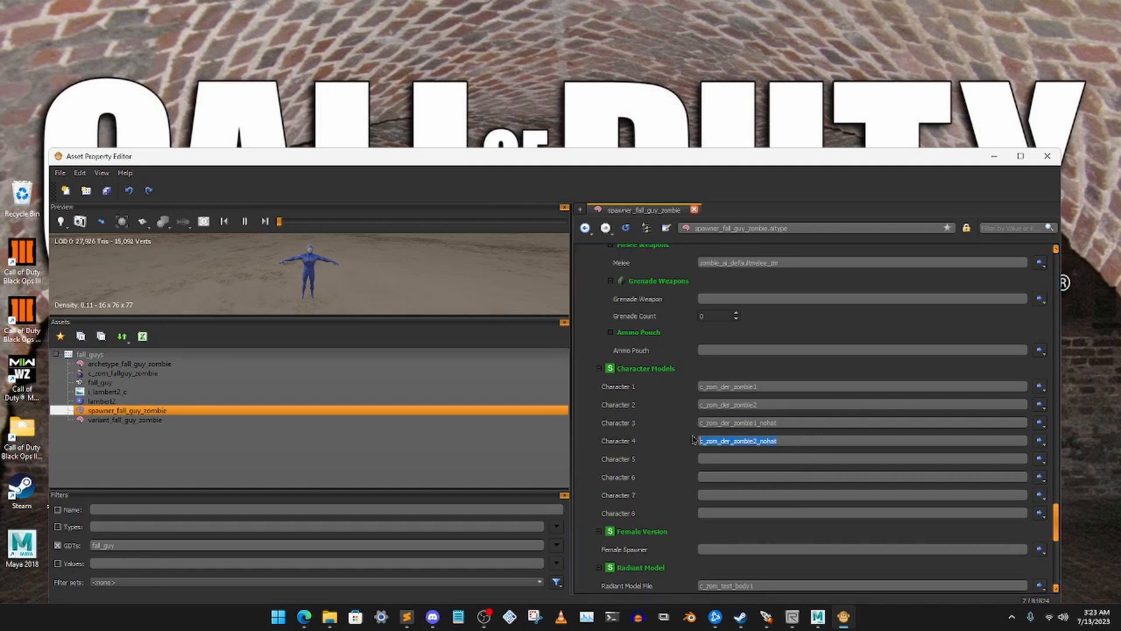
pyautogui.press('BackSpace')
pyautogui.press('BackSpace')
pyautogui.moveTo(783, 423); pyautogui.dragTo(642, 407)
# Replace Character 1 of spawner_fall_guy_zombie with c_zom_fallguy_zombie
pyautogui.press('BackSpace')
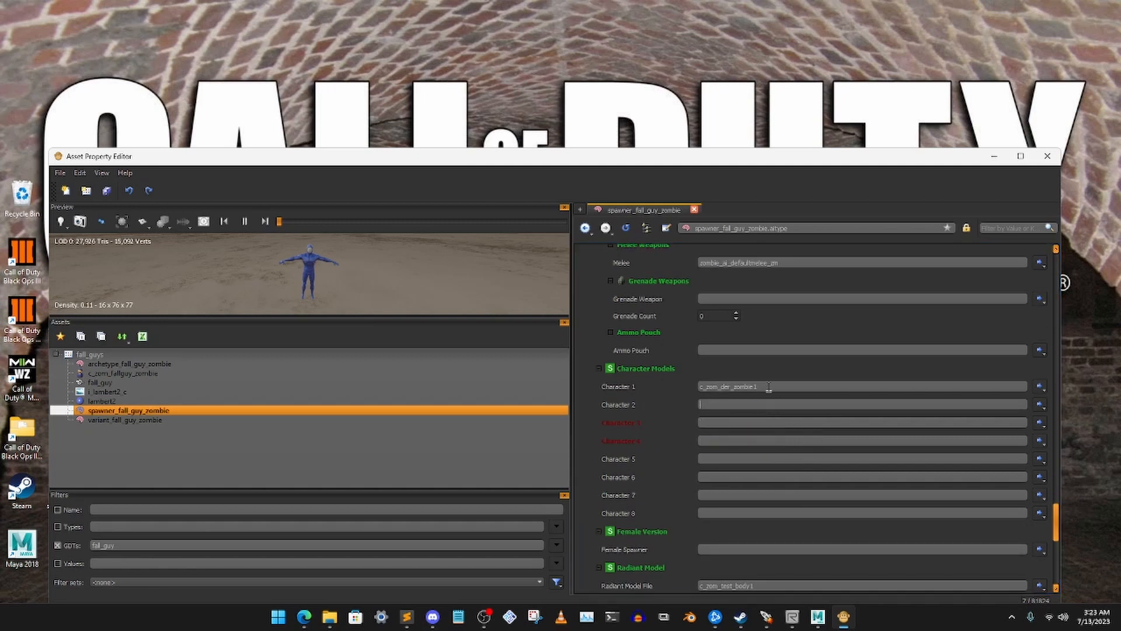
pyautogui.moveTo(769, 387); pyautogui.dragTo(624, 389)
pyautogui.press('BackSpace')
pyautogui.write('fall')
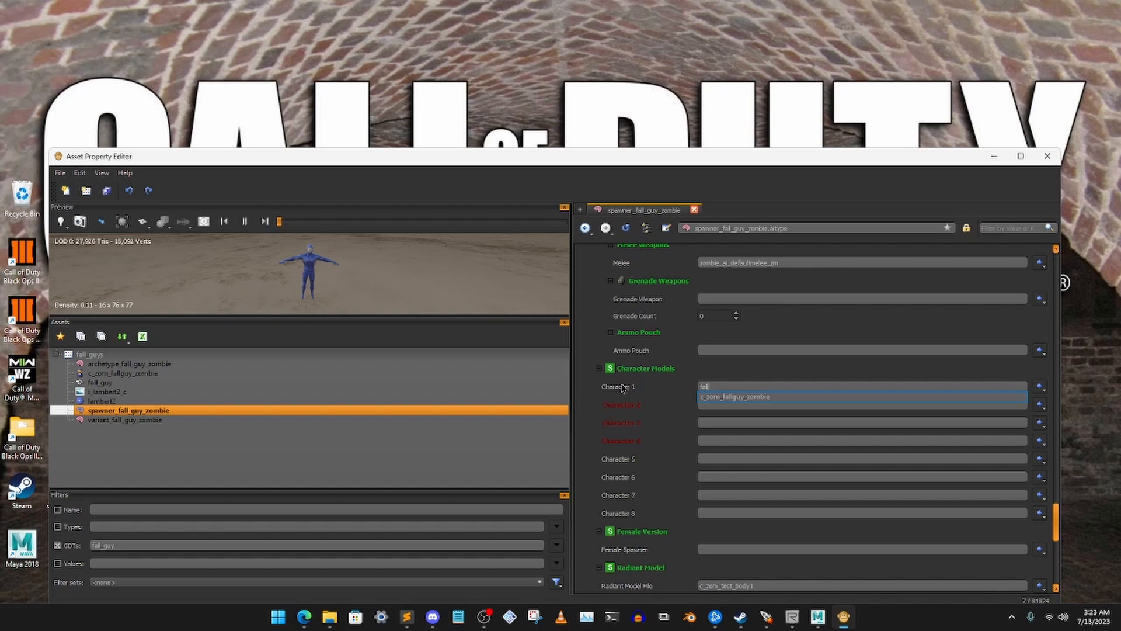
pyautogui.click(755, 397)
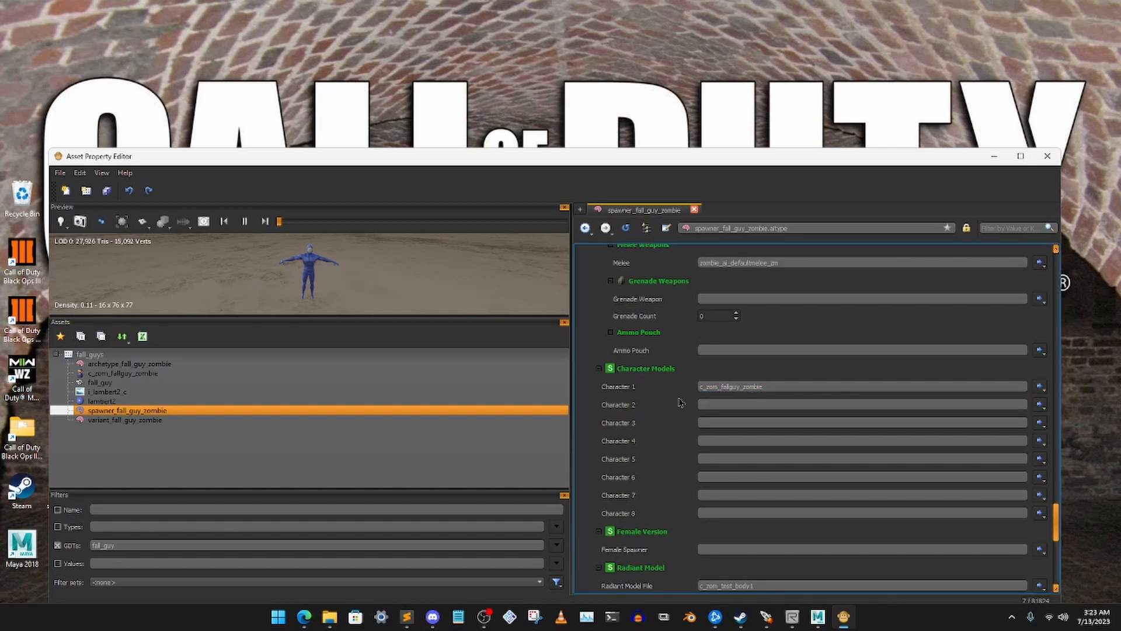
# Set the Radiant Model File of spawner_fall_guy_zombie to fall_guy
pyautogui.scroll(-5, 680, 404)
pyautogui.moveTo(788, 378); pyautogui.dragTo(641, 367)
pyautogui.write('fall')
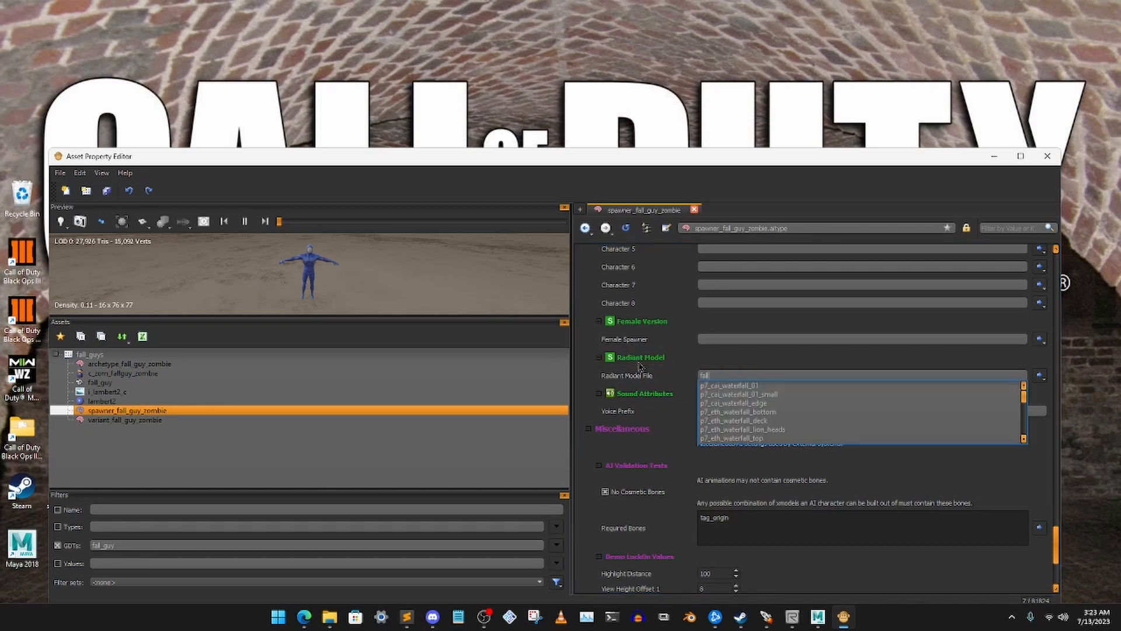
pyautogui.write('_g')
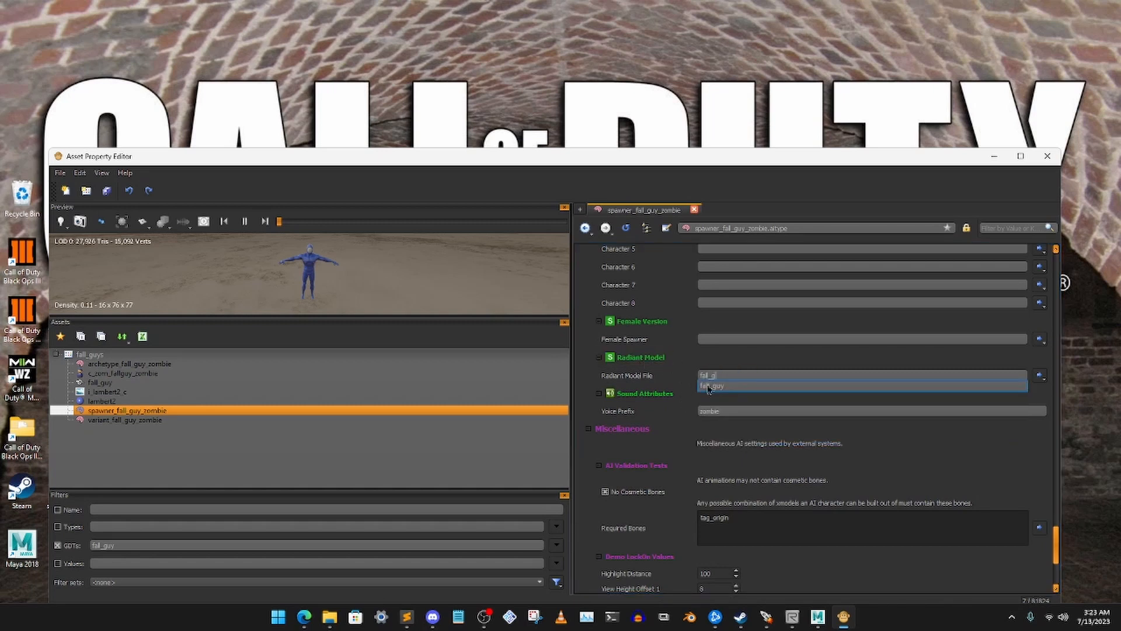
pyautogui.press('Return')
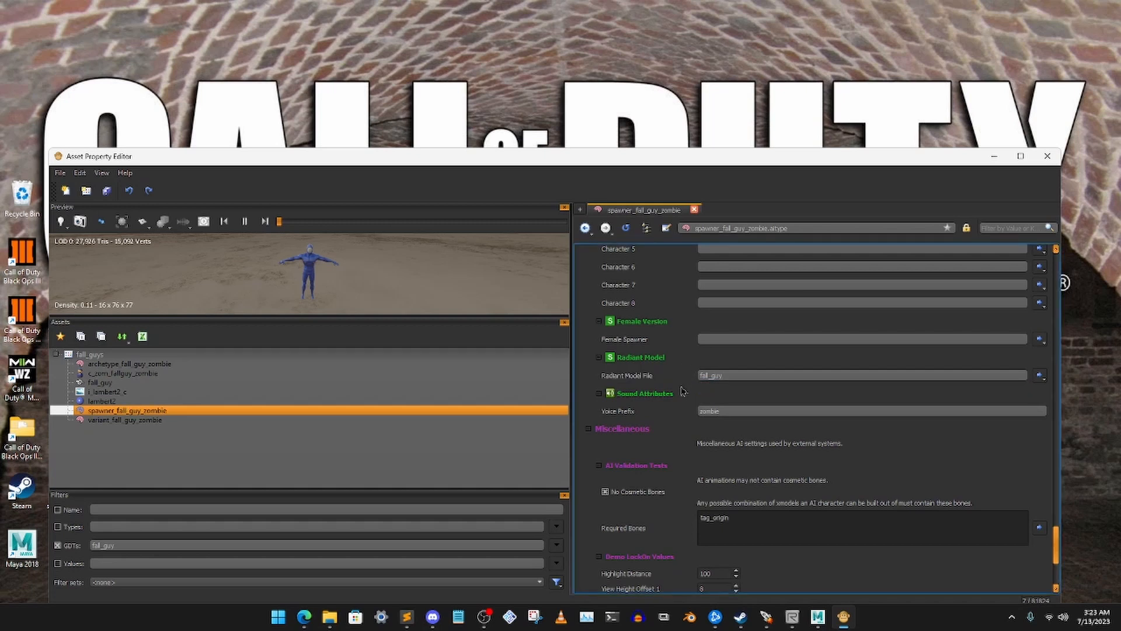
pyautogui.scroll(-2, 695, 435)
pyautogui.moveTo(740, 164); pyautogui.dragTo(744, 153)
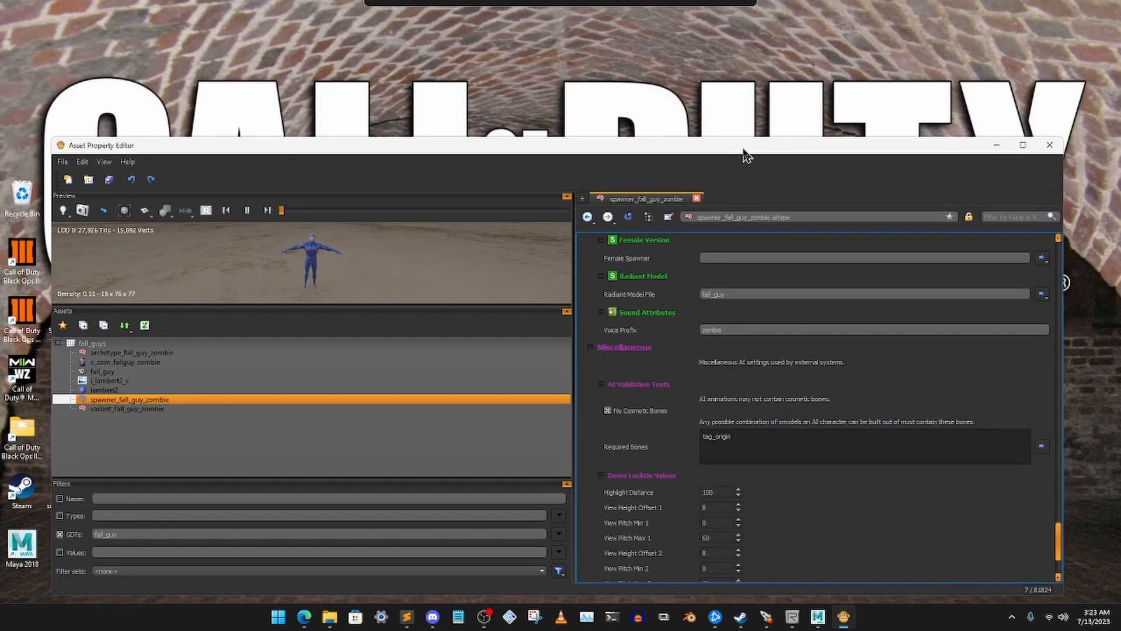
pyautogui.scroll(-3, 686, 413)
pyautogui.scroll(2, 686, 413)
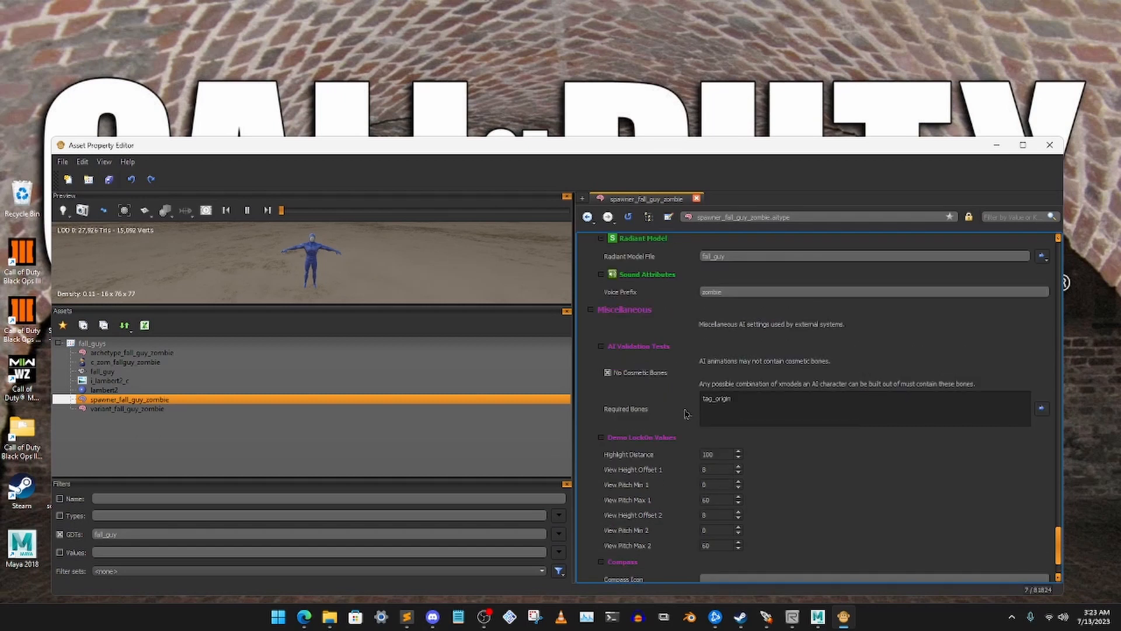
# Set the Radiant Model File of variant_fall_guy_zombie to fall_guy
pyautogui.click(126, 410)
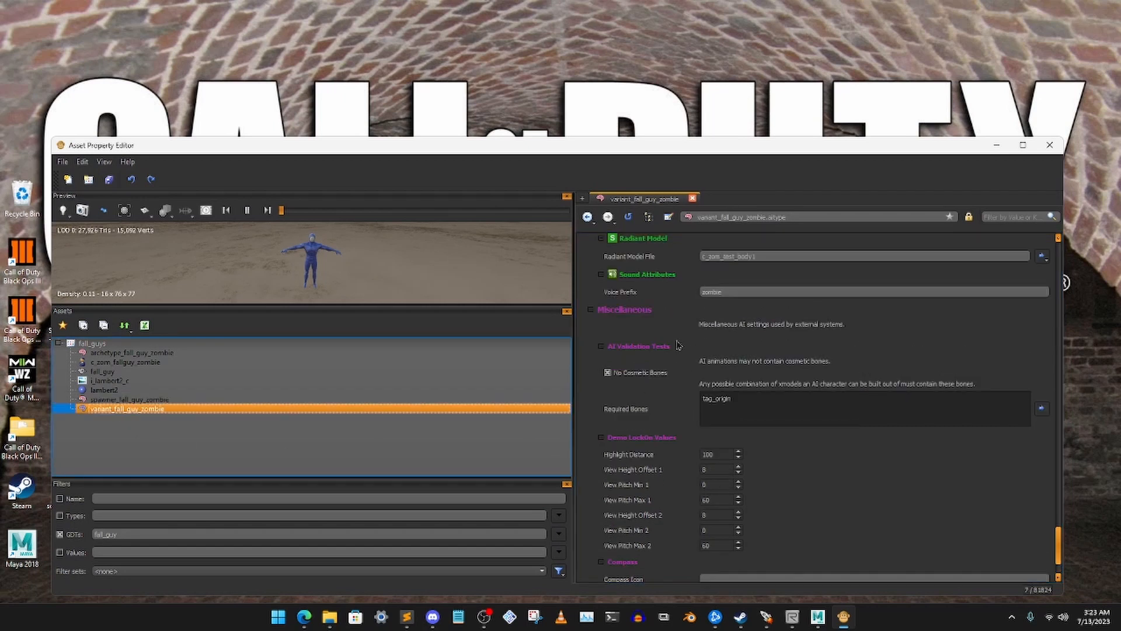
pyautogui.scroll(2, 776, 328)
pyautogui.doubleClick(775, 328)
pyautogui.press('BackSpace')
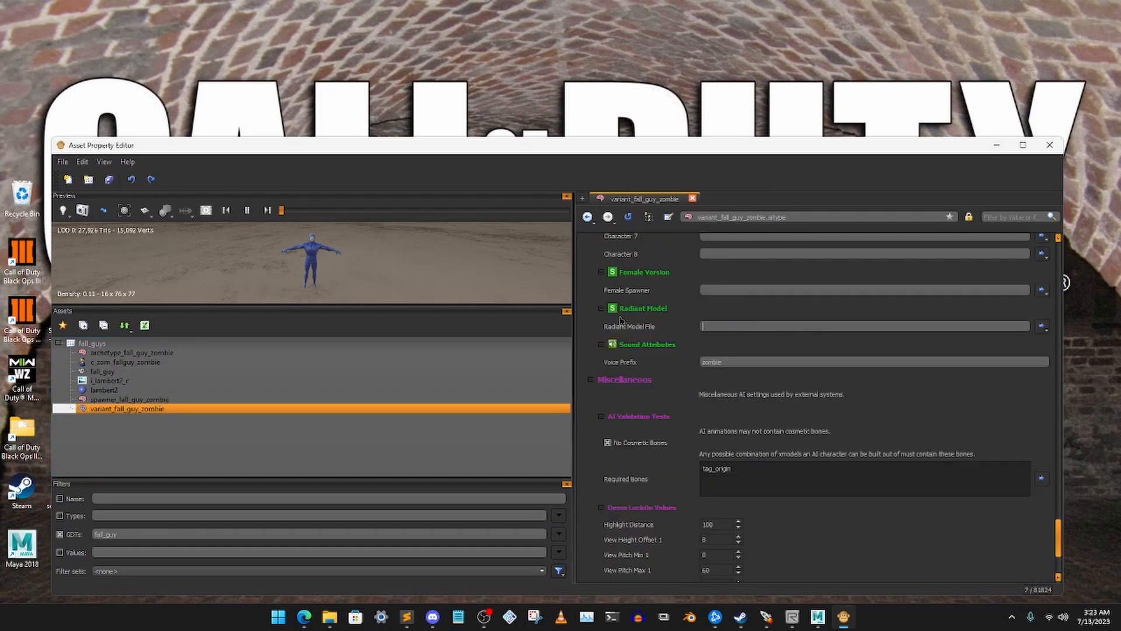
pyautogui.write('fall_guy')
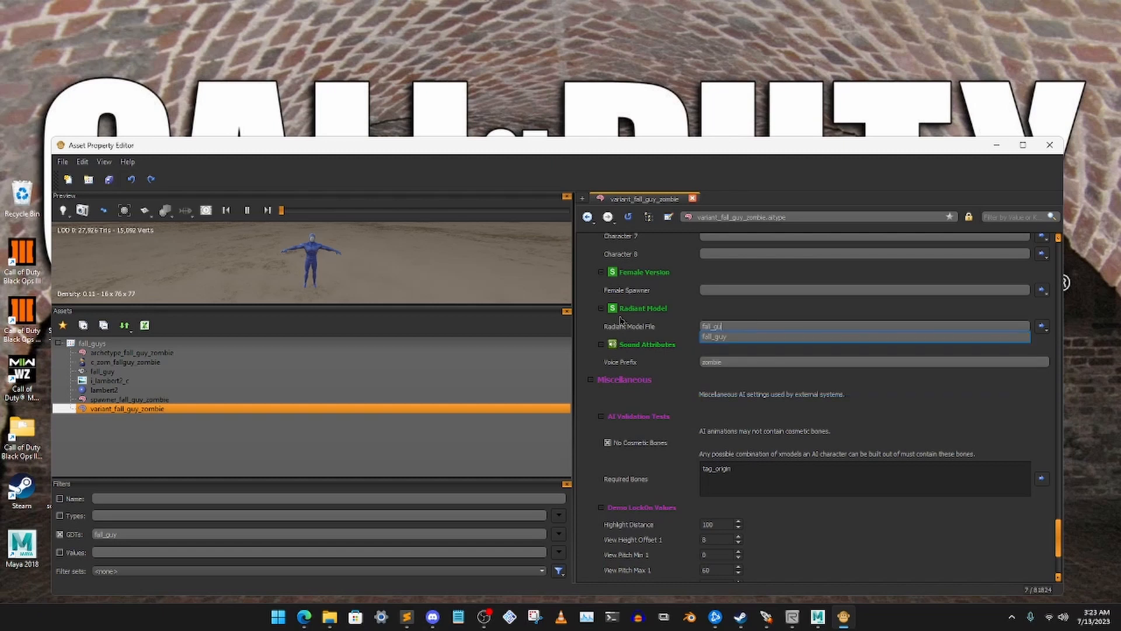
pyautogui.press('Return')
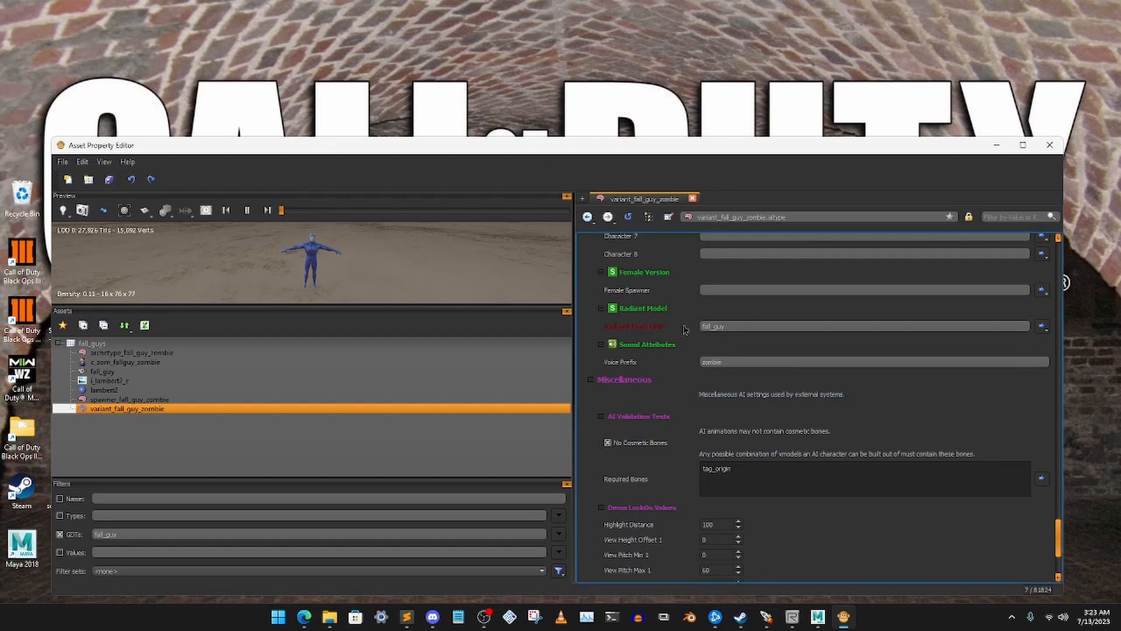
# Clear the Character 4, Character 3 and Character 2 entries in the Character Models of variant_fall_guy_zombie
pyautogui.scroll(-3, 685, 331)
pyautogui.scroll(9, 685, 333)
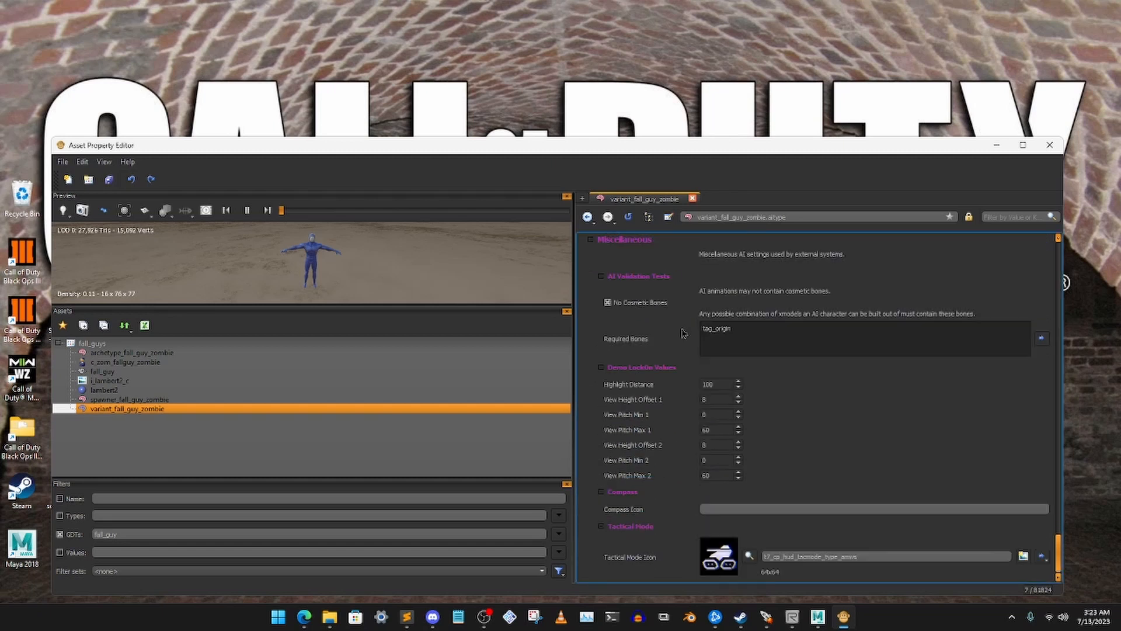
pyautogui.moveTo(800, 390); pyautogui.dragTo(657, 391)
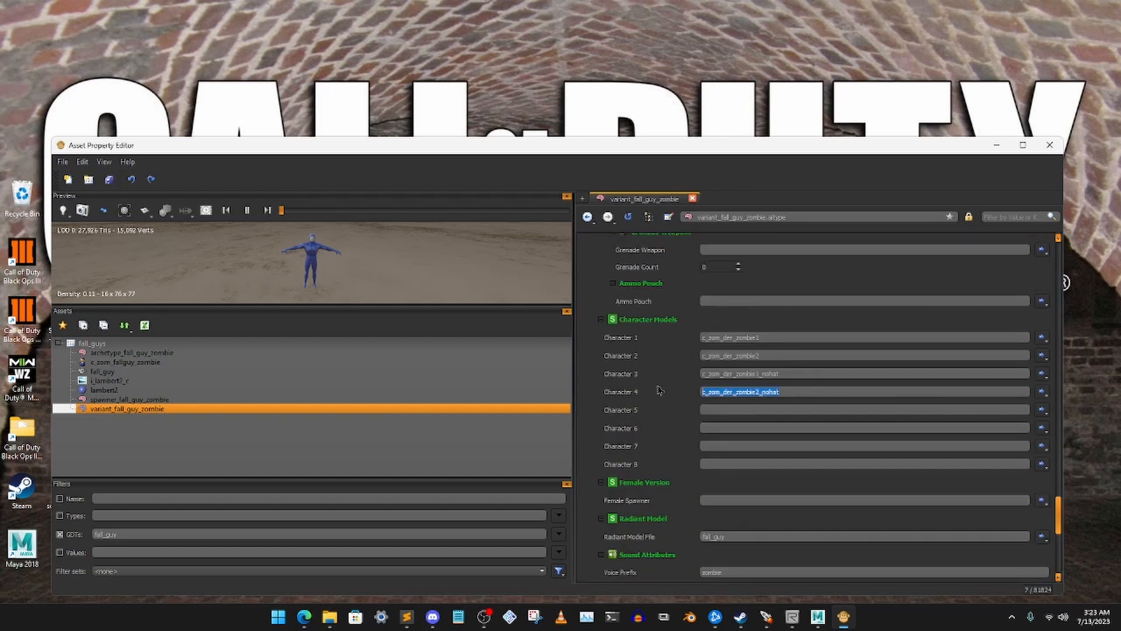
pyautogui.press('Delete')
pyautogui.moveTo(782, 372); pyautogui.dragTo(657, 371)
pyautogui.press('Delete')
pyautogui.moveTo(759, 356); pyautogui.dragTo(700, 356)
pyautogui.press('Delete')
# Replace Character 1 of variant_fall_guy_zombie with c_zom_fallguy_zombie
pyautogui.moveTo(788, 338); pyautogui.dragTo(700, 338)
pyautogui.press('Delete')
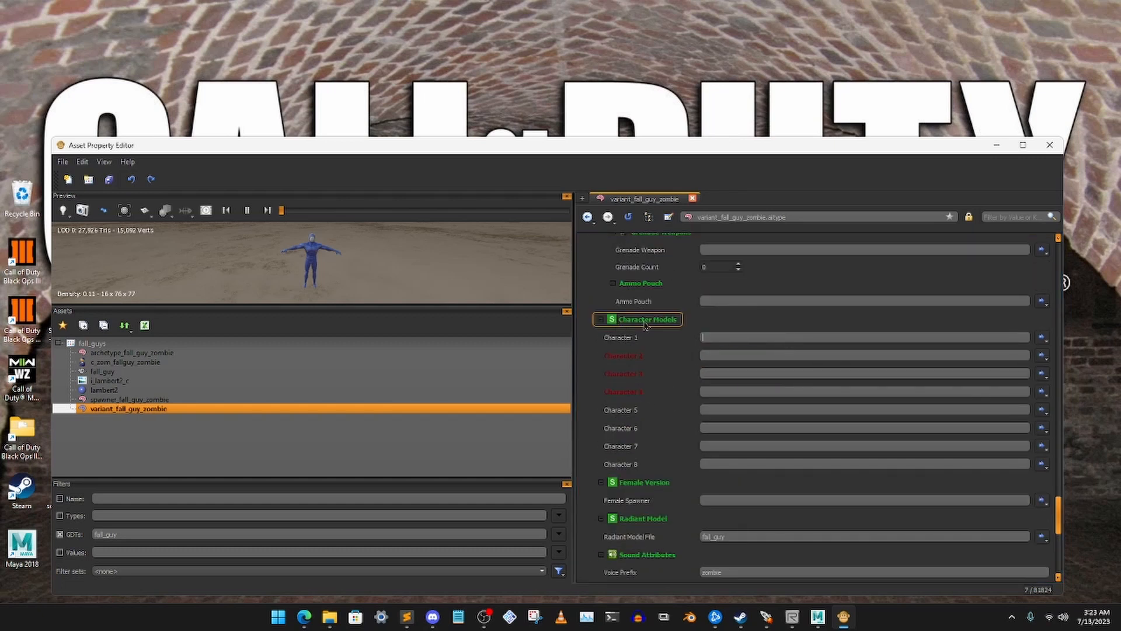
pyautogui.write('fall')
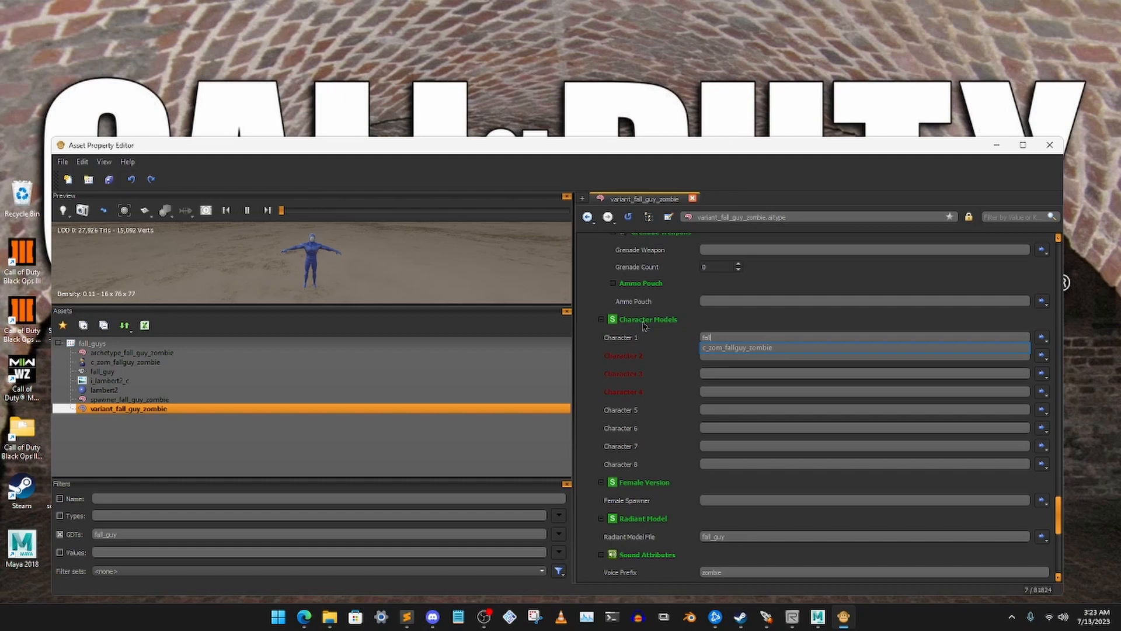
pyautogui.click(737, 348)
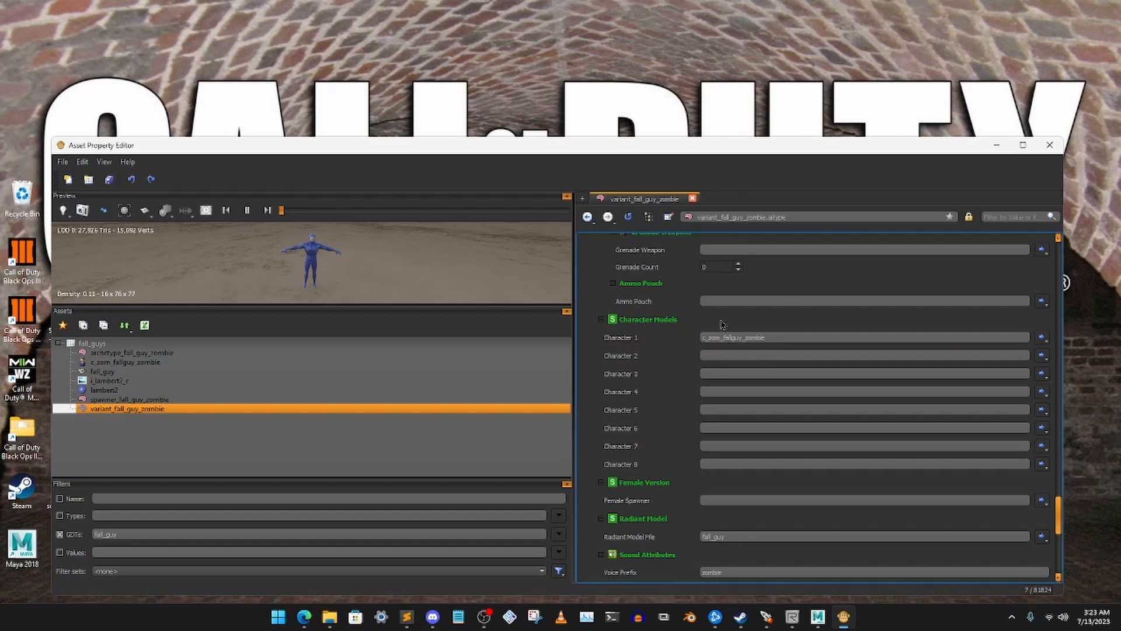
pyautogui.scroll(3, 696, 333)
pyautogui.scroll(7, 694, 334)
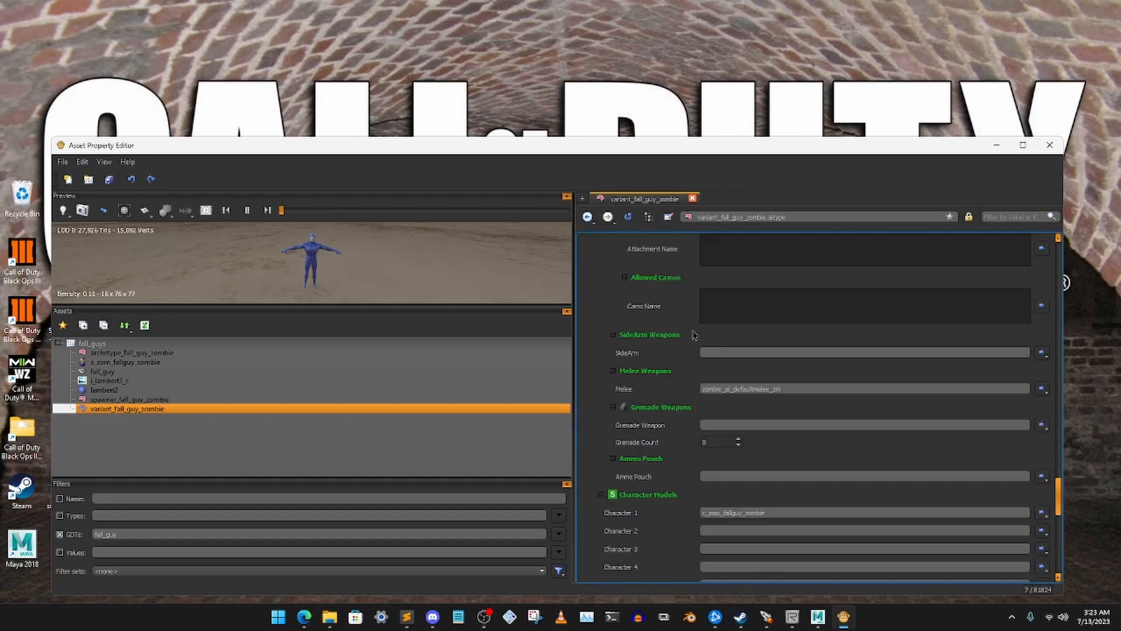
pyautogui.scroll(12, 700, 341)
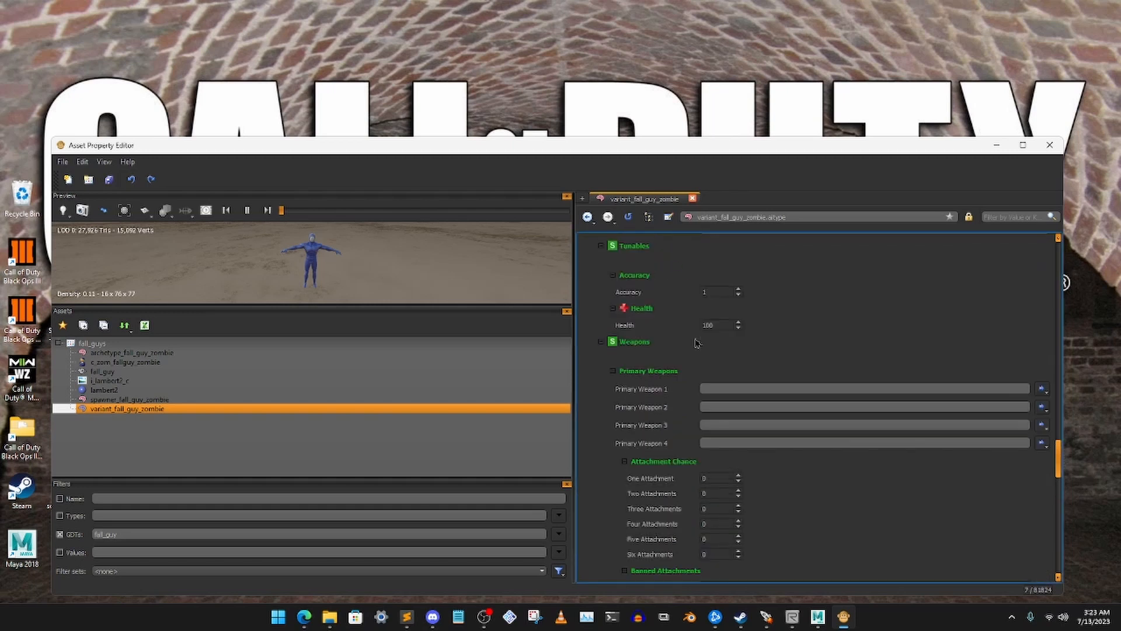
pyautogui.scroll(12, 694, 344)
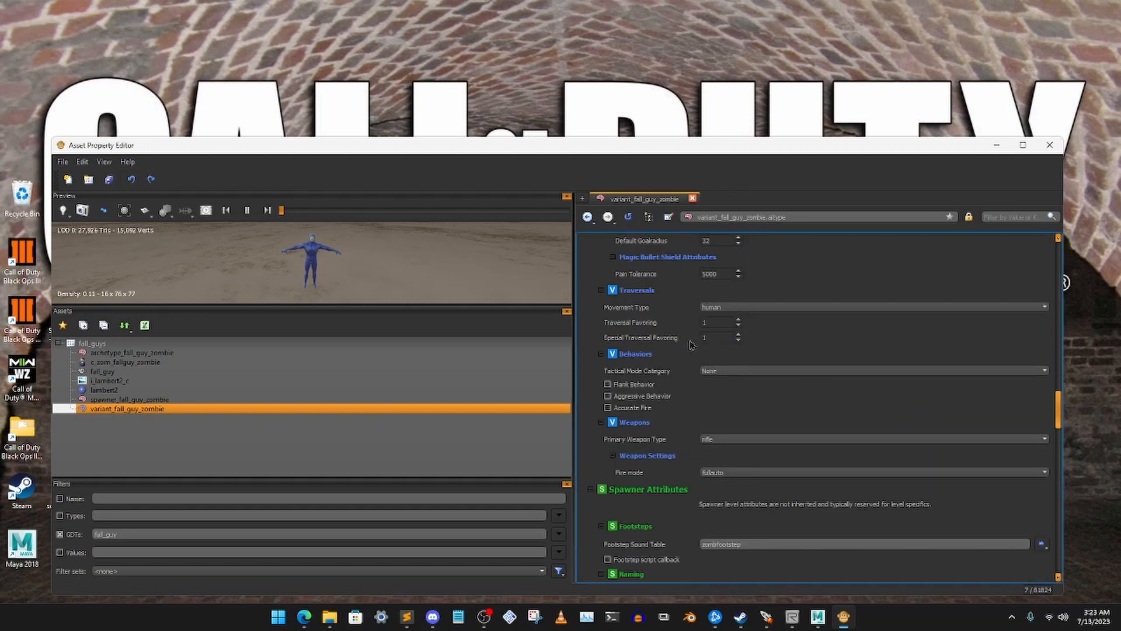
pyautogui.scroll(12, 698, 344)
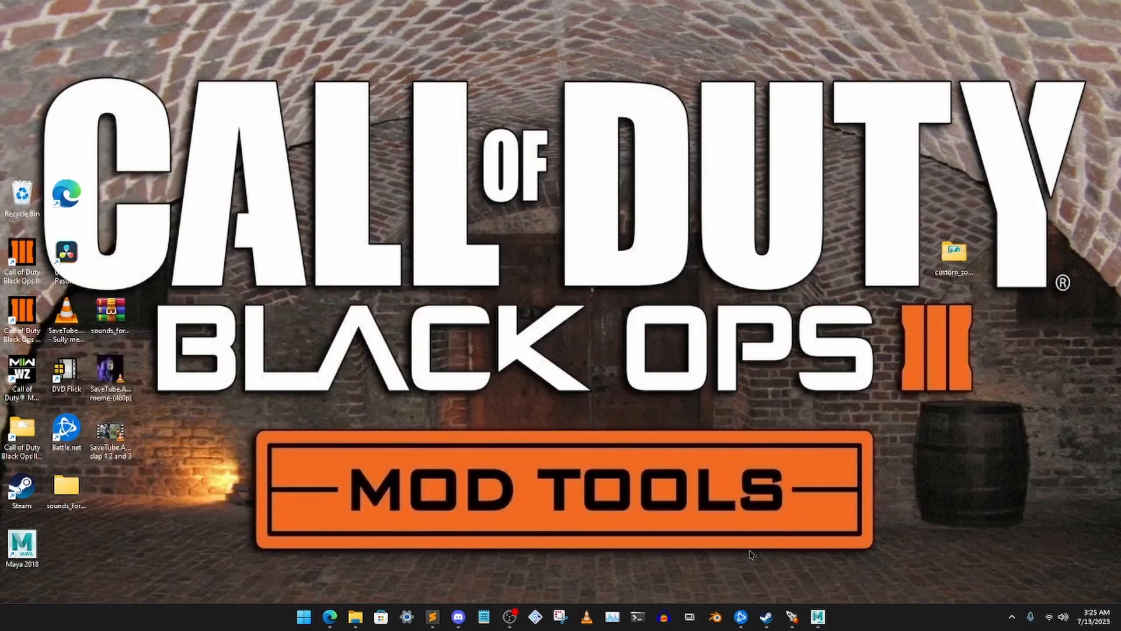
# Switch to the Black Ops III Mod Tools Launcher and open the map zm_test_for_lednor in Radiant
pyautogui.click(792, 616)
pyautogui.click(491, 230)
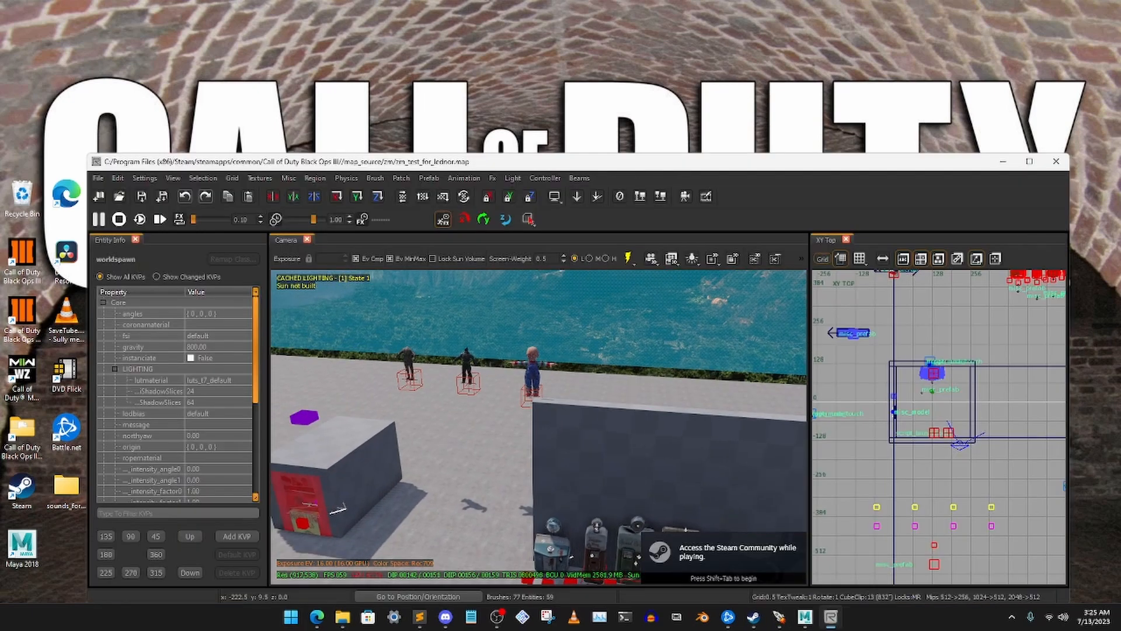
pyautogui.moveTo(640, 390)
pyautogui.mouseDown(button='right')
pyautogui.moveTo(724, 397)
pyautogui.moveTo(636, 403)
pyautogui.moveTo(641, 390)
pyautogui.mouseUp(button='right')
pyautogui.click(515, 422)
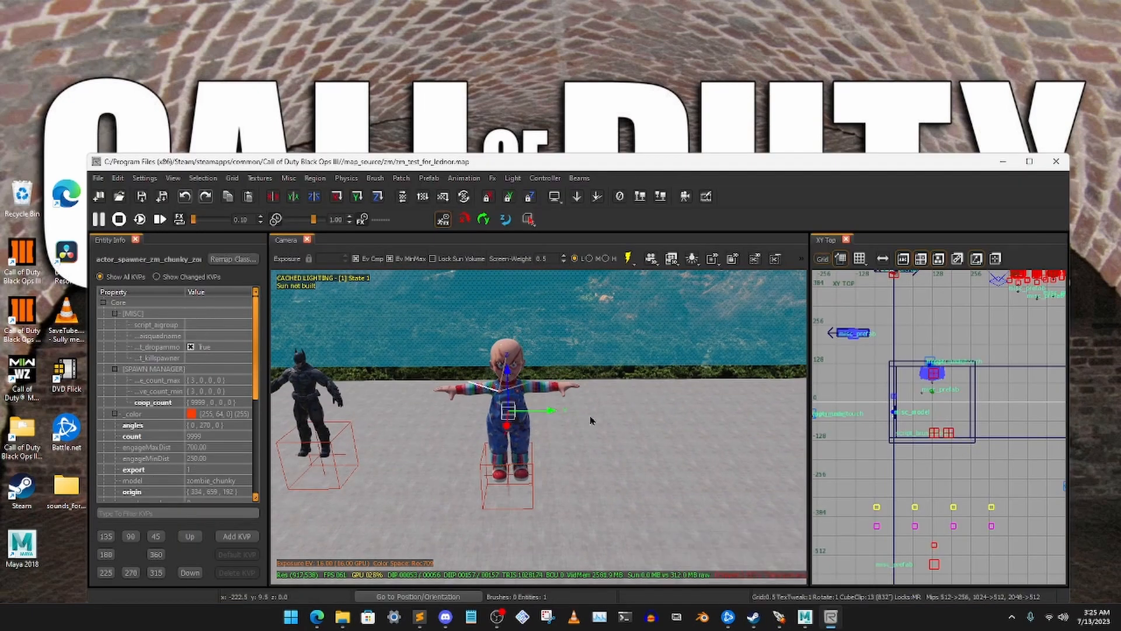
# Duplicate the Chucky zombie spawner, place the copy beside it at X 453, and remap its class to actor_spawner_fall_guy_zombie
pyautogui.press('space')
pyautogui.moveTo(554, 412); pyautogui.dragTo(742, 411)
pyautogui.click(233, 259)
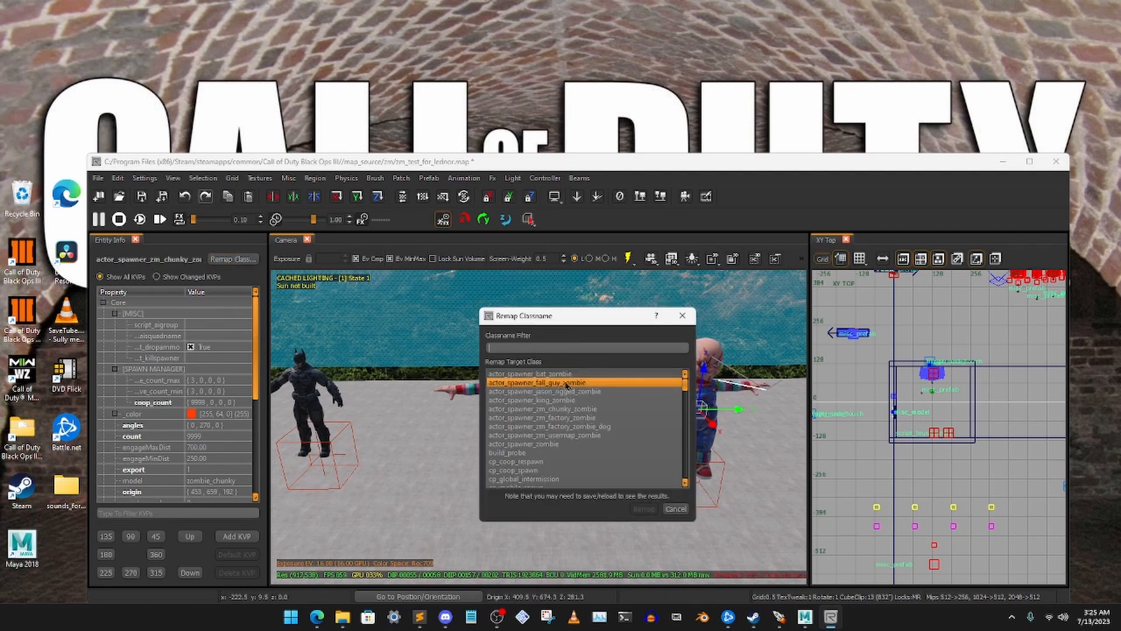
pyautogui.click(538, 383)
pyautogui.click(644, 509)
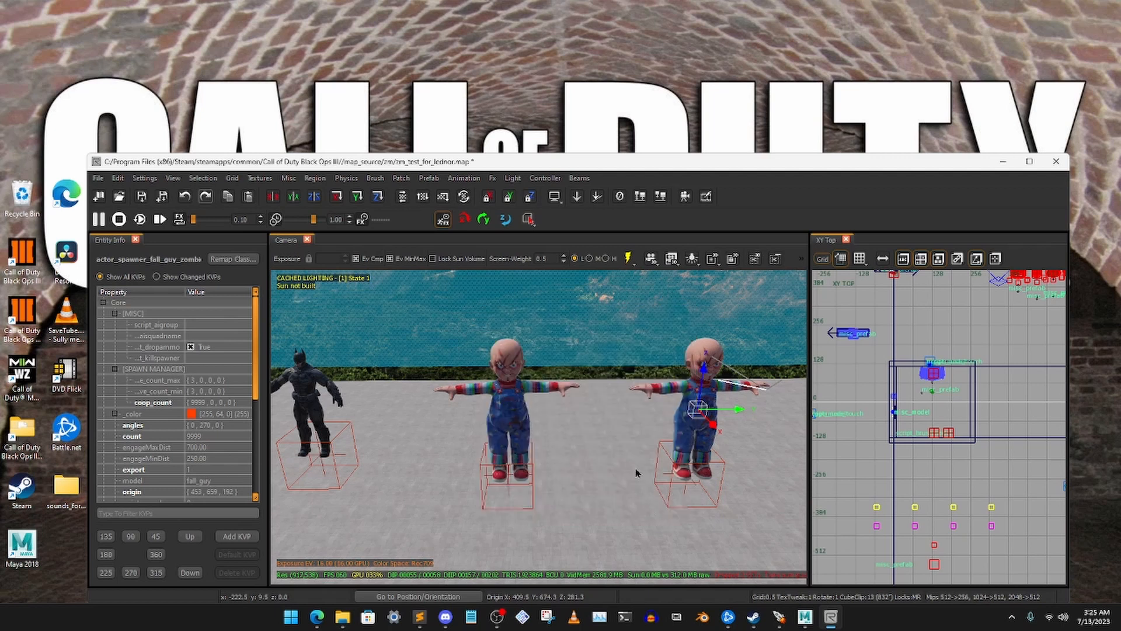
# Refresh the remapped spawner's displayed model by deleting the spawner and undoing the deletion, leaving it deselected
pyautogui.moveTo(538, 427); pyautogui.dragTo(481, 422, button='right')
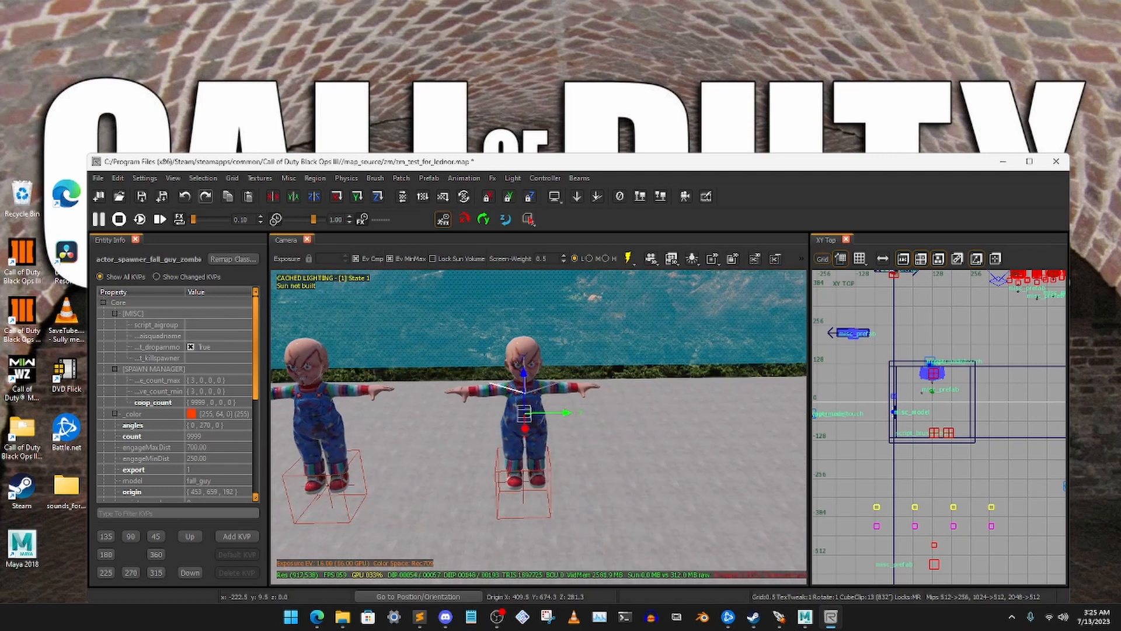
pyautogui.press('Delete')
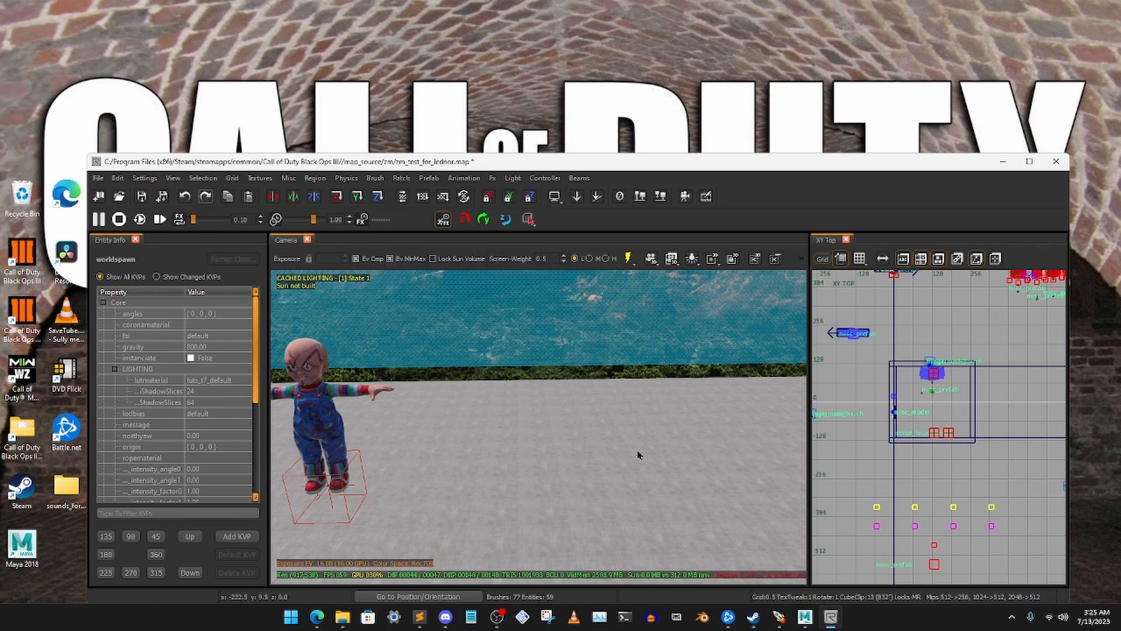
pyautogui.hotkey('ctrl', 'z')
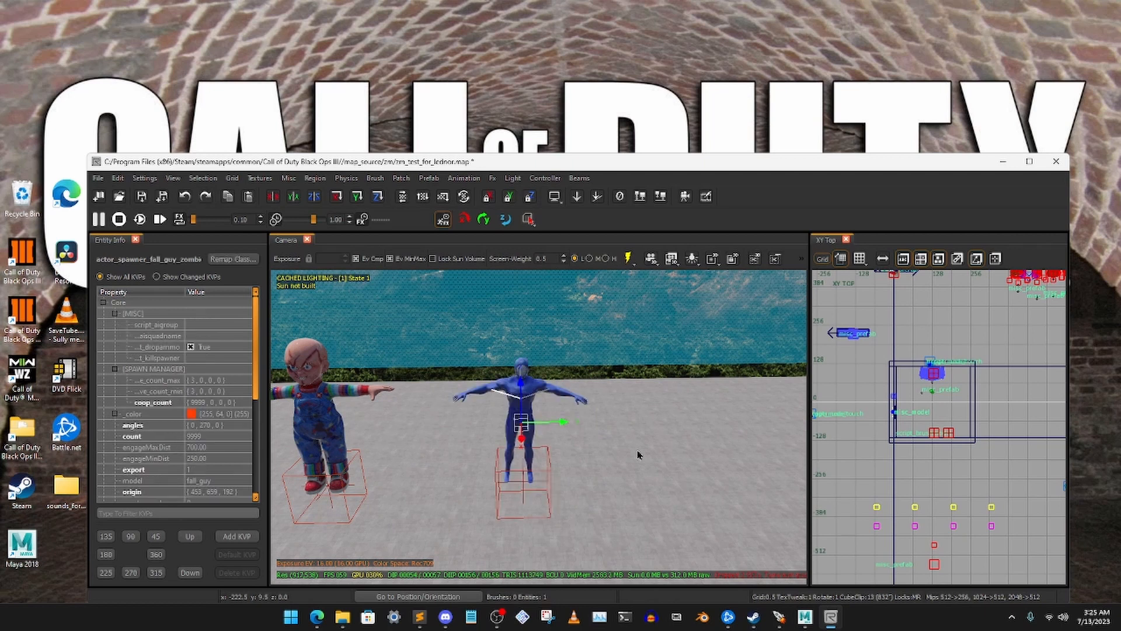
pyautogui.moveTo(637, 454); pyautogui.dragTo(650, 449, button='right')
pyautogui.press('Escape')
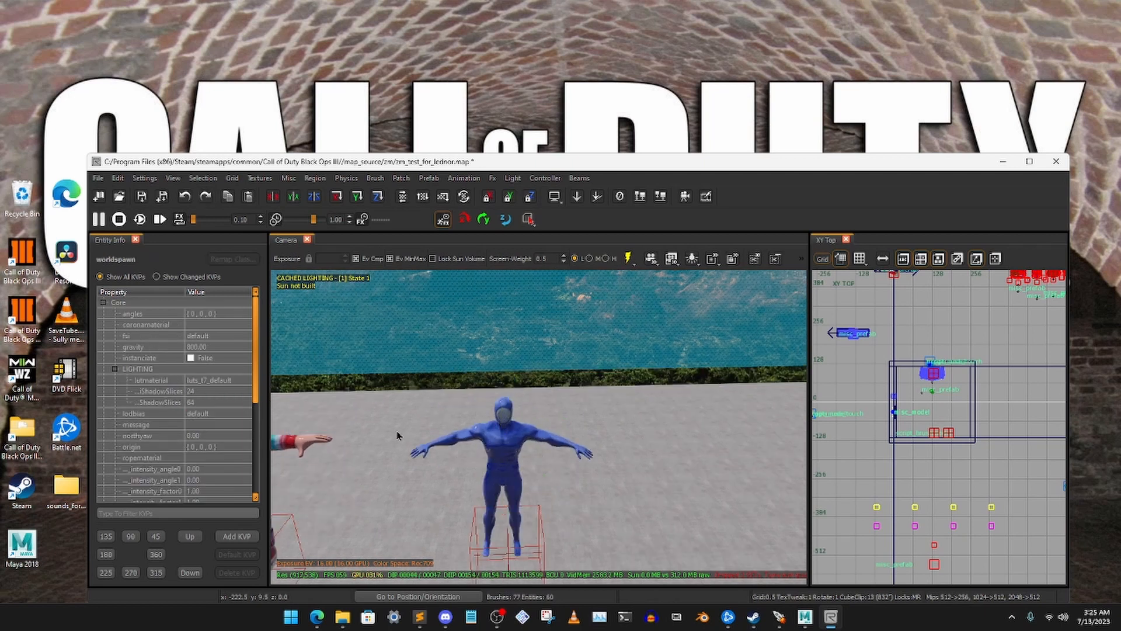
# Hide the entity info and switch the camera view to runtime lighting
pyautogui.press('n')
pyautogui.moveTo(402, 444); pyautogui.dragTo(390, 449, button='right')
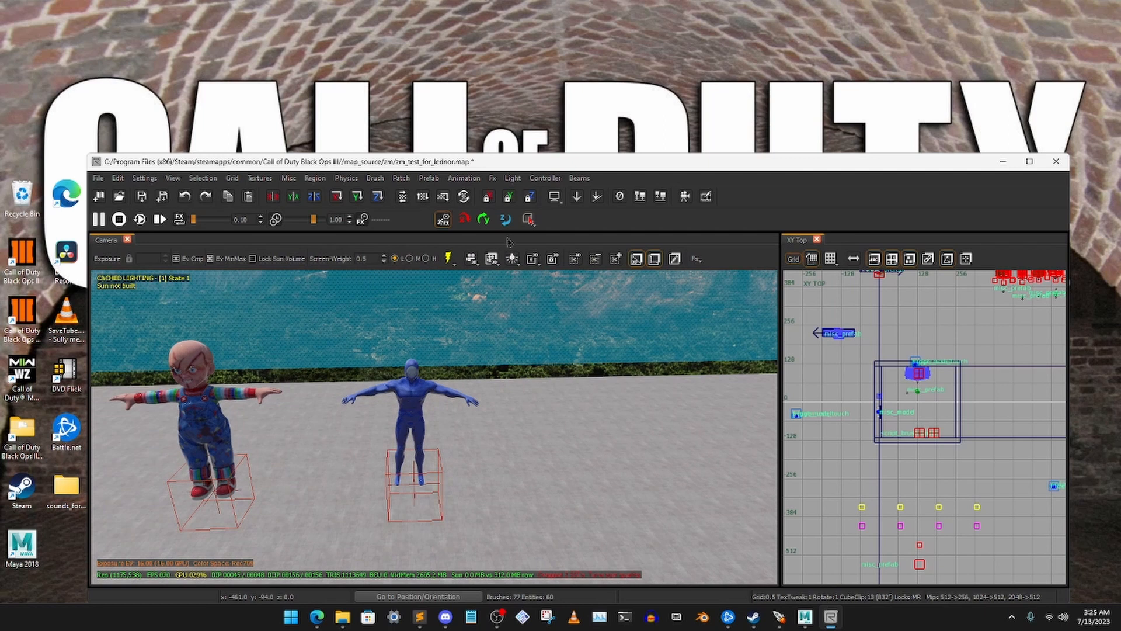
pyautogui.click(448, 259)
pyautogui.moveTo(473, 386); pyautogui.dragTo(415, 404, button='right')
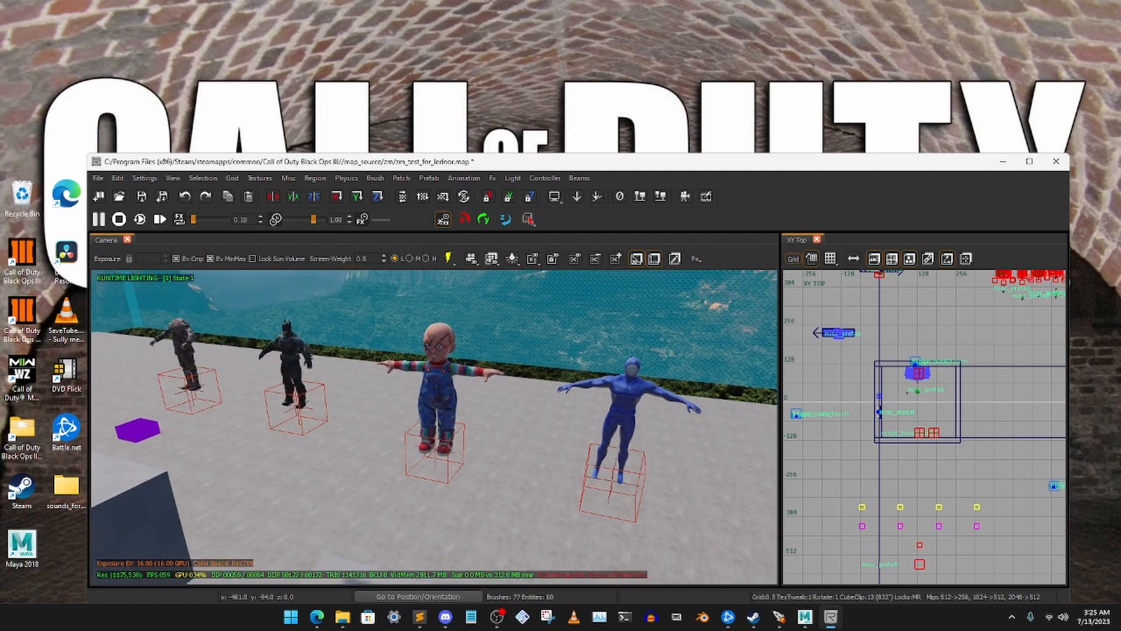
# Delete the Chucky and Batman zombie spawners from the map
pyautogui.keyDown('shift'); pyautogui.click(440, 387); pyautogui.keyUp('shift')
pyautogui.keyDown('shift'); pyautogui.click(292, 362); pyautogui.keyUp('shift')
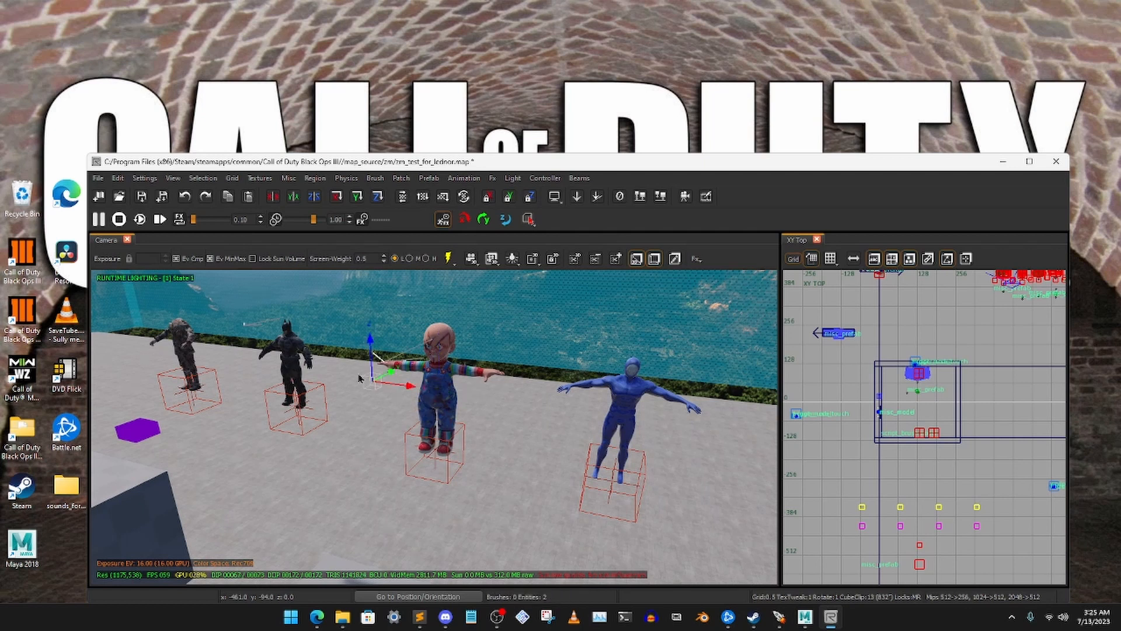
pyautogui.press('Delete')
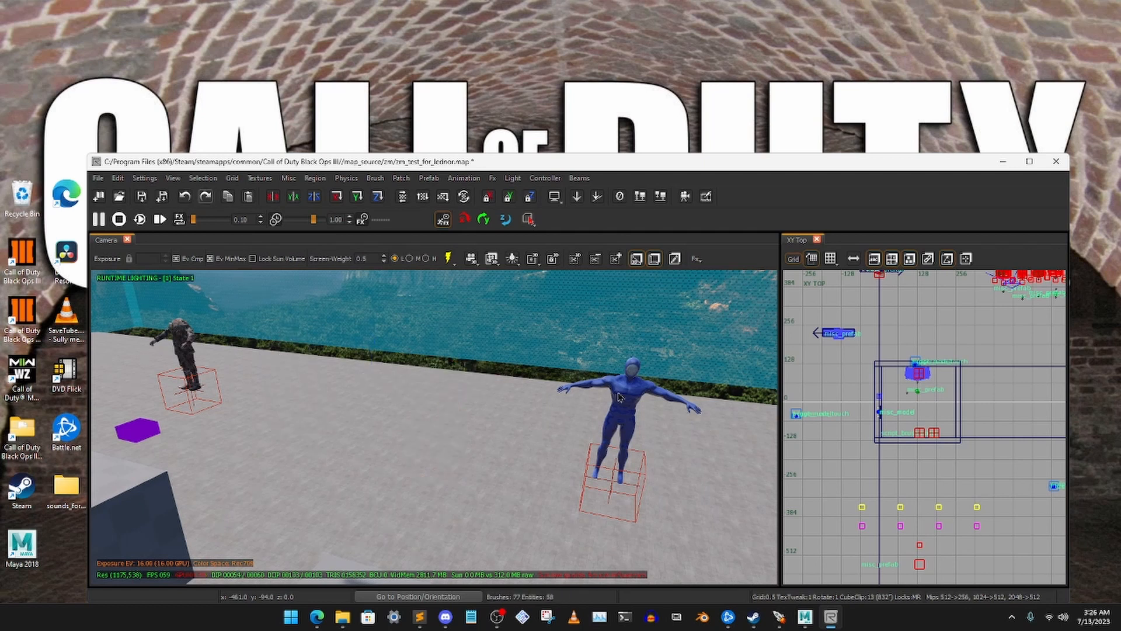
# Move the Fall Guy zombie spawner close to the remaining headless zombie spawner and deselect it
pyautogui.keyDown('shift'); pyautogui.click(624, 403); pyautogui.keyUp('shift')
pyautogui.moveTo(670, 431); pyautogui.dragTo(302, 382)
pyautogui.press('Escape')
pyautogui.moveTo(301, 382)
pyautogui.mouseDown(button='right')
pyautogui.moveTo(239, 368)
pyautogui.moveTo(308, 386)
pyautogui.mouseUp(button='right')
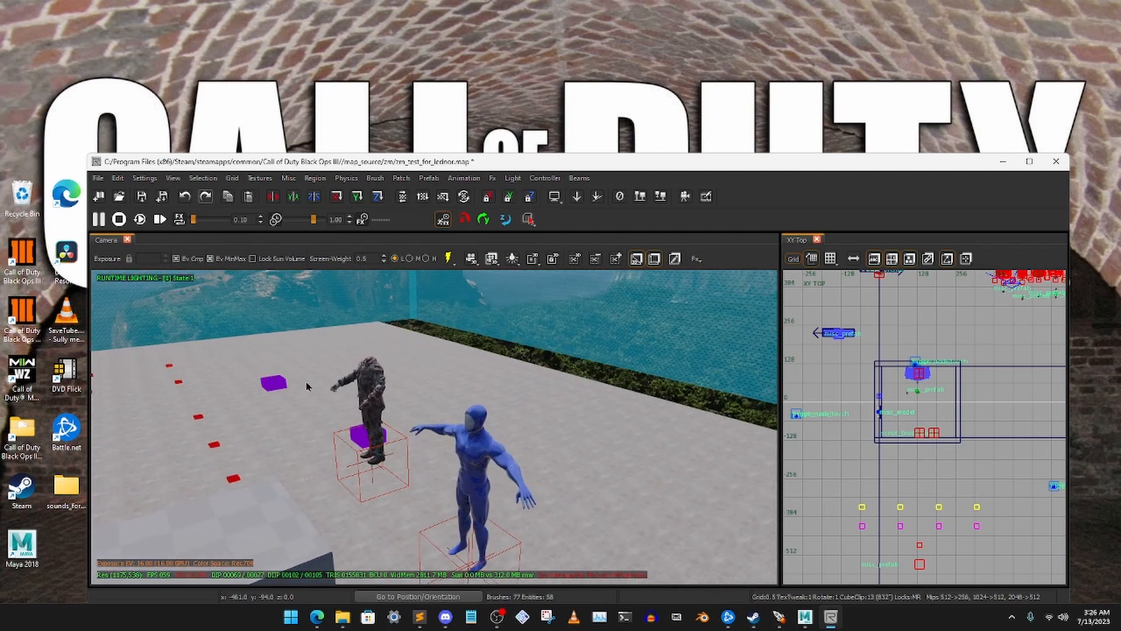
# Delete the headless factory zombie spawner, leaving only the Fall Guy spawner, and save the map
pyautogui.keyDown('shift'); pyautogui.click(365, 389); pyautogui.keyUp('shift')
pyautogui.press('n')
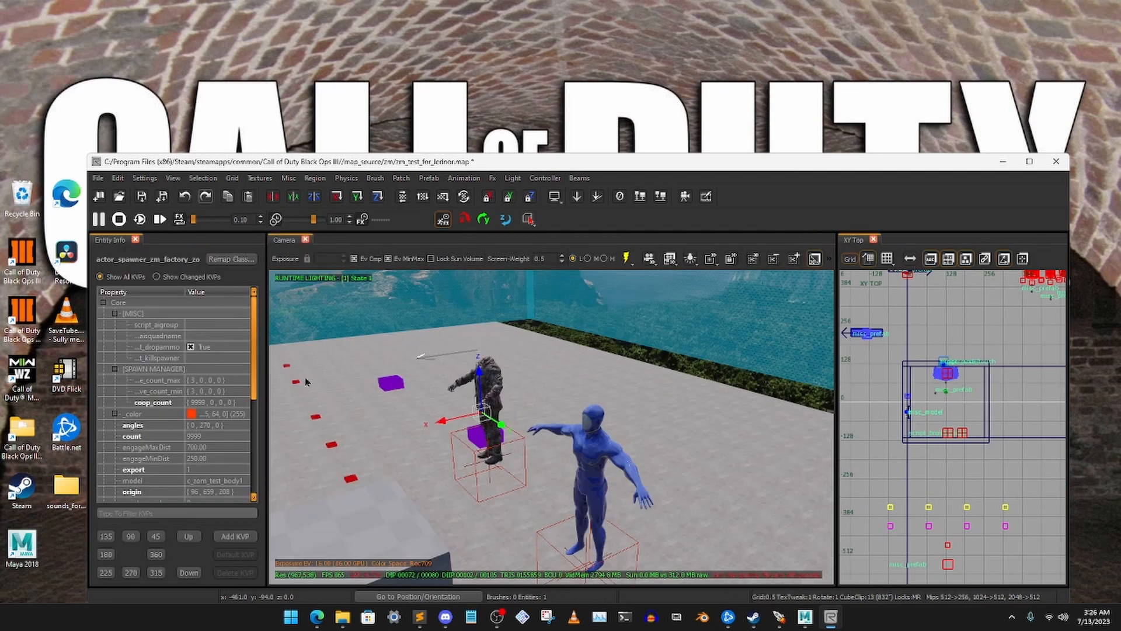
pyautogui.press('n')
pyautogui.press('Delete')
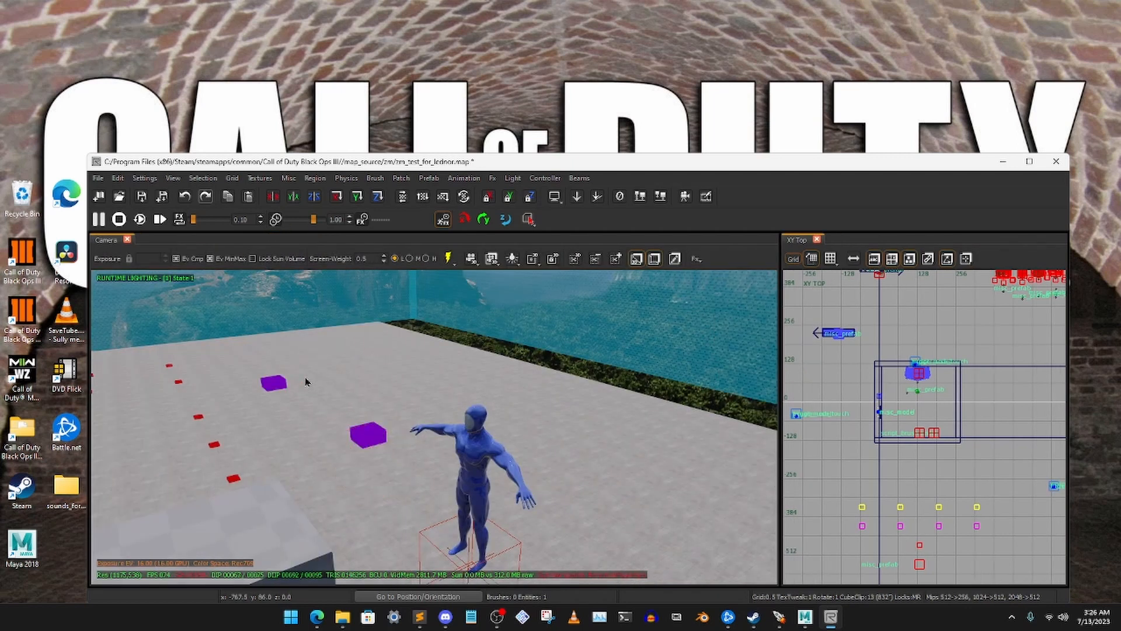
pyautogui.hotkey('ctrl', 'a')
pyautogui.moveTo(479, 463); pyautogui.dragTo(488, 420, button='right')
pyautogui.hotkey('ctrl', 's')
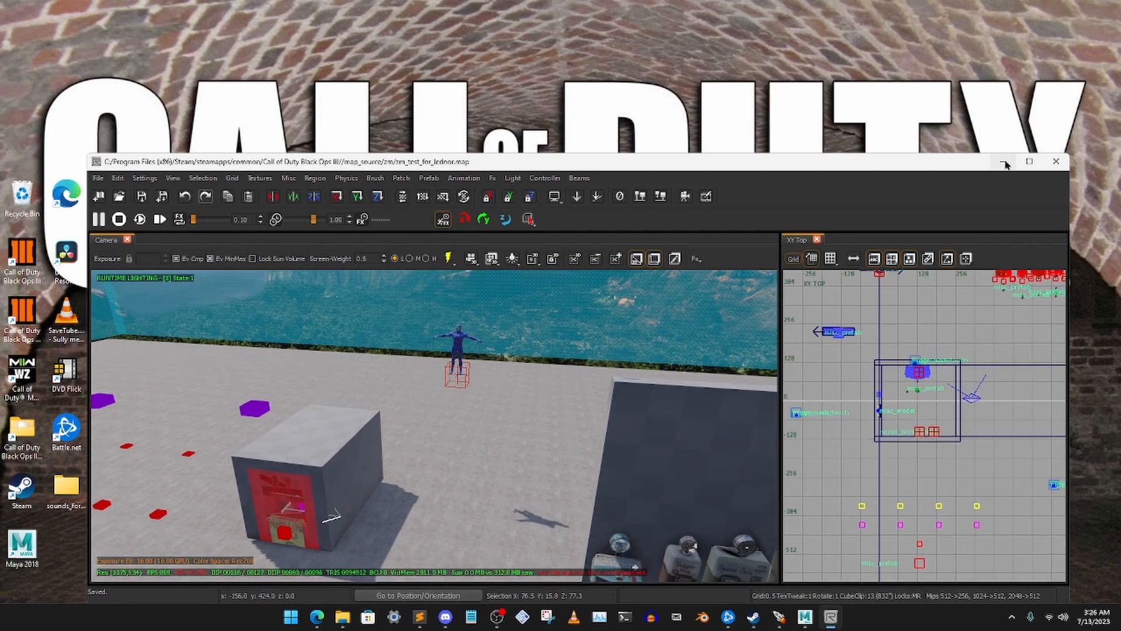
# Switch to the Mod Tools Launcher, build zm_test_for_lednor with Compile, Light and Link on and Run off, and check the build log
pyautogui.click(1003, 162)
pyautogui.click(780, 616)
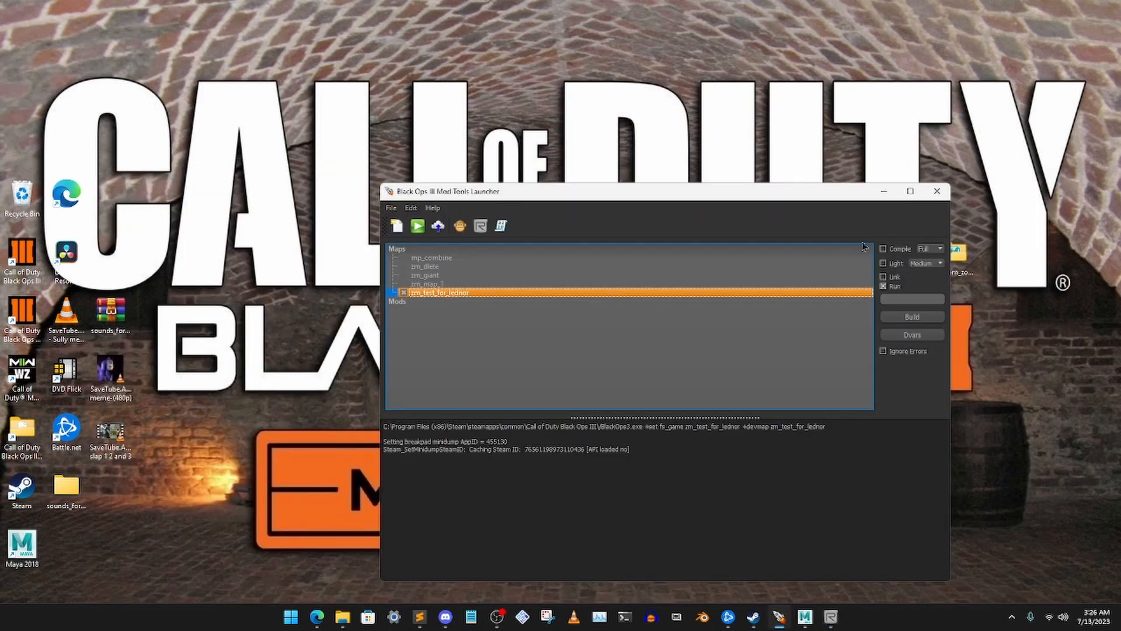
pyautogui.click(893, 286)
pyautogui.click(911, 316)
pyautogui.moveTo(801, 193); pyautogui.dragTo(756, 194)
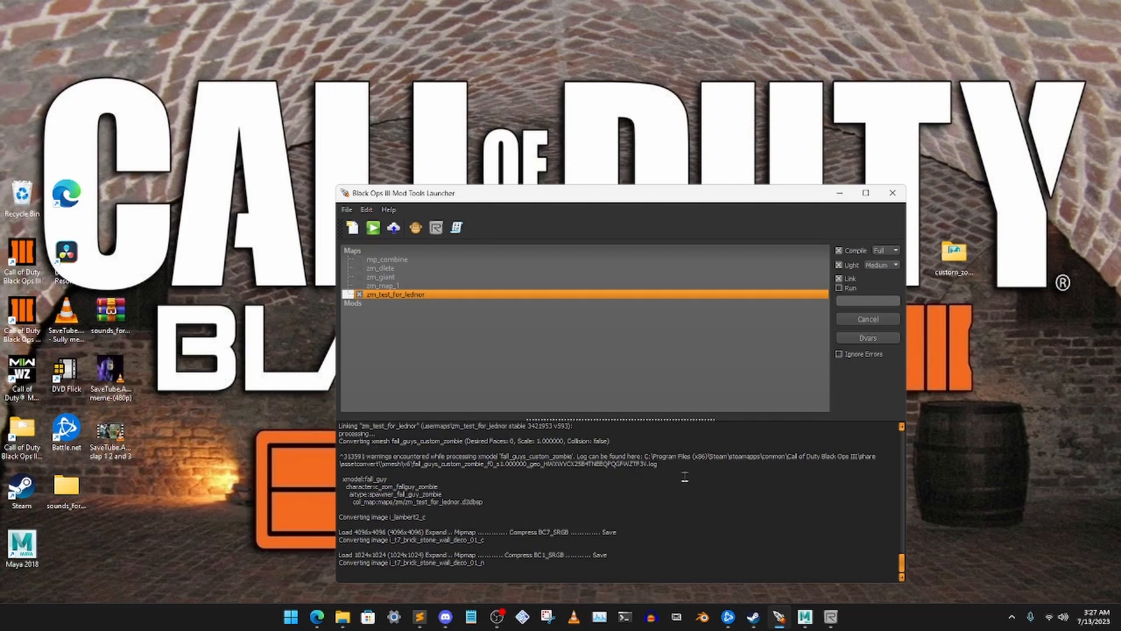
pyautogui.scroll(10, 545, 513)
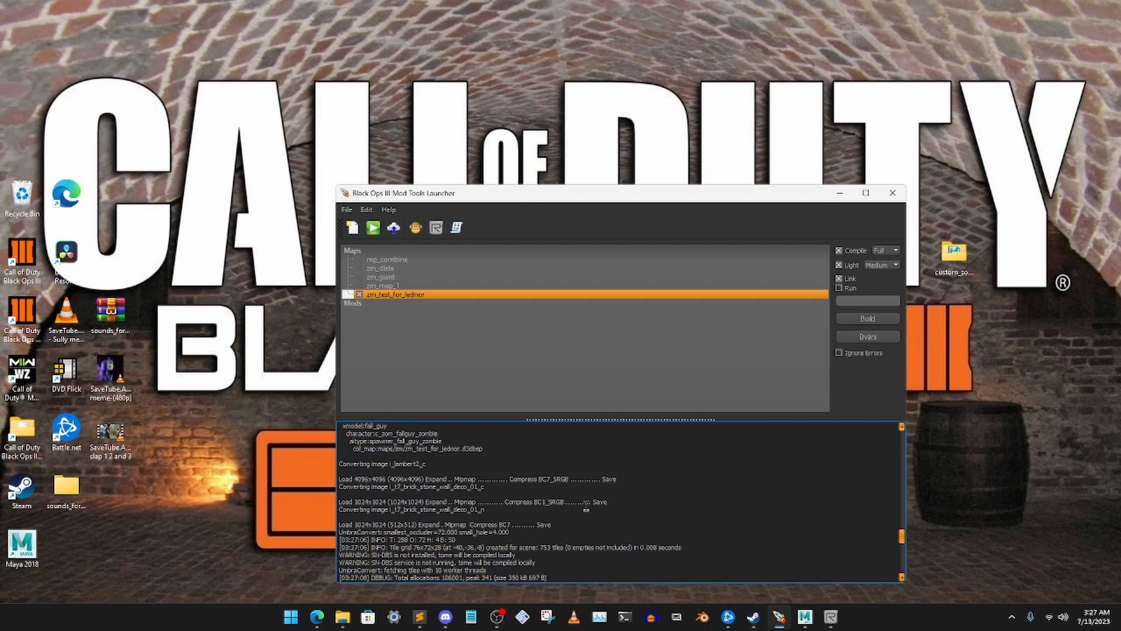
pyautogui.scroll(-10, 502, 501)
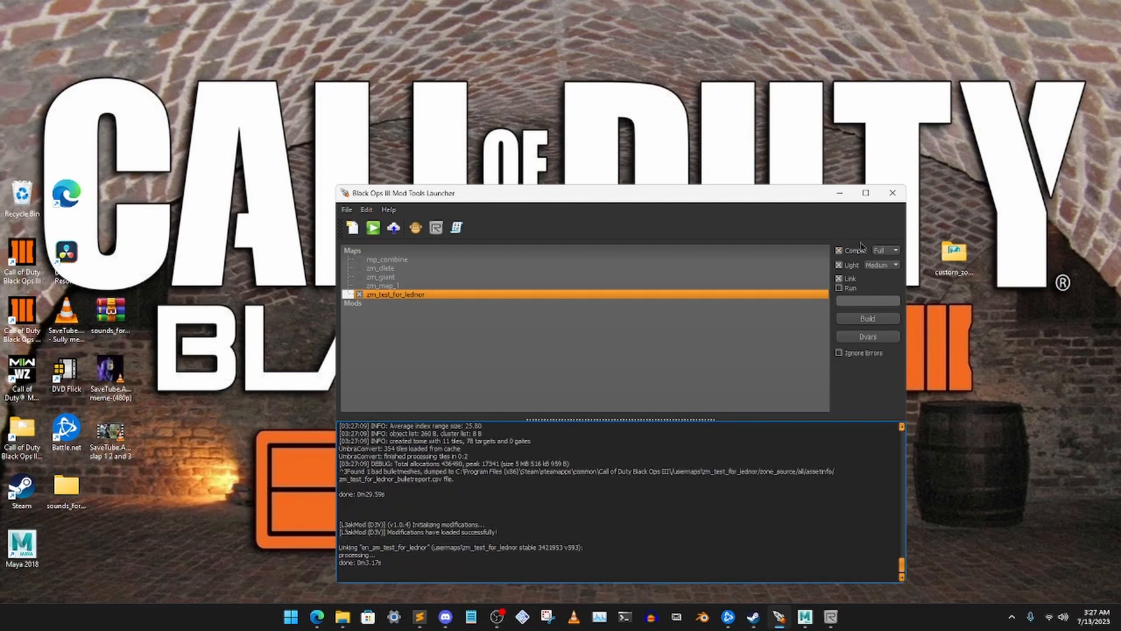
# Turn off Compile in the launcher, run the map in Call of Duty Black Ops III, and ready a weapon in the play area
pyautogui.click(855, 251)
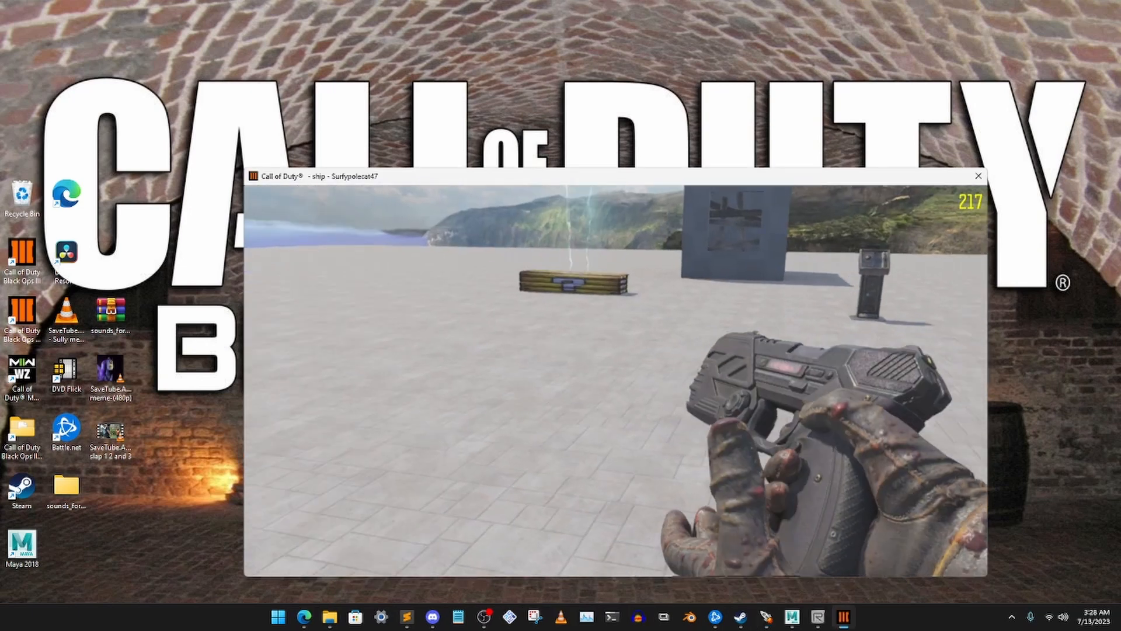
pyautogui.press('w')
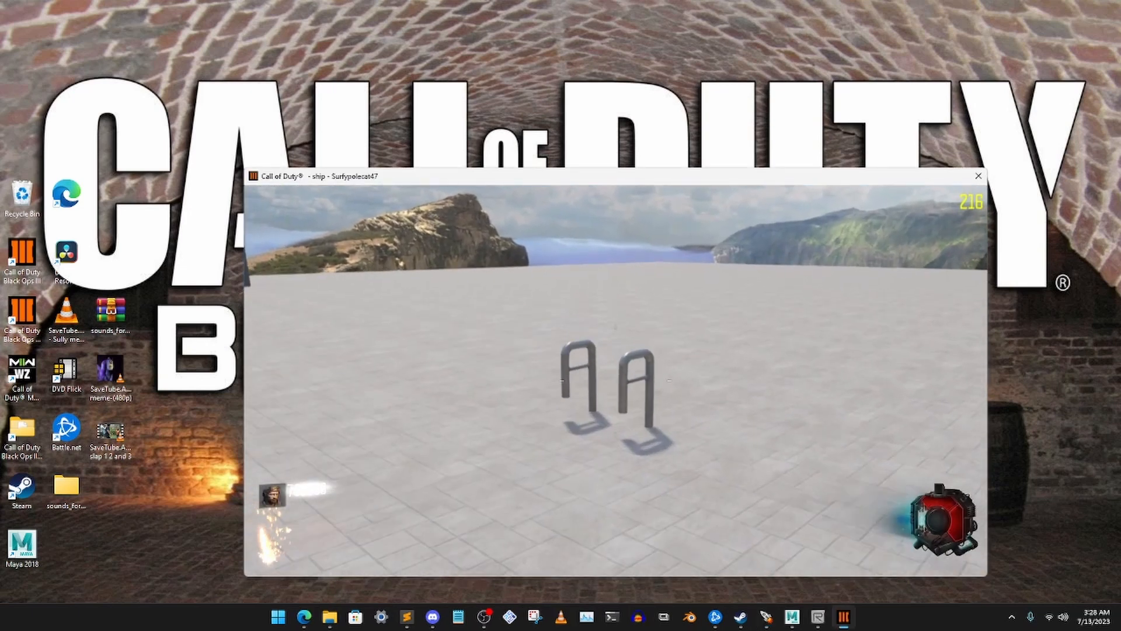
pyautogui.press('1')
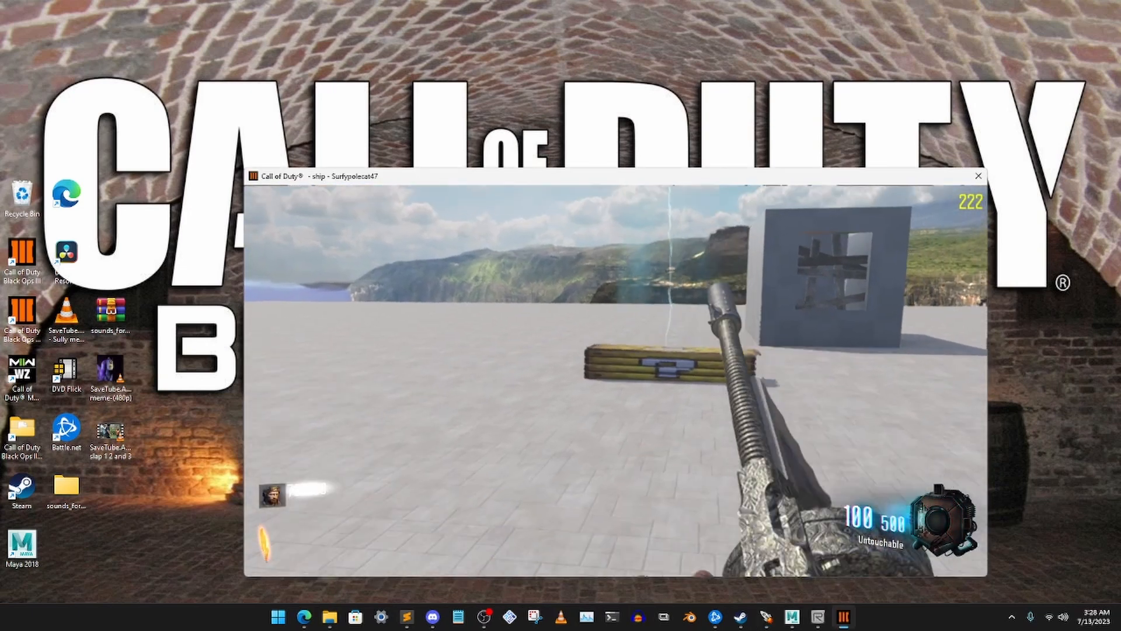
pyautogui.press('w')
pyautogui.rightClick(615, 381)
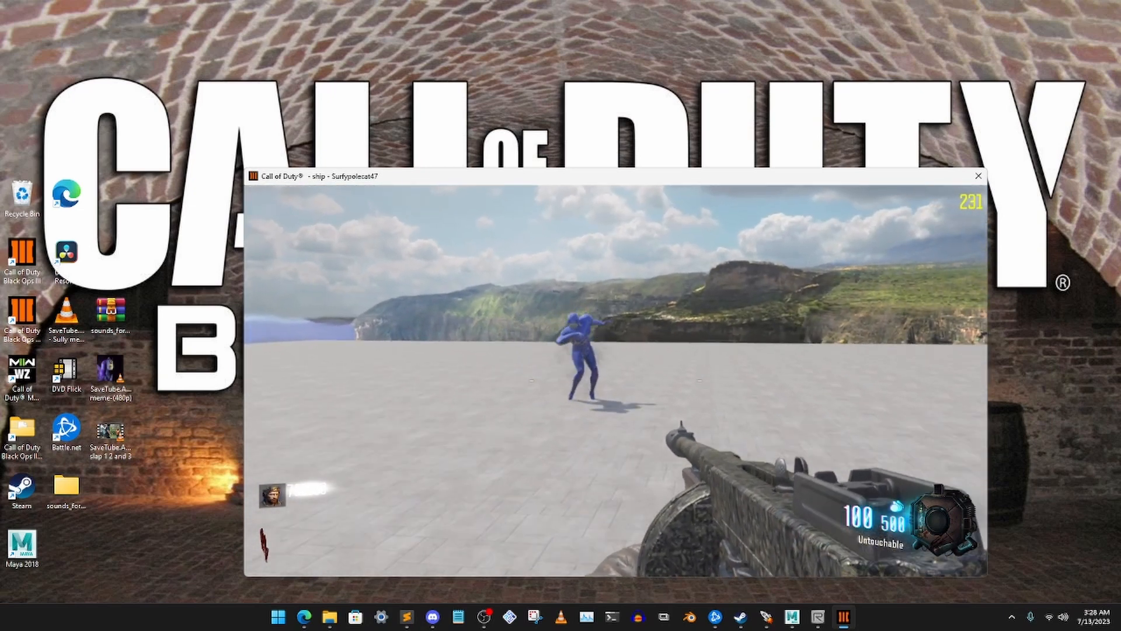
# Shoot the Fall Guy zombies to test their appearance and behaviour in game, and pause the match
pyautogui.click(615, 380)
pyautogui.click(616, 381)
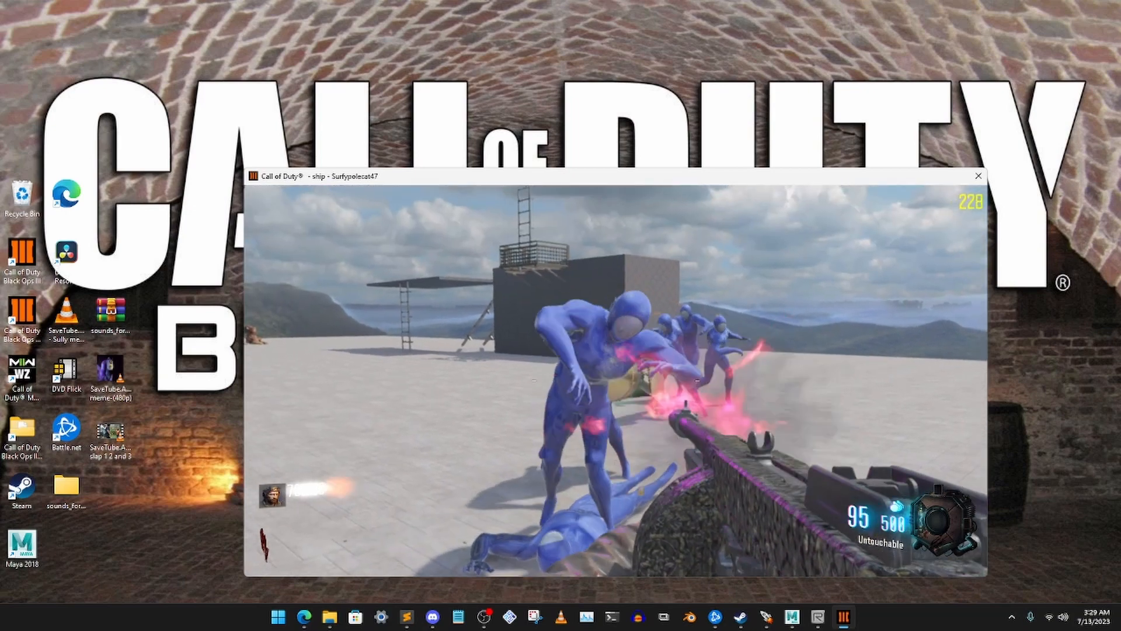
pyautogui.click(615, 380)
pyautogui.click(615, 381)
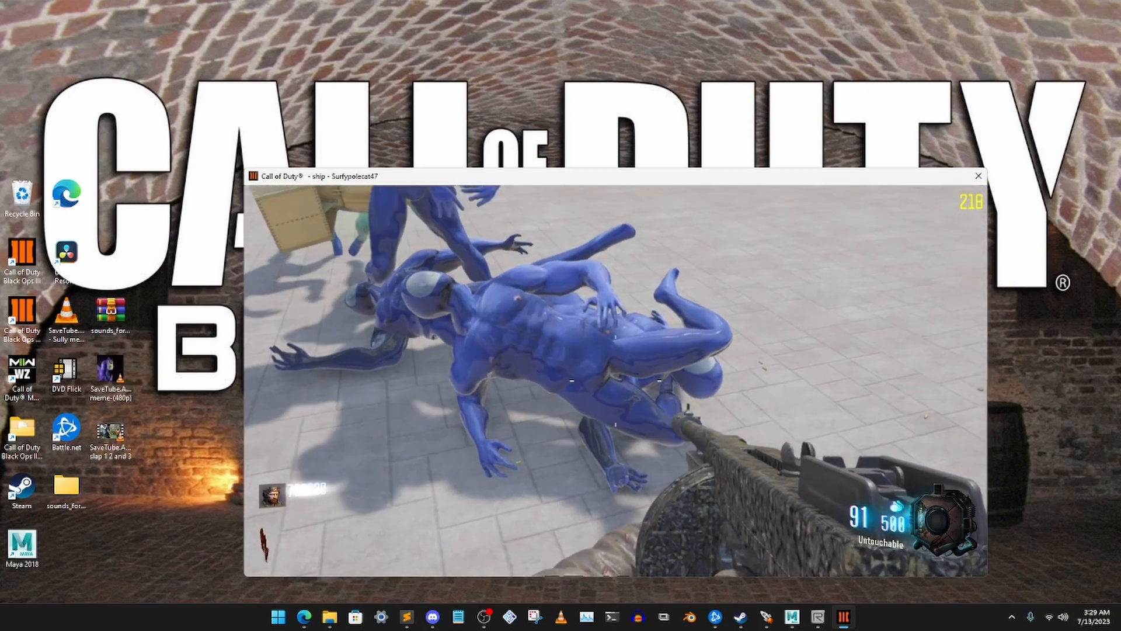
pyautogui.click(615, 381)
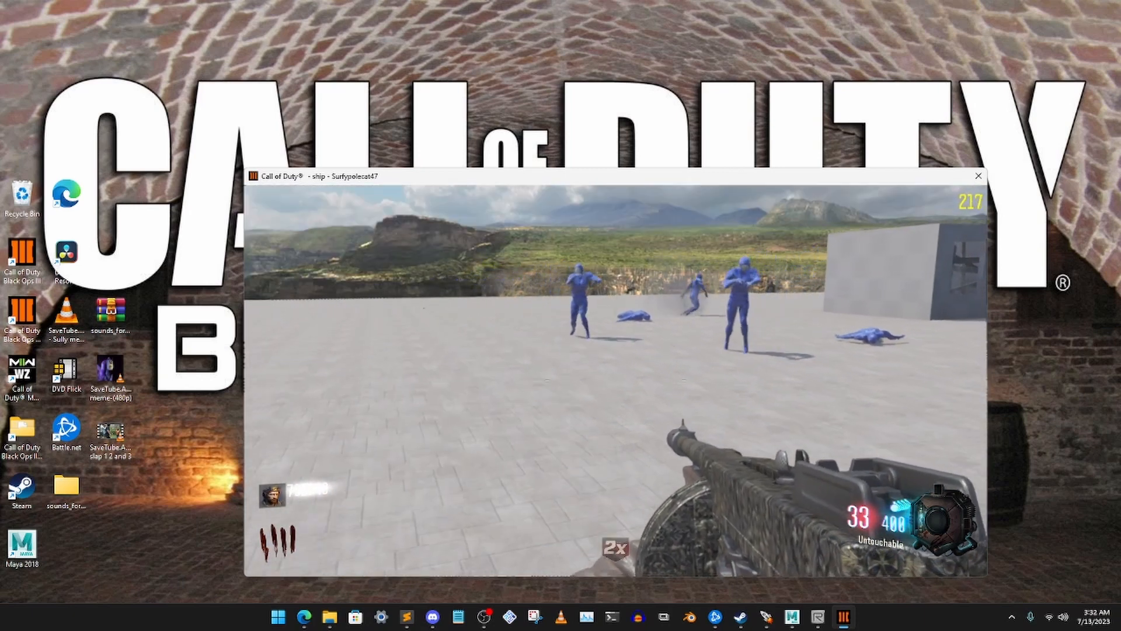
pyautogui.press('Escape')
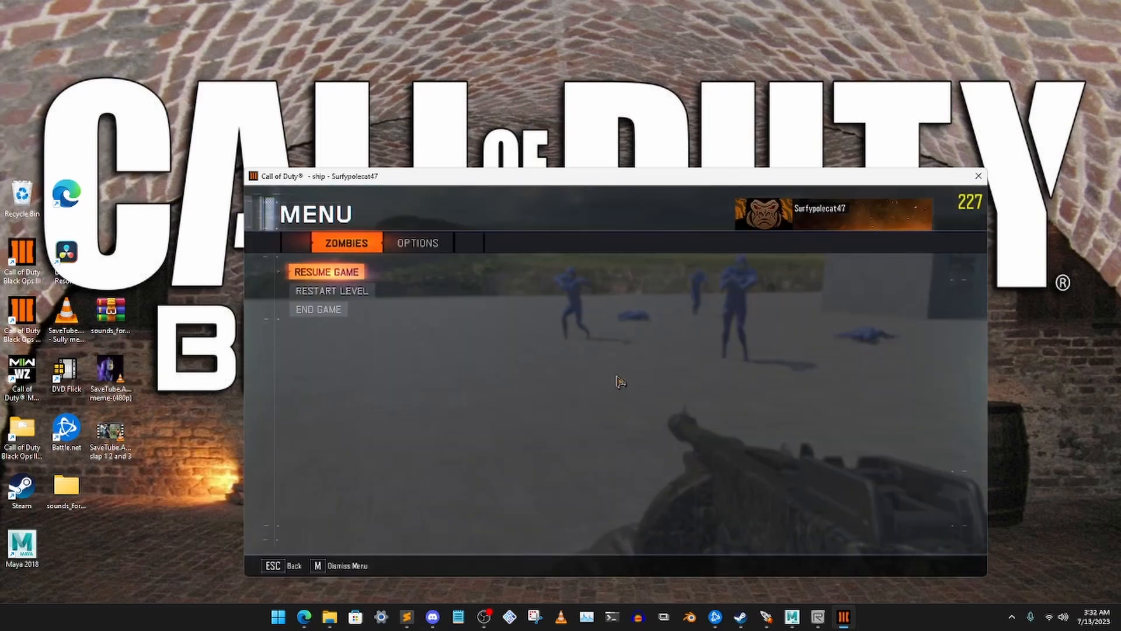